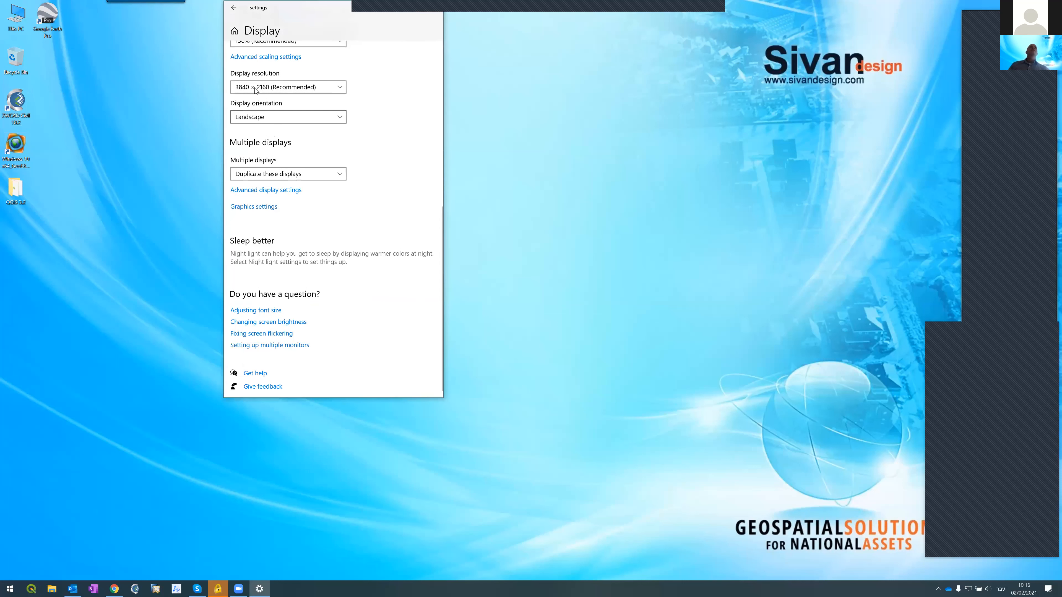
- Set the display resolution to 1920 × 1080, keep the change and close the display settings
{"action": "left_click", "coordinate": [257, 90]}
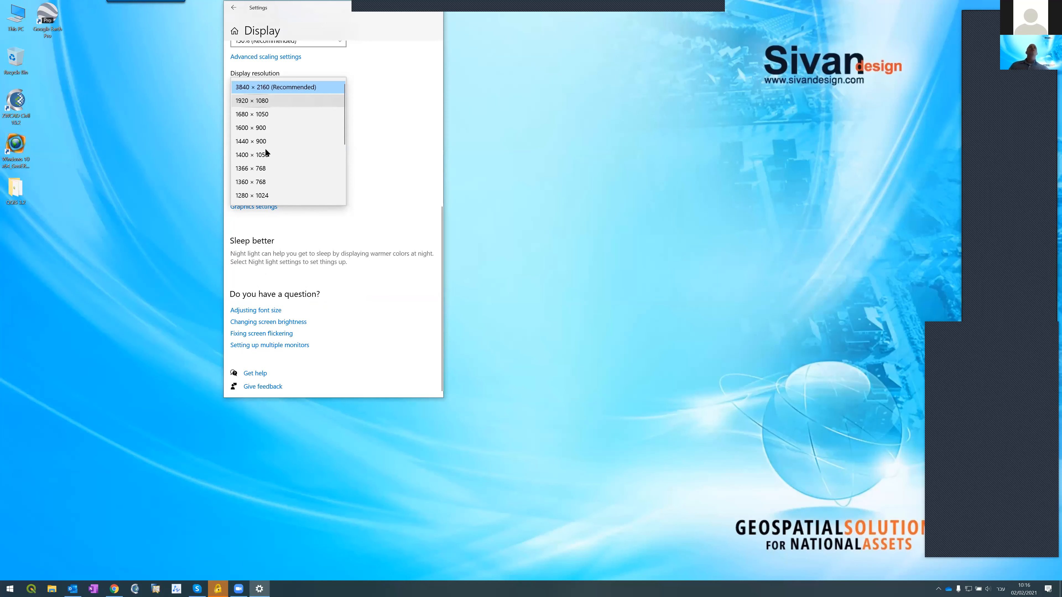
{"action": "left_click", "coordinate": [252, 100]}
{"action": "left_click", "coordinate": [412, 287]}
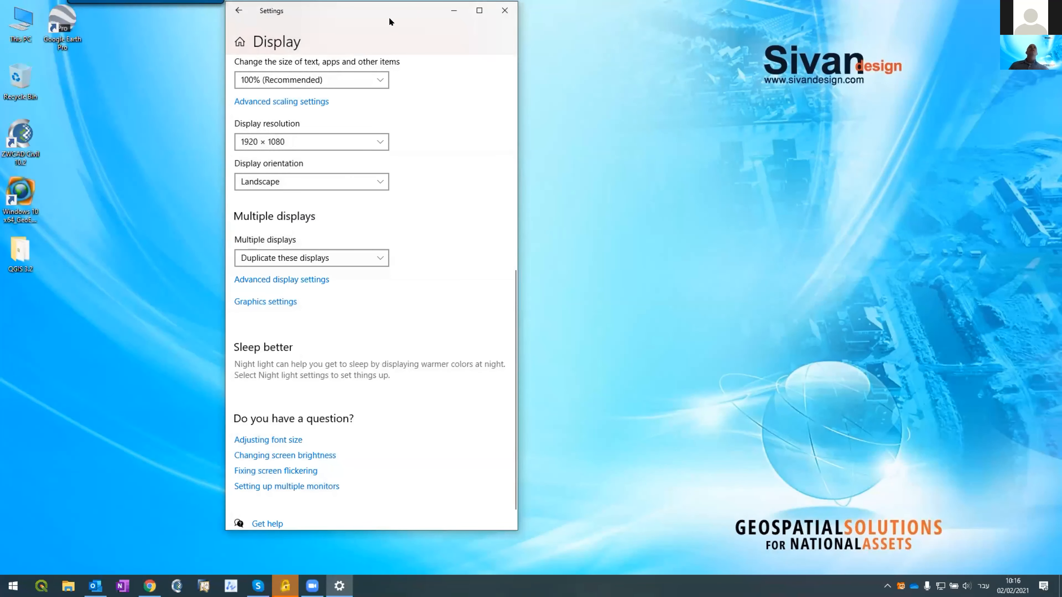
{"action": "left_click", "coordinate": [491, 72]}
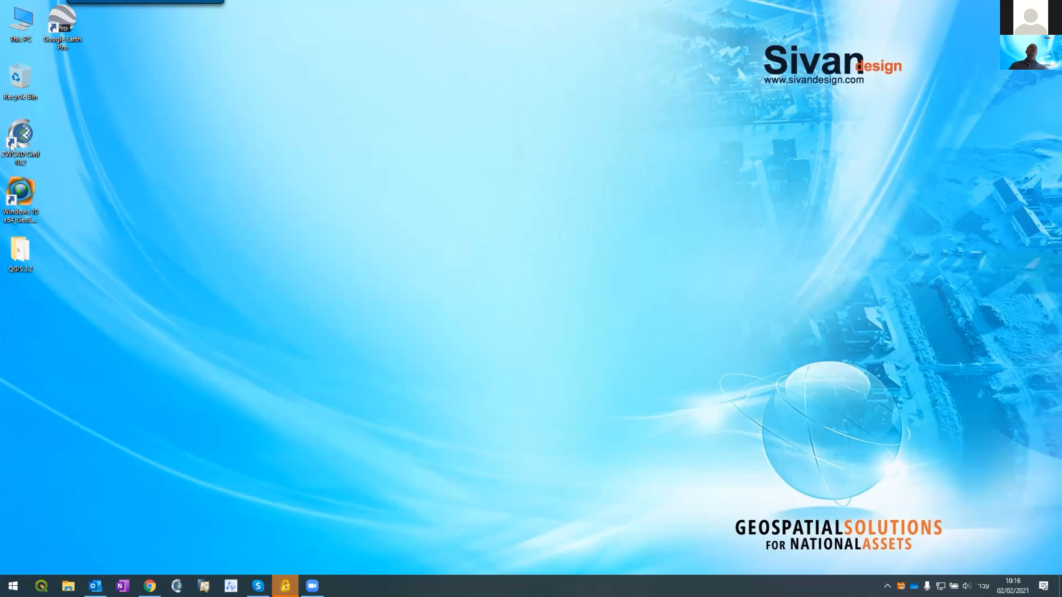
- Launch ZWCAD Civil 10.2 and enlarge its window to cover most of the desktop
{"action": "double_click", "coordinate": [21, 134]}
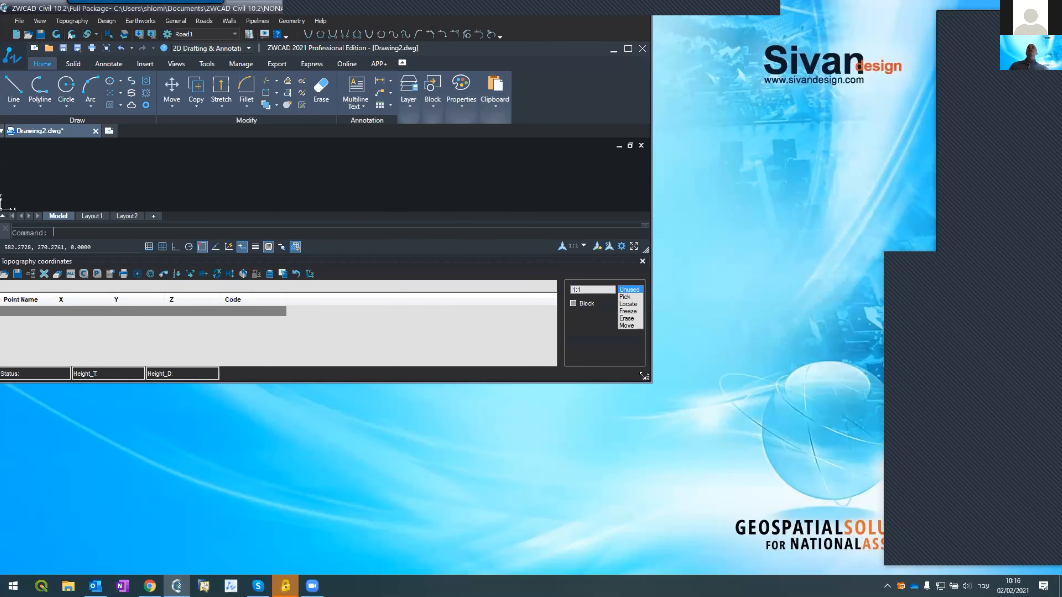
{"action": "left_click_drag", "start_coordinate": [644, 376], "coordinate": [876, 560]}
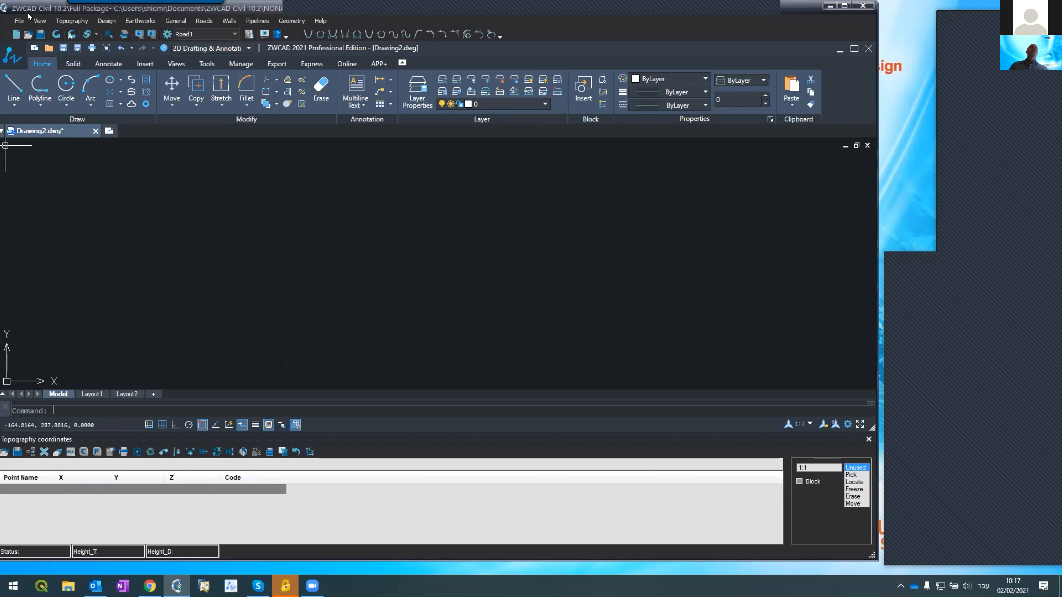
{"action": "left_click", "coordinate": [19, 20]}
{"action": "left_click", "coordinate": [275, 207]}
{"action": "left_click", "coordinate": [565, 330]}
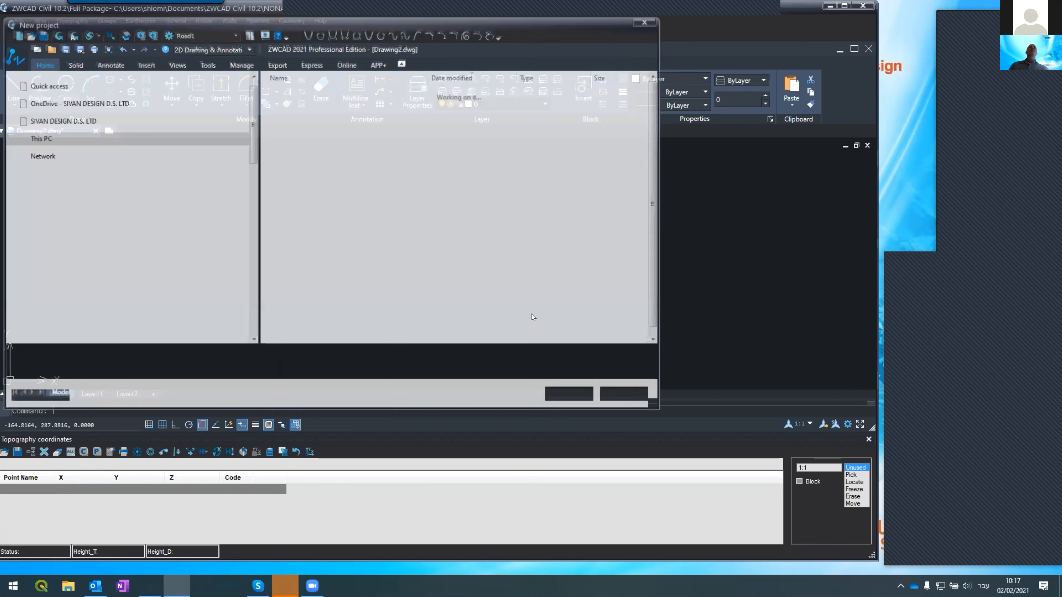
{"action": "left_click", "coordinate": [621, 393]}
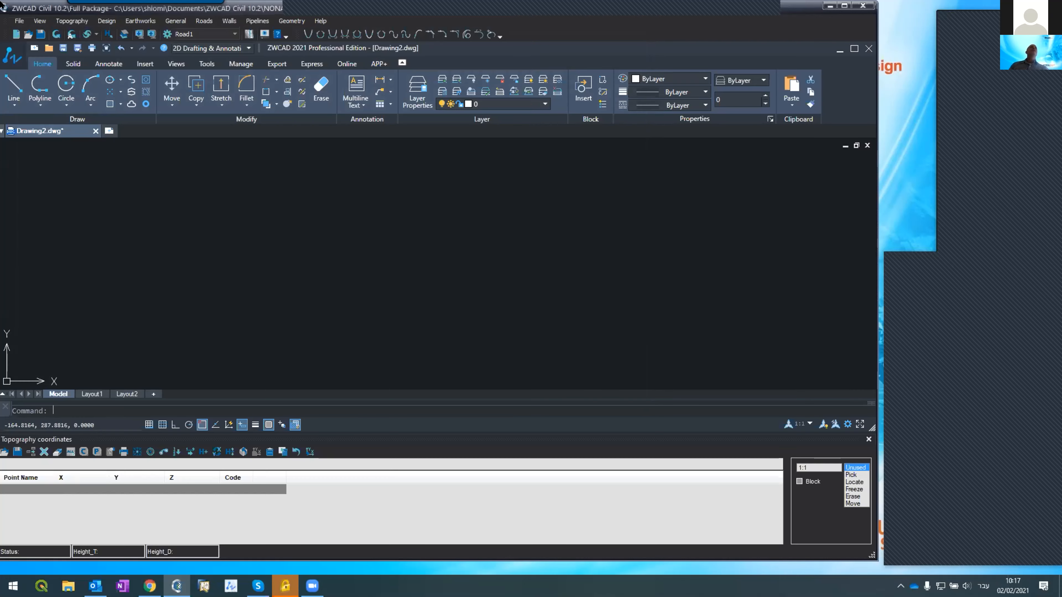
- Start a new project and browse to the Projects folder on drive C as its save location
{"action": "left_click", "coordinate": [19, 21]}
{"action": "left_click", "coordinate": [323, 226]}
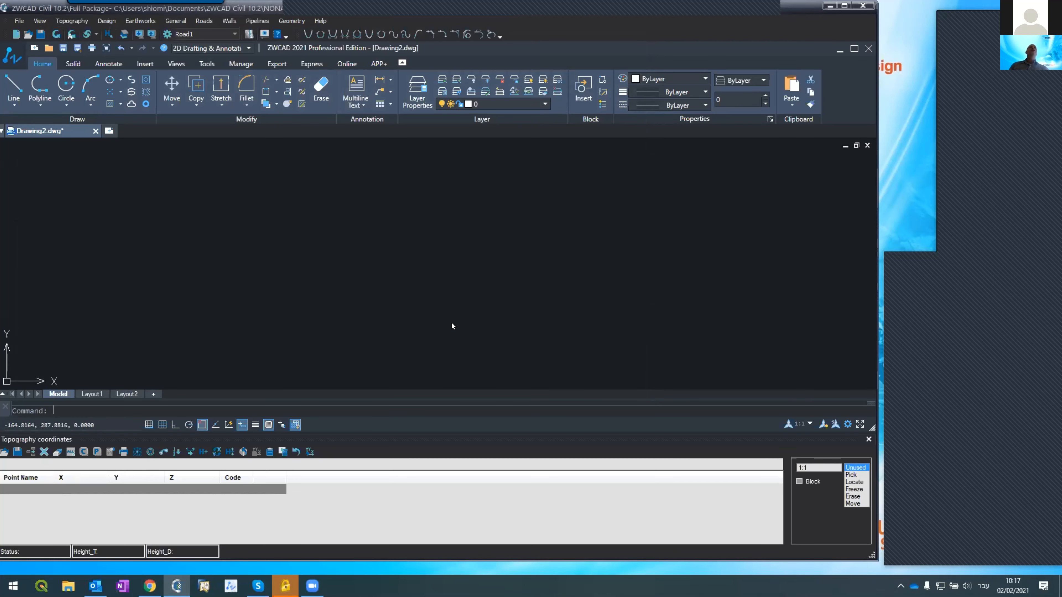
{"action": "left_click", "coordinate": [607, 328]}
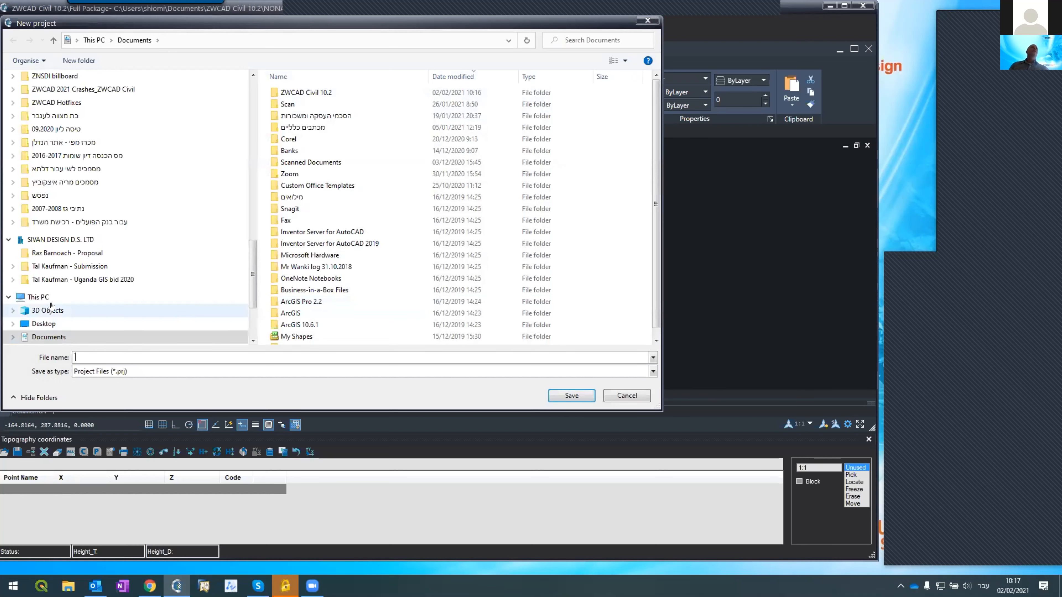
{"action": "scroll", "coordinate": [40, 322], "scroll_direction": "down", "scroll_amount": 2}
{"action": "left_click", "coordinate": [55, 336]}
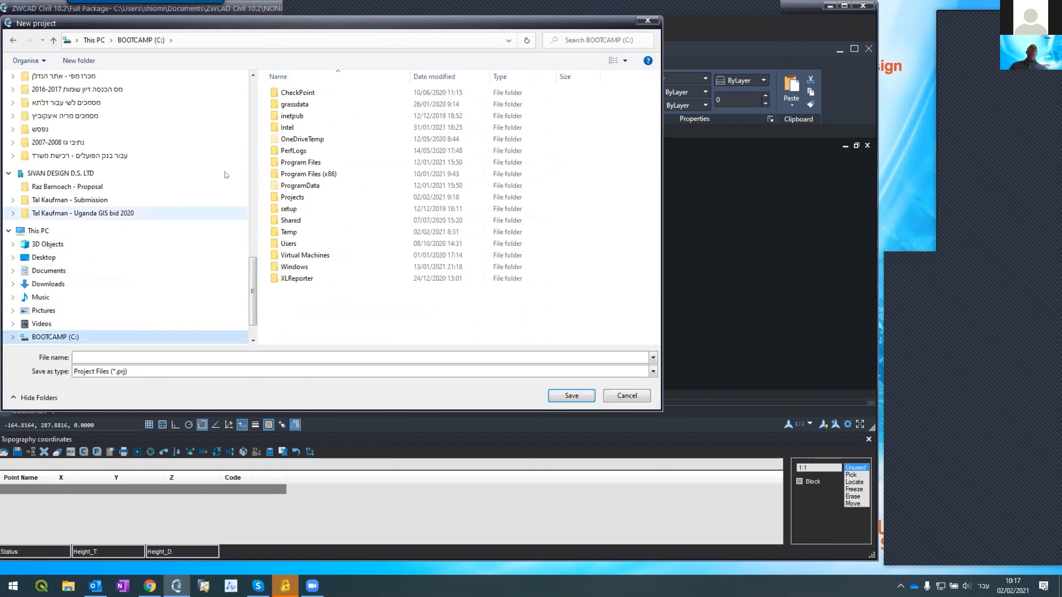
{"action": "left_click", "coordinate": [294, 197]}
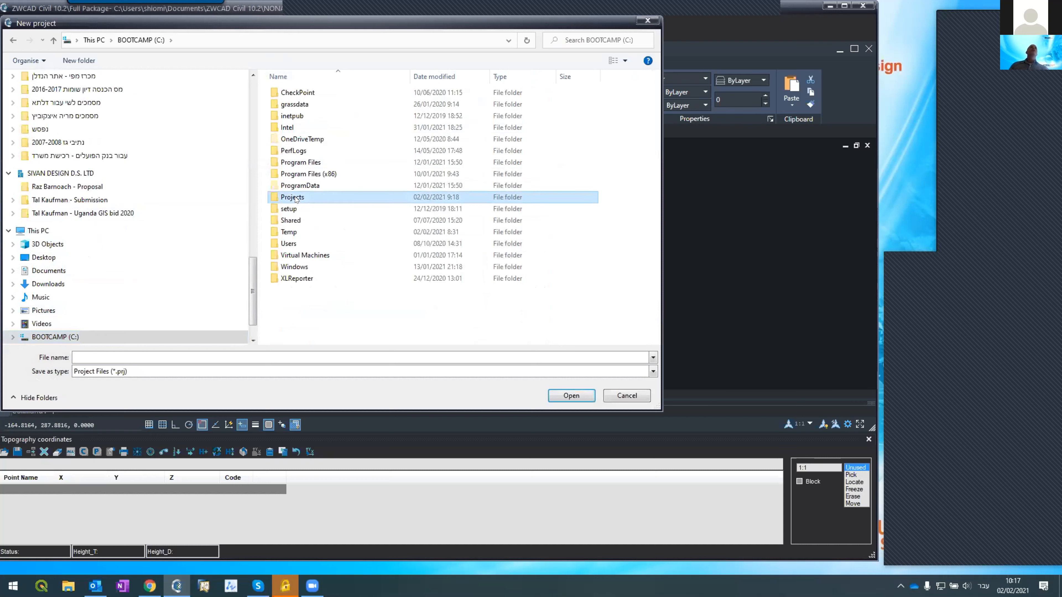
{"action": "double_click", "coordinate": [295, 198]}
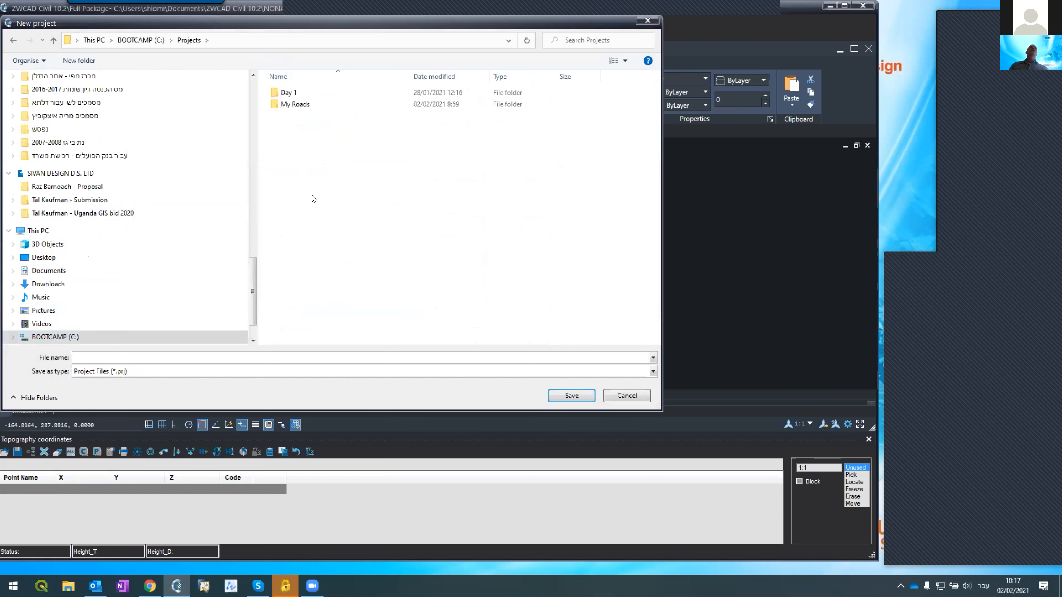
- Create a folder named Day 2 inside Projects and open it
{"action": "left_click", "coordinate": [90, 61]}
{"action": "type", "text": "D"}
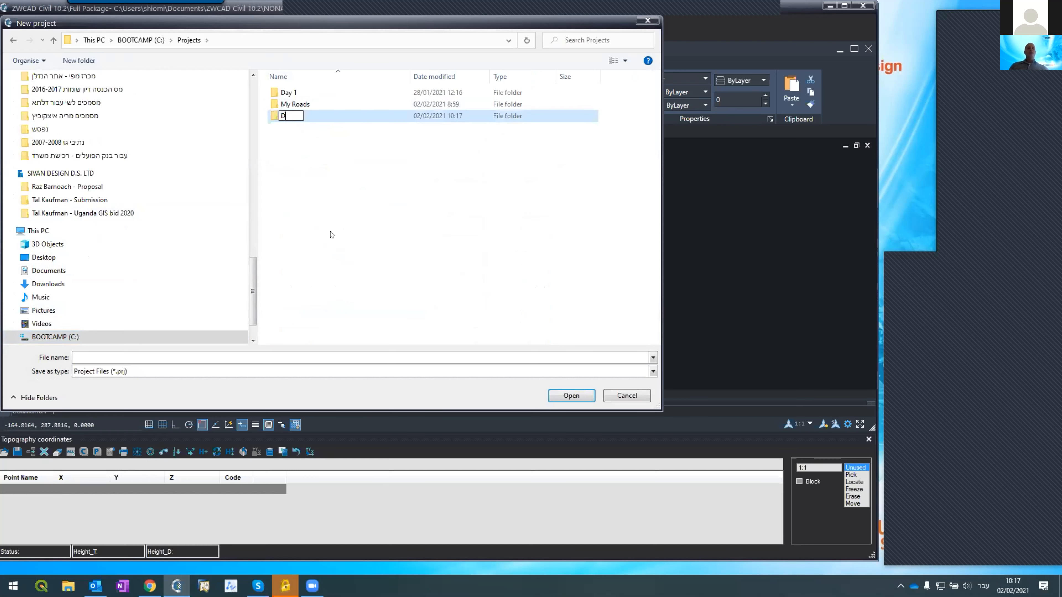
{"action": "key", "text": "alt+shift"}
{"action": "type", "text": "ay 2"}
{"action": "key", "text": "Return"}
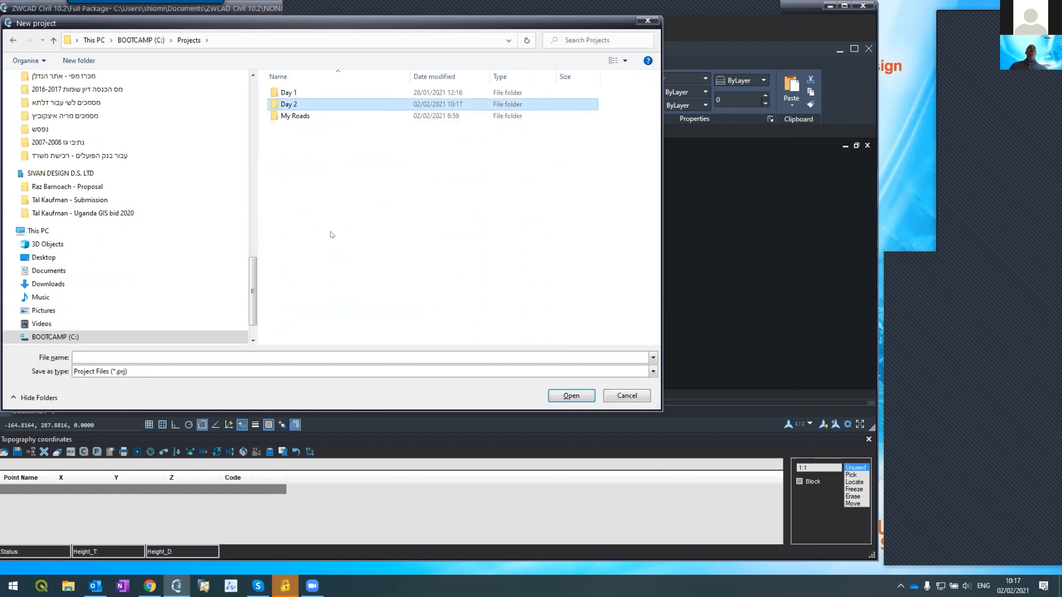
{"action": "key", "text": "Return"}
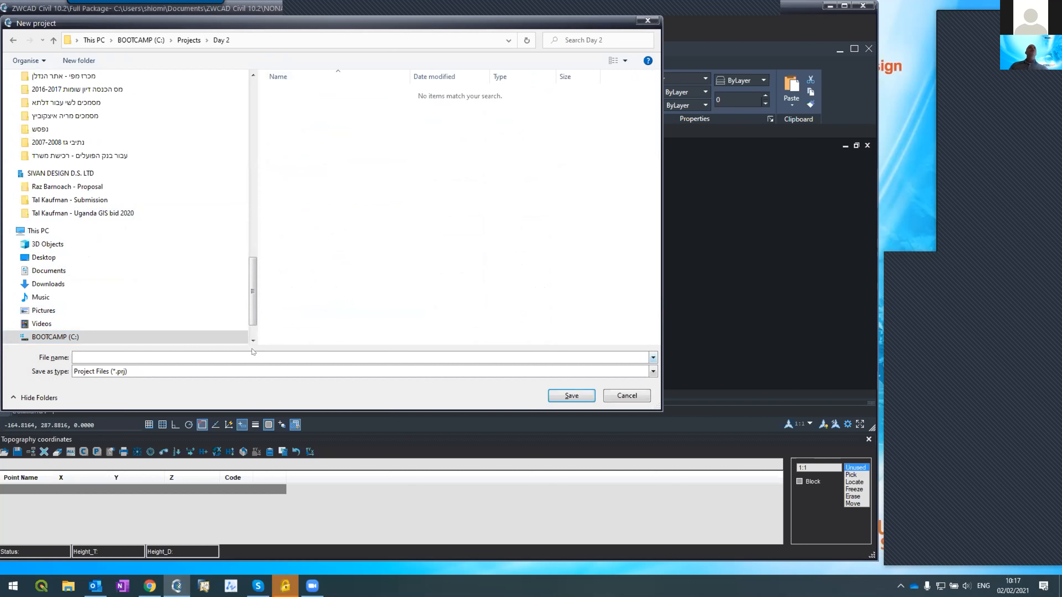
- Create a subfolder named P1 inside Day 2 and open it
{"action": "left_click", "coordinate": [91, 60]}
{"action": "type", "text": "P1"}
{"action": "key", "text": "Return"}
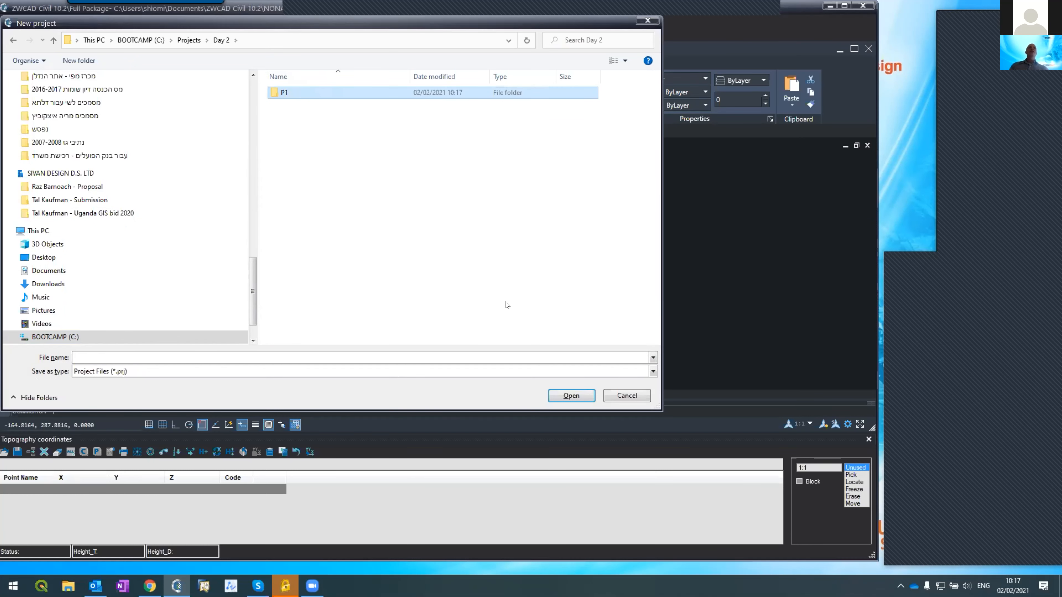
{"action": "double_click", "coordinate": [268, 90]}
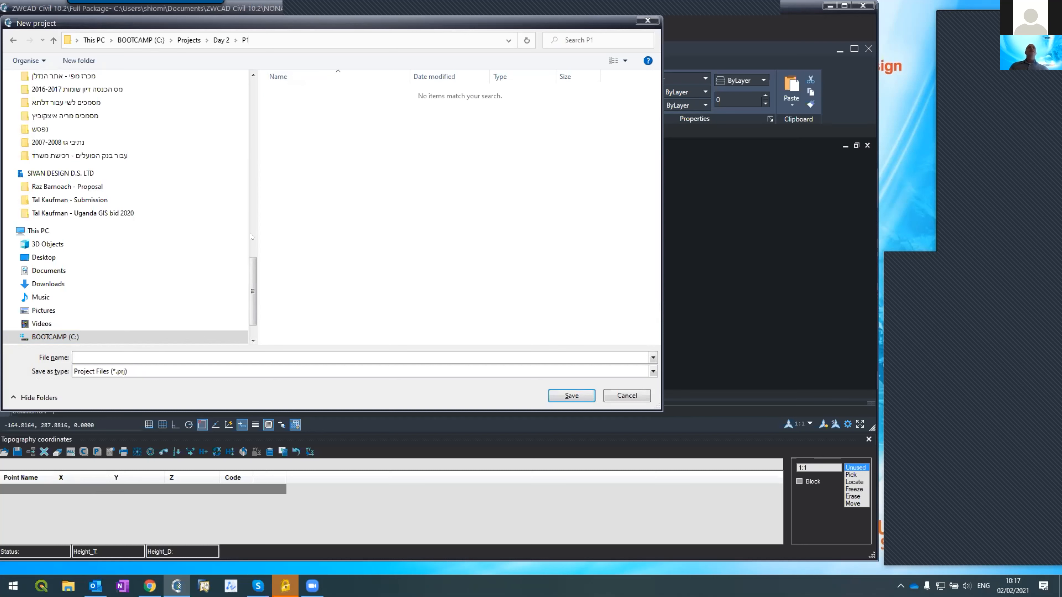
- Save the new project as P1, discarding the changes to Drawing2.dwg
{"action": "type", "text": "P1"}
{"action": "left_click", "coordinate": [552, 395]}
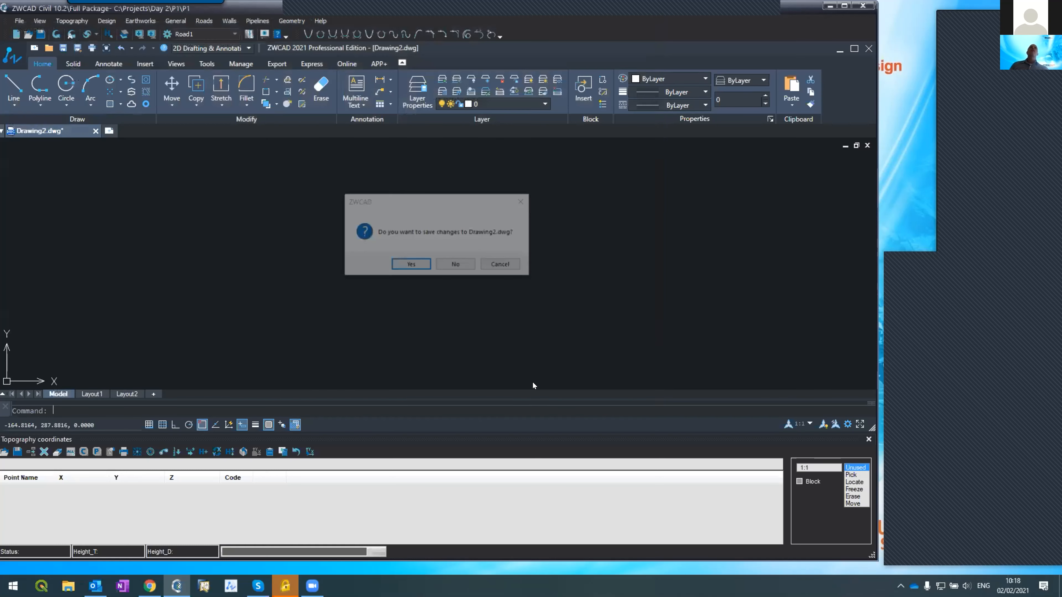
{"action": "left_click", "coordinate": [454, 265]}
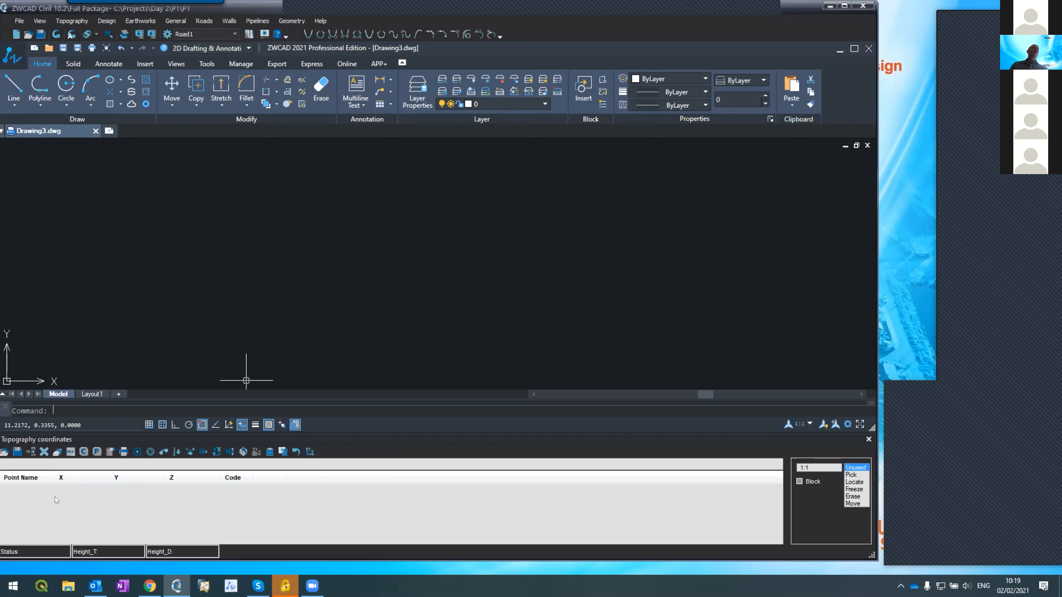
- Try to load topography coordinates from a text file in the Documents folder
{"action": "left_click", "coordinate": [5, 452]}
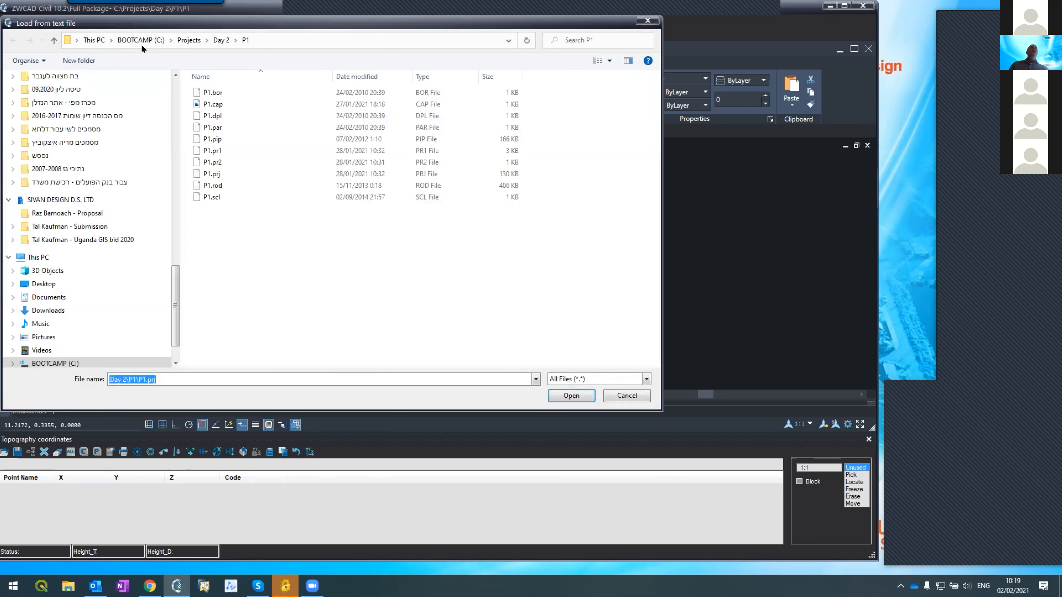
{"action": "left_click", "coordinate": [39, 297]}
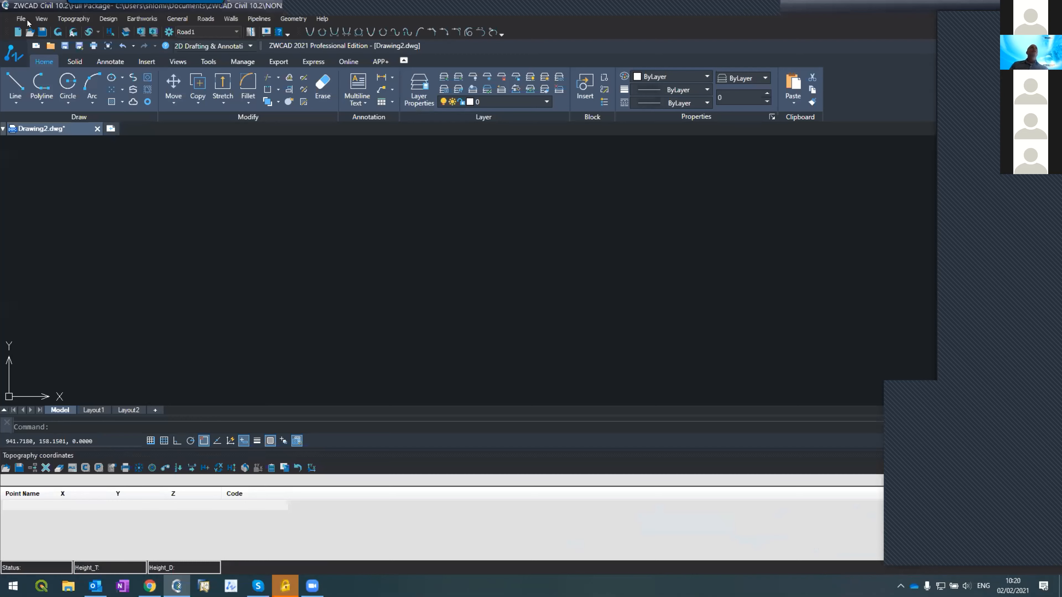
- Open the existing project P1.prj from the Day 2\P1 folder without saving changes to Drawing2.dwg
{"action": "left_click", "coordinate": [20, 19]}
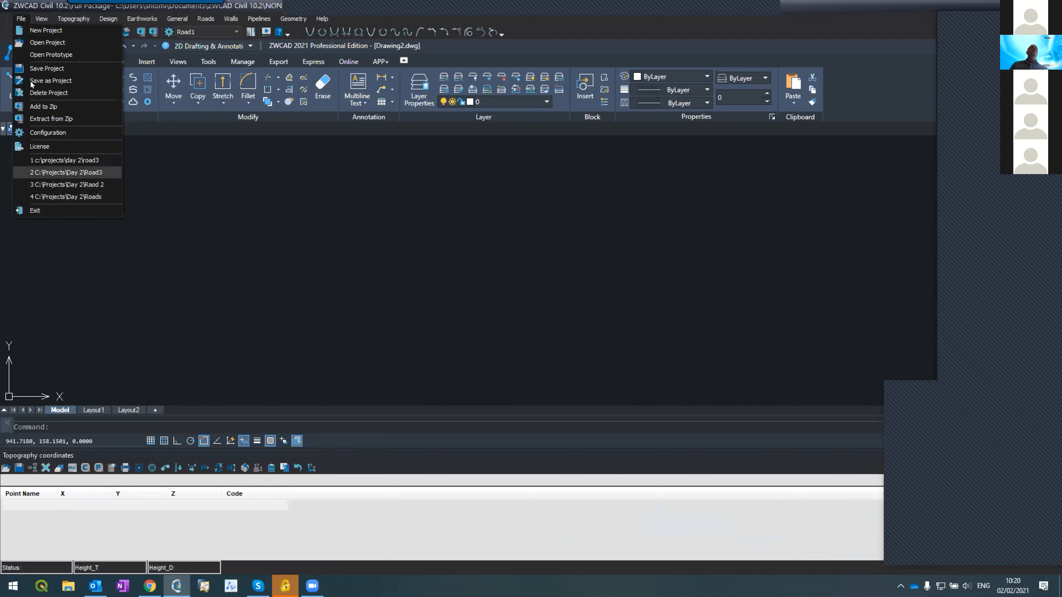
{"action": "left_click", "coordinate": [30, 42]}
{"action": "left_click", "coordinate": [573, 330]}
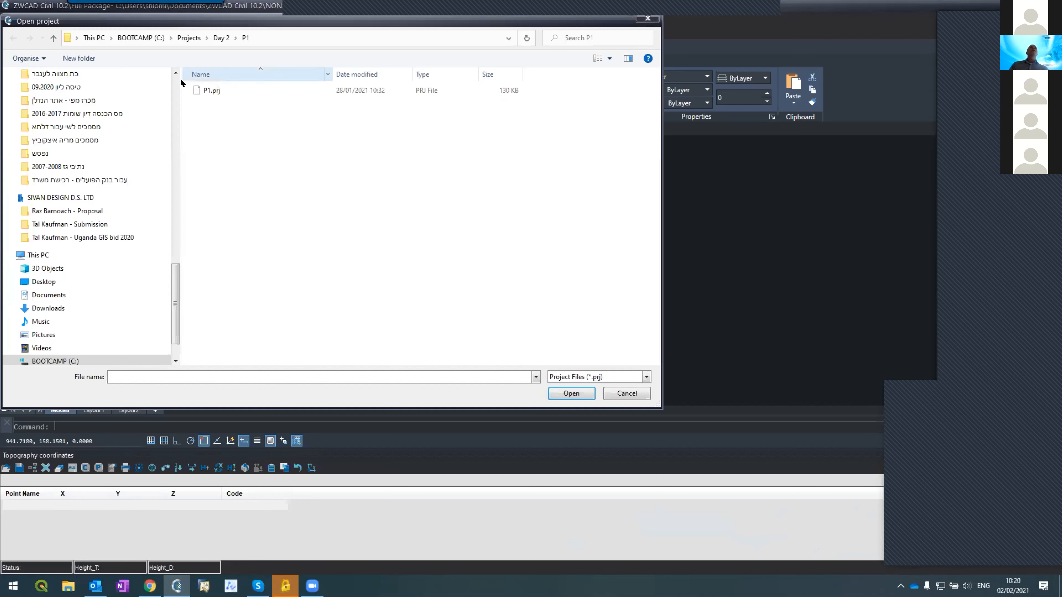
{"action": "left_click", "coordinate": [206, 90]}
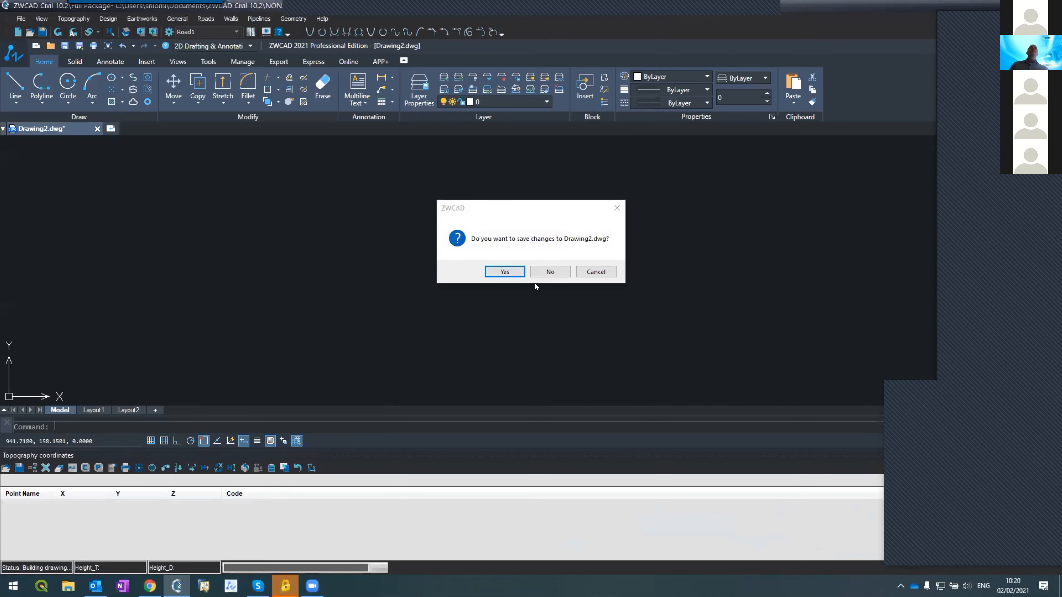
{"action": "left_click", "coordinate": [534, 275]}
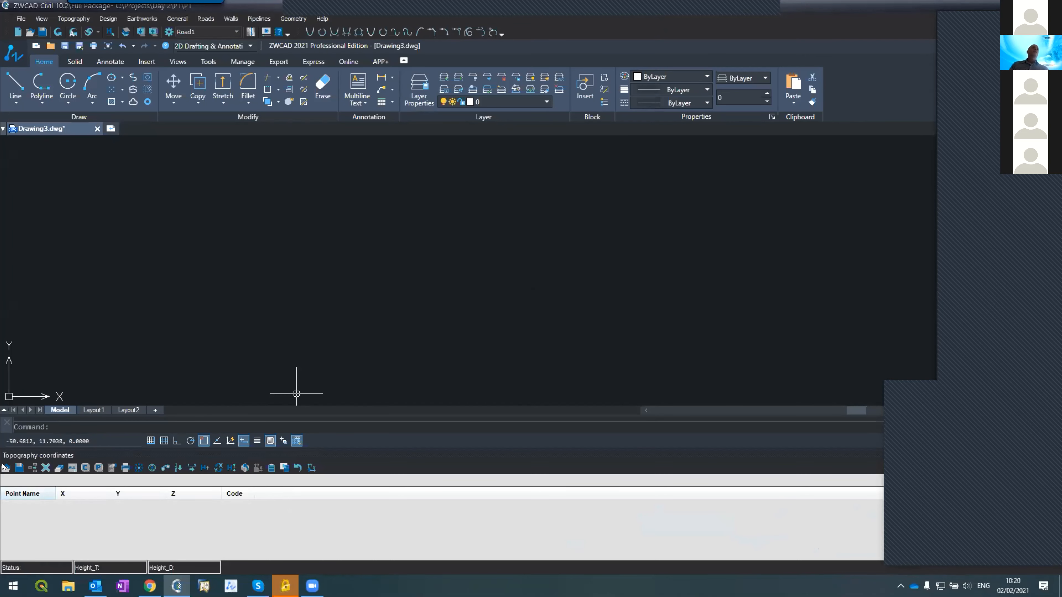
- Start loading topography coordinates from a text file and browse to Documents\ZWCAD Civil 10.2\Samples\Sample7
{"action": "left_click", "coordinate": [5, 466]}
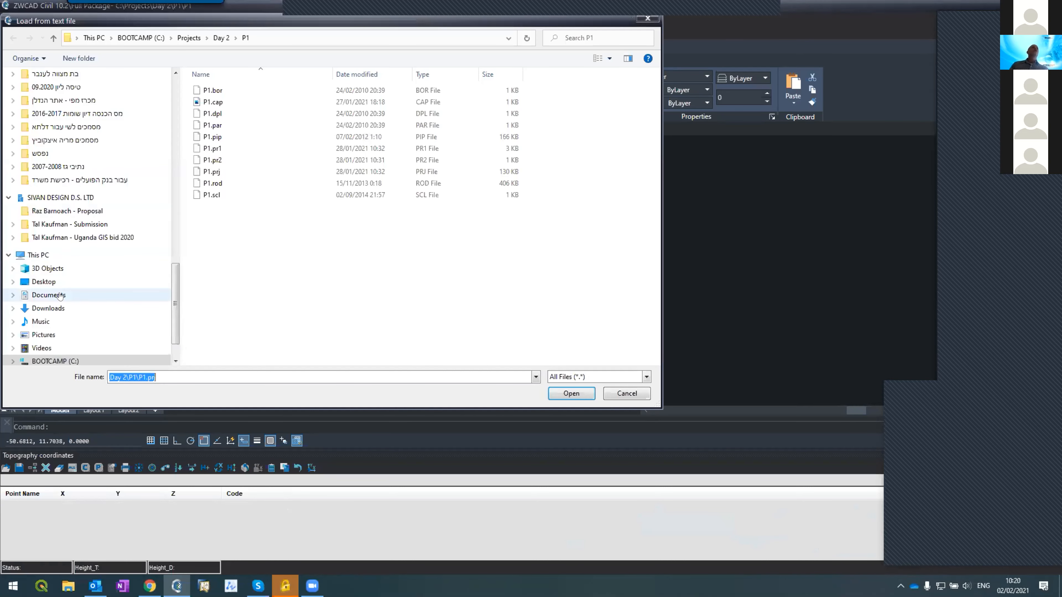
{"action": "left_click", "coordinate": [60, 296]}
{"action": "scroll", "coordinate": [240, 202], "scroll_direction": "down", "scroll_amount": 5}
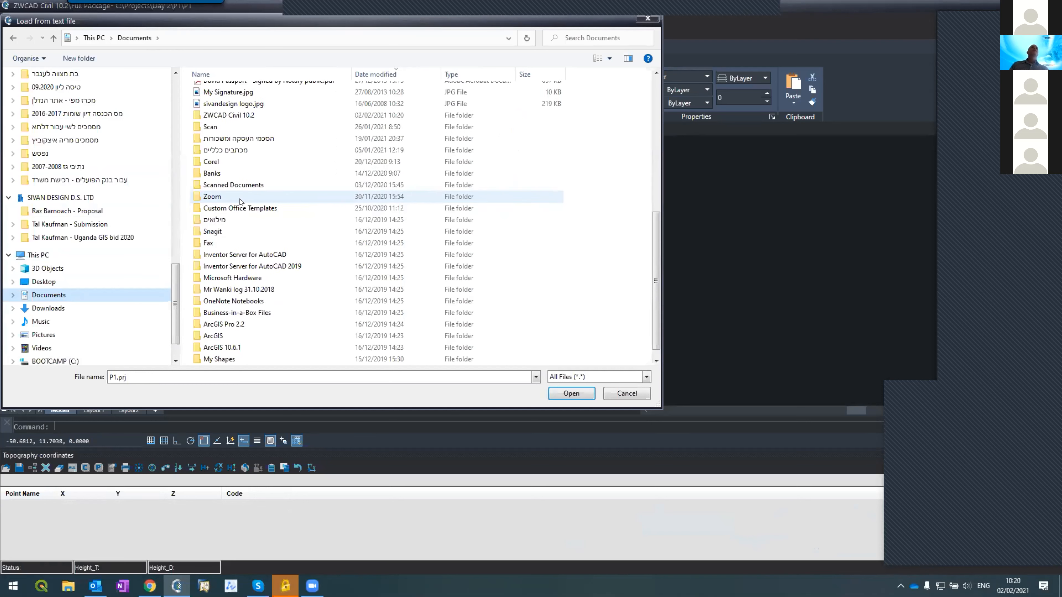
{"action": "scroll", "coordinate": [241, 201], "scroll_direction": "up", "scroll_amount": 1}
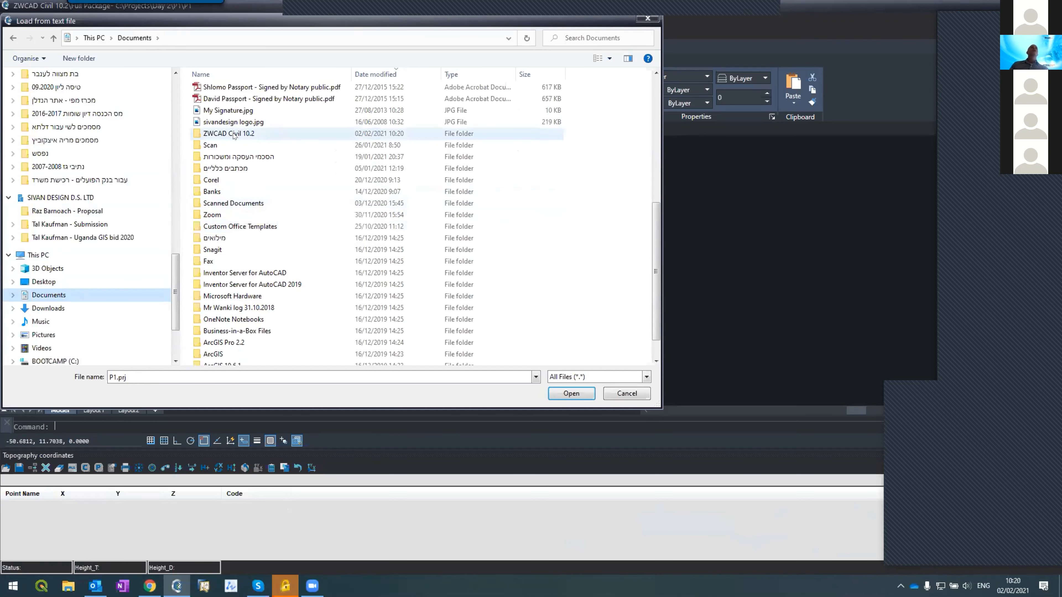
{"action": "double_click", "coordinate": [217, 135]}
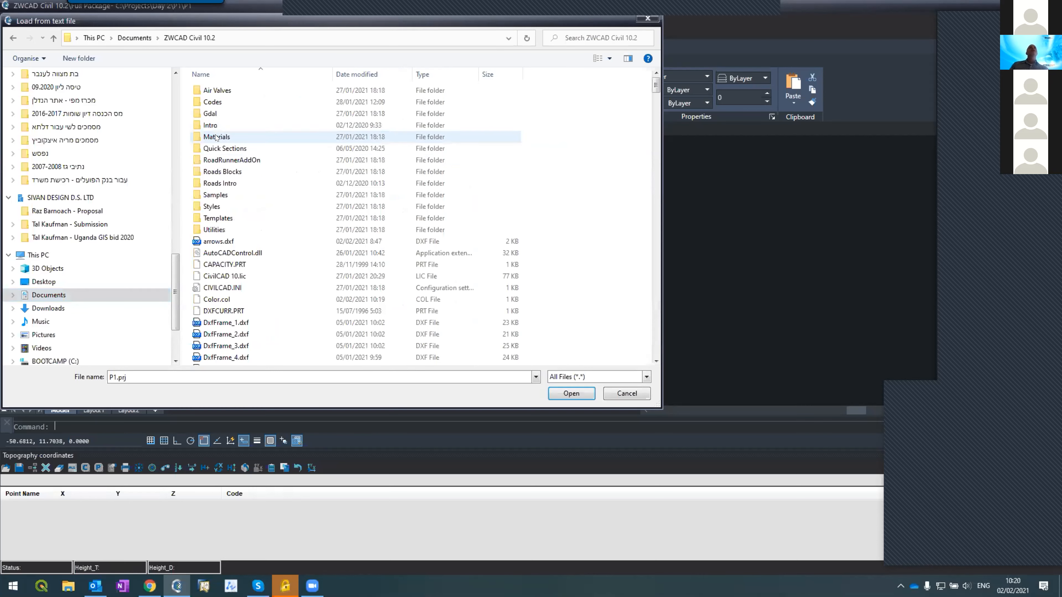
{"action": "double_click", "coordinate": [209, 194]}
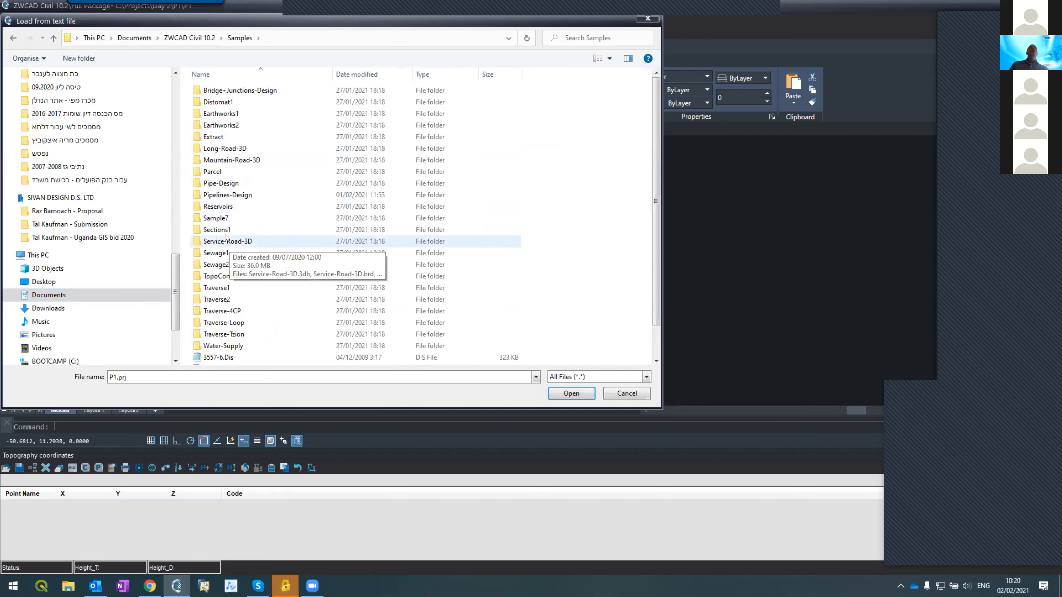
{"action": "double_click", "coordinate": [216, 217]}
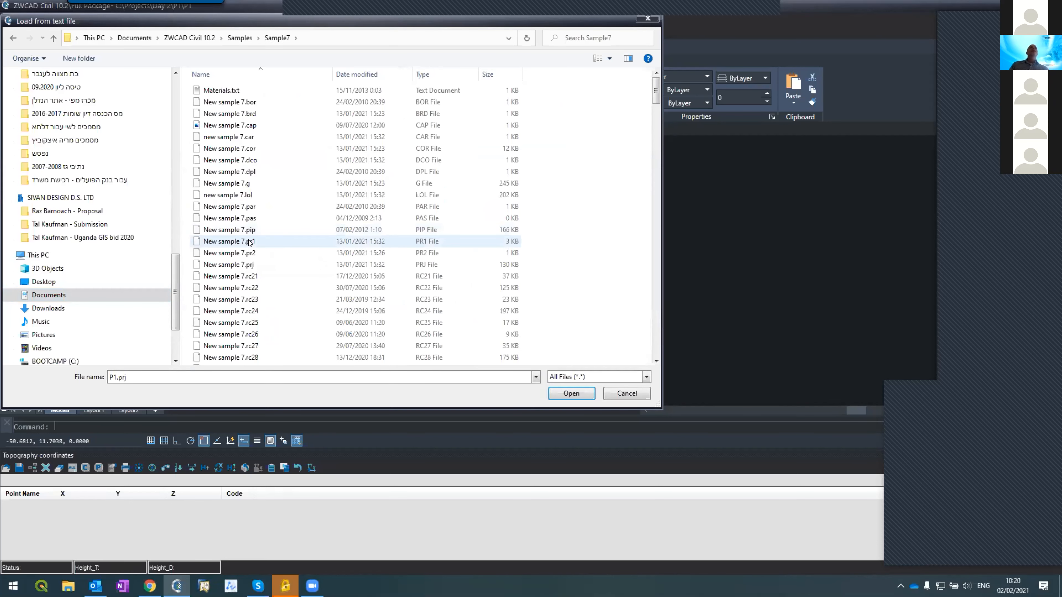
- Filter the Sample7 folder's file list to coordinate files with the pattern *.tco
{"action": "scroll", "coordinate": [243, 243], "scroll_direction": "down", "scroll_amount": 10}
{"action": "scroll", "coordinate": [247, 243], "scroll_direction": "down", "scroll_amount": 10}
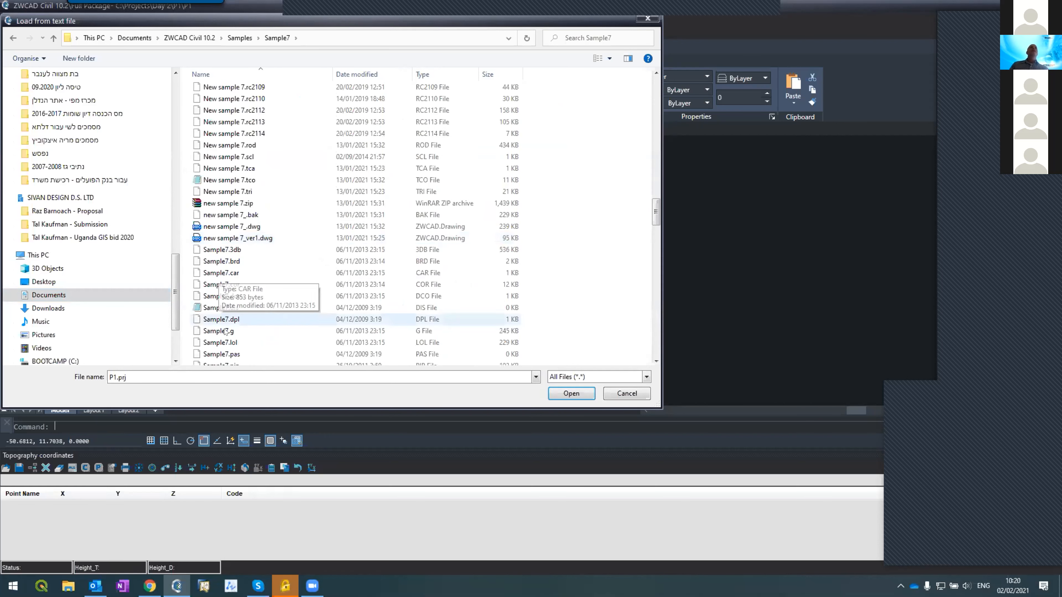
{"action": "scroll", "coordinate": [234, 334], "scroll_direction": "down", "scroll_amount": 3}
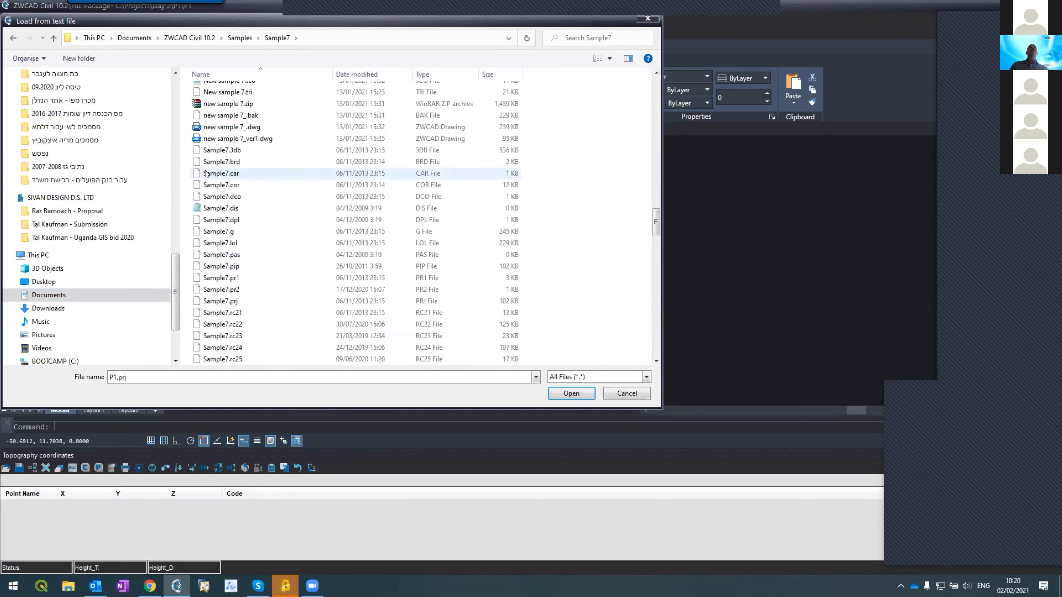
{"action": "scroll", "coordinate": [206, 174], "scroll_direction": "up", "scroll_amount": 2}
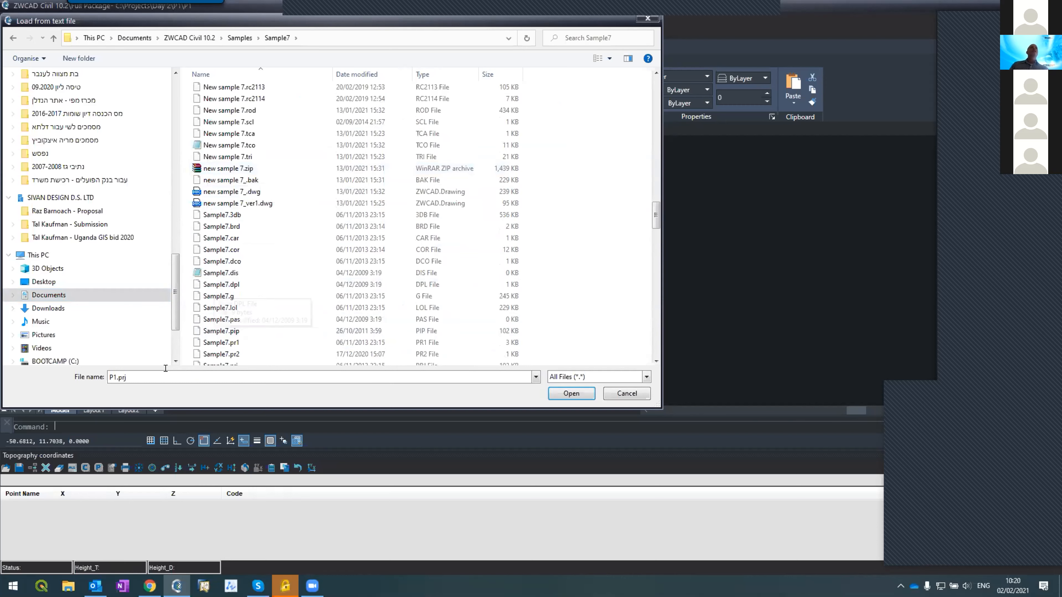
{"action": "double_click", "coordinate": [138, 378]}
{"action": "type", "text": "*.tco"}
{"action": "key", "text": "Return"}
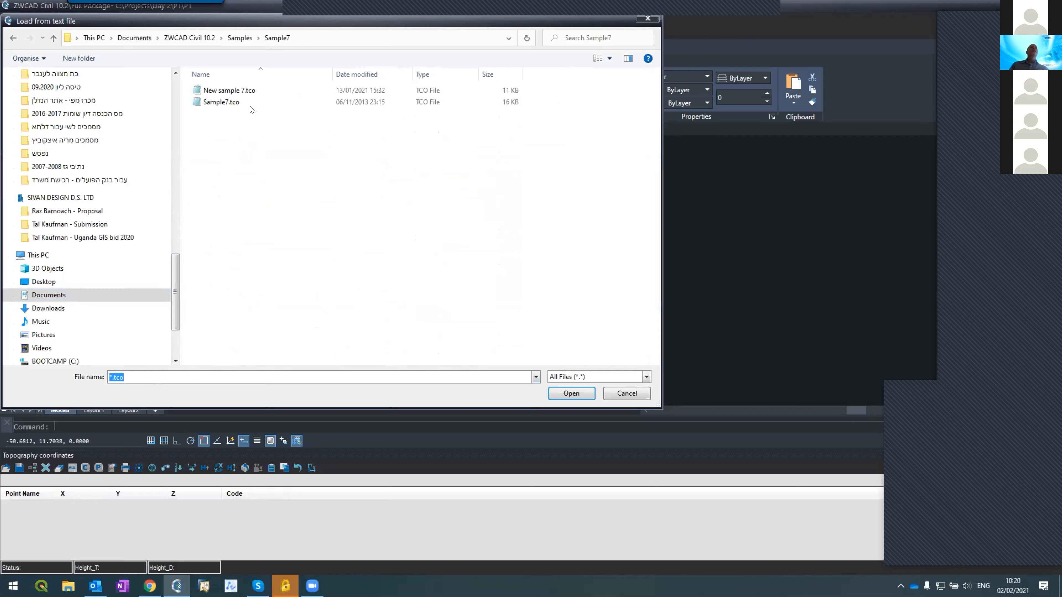
- Load the topography coordinates from Sample7.tco
{"action": "double_click", "coordinate": [213, 102]}
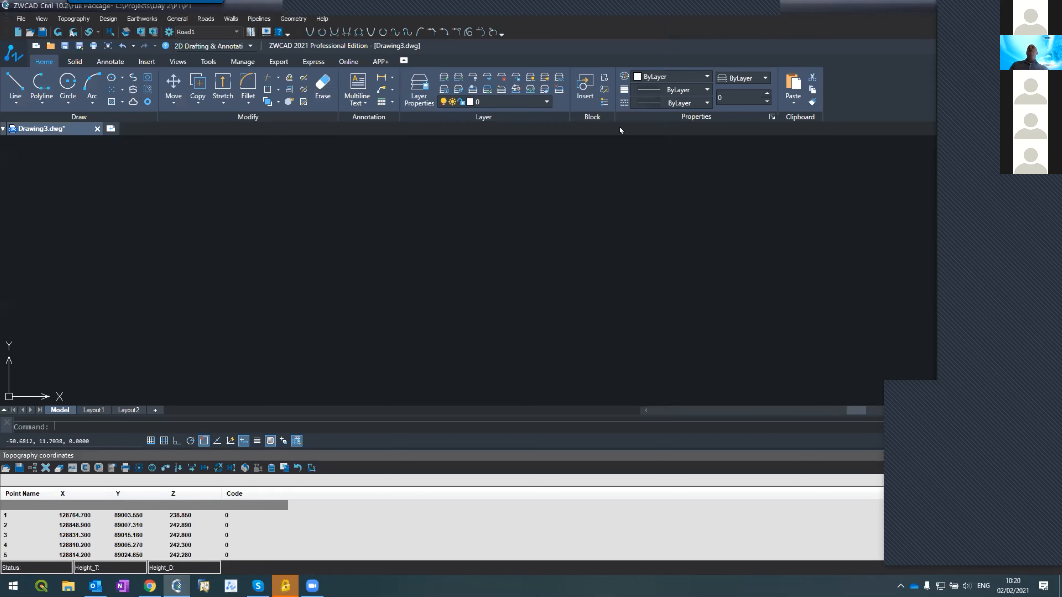
- Restore the maximized program window and enlarge it to cover most of the desktop, with point 1 selected in the coordinates table
{"action": "key", "text": "super+Down"}
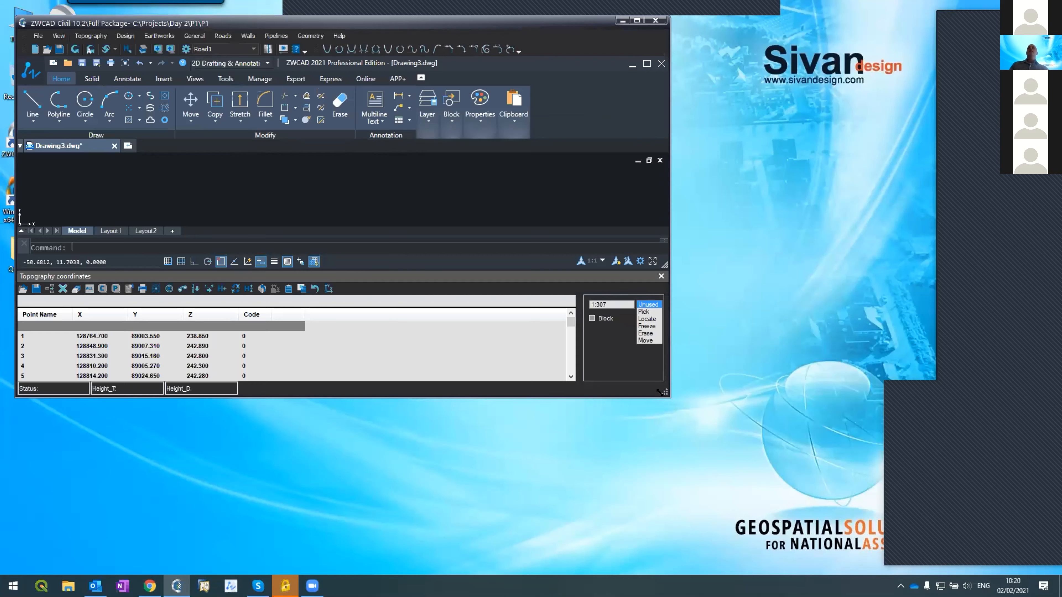
{"action": "left_click_drag", "start_coordinate": [664, 393], "coordinate": [862, 541]}
{"action": "left_click", "coordinate": [115, 501]}
{"action": "left_click", "coordinate": [116, 485]}
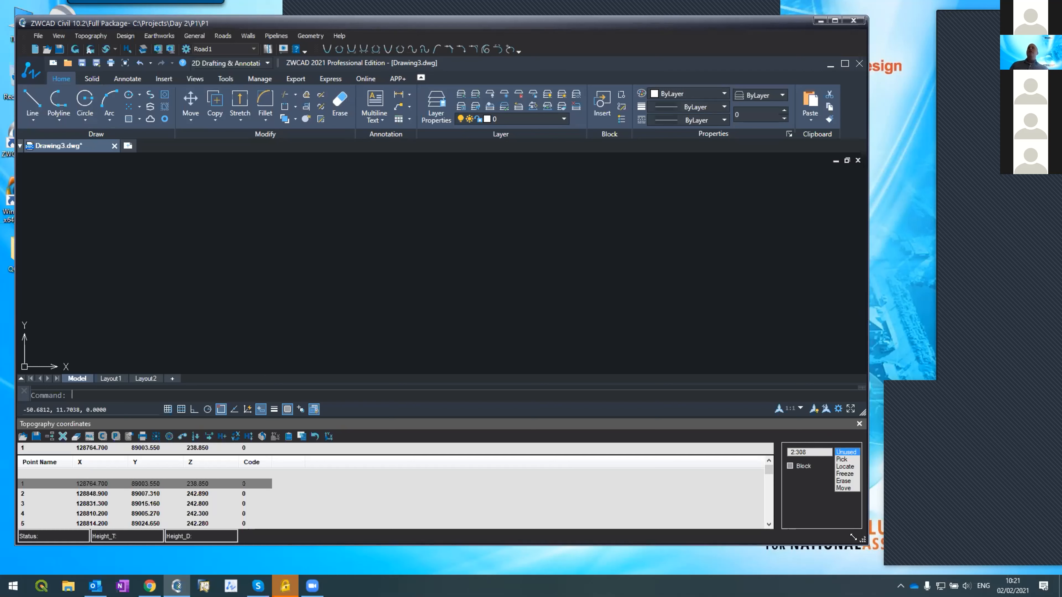
{"action": "left_click_drag", "start_coordinate": [854, 537], "coordinate": [863, 555]}
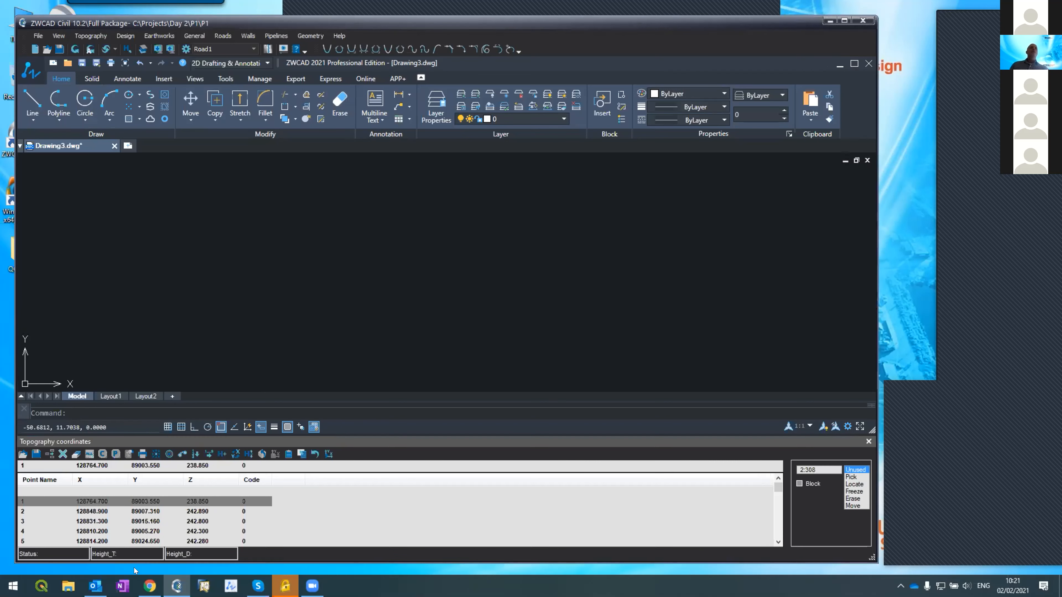
- Browse the loaded topography points from point 1 onward to examine their X, Y and Z coordinates
{"action": "key", "text": "Down"}
{"action": "key", "text": "Down"}
{"action": "key", "text": "Down"}
{"action": "key", "text": "Down"}
{"action": "key", "text": "Down"}
{"action": "key", "text": "Down"}
{"action": "key", "text": "Down"}
{"action": "key", "text": "Down"}
{"action": "key", "text": "Down"}
{"action": "key", "text": "Down"}
{"action": "key", "text": "Down"}
{"action": "key", "text": "Down"}
{"action": "key", "text": "Down"}
{"action": "key", "text": "Down"}
{"action": "key", "text": "Down"}
{"action": "key", "text": "Down"}
{"action": "key", "text": "Down"}
{"action": "key", "text": "Down"}
{"action": "key", "text": "Down"}
{"action": "key", "text": "Down"}
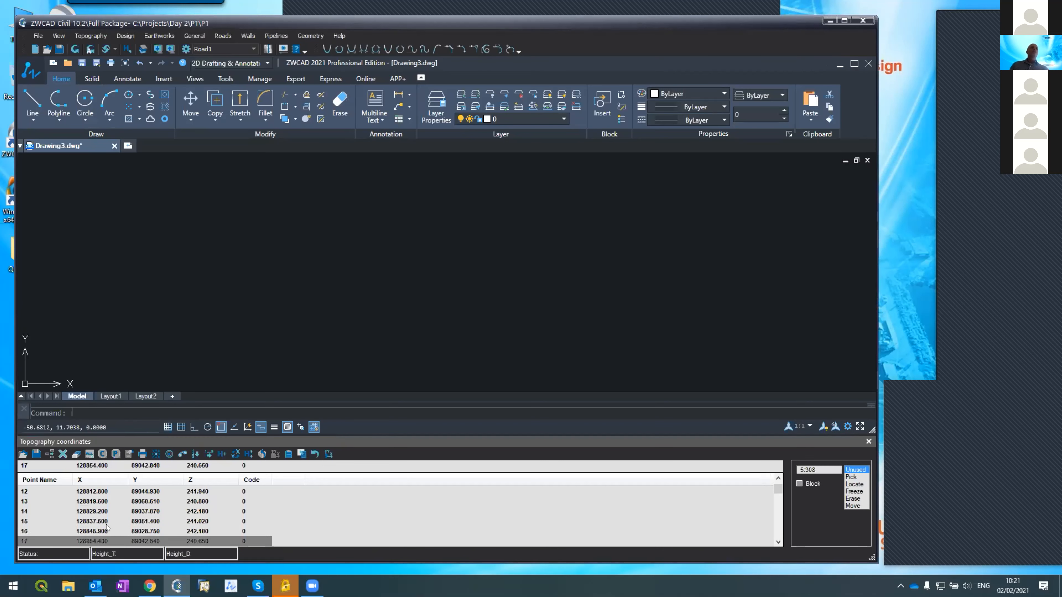
{"action": "key", "text": "Down"}
{"action": "key", "text": "Down"}
{"action": "key", "text": "Down"}
{"action": "key", "text": "Down"}
{"action": "key", "text": "Down"}
{"action": "key", "text": "Down"}
{"action": "key", "text": "Down"}
{"action": "key", "text": "Down"}
{"action": "key", "text": "Down"}
{"action": "key", "text": "Down"}
{"action": "key", "text": "Down"}
{"action": "key", "text": "Down"}
{"action": "key", "text": "Down"}
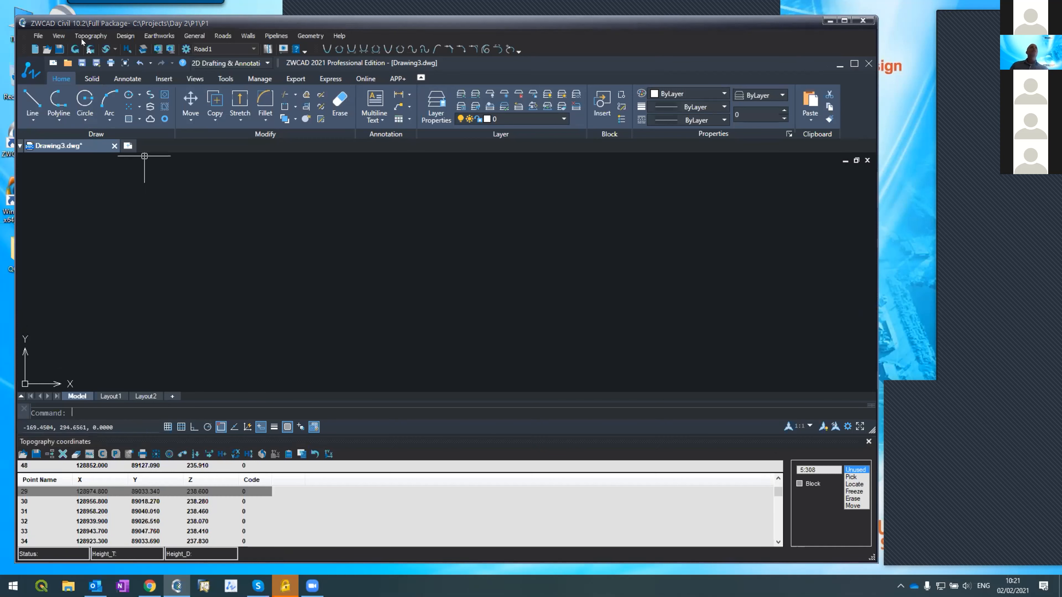
- Show the full extents of the loaded points in the drawing and examine the number and elevation labels around point 184
{"action": "left_click", "coordinate": [75, 49]}
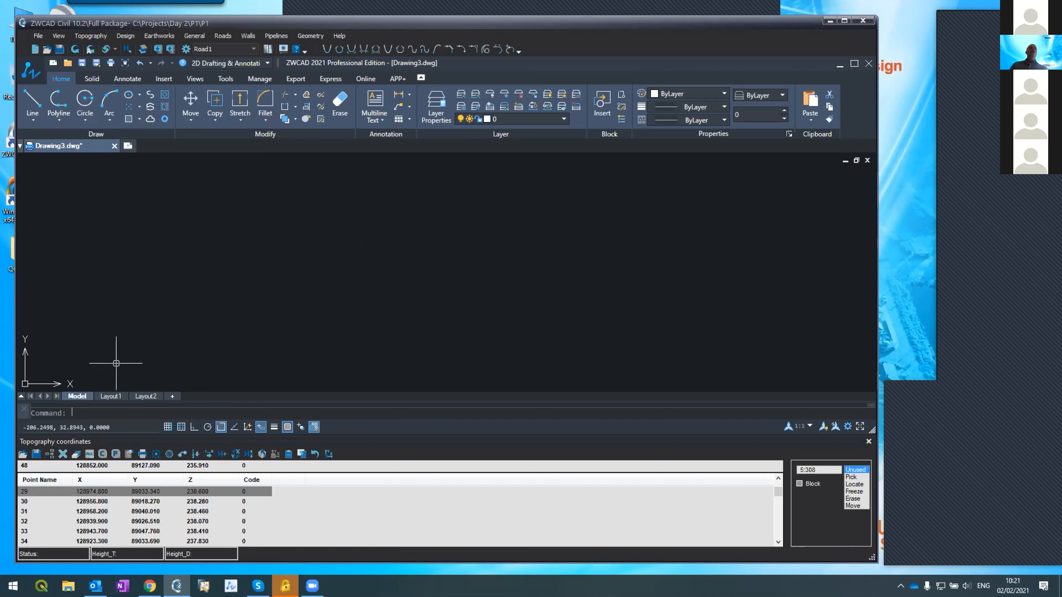
{"action": "type", "text": "z"}
{"action": "key", "text": "Return"}
{"action": "type", "text": "e"}
{"action": "key", "text": "Return"}
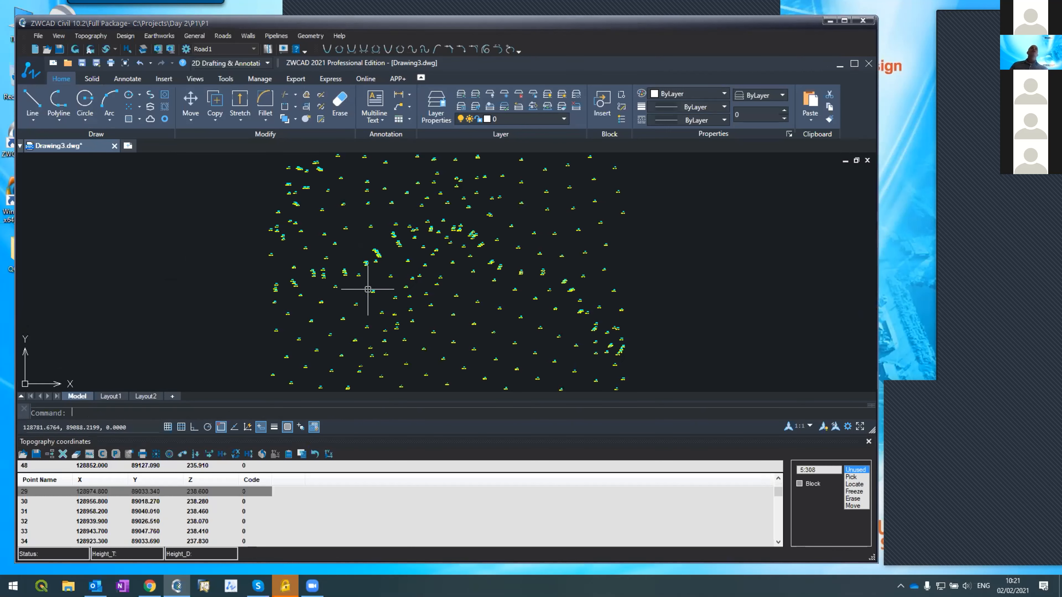
{"action": "scroll", "coordinate": [422, 296], "scroll_direction": "up", "scroll_amount": 6}
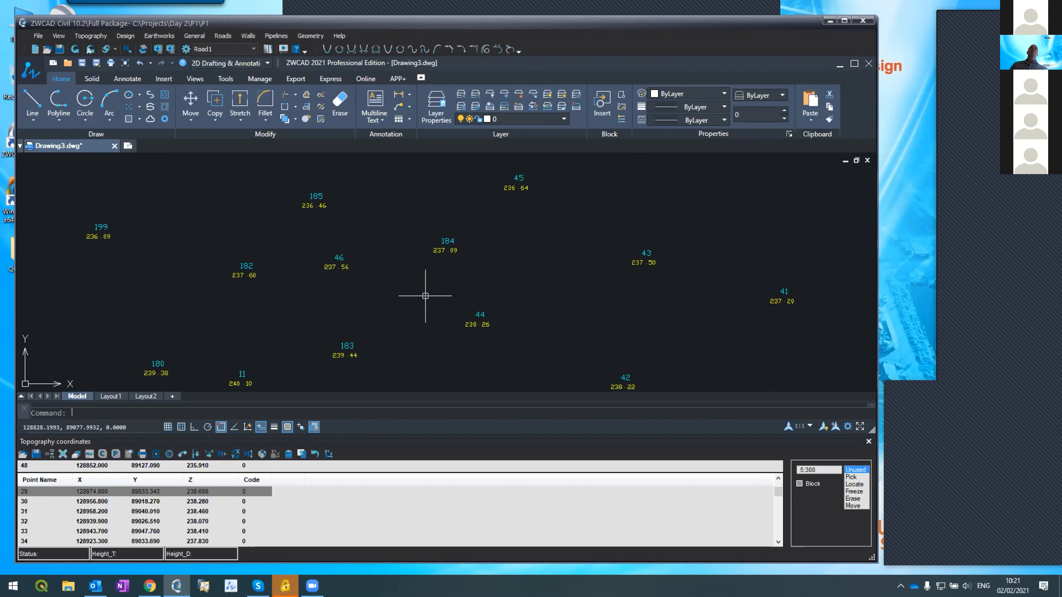
{"action": "scroll", "coordinate": [439, 247], "scroll_direction": "up", "scroll_amount": 2}
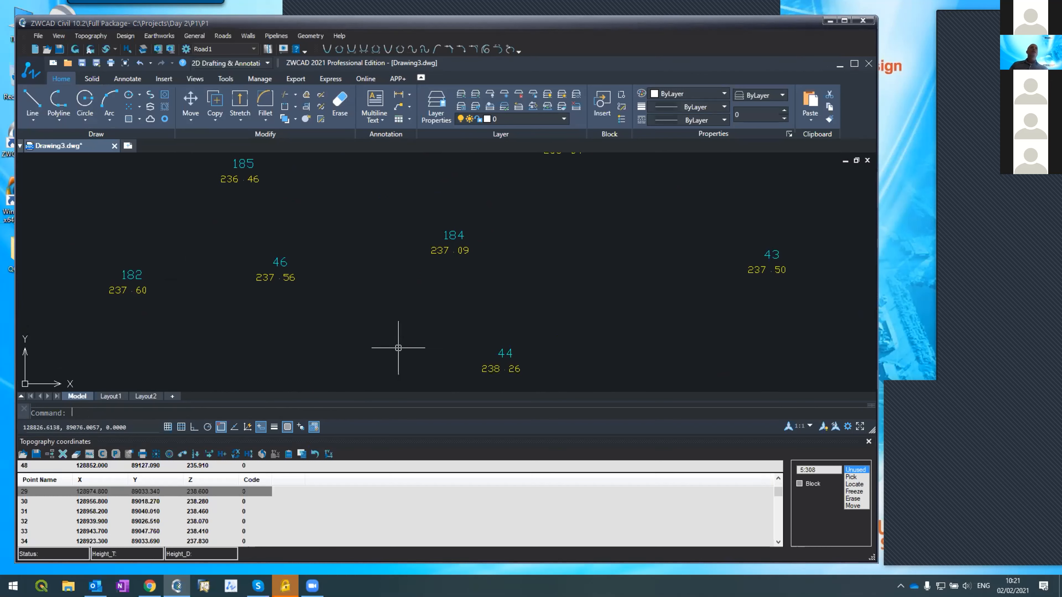
{"action": "scroll", "coordinate": [452, 231], "scroll_direction": "up", "scroll_amount": 2}
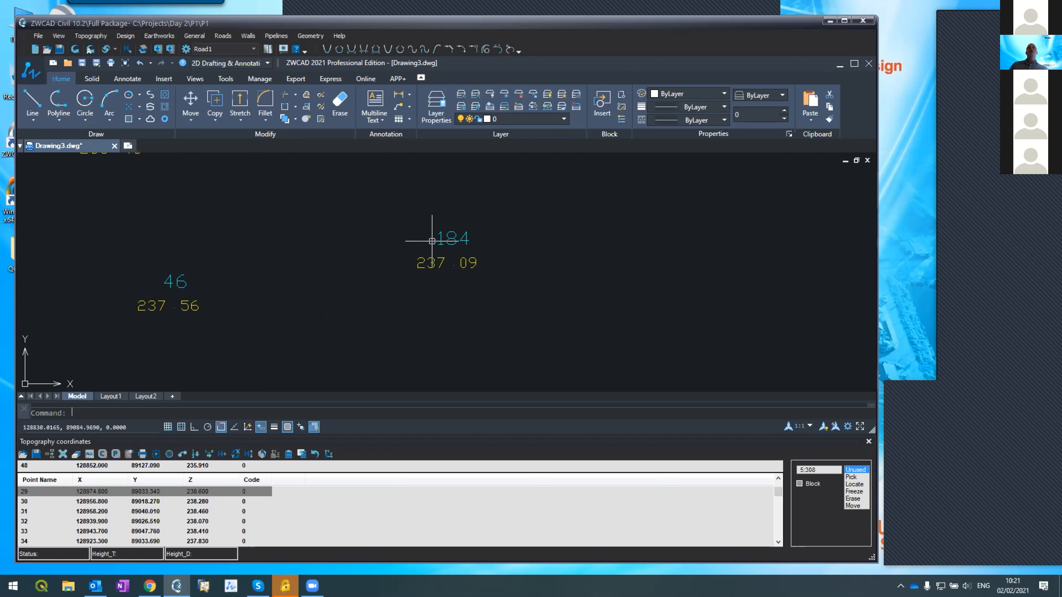
- Locate points 184 and 46 in the coordinates table by picking their labels in the drawing
{"action": "left_click", "coordinate": [858, 483]}
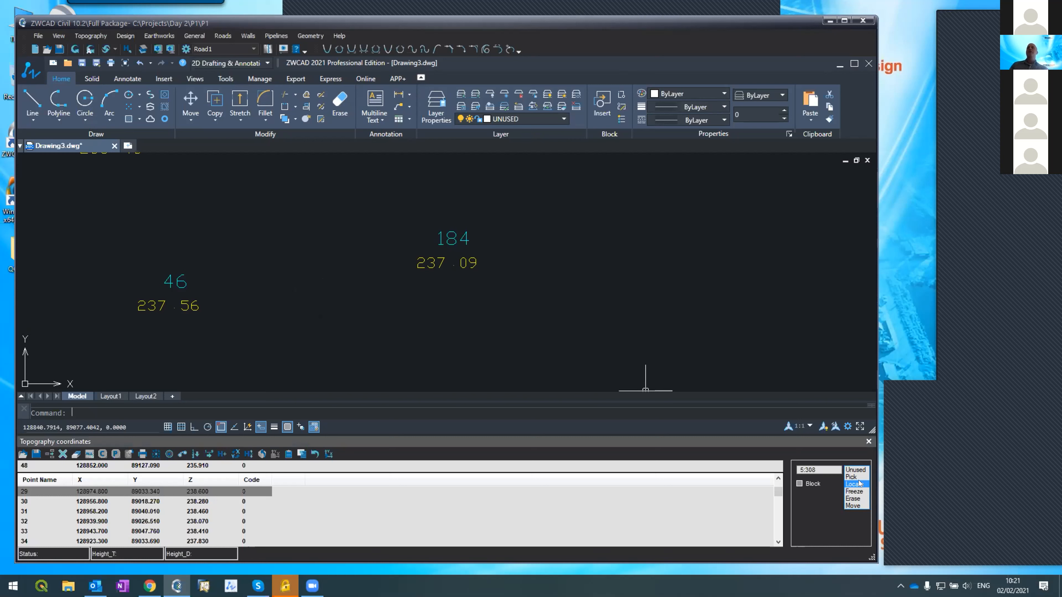
{"action": "left_click", "coordinate": [454, 263]}
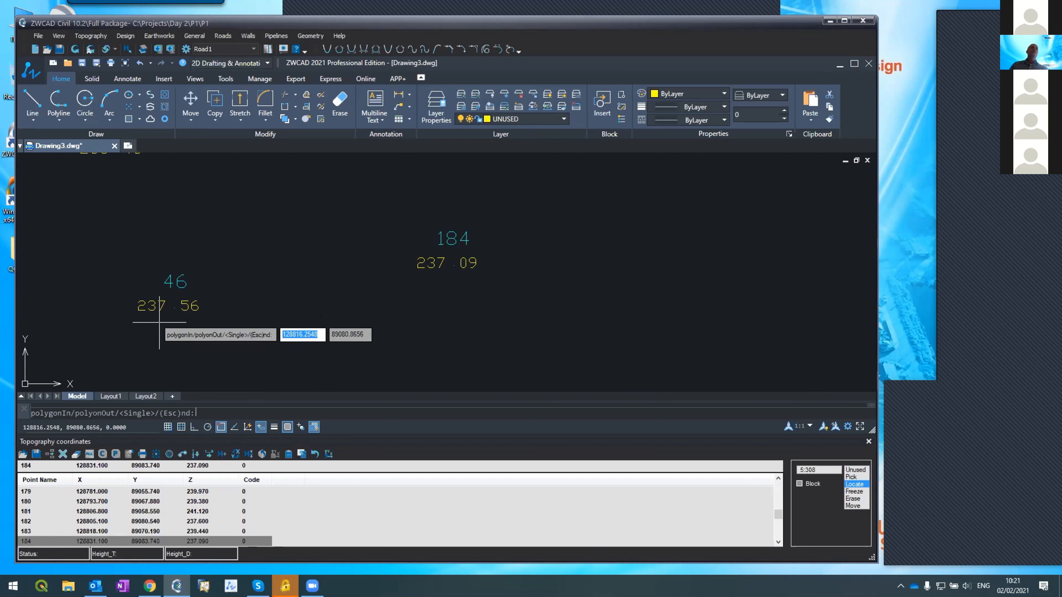
{"action": "left_click", "coordinate": [173, 306]}
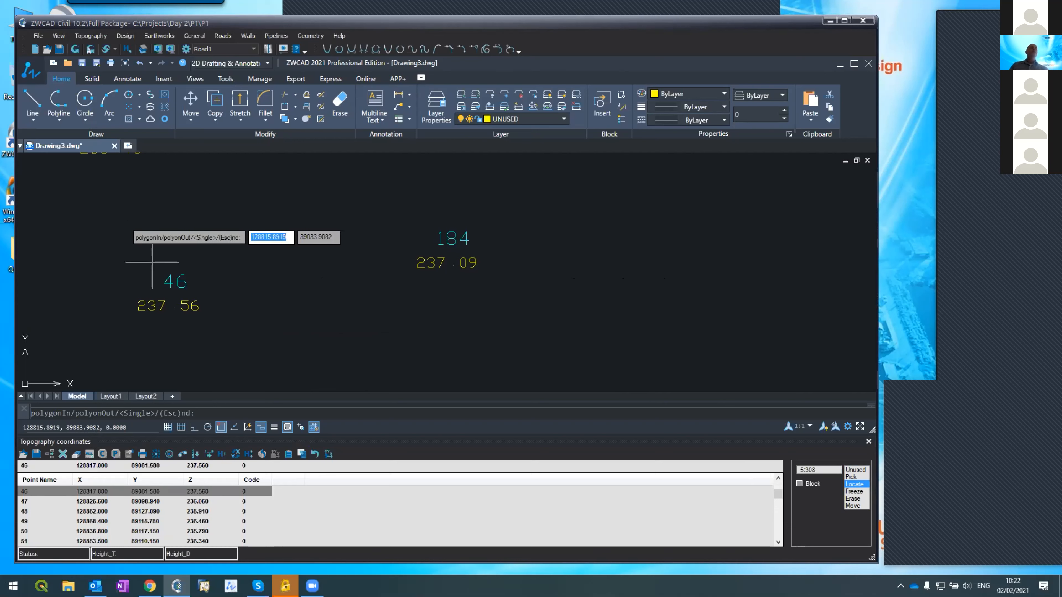
{"action": "key", "text": "Escape"}
- Generate topography contours over the point extents with 0.25 intervals and a maximum interpolation length of 70
{"action": "type", "text": "z"}
{"action": "key", "text": "Return"}
{"action": "type", "text": "e"}
{"action": "key", "text": "Return"}
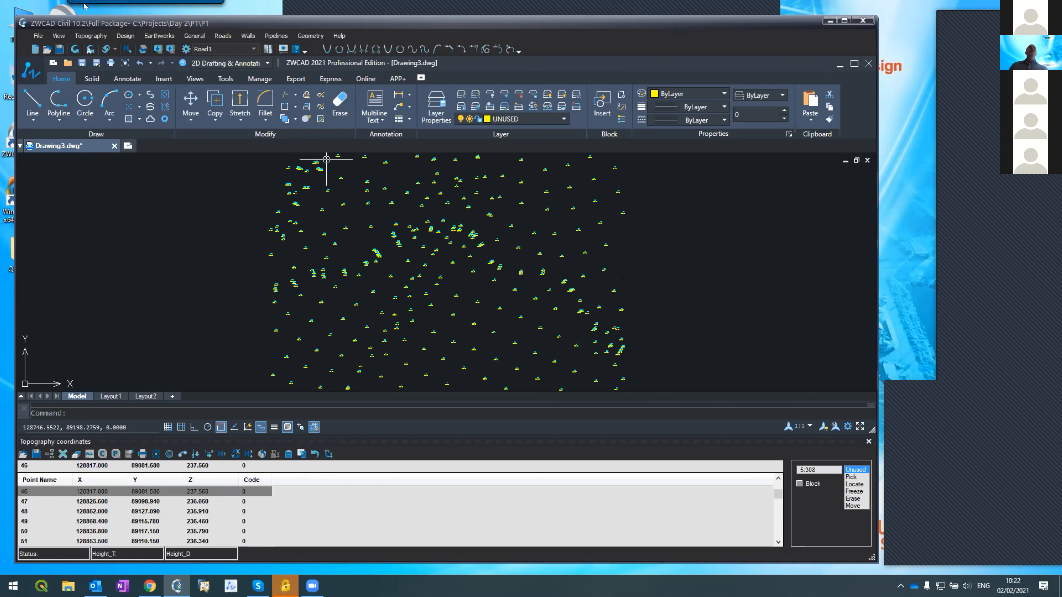
{"action": "left_click", "coordinate": [88, 36]}
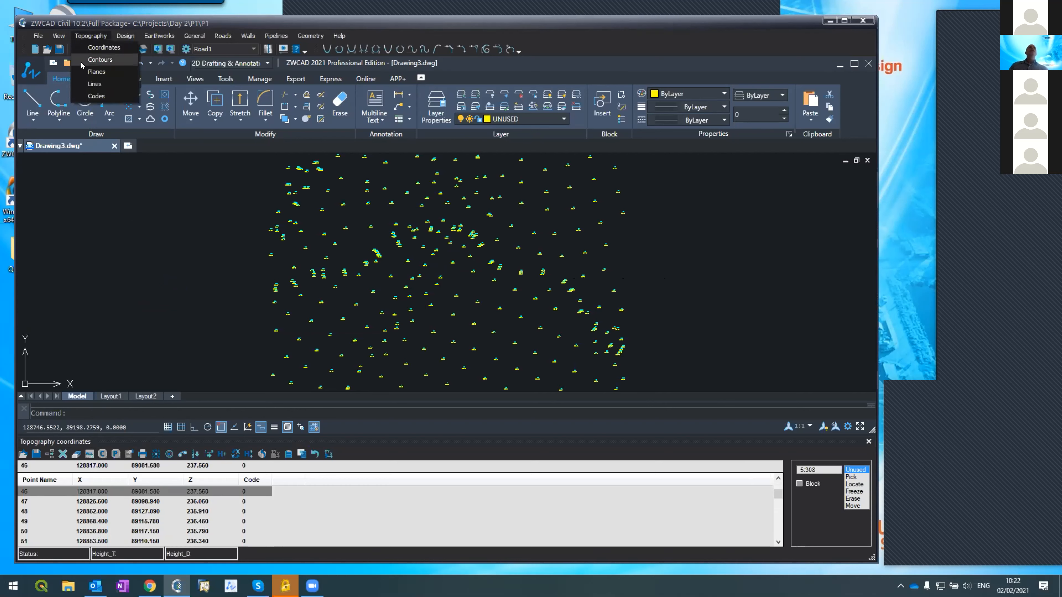
{"action": "key", "text": "Escape"}
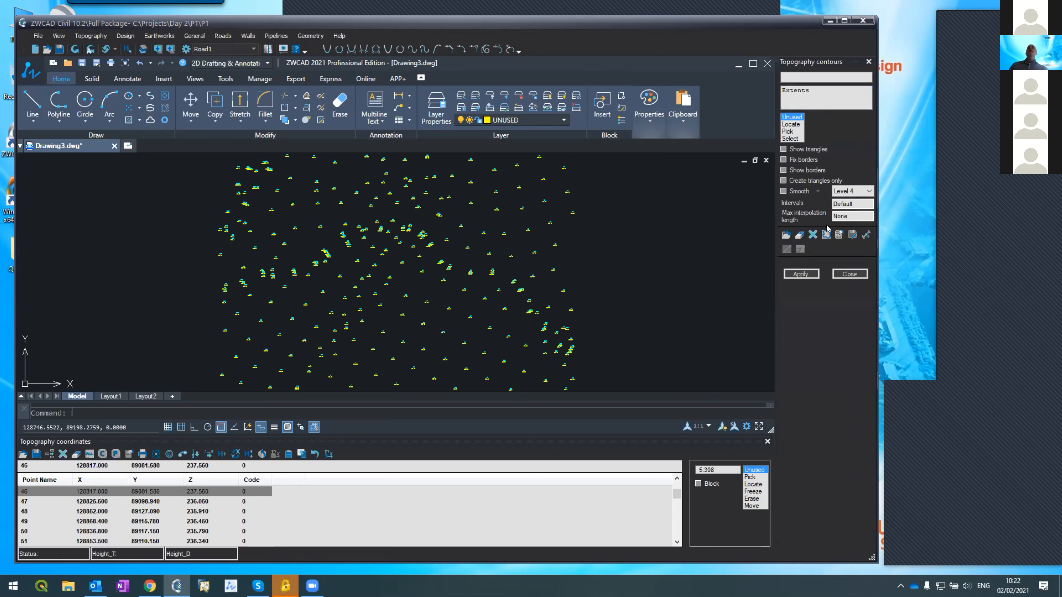
{"action": "left_click", "coordinate": [835, 205]}
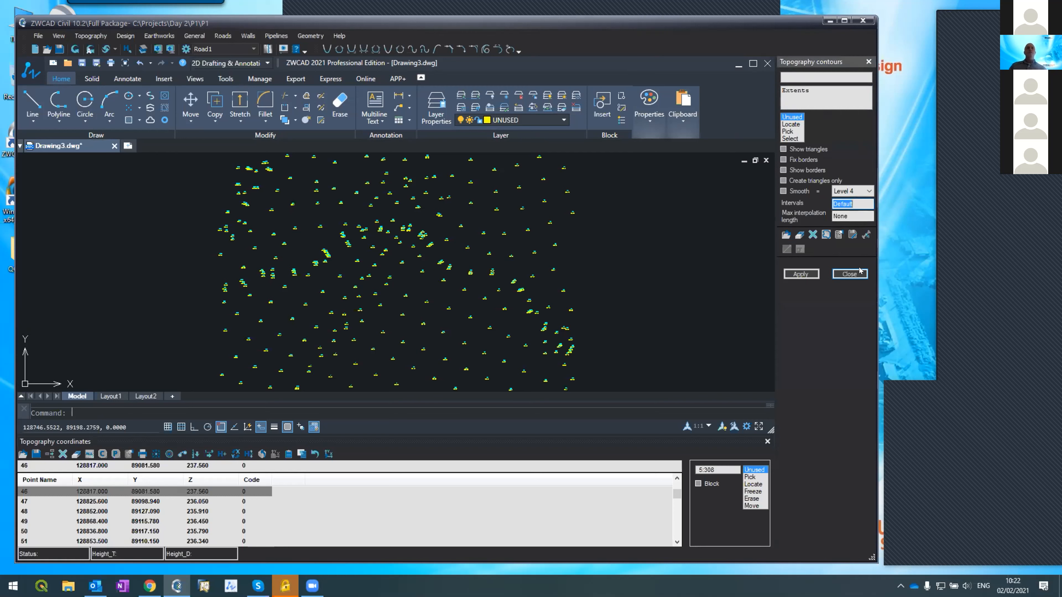
{"action": "type", "text": "0"}
{"action": "type", "text": ".5"}
{"action": "type", "text": "25"}
{"action": "key", "text": "Tab"}
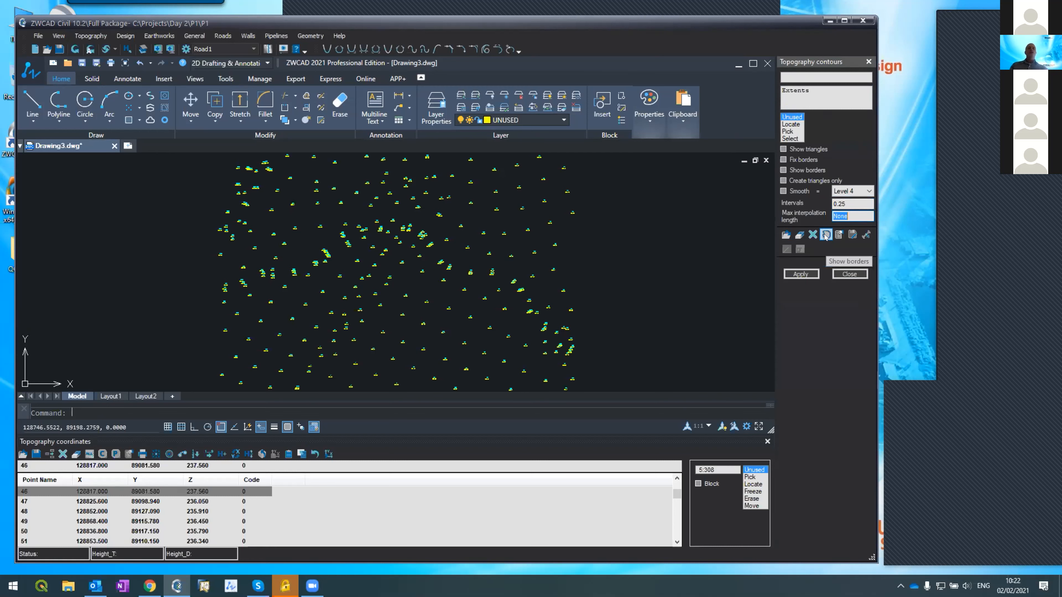
{"action": "type", "text": "70"}
{"action": "left_click", "coordinate": [798, 273]}
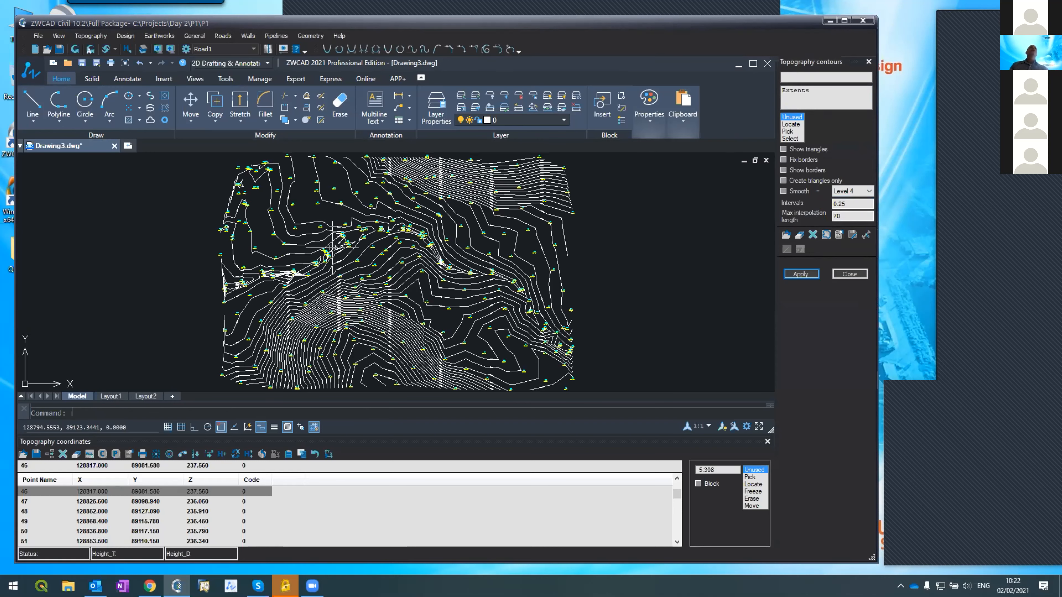
- Examine the shape and spacing of the generated contours across the whole terrain, from the central slopes to the northern and southern areas
{"action": "scroll", "coordinate": [332, 249], "scroll_direction": "down", "scroll_amount": 1}
{"action": "scroll", "coordinate": [322, 278], "scroll_direction": "up", "scroll_amount": 1}
{"action": "scroll", "coordinate": [322, 278], "scroll_direction": "up", "scroll_amount": 2}
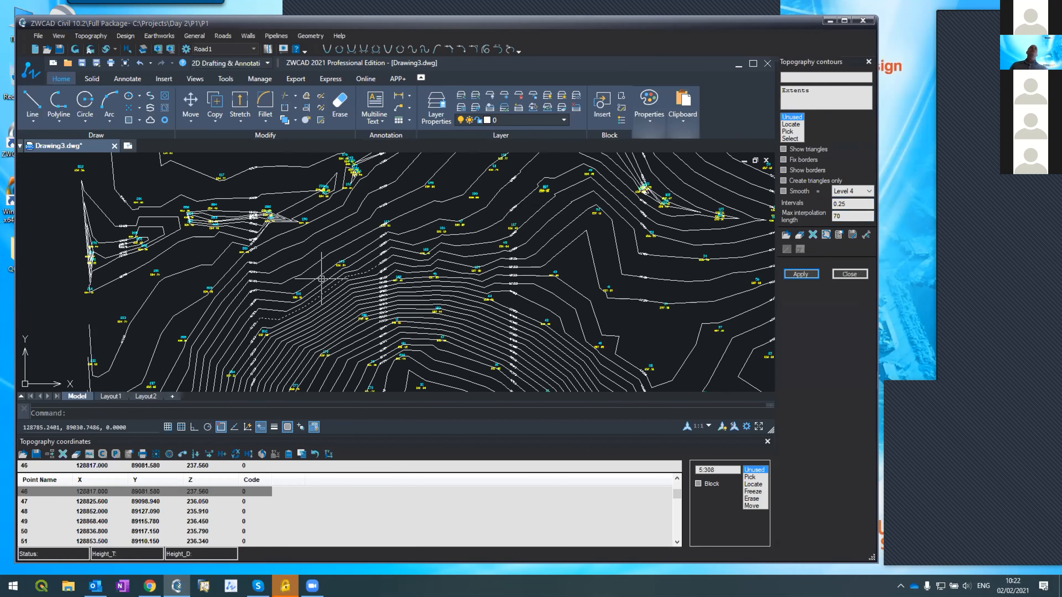
{"action": "scroll", "coordinate": [320, 274], "scroll_direction": "down", "scroll_amount": 4}
{"action": "scroll", "coordinate": [278, 273], "scroll_direction": "up", "scroll_amount": 5}
{"action": "scroll", "coordinate": [342, 274], "scroll_direction": "up", "scroll_amount": 2}
{"action": "scroll", "coordinate": [329, 276], "scroll_direction": "down", "scroll_amount": 4}
{"action": "scroll", "coordinate": [412, 278], "scroll_direction": "up", "scroll_amount": 5}
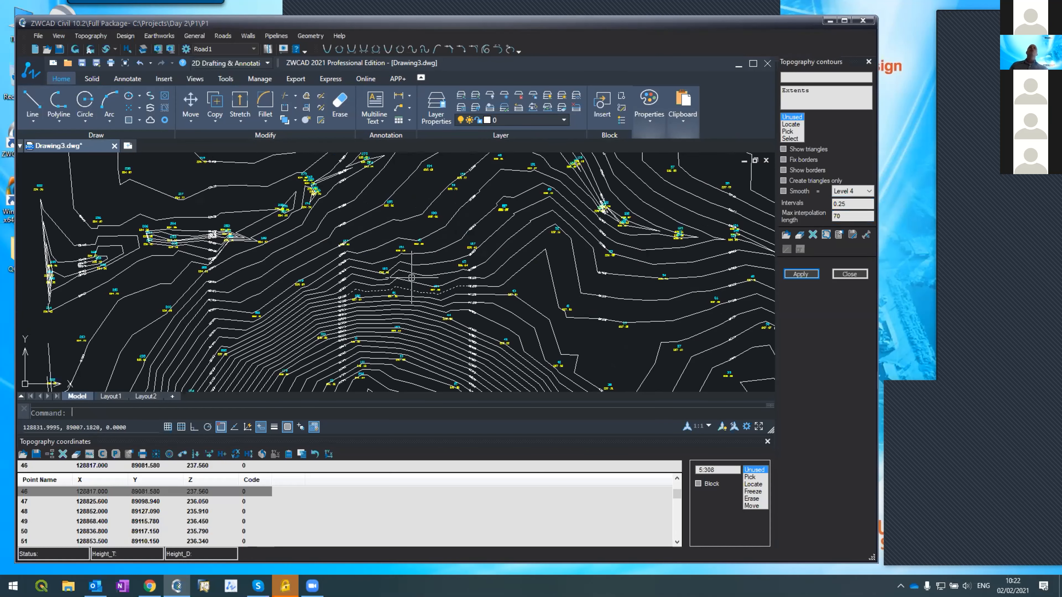
{"action": "scroll", "coordinate": [411, 278], "scroll_direction": "down", "scroll_amount": 4}
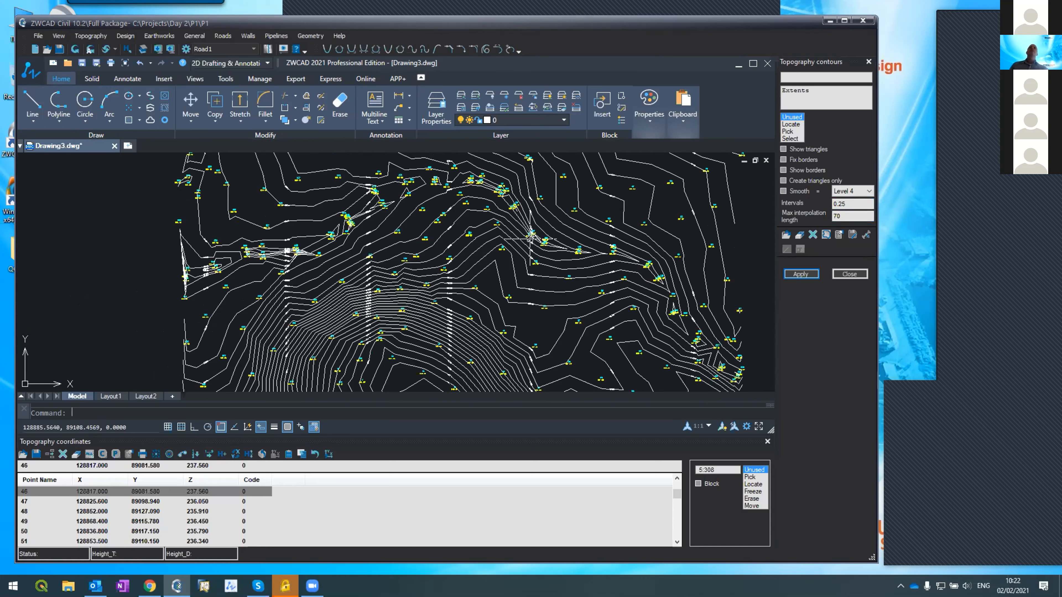
{"action": "scroll", "coordinate": [460, 222], "scroll_direction": "down", "scroll_amount": 3}
{"action": "scroll", "coordinate": [480, 268], "scroll_direction": "up", "scroll_amount": 4}
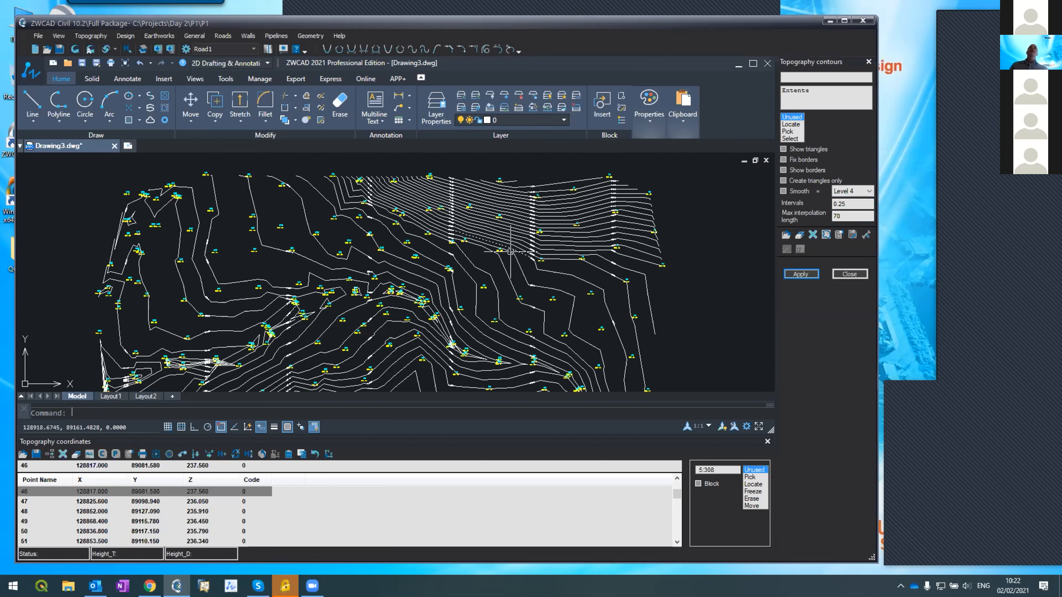
{"action": "scroll", "coordinate": [501, 235], "scroll_direction": "down", "scroll_amount": 4}
{"action": "scroll", "coordinate": [457, 280], "scroll_direction": "up", "scroll_amount": 2}
{"action": "scroll", "coordinate": [458, 280], "scroll_direction": "up", "scroll_amount": 2}
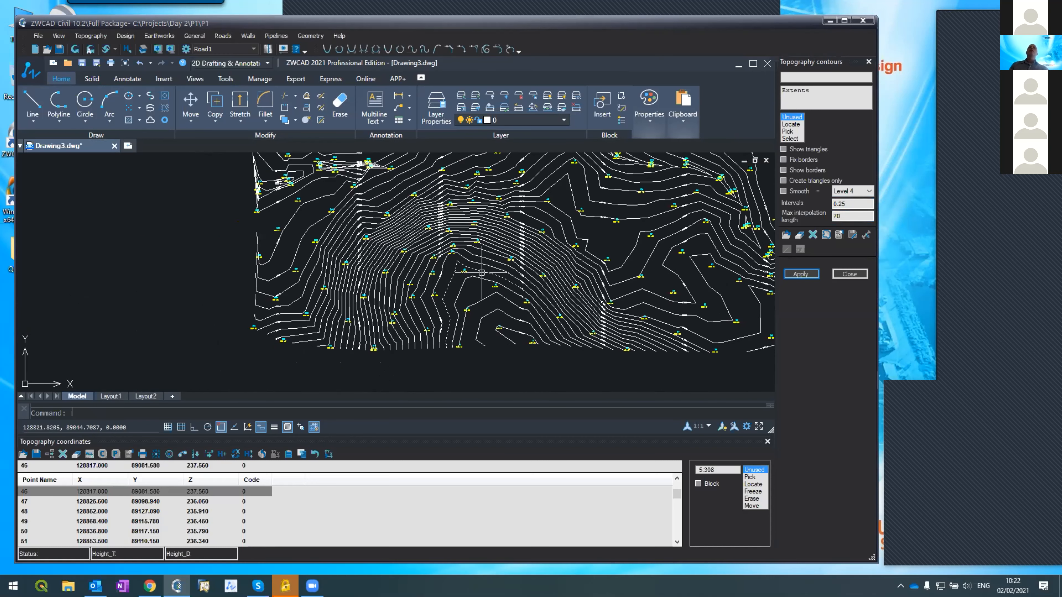
- Examine the contour elevation labels around the high ground at points 2 and 3 and the low ground between points 191 and 118
{"action": "scroll", "coordinate": [518, 235], "scroll_direction": "up", "scroll_amount": 2}
{"action": "scroll", "coordinate": [518, 235], "scroll_direction": "down", "scroll_amount": 2}
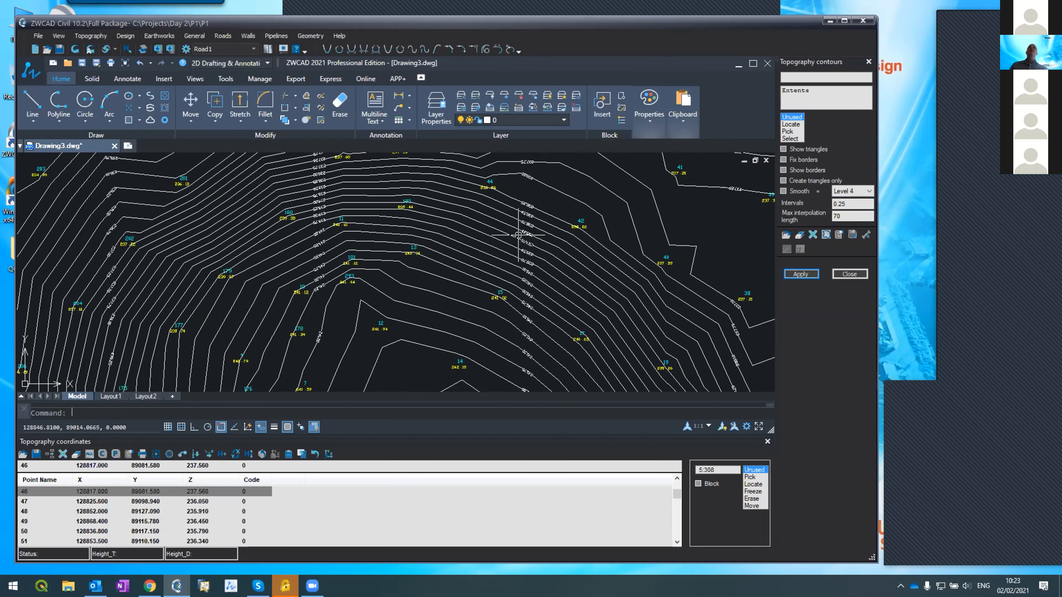
{"action": "scroll", "coordinate": [499, 268], "scroll_direction": "up", "scroll_amount": 2}
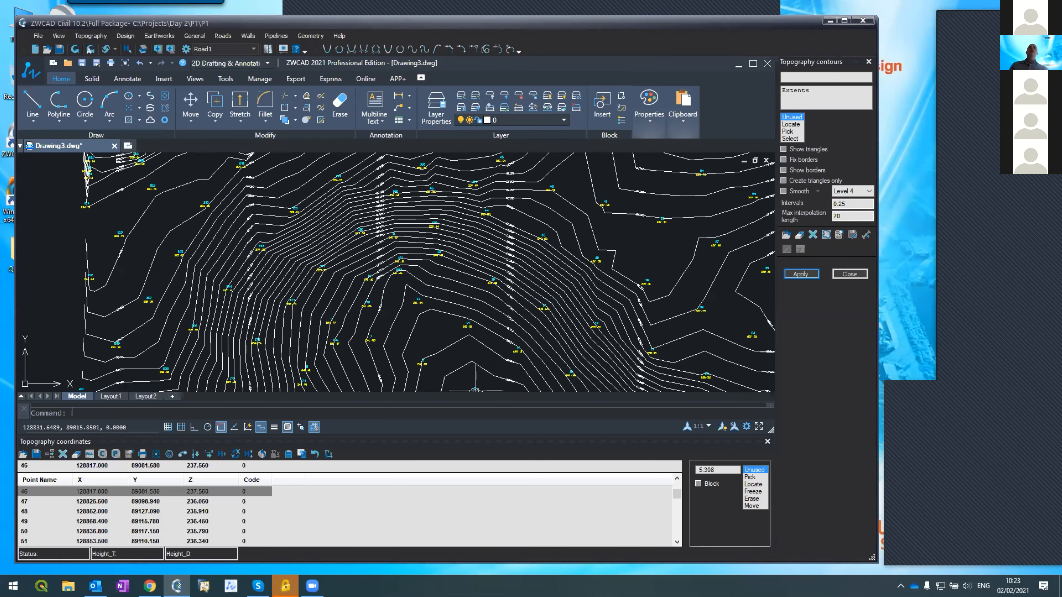
{"action": "scroll", "coordinate": [466, 301], "scroll_direction": "up", "scroll_amount": 3}
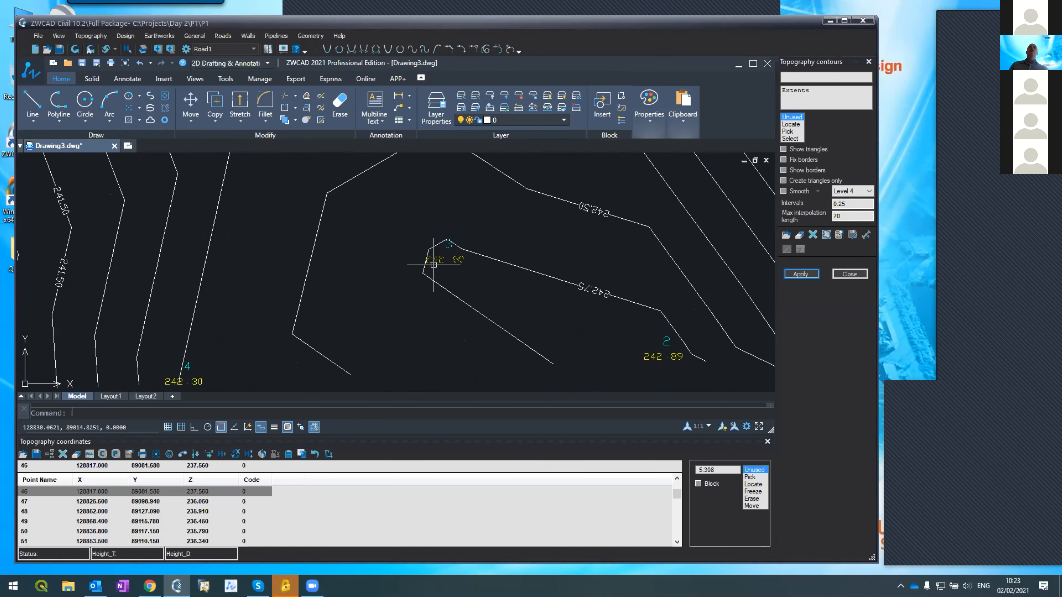
{"action": "scroll", "coordinate": [438, 290], "scroll_direction": "down", "scroll_amount": 5}
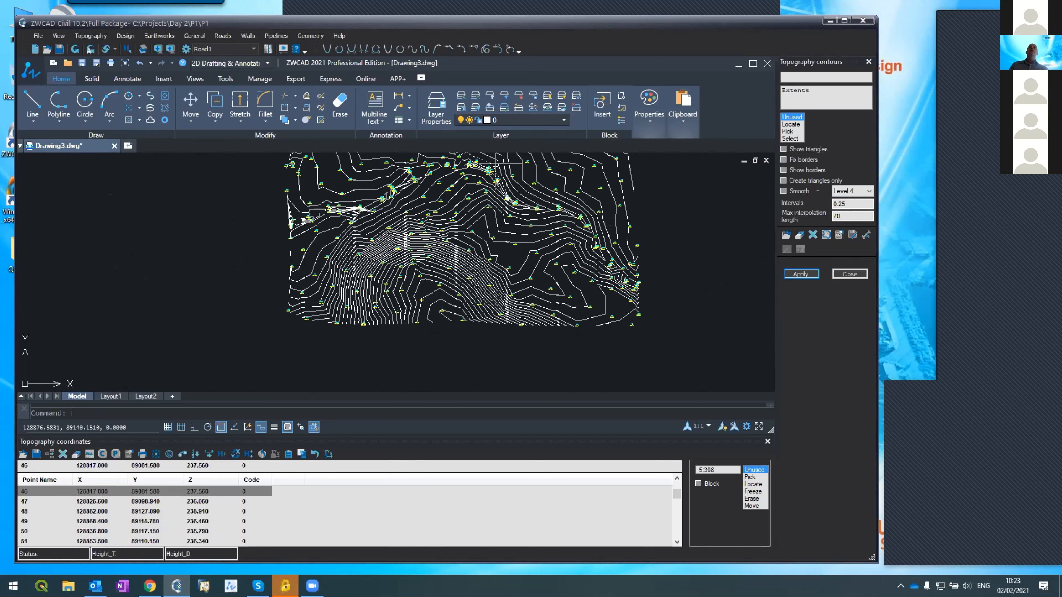
{"action": "scroll", "coordinate": [497, 167], "scroll_direction": "up", "scroll_amount": 5}
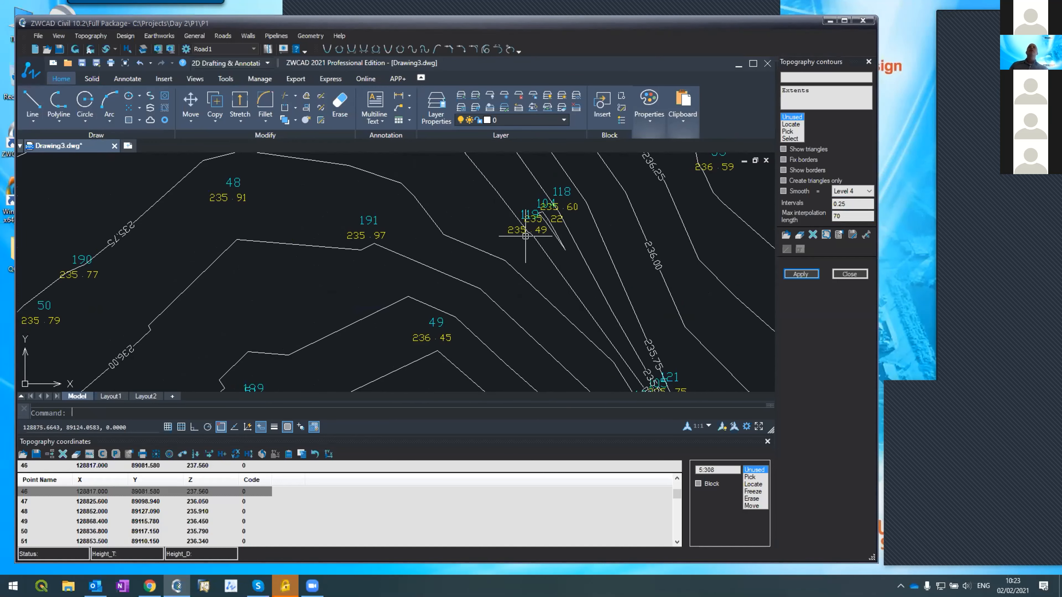
{"action": "scroll", "coordinate": [525, 236], "scroll_direction": "down", "scroll_amount": 5}
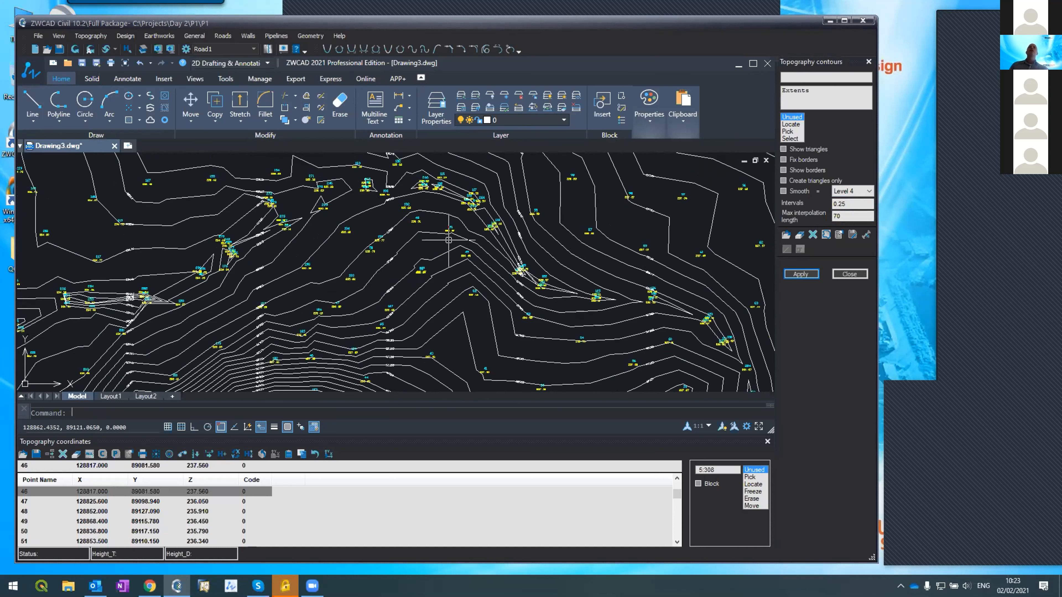
{"action": "scroll", "coordinate": [460, 213], "scroll_direction": "down", "scroll_amount": 3}
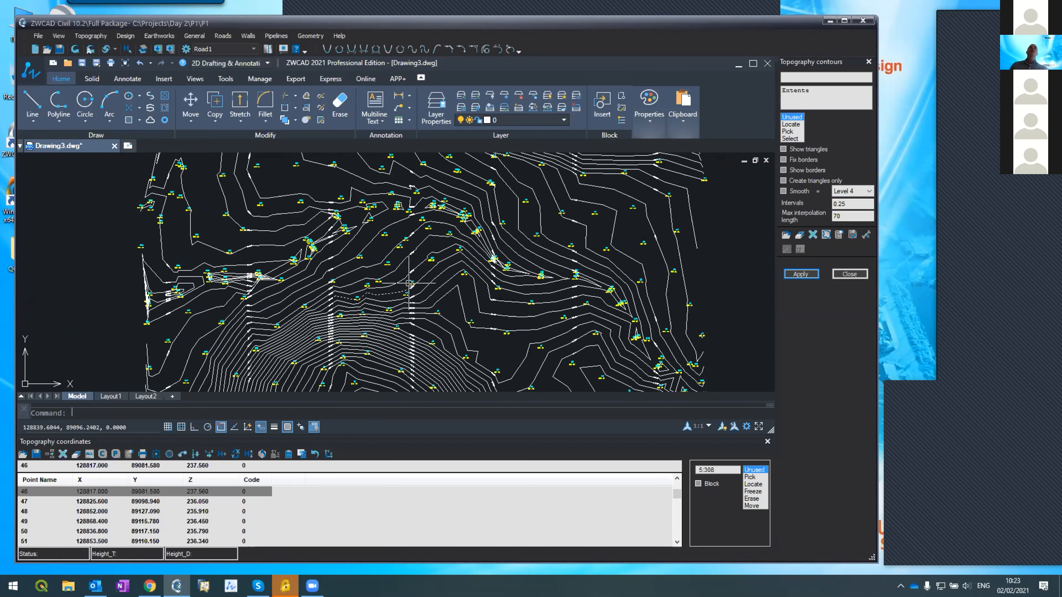
{"action": "scroll", "coordinate": [454, 229], "scroll_direction": "down", "scroll_amount": 1}
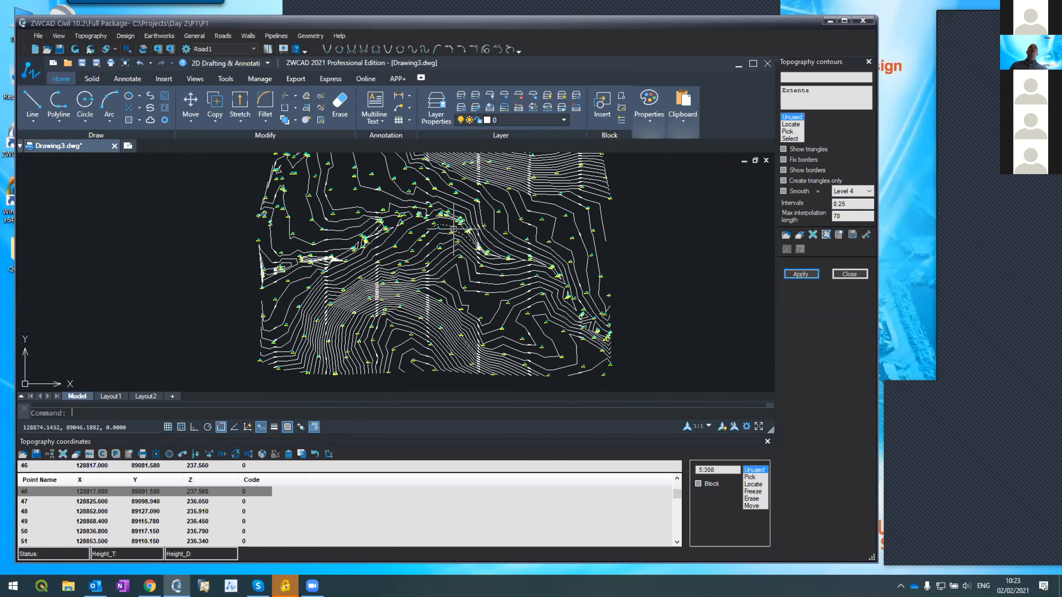
{"action": "scroll", "coordinate": [450, 235], "scroll_direction": "up", "scroll_amount": 1}
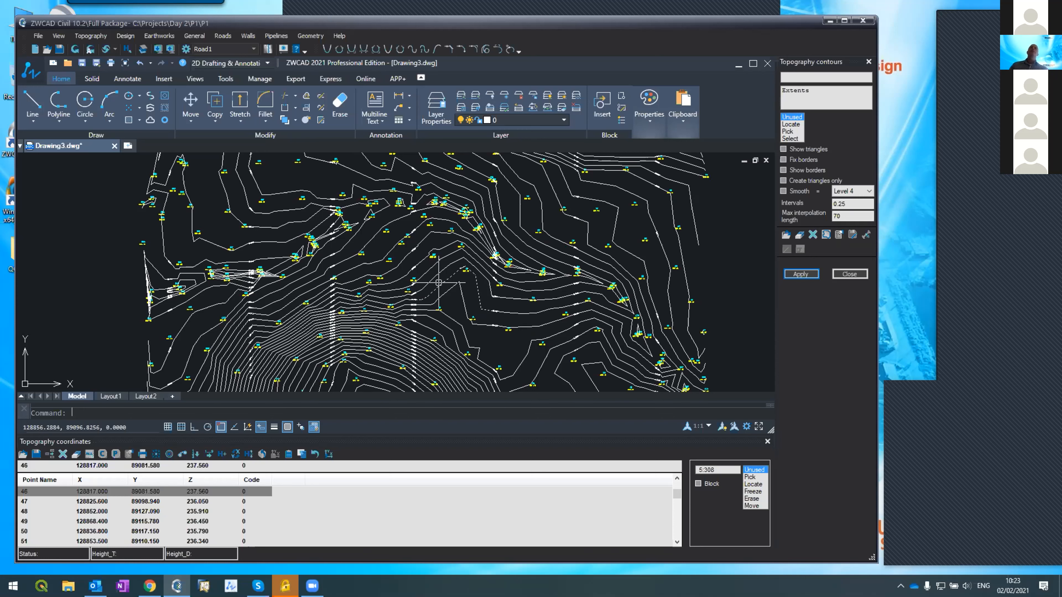
- Regenerate the topography contours with the maximum interpolation length set to 0, so that no limit applies
{"action": "type", "text": "z"}
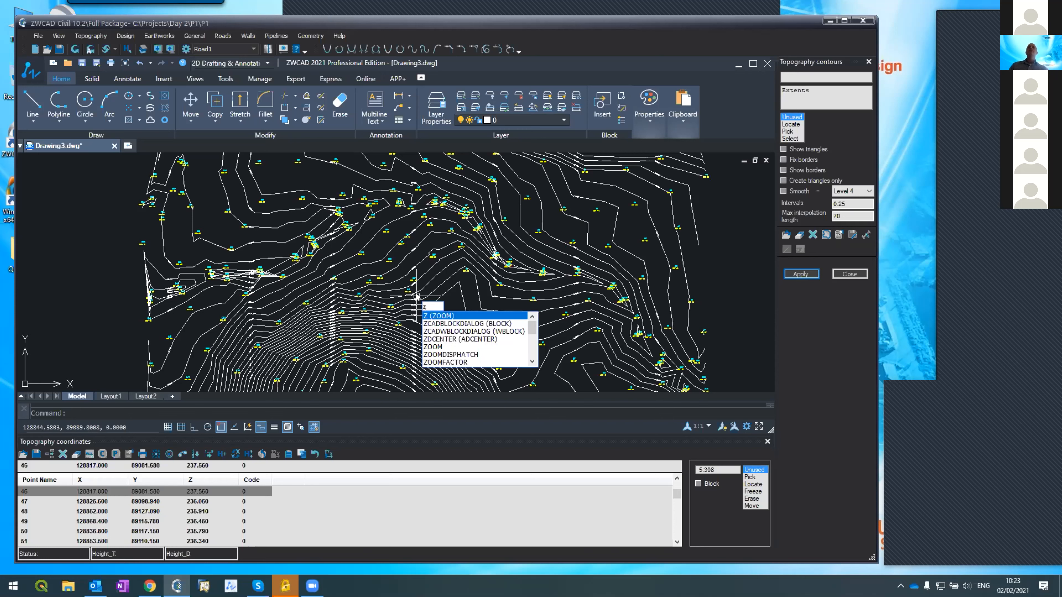
{"action": "key", "text": "Return"}
{"action": "type", "text": "e"}
{"action": "key", "text": "Return"}
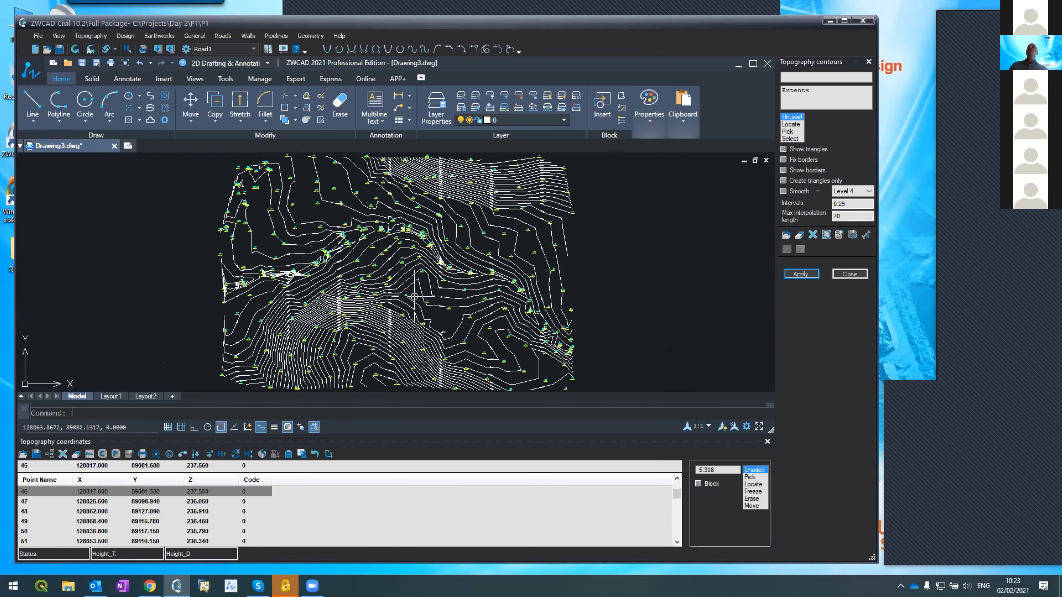
{"action": "left_click", "coordinate": [818, 210]}
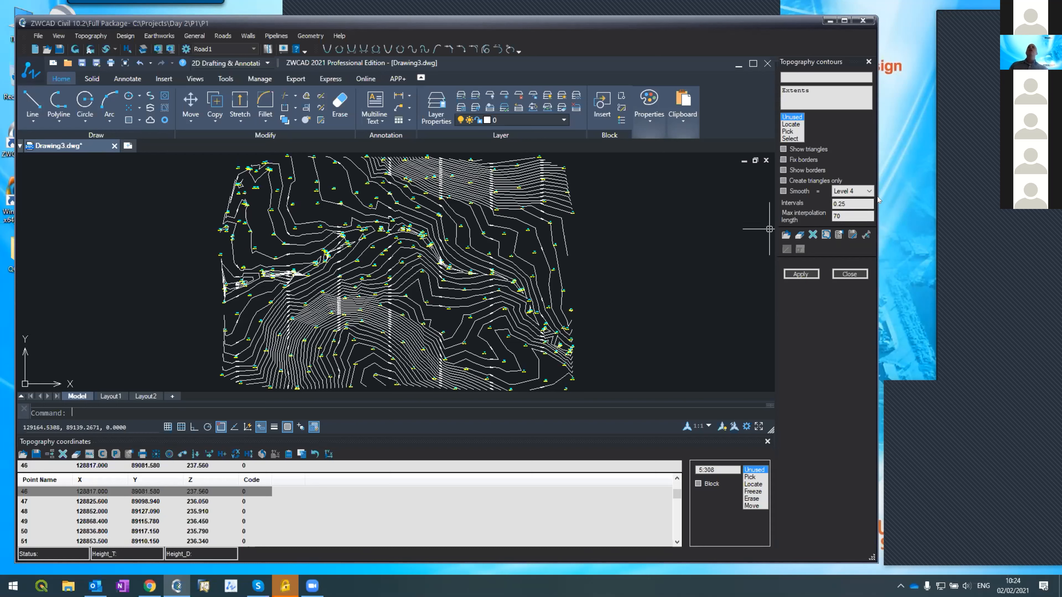
{"action": "double_click", "coordinate": [838, 215]}
{"action": "type", "text": "0"}
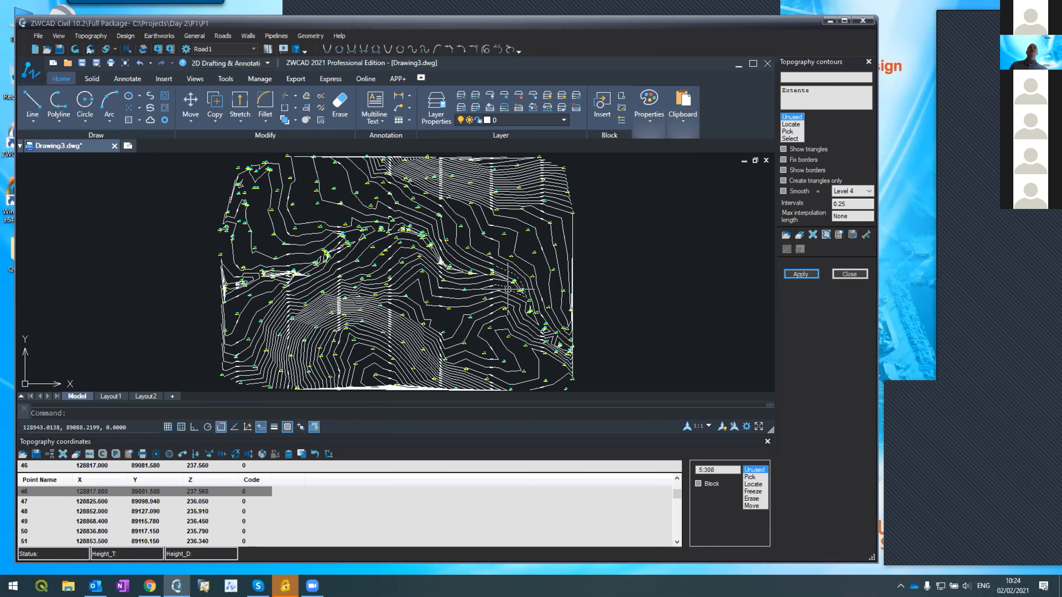
- Examine the long contours running along the southern border of the terrain, especially their elevation labels near point 2
{"action": "scroll", "coordinate": [504, 277], "scroll_direction": "down", "scroll_amount": 2}
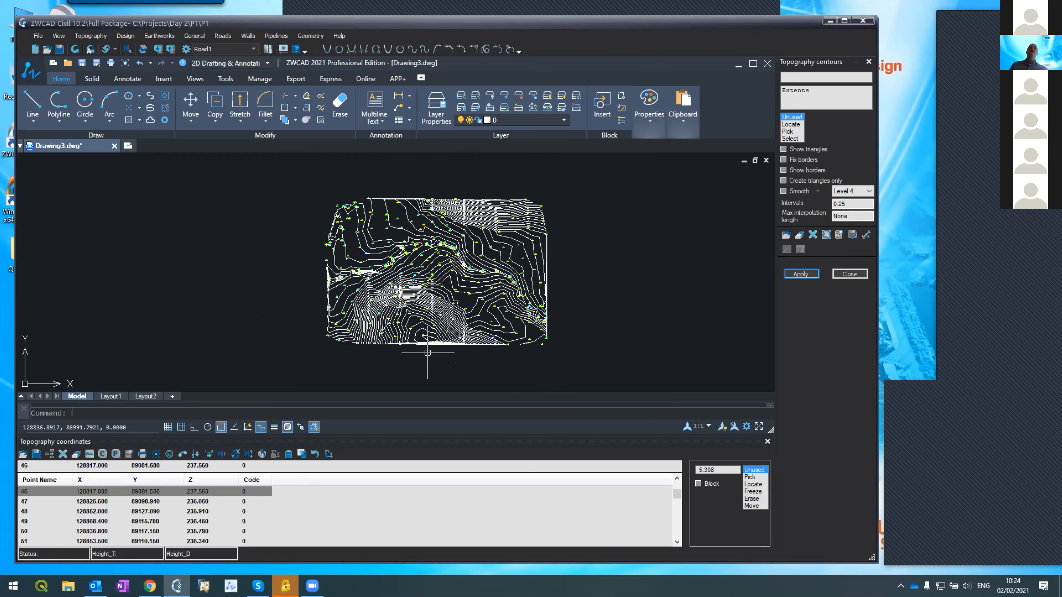
{"action": "scroll", "coordinate": [427, 352], "scroll_direction": "up", "scroll_amount": 8}
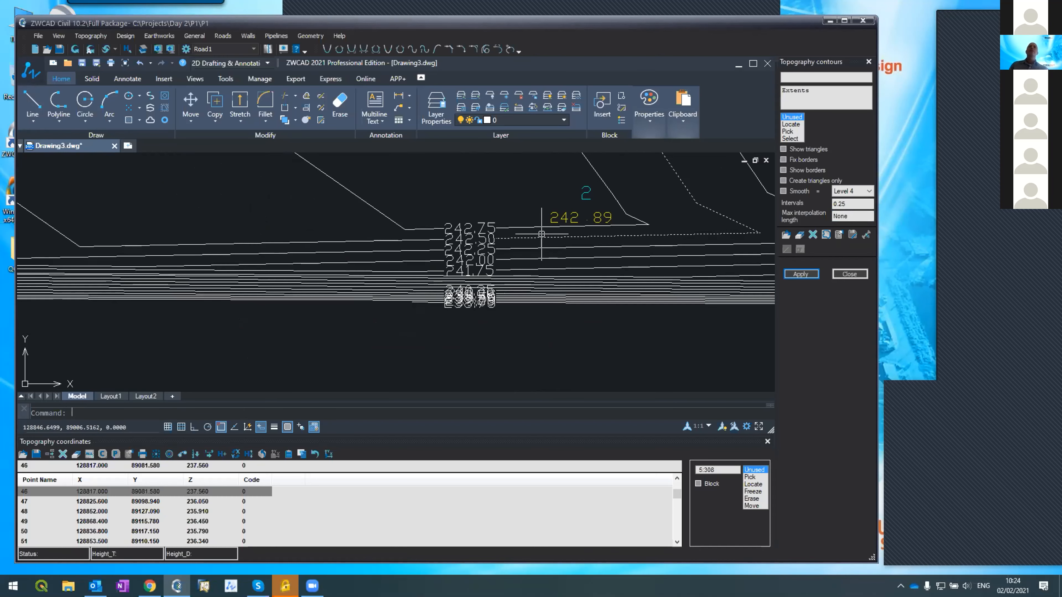
{"action": "scroll", "coordinate": [506, 295], "scroll_direction": "down", "scroll_amount": 5}
{"action": "scroll", "coordinate": [506, 309], "scroll_direction": "down", "scroll_amount": 2}
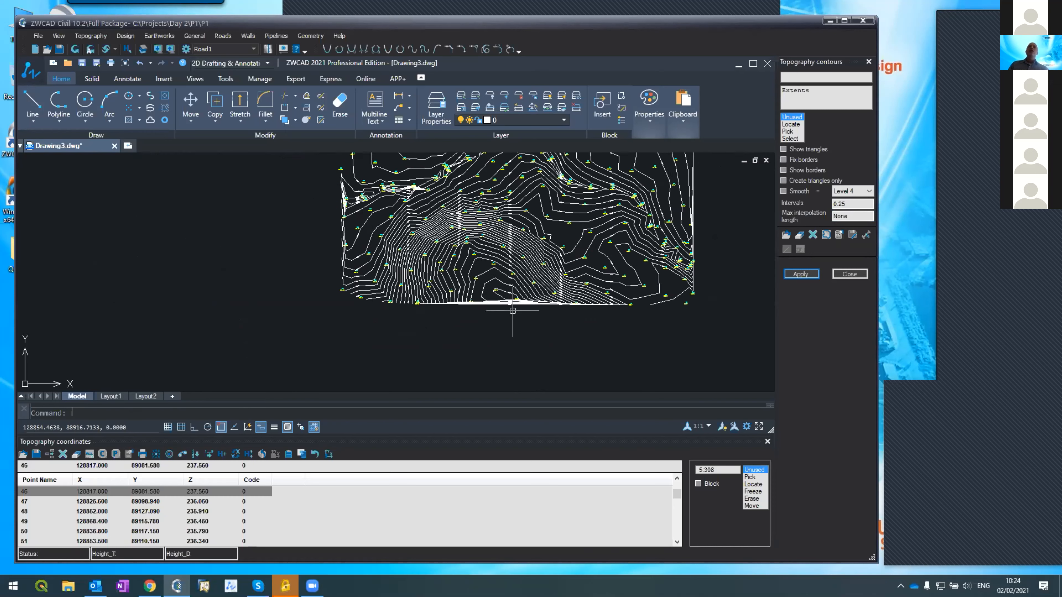
{"action": "scroll", "coordinate": [513, 311], "scroll_direction": "up", "scroll_amount": 5}
{"action": "scroll", "coordinate": [431, 251], "scroll_direction": "down", "scroll_amount": 6}
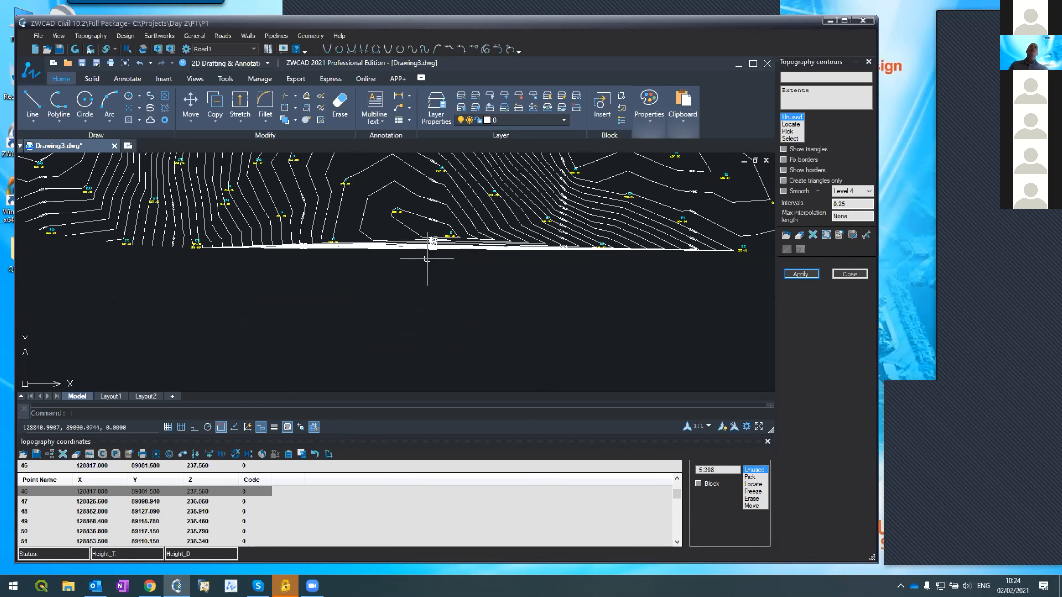
{"action": "scroll", "coordinate": [427, 259], "scroll_direction": "up", "scroll_amount": 2}
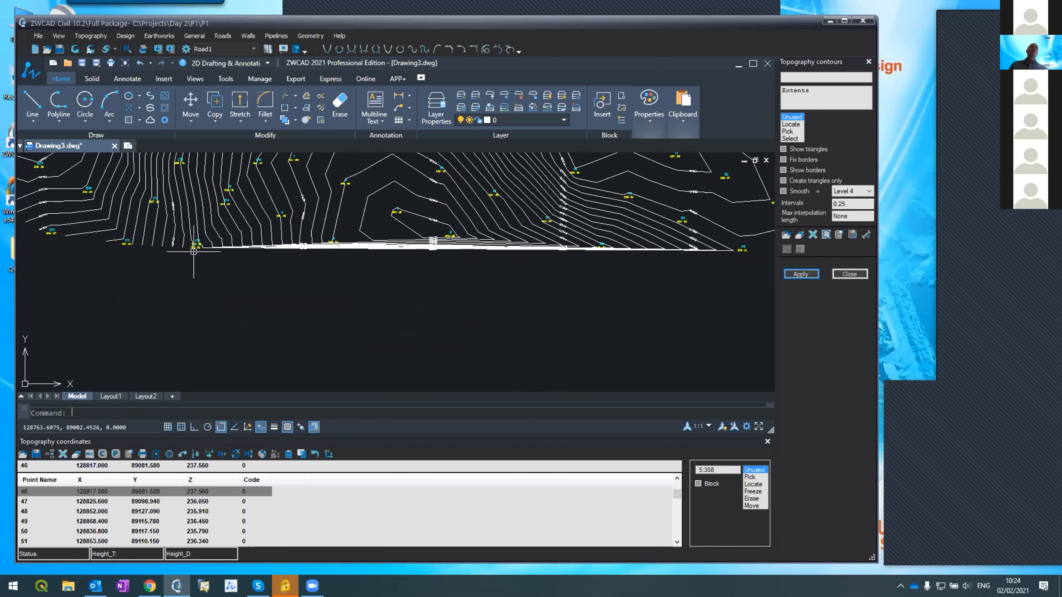
{"action": "scroll", "coordinate": [196, 248], "scroll_direction": "down", "scroll_amount": 3}
{"action": "scroll", "coordinate": [384, 258], "scroll_direction": "up", "scroll_amount": 3}
{"action": "scroll", "coordinate": [384, 258], "scroll_direction": "down", "scroll_amount": 3}
{"action": "scroll", "coordinate": [481, 256], "scroll_direction": "up", "scroll_amount": 2}
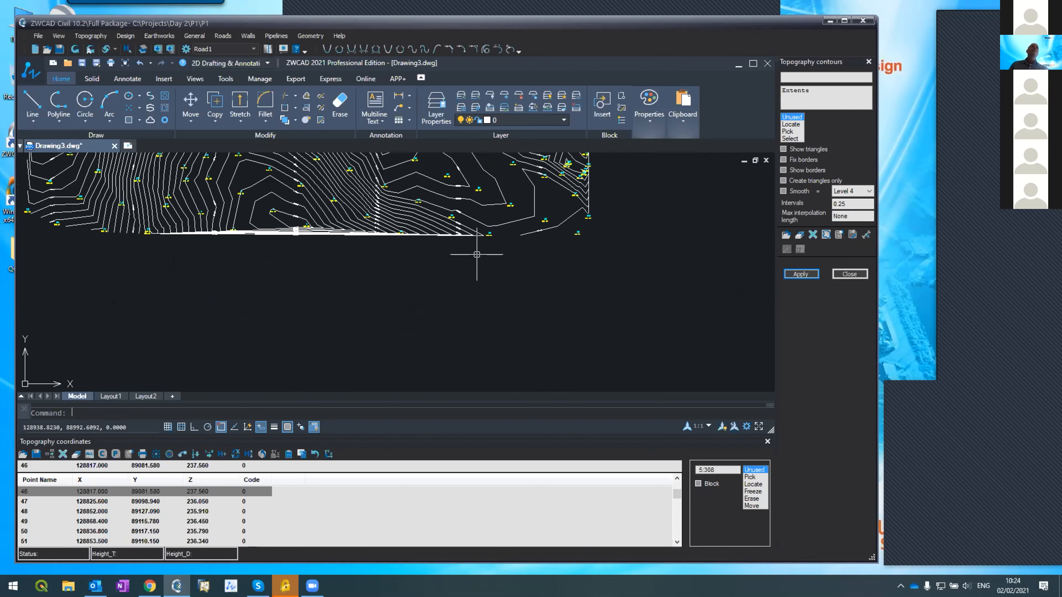
{"action": "scroll", "coordinate": [304, 230], "scroll_direction": "up", "scroll_amount": 4}
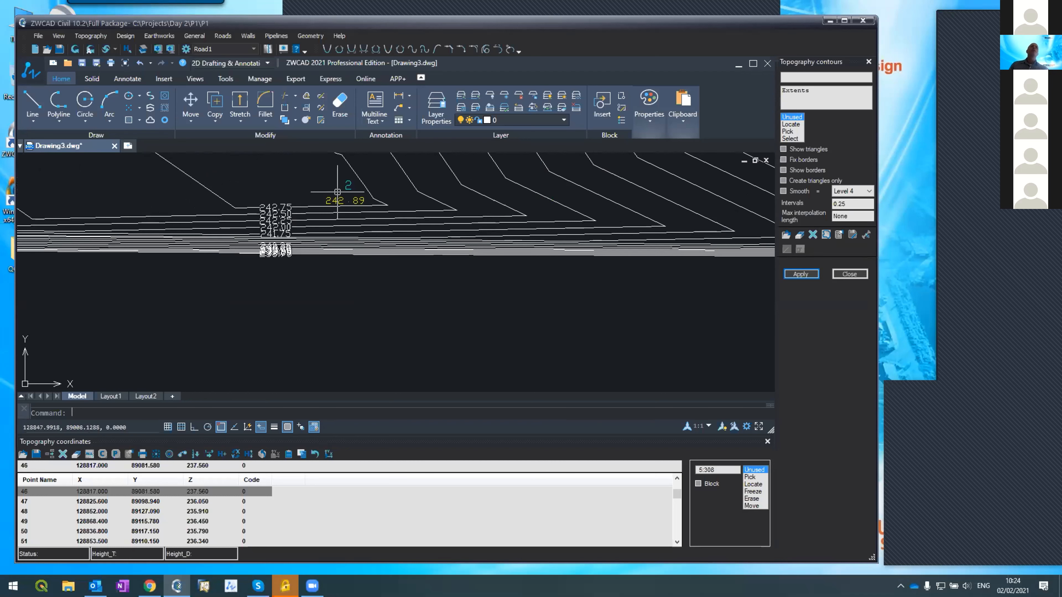
{"action": "scroll", "coordinate": [336, 267], "scroll_direction": "down", "scroll_amount": 2}
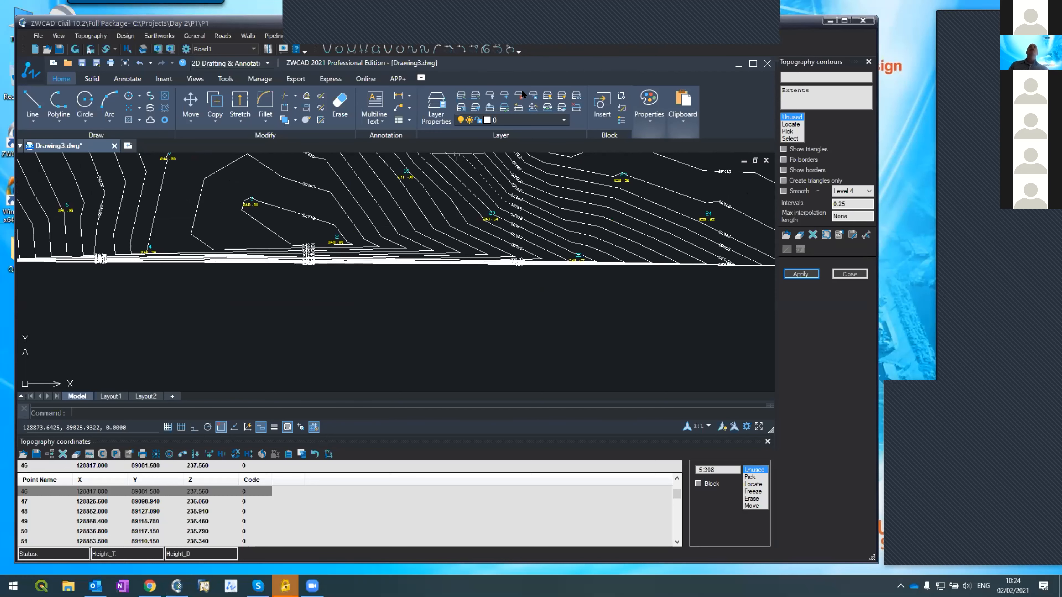
{"action": "scroll", "coordinate": [330, 259], "scroll_direction": "down", "scroll_amount": 2}
{"action": "scroll", "coordinate": [330, 259], "scroll_direction": "down", "scroll_amount": 1}
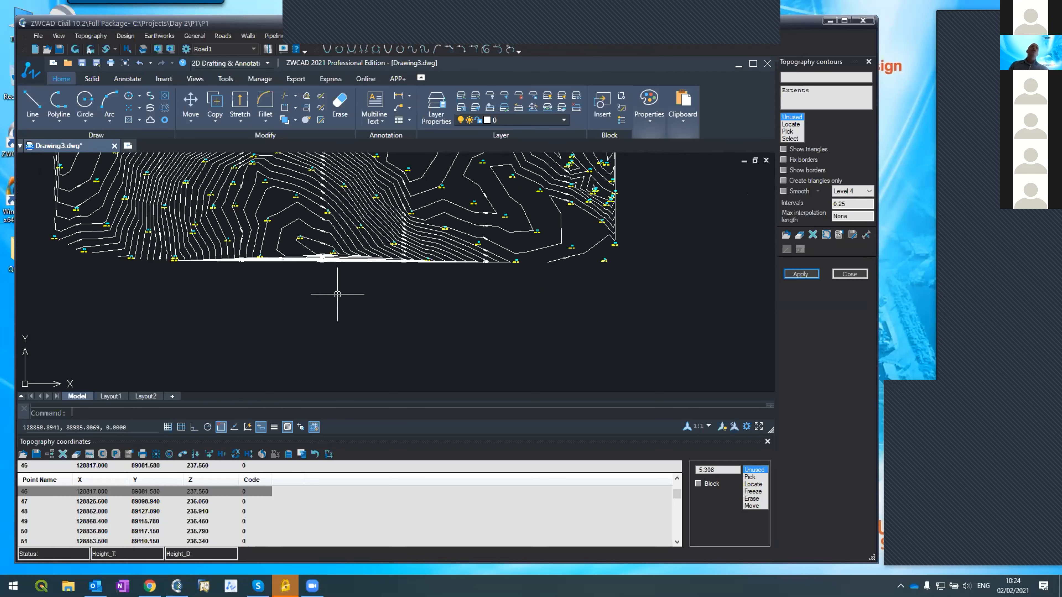
- Examine the border contours near point 85 in the north, point 291 in the west and point 172 in the south
{"action": "scroll", "coordinate": [337, 294], "scroll_direction": "up", "scroll_amount": 5}
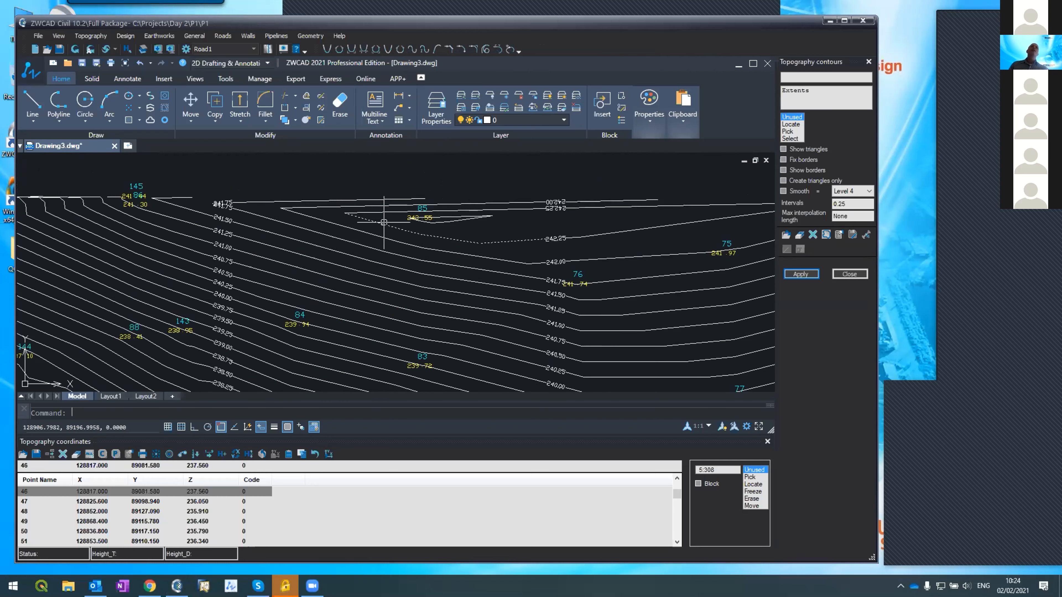
{"action": "scroll", "coordinate": [512, 193], "scroll_direction": "down", "scroll_amount": 5}
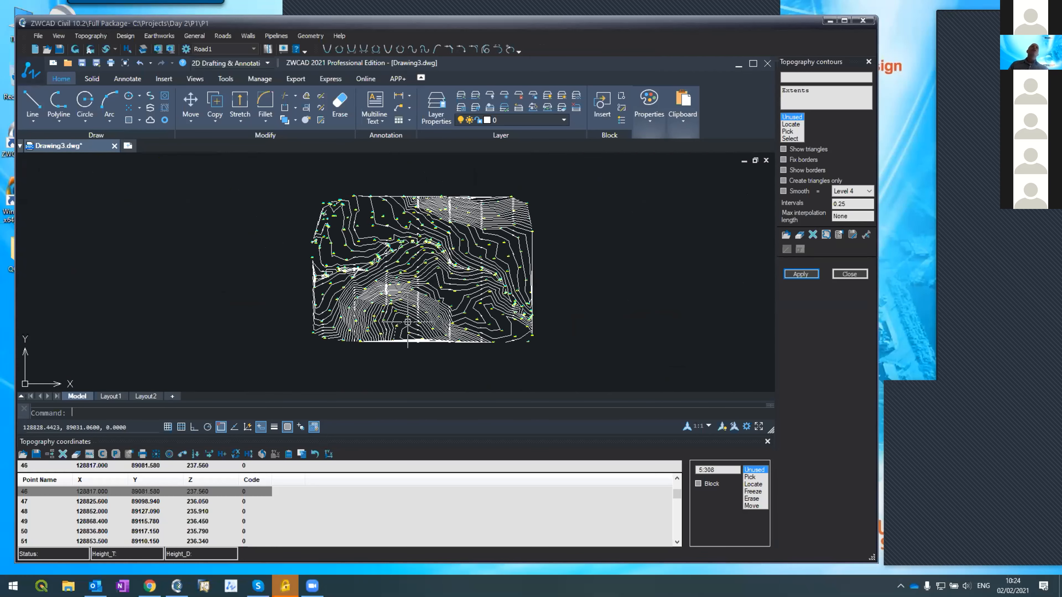
{"action": "scroll", "coordinate": [405, 318], "scroll_direction": "up", "scroll_amount": 2}
{"action": "scroll", "coordinate": [145, 188], "scroll_direction": "up", "scroll_amount": 3}
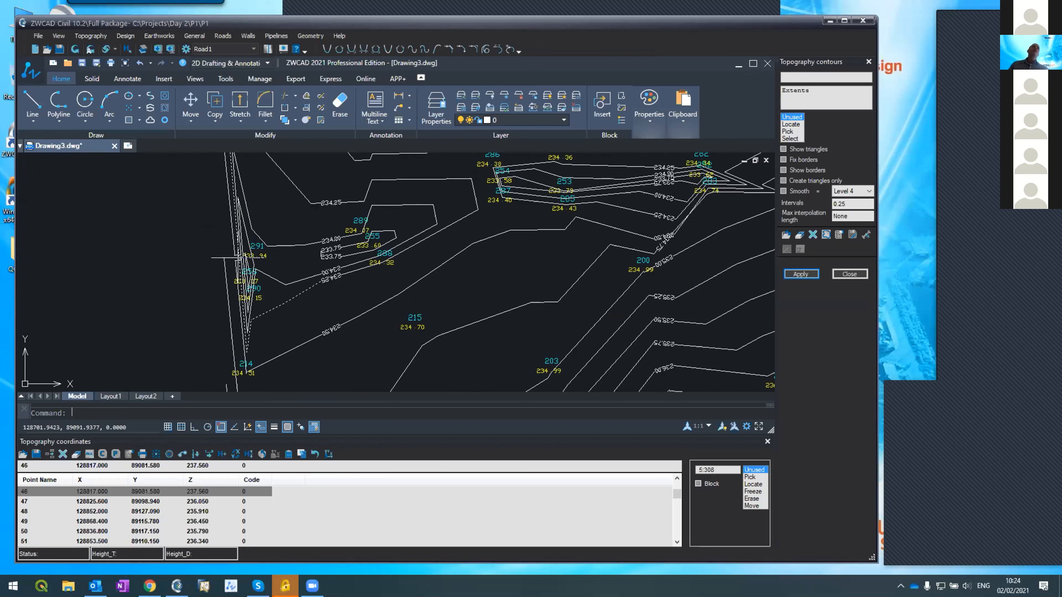
{"action": "scroll", "coordinate": [249, 263], "scroll_direction": "down", "scroll_amount": 5}
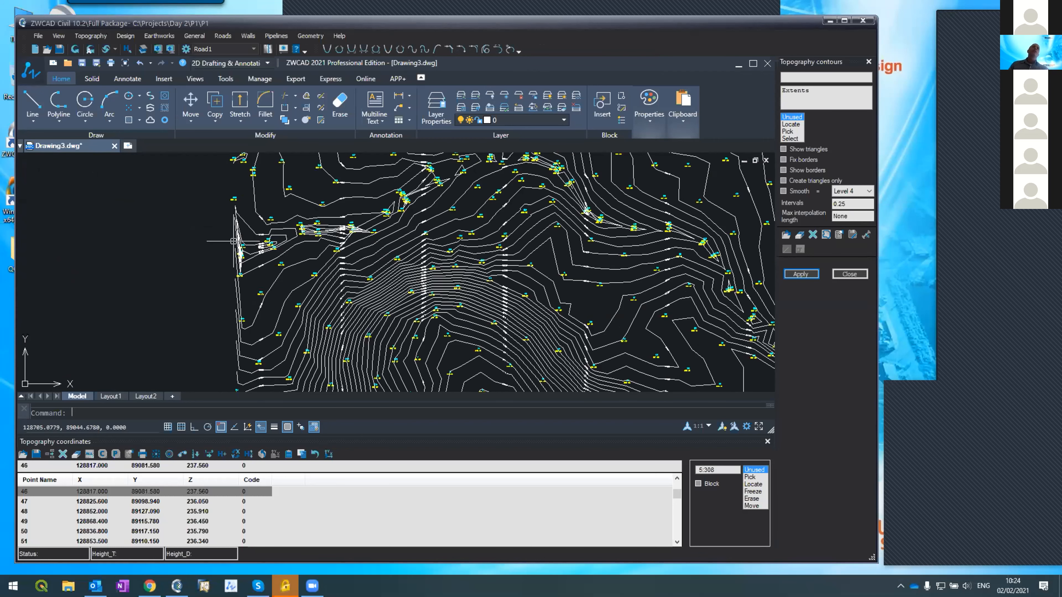
{"action": "scroll", "coordinate": [299, 266], "scroll_direction": "up", "scroll_amount": 5}
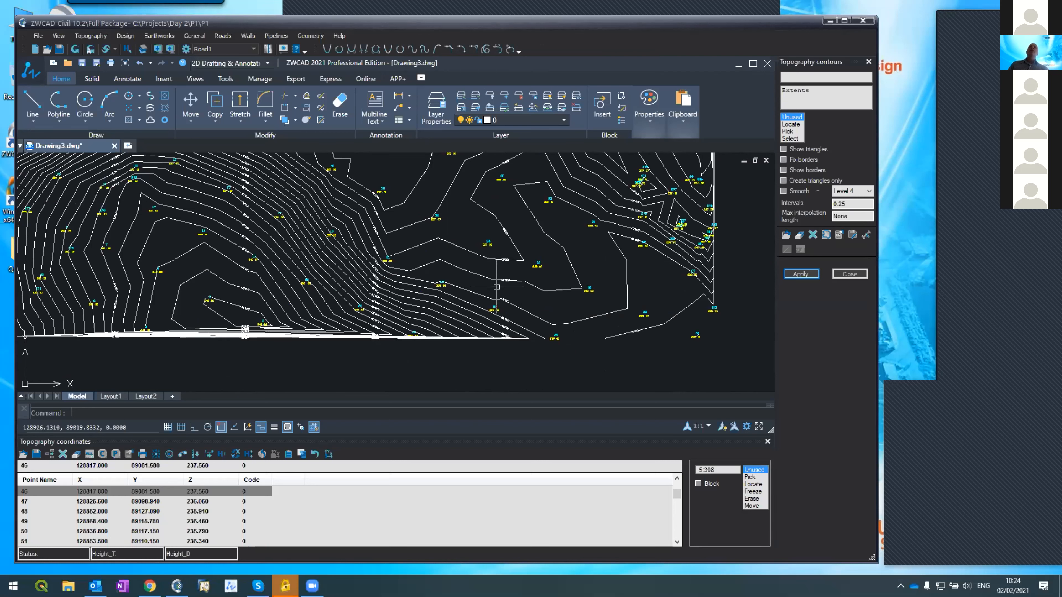
{"action": "scroll", "coordinate": [496, 285], "scroll_direction": "down", "scroll_amount": 3}
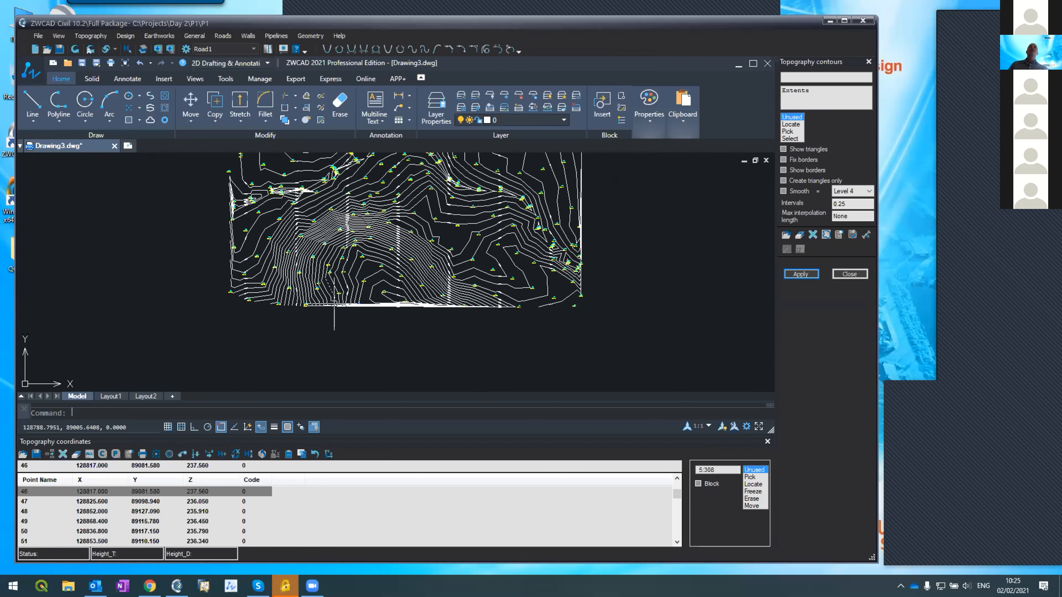
{"action": "scroll", "coordinate": [334, 303], "scroll_direction": "up", "scroll_amount": 3}
{"action": "scroll", "coordinate": [285, 301], "scroll_direction": "up", "scroll_amount": 4}
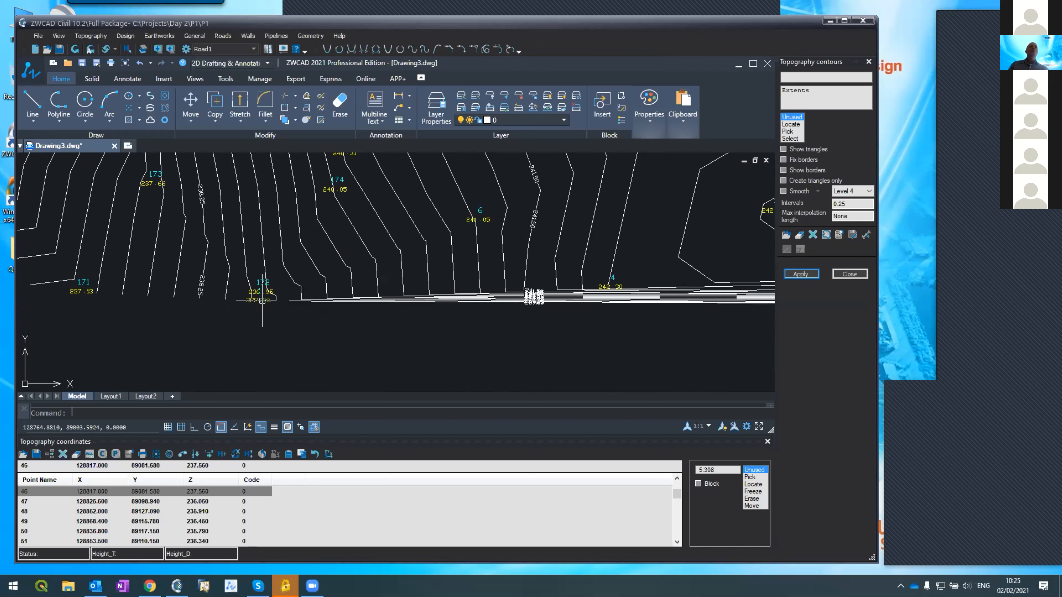
{"action": "scroll", "coordinate": [413, 283], "scroll_direction": "down", "scroll_amount": 3}
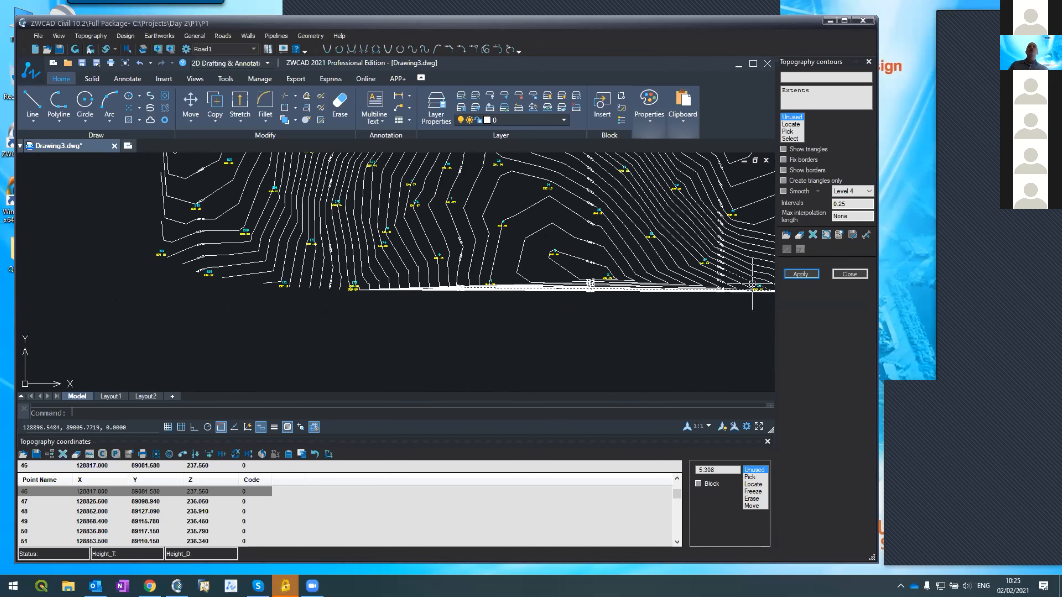
- Measure the distance between point 172 on the southern border and the neighbouring point 6
{"action": "scroll", "coordinate": [519, 294], "scroll_direction": "up", "scroll_amount": 3}
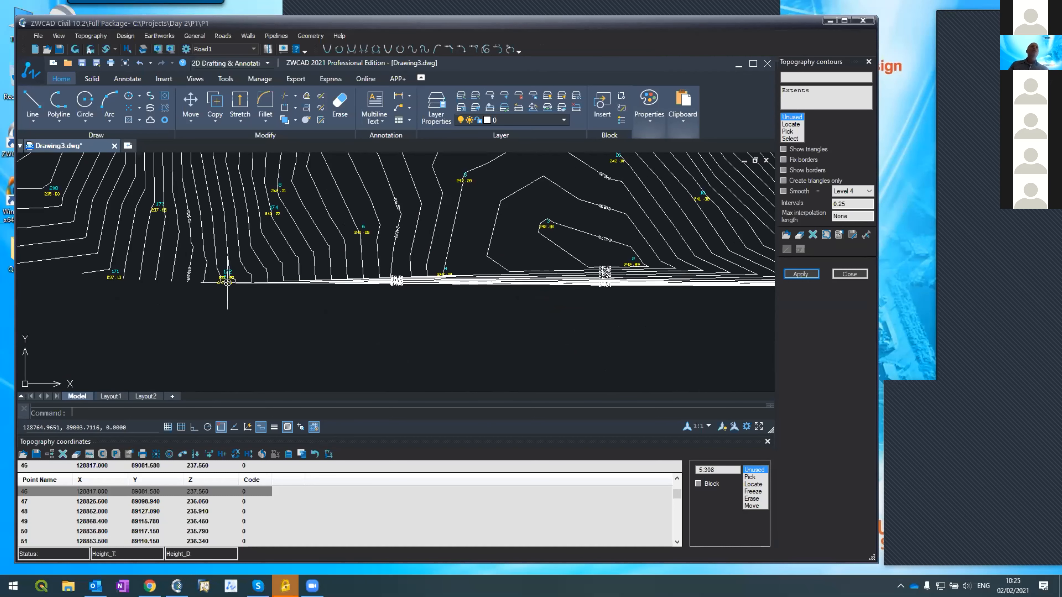
{"action": "scroll", "coordinate": [270, 315], "scroll_direction": "down", "scroll_amount": 2}
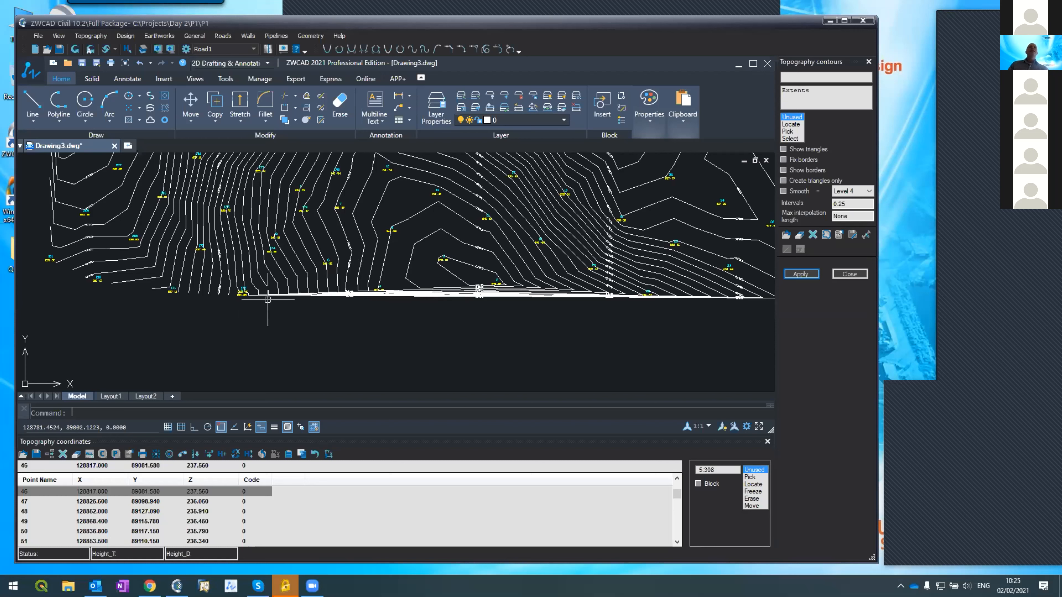
{"action": "type", "text": "l"}
{"action": "key", "text": "Return"}
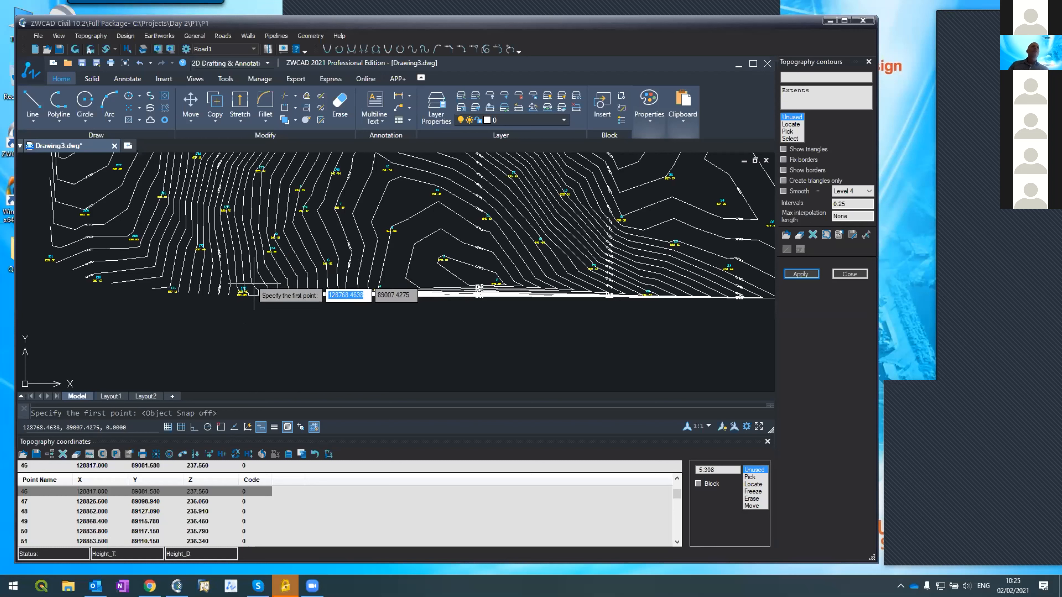
{"action": "left_click", "coordinate": [243, 294]}
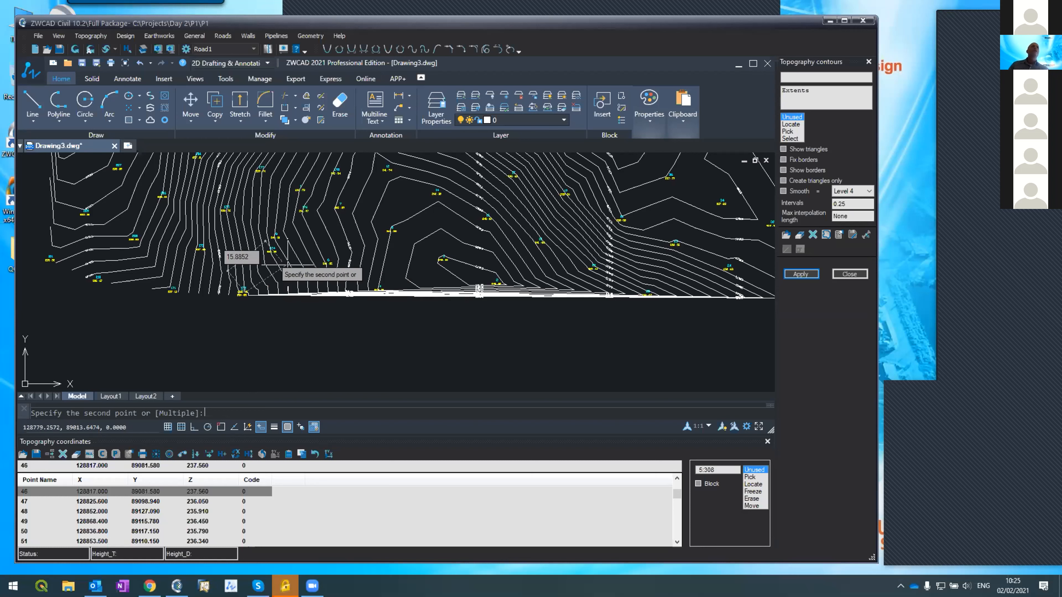
{"action": "left_click", "coordinate": [326, 267]}
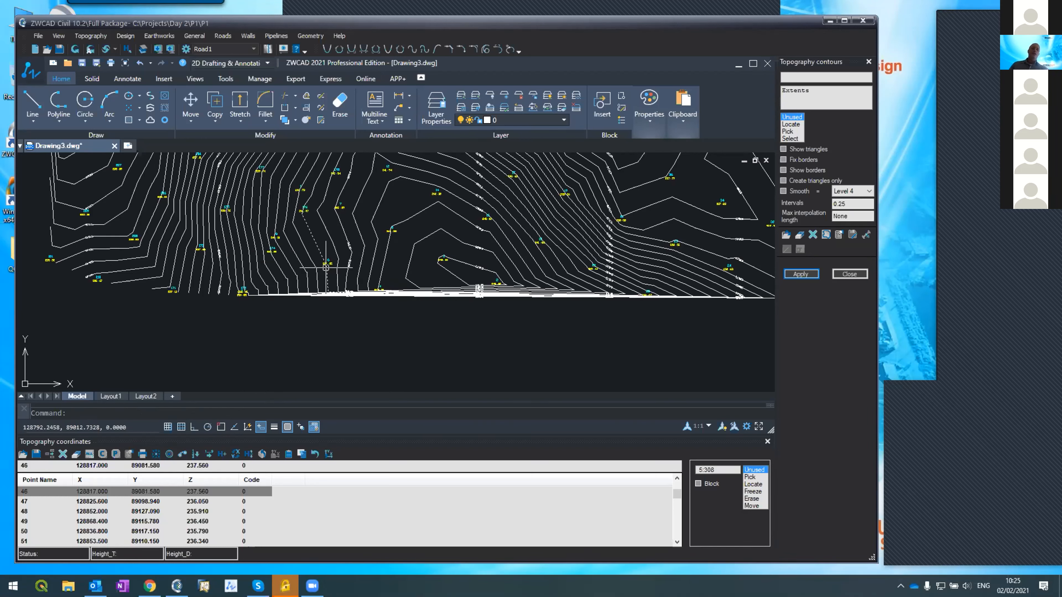
{"action": "type", "text": "p"}
{"action": "key", "text": "BackSpace"}
{"action": "type", "text": "dist"}
{"action": "key", "text": "BackSpace"}
{"action": "key", "text": "BackSpace"}
{"action": "key", "text": "BackSpace"}
{"action": "key", "text": "BackSpace"}
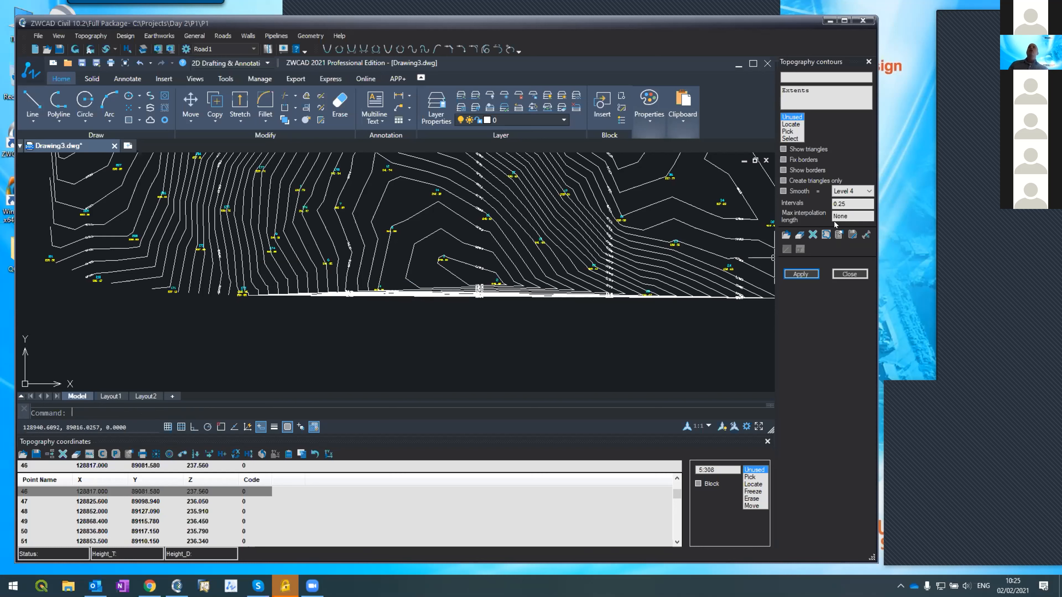
- Regenerate the topography contours with the maximum interpolation length set to 60
{"action": "left_click", "coordinate": [830, 213]}
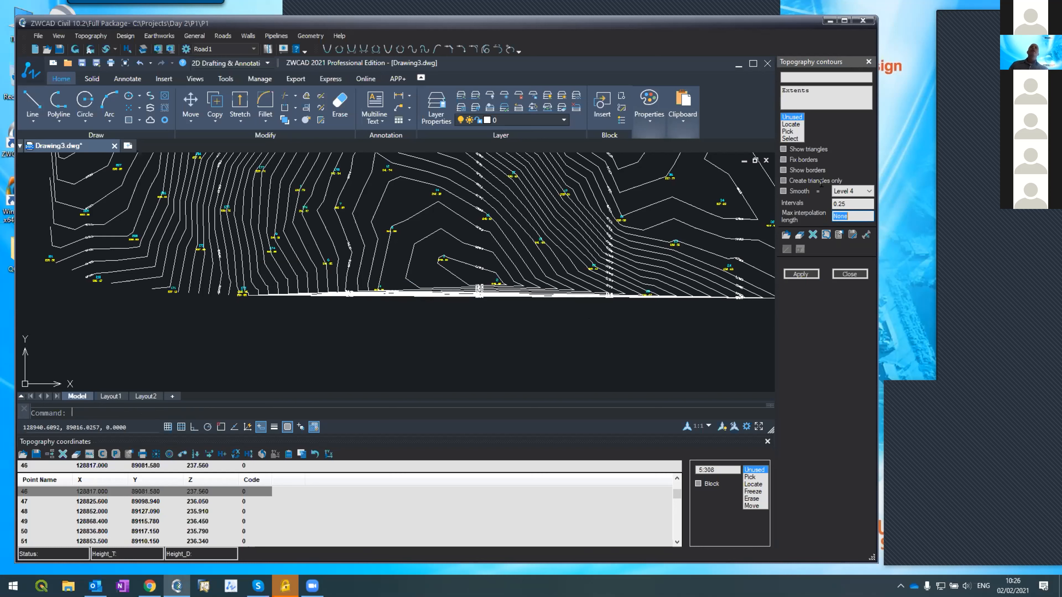
{"action": "type", "text": "70"}
{"action": "key", "text": "BackSpace"}
{"action": "type", "text": "60"}
{"action": "key", "text": "BackSpace"}
{"action": "key", "text": "BackSpace"}
{"action": "key", "text": "BackSpace"}
{"action": "type", "text": "60"}
{"action": "left_click", "coordinate": [791, 276]}
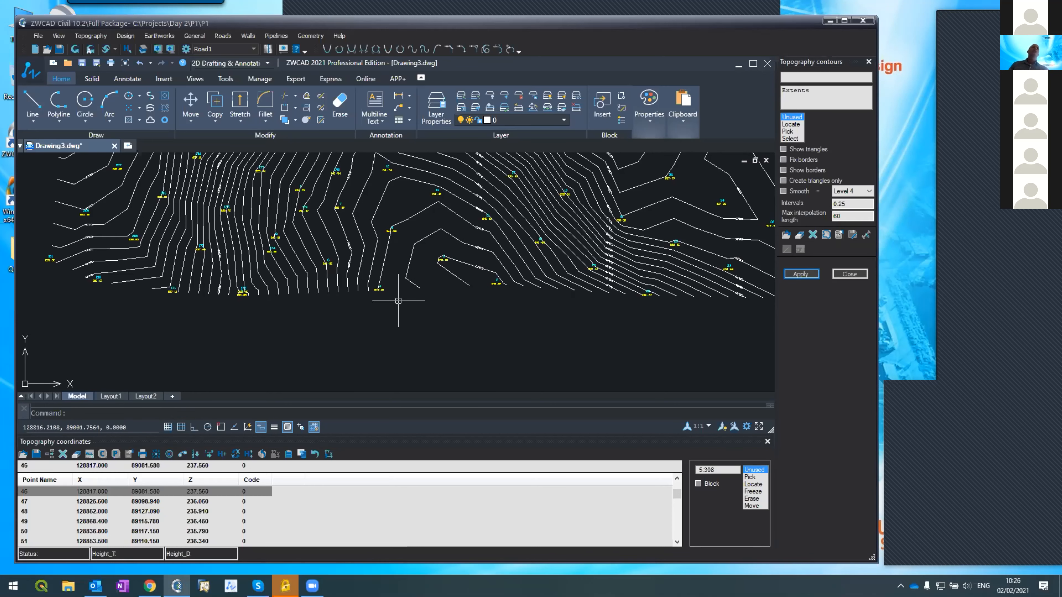
{"action": "scroll", "coordinate": [470, 300], "scroll_direction": "down", "scroll_amount": 5}
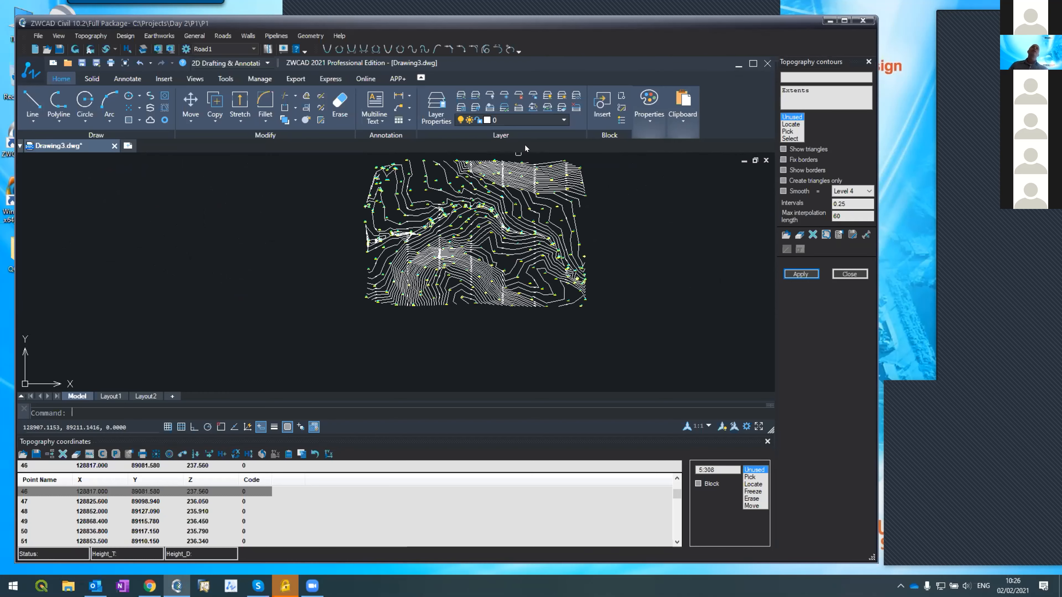
{"action": "scroll", "coordinate": [524, 160], "scroll_direction": "up", "scroll_amount": 2}
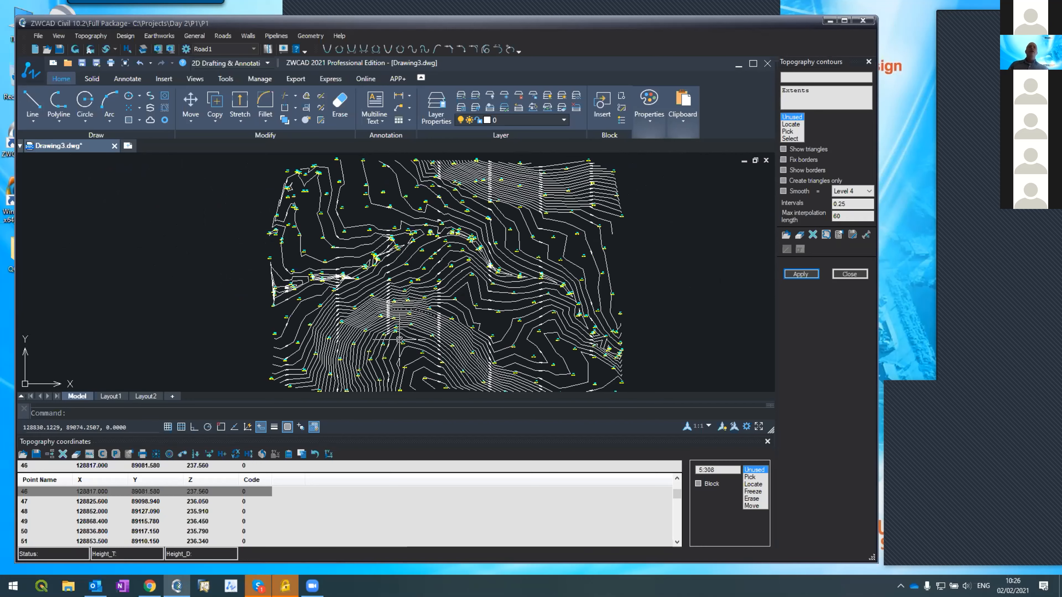
{"action": "left_click", "coordinate": [259, 586]}
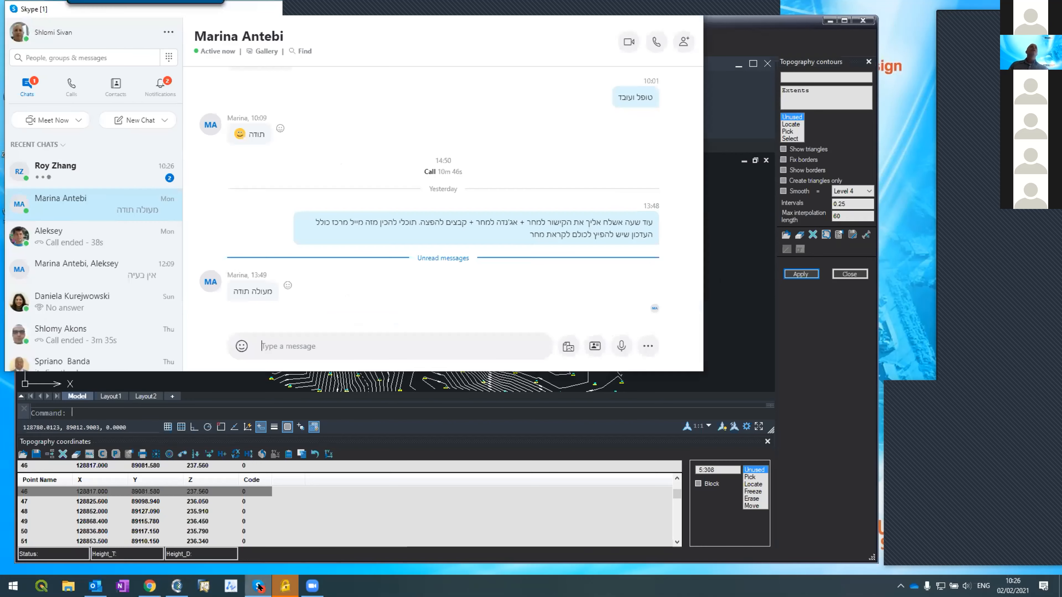
{"action": "left_click", "coordinate": [259, 586]}
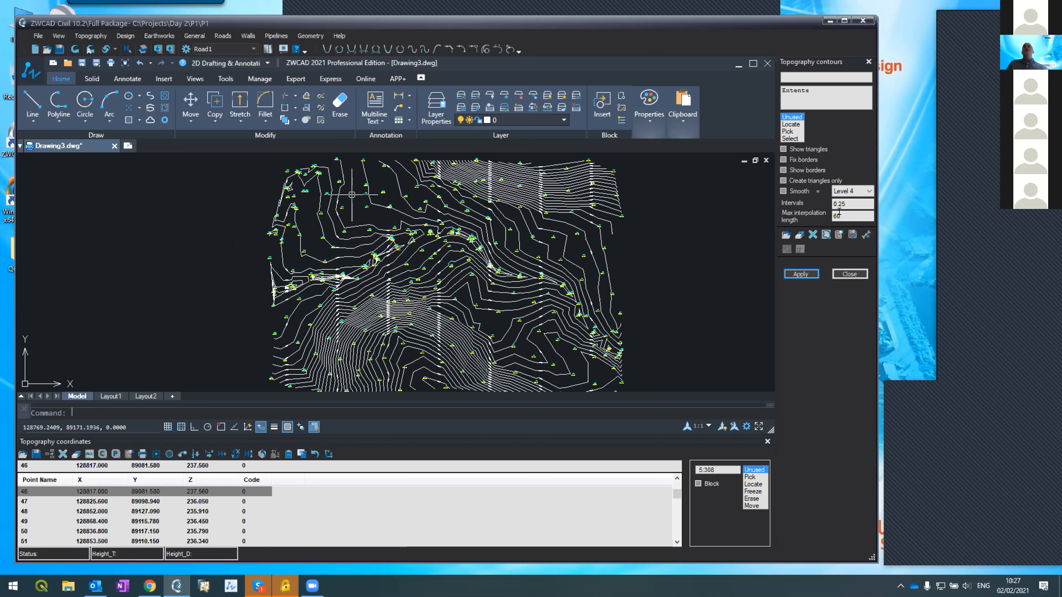
- Enable the display of triangles and regenerate the topography contours
{"action": "left_click", "coordinate": [783, 149]}
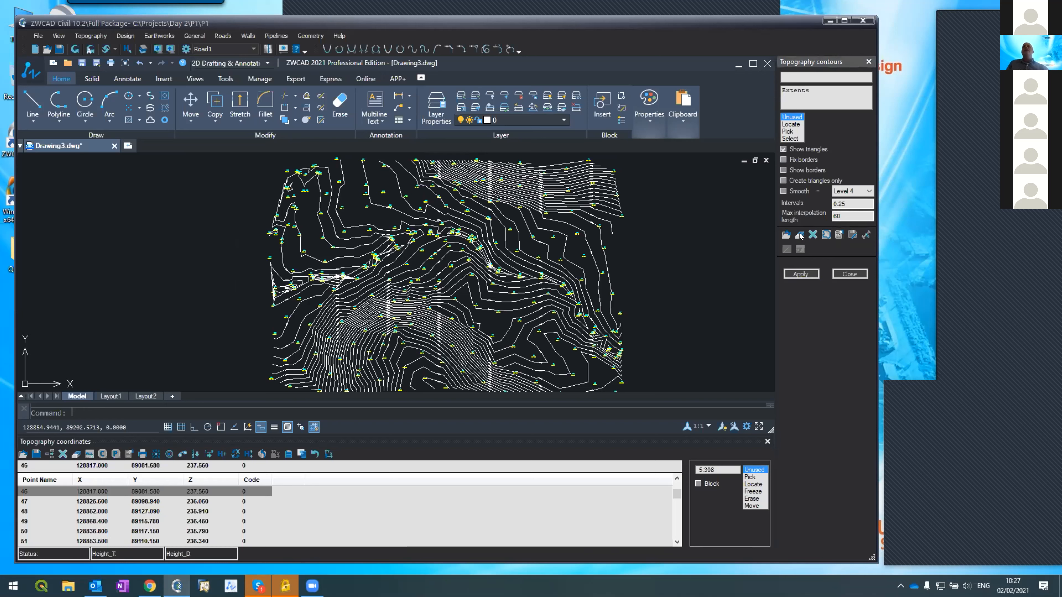
{"action": "left_click", "coordinate": [800, 273]}
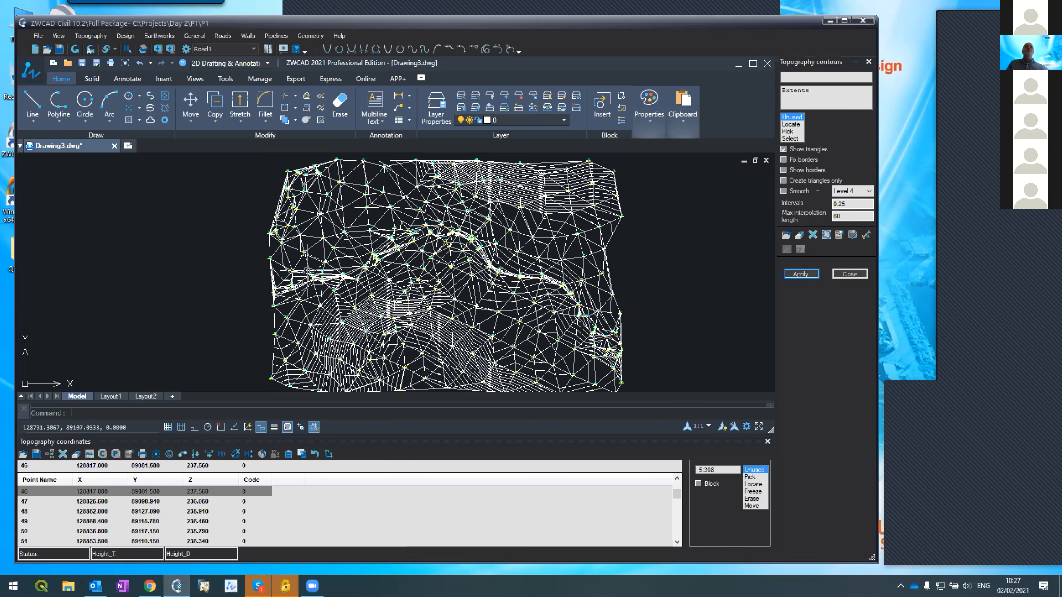
{"action": "scroll", "coordinate": [501, 246], "scroll_direction": "up", "scroll_amount": 5}
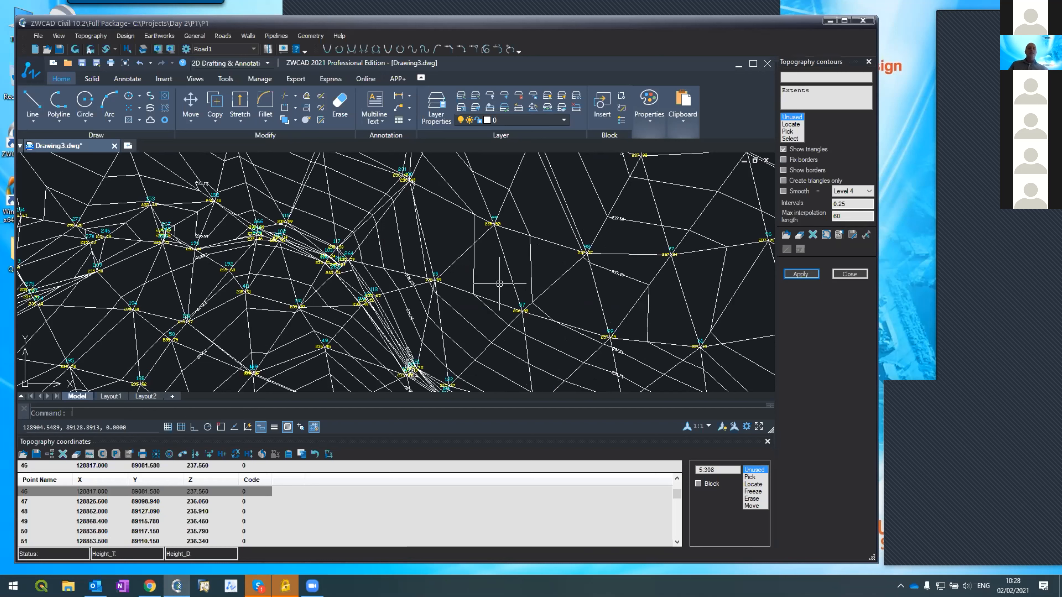
- Set the color of the triangles' layer to yellow, using the triangle between points 57 and 98 to identify the layer
{"action": "left_click", "coordinate": [508, 273]}
{"action": "left_click", "coordinate": [481, 120]}
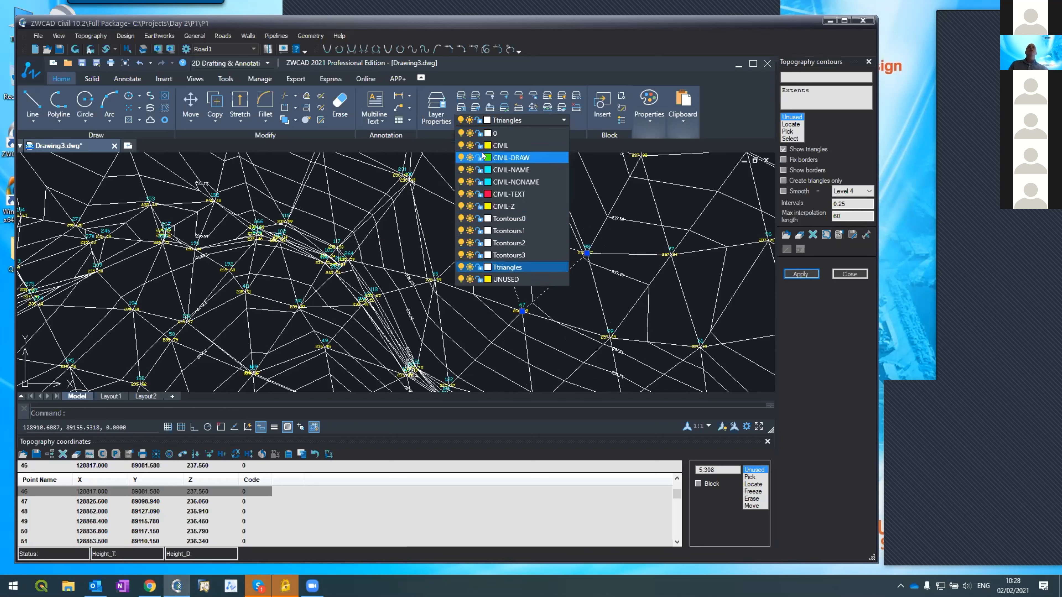
{"action": "left_click", "coordinate": [487, 263]}
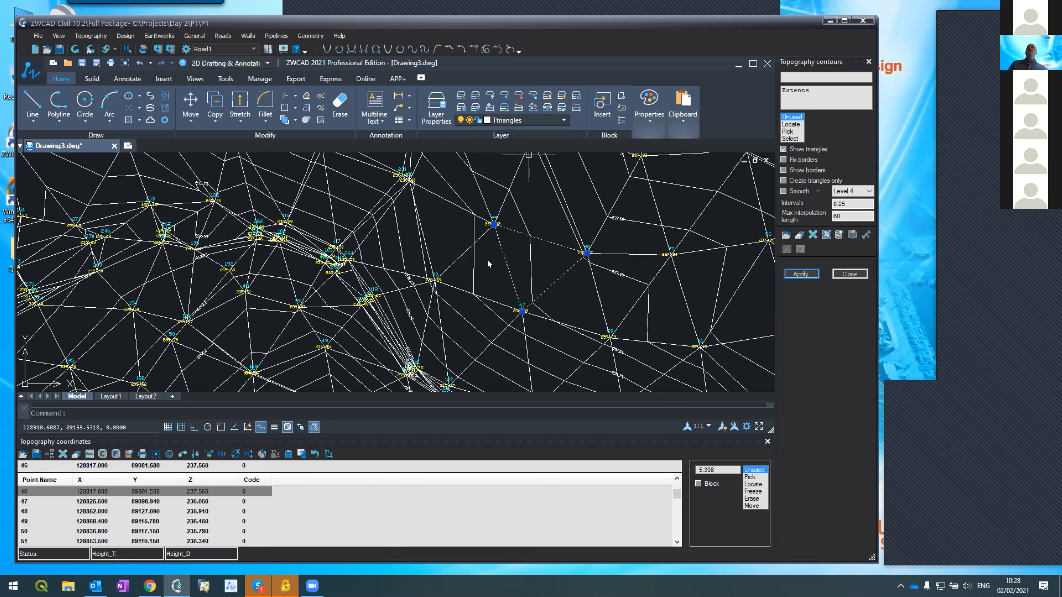
{"action": "left_click", "coordinate": [320, 274]}
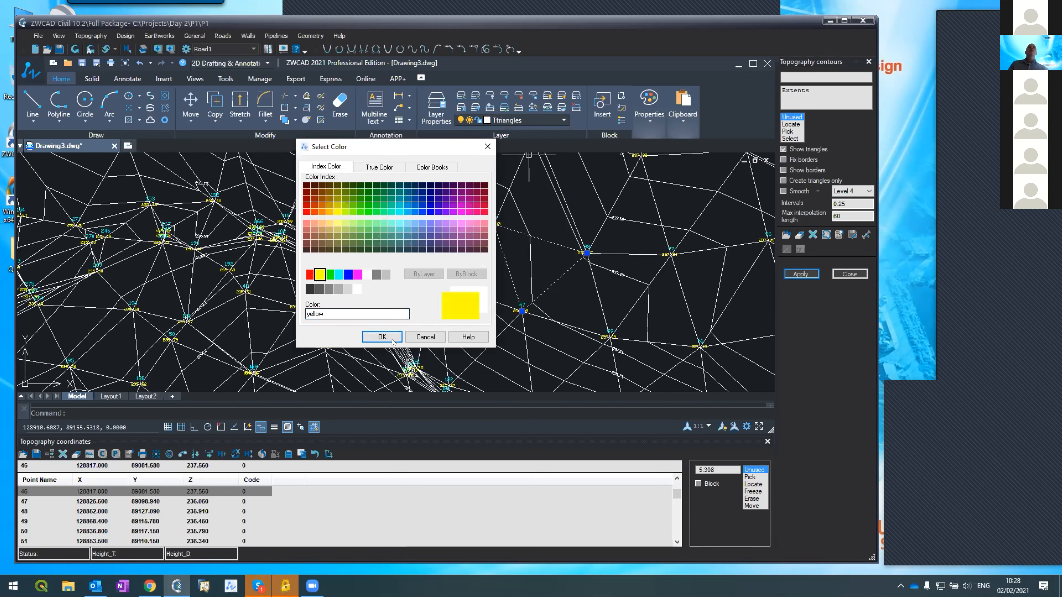
{"action": "left_click", "coordinate": [381, 337]}
{"action": "scroll", "coordinate": [421, 283], "scroll_direction": "down", "scroll_amount": 5}
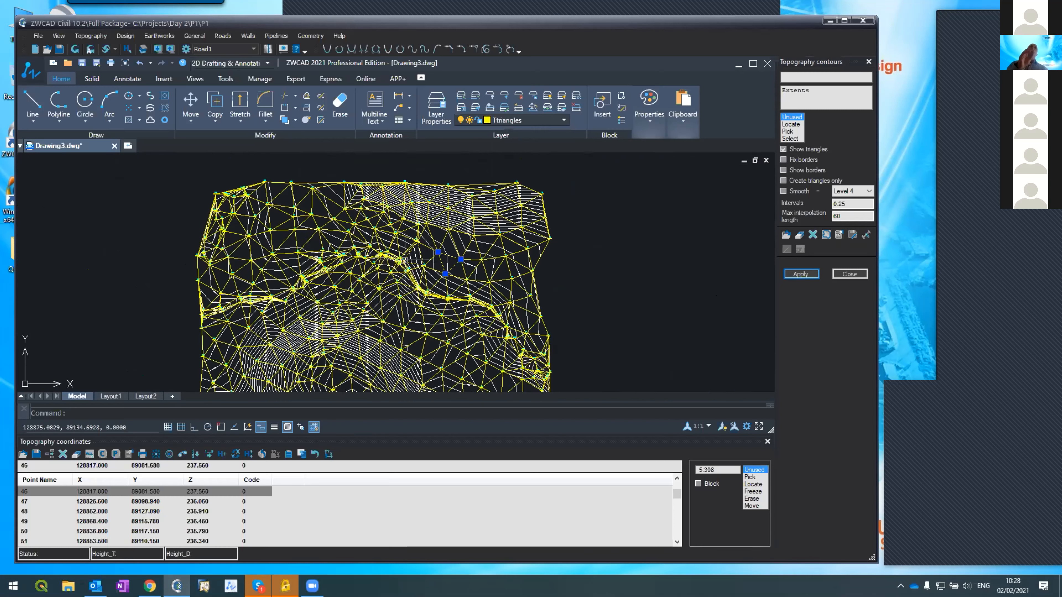
- Examine how the contours cross the triangle edges around points 57 and 59, and how the triangles close the southern border
{"action": "scroll", "coordinate": [399, 275], "scroll_direction": "up", "scroll_amount": 4}
{"action": "scroll", "coordinate": [563, 305], "scroll_direction": "up", "scroll_amount": 3}
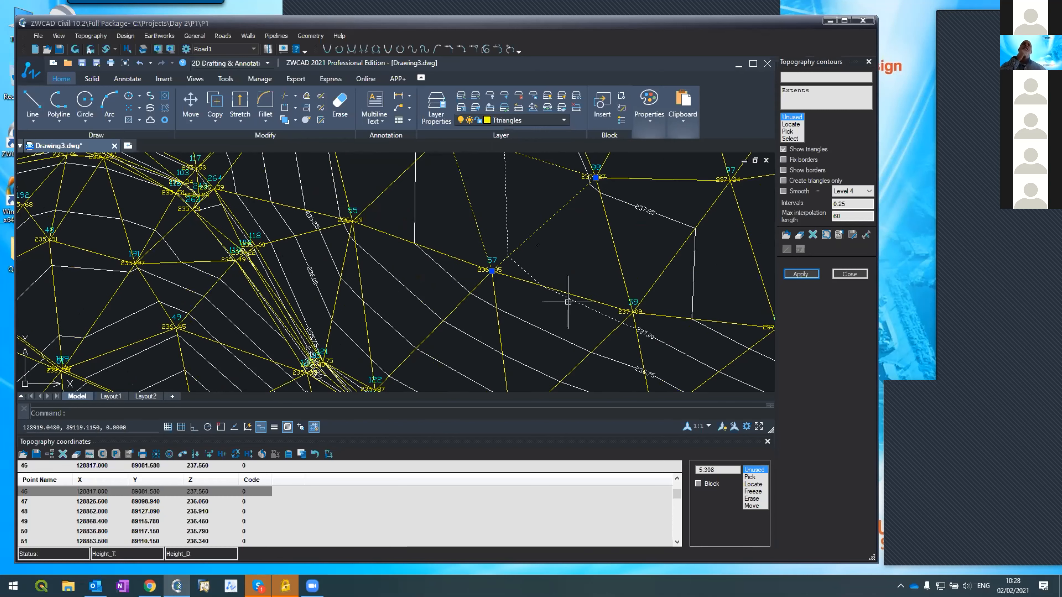
{"action": "scroll", "coordinate": [460, 235], "scroll_direction": "down", "scroll_amount": 2}
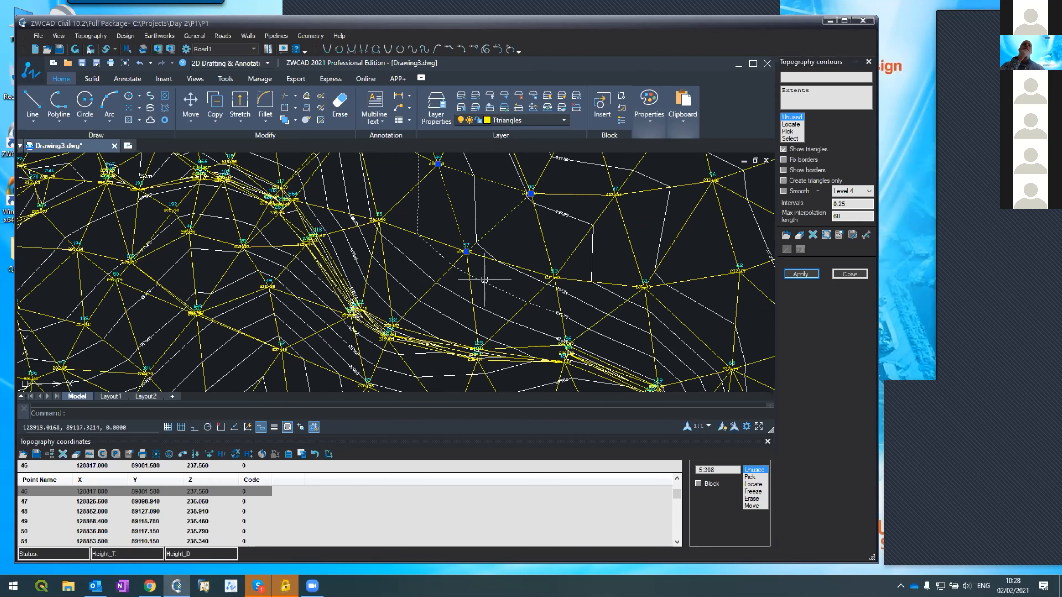
{"action": "scroll", "coordinate": [466, 247], "scroll_direction": "down", "scroll_amount": 6}
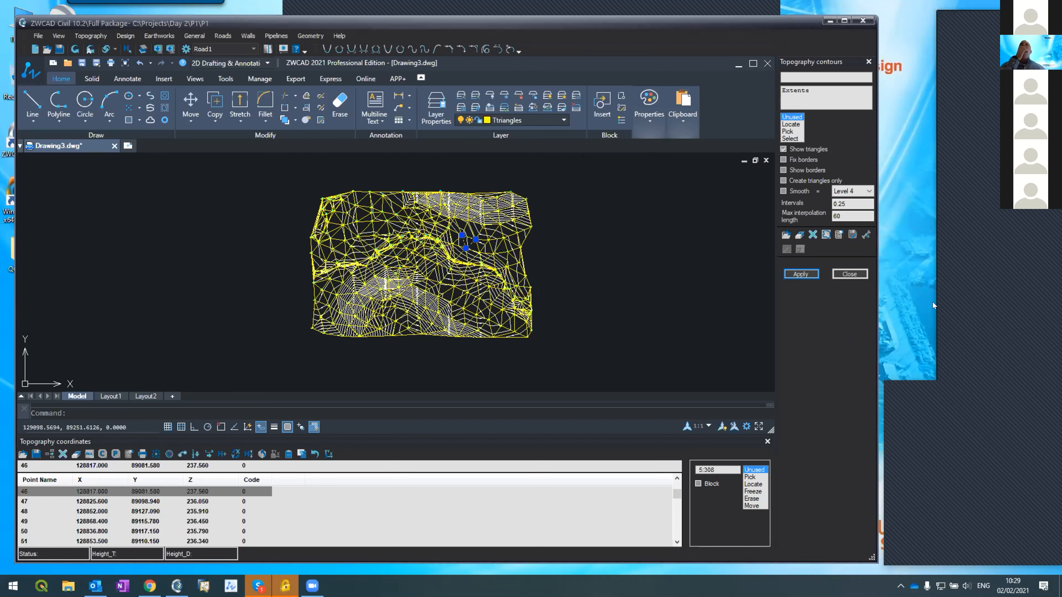
{"action": "scroll", "coordinate": [415, 309], "scroll_direction": "up", "scroll_amount": 4}
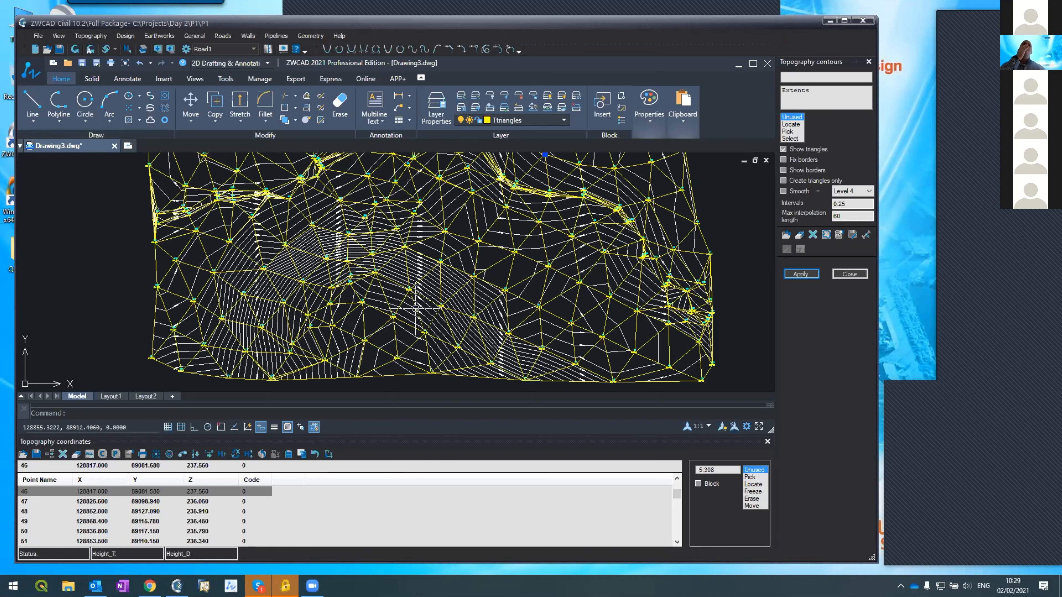
{"action": "scroll", "coordinate": [427, 288], "scroll_direction": "down", "scroll_amount": 2}
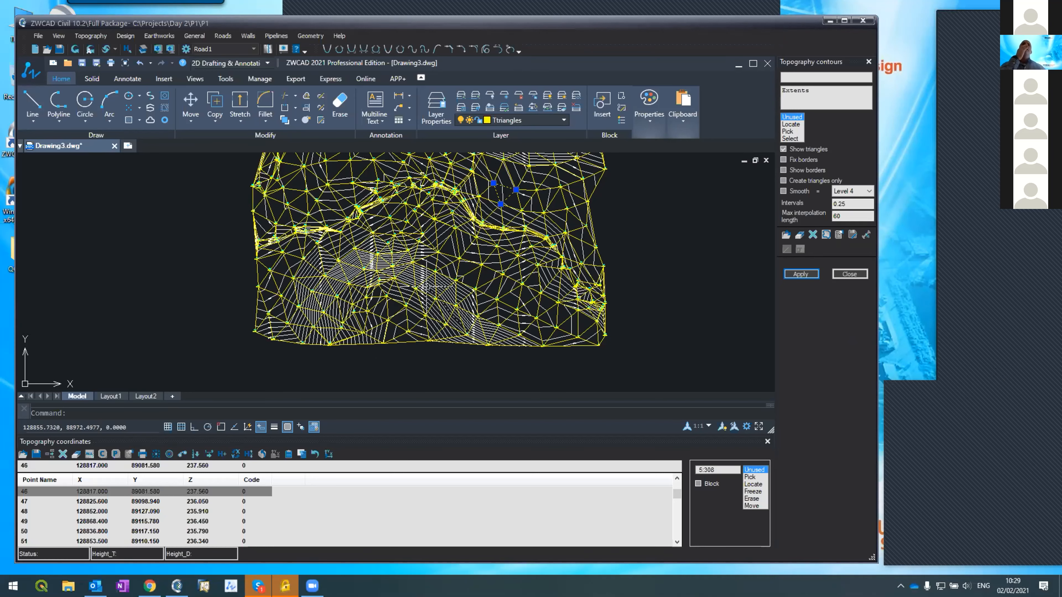
{"action": "scroll", "coordinate": [416, 364], "scroll_direction": "up", "scroll_amount": 2}
{"action": "scroll", "coordinate": [618, 307], "scroll_direction": "up", "scroll_amount": 2}
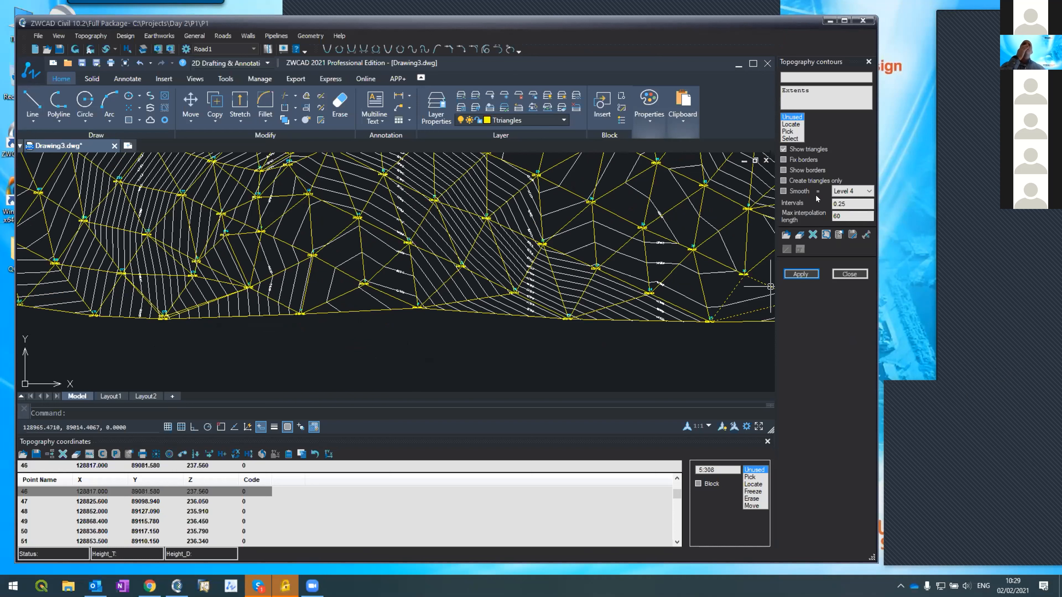
- Clear the maximum interpolation length, regenerate the contours and triangles, and inspect the long triangles along the southern border
{"action": "left_click_drag", "start_coordinate": [847, 217], "coordinate": [815, 224]}
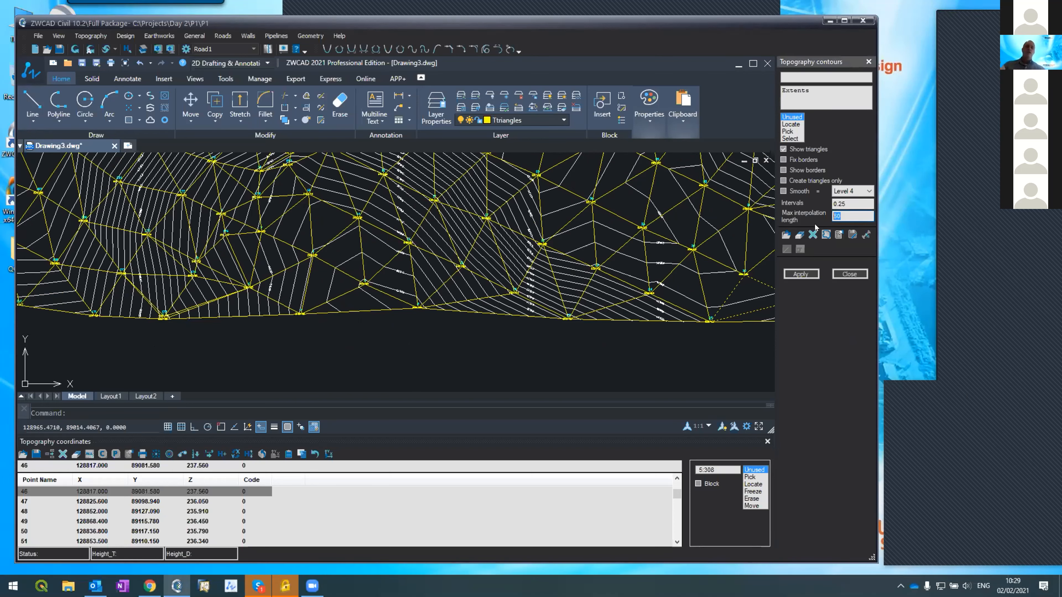
{"action": "key", "text": "BackSpace"}
{"action": "left_click", "coordinate": [809, 275]}
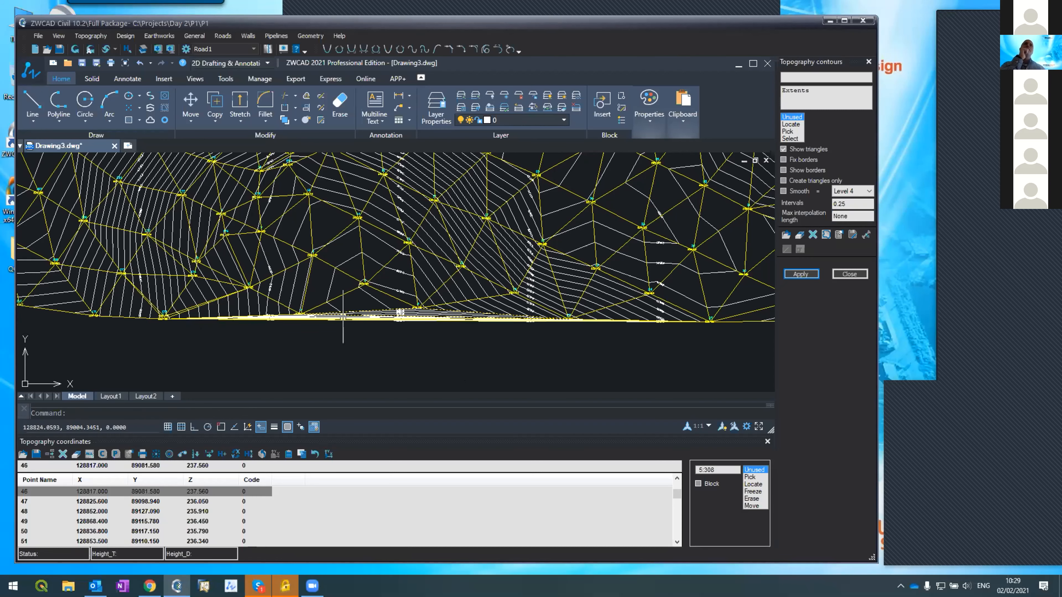
{"action": "scroll", "coordinate": [342, 310], "scroll_direction": "up", "scroll_amount": 5}
{"action": "scroll", "coordinate": [342, 307], "scroll_direction": "down", "scroll_amount": 5}
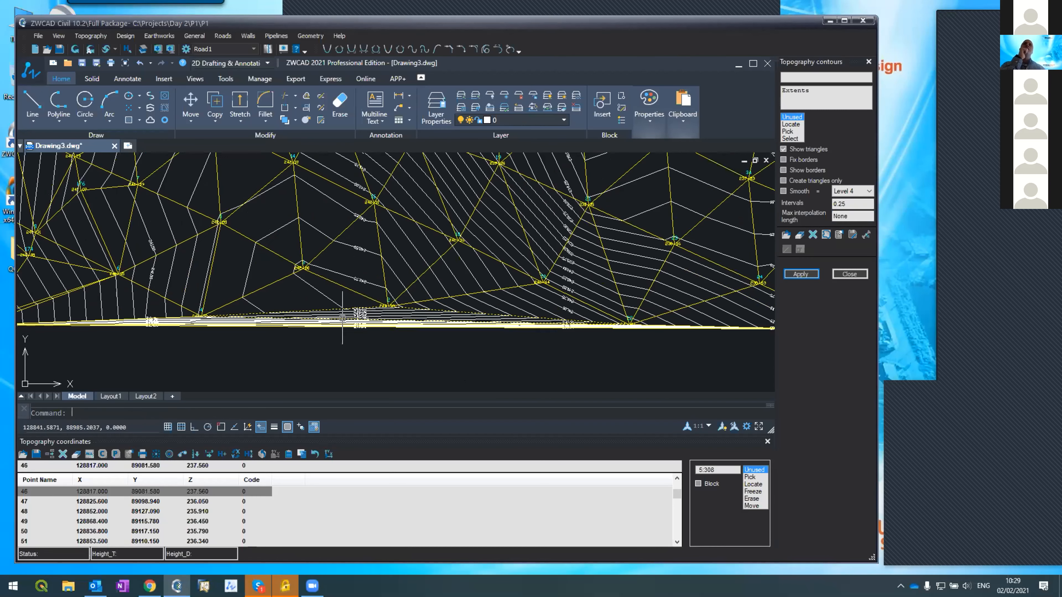
- Restore the maximum interpolation length to 60 and regenerate the contours with triangles
{"action": "double_click", "coordinate": [842, 215]}
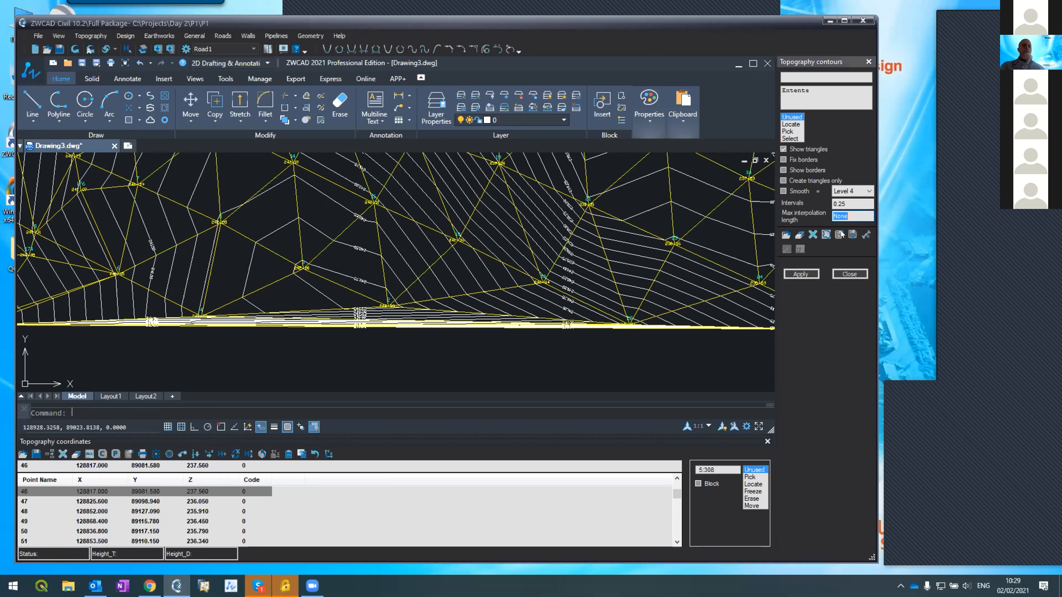
{"action": "type", "text": "60"}
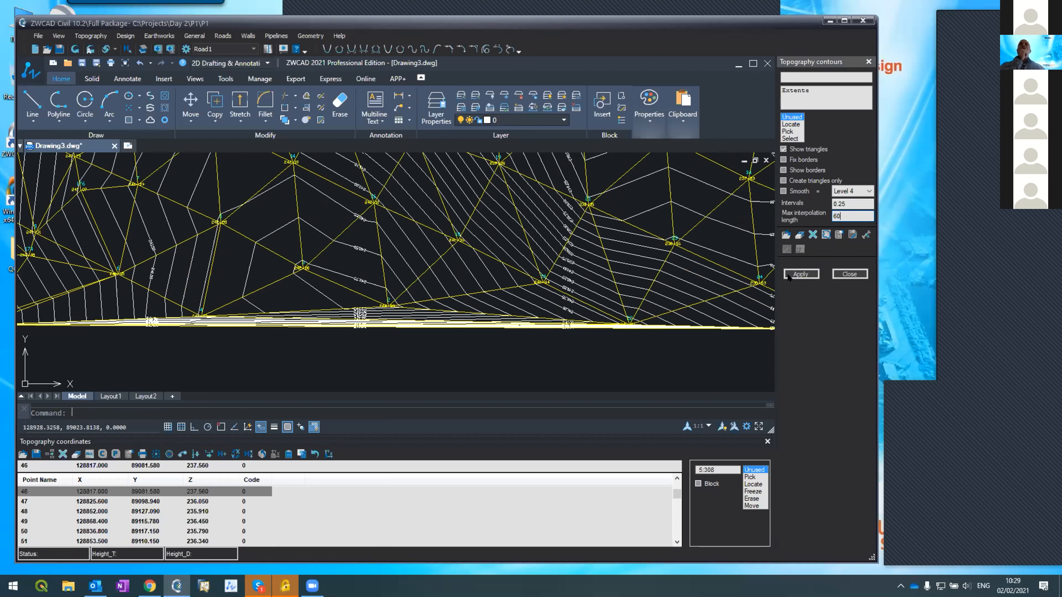
{"action": "left_click", "coordinate": [814, 277]}
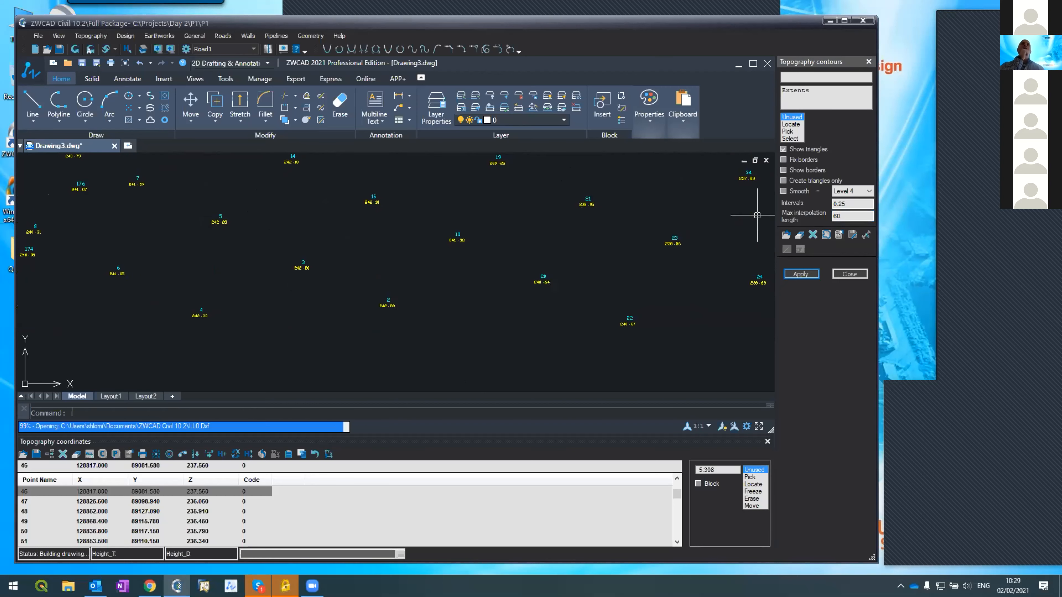
{"action": "scroll", "coordinate": [393, 353], "scroll_direction": "down", "scroll_amount": 5}
{"action": "scroll", "coordinate": [394, 353], "scroll_direction": "down", "scroll_amount": 2}
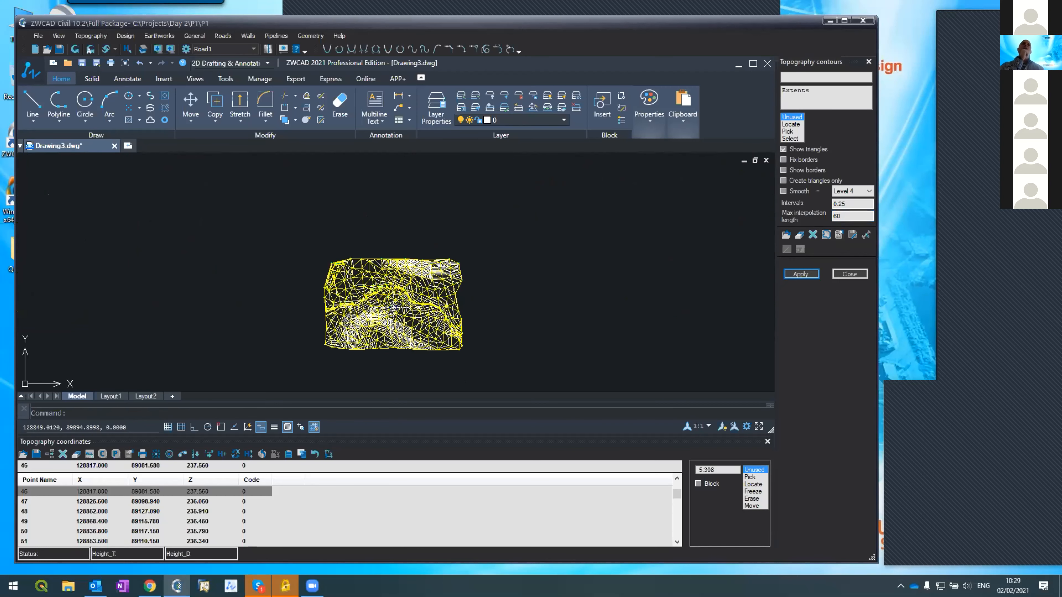
- Disable the display of triangles and regenerate the topography so that only contours are drawn
{"action": "scroll", "coordinate": [397, 297], "scroll_direction": "up", "scroll_amount": 5}
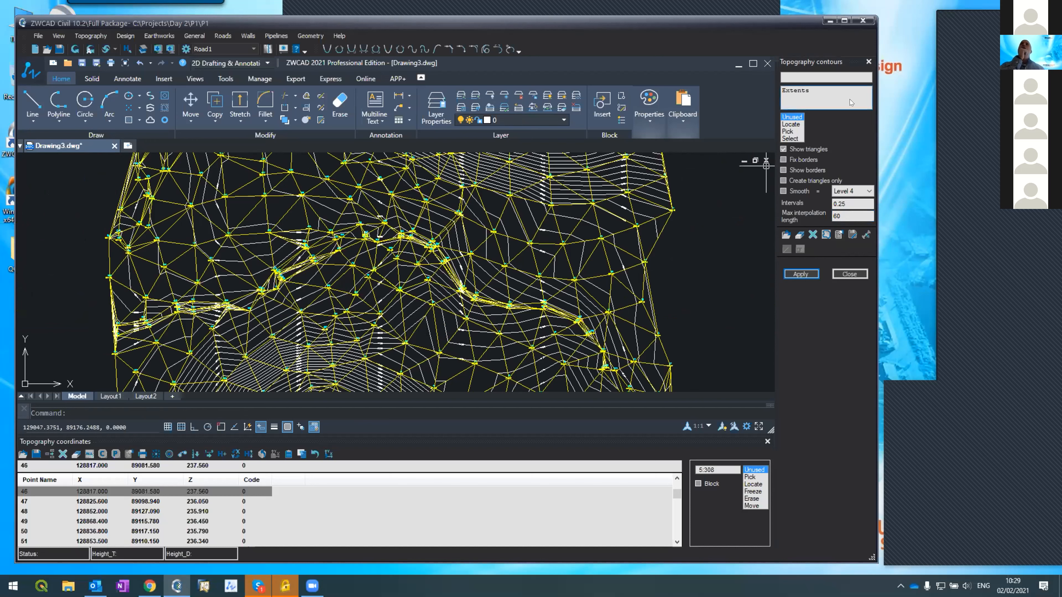
{"action": "left_click", "coordinate": [787, 148]}
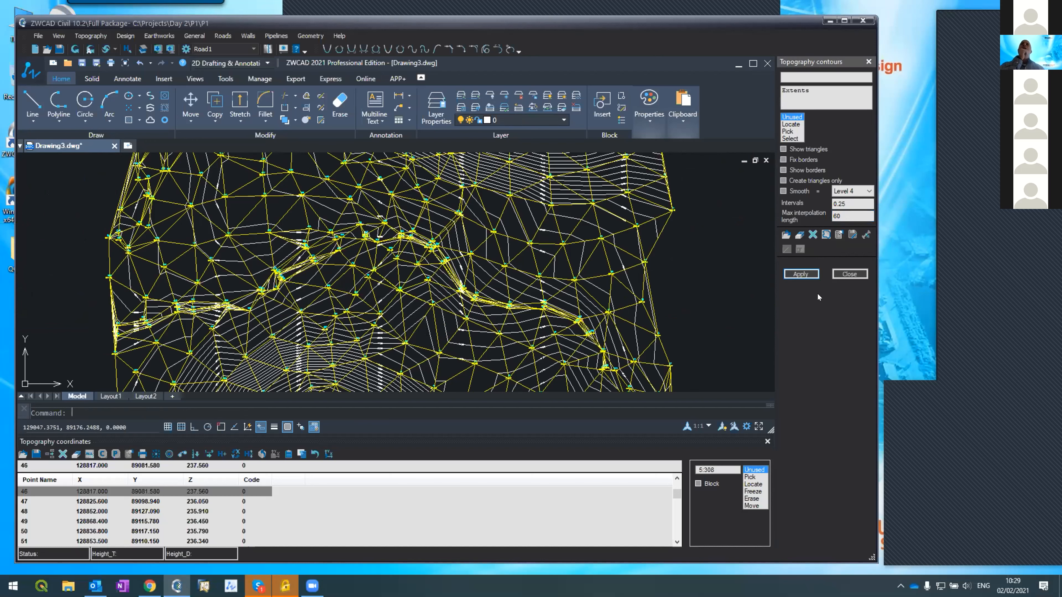
{"action": "left_click", "coordinate": [799, 275]}
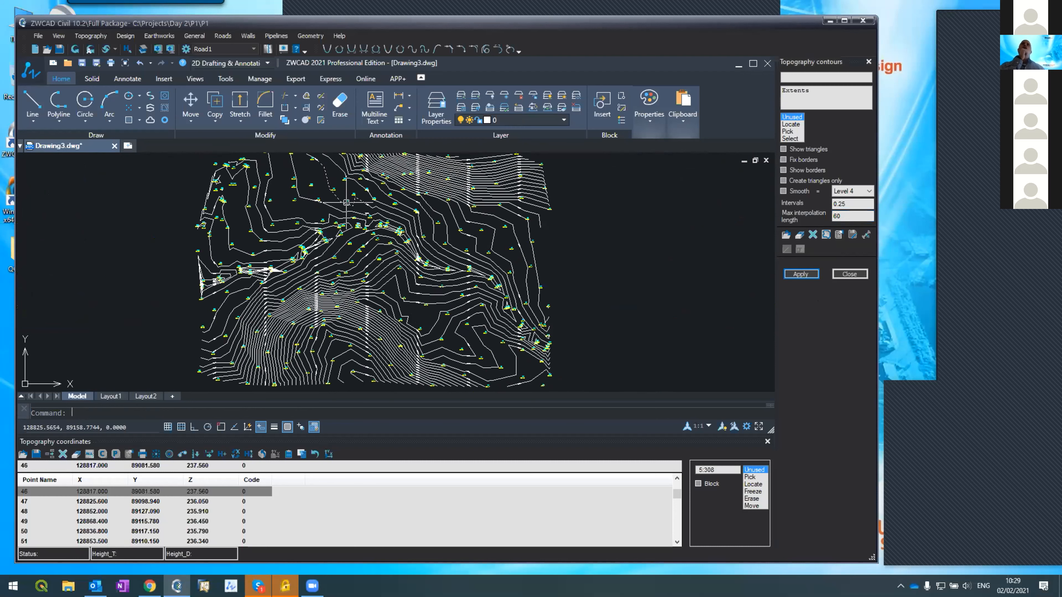
- Close the topography coordinates table and open the layer properties of the contour drawing
{"action": "scroll", "coordinate": [346, 202], "scroll_direction": "up", "scroll_amount": 5}
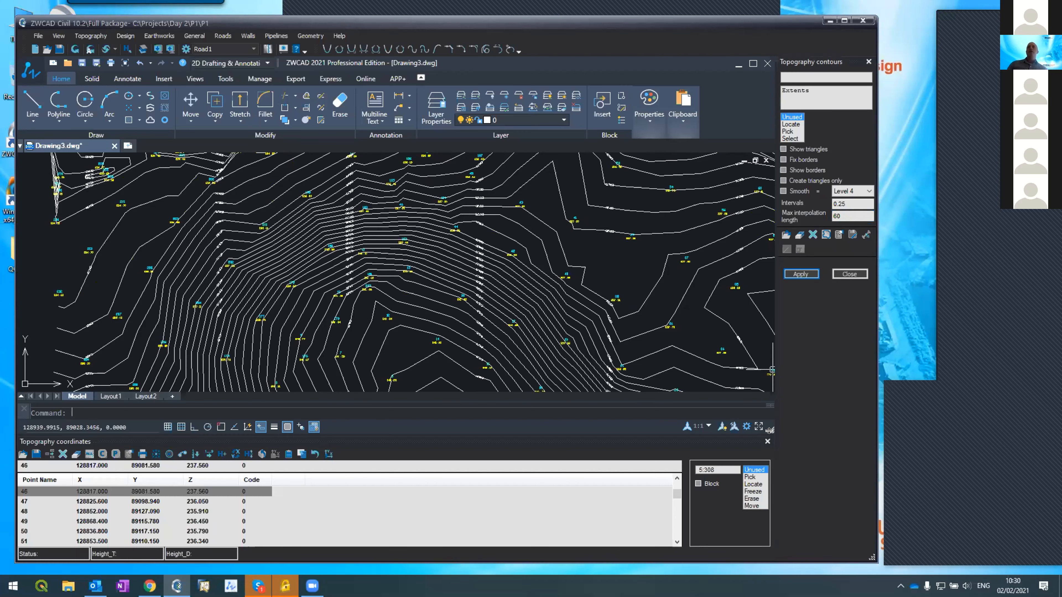
{"action": "left_click", "coordinate": [767, 442]}
{"action": "type", "text": "la"}
{"action": "key", "text": "Return"}
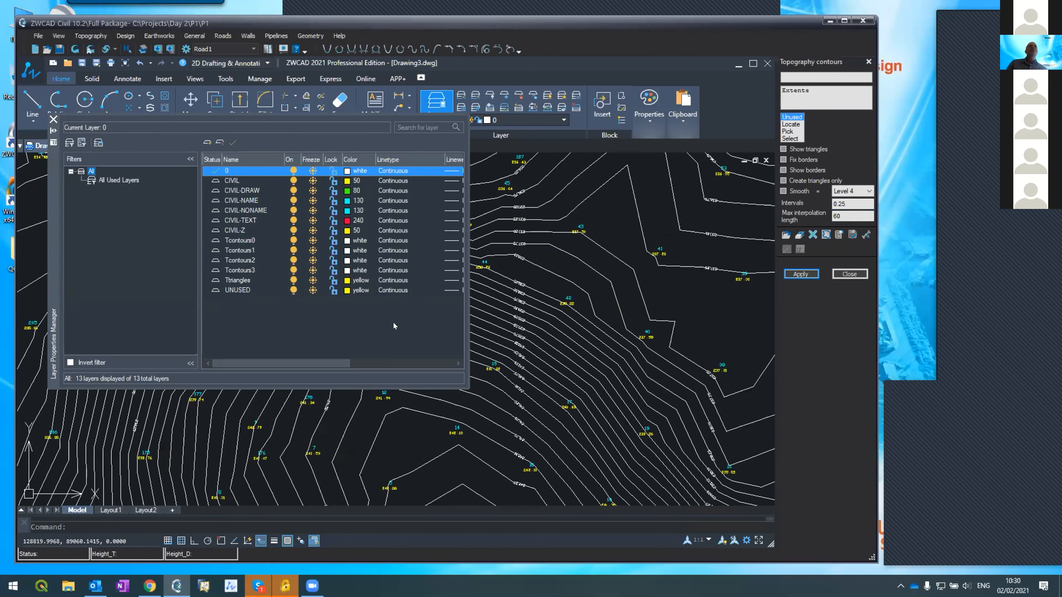
- Set the colour of the Tcontours0 layer to index 153
{"action": "left_click", "coordinate": [243, 241]}
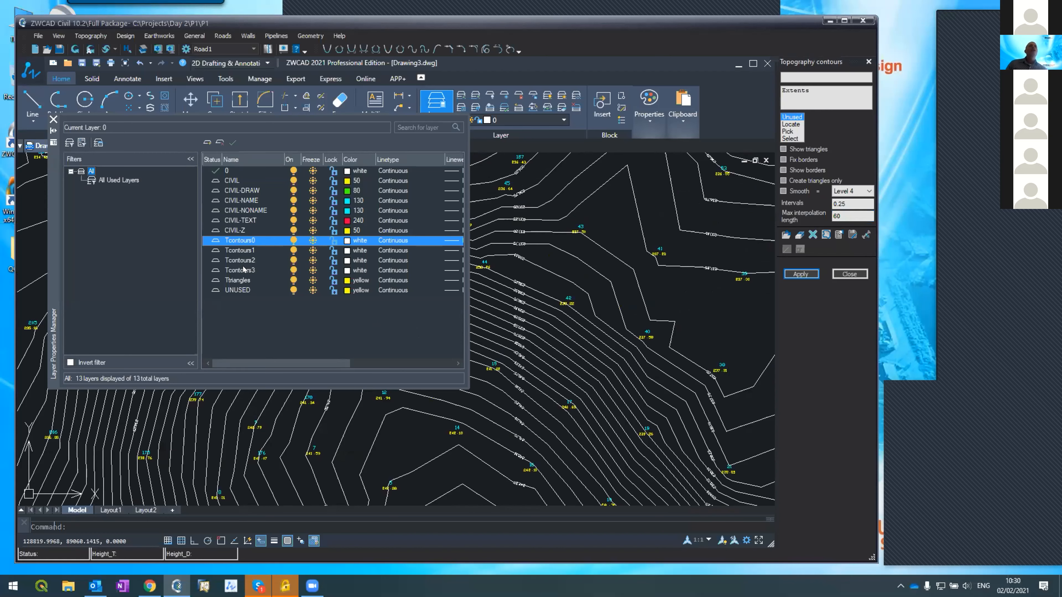
{"action": "left_click", "coordinate": [347, 241]}
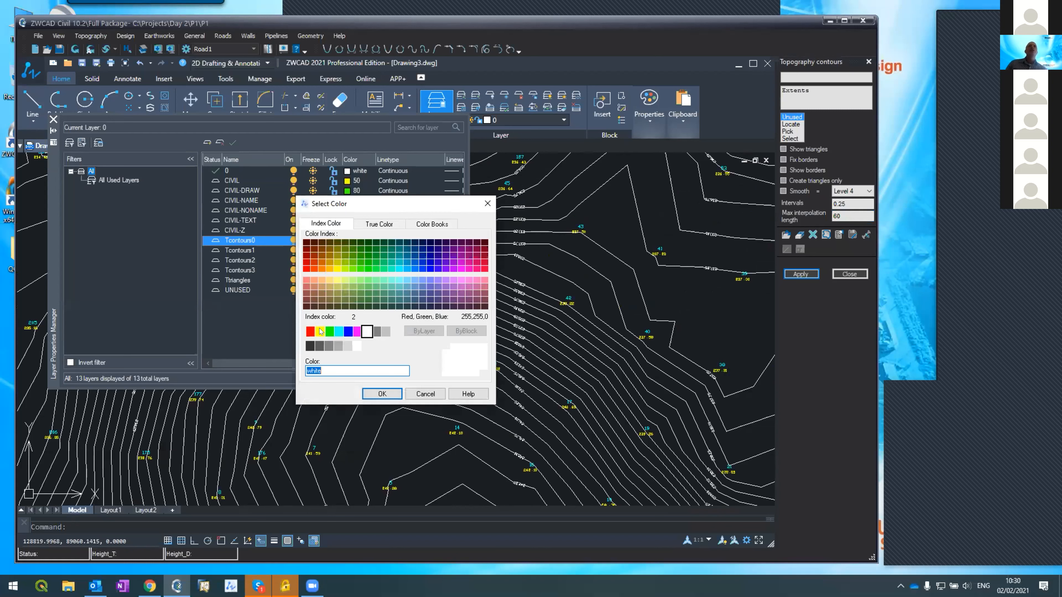
{"action": "left_click", "coordinate": [414, 287]}
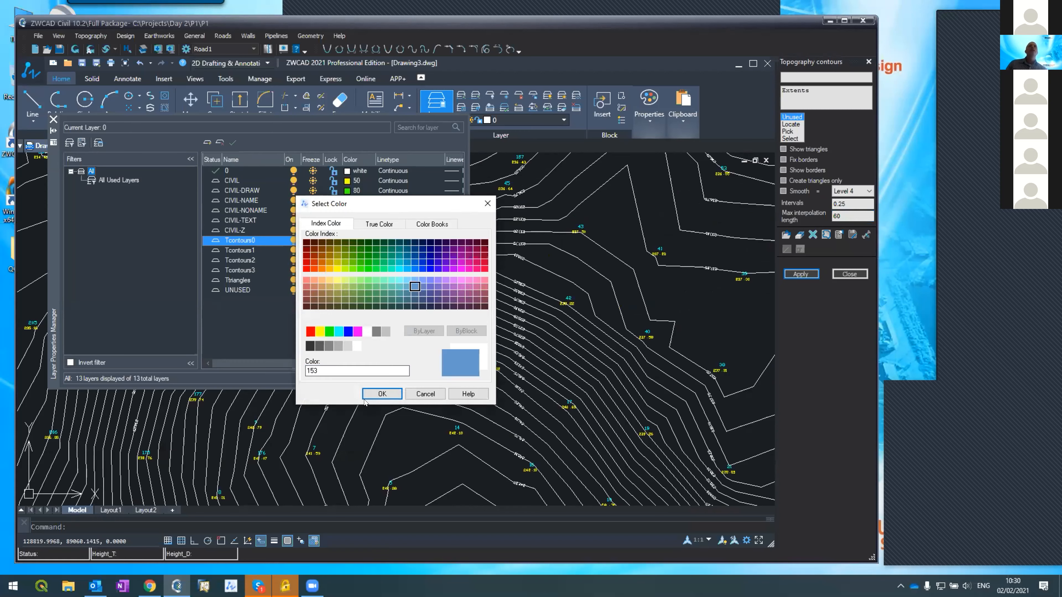
{"action": "left_click", "coordinate": [381, 394]}
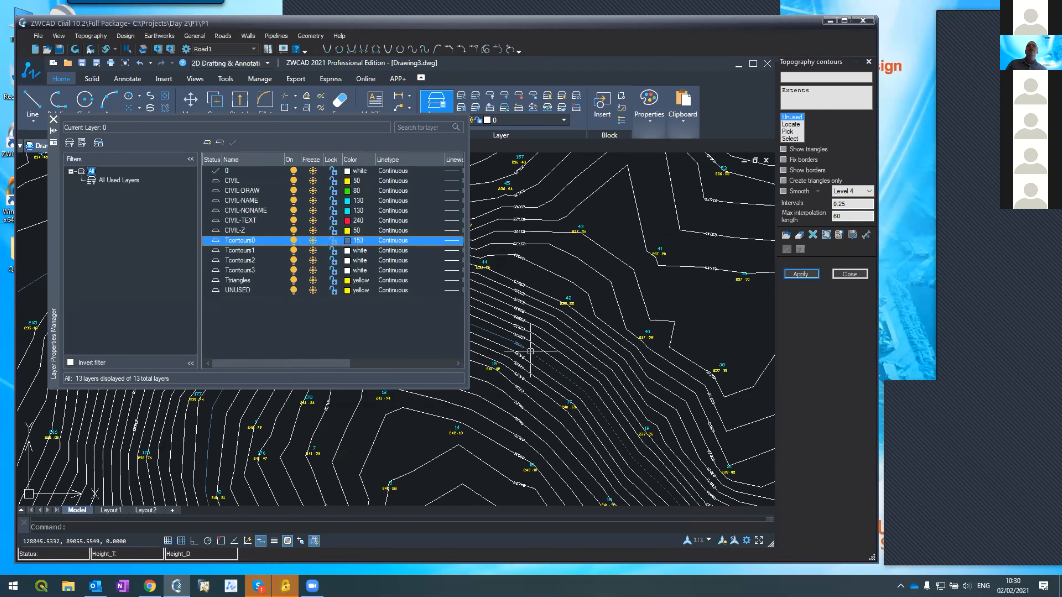
- Examine which contour lines and elevation labels across the terrain belong to the recoloured Tcontours0 layer
{"action": "scroll", "coordinate": [529, 347], "scroll_direction": "up", "scroll_amount": 5}
{"action": "scroll", "coordinate": [529, 347], "scroll_direction": "down", "scroll_amount": 8}
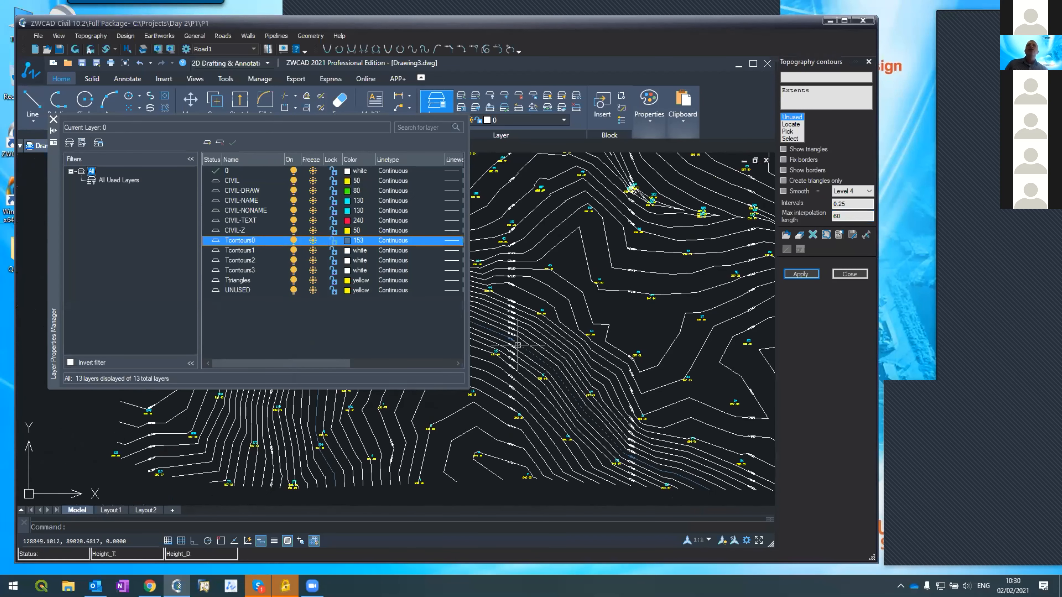
{"action": "scroll", "coordinate": [517, 346], "scroll_direction": "up", "scroll_amount": 6}
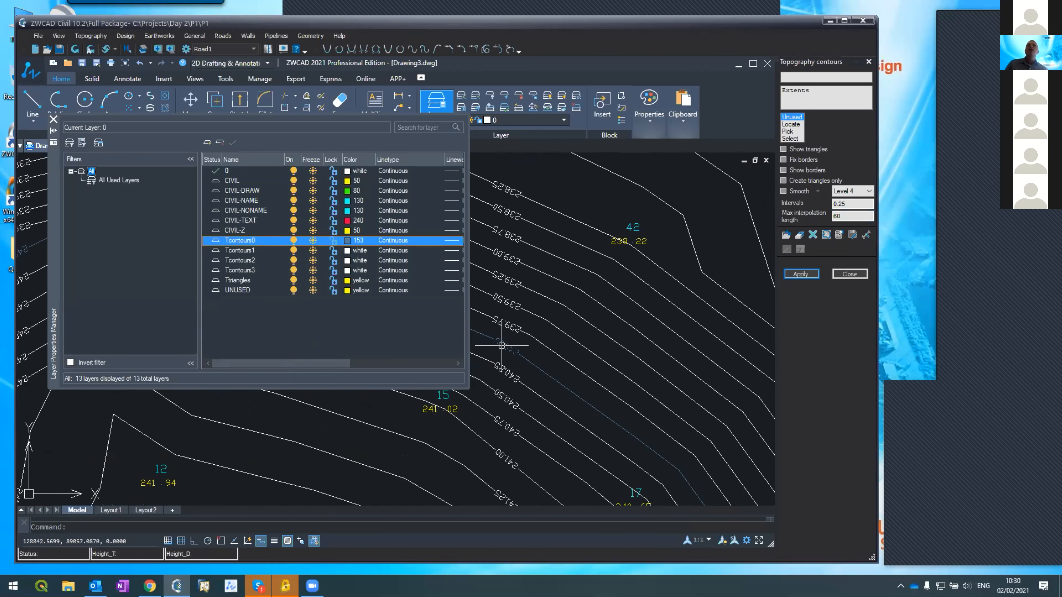
{"action": "scroll", "coordinate": [507, 333], "scroll_direction": "down", "scroll_amount": 5}
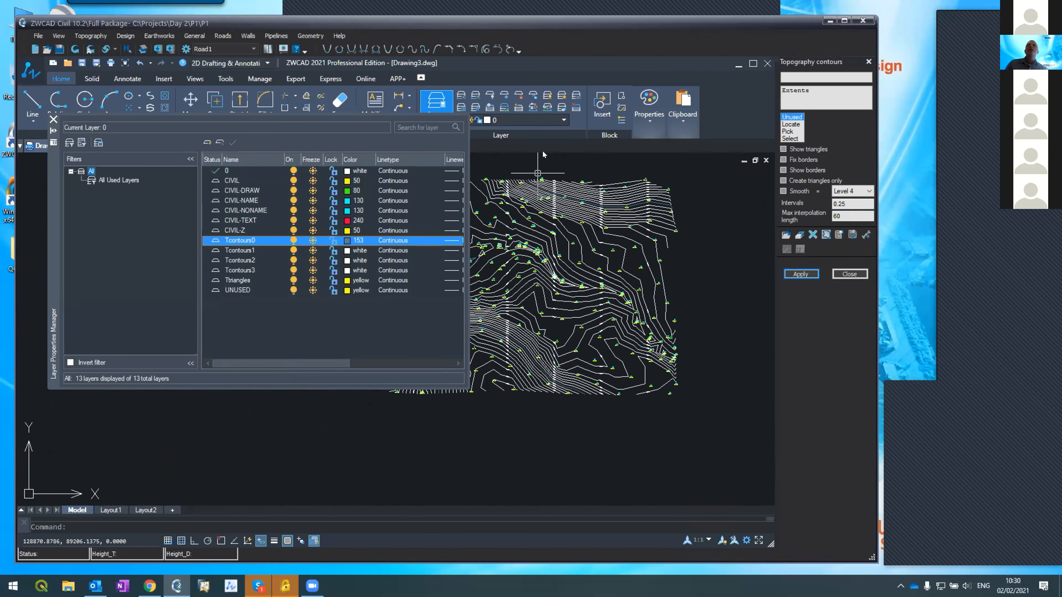
{"action": "scroll", "coordinate": [571, 200], "scroll_direction": "up", "scroll_amount": 7}
{"action": "scroll", "coordinate": [576, 197], "scroll_direction": "down", "scroll_amount": 4}
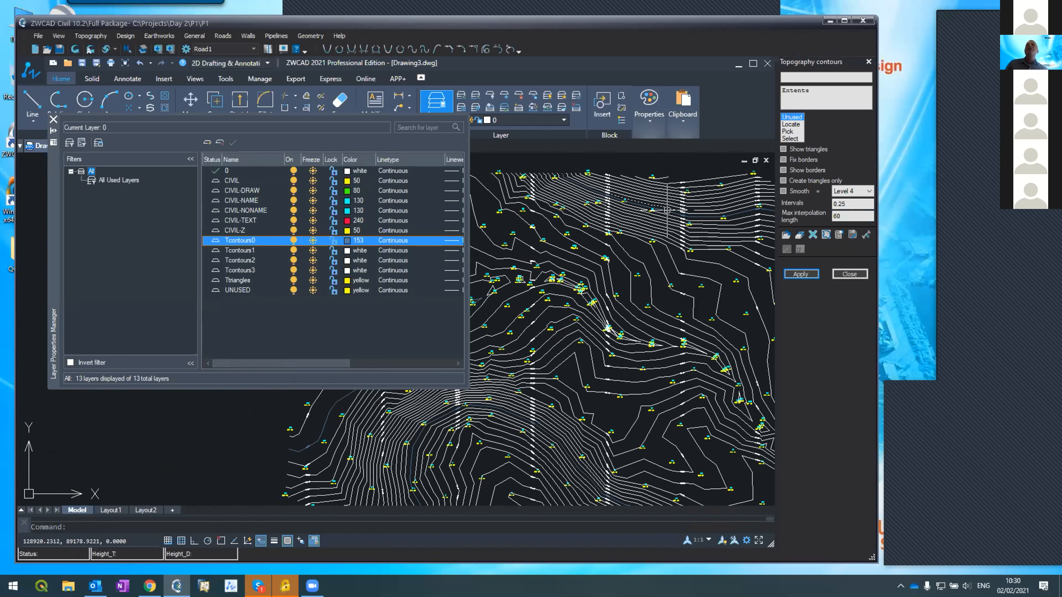
{"action": "scroll", "coordinate": [687, 211], "scroll_direction": "up", "scroll_amount": 2}
{"action": "scroll", "coordinate": [687, 211], "scroll_direction": "down", "scroll_amount": 3}
{"action": "scroll", "coordinate": [472, 296], "scroll_direction": "up", "scroll_amount": 6}
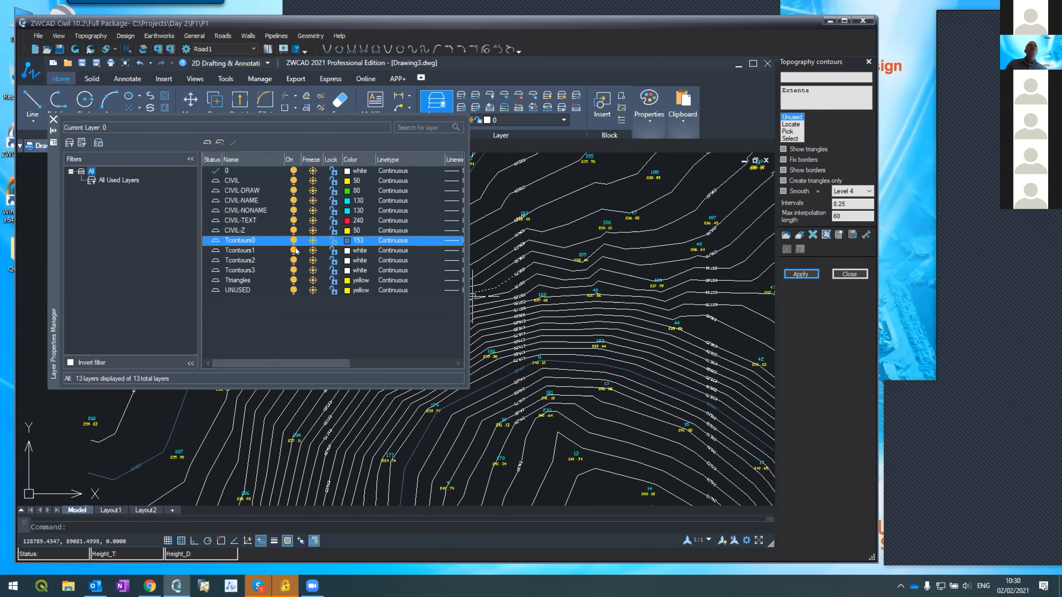
- Set the colour of the Tcontours1 layer to index 161 and check its contours in the drawing
{"action": "left_click", "coordinate": [347, 251]}
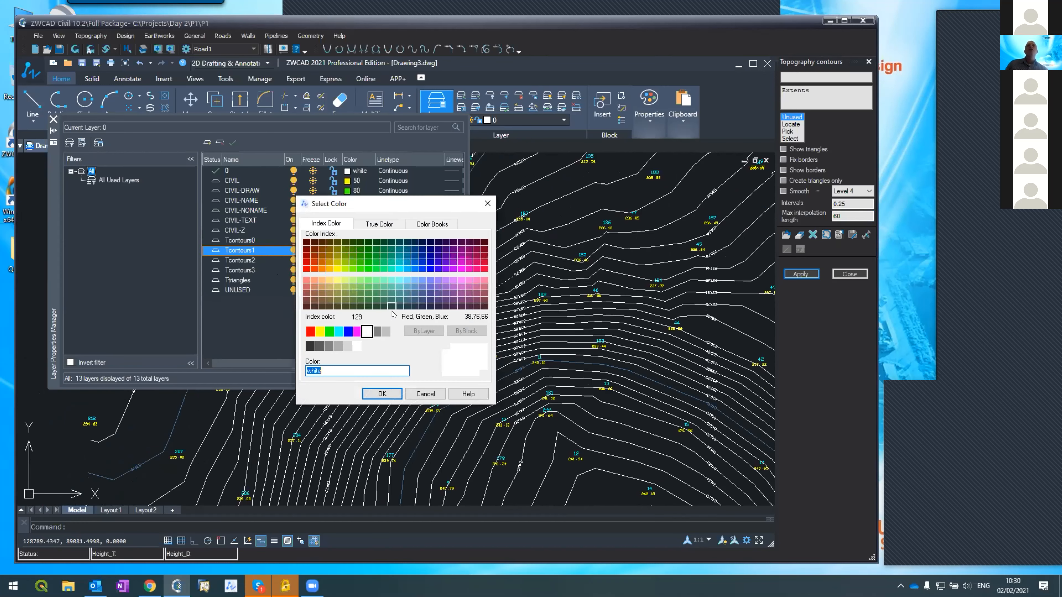
{"action": "left_click", "coordinate": [419, 280]}
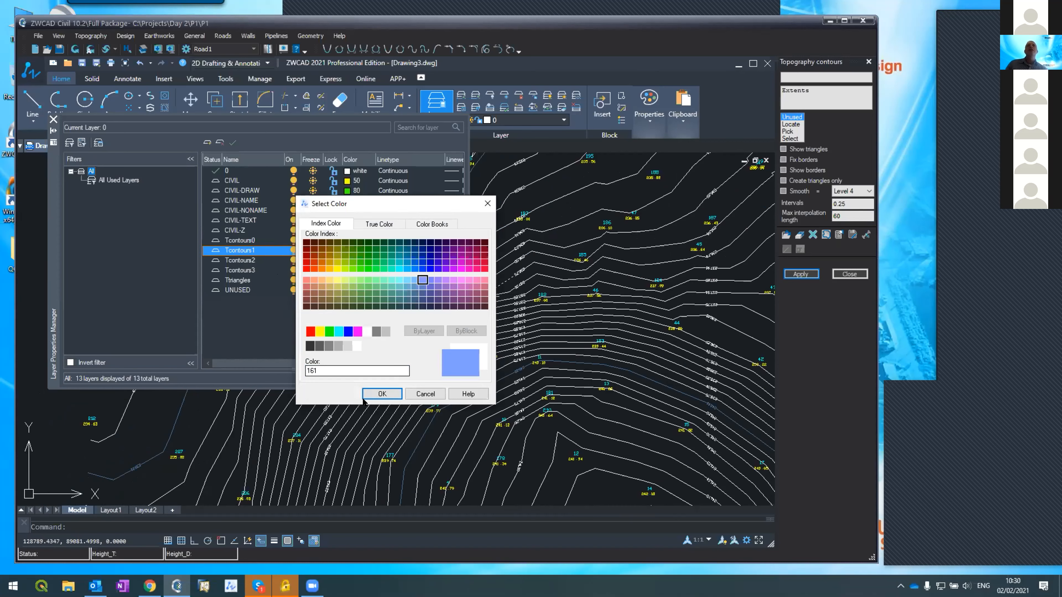
{"action": "key", "text": "Return"}
{"action": "scroll", "coordinate": [518, 353], "scroll_direction": "up", "scroll_amount": 3}
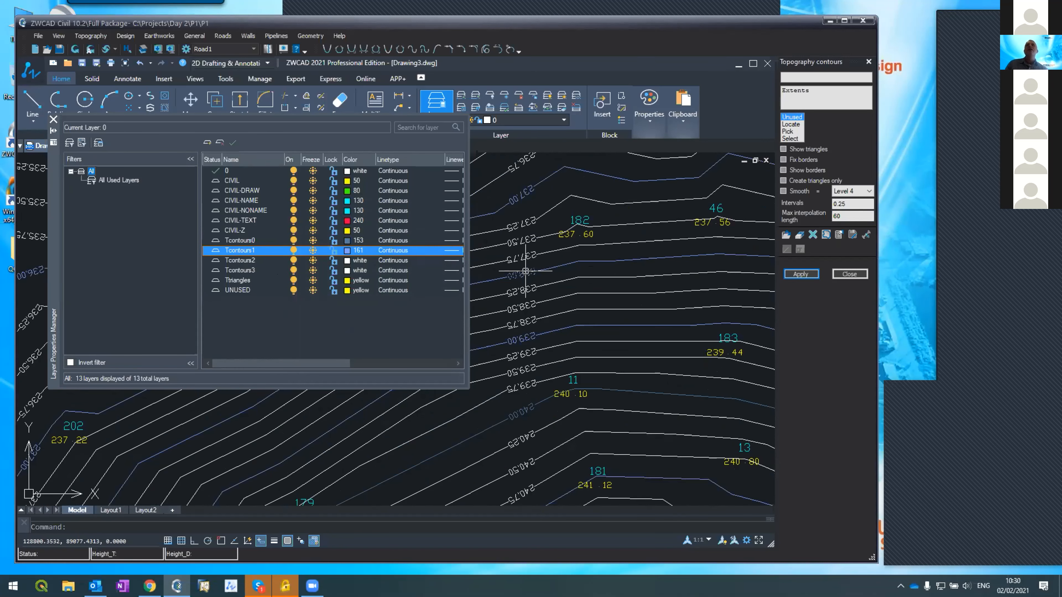
{"action": "scroll", "coordinate": [529, 284], "scroll_direction": "down", "scroll_amount": 3}
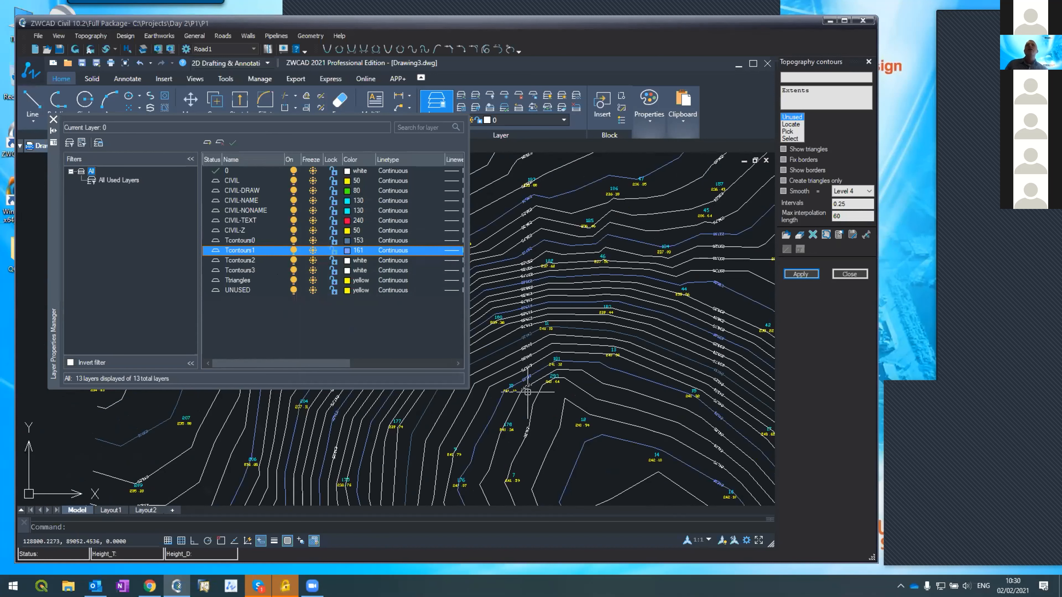
{"action": "scroll", "coordinate": [540, 312], "scroll_direction": "down", "scroll_amount": 3}
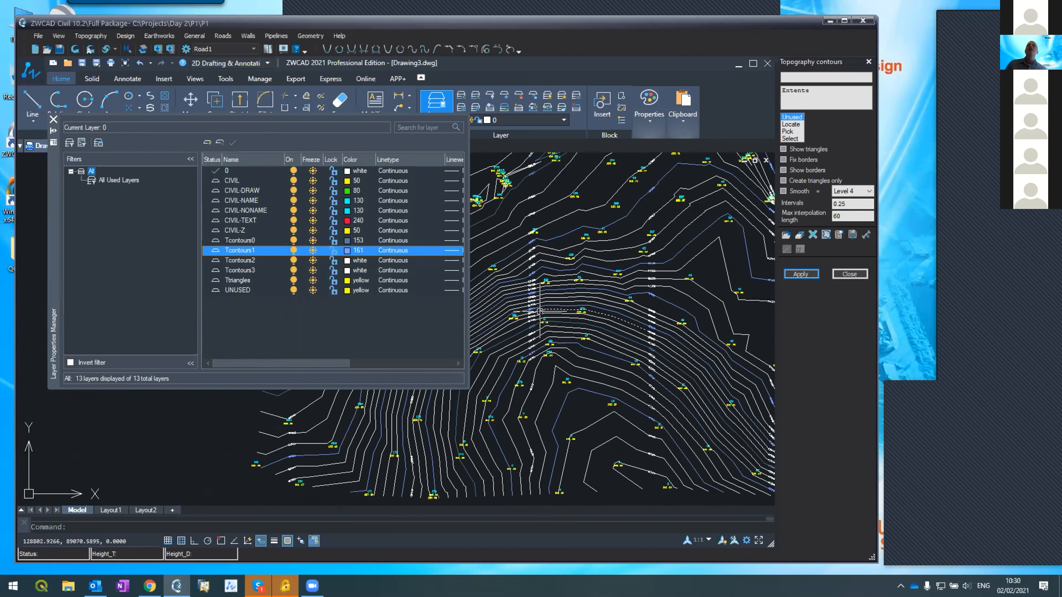
{"action": "scroll", "coordinate": [539, 311], "scroll_direction": "up", "scroll_amount": 3}
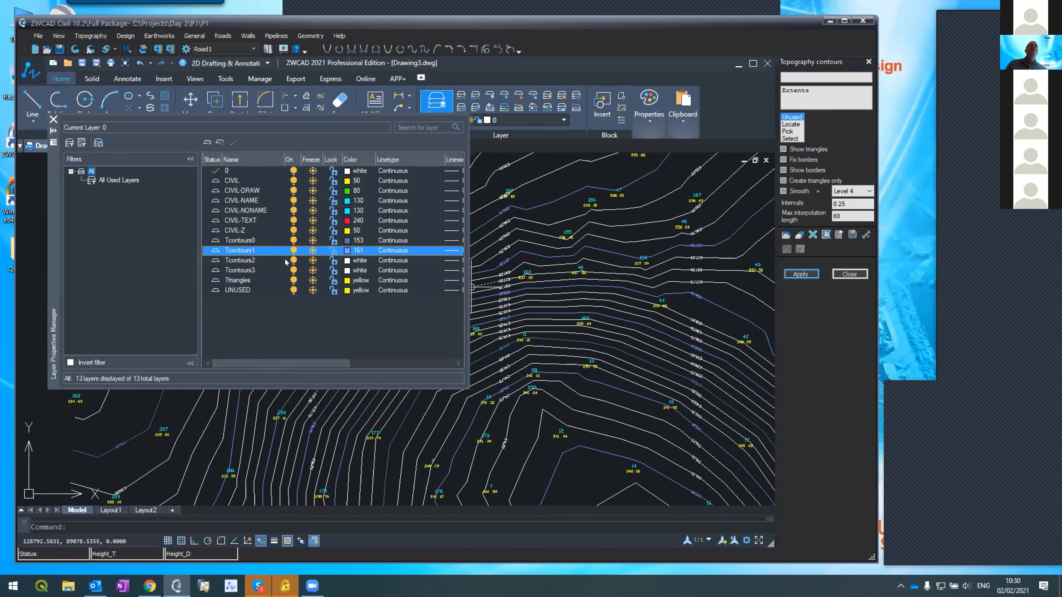
- Set the Tcontours2 layer's colour to index 151 and the Tcontours3 layer's colour to index 160
{"action": "left_click", "coordinate": [346, 260]}
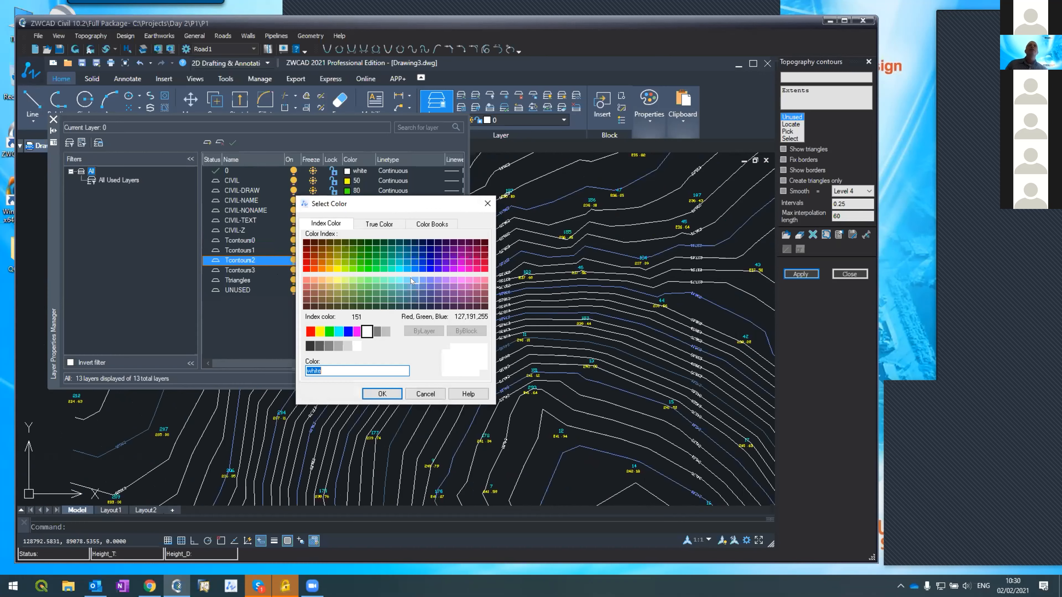
{"action": "left_click", "coordinate": [412, 281]}
{"action": "left_click", "coordinate": [381, 393]}
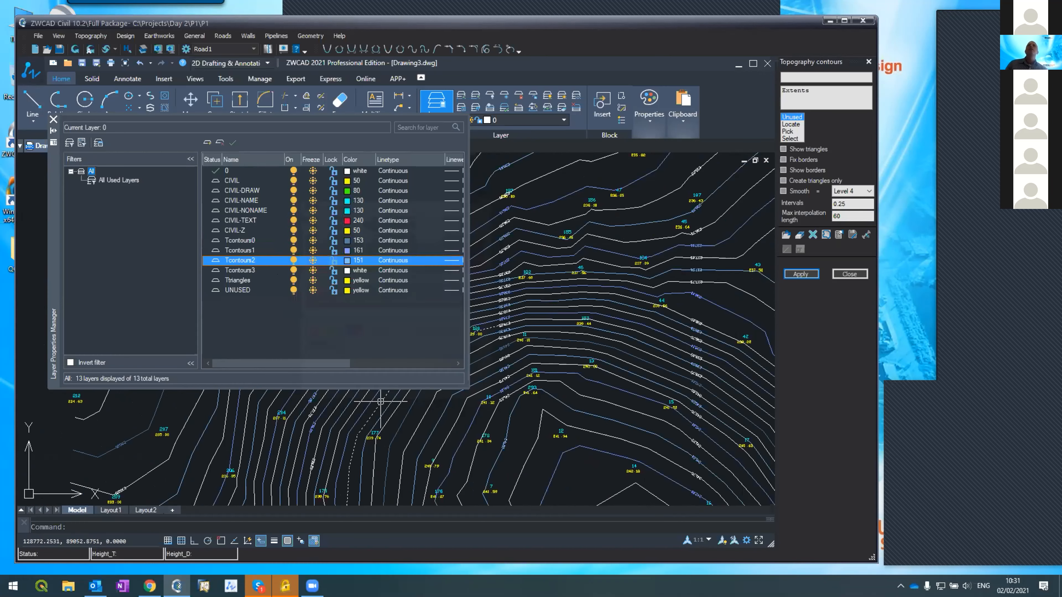
{"action": "left_click", "coordinate": [347, 271]}
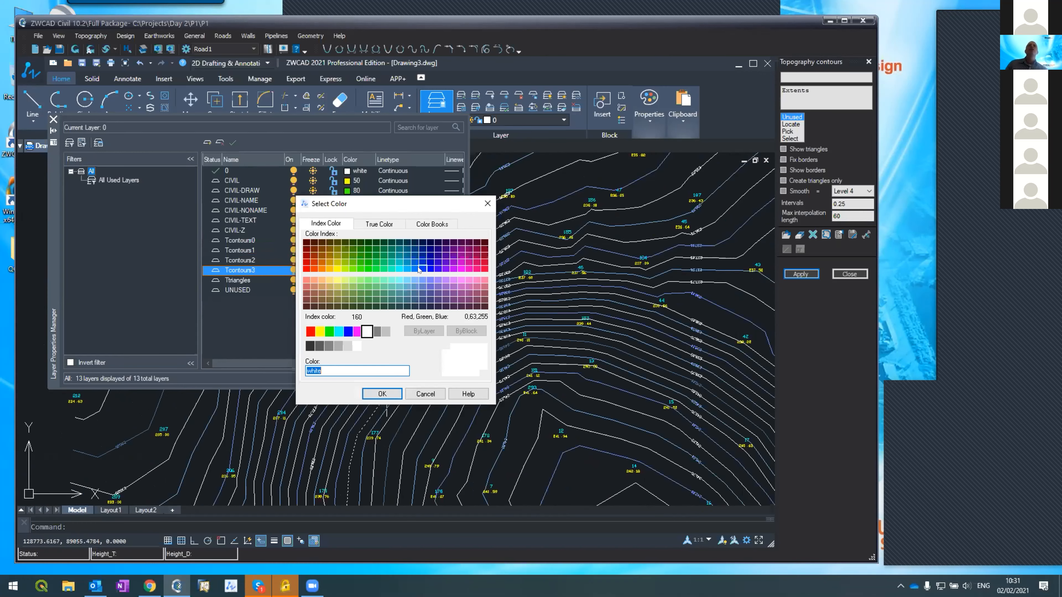
{"action": "left_click", "coordinate": [421, 268]}
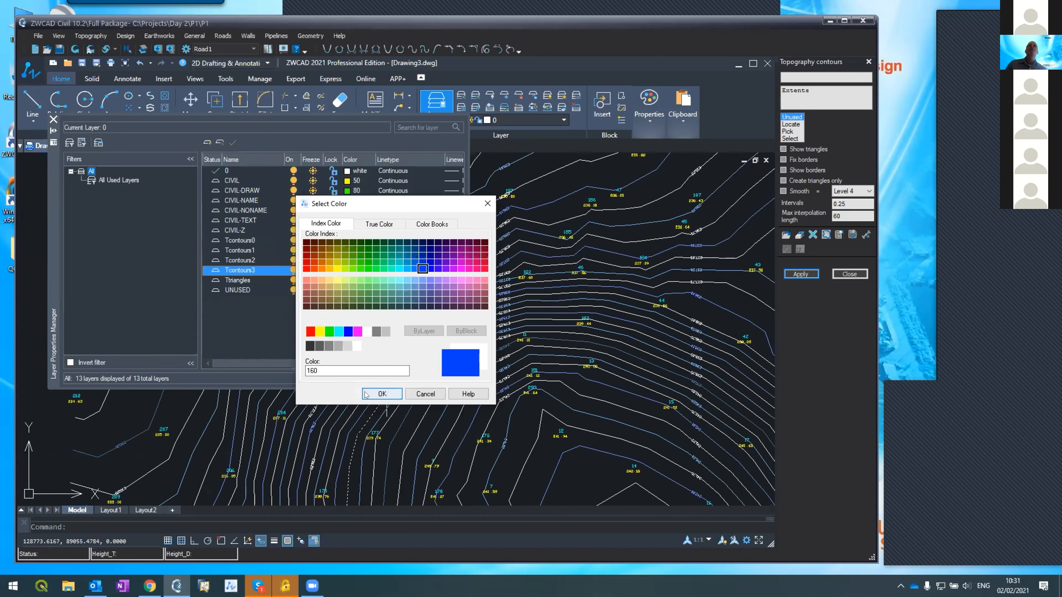
{"action": "left_click", "coordinate": [381, 393]}
{"action": "scroll", "coordinate": [483, 427], "scroll_direction": "down", "scroll_amount": 5}
{"action": "scroll", "coordinate": [484, 426], "scroll_direction": "up", "scroll_amount": 5}
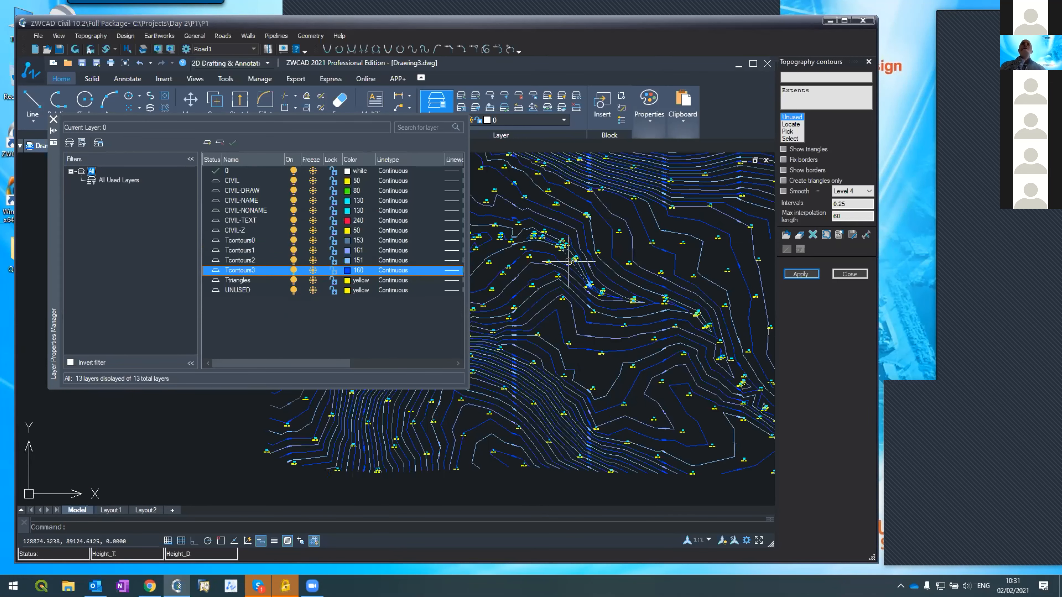
{"action": "scroll", "coordinate": [542, 242], "scroll_direction": "up", "scroll_amount": 5}
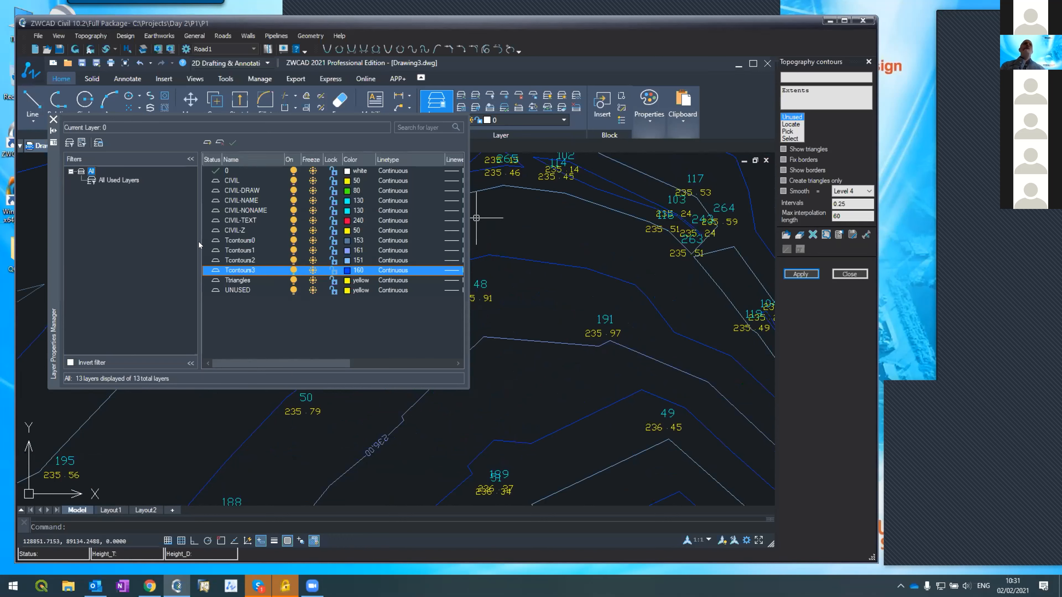
- Change the colour of all layers from CIVIL through CIVIL-Z to blue together
{"action": "left_click", "coordinate": [232, 181]}
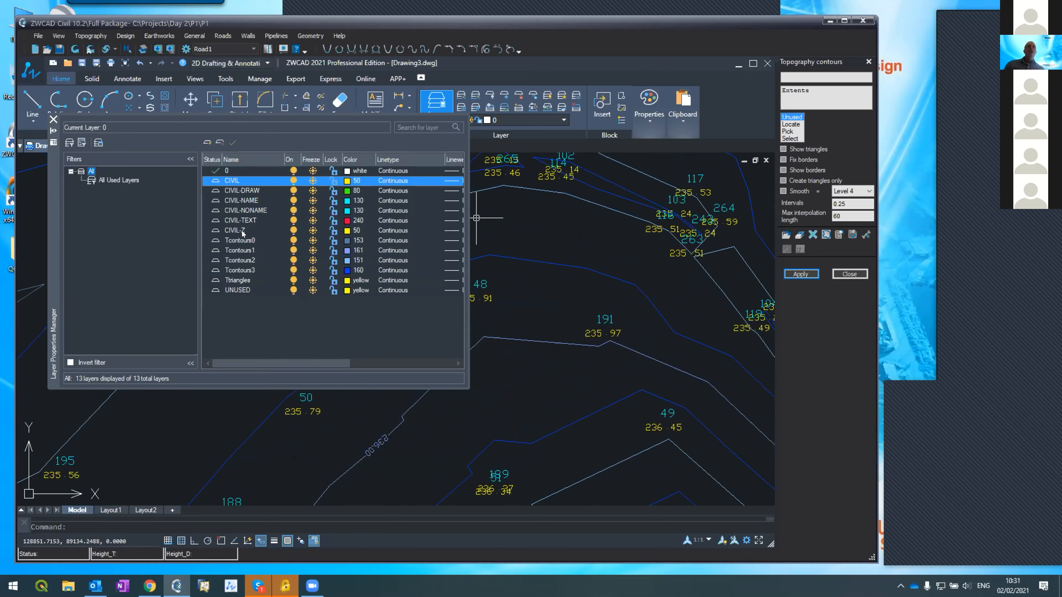
{"action": "left_click", "coordinate": [241, 231], "text": "shift"}
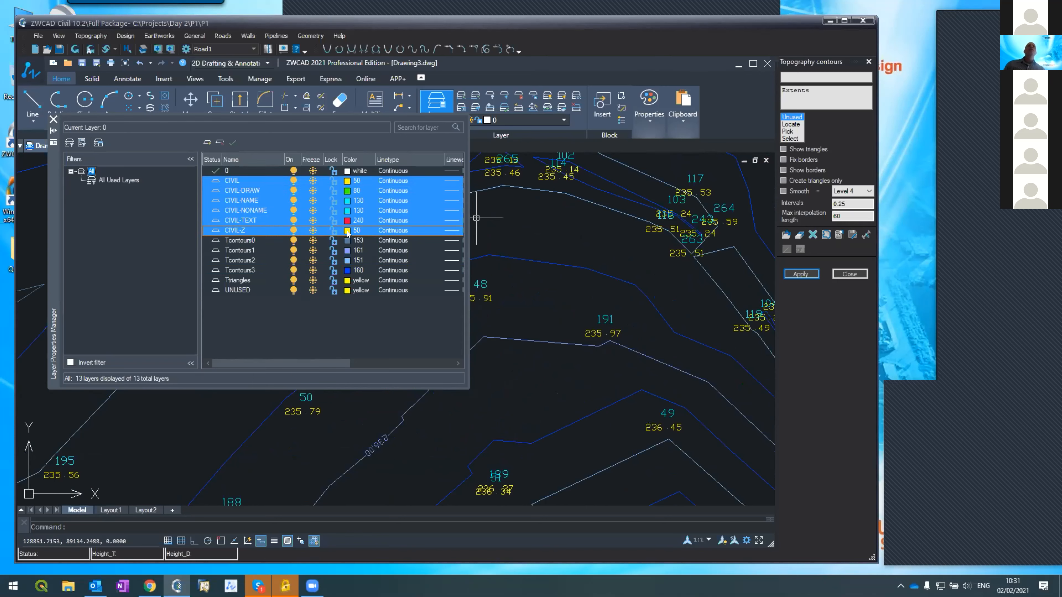
{"action": "left_click", "coordinate": [348, 233]}
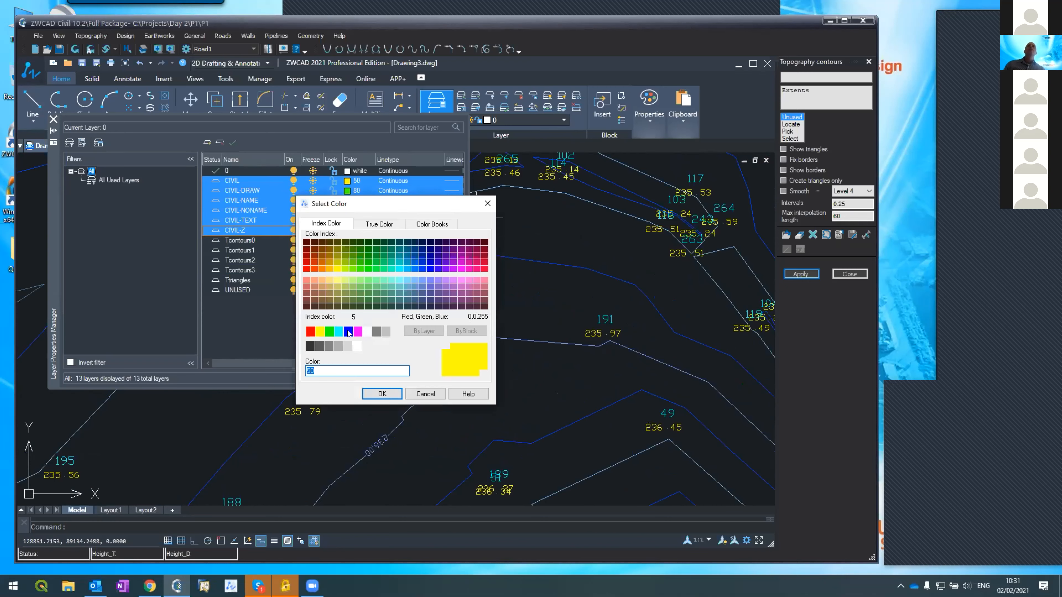
{"action": "left_click", "coordinate": [349, 332]}
{"action": "left_click", "coordinate": [382, 393]}
{"action": "scroll", "coordinate": [460, 404], "scroll_direction": "down", "scroll_amount": 4}
{"action": "scroll", "coordinate": [461, 414], "scroll_direction": "up", "scroll_amount": 2}
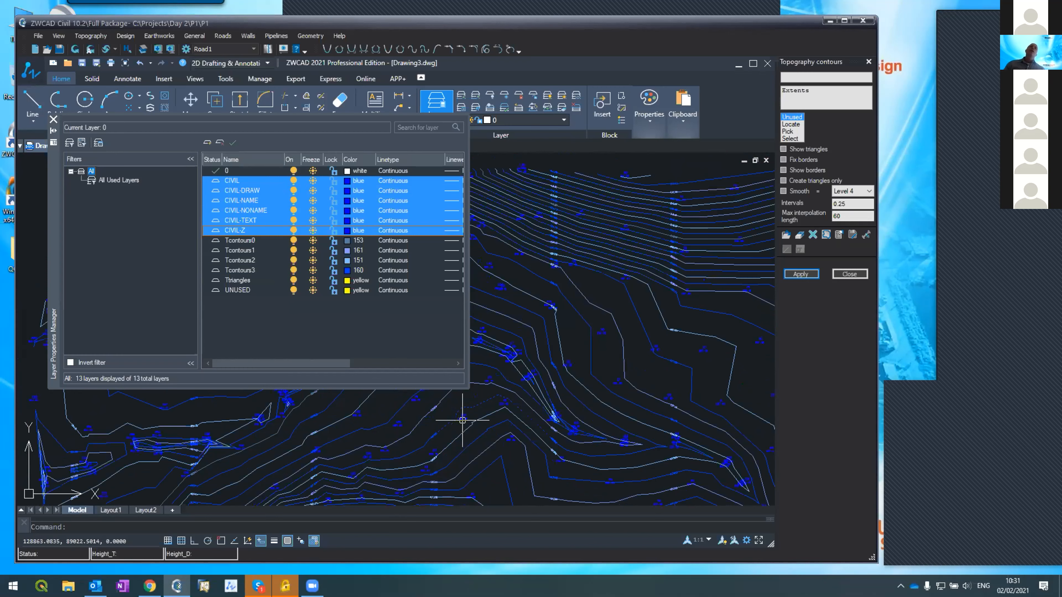
{"action": "scroll", "coordinate": [462, 420], "scroll_direction": "down", "scroll_amount": 5}
{"action": "scroll", "coordinate": [463, 422], "scroll_direction": "up", "scroll_amount": 4}
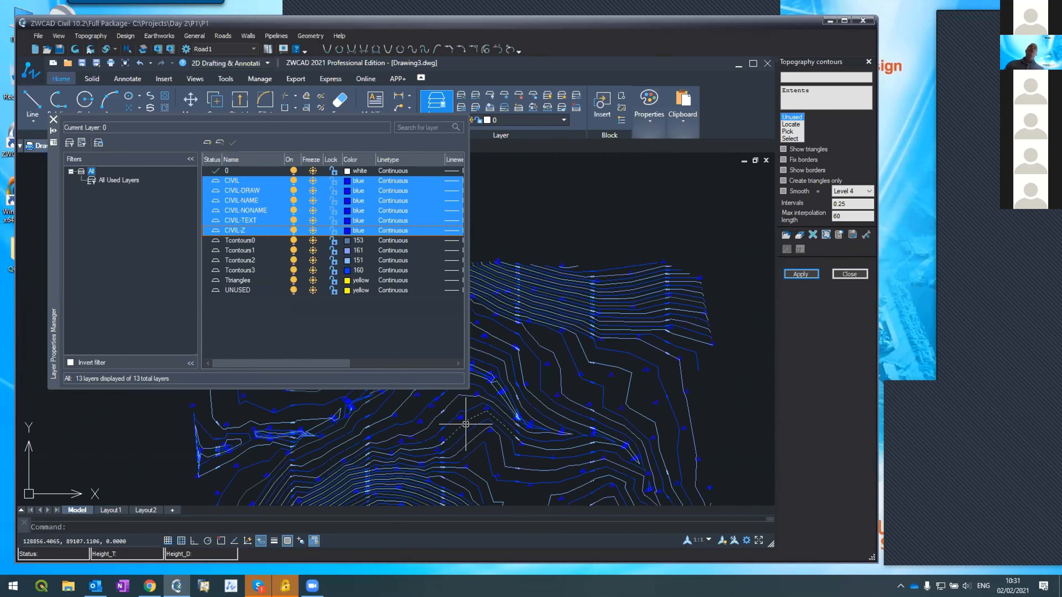
- Close the layer properties and save the civil project together with its contour drawing
{"action": "left_click", "coordinate": [53, 120]}
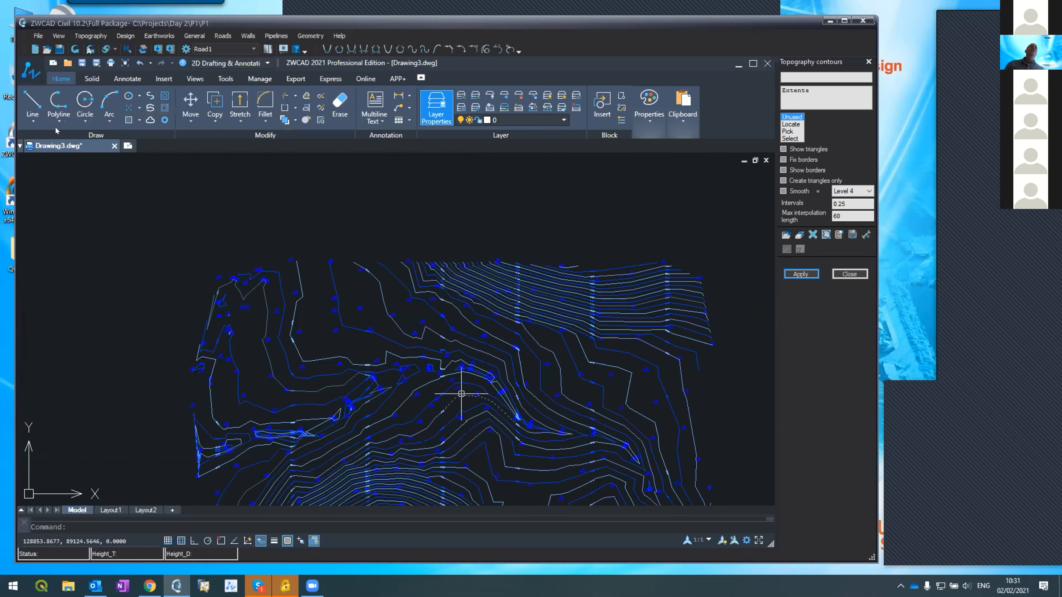
{"action": "scroll", "coordinate": [180, 347], "scroll_direction": "down", "scroll_amount": 4}
{"action": "scroll", "coordinate": [193, 342], "scroll_direction": "up", "scroll_amount": 4}
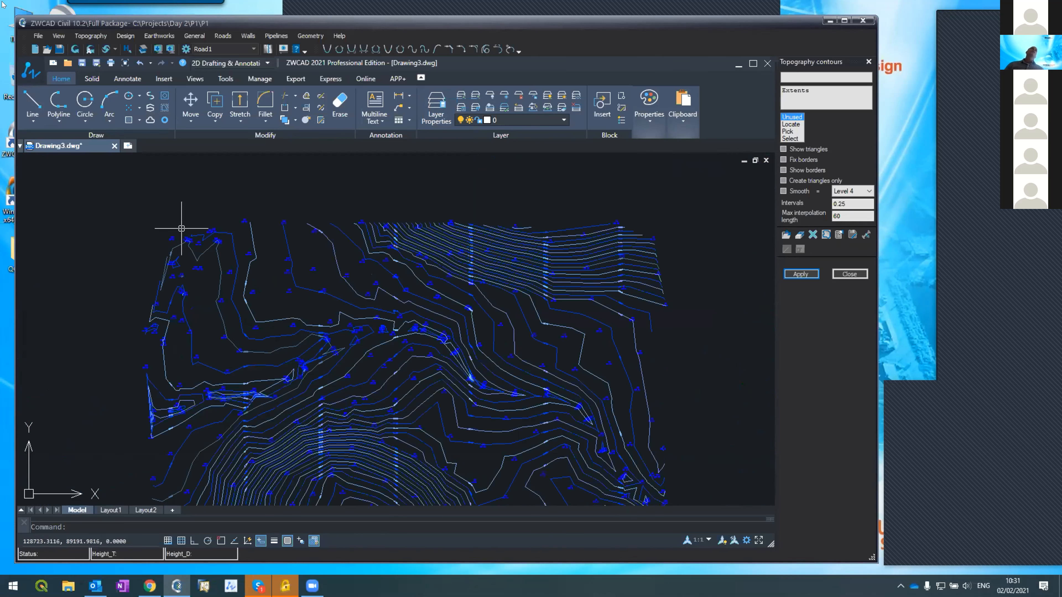
{"action": "left_click", "coordinate": [58, 49]}
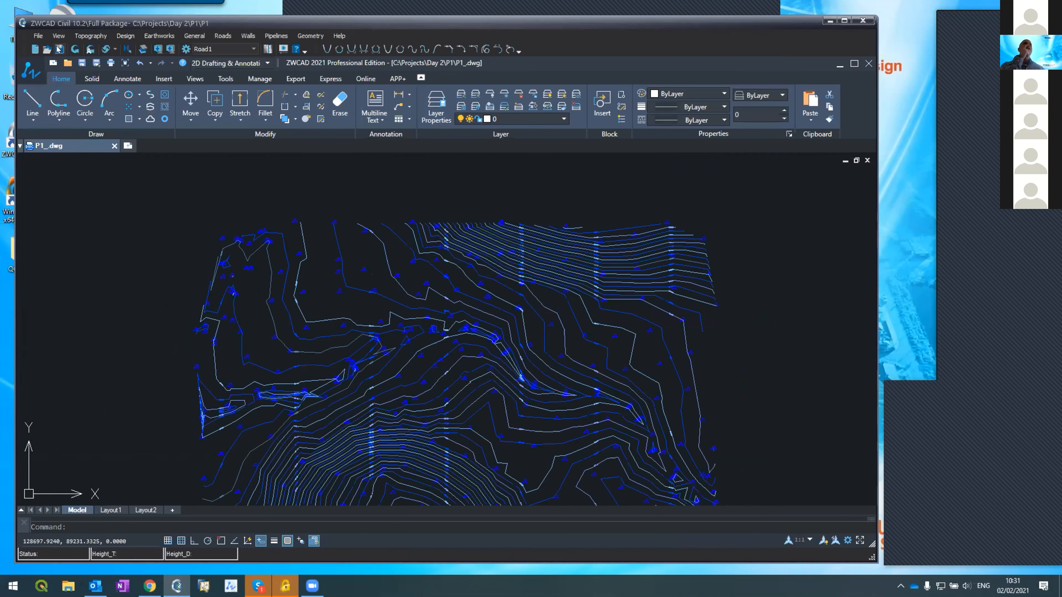
{"action": "scroll", "coordinate": [173, 250], "scroll_direction": "down", "scroll_amount": 4}
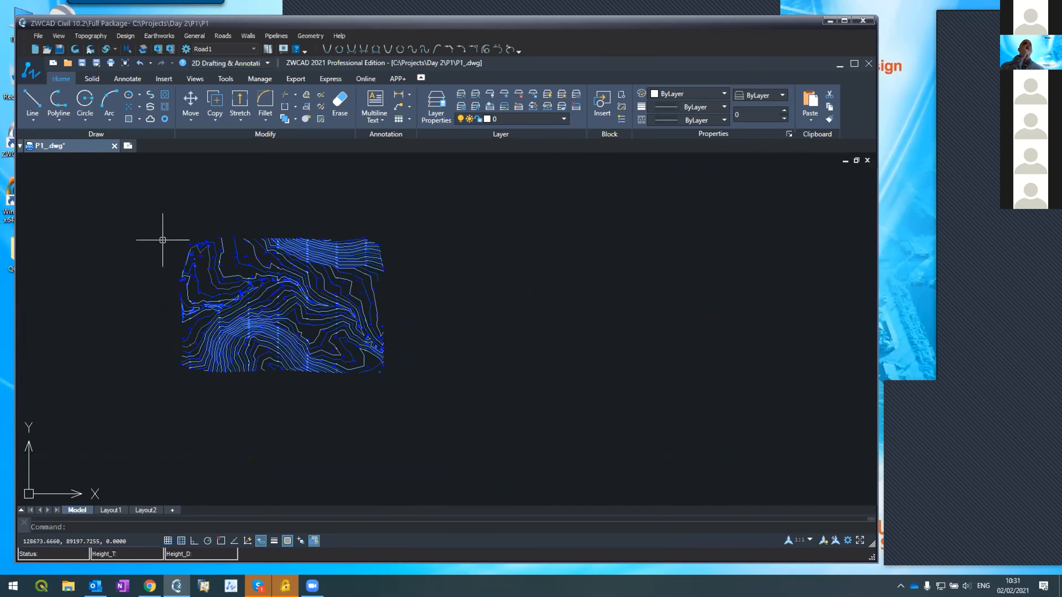
{"action": "scroll", "coordinate": [202, 306], "scroll_direction": "up", "scroll_amount": 4}
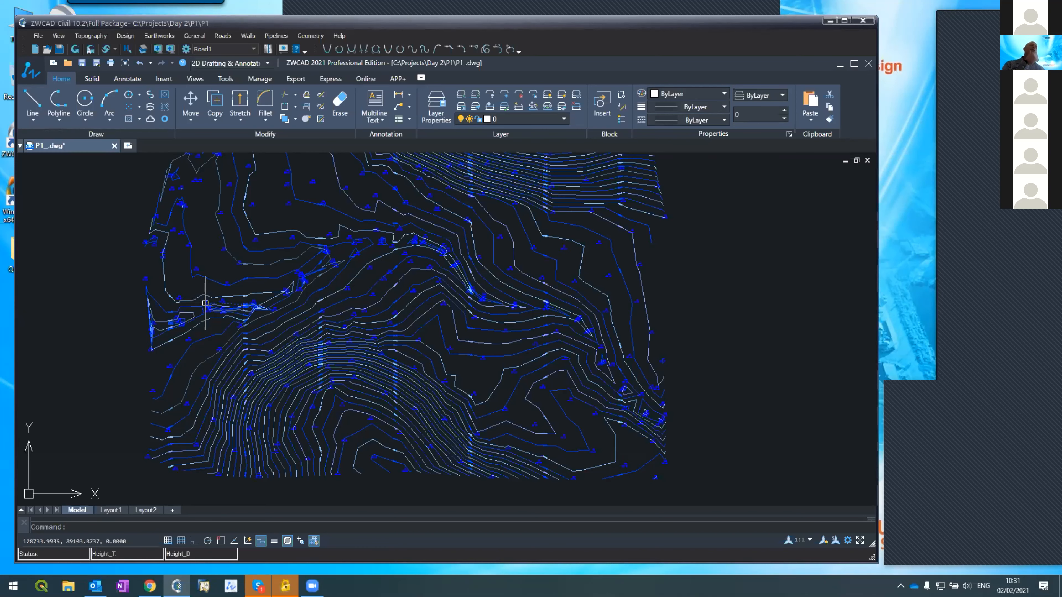
- Create a new layer named MYCL in the contour drawing
{"action": "type", "text": "z"}
{"action": "key", "text": "Return"}
{"action": "type", "text": "p"}
{"action": "key", "text": "Return"}
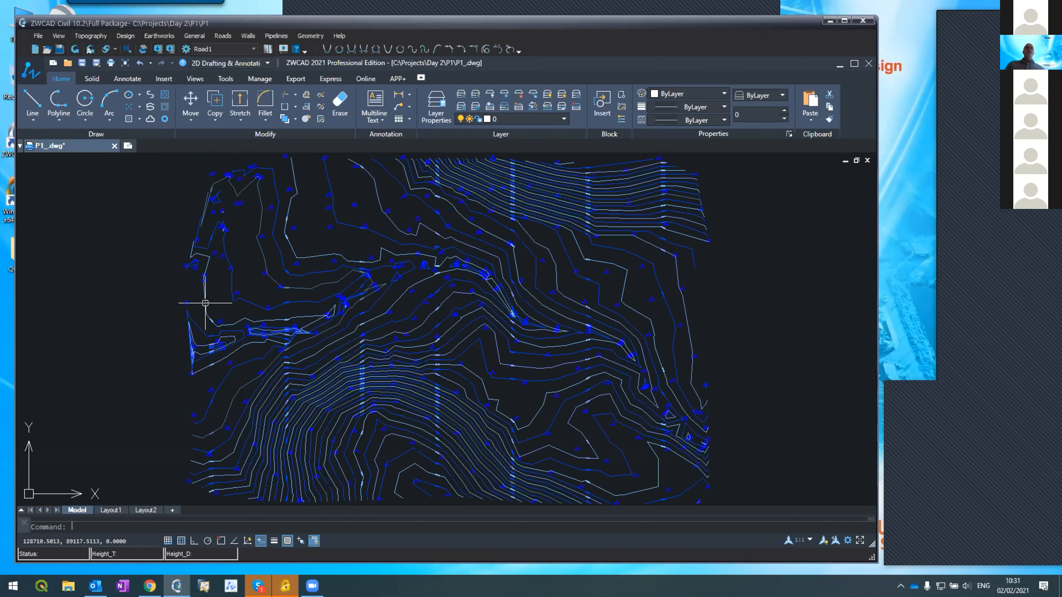
{"action": "type", "text": "la"}
{"action": "key", "text": "Return"}
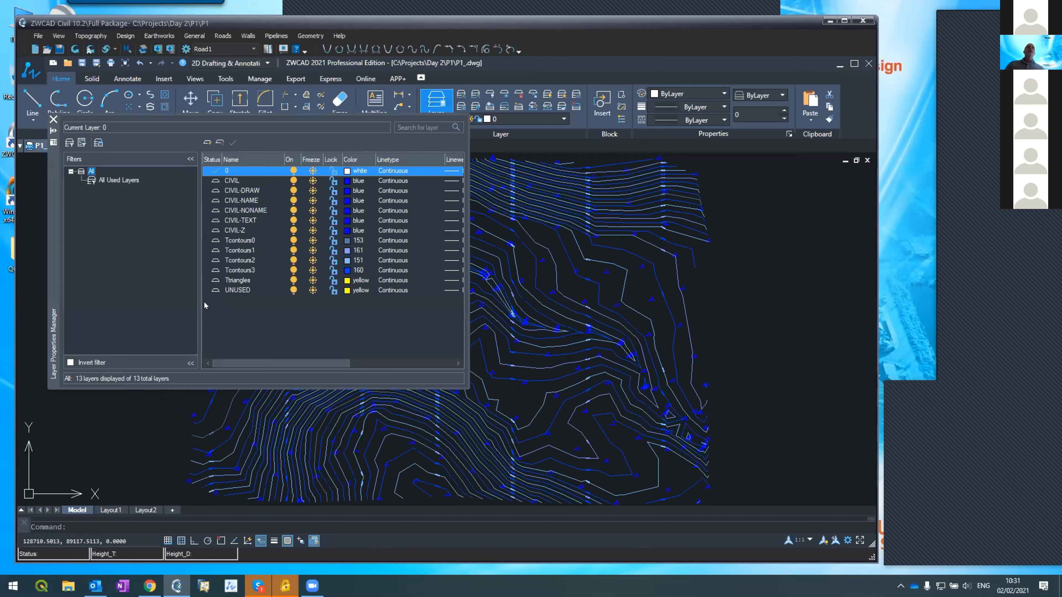
{"action": "left_click", "coordinate": [208, 140]}
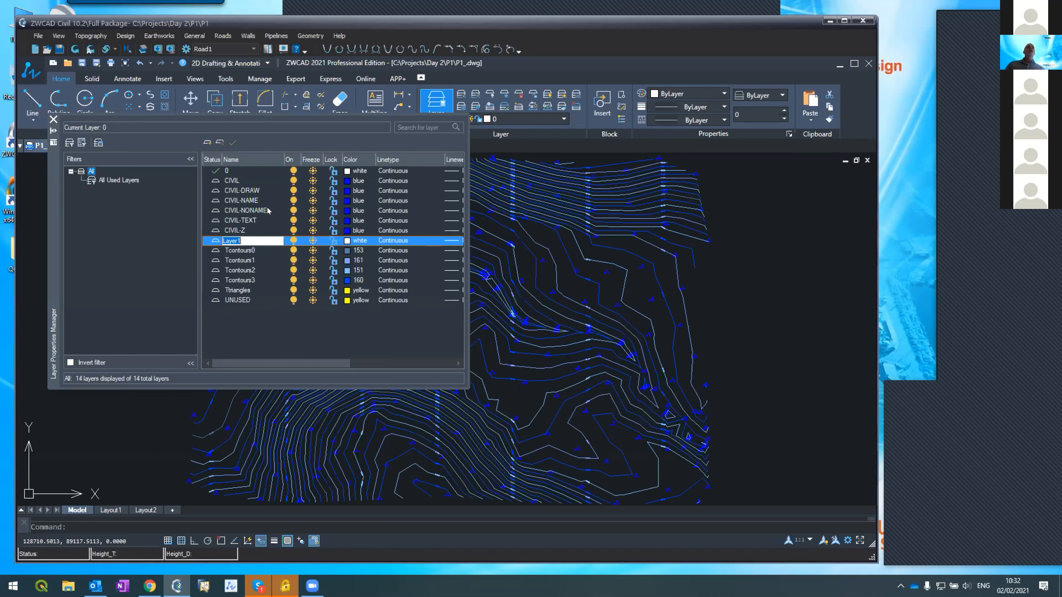
{"action": "type", "text": "M"}
{"action": "key", "text": "Return"}
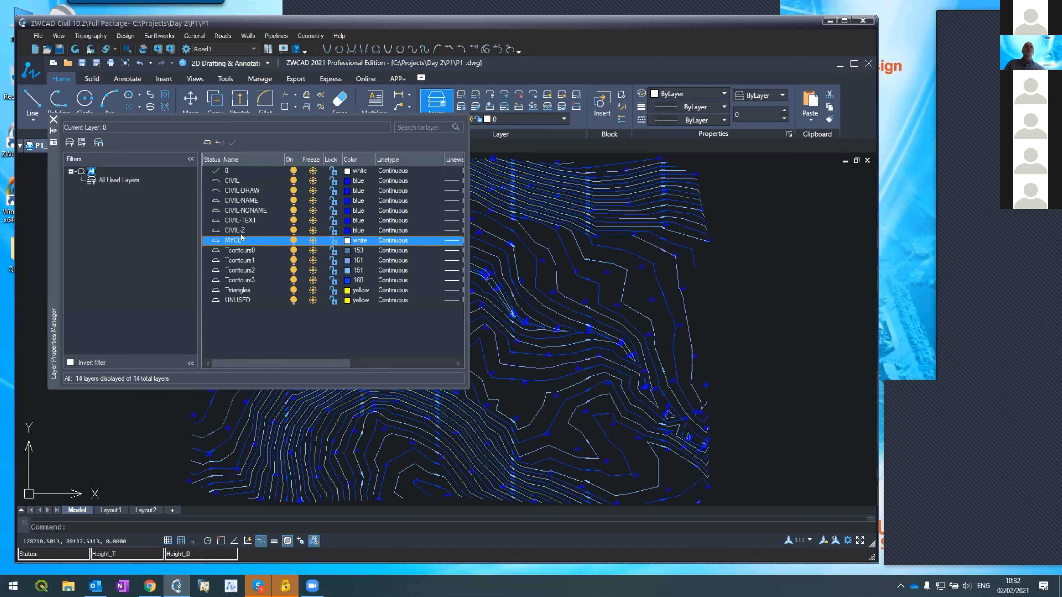
- Set the MYCL layer's colour to index 53 and make it the current layer
{"action": "left_click", "coordinate": [347, 241]}
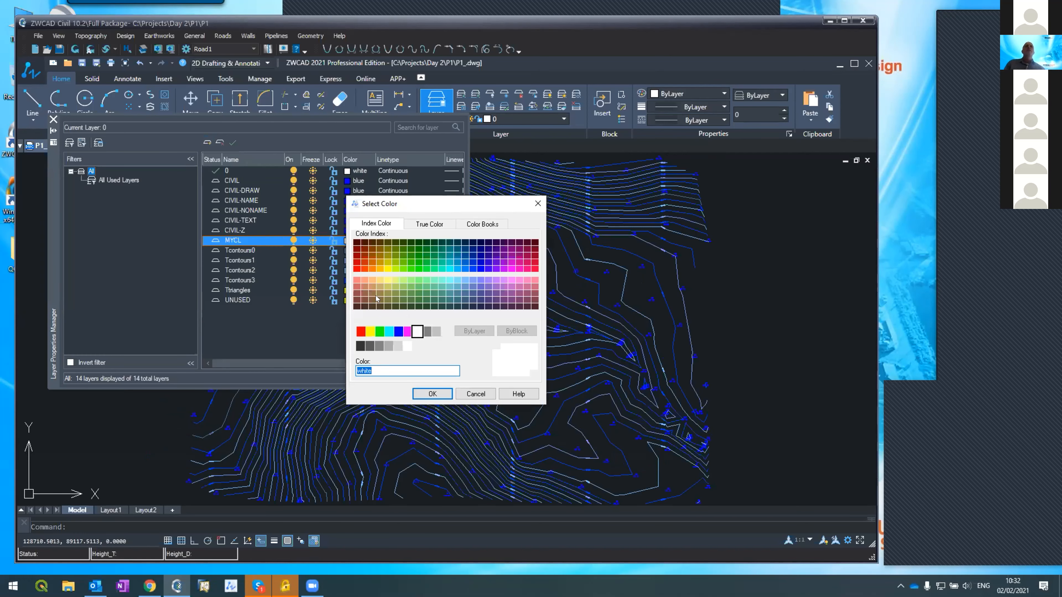
{"action": "left_click", "coordinate": [389, 285]}
{"action": "left_click", "coordinate": [432, 393]}
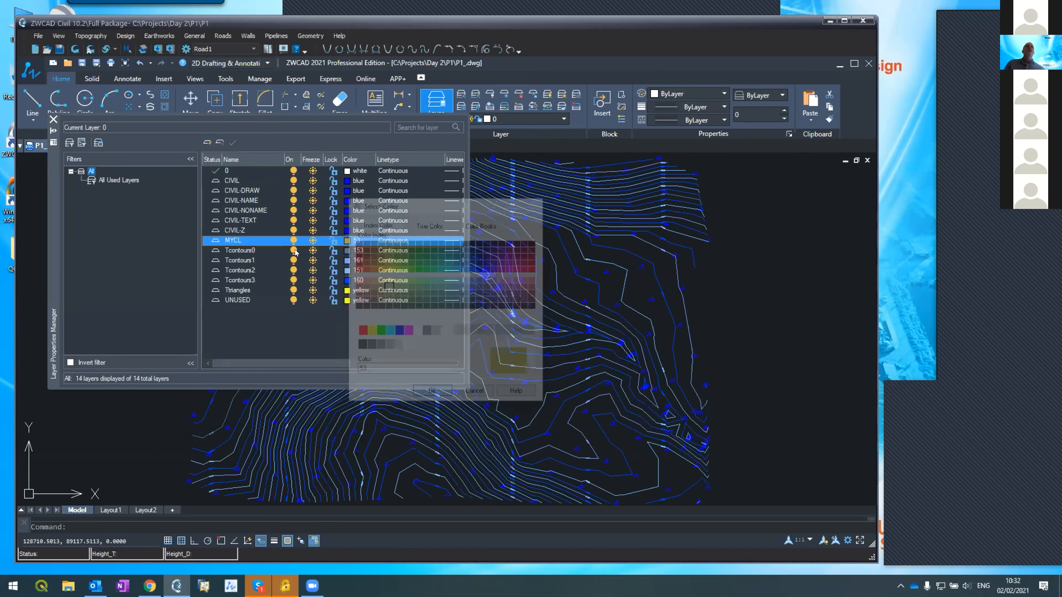
{"action": "left_click", "coordinate": [233, 142]}
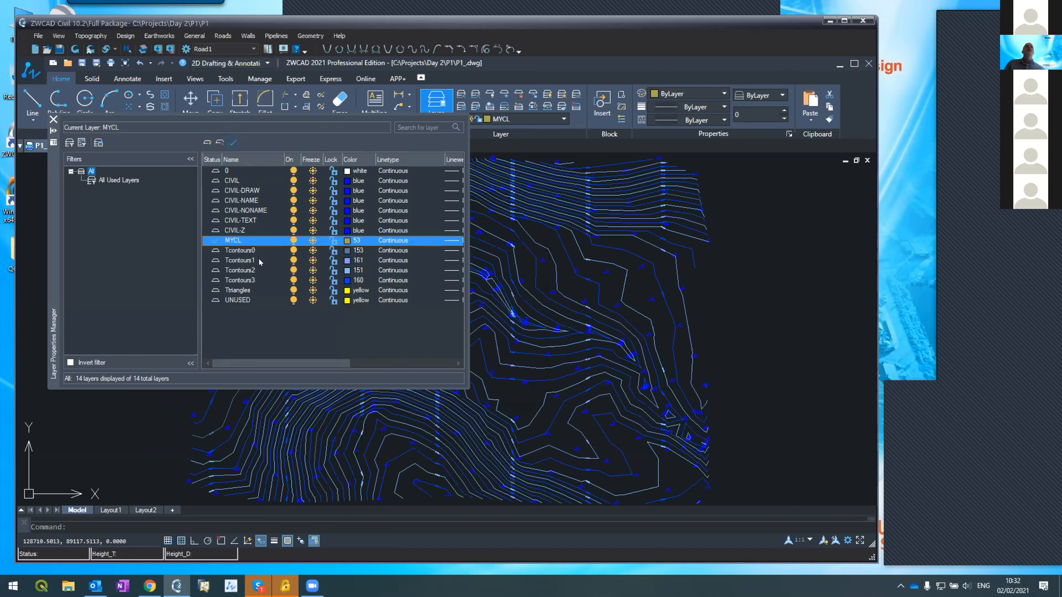
{"action": "left_click", "coordinate": [53, 120]}
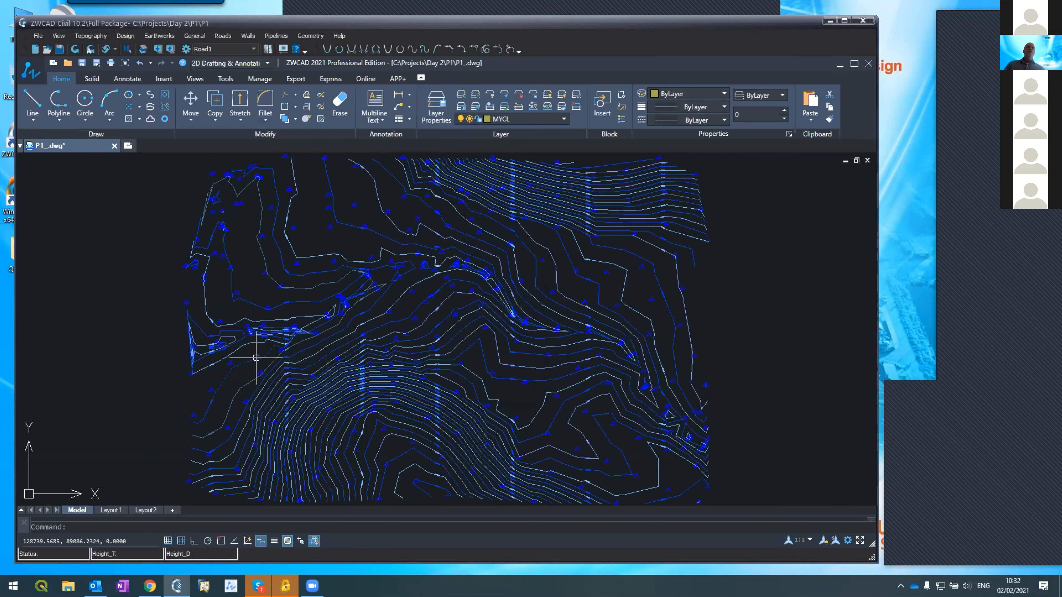
- Draw a three-point polyline across the contours from about 128713, 89097 via 128855, 89154 to 128981, 89066
{"action": "scroll", "coordinate": [255, 356], "scroll_direction": "up", "scroll_amount": 2}
{"action": "scroll", "coordinate": [254, 357], "scroll_direction": "down", "scroll_amount": 2}
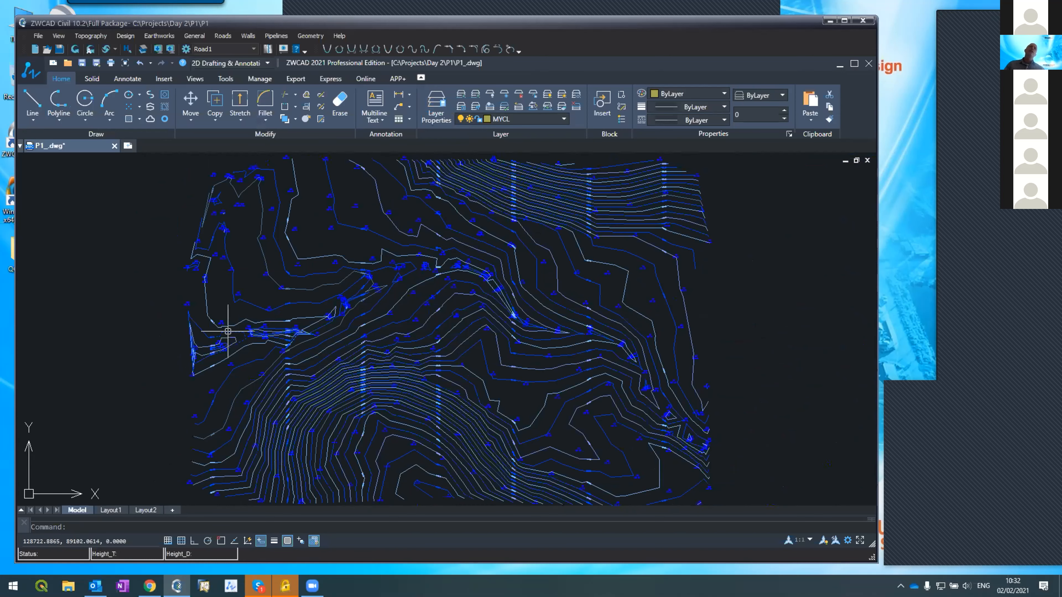
{"action": "scroll", "coordinate": [228, 331], "scroll_direction": "up", "scroll_amount": 2}
{"action": "type", "text": "pl"}
{"action": "key", "text": "Return"}
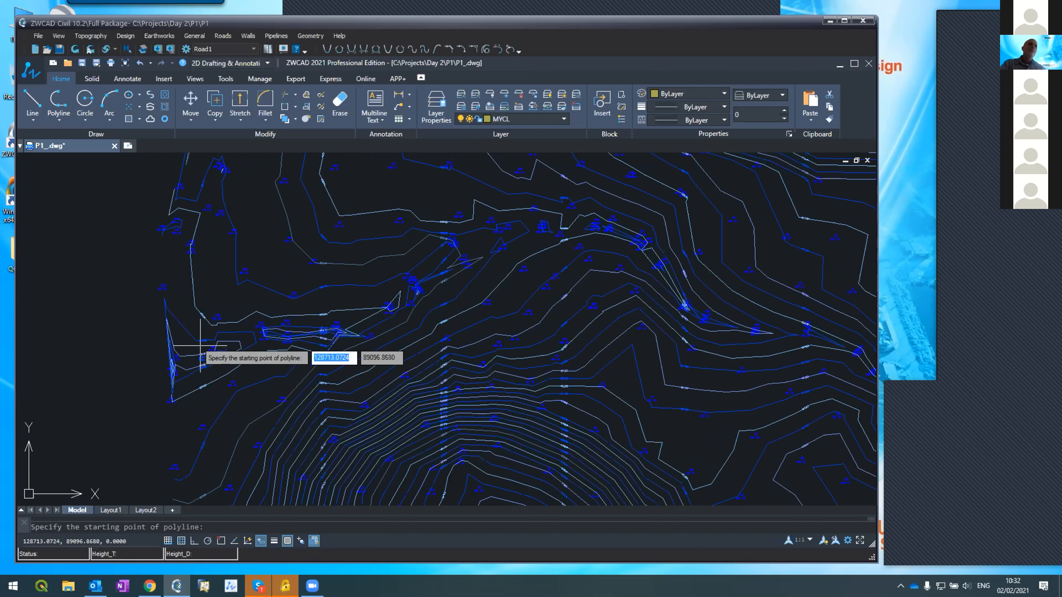
{"action": "left_click", "coordinate": [200, 345]}
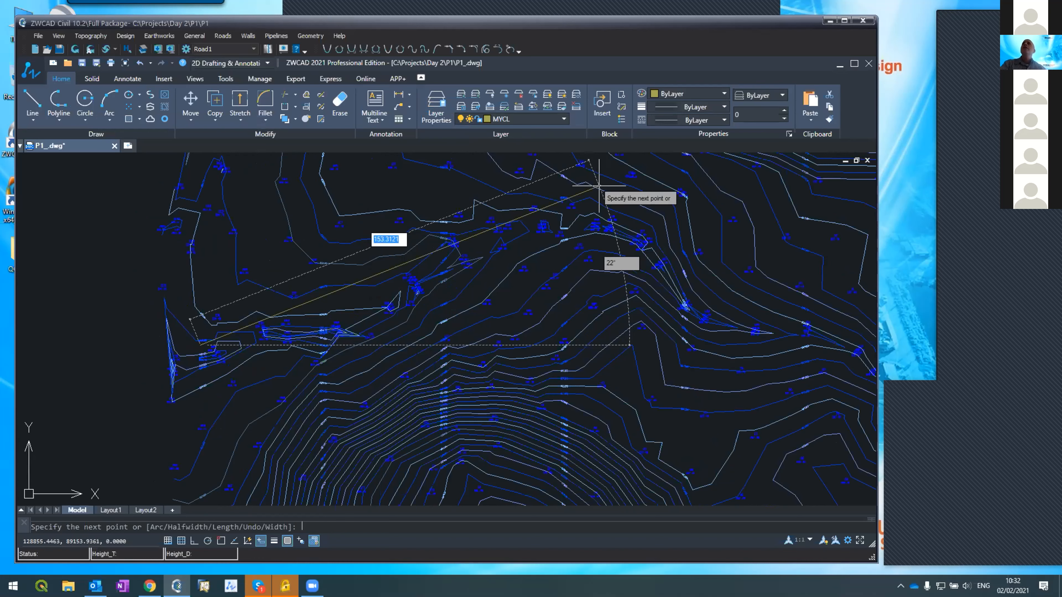
{"action": "left_click", "coordinate": [598, 186]}
{"action": "scroll", "coordinate": [585, 189], "scroll_direction": "down", "scroll_amount": 4}
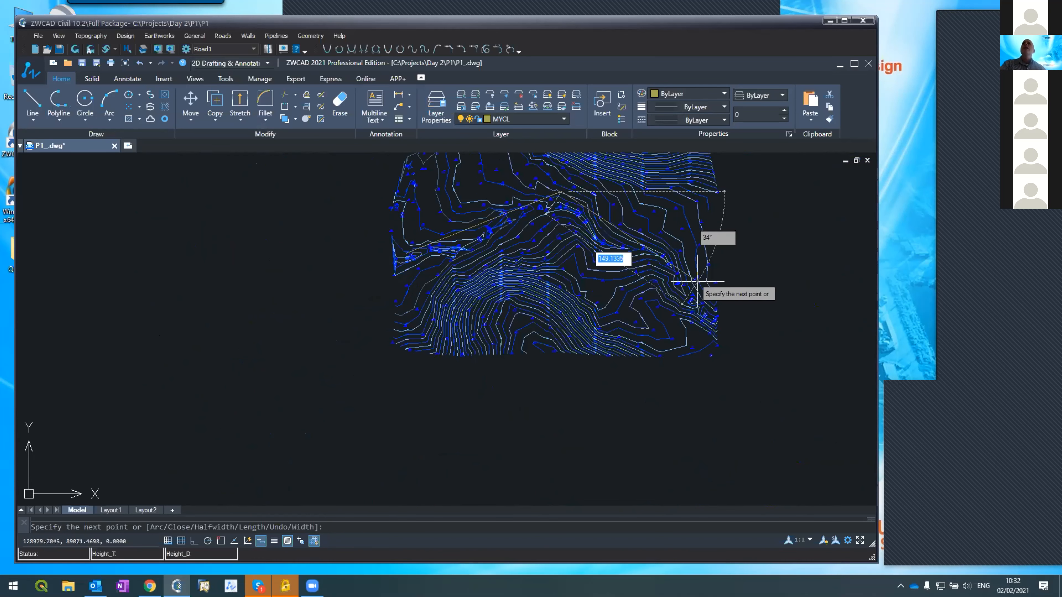
{"action": "scroll", "coordinate": [697, 280], "scroll_direction": "up", "scroll_amount": 4}
{"action": "left_click", "coordinate": [703, 295]}
{"action": "key", "text": "Return"}
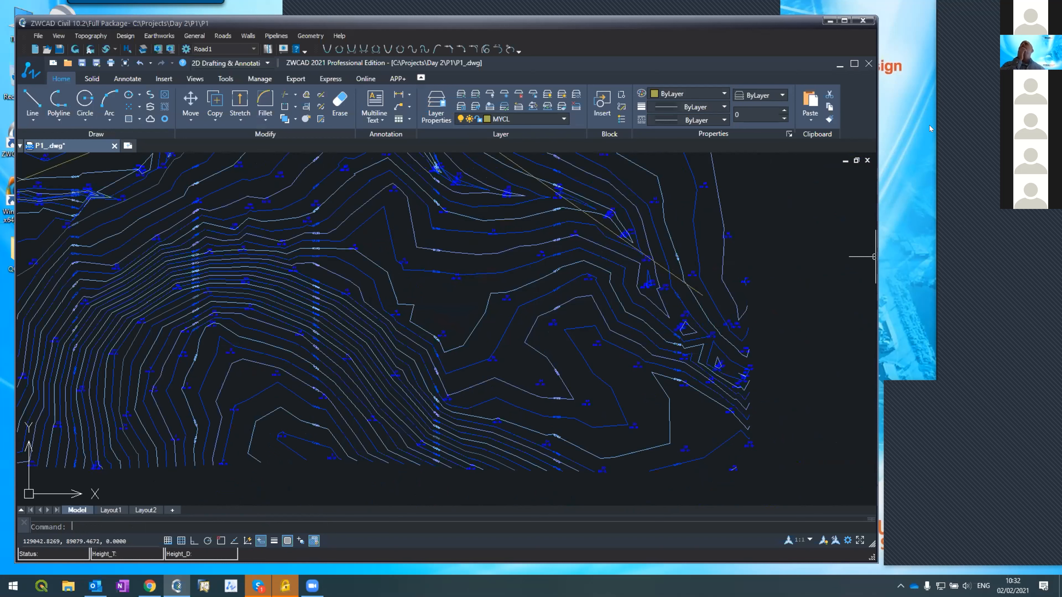
- Open the horizontal alignment of road Road1\1 together with the design coordinates
{"action": "left_click_drag", "start_coordinate": [935, 126], "coordinate": [792, 187]}
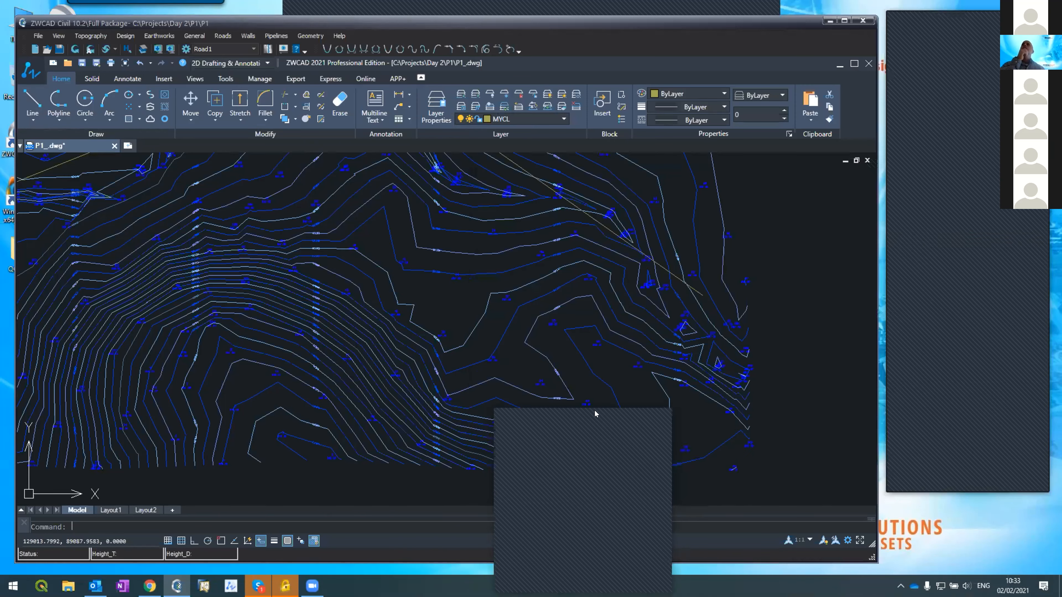
{"action": "scroll", "coordinate": [303, 339], "scroll_direction": "down", "scroll_amount": 5}
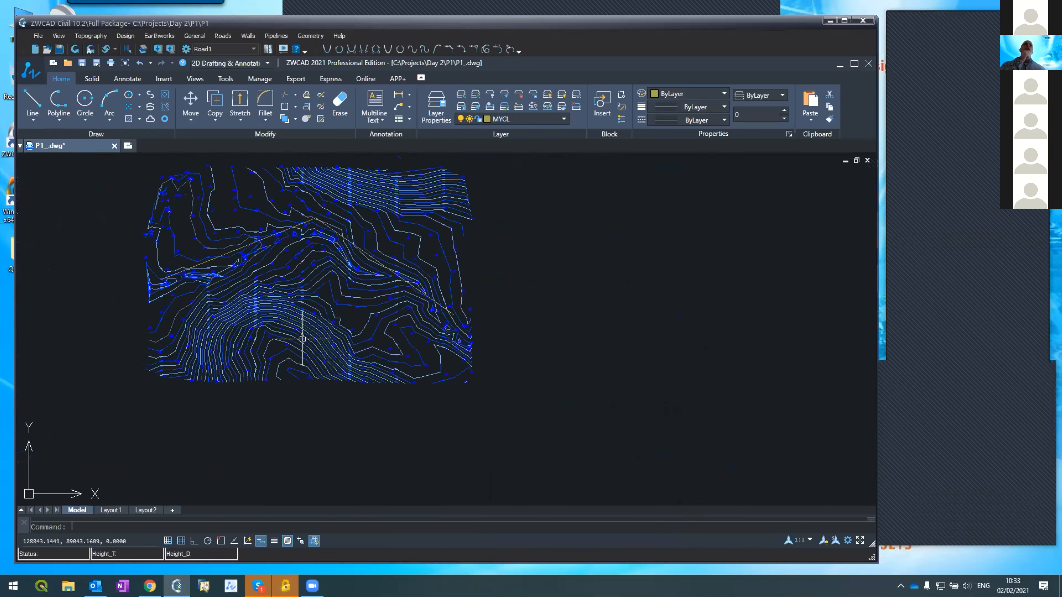
{"action": "scroll", "coordinate": [125, 234], "scroll_direction": "up", "scroll_amount": 5}
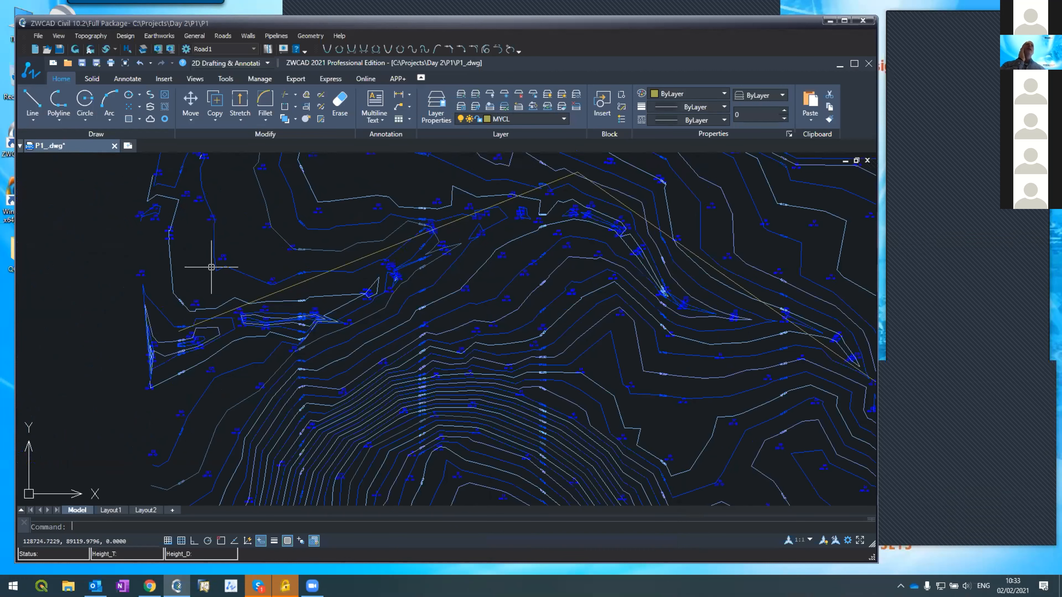
{"action": "scroll", "coordinate": [177, 360], "scroll_direction": "down", "scroll_amount": 5}
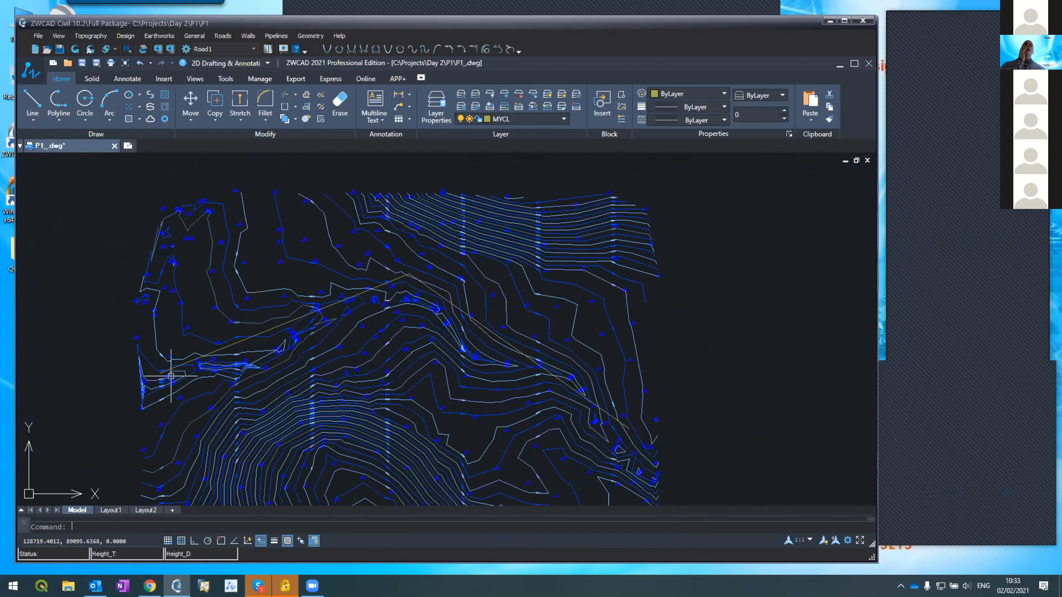
{"action": "scroll", "coordinate": [180, 354], "scroll_direction": "up", "scroll_amount": 5}
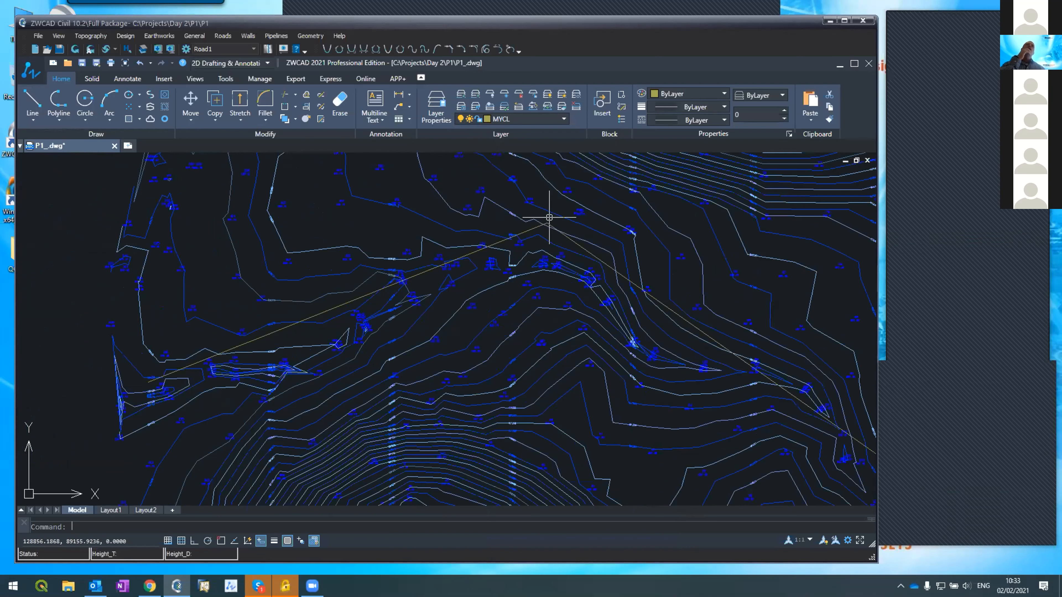
{"action": "scroll", "coordinate": [602, 355], "scroll_direction": "down", "scroll_amount": 2}
{"action": "scroll", "coordinate": [808, 393], "scroll_direction": "up", "scroll_amount": 2}
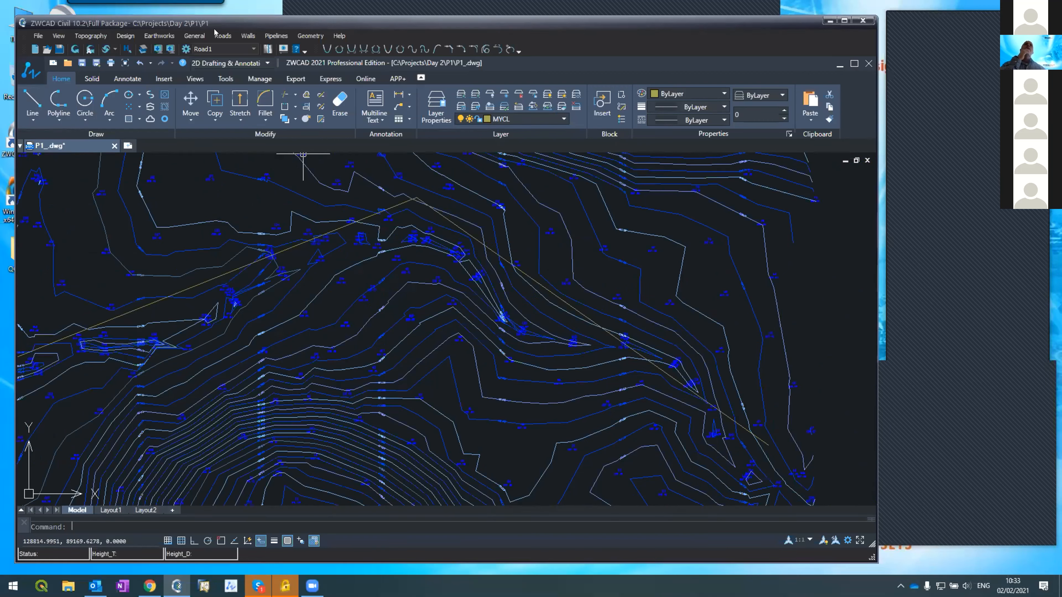
{"action": "left_click", "coordinate": [221, 35]}
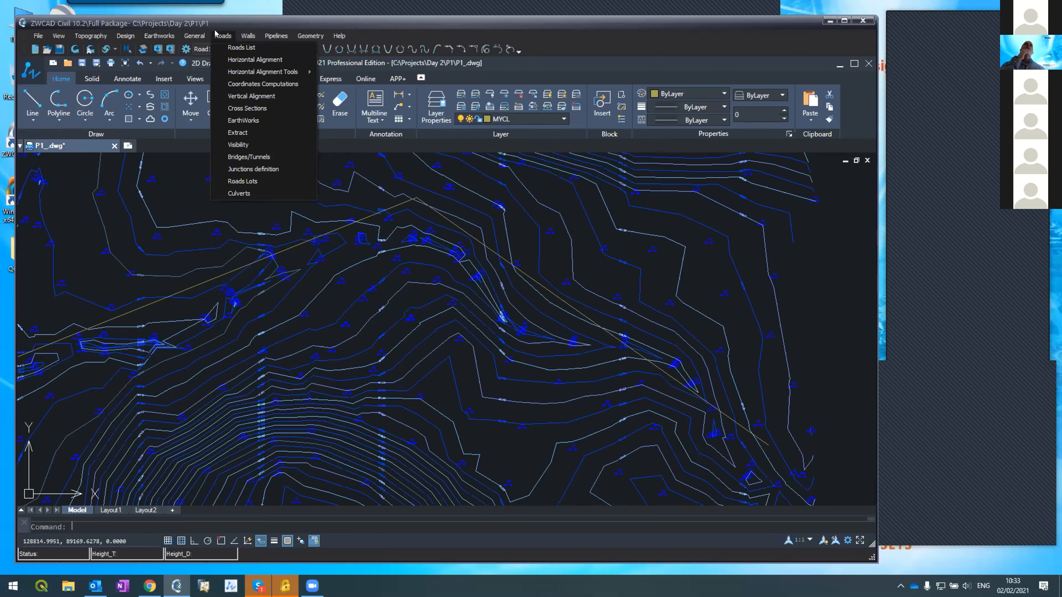
{"action": "left_click", "coordinate": [226, 60]}
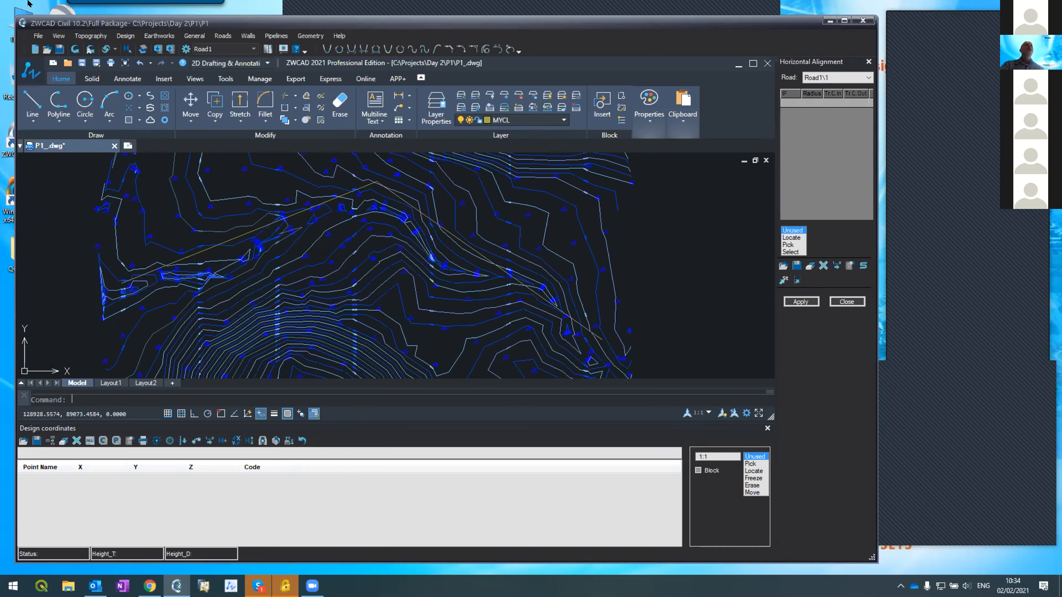
- View the topography coordinates list and return to the design coordinates list
{"action": "left_click", "coordinate": [81, 35]}
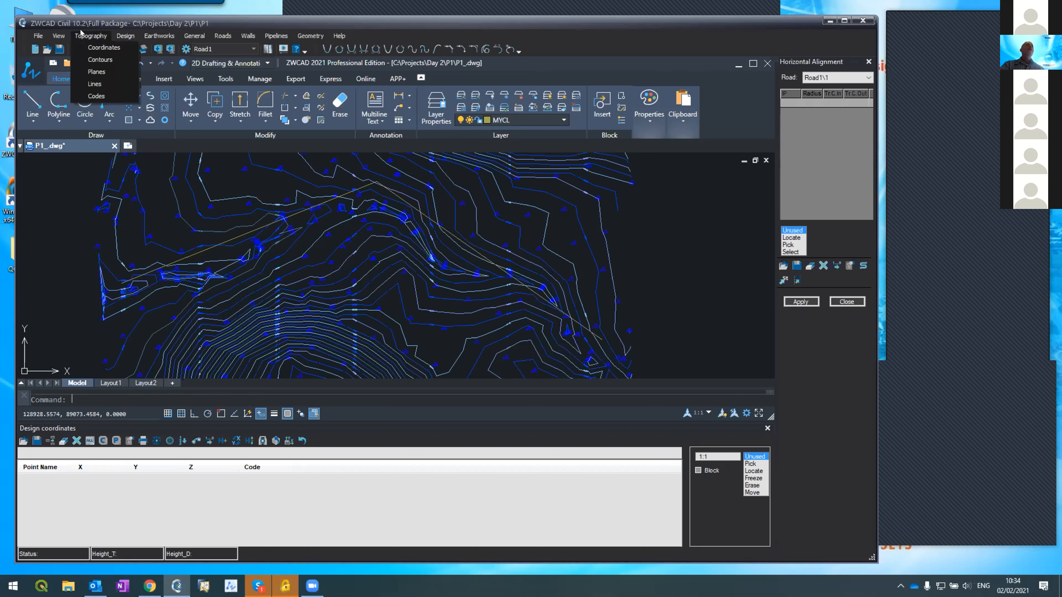
{"action": "left_click", "coordinate": [101, 47]}
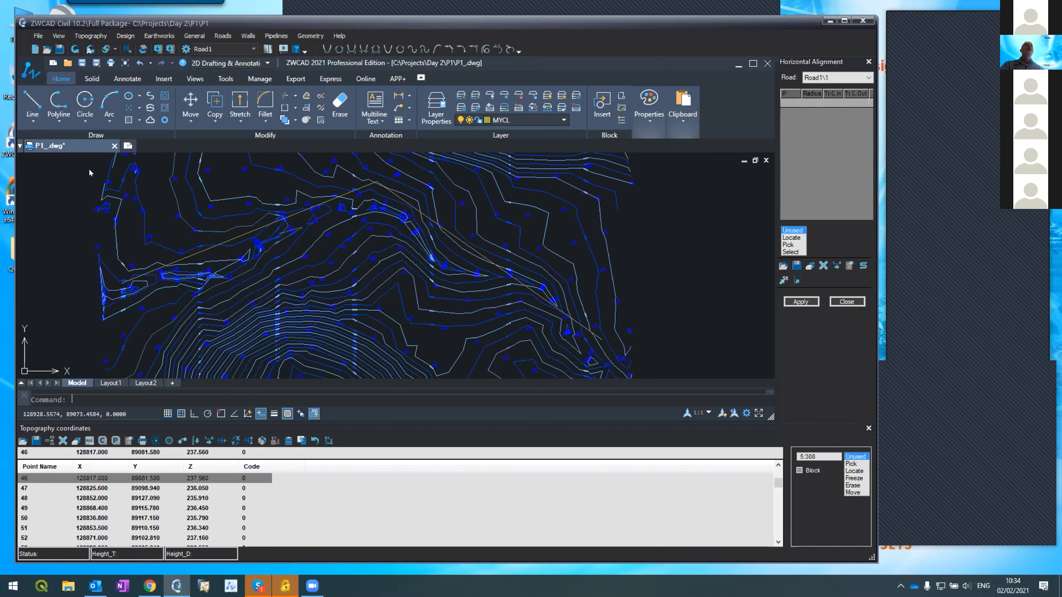
{"action": "left_click", "coordinate": [115, 37]}
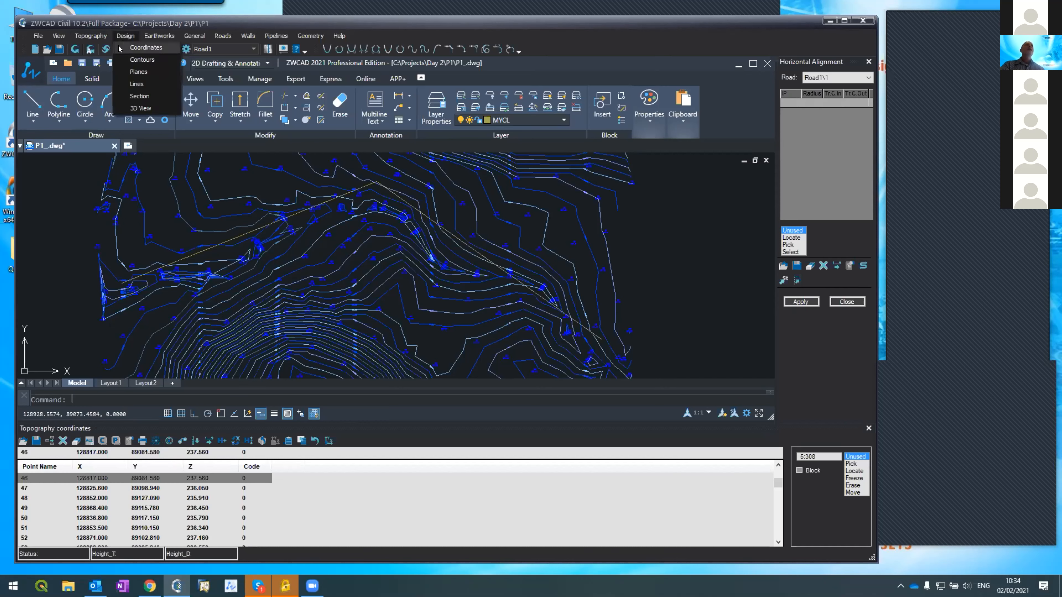
{"action": "key", "text": "Return"}
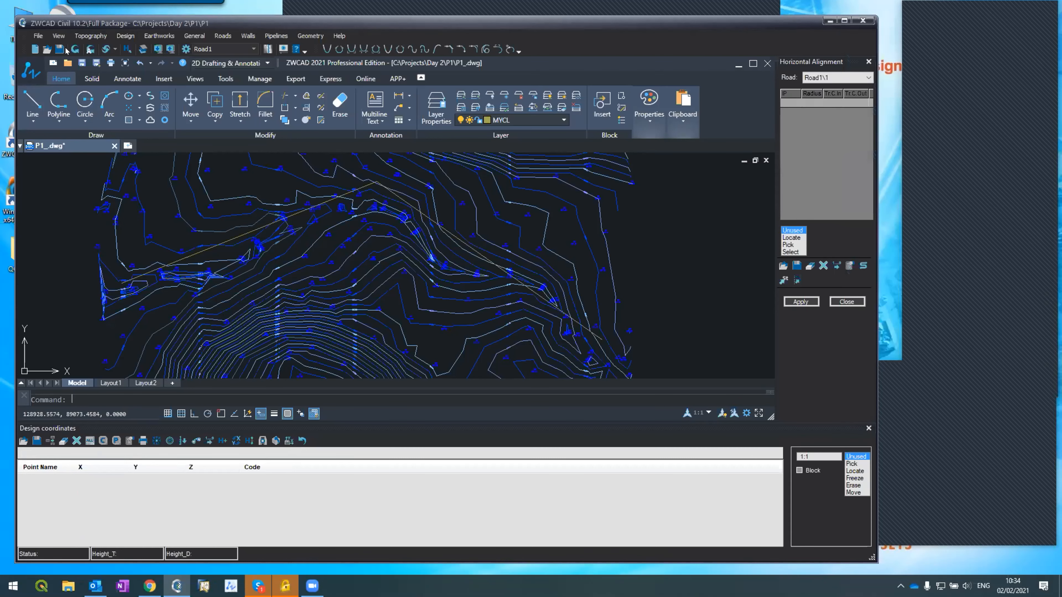
{"action": "left_click", "coordinate": [91, 34]}
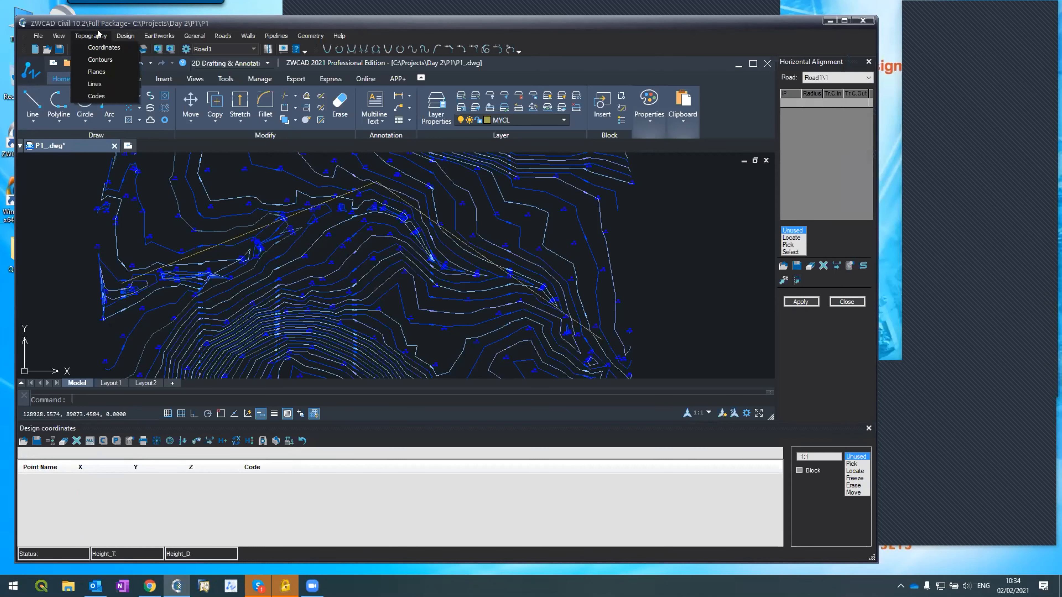
{"action": "left_click", "coordinate": [433, 271]}
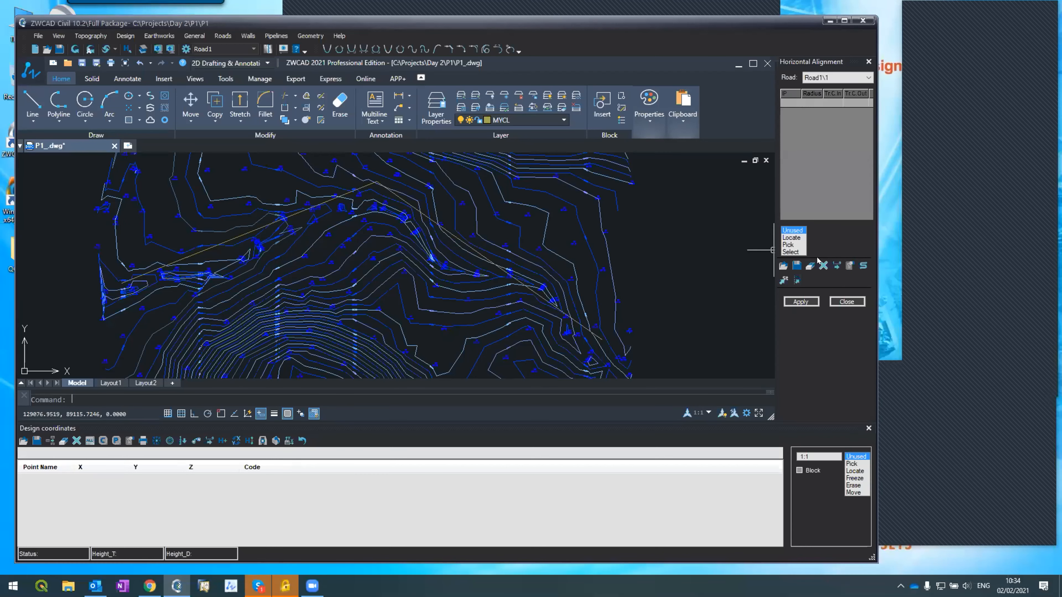
- Define the horizontal alignment of Road1\1 by selecting the drawn polyline with the Polyline option
{"action": "left_click", "coordinate": [790, 252]}
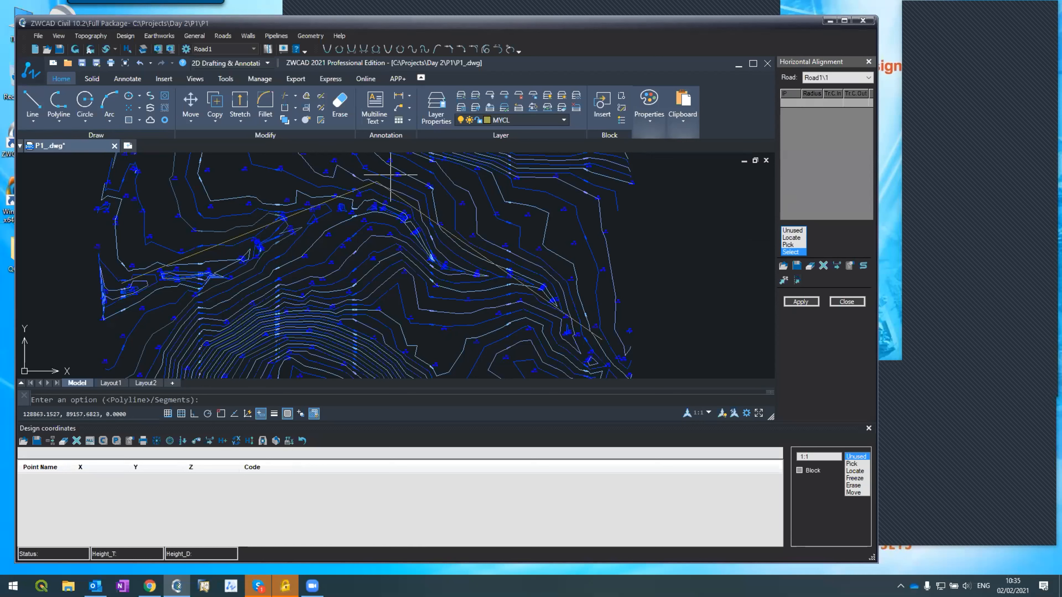
{"action": "key", "text": "Return"}
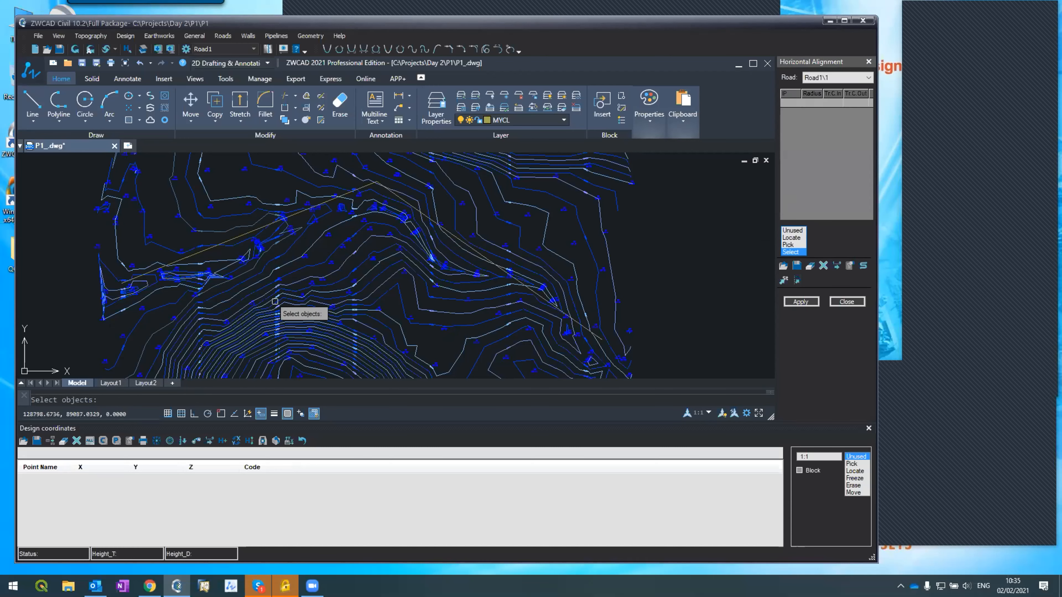
{"action": "scroll", "coordinate": [261, 232], "scroll_direction": "up", "scroll_amount": 3}
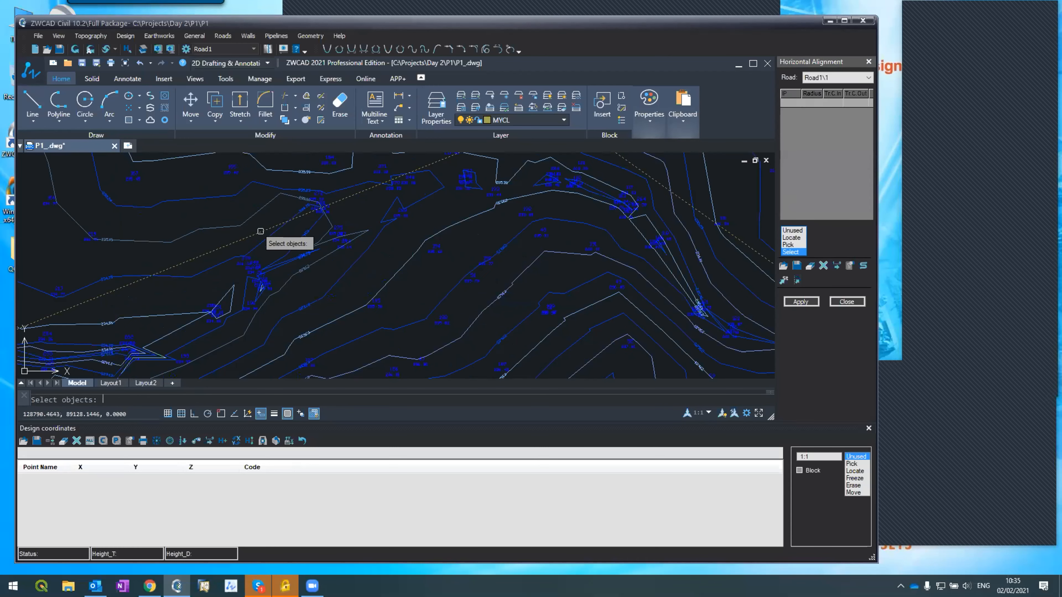
{"action": "left_click", "coordinate": [291, 257]}
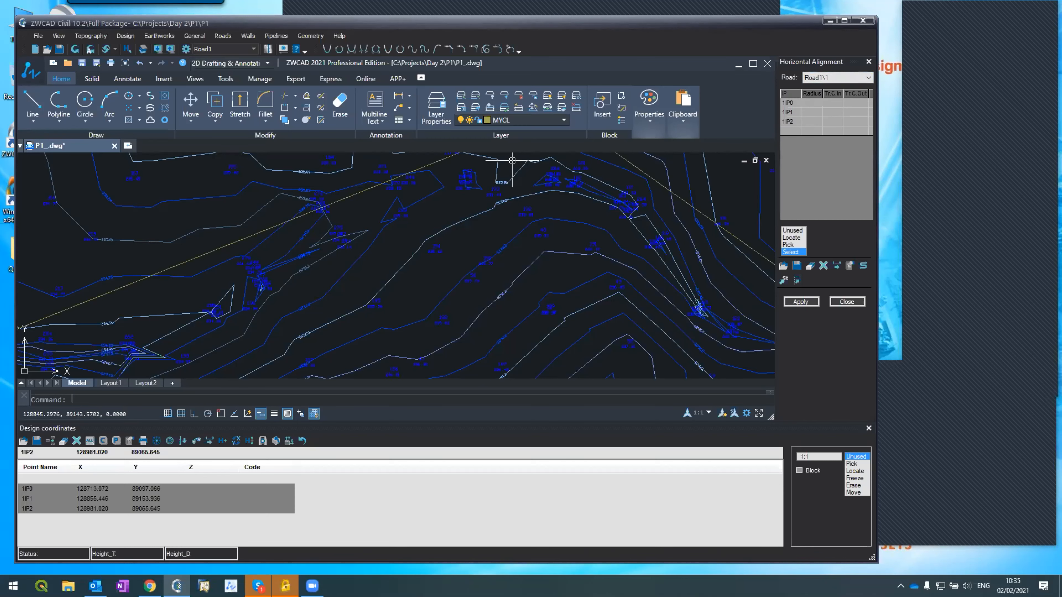
- Inspect the alignment polyline in the drawing and select its start point 1IP0 in the design coordinates
{"action": "scroll", "coordinate": [526, 301], "scroll_direction": "down", "scroll_amount": 3}
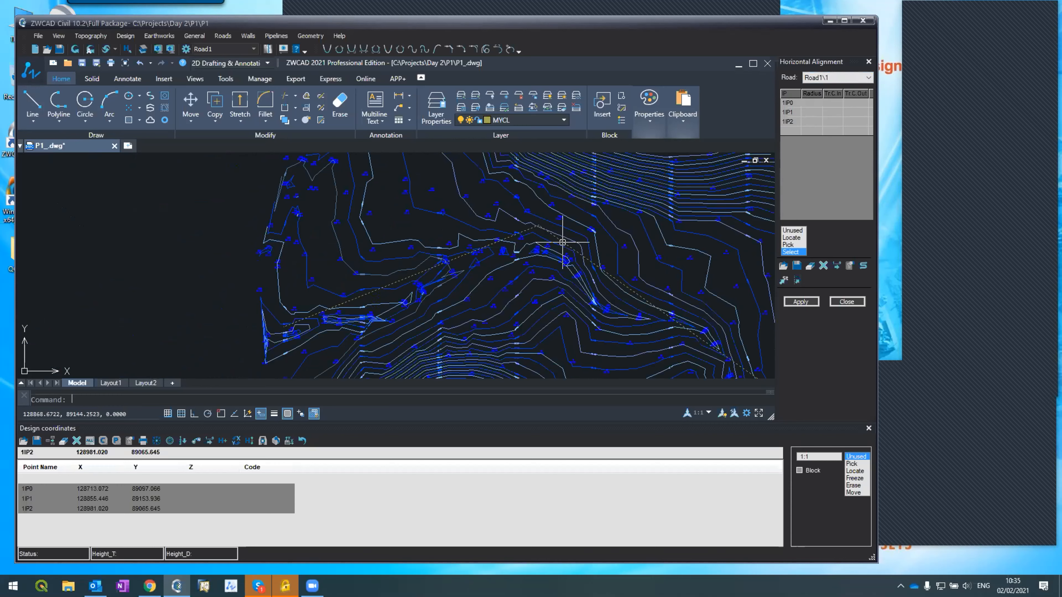
{"action": "scroll", "coordinate": [684, 318], "scroll_direction": "down", "scroll_amount": 3}
{"action": "scroll", "coordinate": [712, 350], "scroll_direction": "up", "scroll_amount": 4}
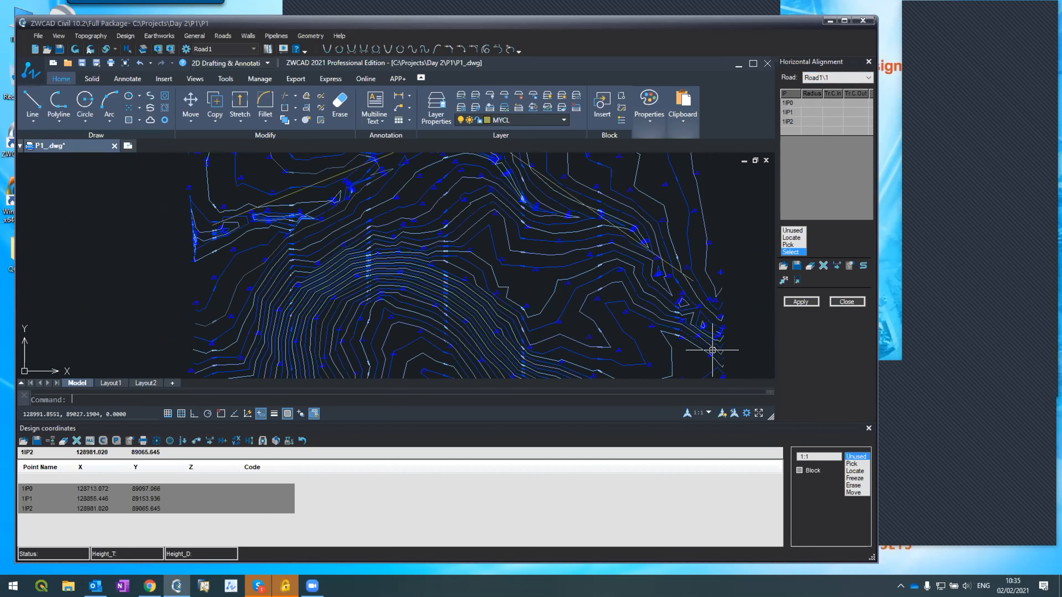
{"action": "scroll", "coordinate": [694, 305], "scroll_direction": "down", "scroll_amount": 4}
{"action": "scroll", "coordinate": [603, 251], "scroll_direction": "up", "scroll_amount": 5}
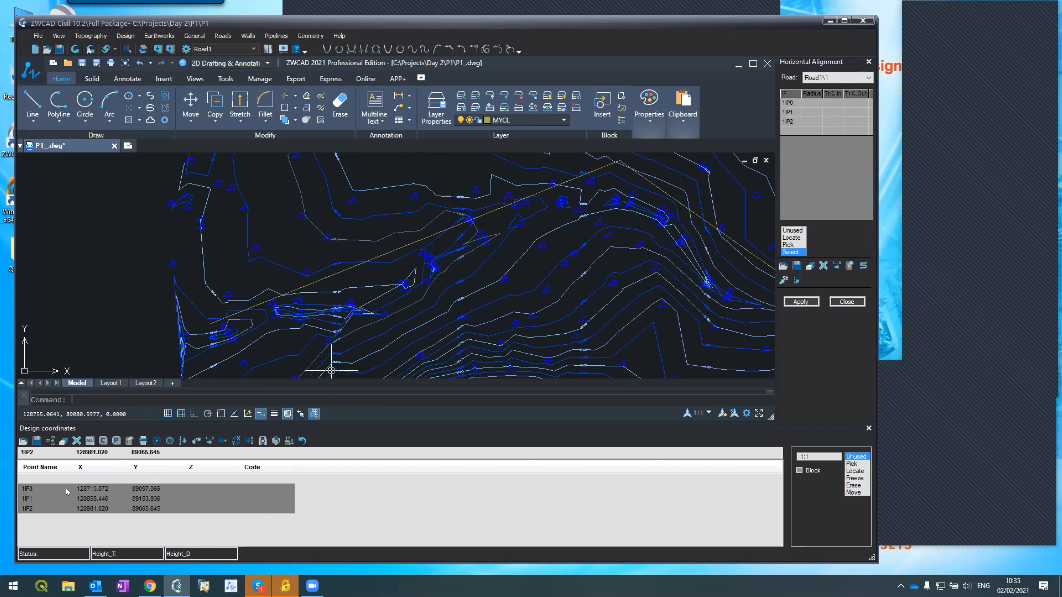
{"action": "left_click", "coordinate": [55, 489]}
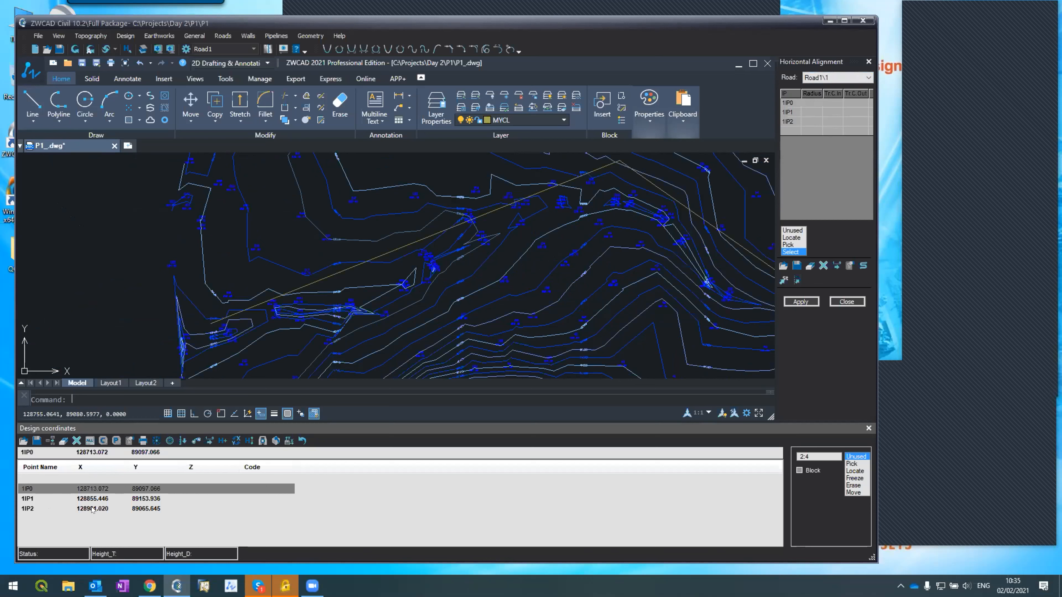
- Apply the horizontal alignment of Road1\1 and build its layout drawing, keeping the interval of 2
{"action": "left_click", "coordinate": [808, 300]}
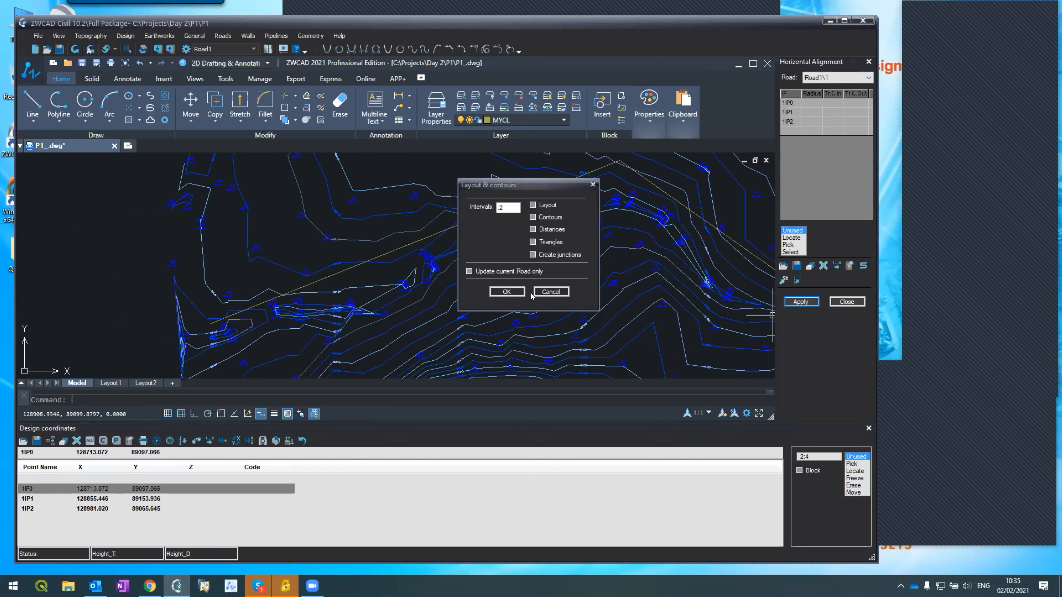
{"action": "left_click", "coordinate": [507, 291]}
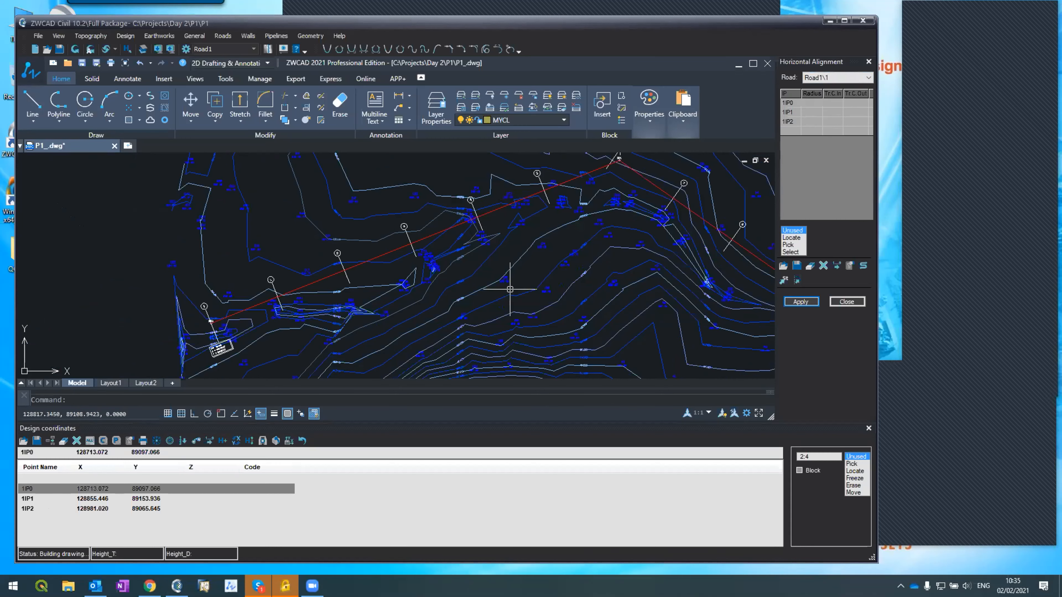
{"action": "scroll", "coordinate": [391, 228], "scroll_direction": "down", "scroll_amount": 2}
{"action": "scroll", "coordinate": [390, 234], "scroll_direction": "up", "scroll_amount": 2}
{"action": "scroll", "coordinate": [389, 241], "scroll_direction": "down", "scroll_amount": 4}
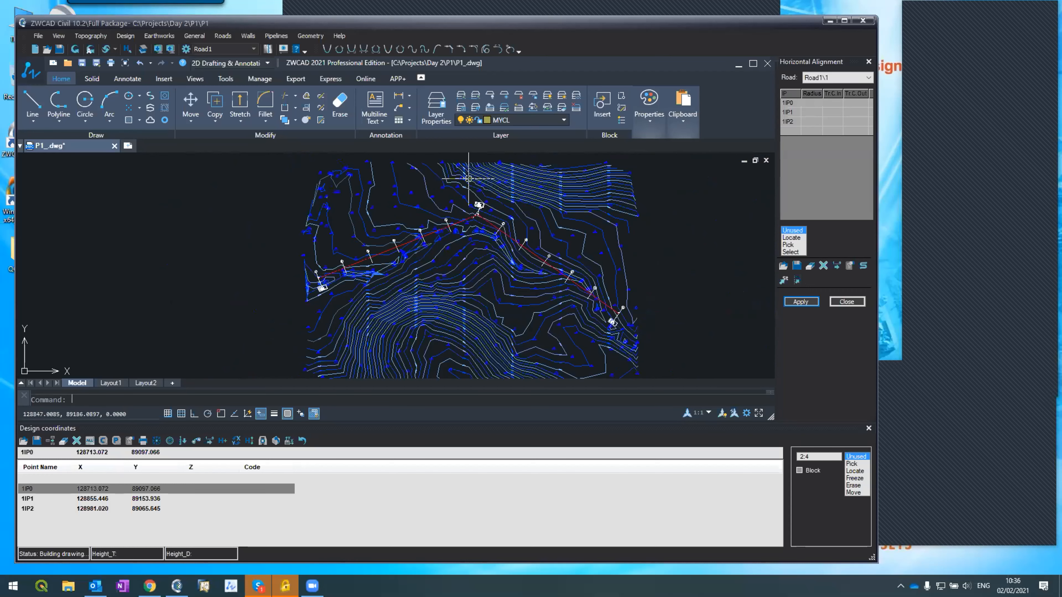
- Inspect the generated Road1 layout, including the 1IP1 label, both alignment ends and the numbered cross-section marks
{"action": "scroll", "coordinate": [476, 201], "scroll_direction": "up", "scroll_amount": 8}
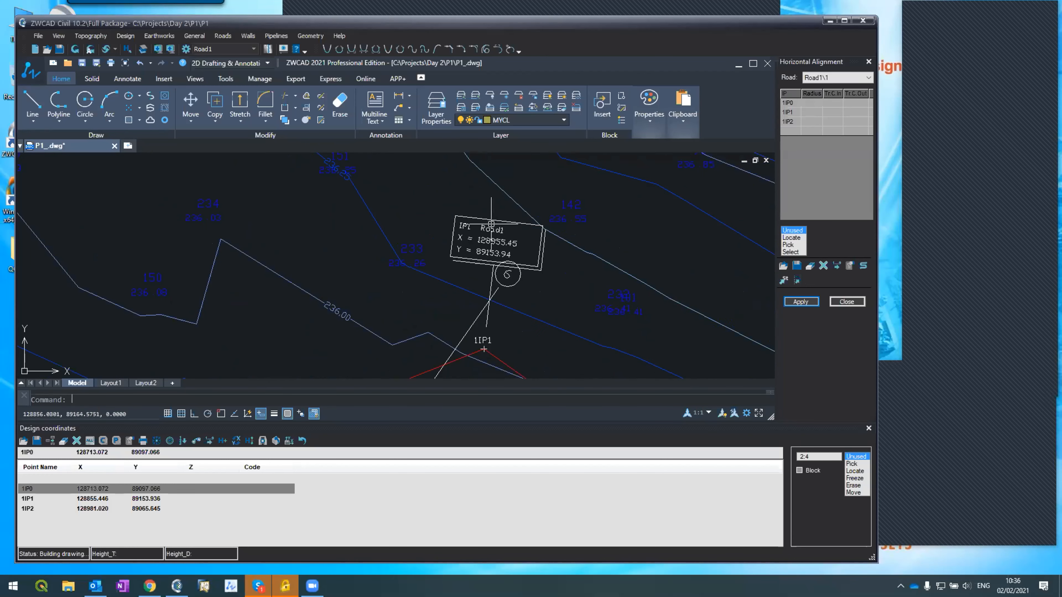
{"action": "scroll", "coordinate": [477, 241], "scroll_direction": "down", "scroll_amount": 6}
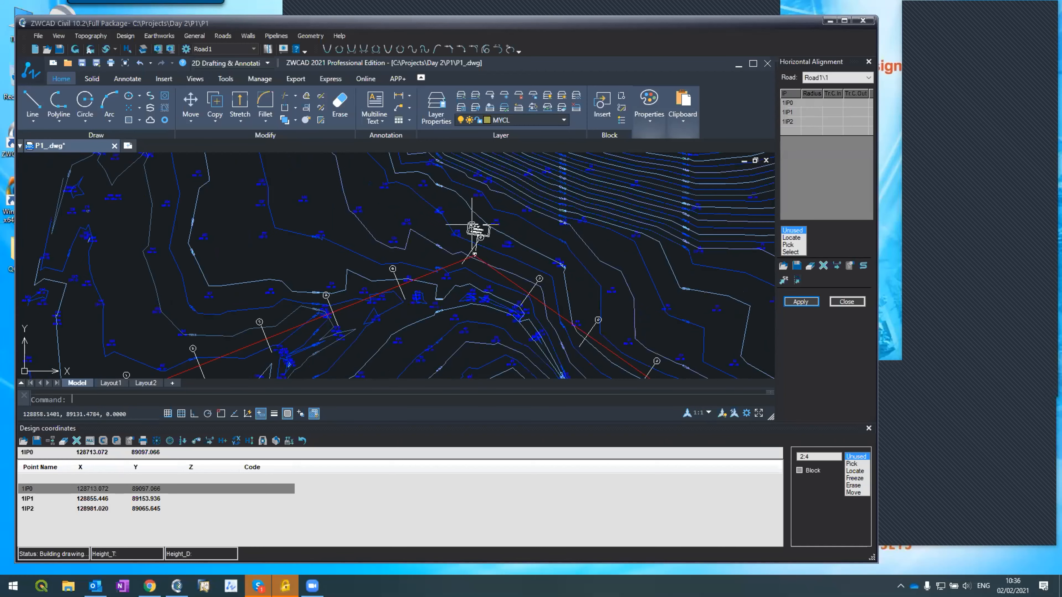
{"action": "scroll", "coordinate": [317, 309], "scroll_direction": "up", "scroll_amount": 6}
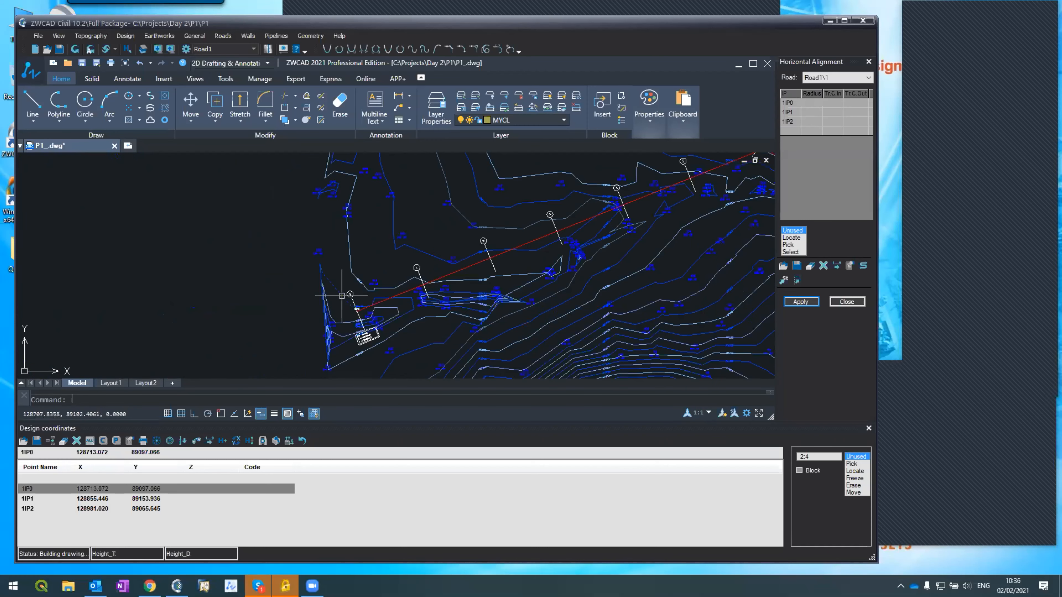
{"action": "scroll", "coordinate": [362, 337], "scroll_direction": "down", "scroll_amount": 6}
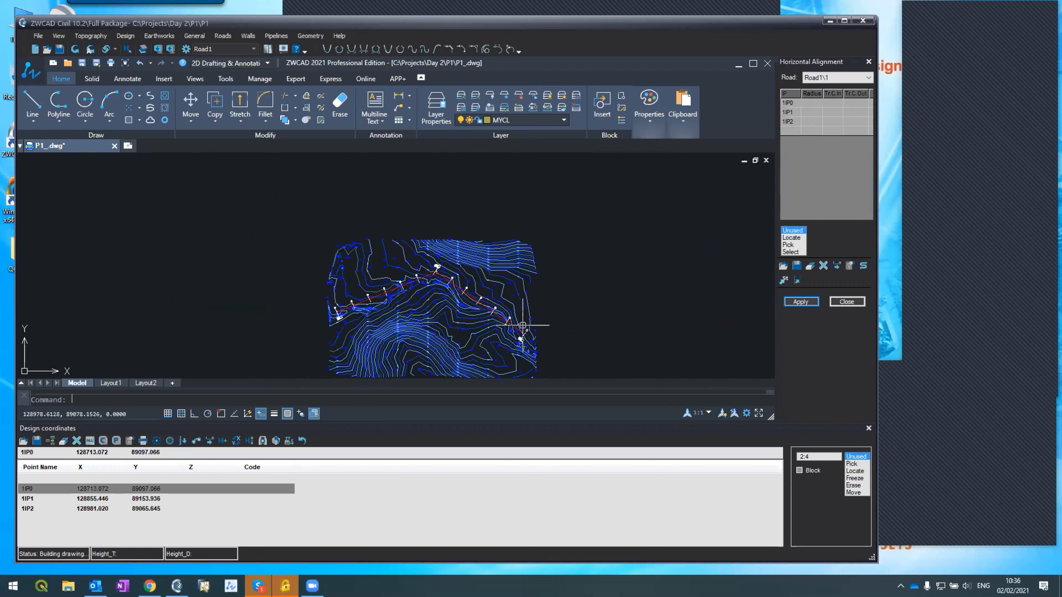
{"action": "scroll", "coordinate": [530, 345], "scroll_direction": "up", "scroll_amount": 6}
{"action": "scroll", "coordinate": [530, 345], "scroll_direction": "up", "scroll_amount": 3}
{"action": "scroll", "coordinate": [534, 328], "scroll_direction": "down", "scroll_amount": 1}
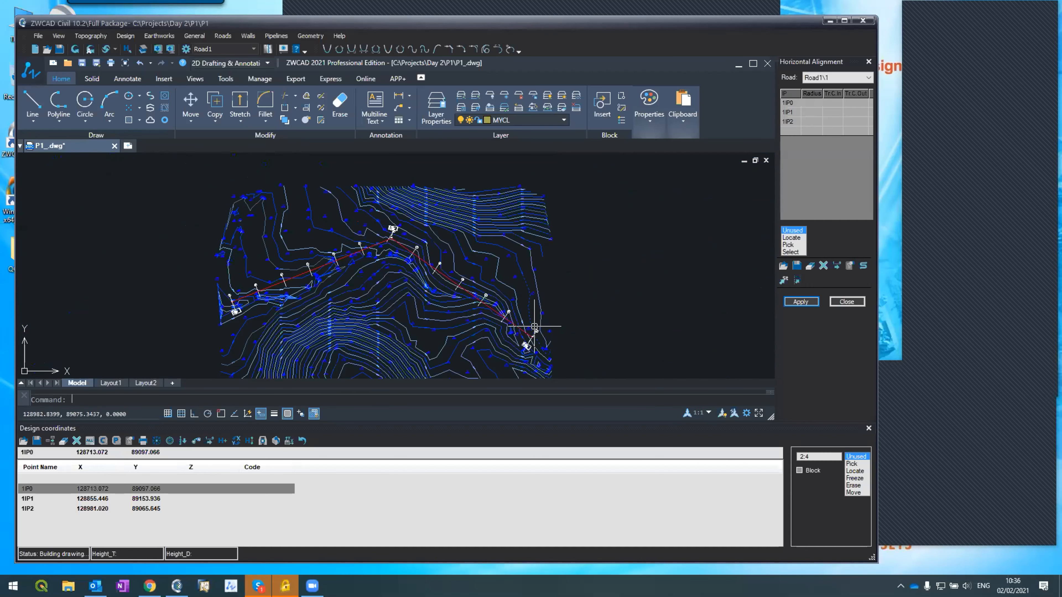
{"action": "scroll", "coordinate": [344, 254], "scroll_direction": "up", "scroll_amount": 3}
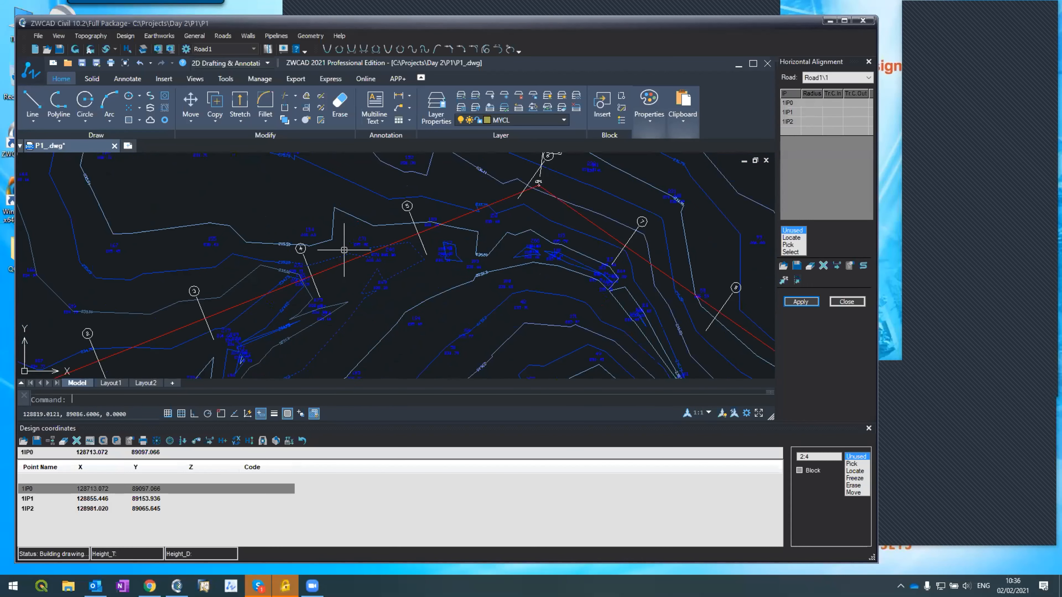
{"action": "scroll", "coordinate": [344, 250], "scroll_direction": "up", "scroll_amount": 3}
{"action": "scroll", "coordinate": [320, 236], "scroll_direction": "down", "scroll_amount": 5}
{"action": "scroll", "coordinate": [234, 251], "scroll_direction": "up", "scroll_amount": 2}
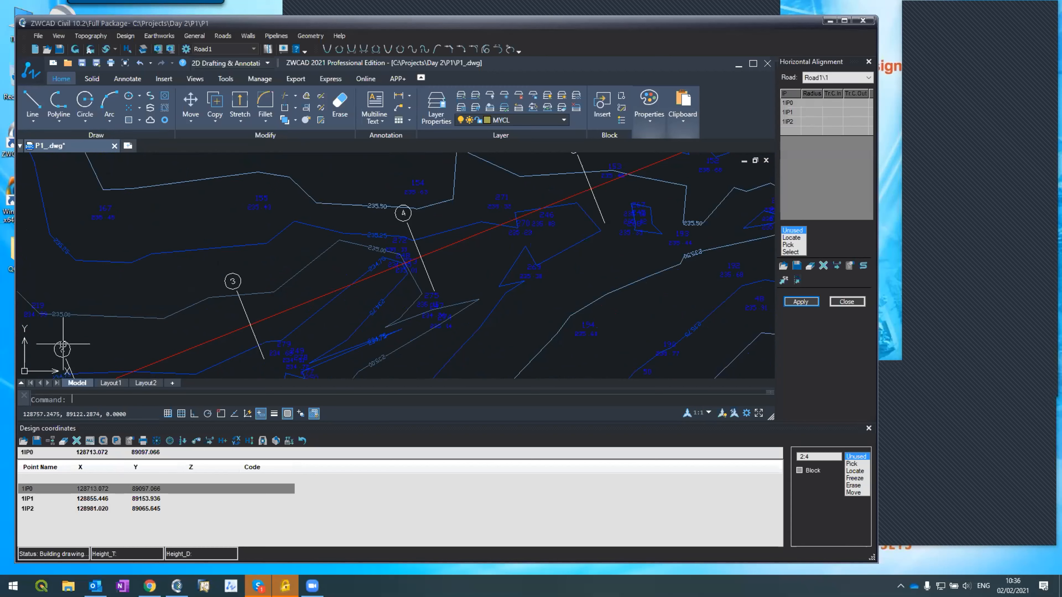
{"action": "scroll", "coordinate": [408, 207], "scroll_direction": "down", "scroll_amount": 2}
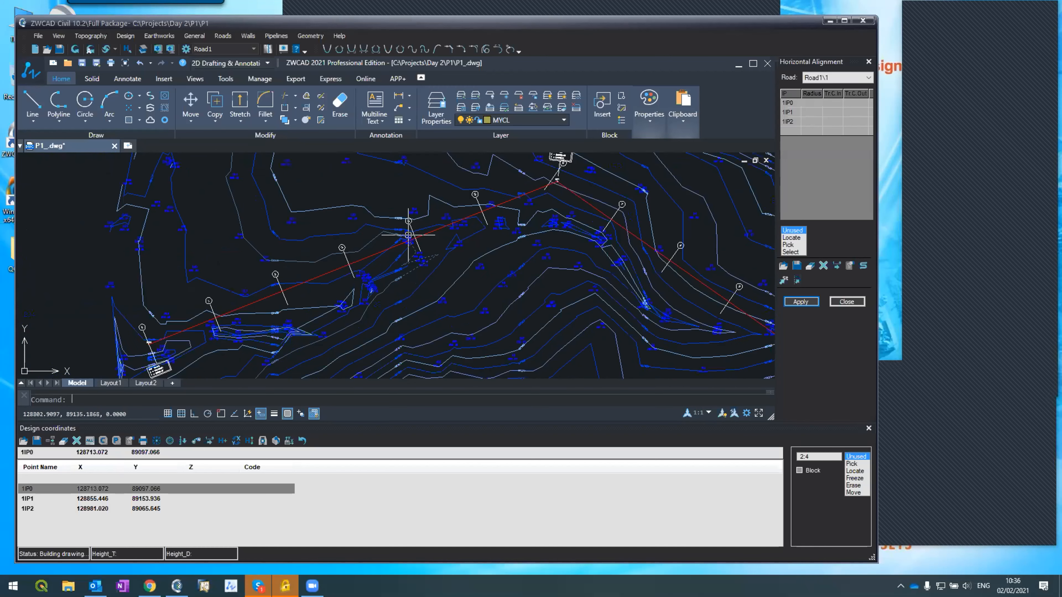
- Measure the distance along the alignment between cross sections 4 and 5
{"action": "scroll", "coordinate": [498, 170], "scroll_direction": "up", "scroll_amount": 4}
{"action": "scroll", "coordinate": [417, 211], "scroll_direction": "down", "scroll_amount": 3}
{"action": "scroll", "coordinate": [360, 291], "scroll_direction": "up", "scroll_amount": 2}
{"action": "type", "text": "l"}
{"action": "key", "text": "Return"}
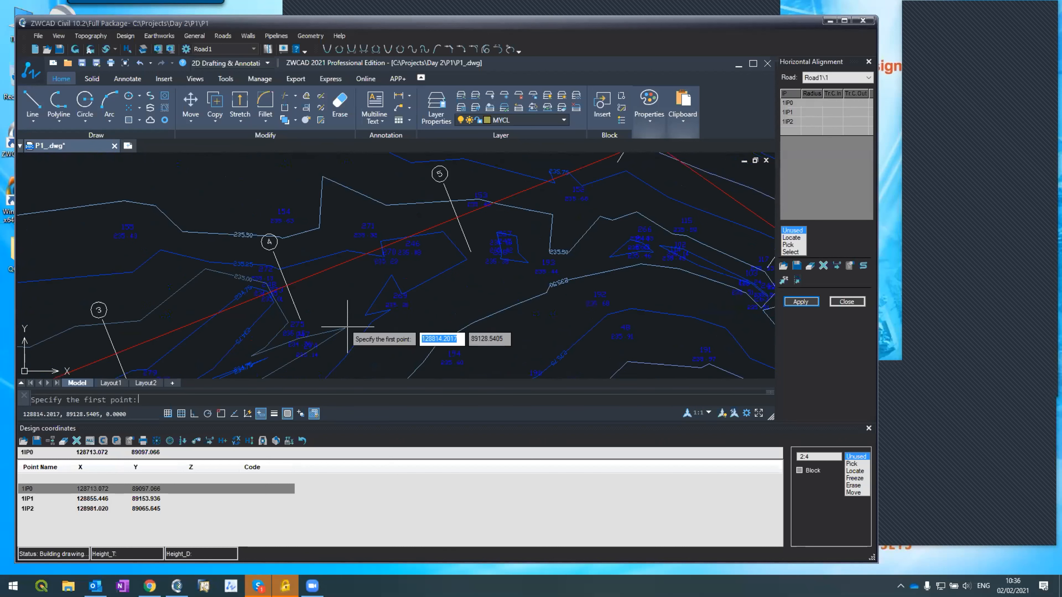
{"action": "left_click", "coordinate": [285, 286]}
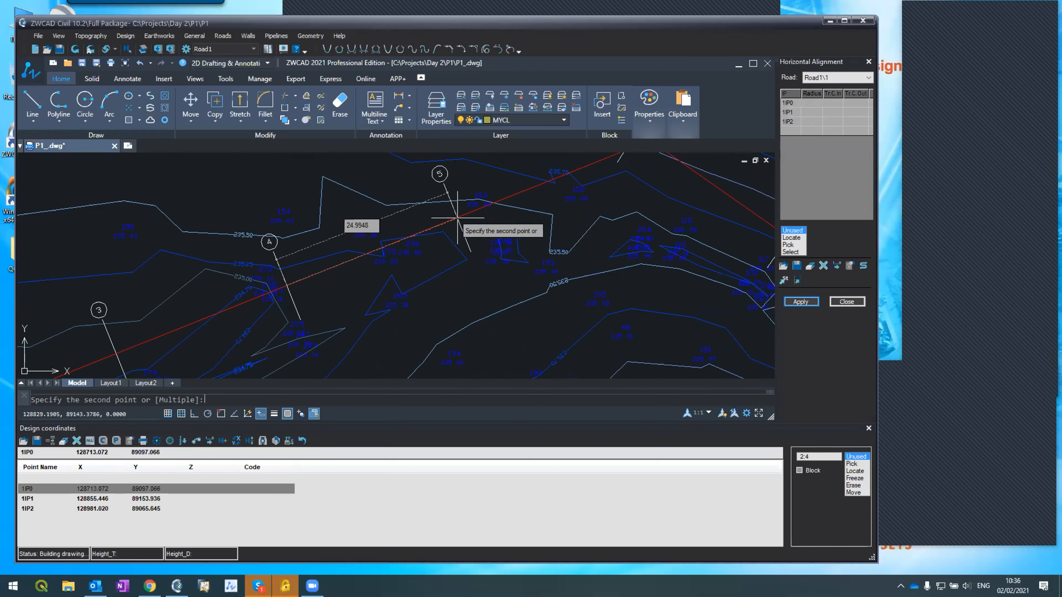
{"action": "left_click", "coordinate": [515, 304]}
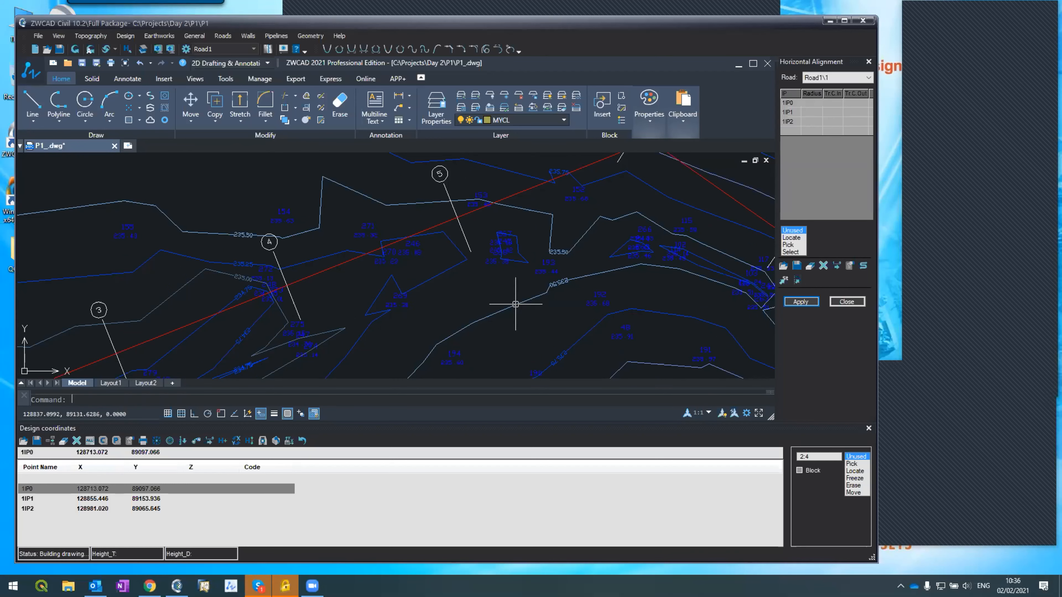
- Set the sections format to Format2 in the Roads horizontal alignment options, keeping 25 as the distance between sections
{"action": "scroll", "coordinate": [497, 303], "scroll_direction": "down", "scroll_amount": 2}
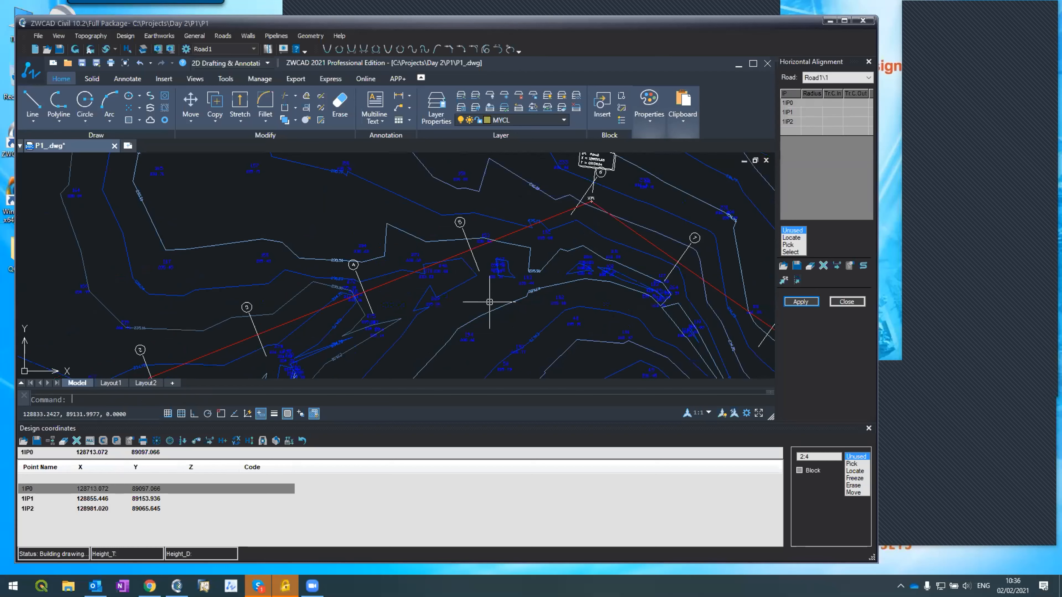
{"action": "scroll", "coordinate": [489, 302], "scroll_direction": "down", "scroll_amount": 2}
{"action": "scroll", "coordinate": [488, 302], "scroll_direction": "up", "scroll_amount": 2}
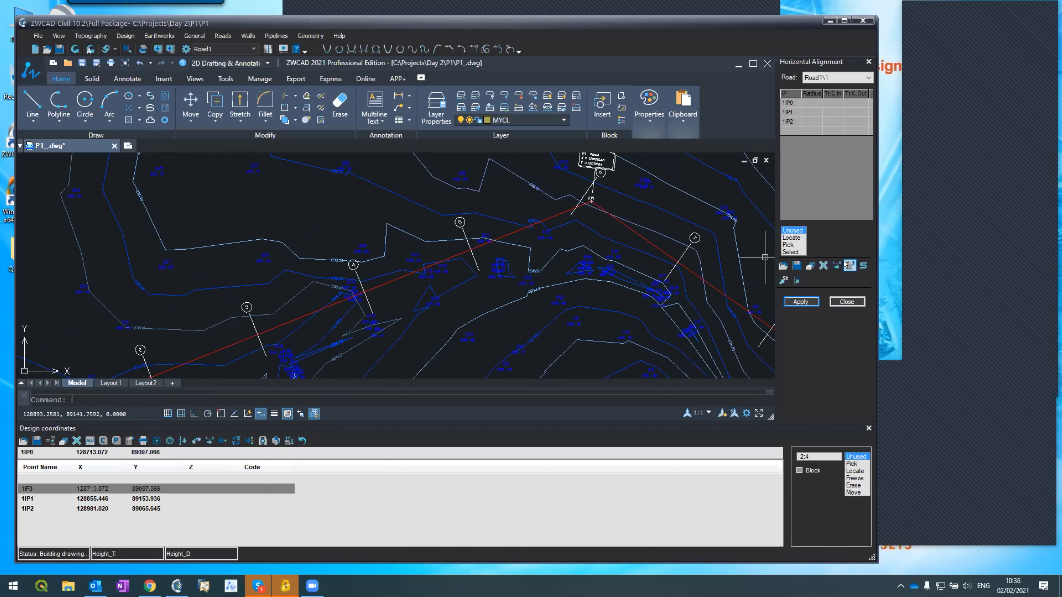
{"action": "left_click", "coordinate": [845, 269]}
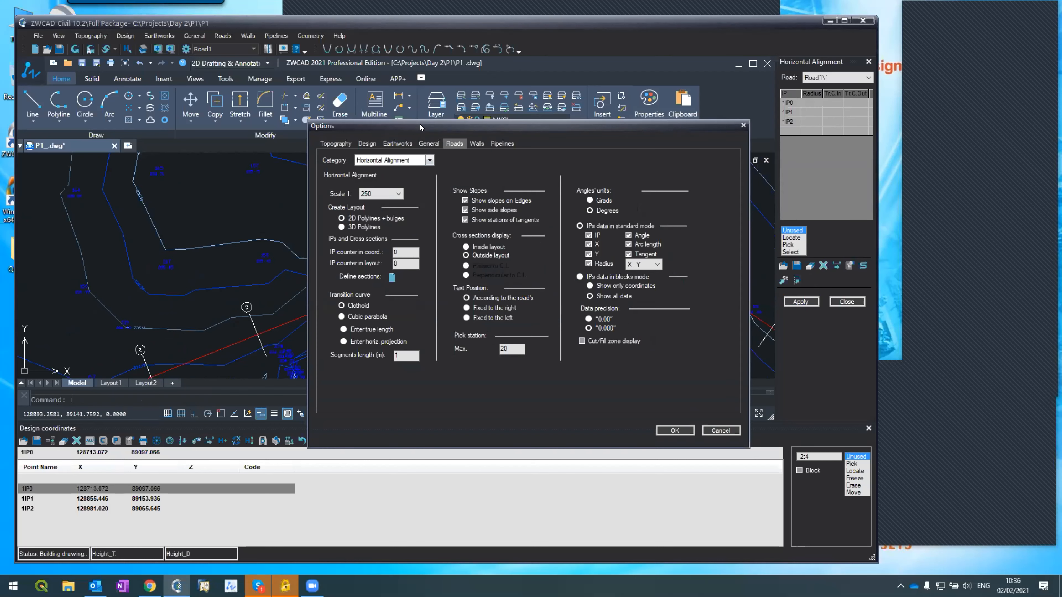
{"action": "left_click_drag", "start_coordinate": [425, 127], "coordinate": [593, 171]}
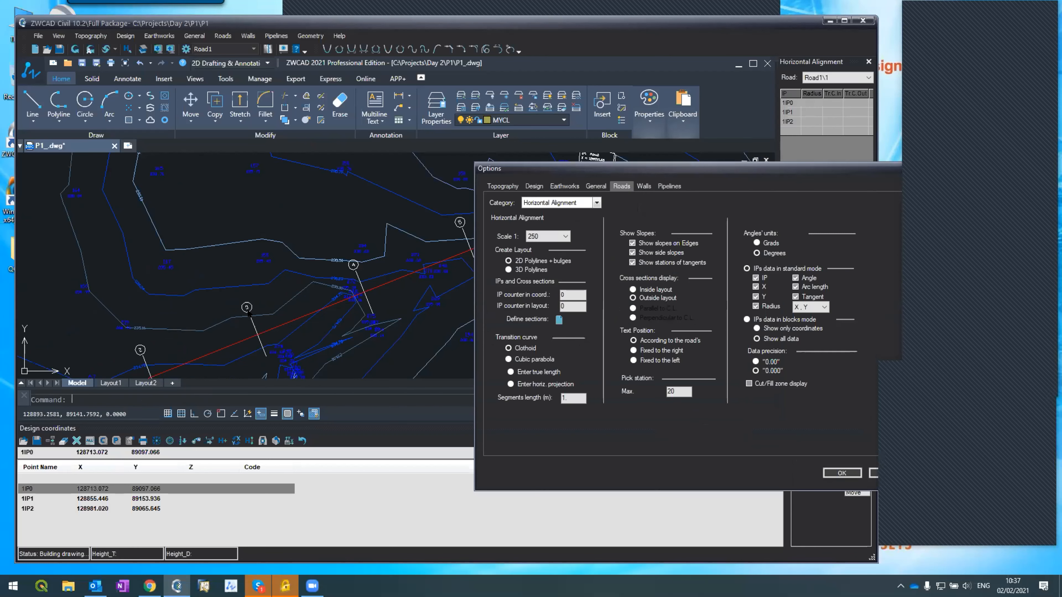
{"action": "left_click", "coordinate": [558, 320]}
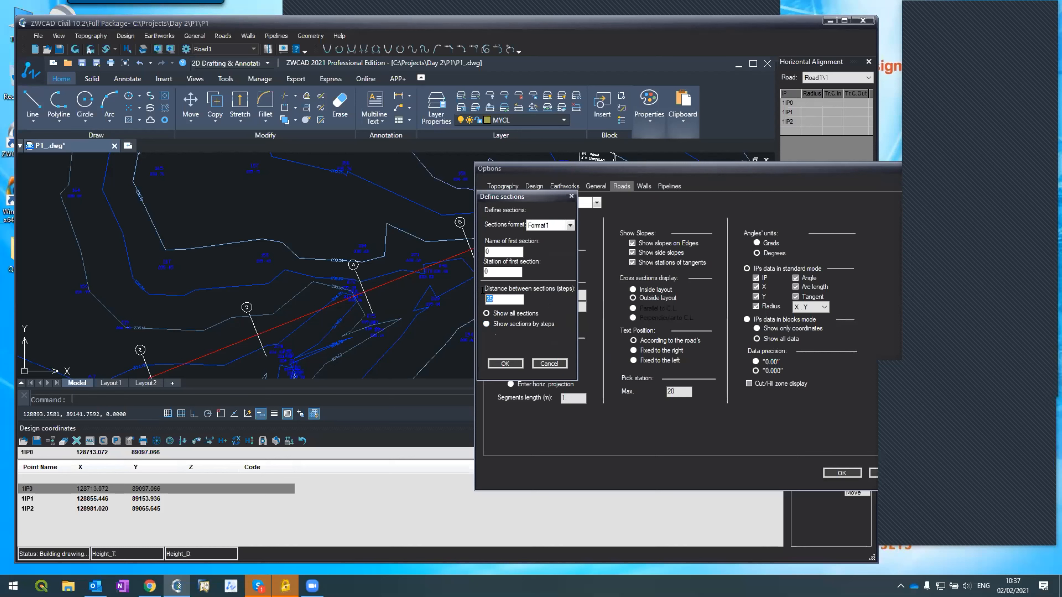
{"action": "left_click", "coordinate": [536, 226]}
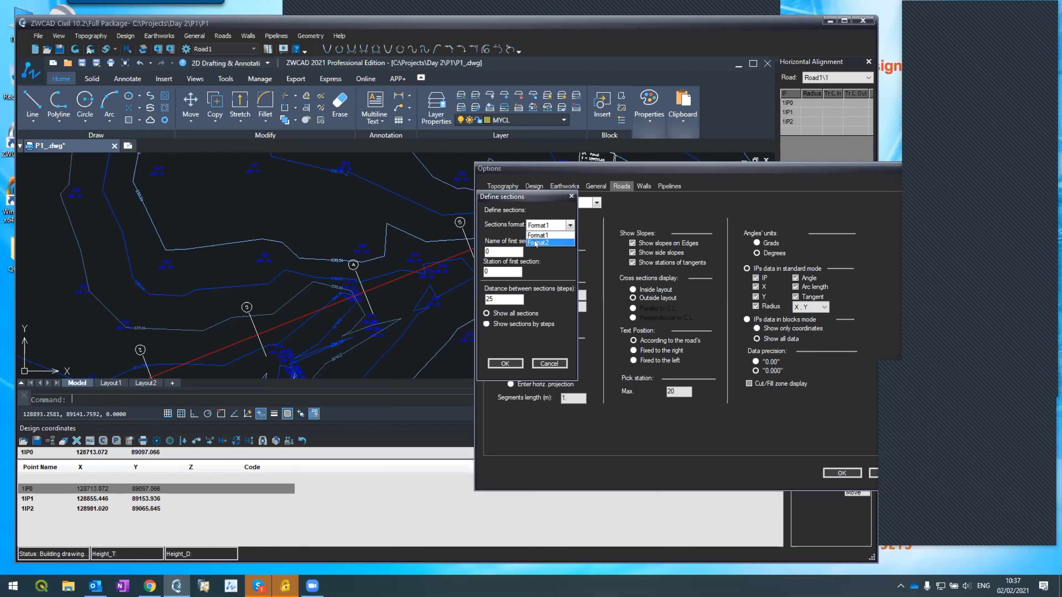
{"action": "left_click", "coordinate": [536, 243]}
{"action": "left_click", "coordinate": [501, 365]}
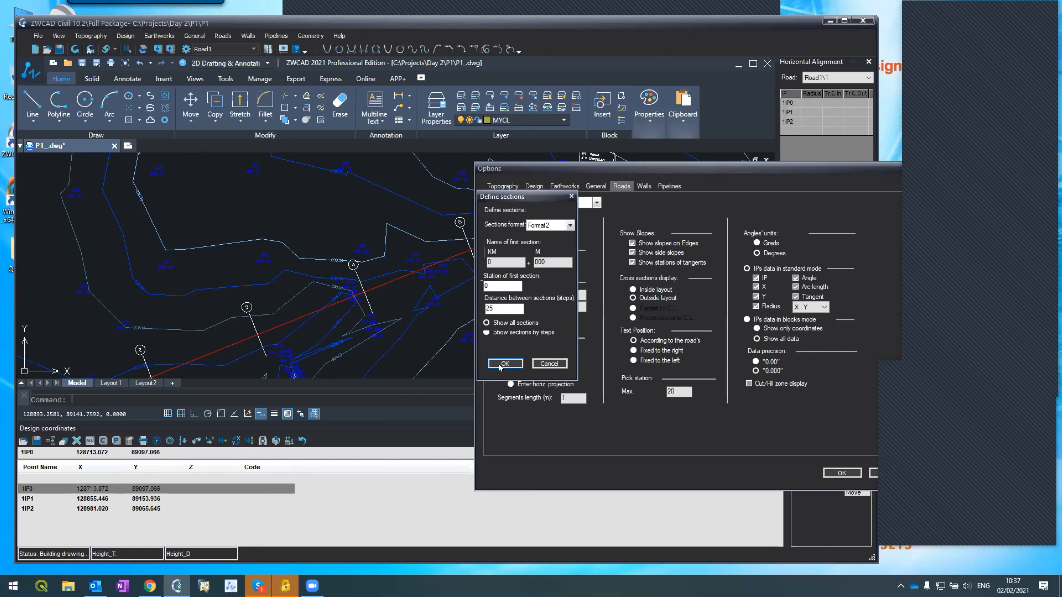
{"action": "left_click", "coordinate": [837, 471]}
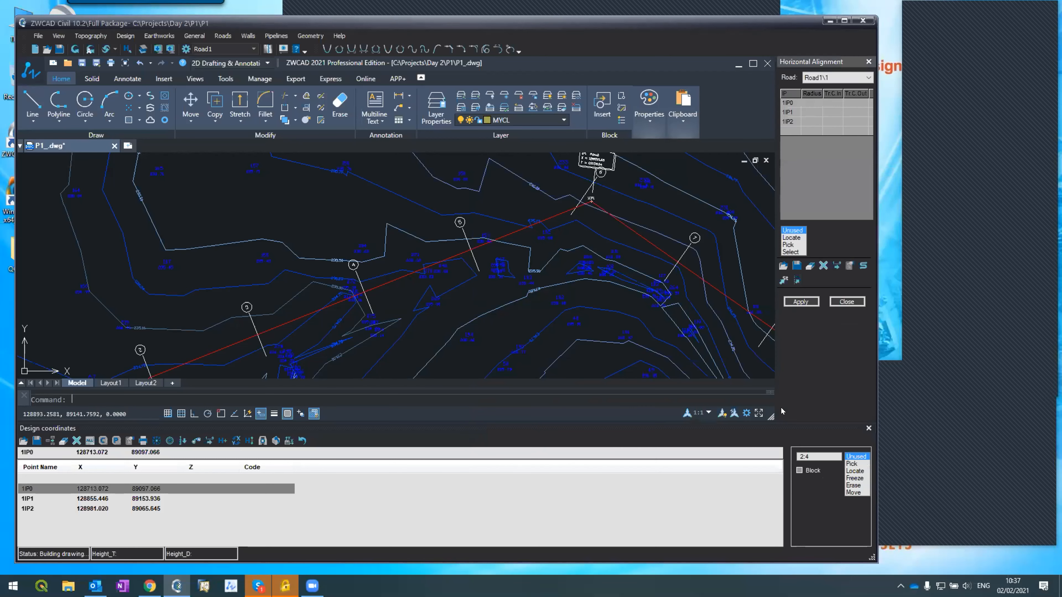
- Reapply the Road1\1 alignment to redraw its layout with the Format2 section names
{"action": "left_click", "coordinate": [804, 299]}
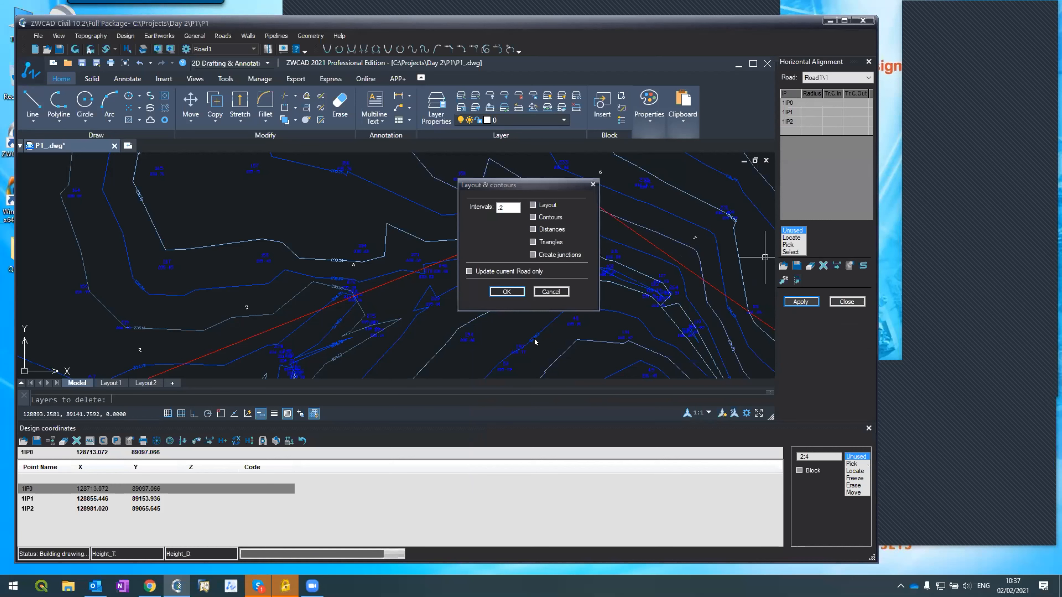
{"action": "scroll", "coordinate": [408, 214], "scroll_direction": "up", "scroll_amount": 3}
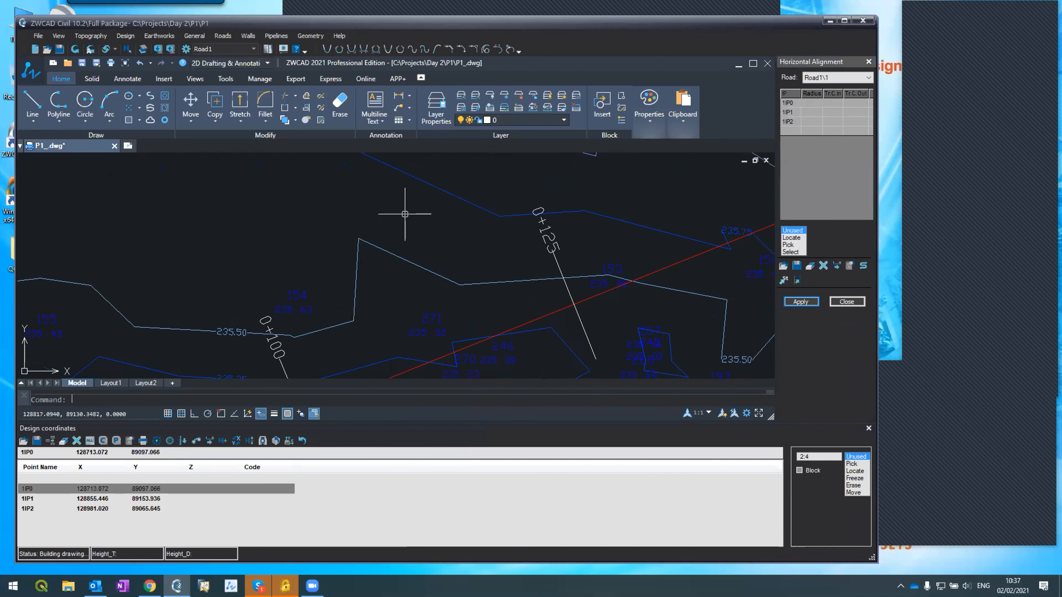
- Examine the station labels along the whole alignment and the intersection point label at 1IP1
{"action": "scroll", "coordinate": [409, 214], "scroll_direction": "down", "scroll_amount": 5}
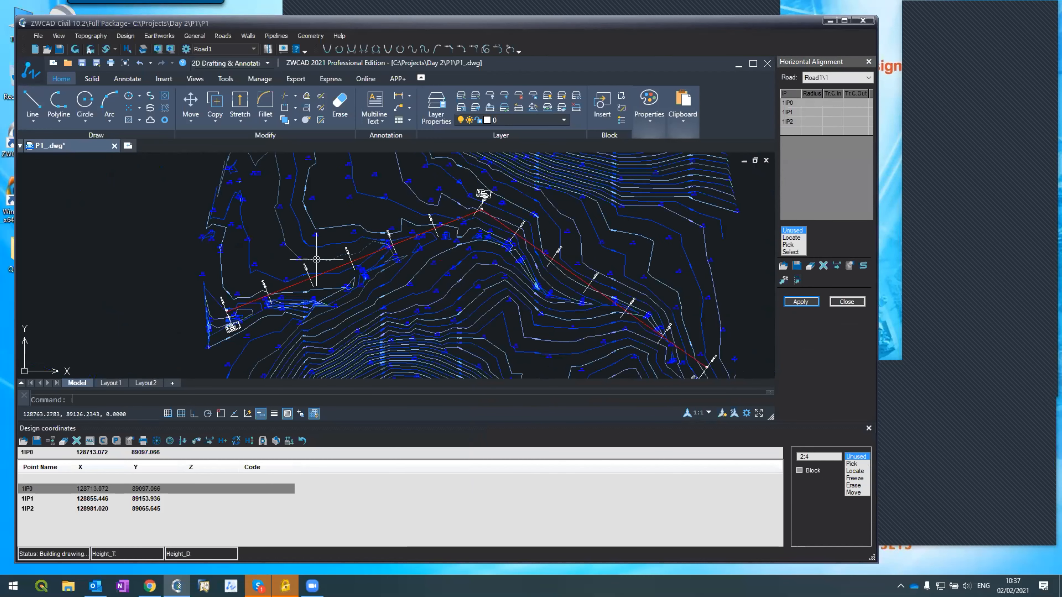
{"action": "scroll", "coordinate": [316, 258], "scroll_direction": "up", "scroll_amount": 5}
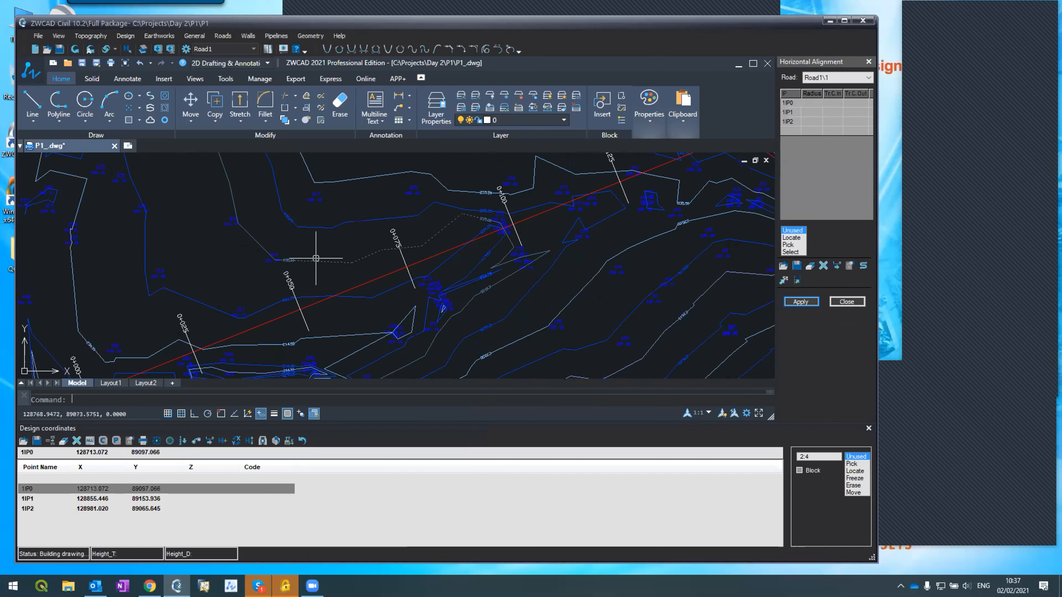
{"action": "scroll", "coordinate": [316, 258], "scroll_direction": "down", "scroll_amount": 5}
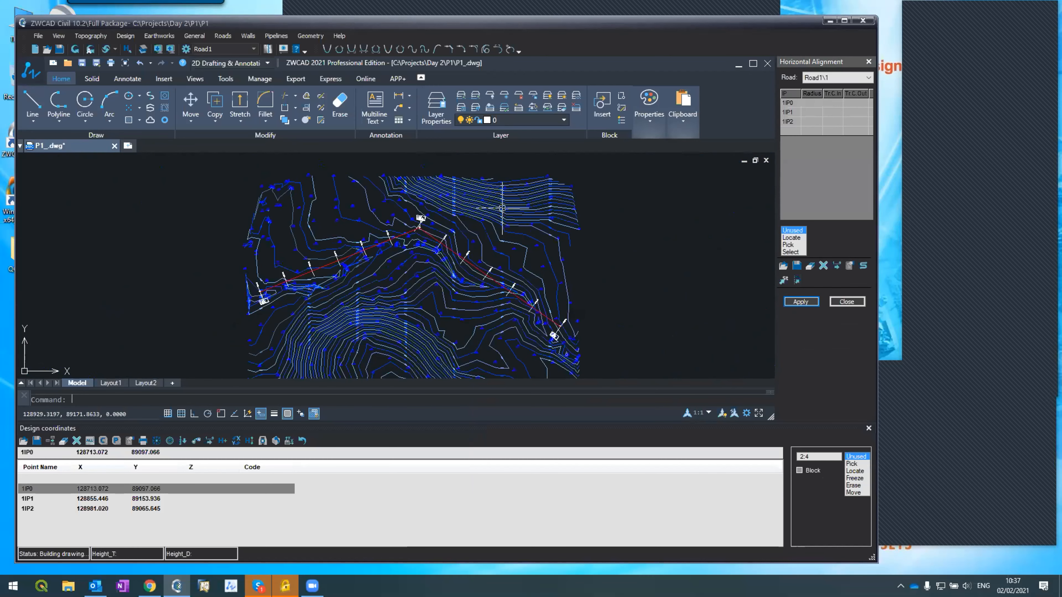
{"action": "scroll", "coordinate": [488, 220], "scroll_direction": "up", "scroll_amount": 4}
{"action": "scroll", "coordinate": [389, 249], "scroll_direction": "down", "scroll_amount": 2}
{"action": "scroll", "coordinate": [387, 246], "scroll_direction": "up", "scroll_amount": 2}
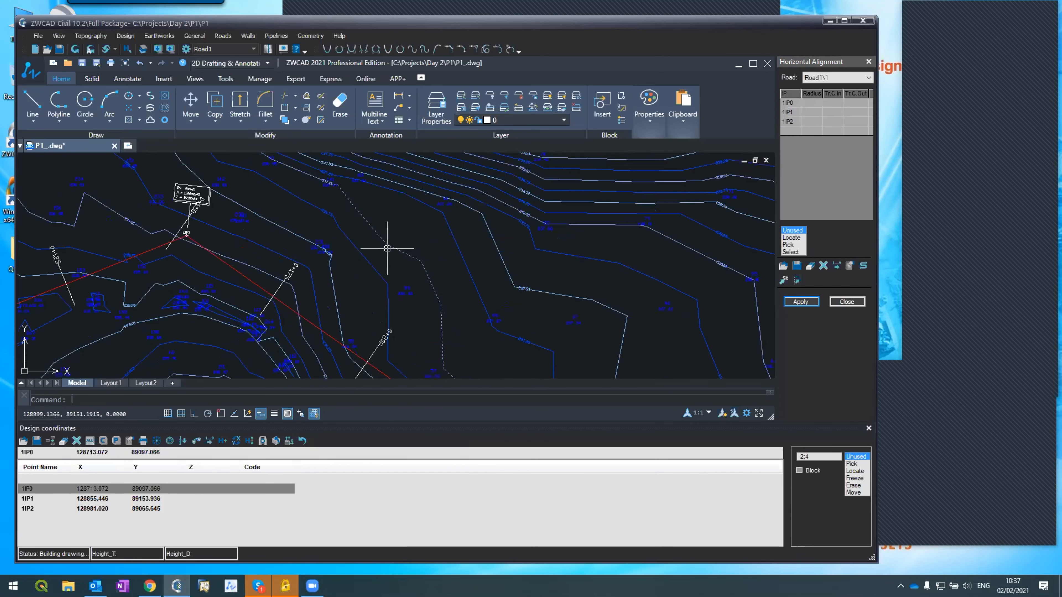
{"action": "scroll", "coordinate": [387, 243], "scroll_direction": "down", "scroll_amount": 5}
{"action": "scroll", "coordinate": [252, 274], "scroll_direction": "up", "scroll_amount": 5}
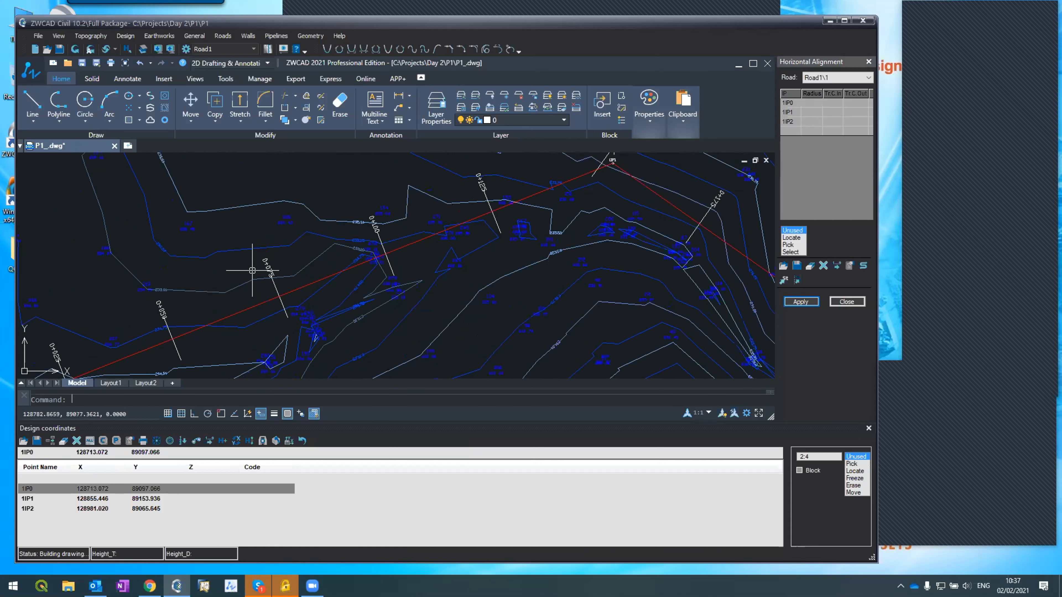
{"action": "scroll", "coordinate": [254, 271], "scroll_direction": "down", "scroll_amount": 1}
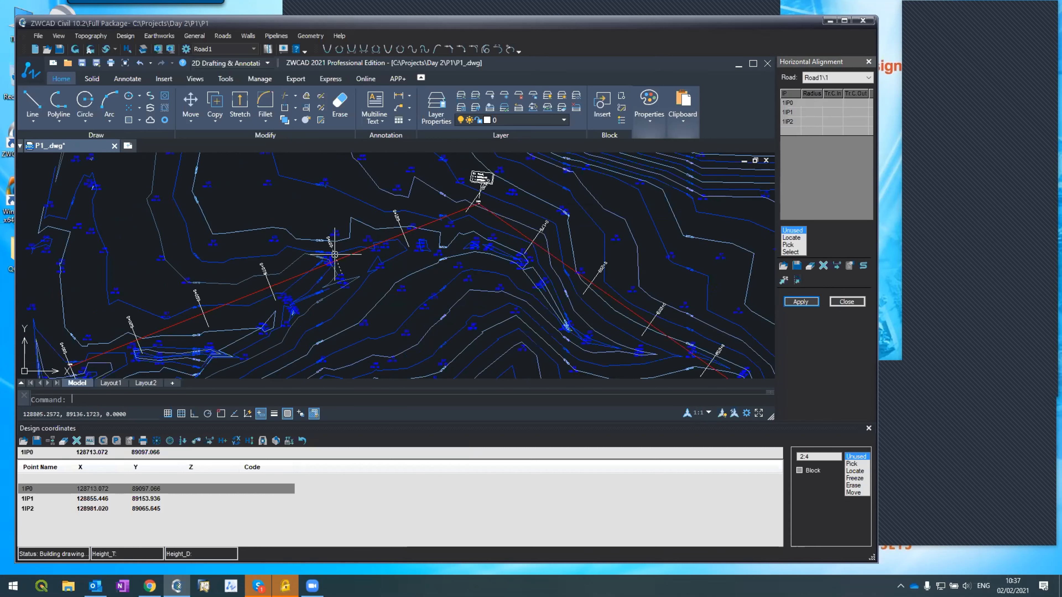
{"action": "scroll", "coordinate": [481, 178], "scroll_direction": "up", "scroll_amount": 2}
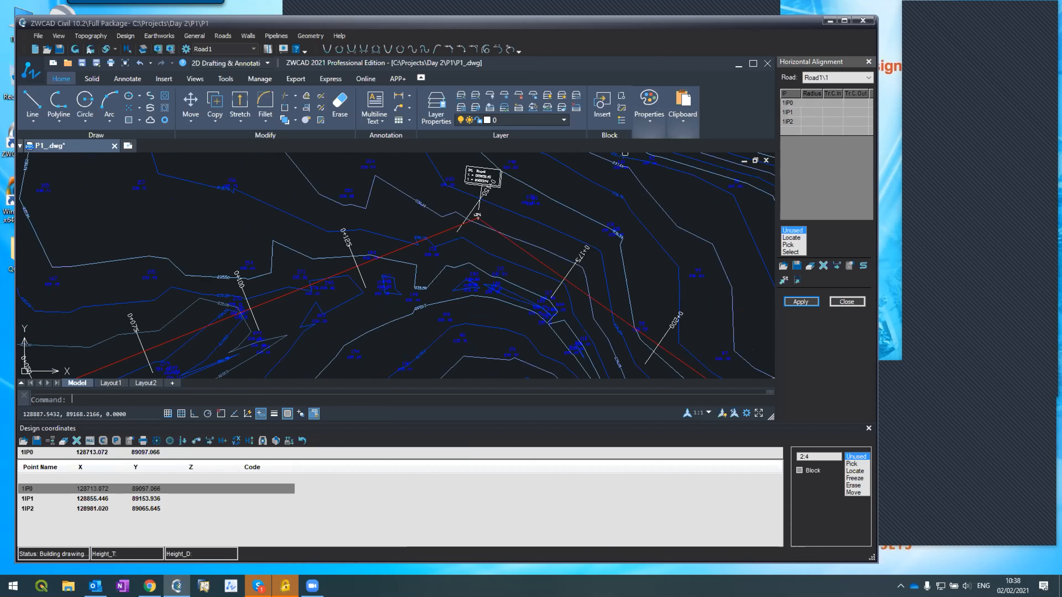
{"action": "scroll", "coordinate": [470, 168], "scroll_direction": "up", "scroll_amount": 3}
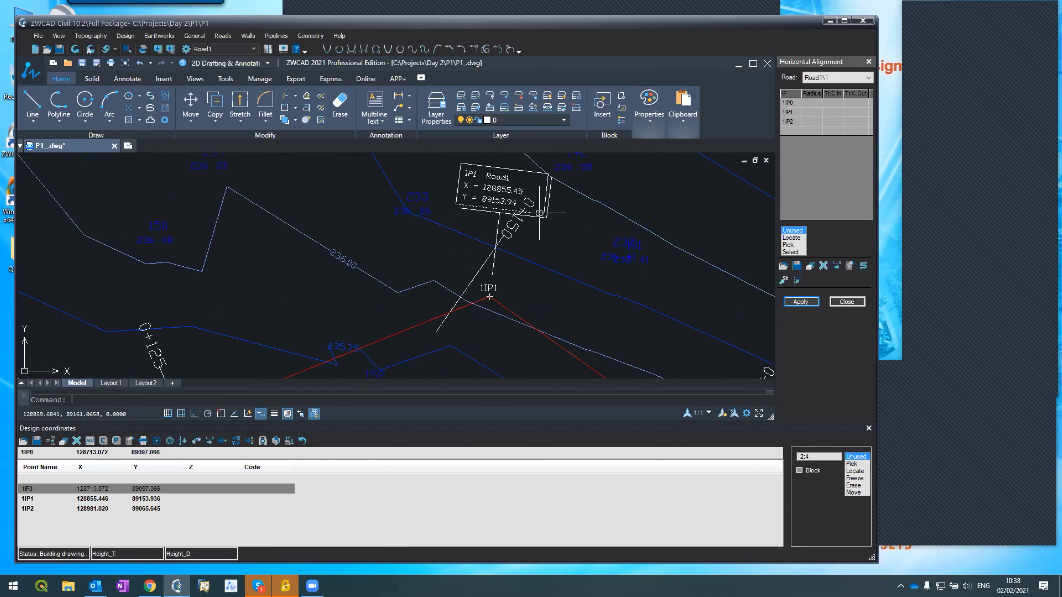
{"action": "scroll", "coordinate": [466, 198], "scroll_direction": "down", "scroll_amount": 3}
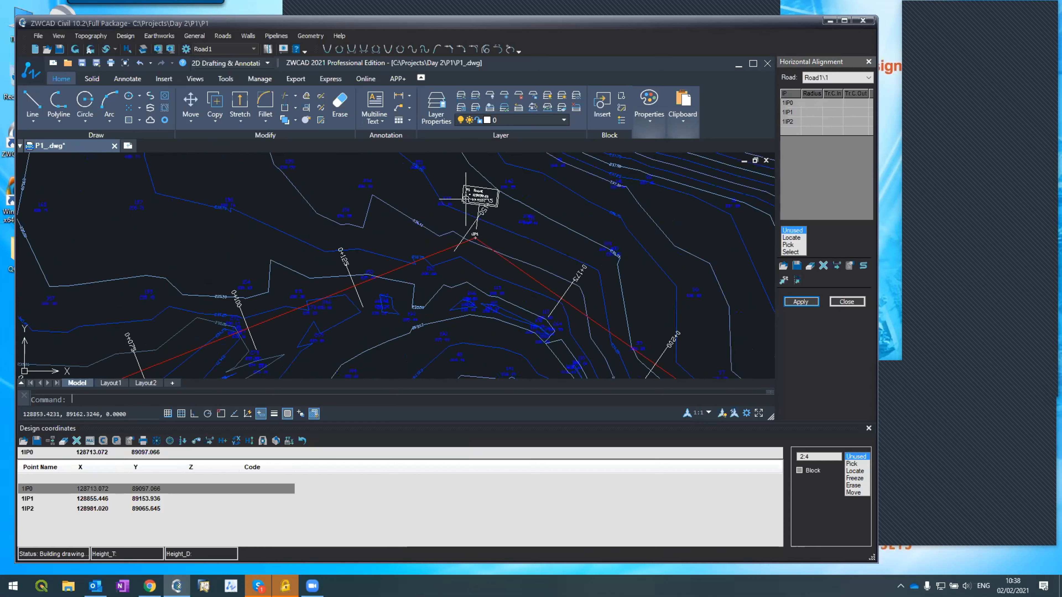
- Set the curve radius at 1IP1 to 150 and reapply the alignment to rebuild the layout
{"action": "left_click", "coordinate": [811, 112]}
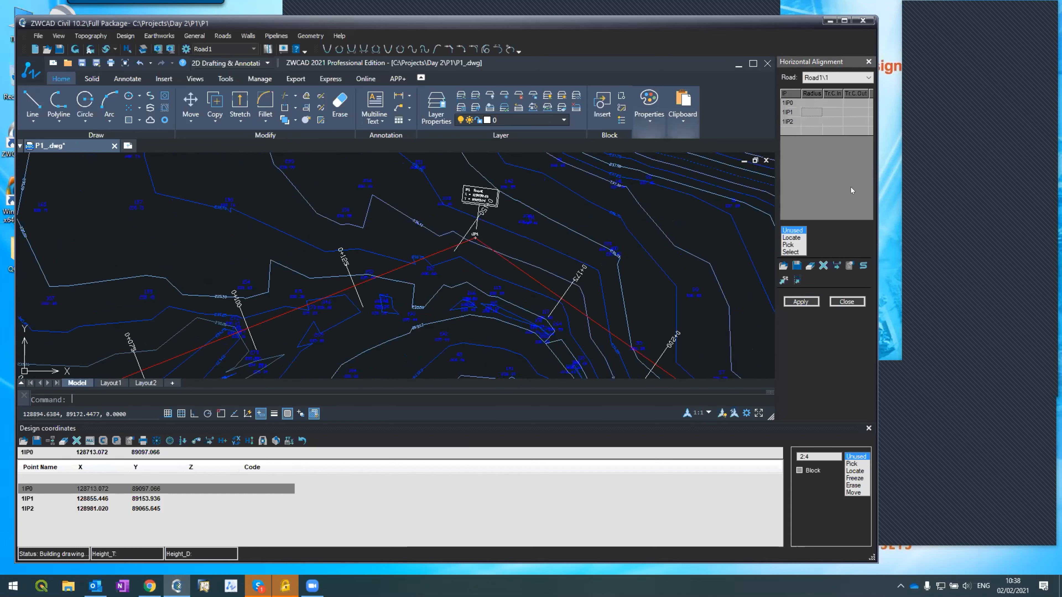
{"action": "type", "text": "150"}
{"action": "key", "text": "Return"}
{"action": "left_click", "coordinate": [802, 110]}
{"action": "left_click", "coordinate": [800, 301]}
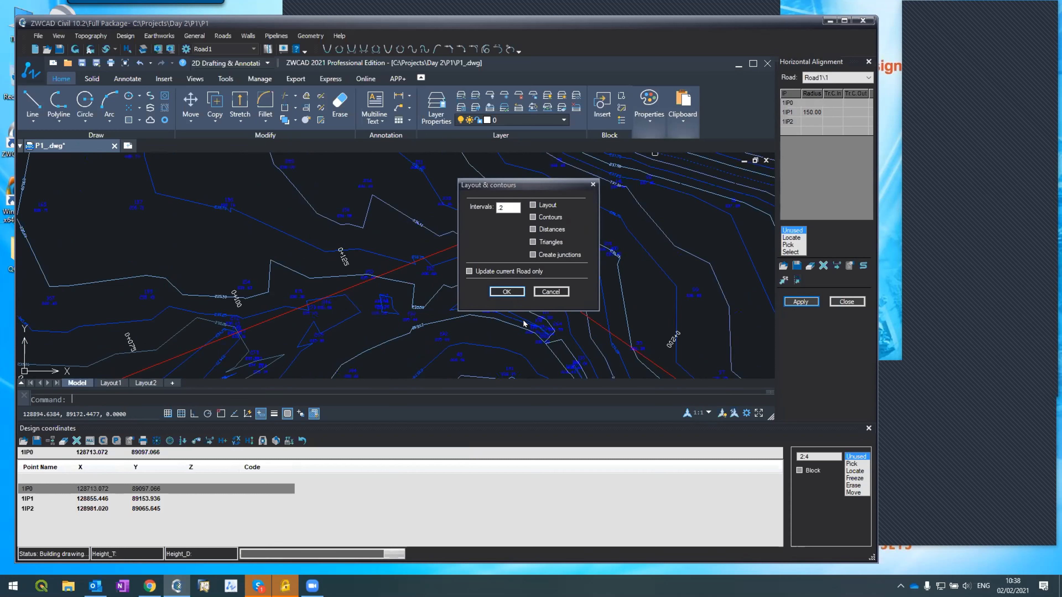
- Rebuild the layout at intervals of 2 and check the 150 radius curve drawn at 1IP1
{"action": "left_click", "coordinate": [507, 292]}
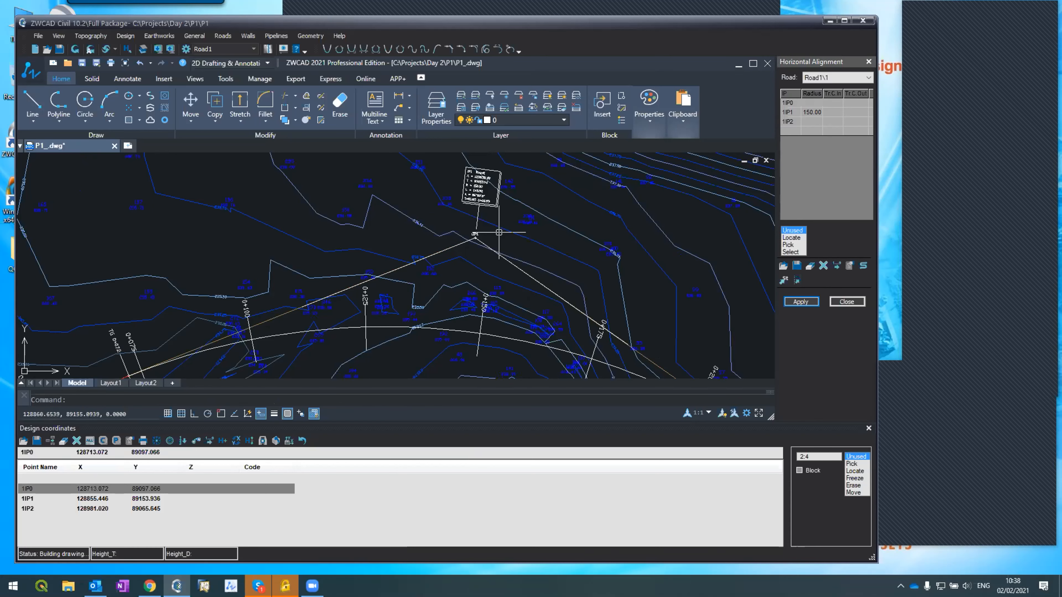
{"action": "scroll", "coordinate": [480, 237], "scroll_direction": "down", "scroll_amount": 3}
{"action": "scroll", "coordinate": [480, 236], "scroll_direction": "up", "scroll_amount": 3}
{"action": "scroll", "coordinate": [480, 237], "scroll_direction": "up", "scroll_amount": 2}
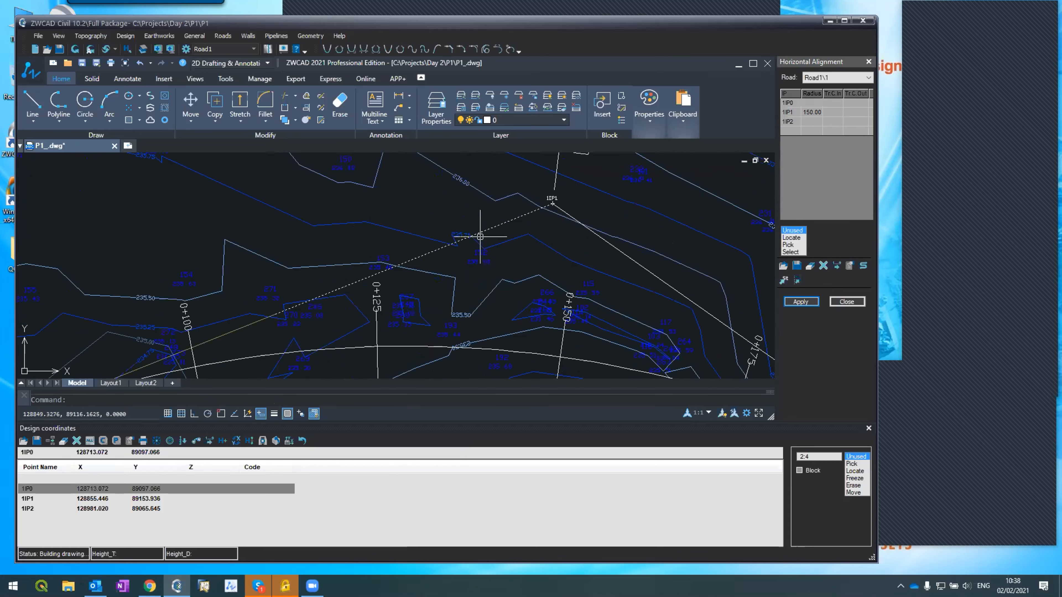
{"action": "scroll", "coordinate": [480, 236], "scroll_direction": "down", "scroll_amount": 2}
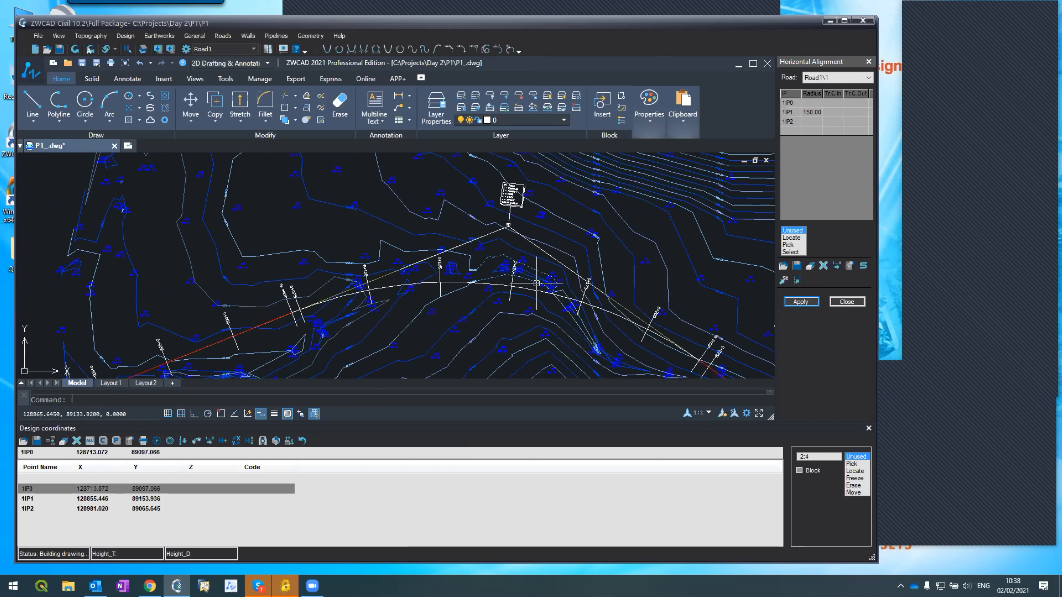
- Examine the curve data in the 1IP1 label: coordinates, radius, curve length, angle, tangent length and b value
{"action": "scroll", "coordinate": [505, 178], "scroll_direction": "up", "scroll_amount": 5}
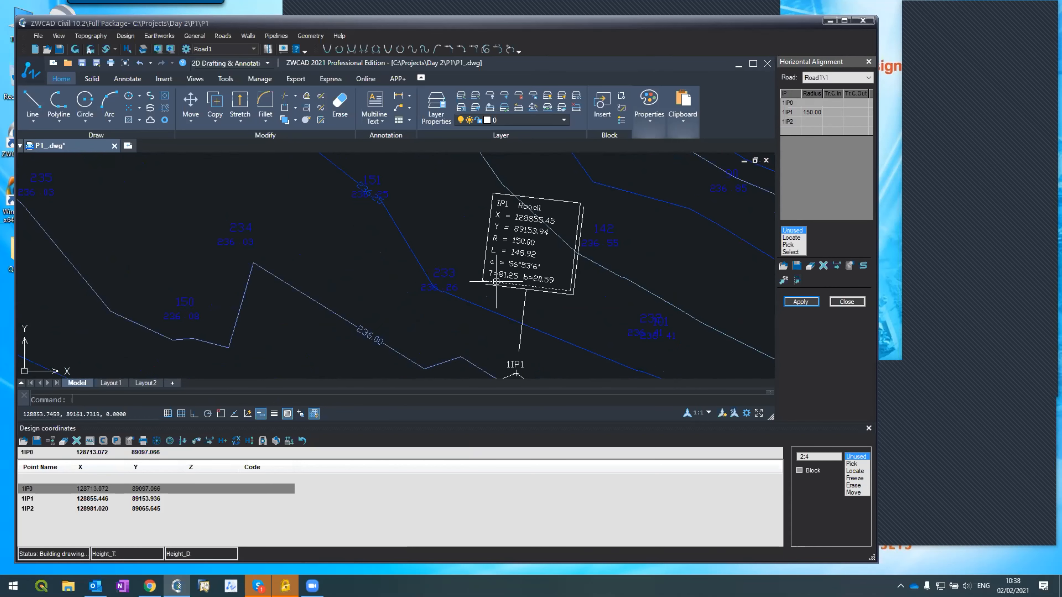
{"action": "scroll", "coordinate": [523, 224], "scroll_direction": "down", "scroll_amount": 2}
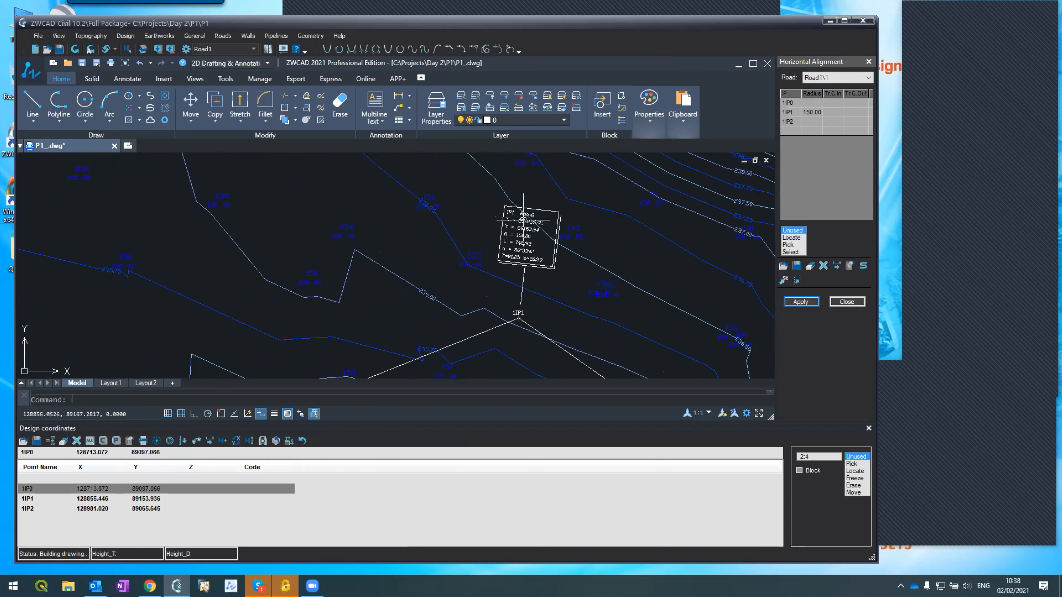
{"action": "scroll", "coordinate": [523, 219], "scroll_direction": "up", "scroll_amount": 2}
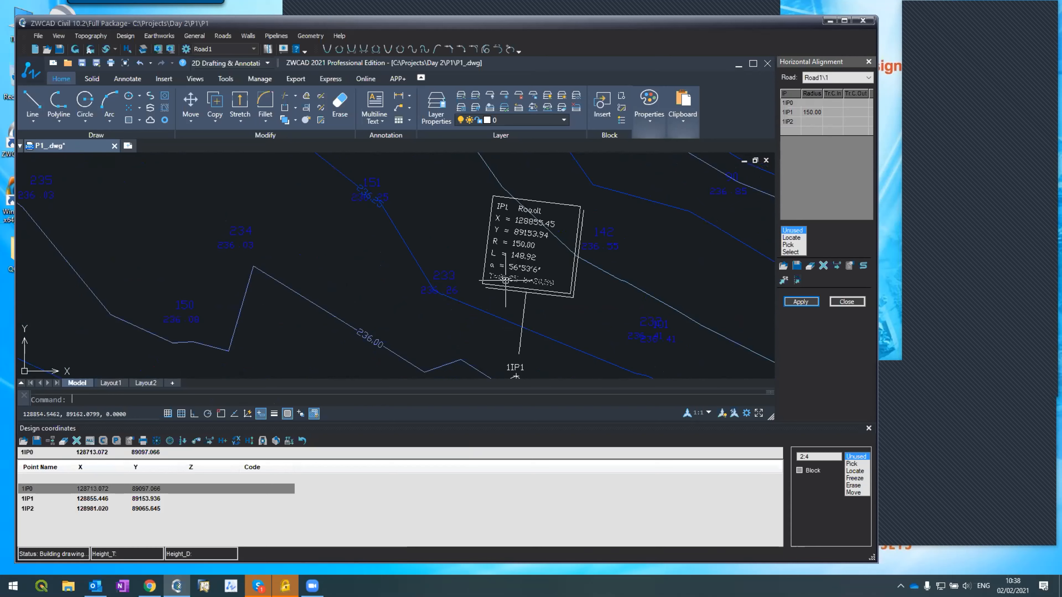
{"action": "scroll", "coordinate": [510, 272], "scroll_direction": "up", "scroll_amount": 2}
{"action": "scroll", "coordinate": [510, 254], "scroll_direction": "down", "scroll_amount": 3}
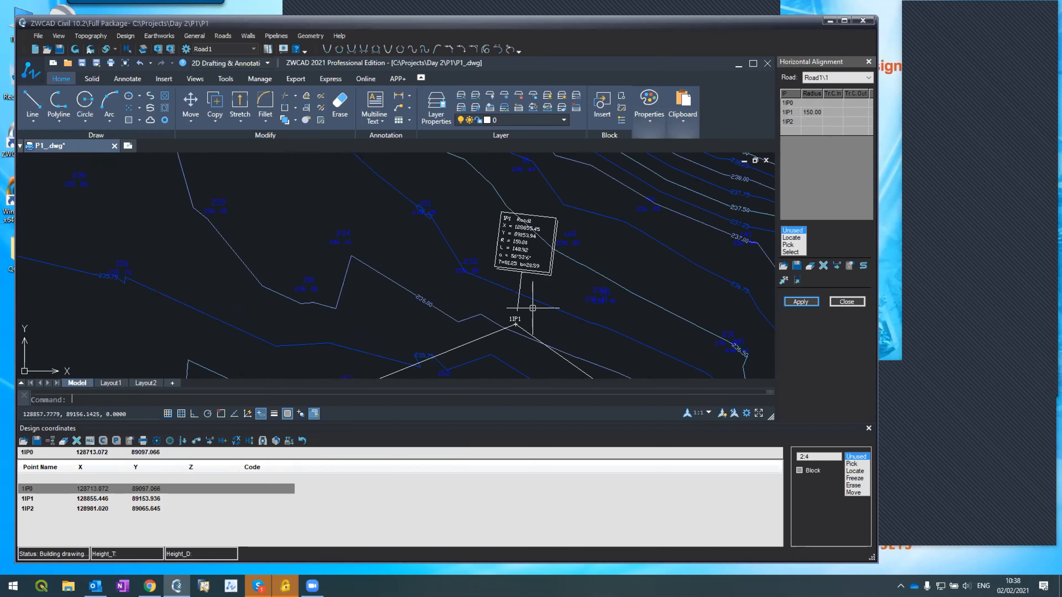
{"action": "scroll", "coordinate": [524, 257], "scroll_direction": "up", "scroll_amount": 3}
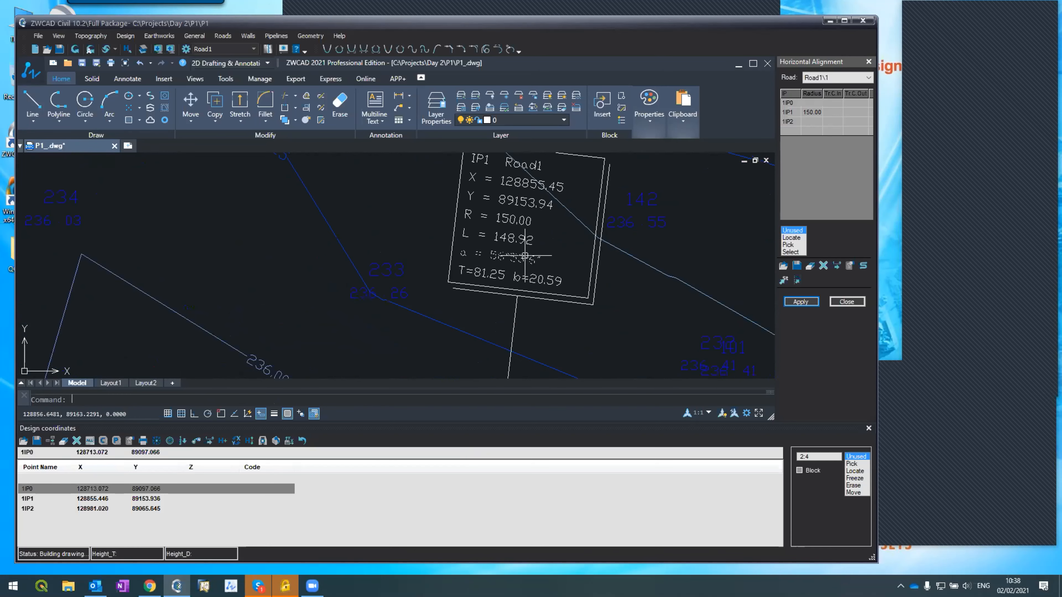
{"action": "scroll", "coordinate": [532, 280], "scroll_direction": "down", "scroll_amount": 2}
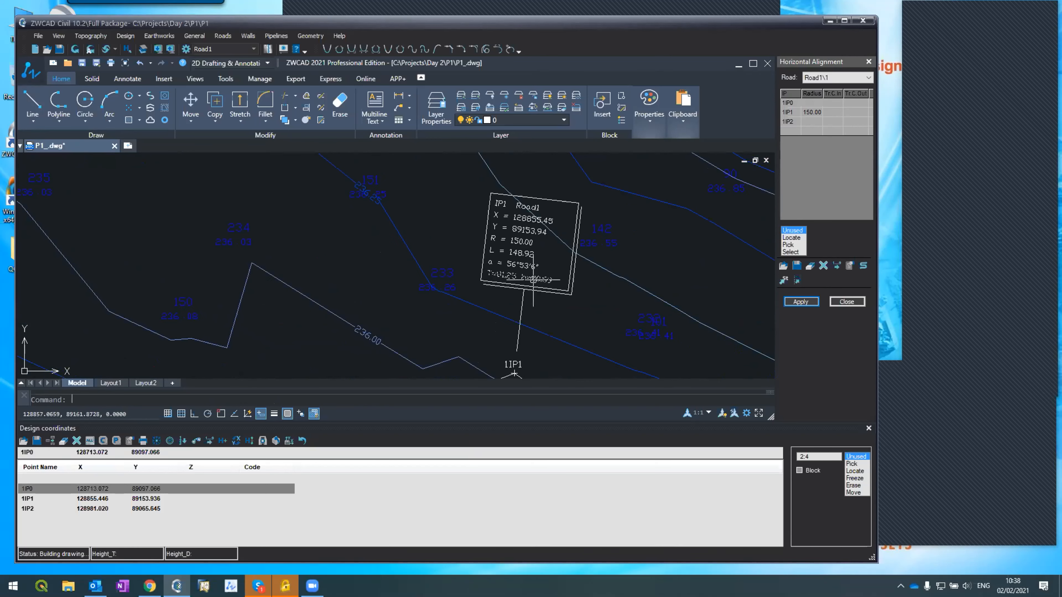
{"action": "scroll", "coordinate": [507, 283], "scroll_direction": "up", "scroll_amount": 2}
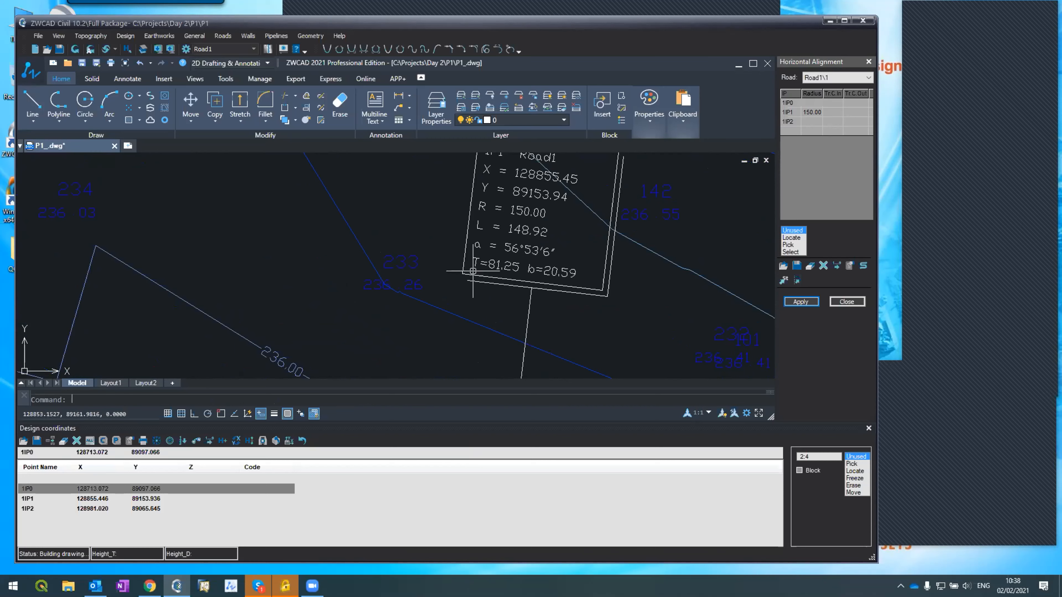
{"action": "scroll", "coordinate": [519, 280], "scroll_direction": "down", "scroll_amount": 4}
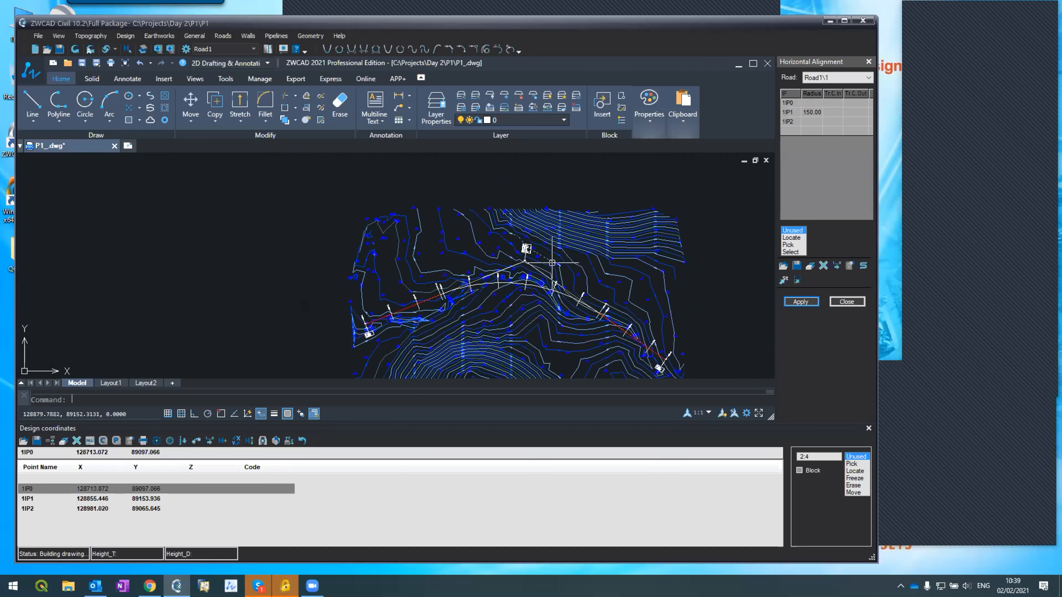
- Examine the Road1 centreline from its start point through the tangent point and around the curve
{"action": "scroll", "coordinate": [526, 248], "scroll_direction": "up", "scroll_amount": 4}
{"action": "scroll", "coordinate": [526, 248], "scroll_direction": "down", "scroll_amount": 4}
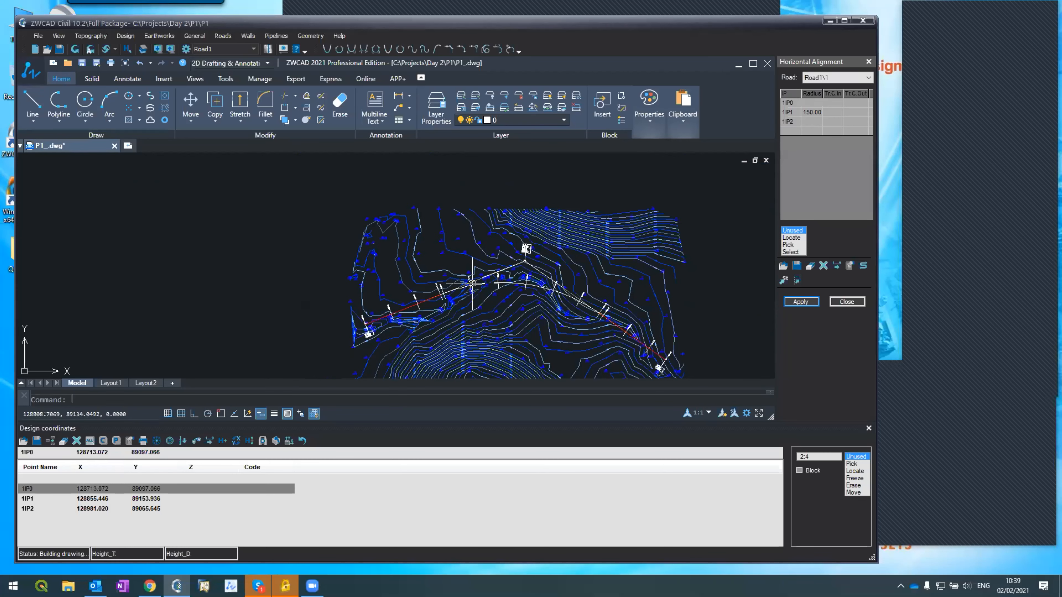
{"action": "scroll", "coordinate": [355, 328], "scroll_direction": "up", "scroll_amount": 4}
{"action": "scroll", "coordinate": [365, 334], "scroll_direction": "up", "scroll_amount": 4}
{"action": "scroll", "coordinate": [383, 343], "scroll_direction": "down", "scroll_amount": 4}
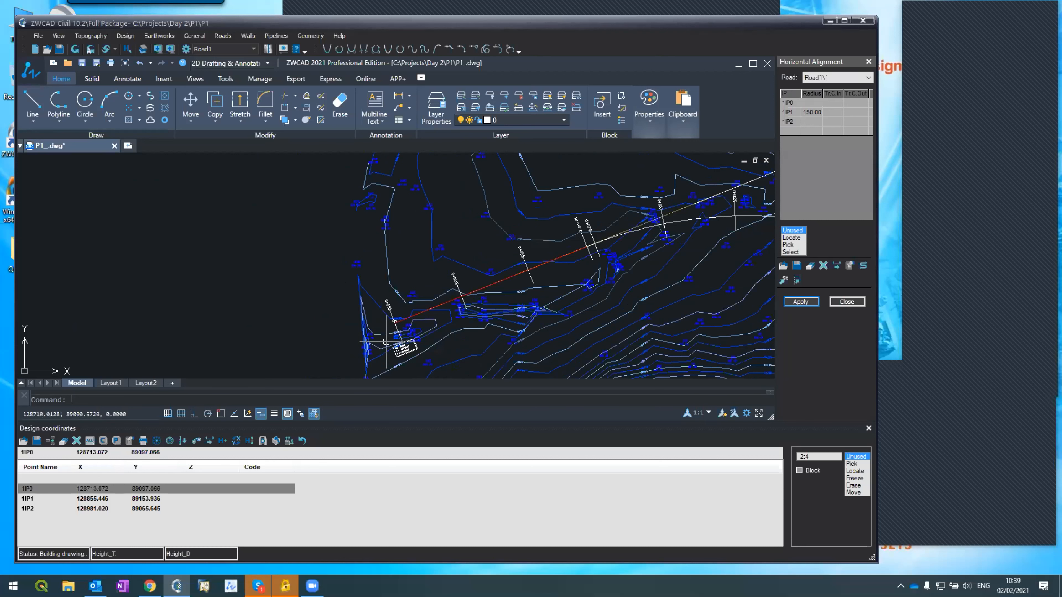
{"action": "scroll", "coordinate": [393, 344], "scroll_direction": "down", "scroll_amount": 2}
{"action": "scroll", "coordinate": [672, 249], "scroll_direction": "up", "scroll_amount": 2}
{"action": "scroll", "coordinate": [667, 262], "scroll_direction": "up", "scroll_amount": 4}
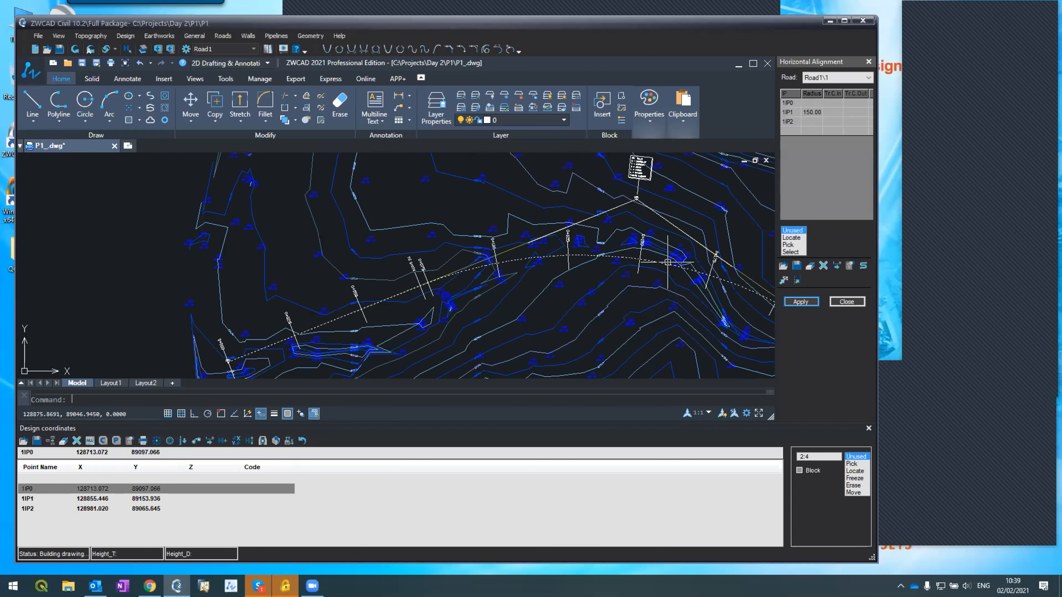
- Set the curve radius at 1IP1 to 100 and reapply the alignment to rebuild the layout
{"action": "left_click", "coordinate": [811, 113]}
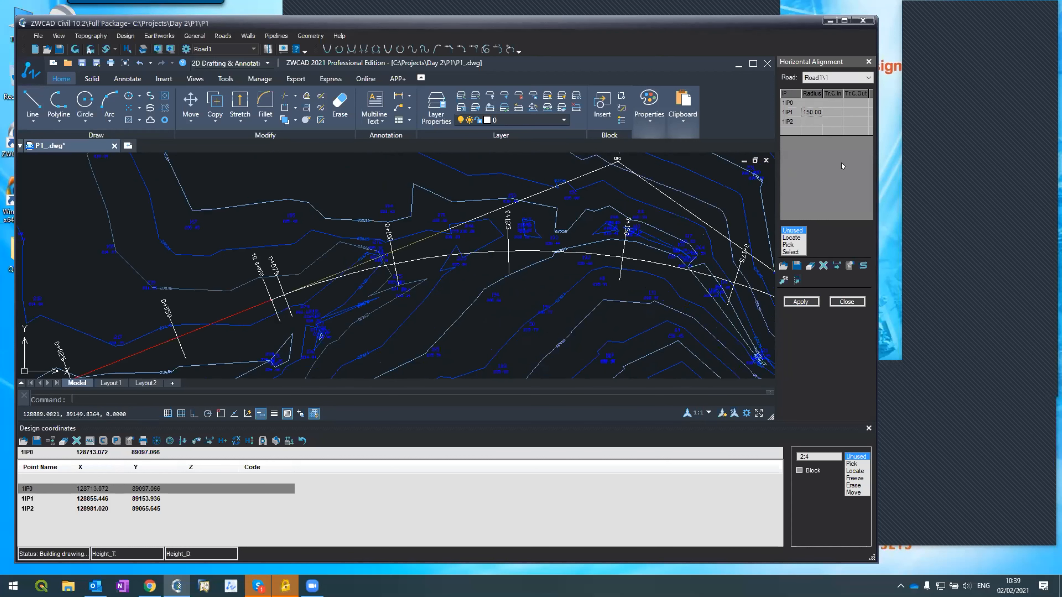
{"action": "type", "text": "100"}
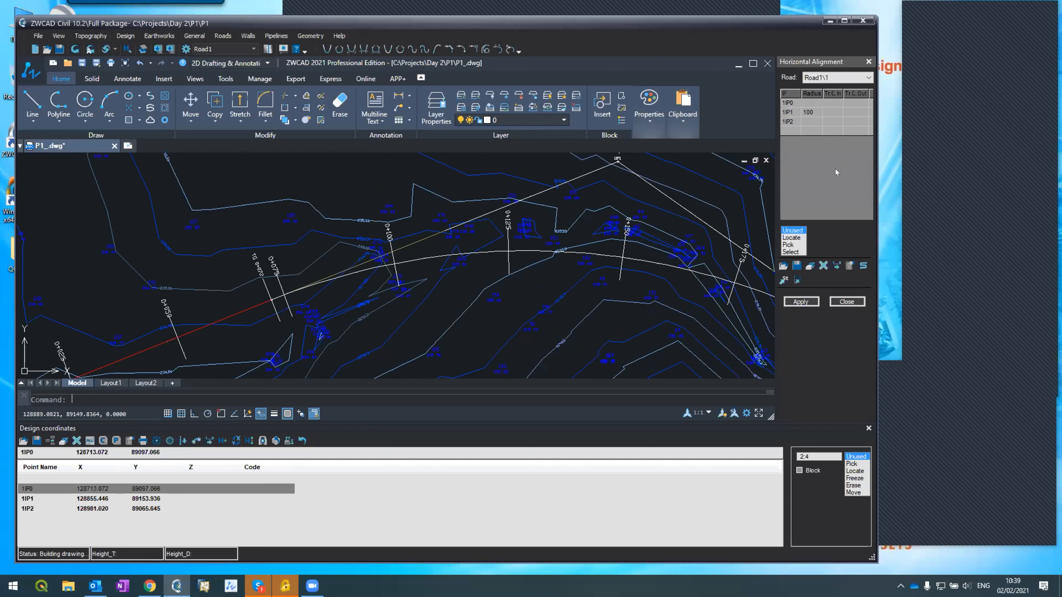
{"action": "key", "text": "Return"}
{"action": "left_click", "coordinate": [800, 301]}
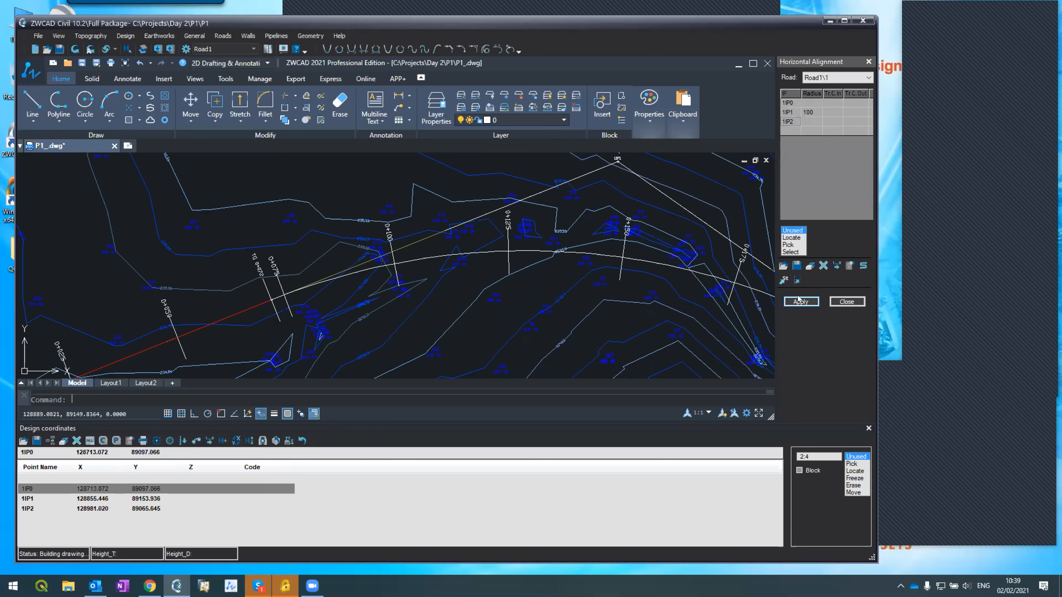
{"action": "left_click", "coordinate": [517, 289]}
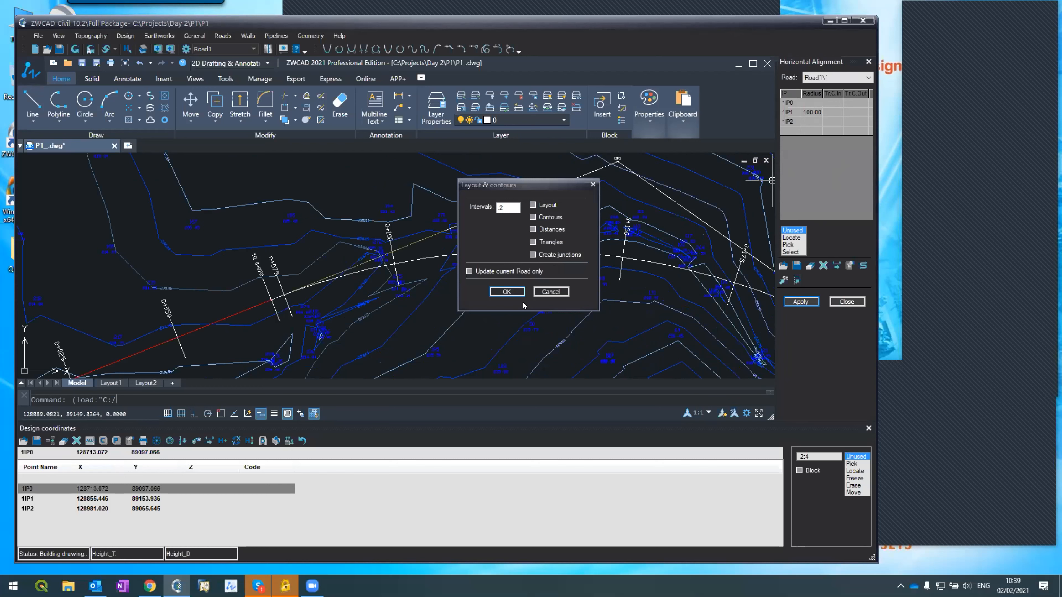
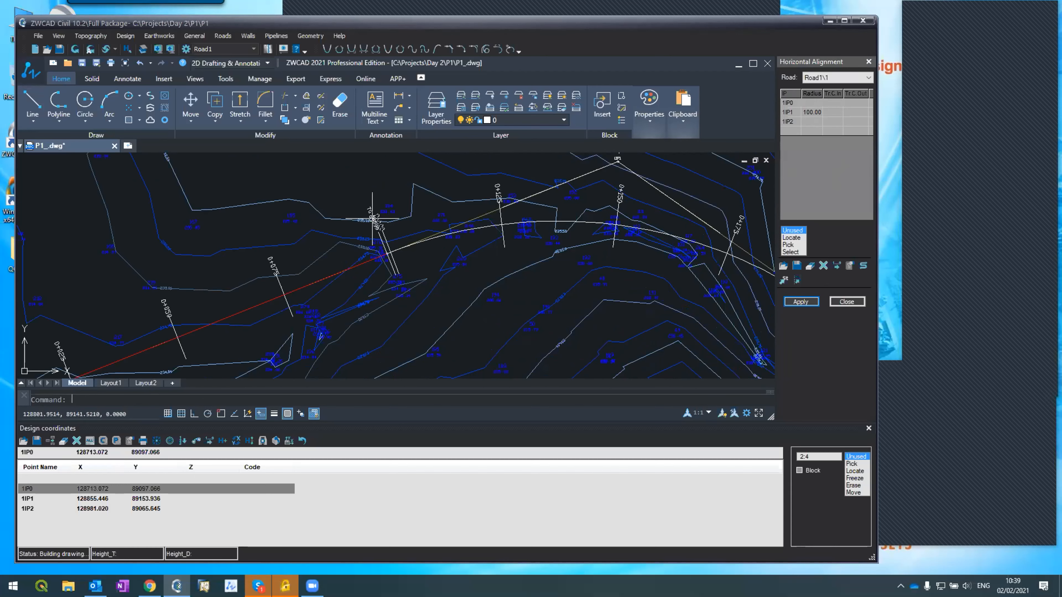
- Examine the TG tangent point labels and the stations at both ends of the rebuilt curve
{"action": "scroll", "coordinate": [372, 218], "scroll_direction": "up", "scroll_amount": 4}
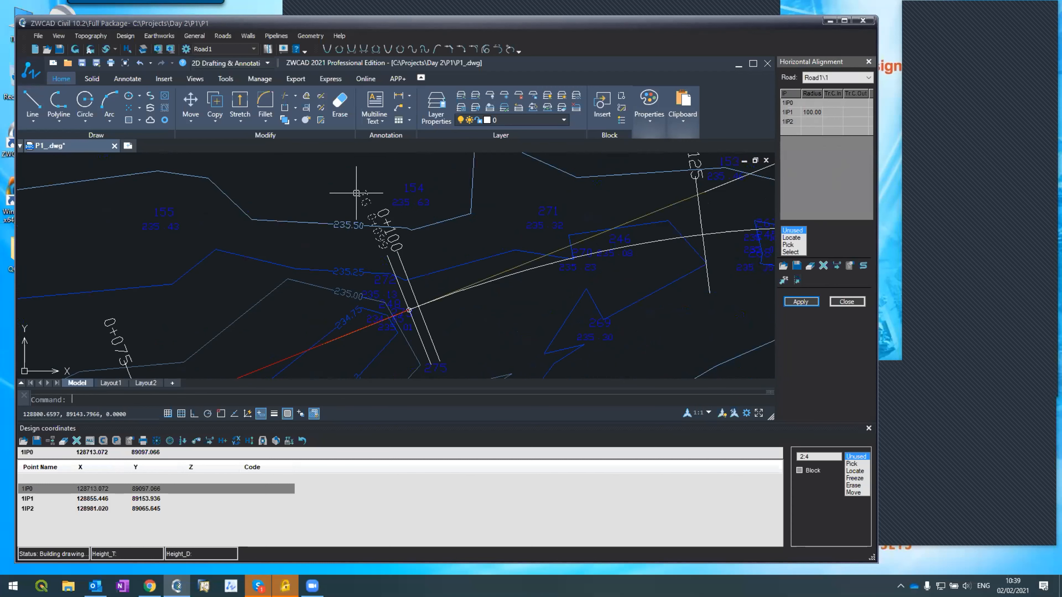
{"action": "scroll", "coordinate": [407, 306], "scroll_direction": "up", "scroll_amount": 4}
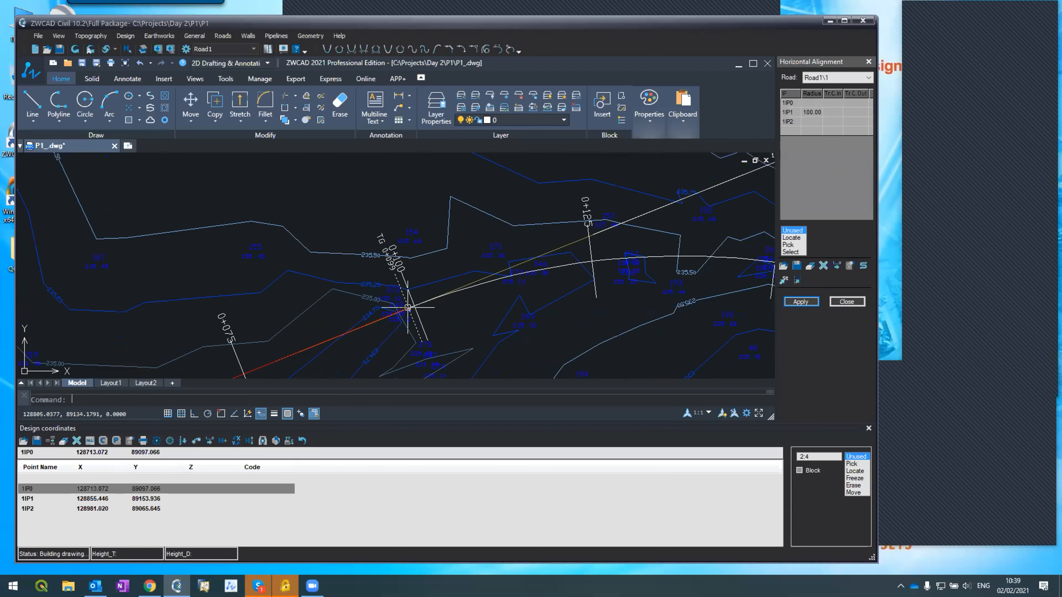
{"action": "scroll", "coordinate": [415, 306], "scroll_direction": "down", "scroll_amount": 4}
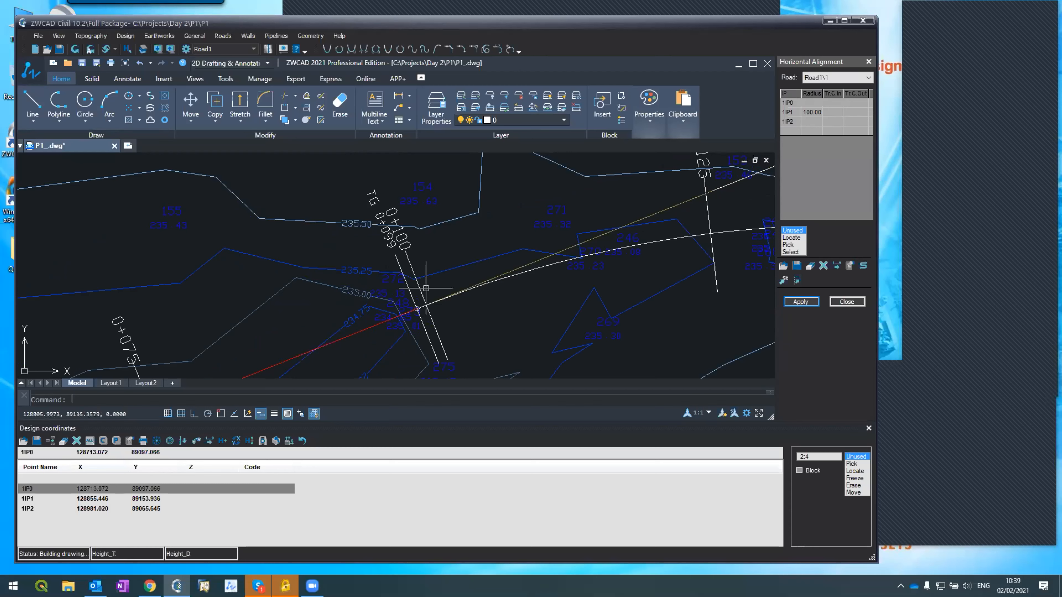
{"action": "scroll", "coordinate": [392, 296], "scroll_direction": "down", "scroll_amount": 2}
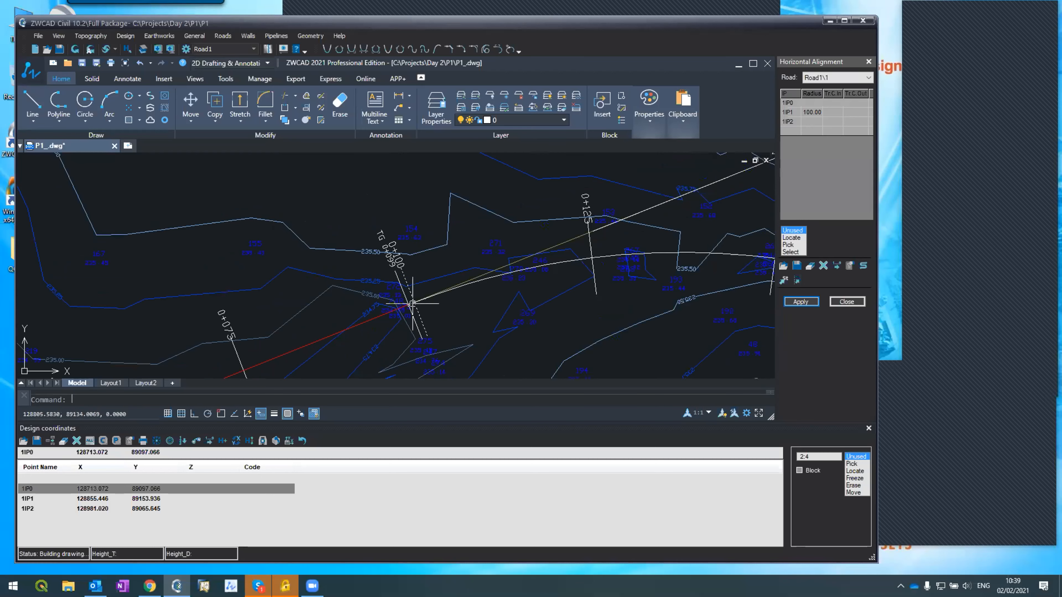
{"action": "scroll", "coordinate": [411, 280], "scroll_direction": "down", "scroll_amount": 5}
{"action": "scroll", "coordinate": [412, 280], "scroll_direction": "up", "scroll_amount": 6}
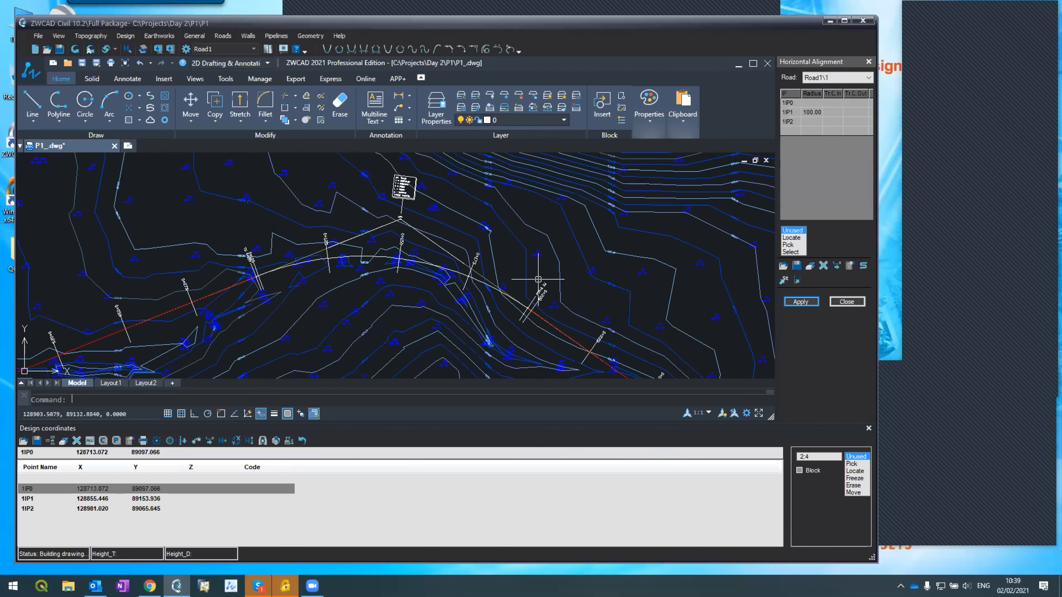
{"action": "scroll", "coordinate": [447, 315], "scroll_direction": "up", "scroll_amount": 2}
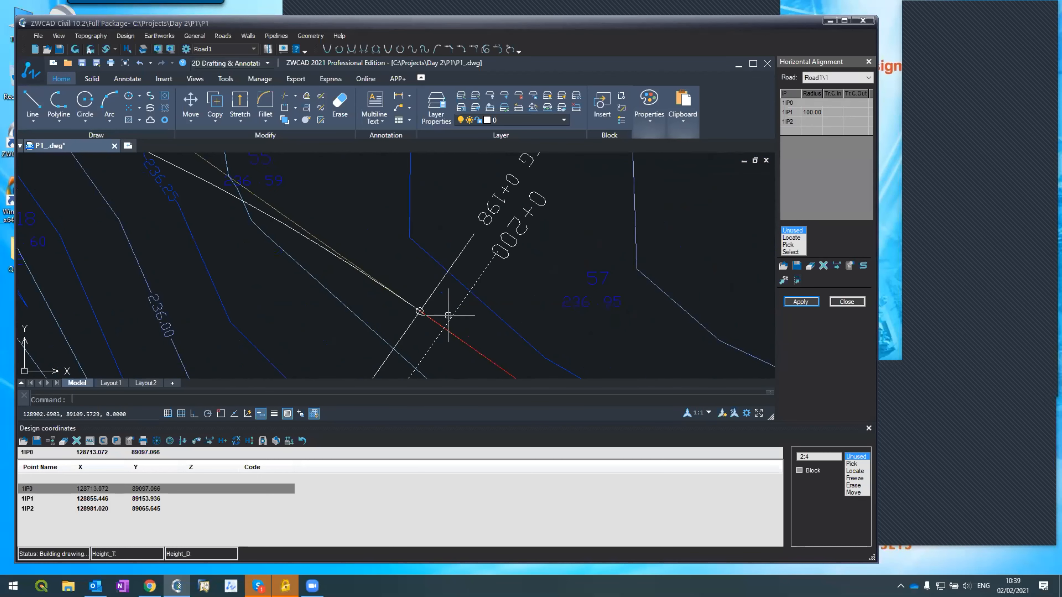
{"action": "scroll", "coordinate": [444, 307], "scroll_direction": "down", "scroll_amount": 4}
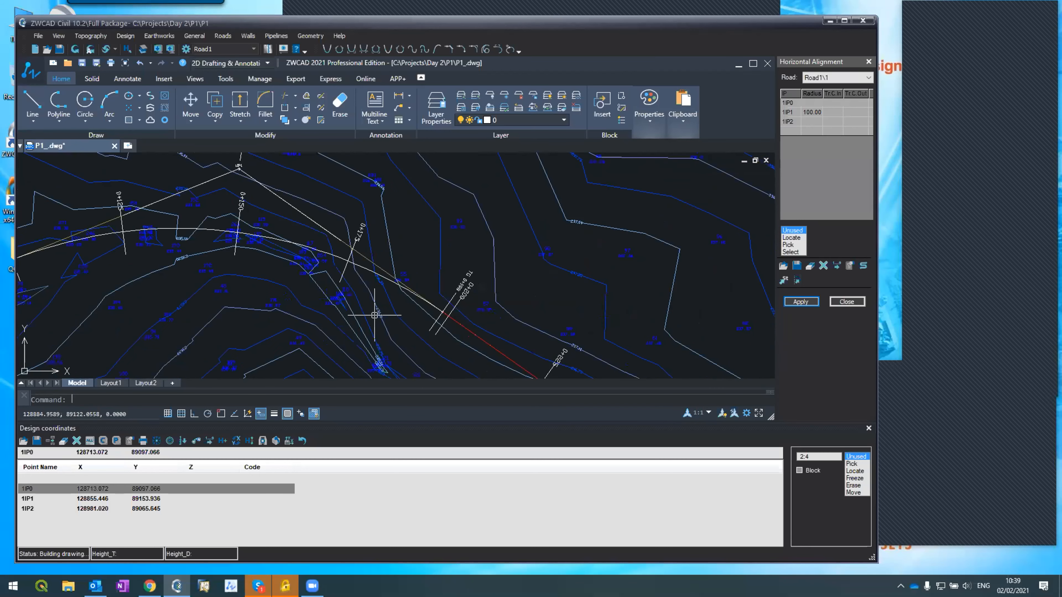
{"action": "scroll", "coordinate": [113, 303], "scroll_direction": "up", "scroll_amount": 4}
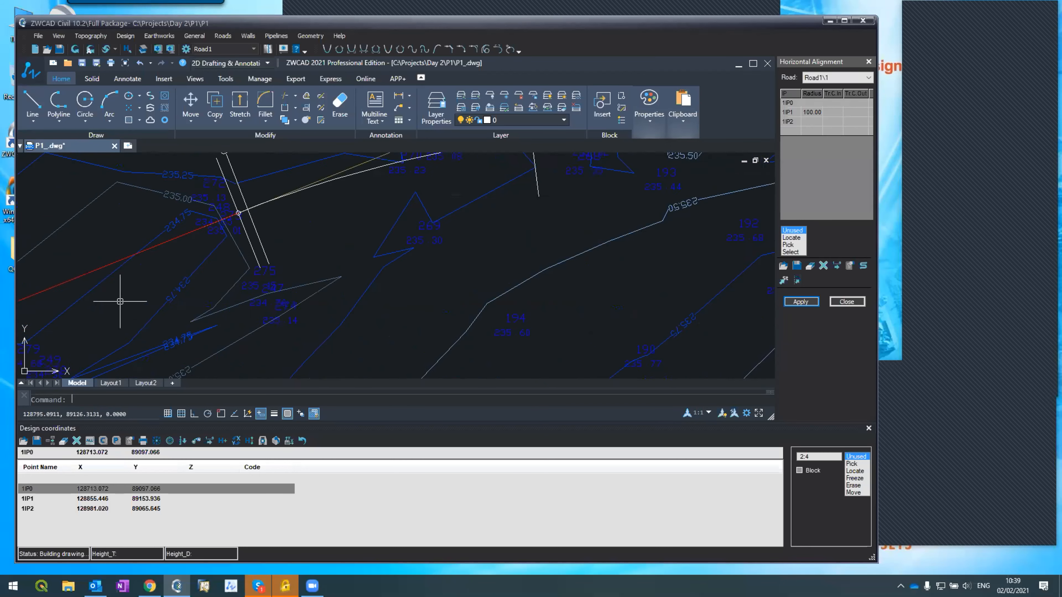
{"action": "scroll", "coordinate": [125, 305], "scroll_direction": "down", "scroll_amount": 2}
{"action": "scroll", "coordinate": [135, 262], "scroll_direction": "up", "scroll_amount": 2}
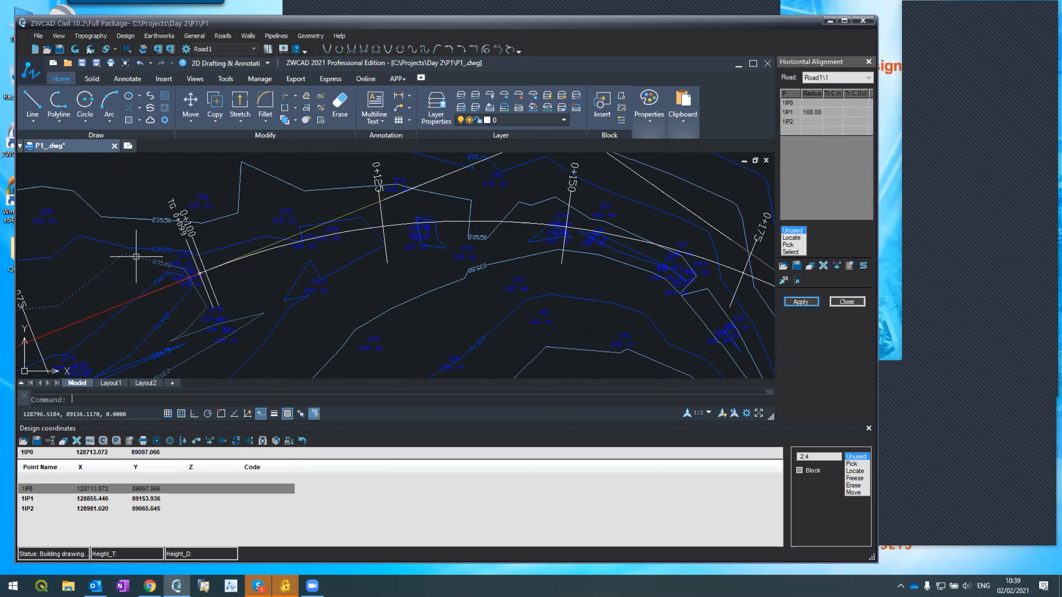
{"action": "scroll", "coordinate": [136, 256], "scroll_direction": "down", "scroll_amount": 3}
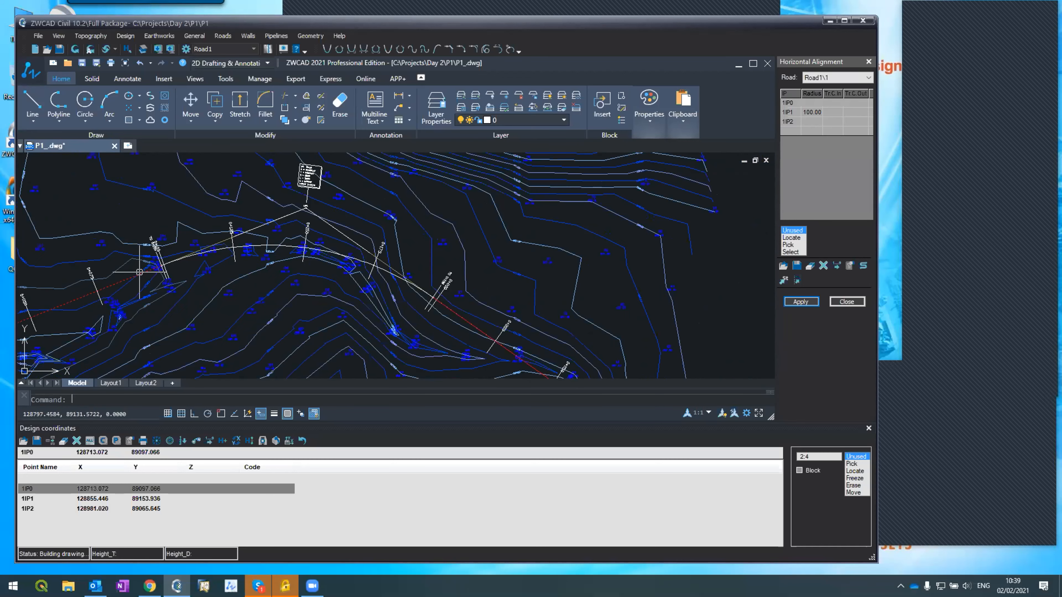
{"action": "scroll", "coordinate": [275, 211], "scroll_direction": "up", "scroll_amount": 2}
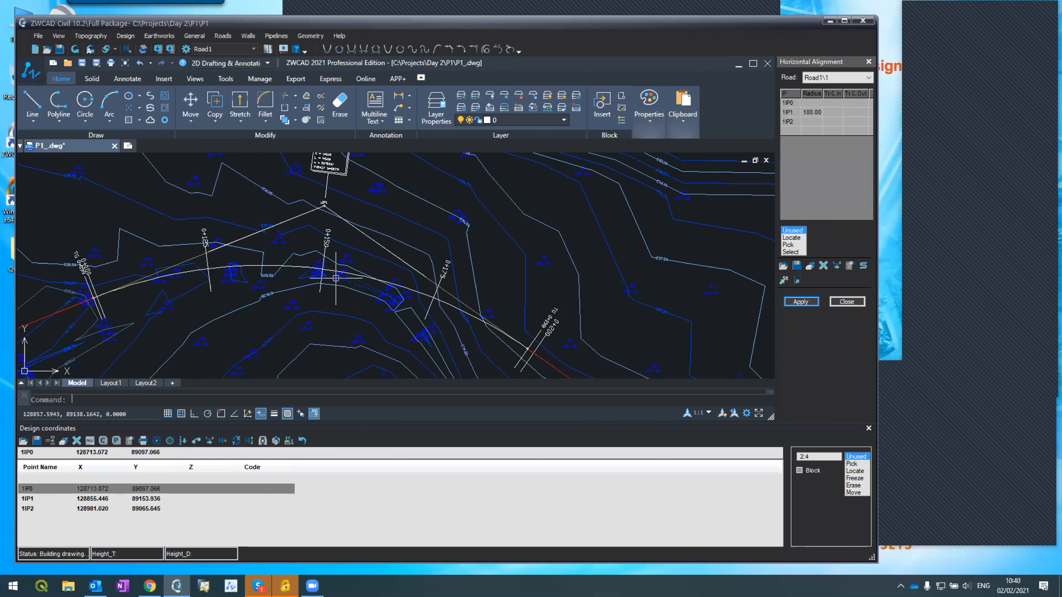
- Move the vertical stroke of the 1IP1 point marker up and to the right, away from the tangent intersection
{"action": "middle_click_drag", "start_coordinate": [329, 185], "coordinate": [336, 246]}
{"action": "scroll", "coordinate": [336, 245], "scroll_direction": "up", "scroll_amount": 2}
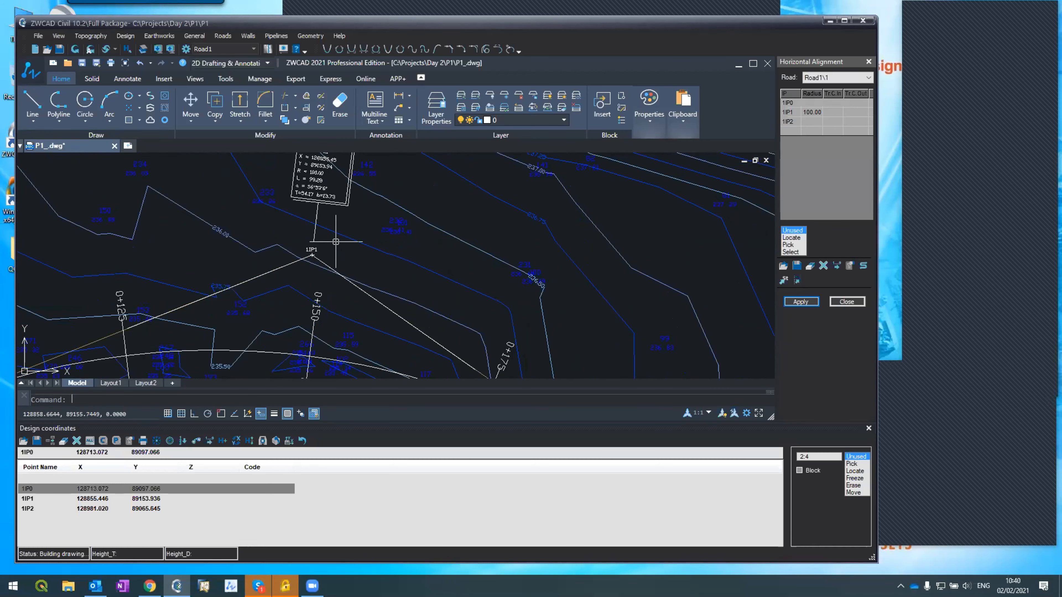
{"action": "scroll", "coordinate": [336, 241], "scroll_direction": "down", "scroll_amount": 2}
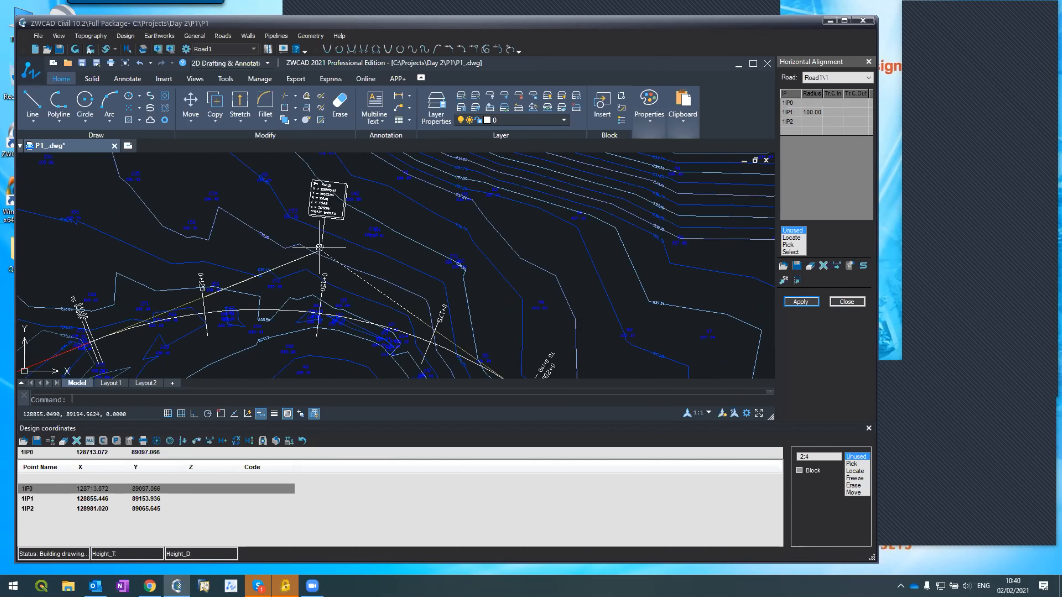
{"action": "scroll", "coordinate": [320, 247], "scroll_direction": "up", "scroll_amount": 5}
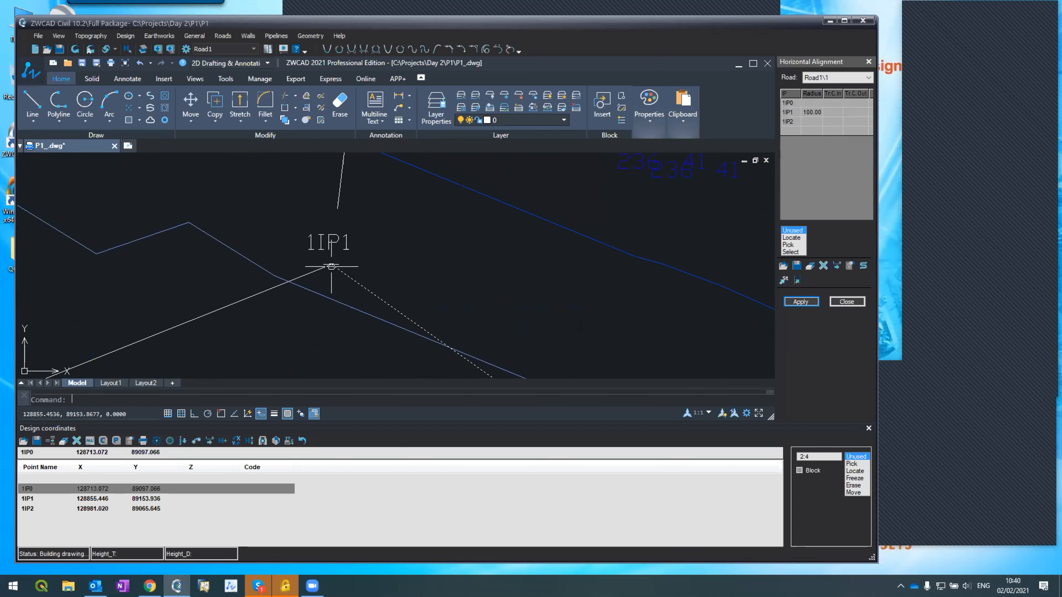
{"action": "key", "text": "Return"}
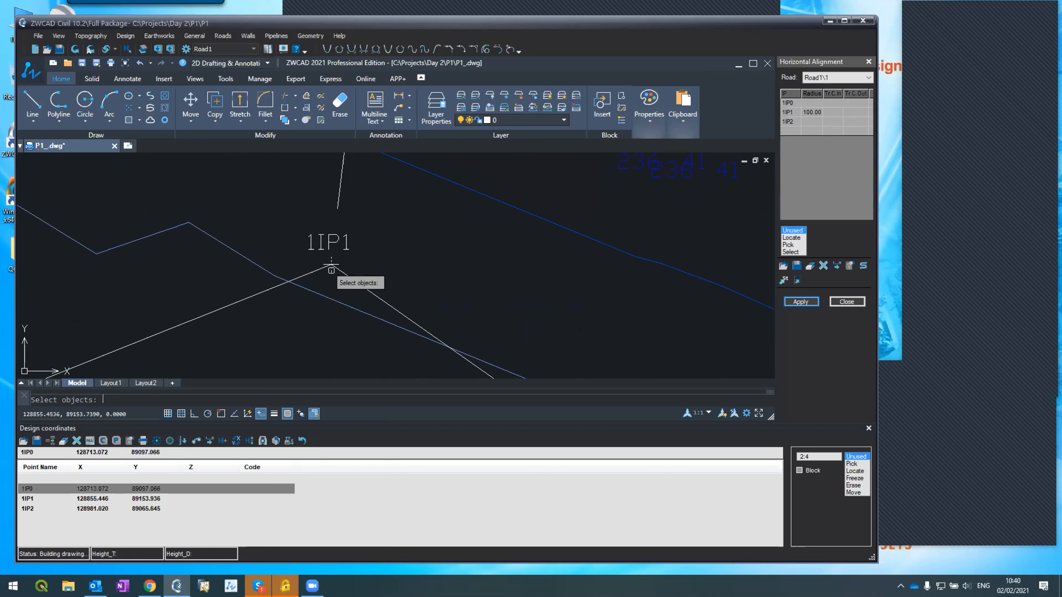
{"action": "left_click", "coordinate": [331, 269]}
{"action": "left_click", "coordinate": [331, 268]}
{"action": "left_click", "coordinate": [461, 198]}
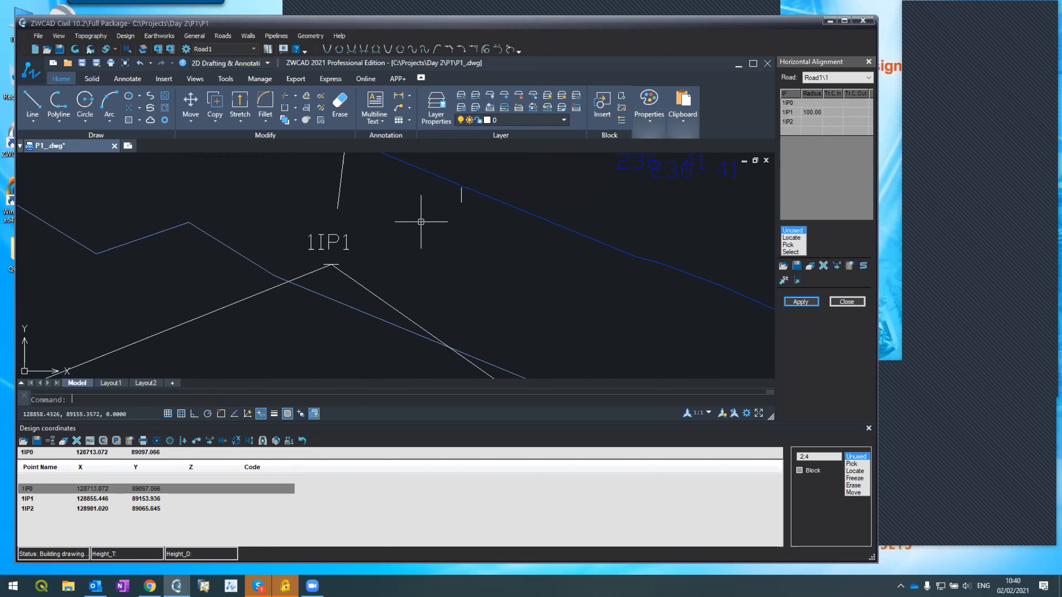
- Undo the move of the 1IP1 marker's vertical stroke and examine the marker at the tangent intersection
{"action": "scroll", "coordinate": [387, 252], "scroll_direction": "down", "scroll_amount": 2}
{"action": "scroll", "coordinate": [386, 251], "scroll_direction": "up", "scroll_amount": 2}
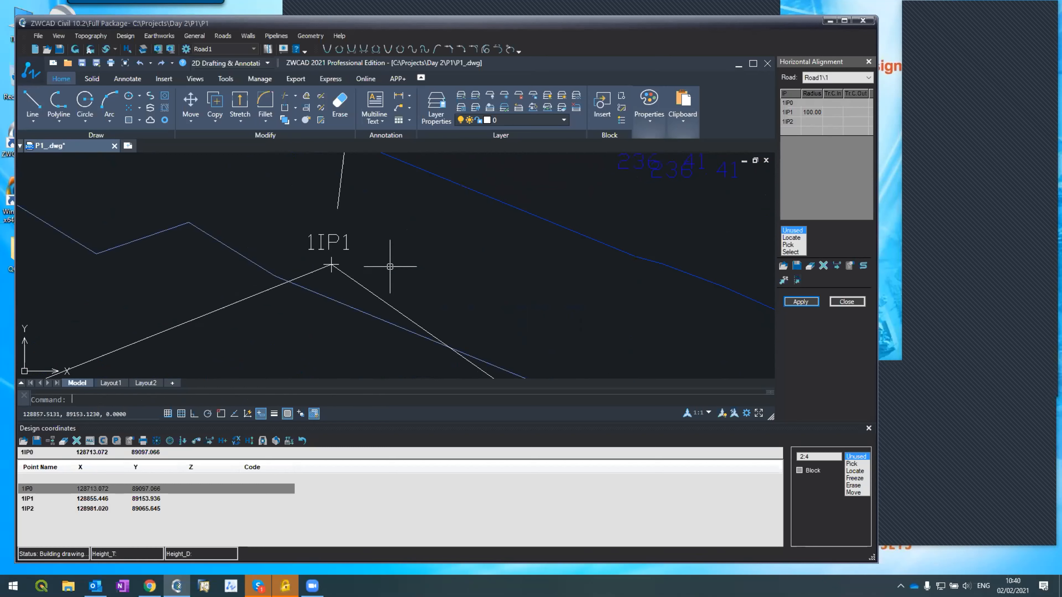
{"action": "scroll", "coordinate": [387, 264], "scroll_direction": "down", "scroll_amount": 3}
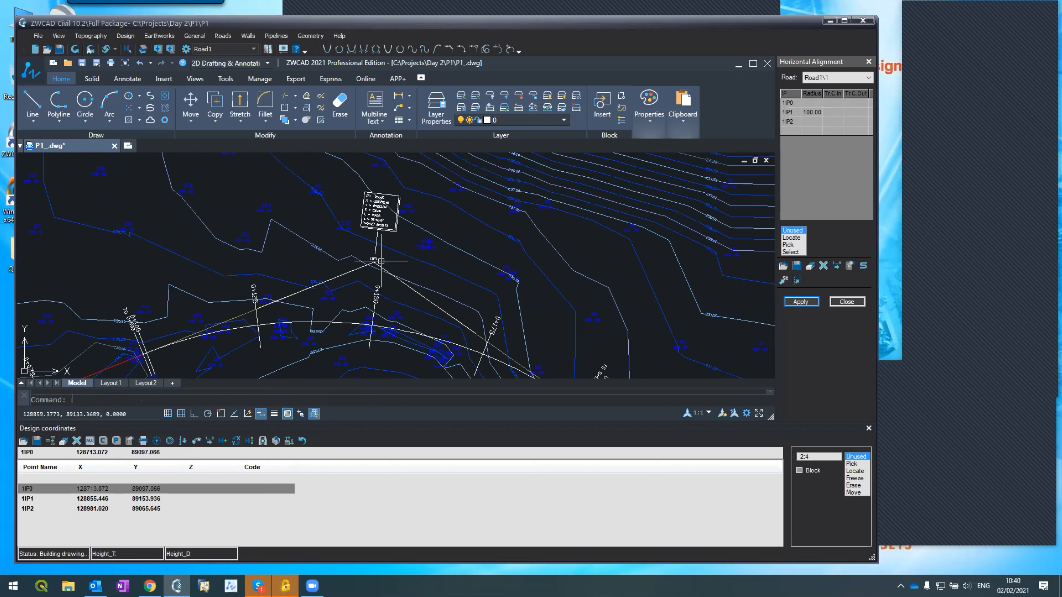
{"action": "scroll", "coordinate": [382, 259], "scroll_direction": "up", "scroll_amount": 3}
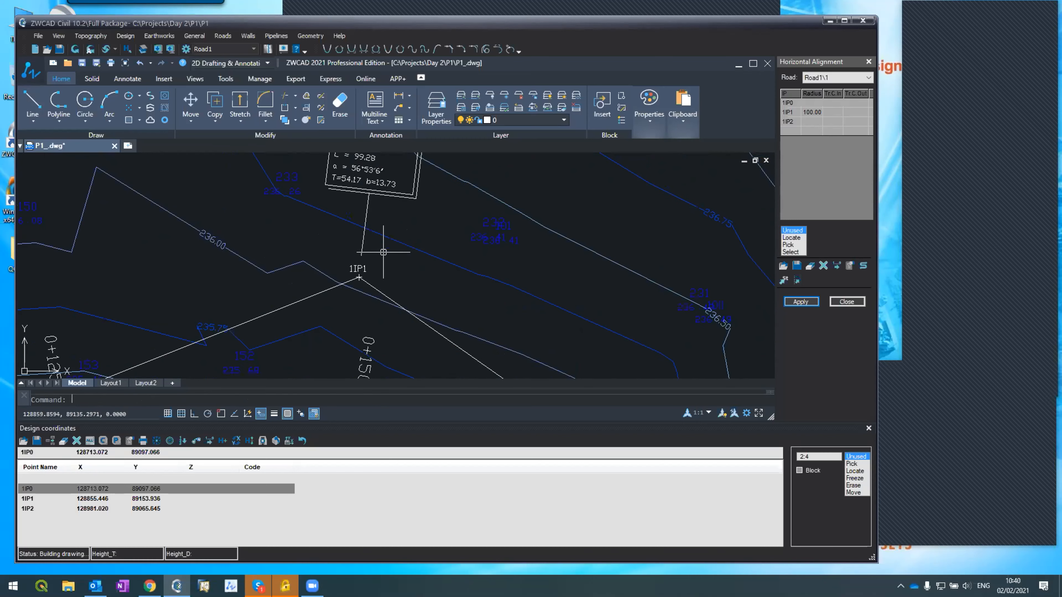
{"action": "scroll", "coordinate": [383, 252], "scroll_direction": "down", "scroll_amount": 3}
{"action": "scroll", "coordinate": [384, 255], "scroll_direction": "up", "scroll_amount": 2}
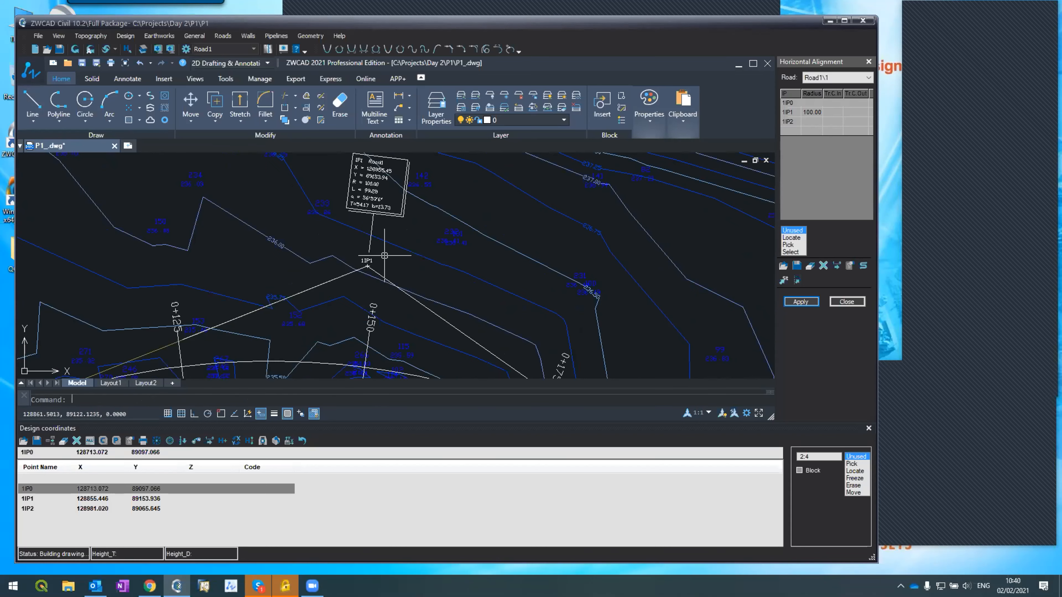
- Select point 1IP1 in the design coordinates, examine its marker and open its X coordinate for editing
{"action": "left_click", "coordinate": [28, 490]}
{"action": "left_click", "coordinate": [25, 499]}
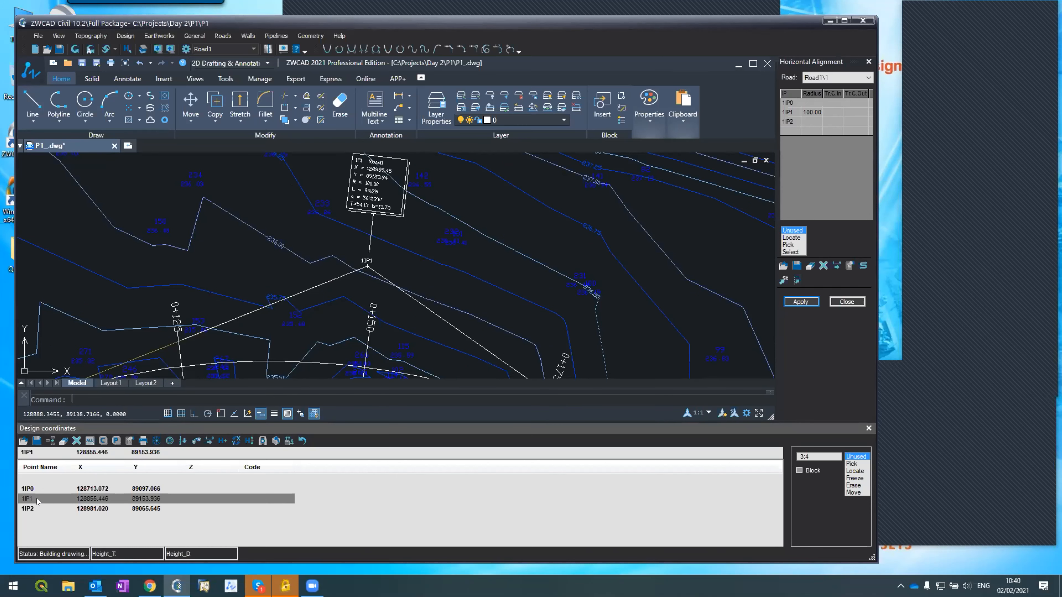
{"action": "scroll", "coordinate": [364, 261], "scroll_direction": "up", "scroll_amount": 5}
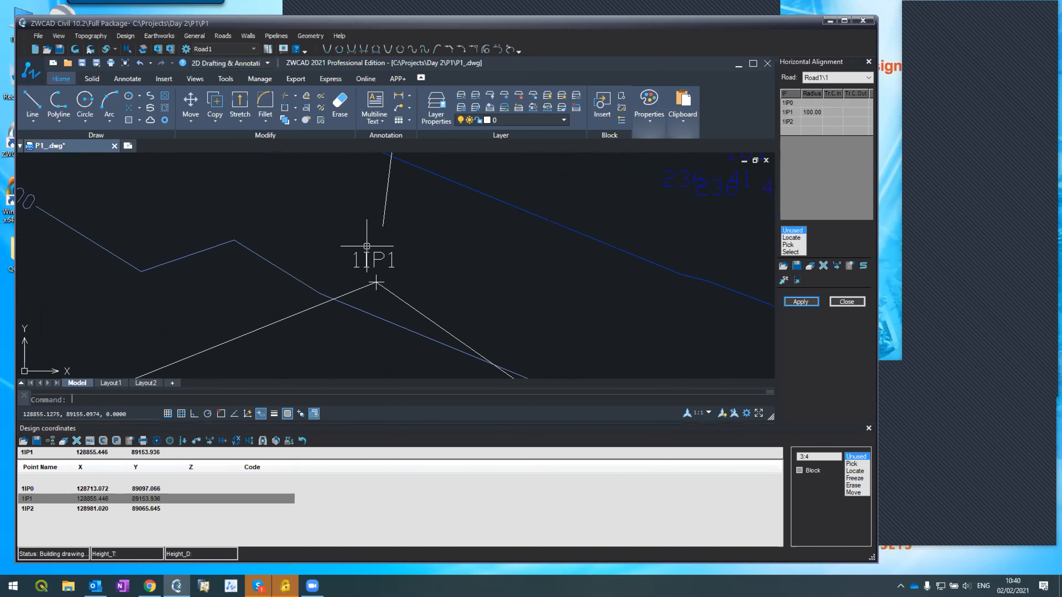
{"action": "scroll", "coordinate": [365, 265], "scroll_direction": "down", "scroll_amount": 3}
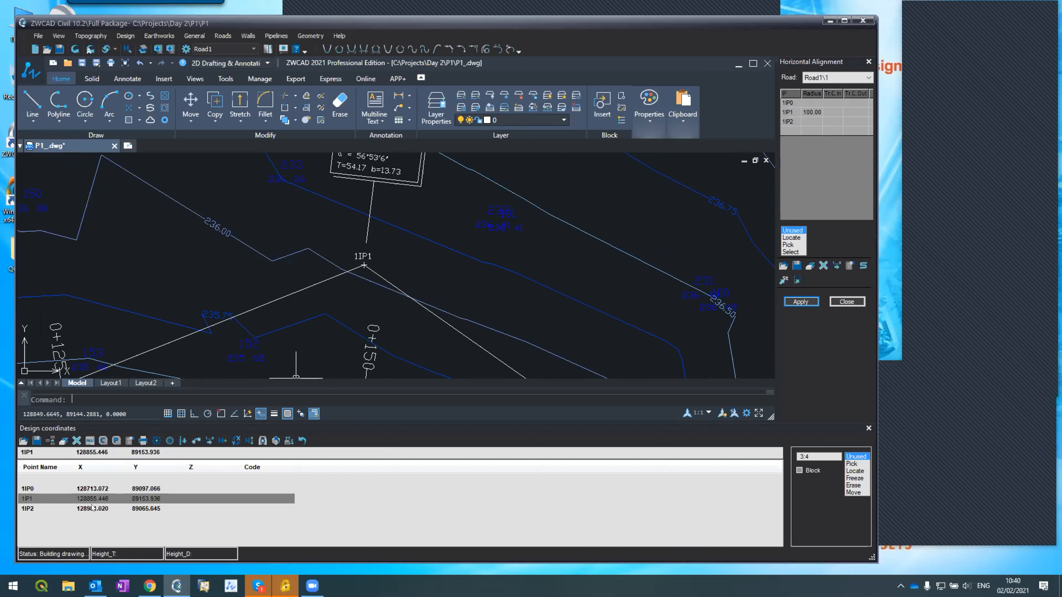
{"action": "left_click", "coordinate": [100, 452]}
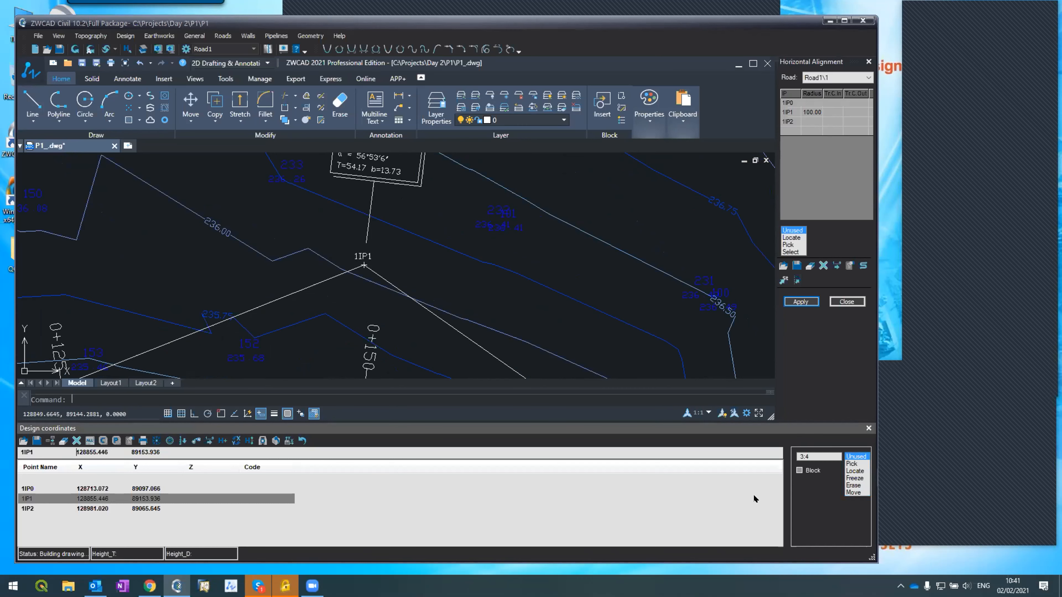
- Move design point 1IP1 up and to the right to about X 128861.23, Y 89159.18, then end the command
{"action": "left_click", "coordinate": [855, 492]}
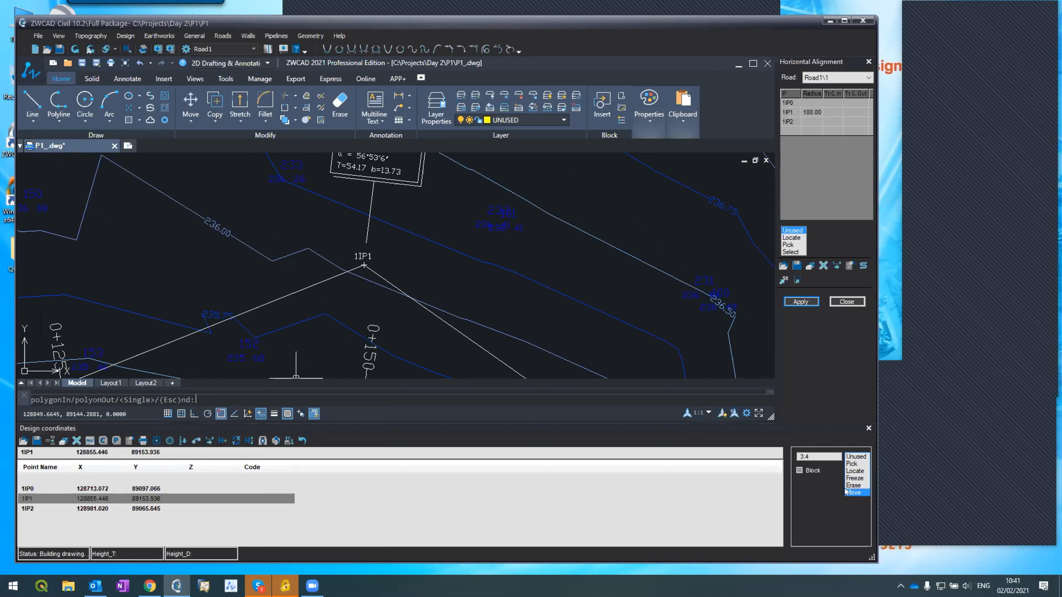
{"action": "left_click", "coordinate": [363, 265]}
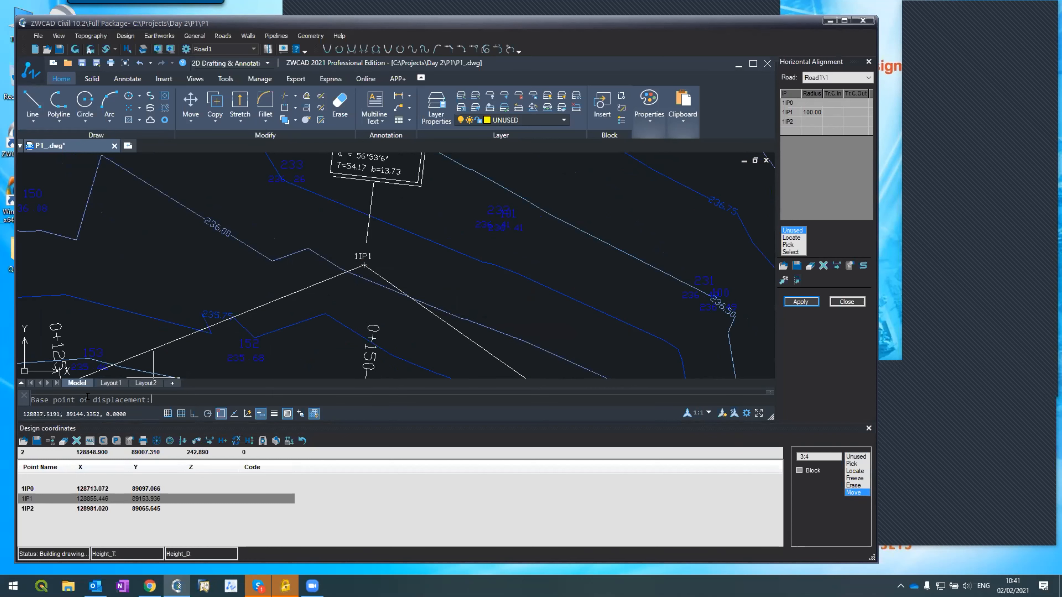
{"action": "left_click", "coordinate": [364, 265]}
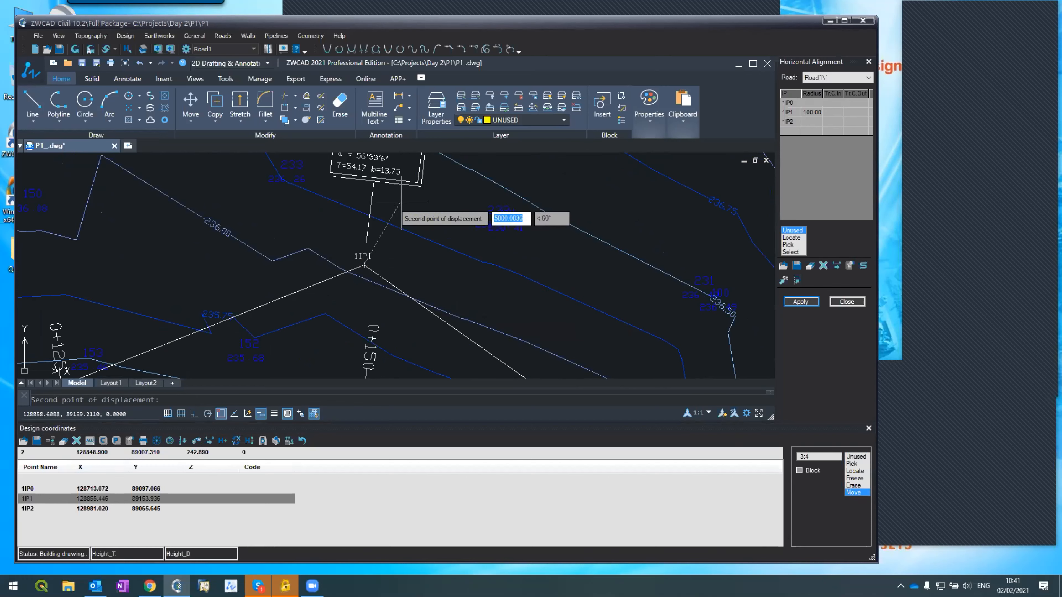
{"action": "scroll", "coordinate": [400, 203], "scroll_direction": "down", "scroll_amount": 3}
{"action": "scroll", "coordinate": [434, 242], "scroll_direction": "up", "scroll_amount": 6}
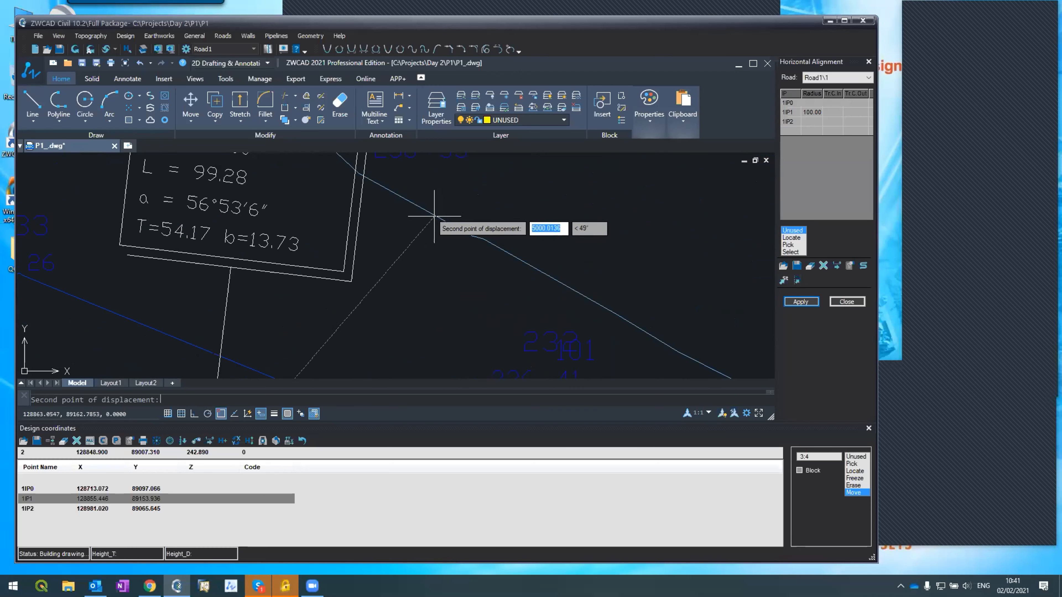
{"action": "scroll", "coordinate": [397, 268], "scroll_direction": "down", "scroll_amount": 3}
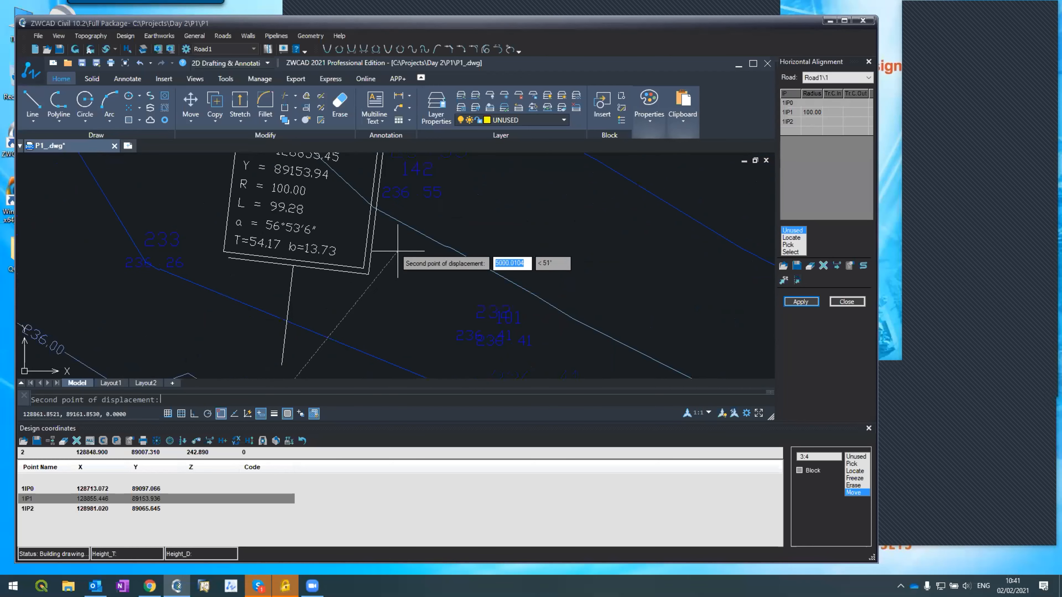
{"action": "left_click", "coordinate": [389, 287]}
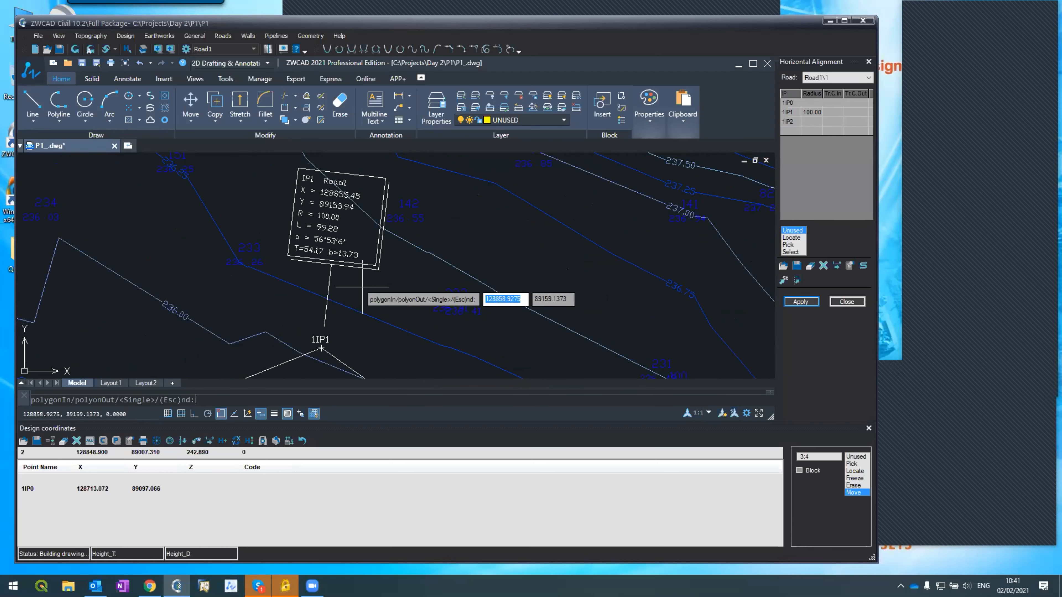
{"action": "key", "text": "Escape"}
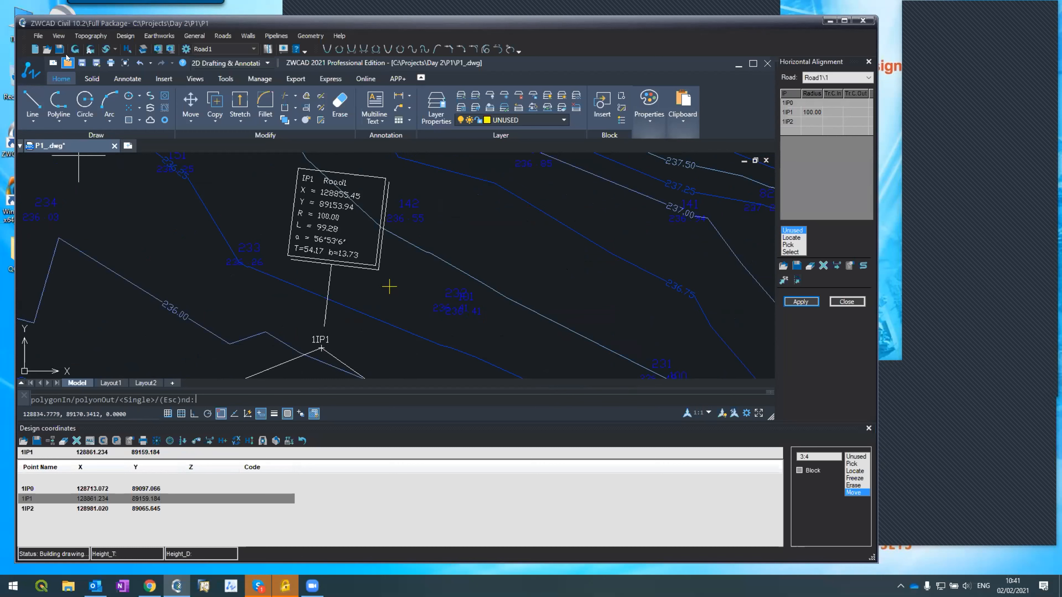
{"action": "left_click", "coordinate": [74, 49]}
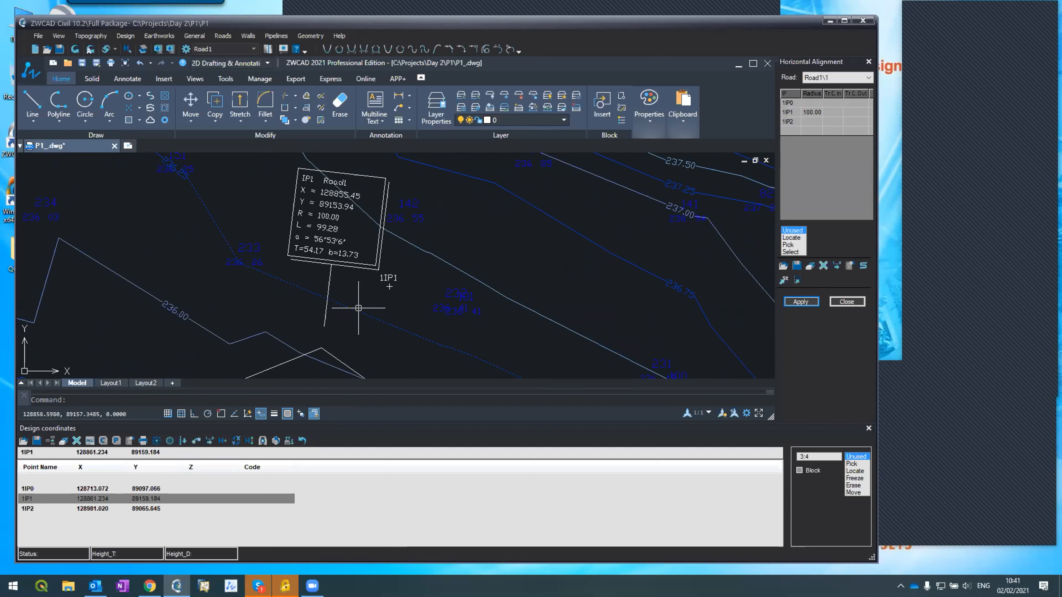
- Reapply the Road1 horizontal alignment to rebuild it through the moved 1IP1
{"action": "scroll", "coordinate": [330, 282], "scroll_direction": "down", "scroll_amount": 2}
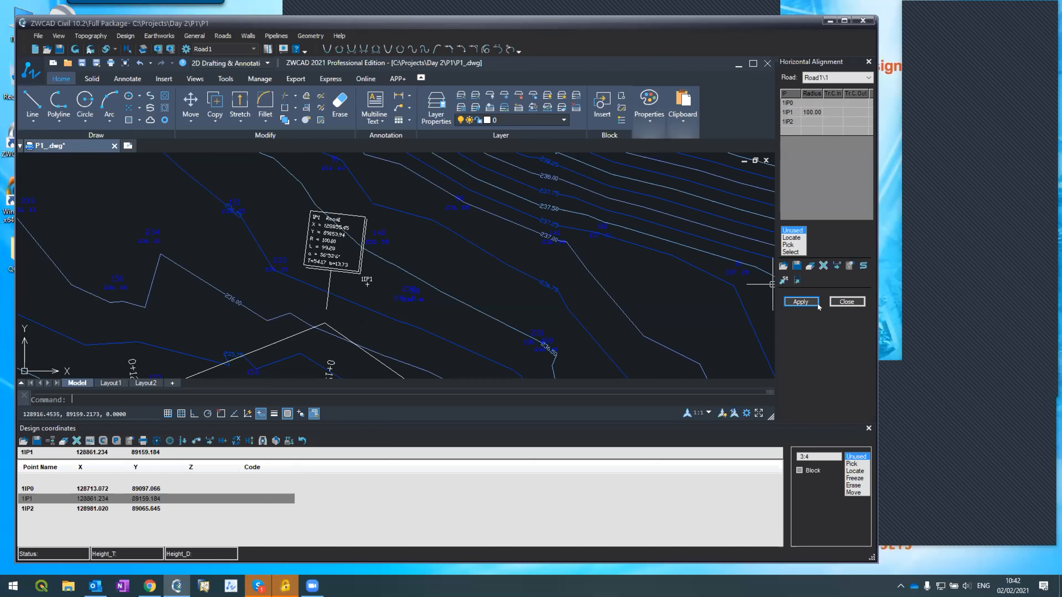
{"action": "left_click", "coordinate": [800, 301]}
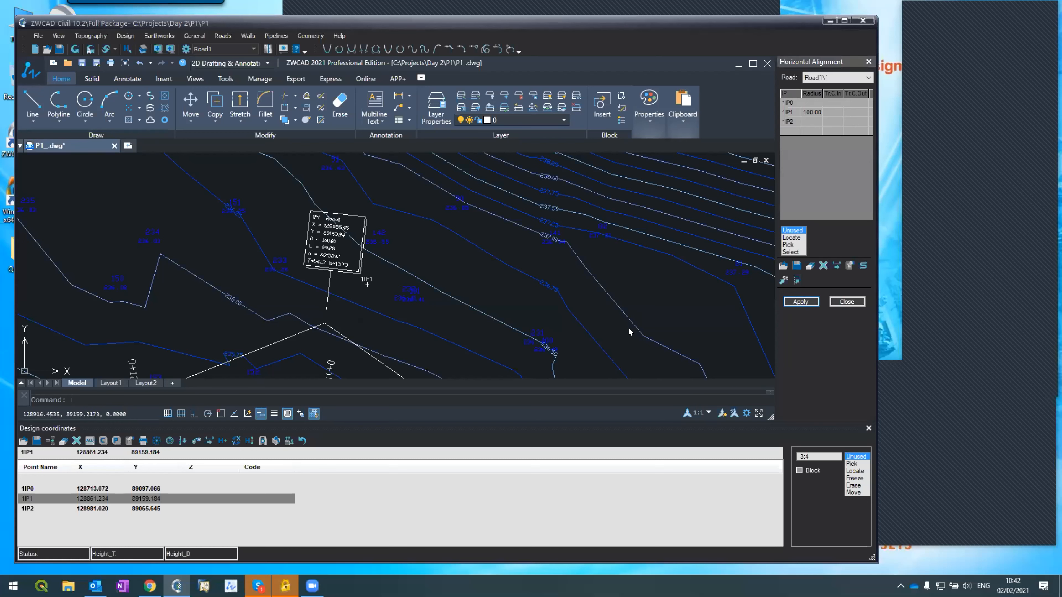
{"action": "left_click", "coordinate": [508, 293]}
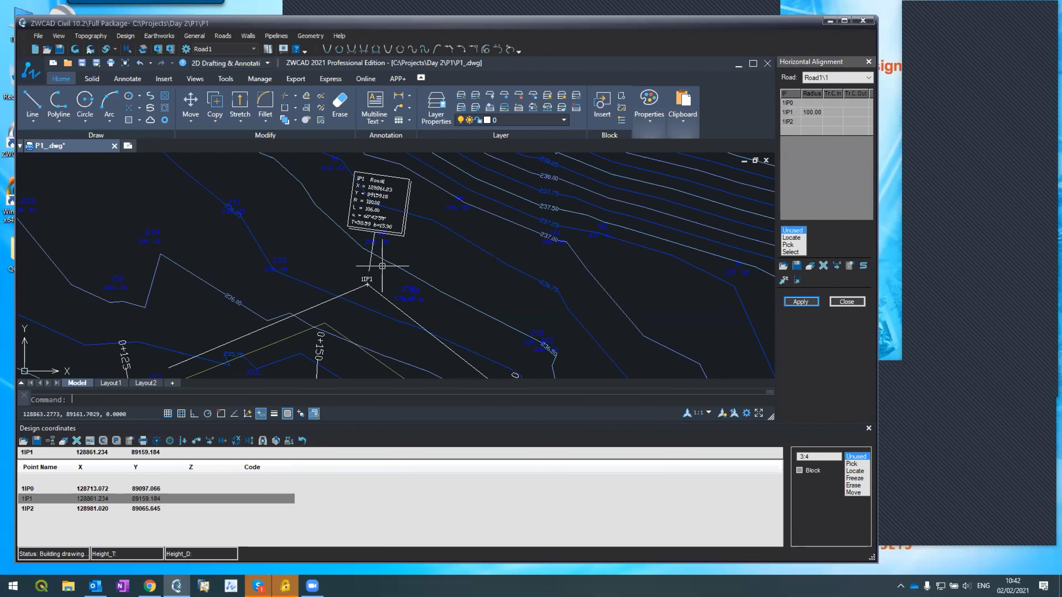
- Delete the old centreline polyline below the rebuilt tangents at 1IP1
{"action": "scroll", "coordinate": [351, 271], "scroll_direction": "down", "scroll_amount": 3}
{"action": "scroll", "coordinate": [340, 276], "scroll_direction": "up", "scroll_amount": 4}
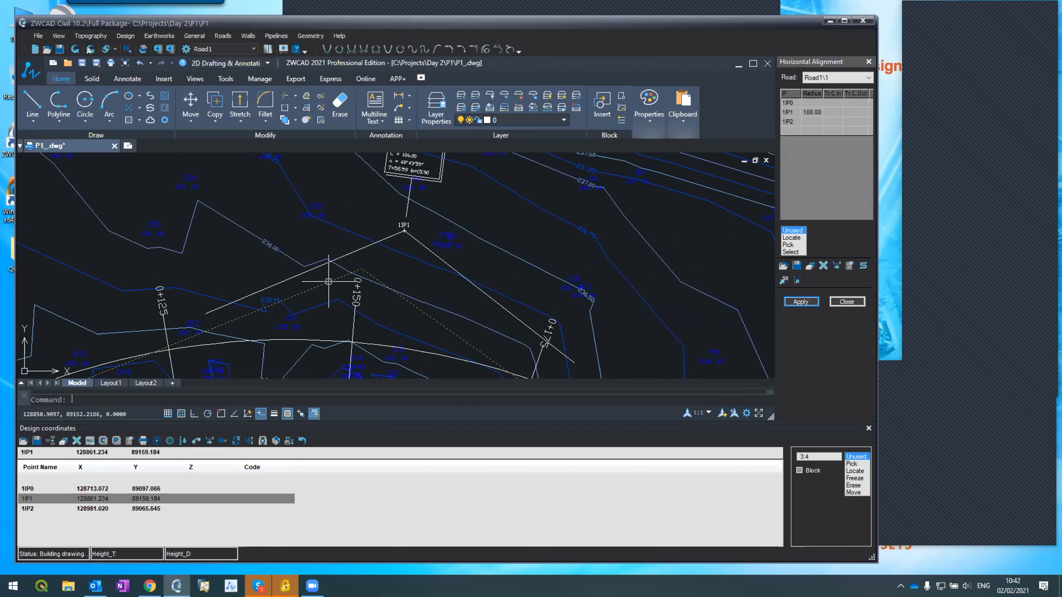
{"action": "left_click", "coordinate": [329, 281]}
{"action": "key", "text": "Delete"}
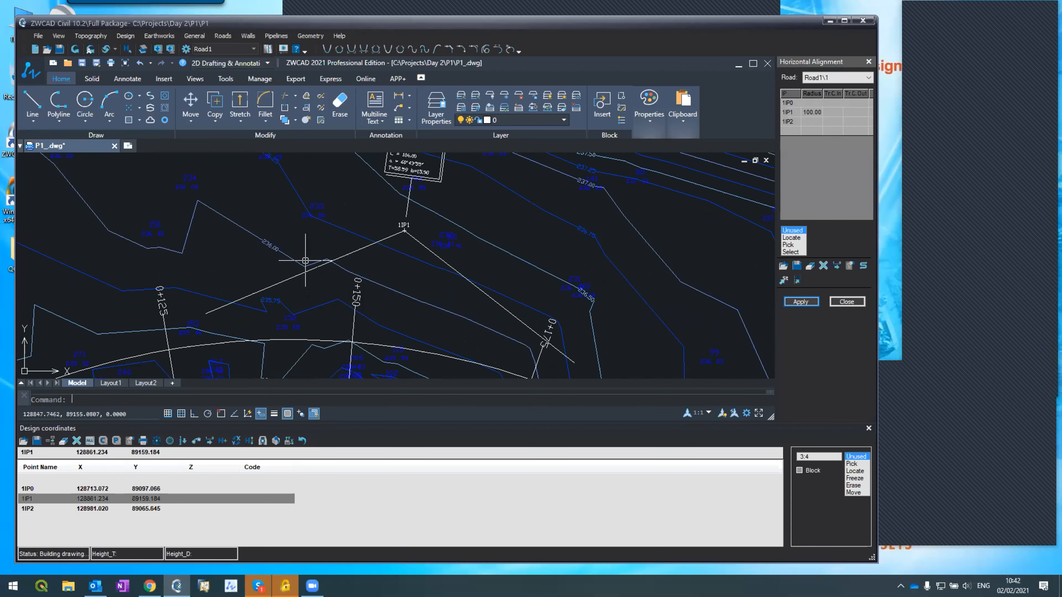
- Move design point 1IP1 down and to the left to about X 128858.66, Y 89154.41 and reapply the alignment
{"action": "scroll", "coordinate": [305, 261], "scroll_direction": "down", "scroll_amount": 5}
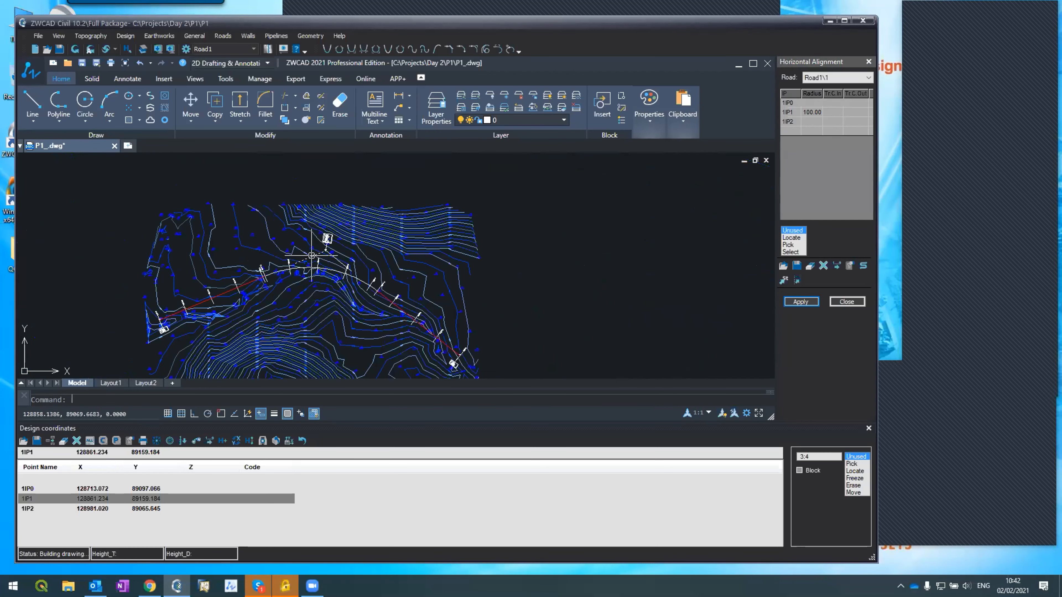
{"action": "scroll", "coordinate": [317, 239], "scroll_direction": "up", "scroll_amount": 2}
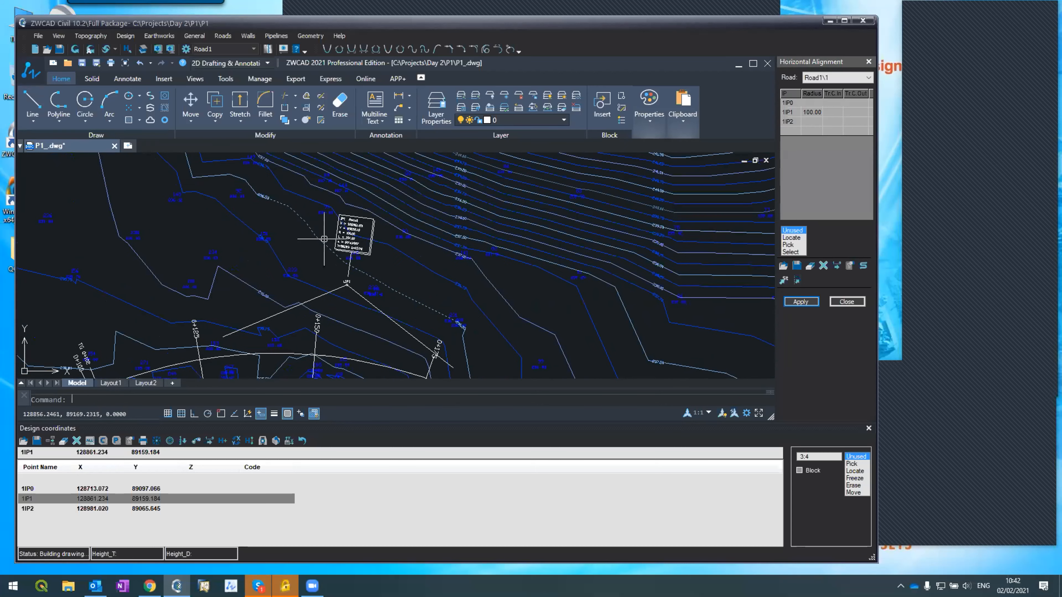
{"action": "left_click", "coordinate": [852, 492]}
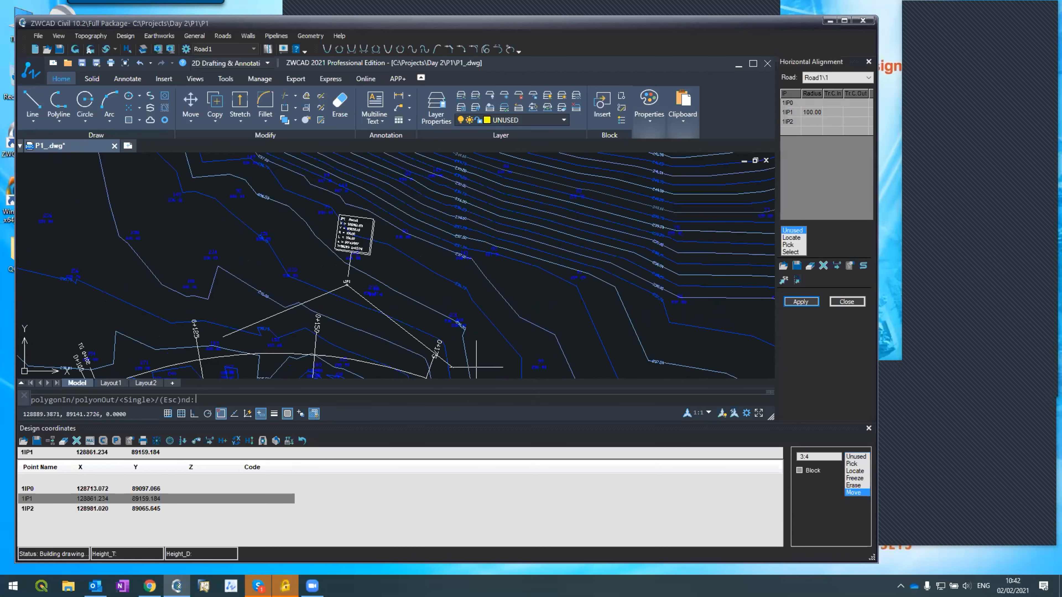
{"action": "left_click", "coordinate": [347, 285]}
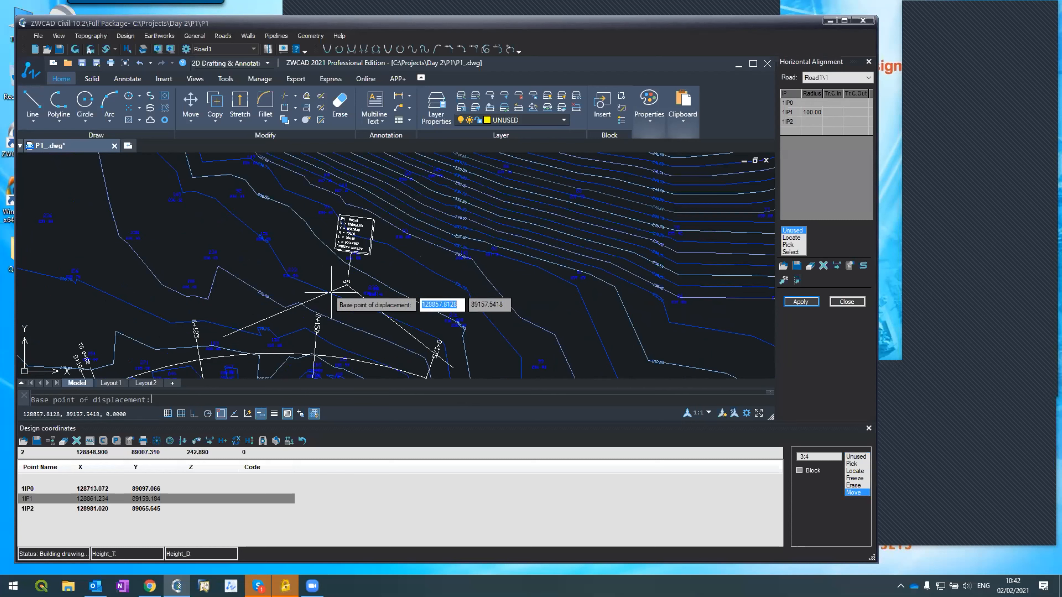
{"action": "left_click", "coordinate": [346, 285]}
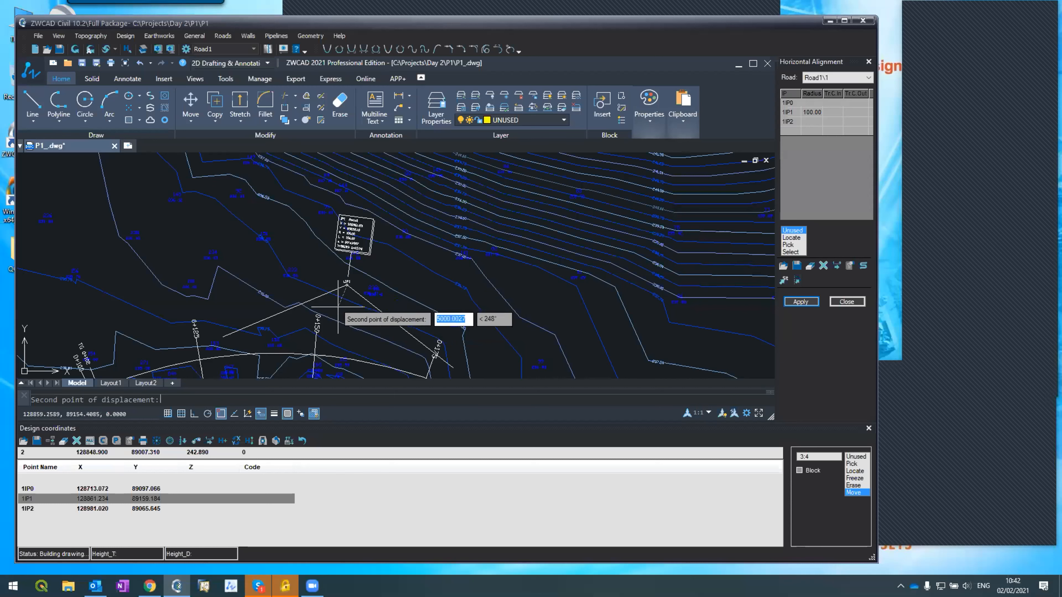
{"action": "left_click", "coordinate": [335, 307]}
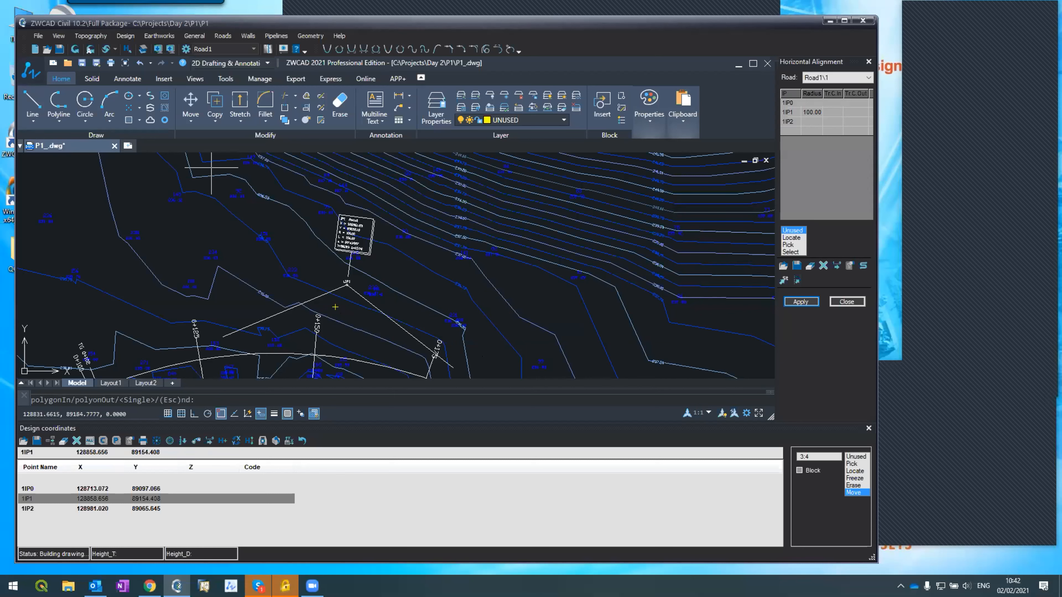
{"action": "left_click", "coordinate": [799, 302]}
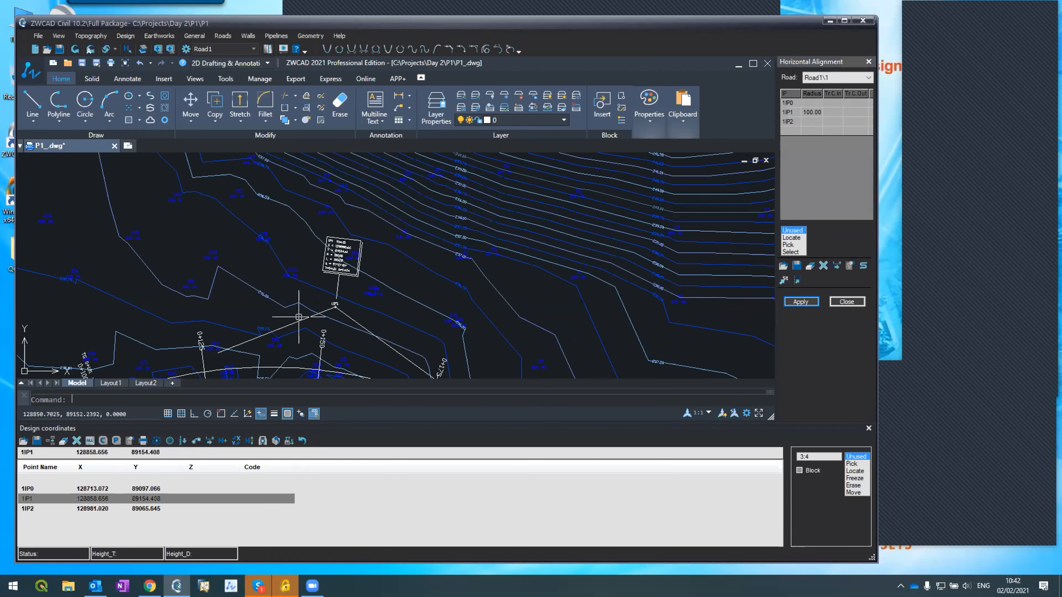
- Examine the whole rebuilt Road1 alignment over the contours
{"action": "scroll", "coordinate": [329, 325], "scroll_direction": "down", "scroll_amount": 3}
{"action": "scroll", "coordinate": [286, 343], "scroll_direction": "down", "scroll_amount": 3}
{"action": "scroll", "coordinate": [286, 343], "scroll_direction": "up", "scroll_amount": 3}
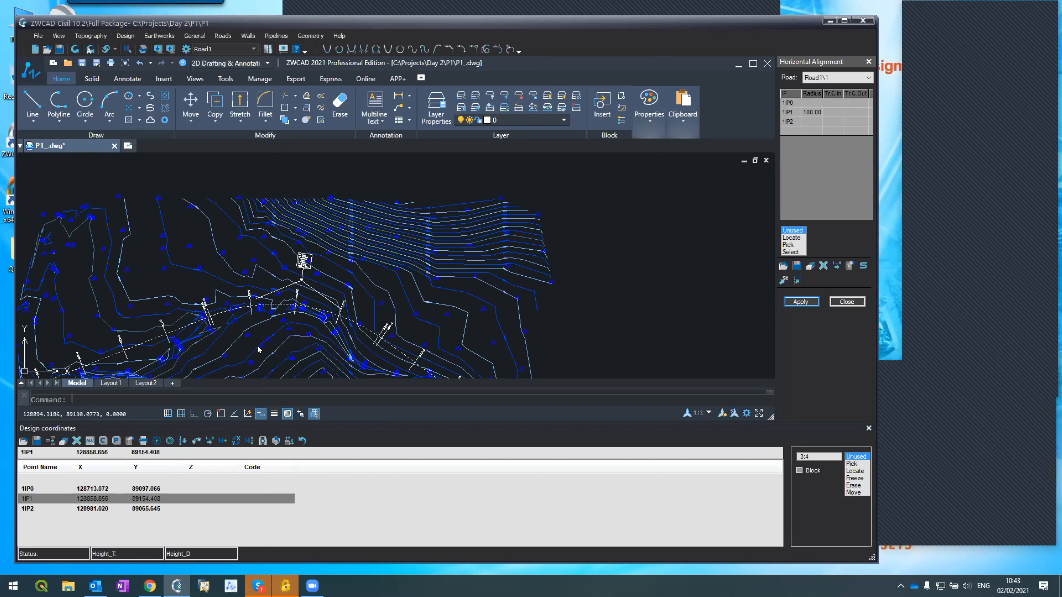
{"action": "scroll", "coordinate": [306, 296], "scroll_direction": "down", "scroll_amount": 2}
{"action": "scroll", "coordinate": [306, 295], "scroll_direction": "up", "scroll_amount": 2}
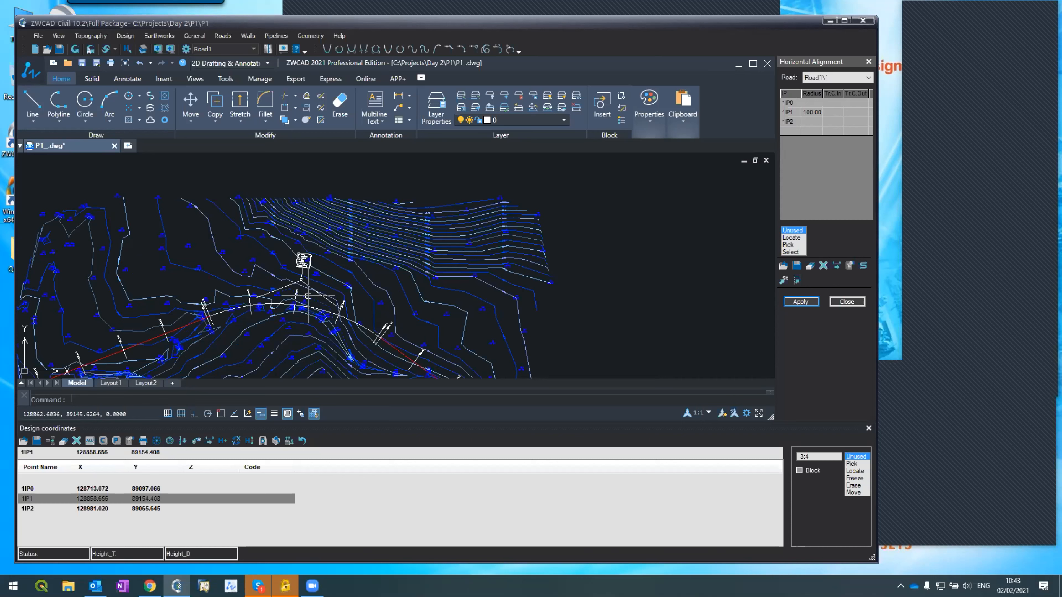
{"action": "key", "text": "XF86AudioRaiseVolume"}
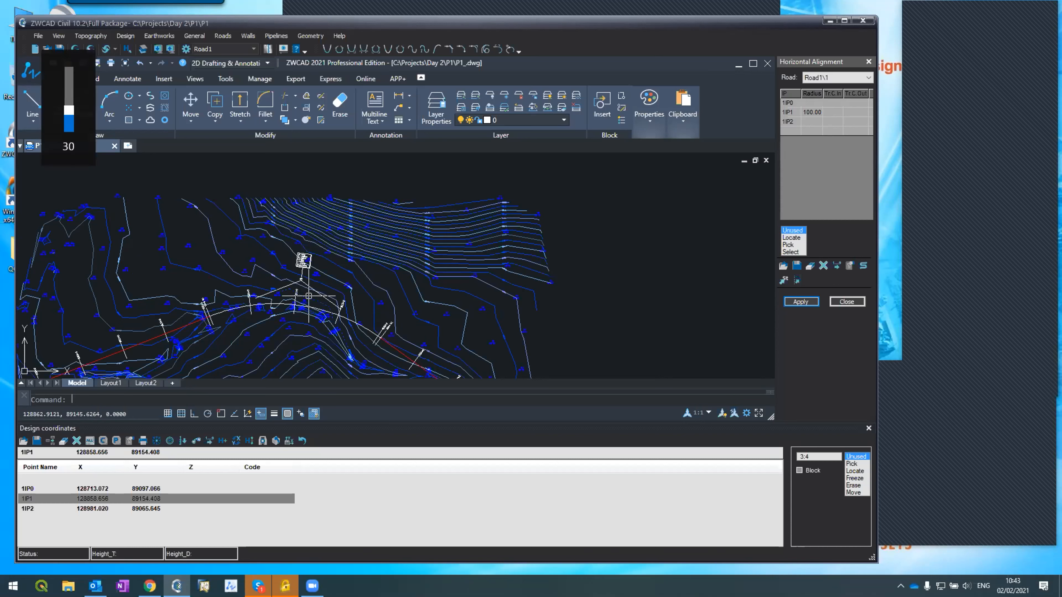
{"action": "key", "text": "XF86AudioRaiseVolume"}
{"action": "key", "text": "XF86AudioRaiseVolume"}
{"action": "key", "text": "XF86AudioRaiseVolume"}
{"action": "key", "text": "XF86AudioRaiseVolume"}
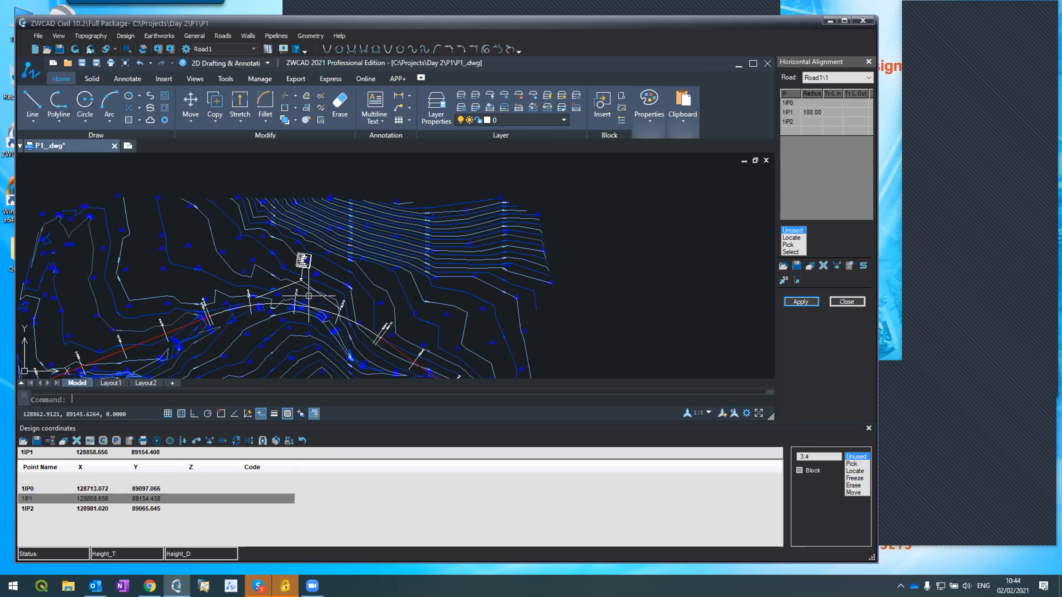
- Examine the TG tangent point and station labels where the straight meets the start of the curve
{"action": "scroll", "coordinate": [201, 326], "scroll_direction": "up", "scroll_amount": 4}
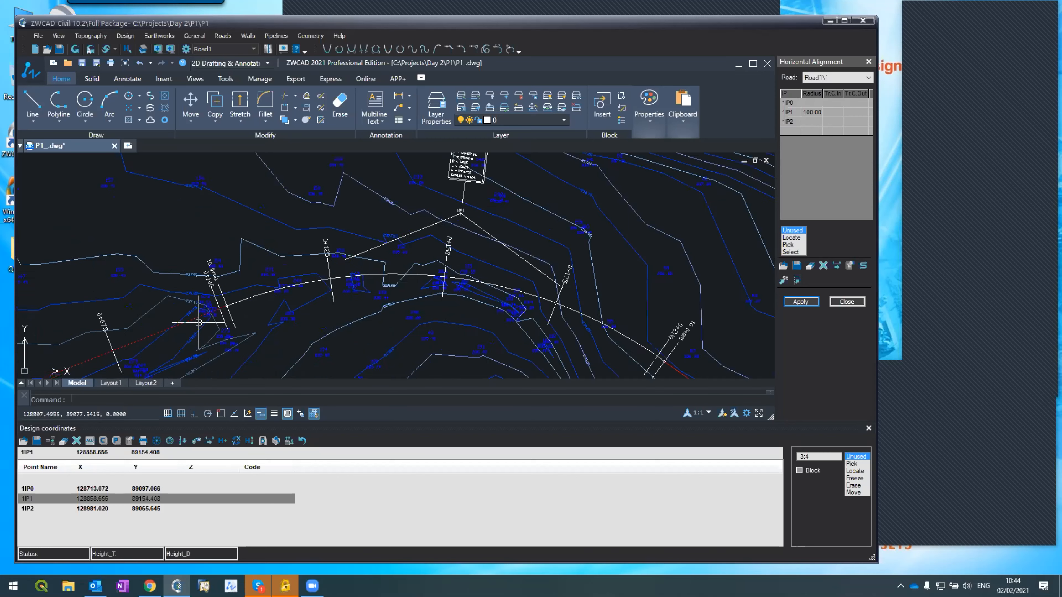
{"action": "scroll", "coordinate": [248, 264], "scroll_direction": "down", "scroll_amount": 4}
{"action": "scroll", "coordinate": [164, 293], "scroll_direction": "up", "scroll_amount": 4}
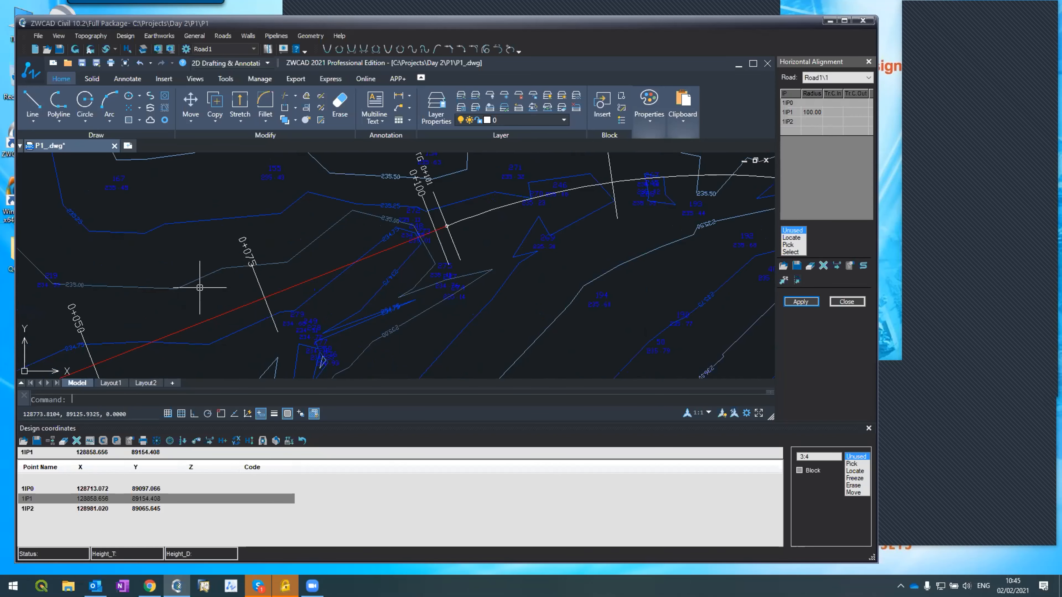
{"action": "scroll", "coordinate": [485, 249], "scroll_direction": "down", "scroll_amount": 4}
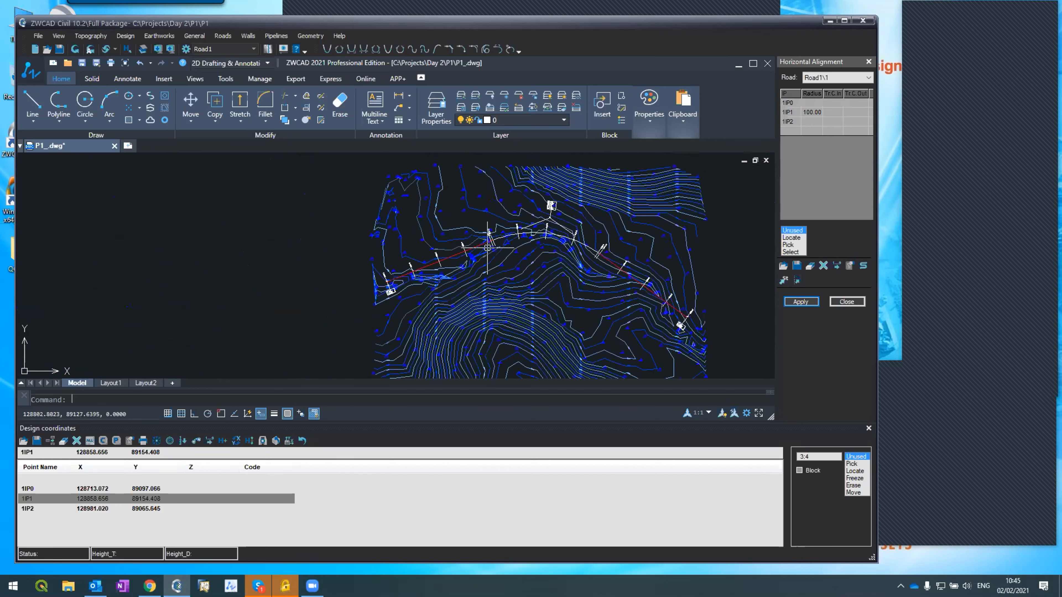
- Examine the TG tangent point label at the curve's end and the 0+225 station label on the following straight
{"action": "scroll", "coordinate": [567, 253], "scroll_direction": "up", "scroll_amount": 5}
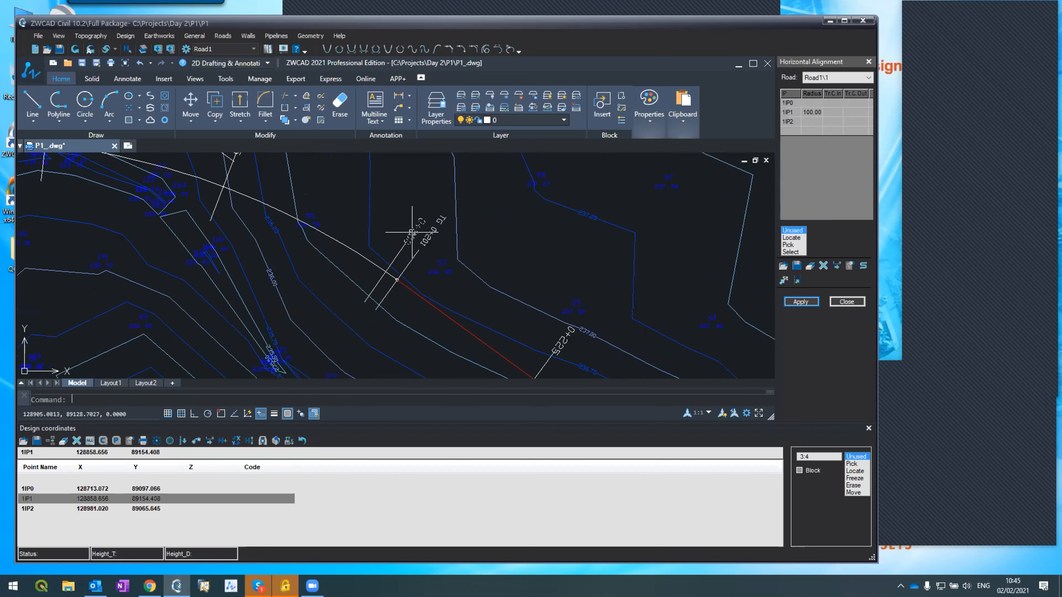
{"action": "scroll", "coordinate": [536, 308], "scroll_direction": "down", "scroll_amount": 3}
{"action": "scroll", "coordinate": [501, 301], "scroll_direction": "up", "scroll_amount": 3}
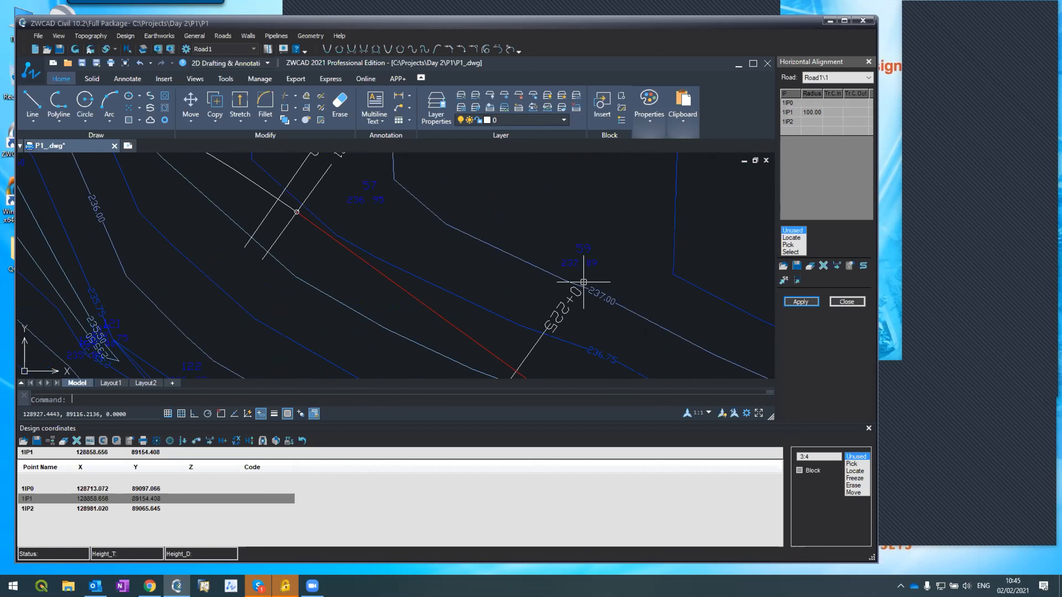
{"action": "scroll", "coordinate": [503, 268], "scroll_direction": "down", "scroll_amount": 3}
{"action": "scroll", "coordinate": [606, 324], "scroll_direction": "up", "scroll_amount": 4}
{"action": "scroll", "coordinate": [444, 279], "scroll_direction": "down", "scroll_amount": 2}
{"action": "scroll", "coordinate": [521, 311], "scroll_direction": "up", "scroll_amount": 4}
{"action": "scroll", "coordinate": [520, 316], "scroll_direction": "down", "scroll_amount": 2}
{"action": "scroll", "coordinate": [519, 316], "scroll_direction": "down", "scroll_amount": 3}
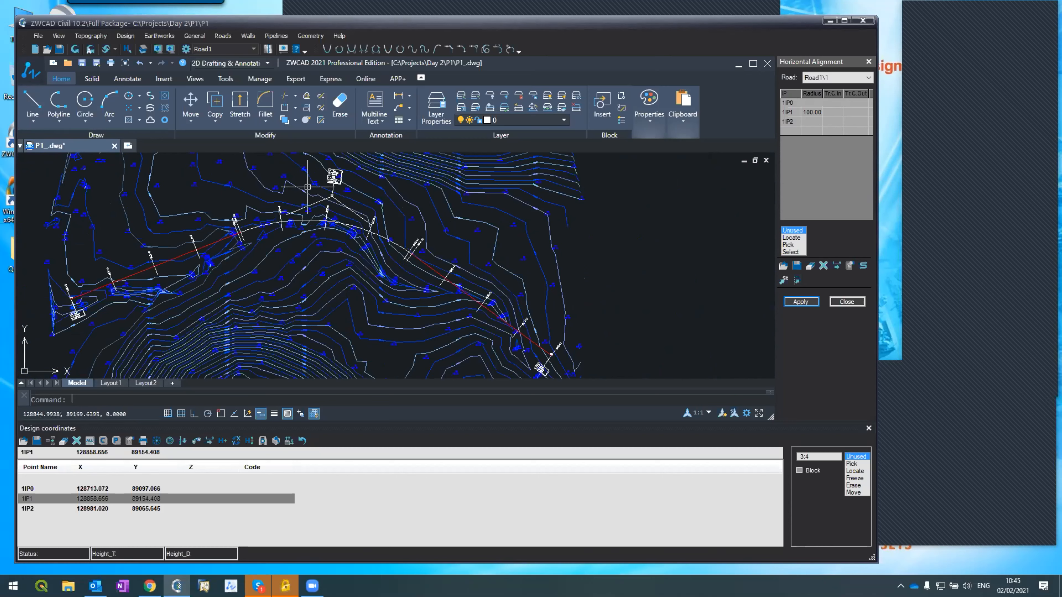
- Close the Design coordinates list and inspect Road1's stations along the straight from 0+000 into the curve
{"action": "left_click", "coordinate": [868, 428]}
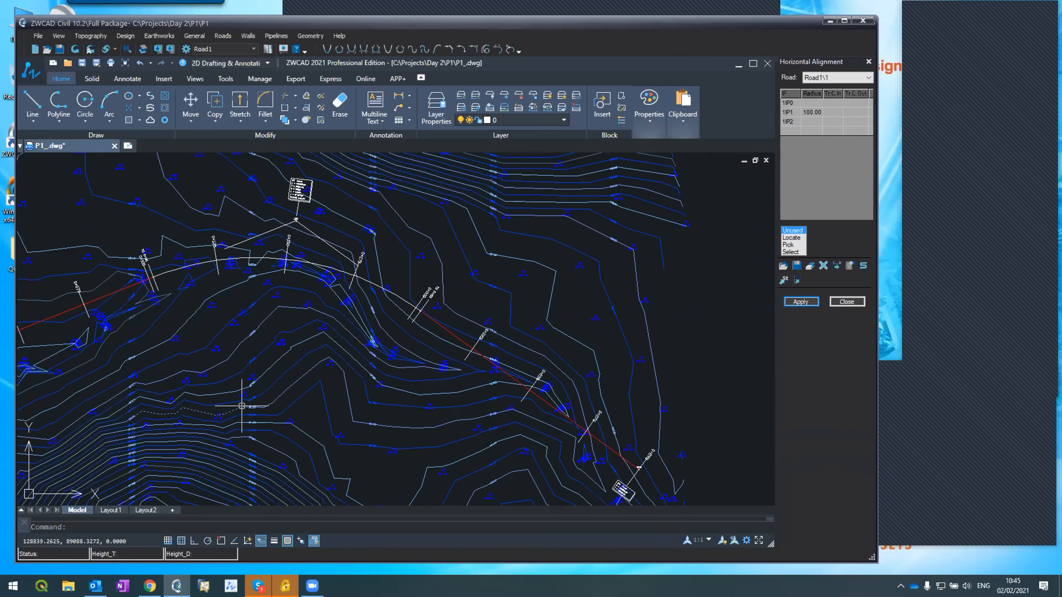
{"action": "scroll", "coordinate": [246, 372], "scroll_direction": "down", "scroll_amount": 5}
{"action": "scroll", "coordinate": [126, 376], "scroll_direction": "up", "scroll_amount": 8}
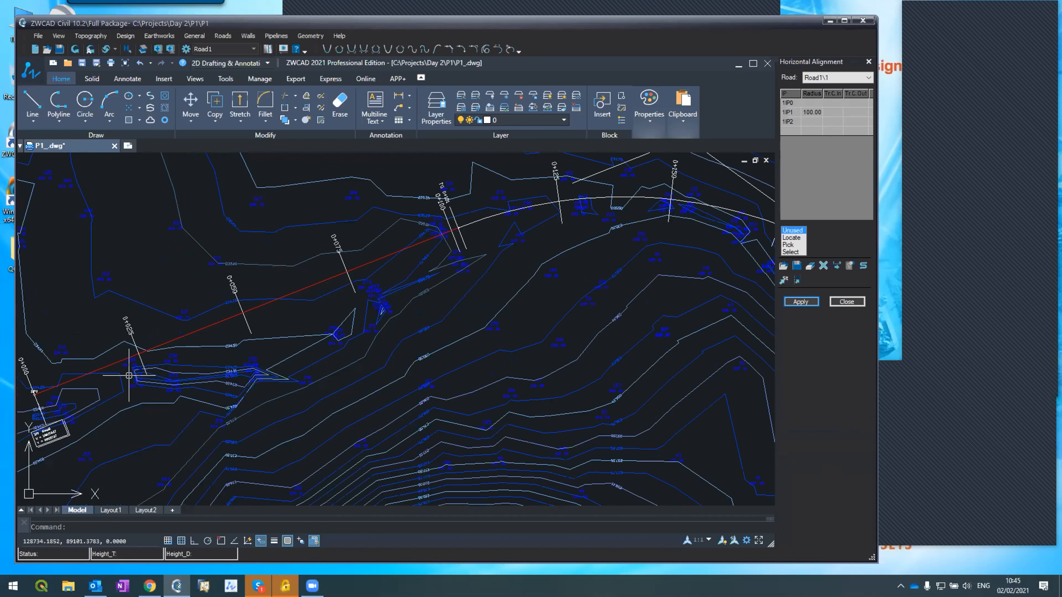
{"action": "scroll", "coordinate": [129, 375], "scroll_direction": "down", "scroll_amount": 6}
{"action": "scroll", "coordinate": [130, 375], "scroll_direction": "up", "scroll_amount": 4}
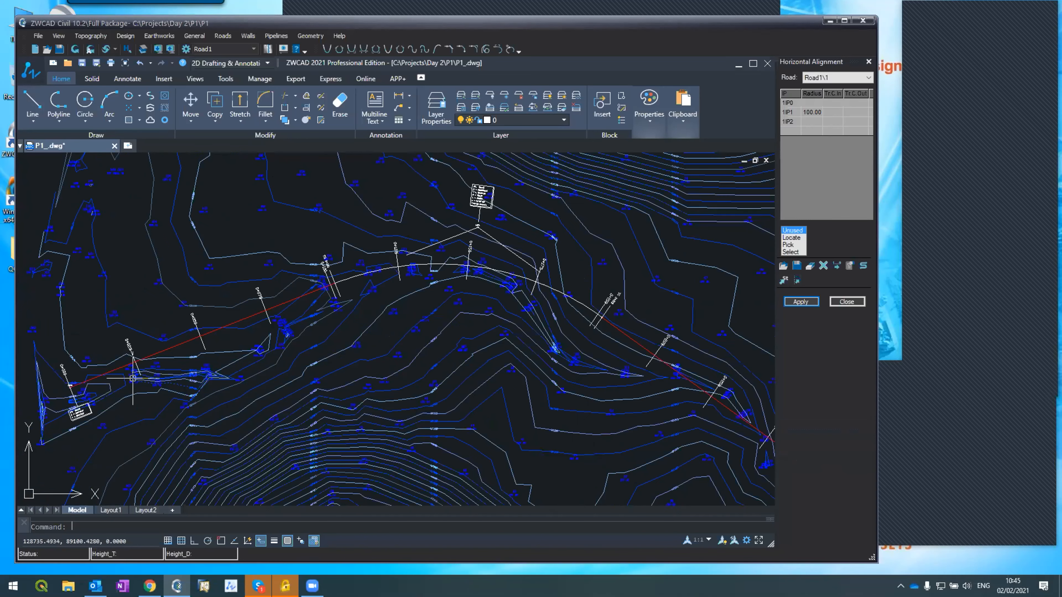
{"action": "scroll", "coordinate": [224, 363], "scroll_direction": "down", "scroll_amount": 6}
{"action": "scroll", "coordinate": [224, 363], "scroll_direction": "up", "scroll_amount": 6}
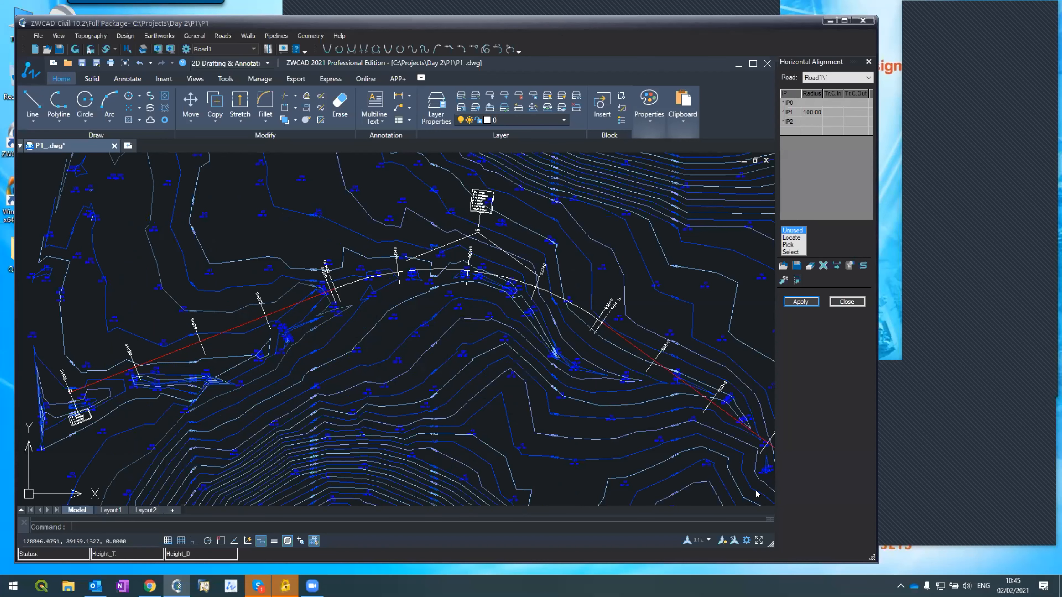
- Reposition and enlarge the program window to give the drawing area more room
{"action": "left_click_drag", "start_coordinate": [547, 23], "coordinate": [535, 11]}
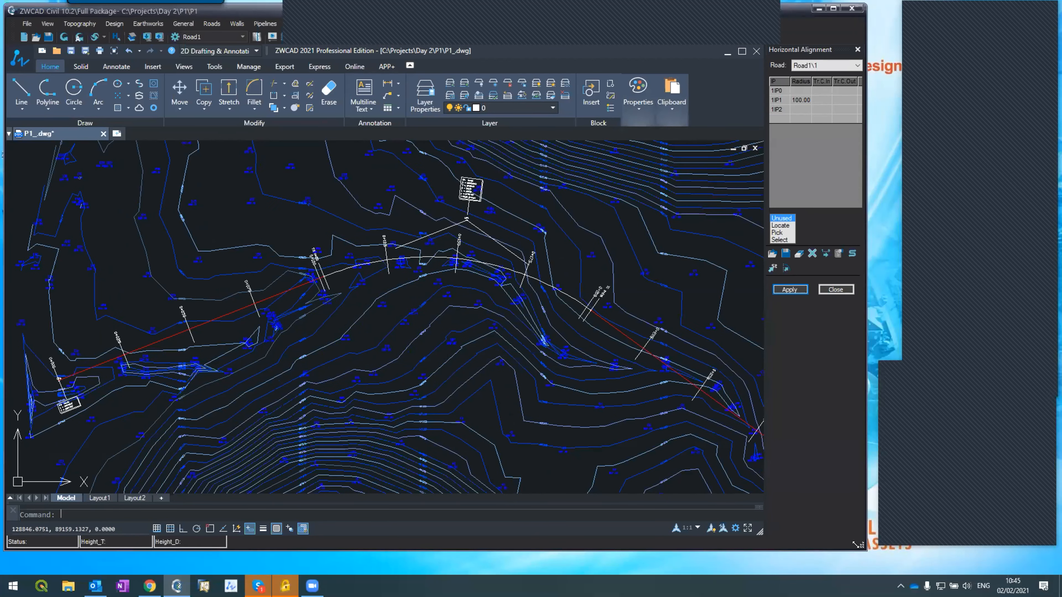
{"action": "left_click_drag", "start_coordinate": [855, 544], "coordinate": [865, 563]}
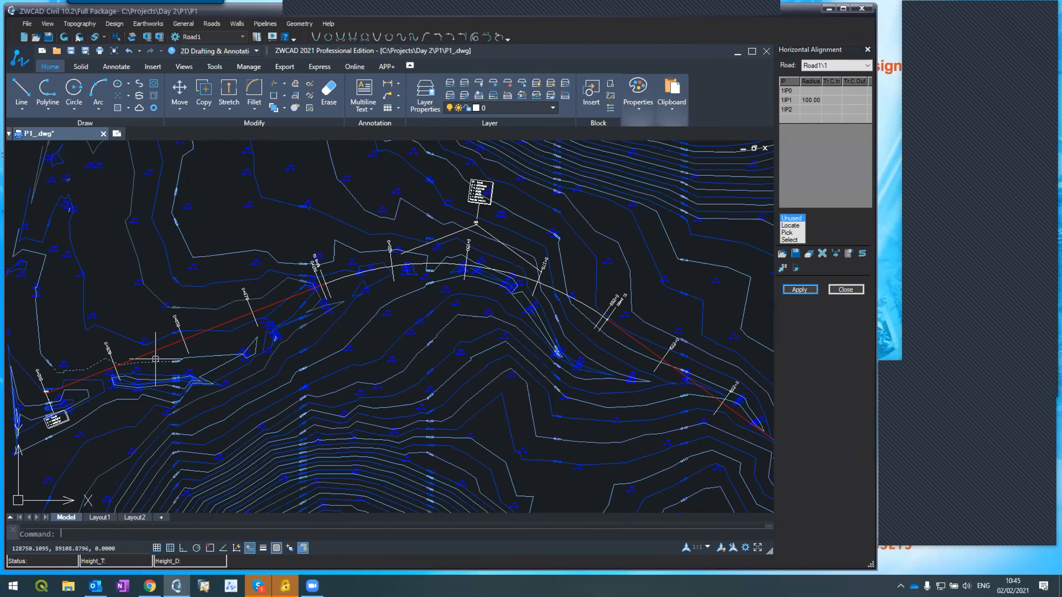
{"action": "scroll", "coordinate": [272, 317], "scroll_direction": "down", "scroll_amount": 4}
{"action": "scroll", "coordinate": [211, 345], "scroll_direction": "up", "scroll_amount": 4}
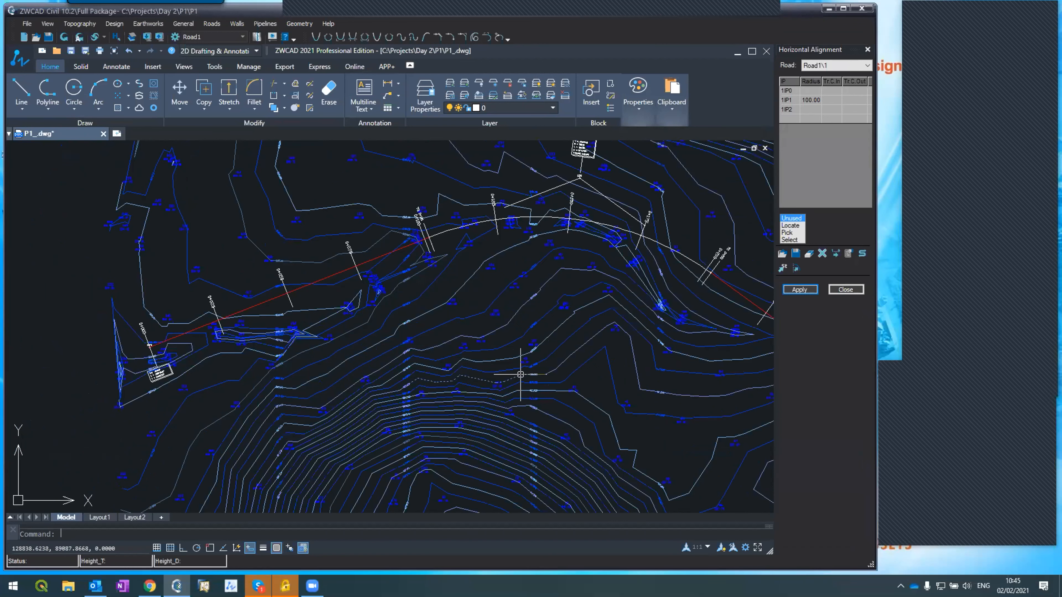
{"action": "scroll", "coordinate": [509, 375], "scroll_direction": "down", "scroll_amount": 4}
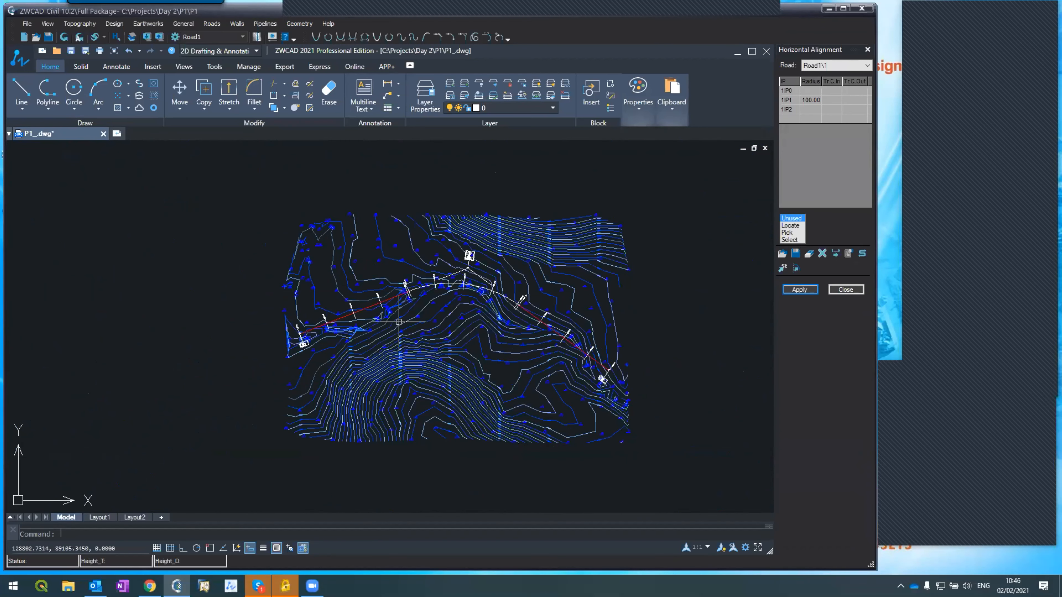
{"action": "scroll", "coordinate": [367, 309], "scroll_direction": "up", "scroll_amount": 4}
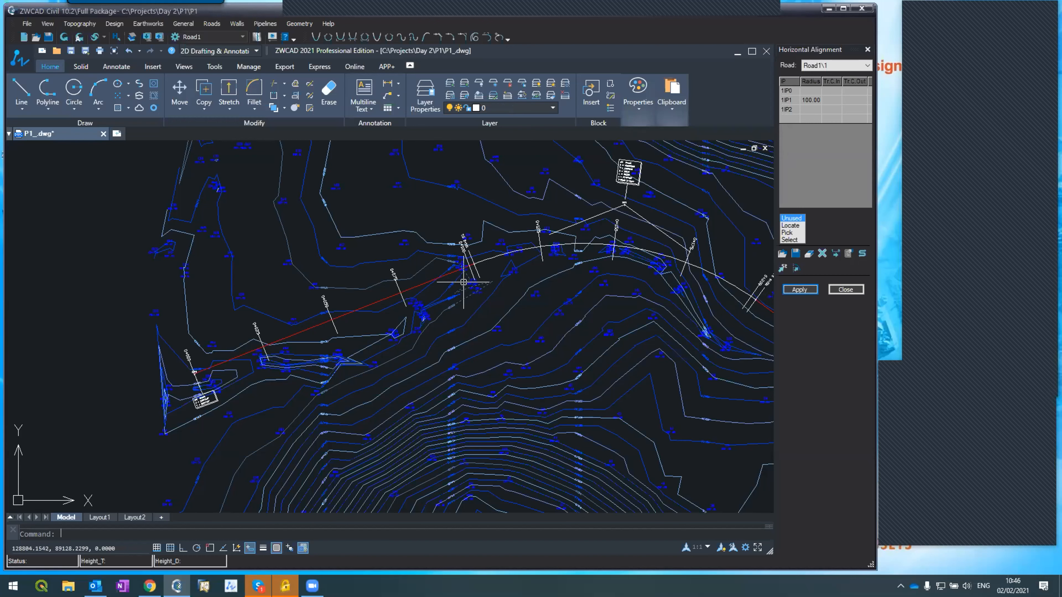
- Add a second road named Road2 to the project's roads list and accept it
{"action": "left_click", "coordinate": [206, 24]}
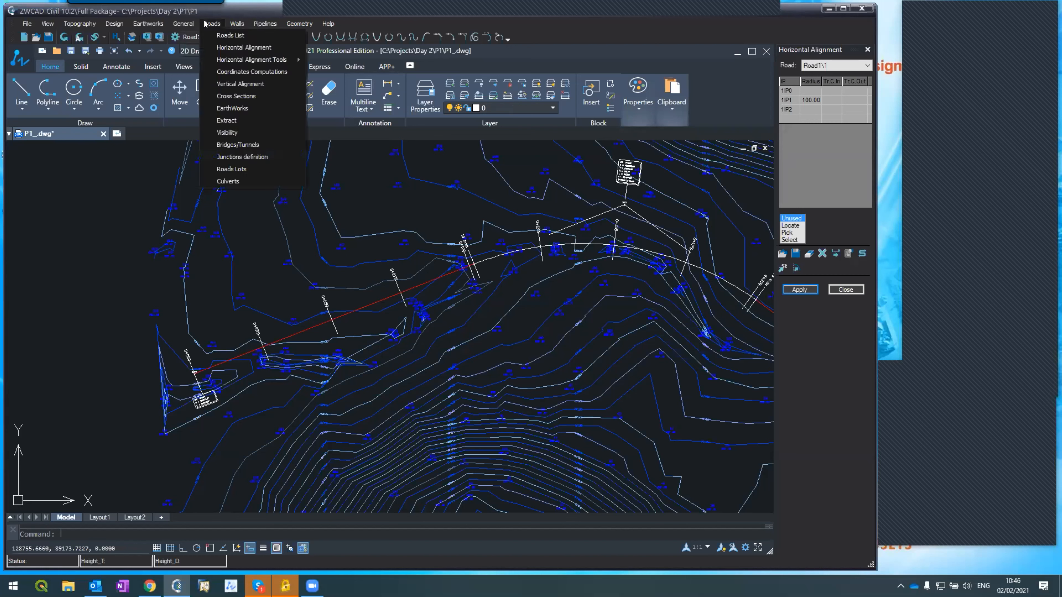
{"action": "left_click", "coordinate": [226, 35]}
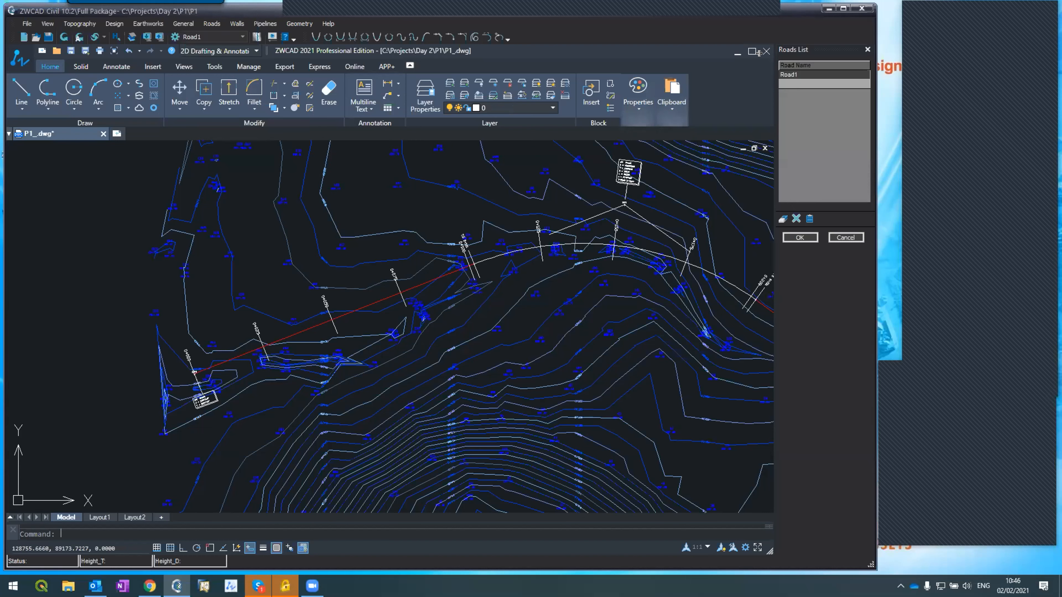
{"action": "left_click", "coordinate": [784, 85]}
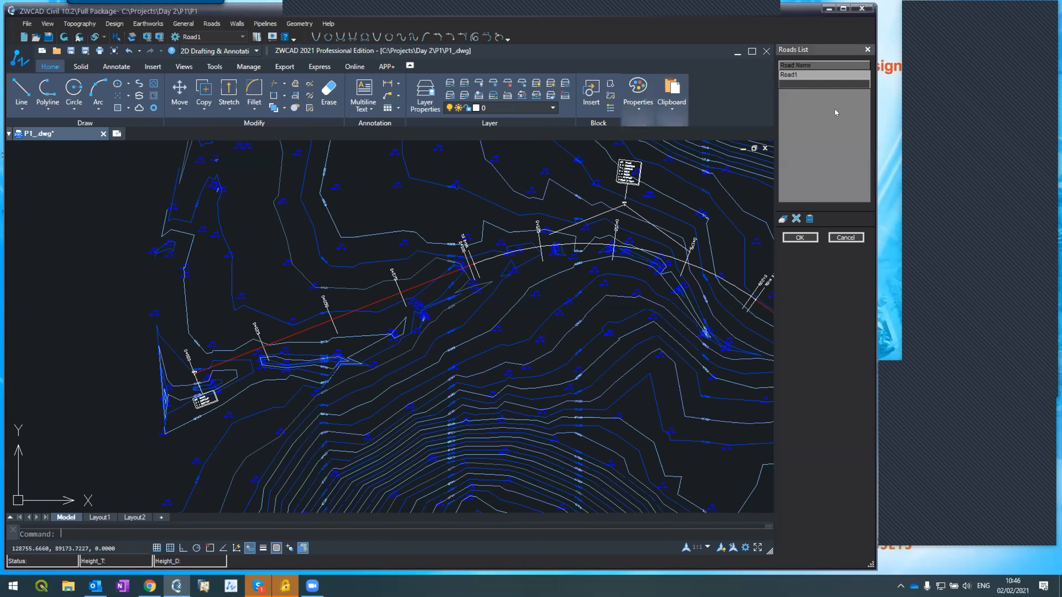
{"action": "type", "text": "Road2"}
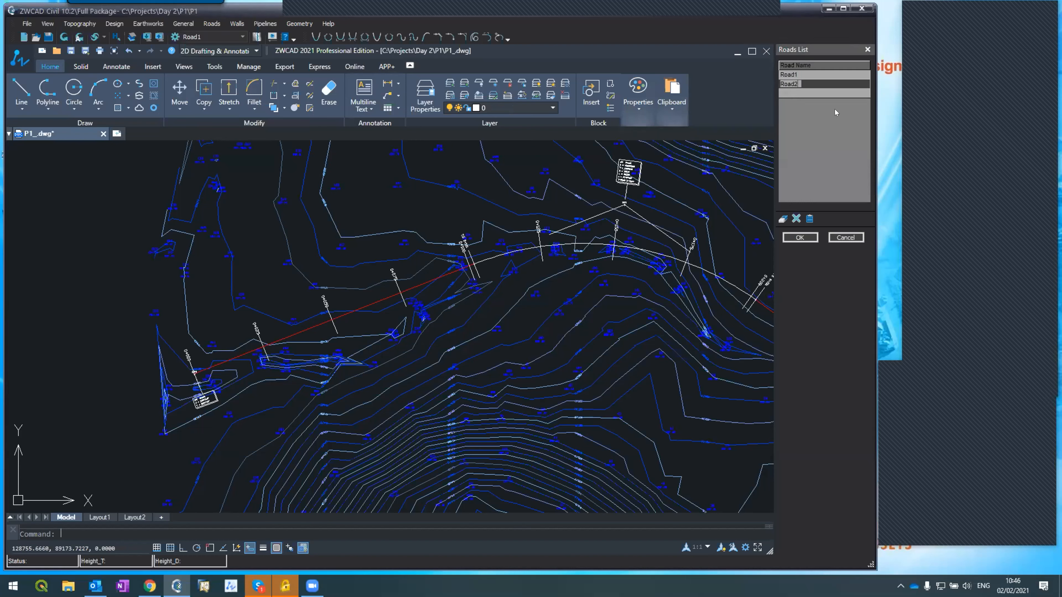
{"action": "key", "text": "Return"}
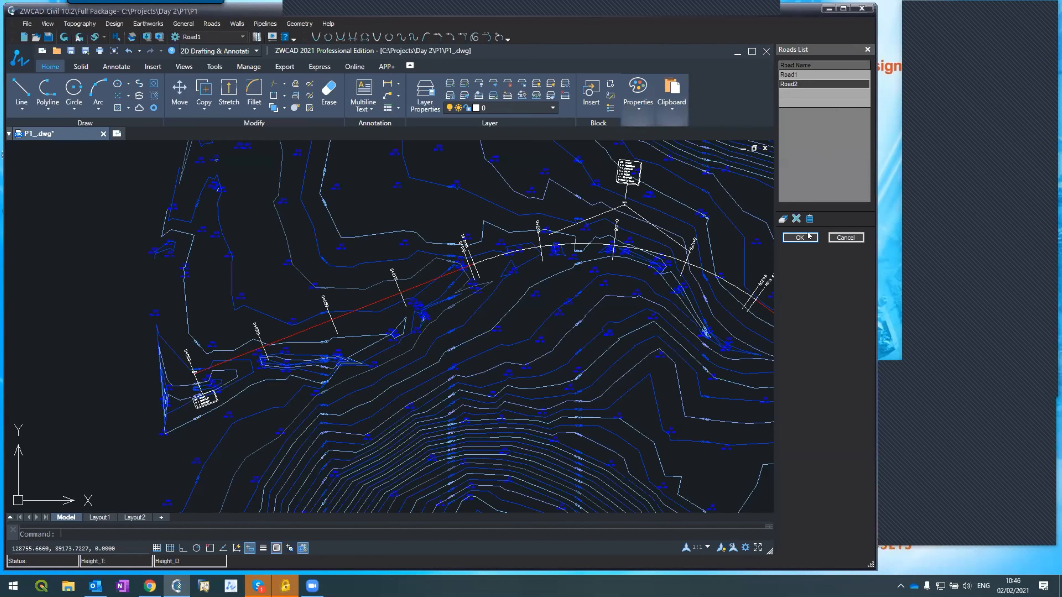
{"action": "left_click", "coordinate": [799, 237]}
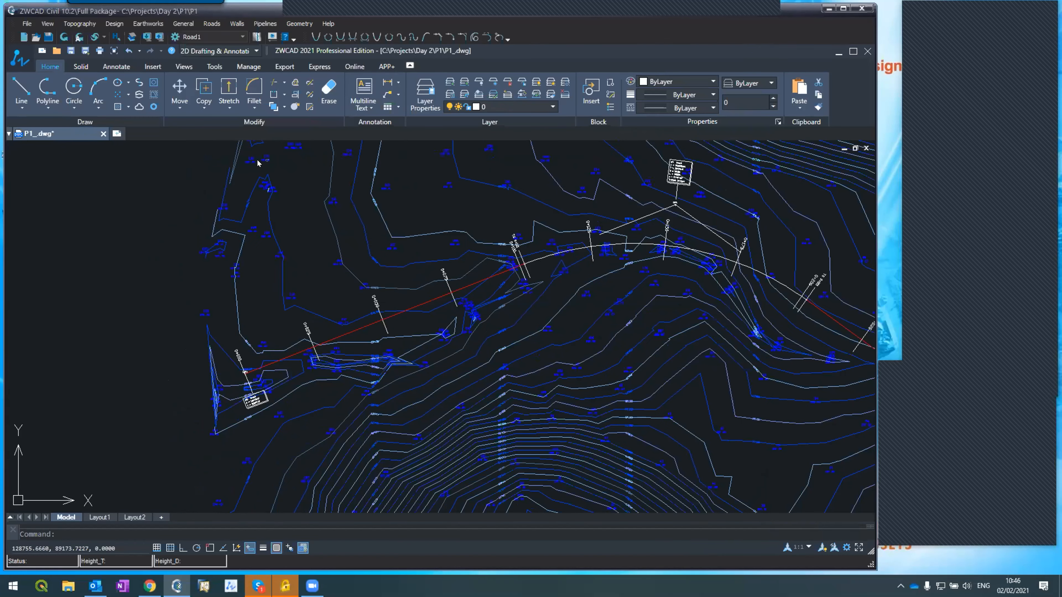
- Compare the horizontal alignment data of Road1\1 and Road2\2, then close the alignment and design coordinates
{"action": "left_click", "coordinate": [211, 23]}
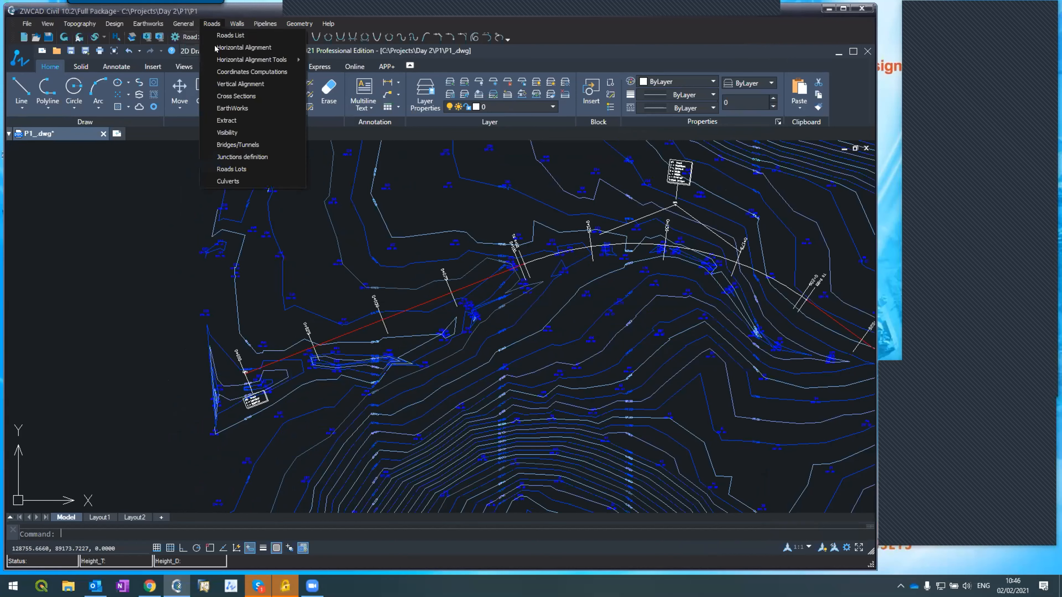
{"action": "left_click", "coordinate": [244, 47]}
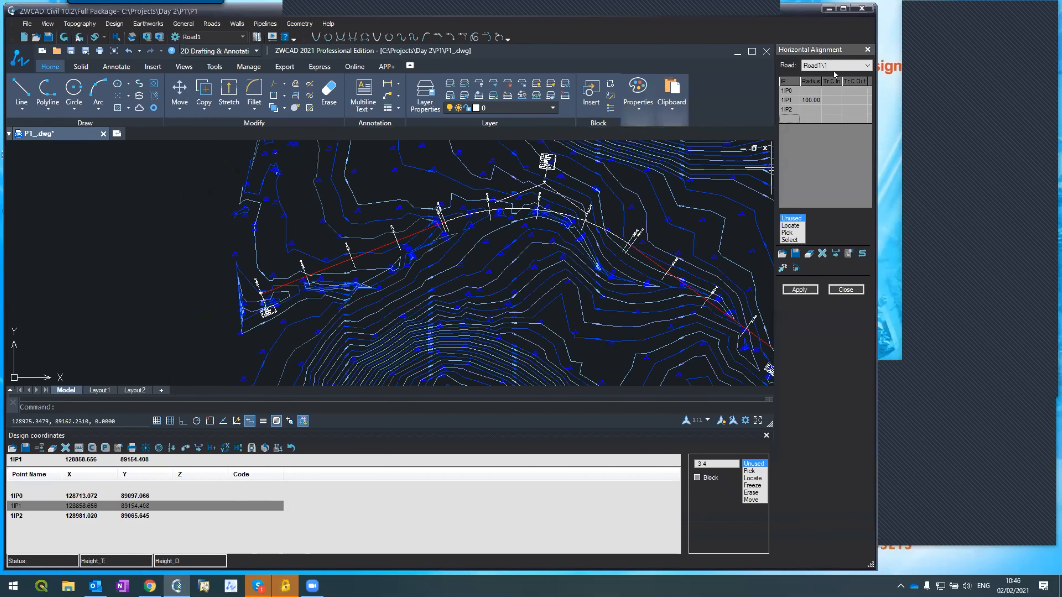
{"action": "left_click", "coordinate": [861, 66]}
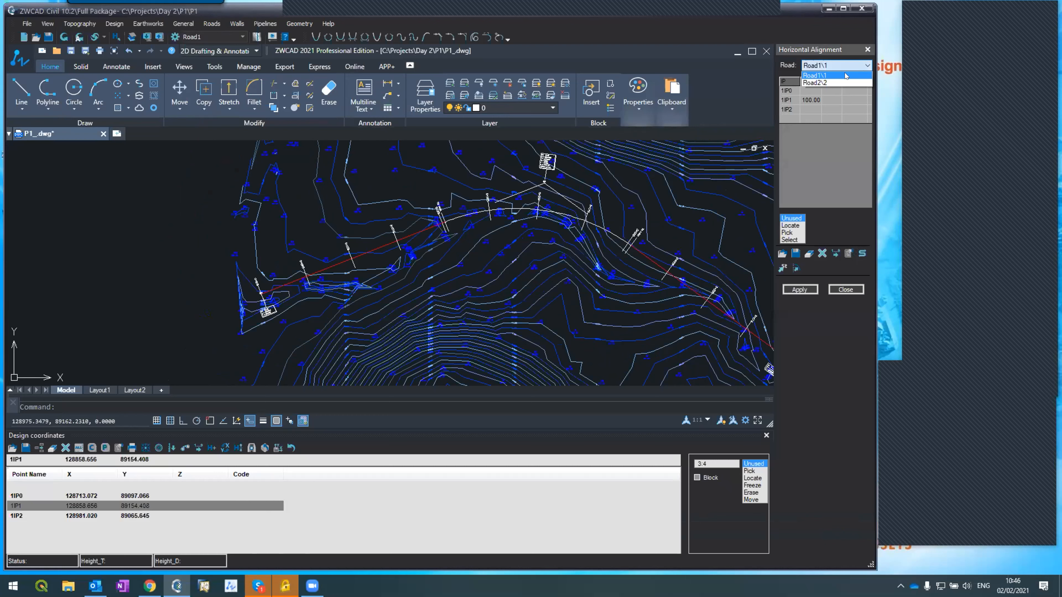
{"action": "left_click", "coordinate": [781, 117]}
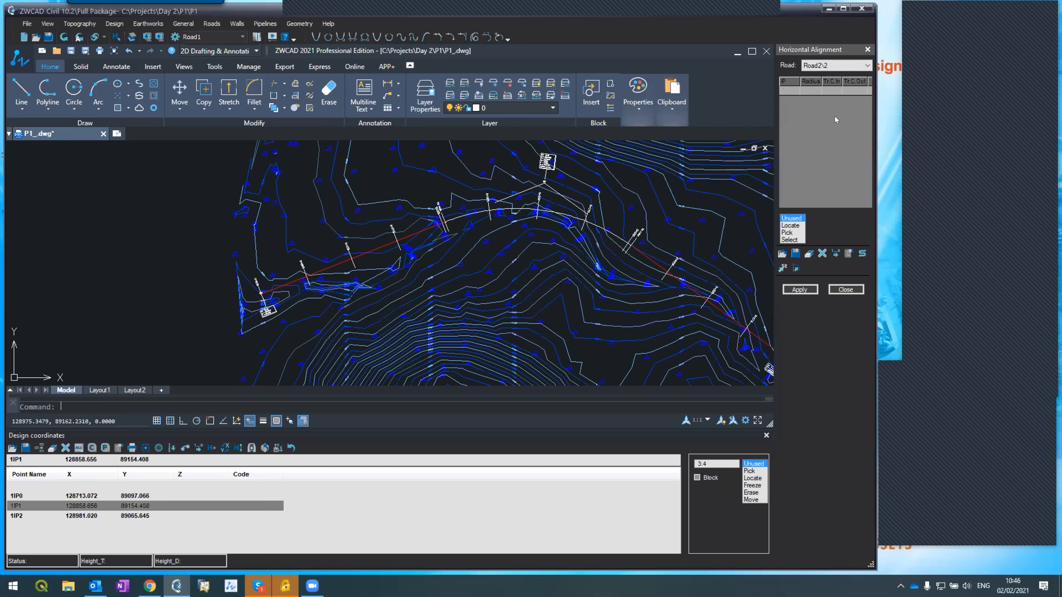
{"action": "left_click", "coordinate": [815, 67]}
{"action": "left_click", "coordinate": [819, 76]}
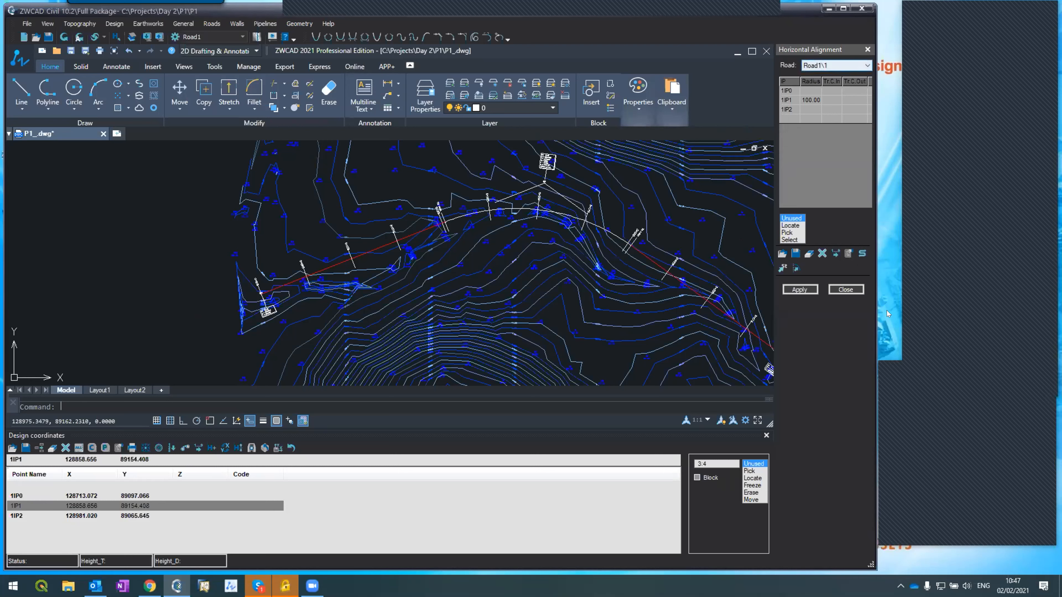
{"action": "left_click", "coordinate": [808, 67]}
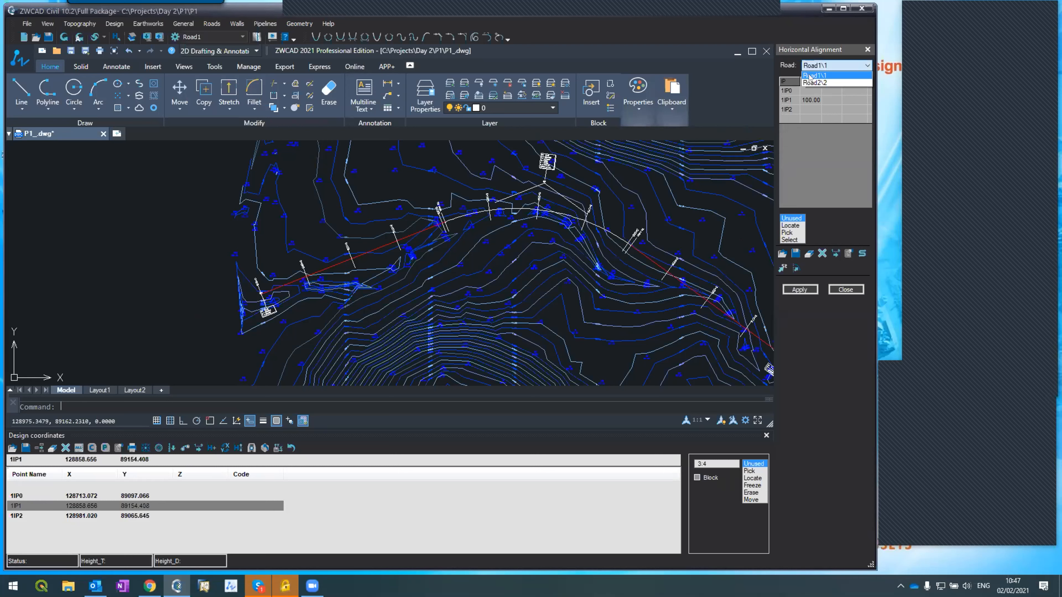
{"action": "left_click", "coordinate": [815, 83]}
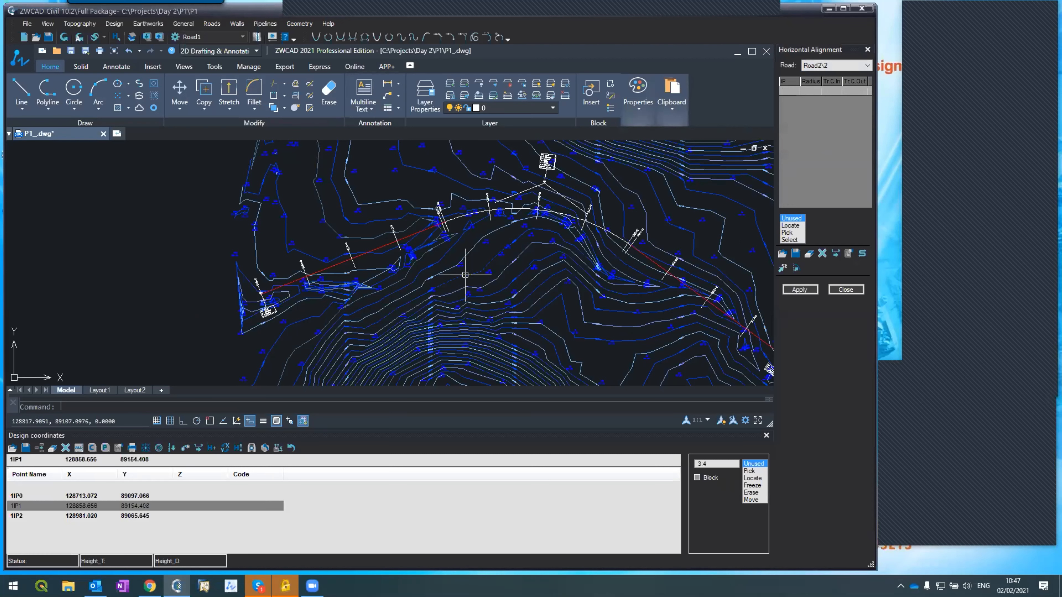
{"action": "left_click", "coordinate": [845, 290]}
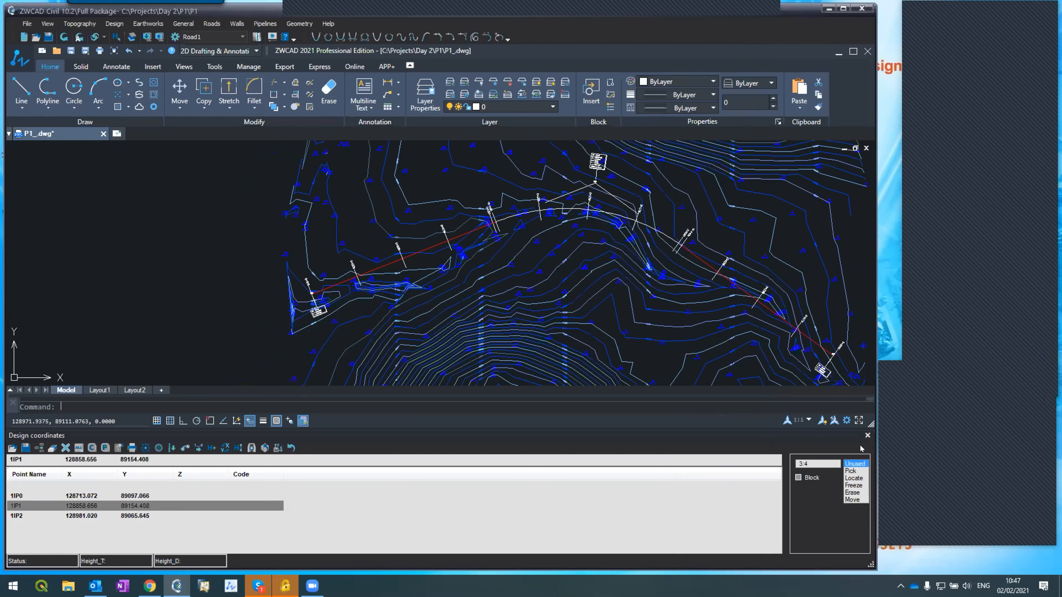
{"action": "left_click", "coordinate": [867, 436]}
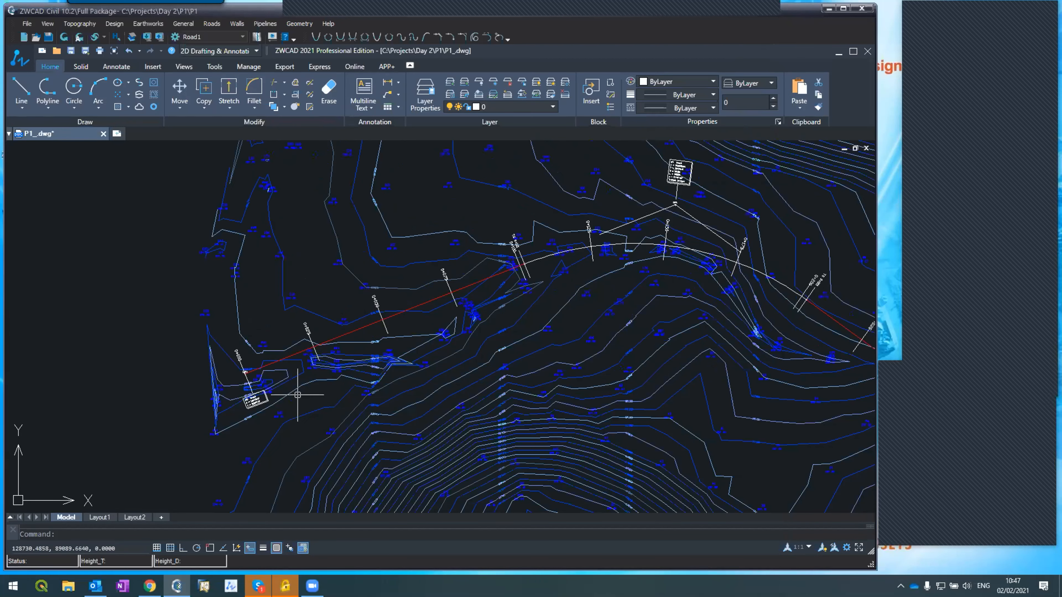
- Make MYCL the current layer and close the layer properties manager
{"action": "scroll", "coordinate": [347, 397], "scroll_direction": "up", "scroll_amount": 3}
{"action": "scroll", "coordinate": [313, 352], "scroll_direction": "down", "scroll_amount": 2}
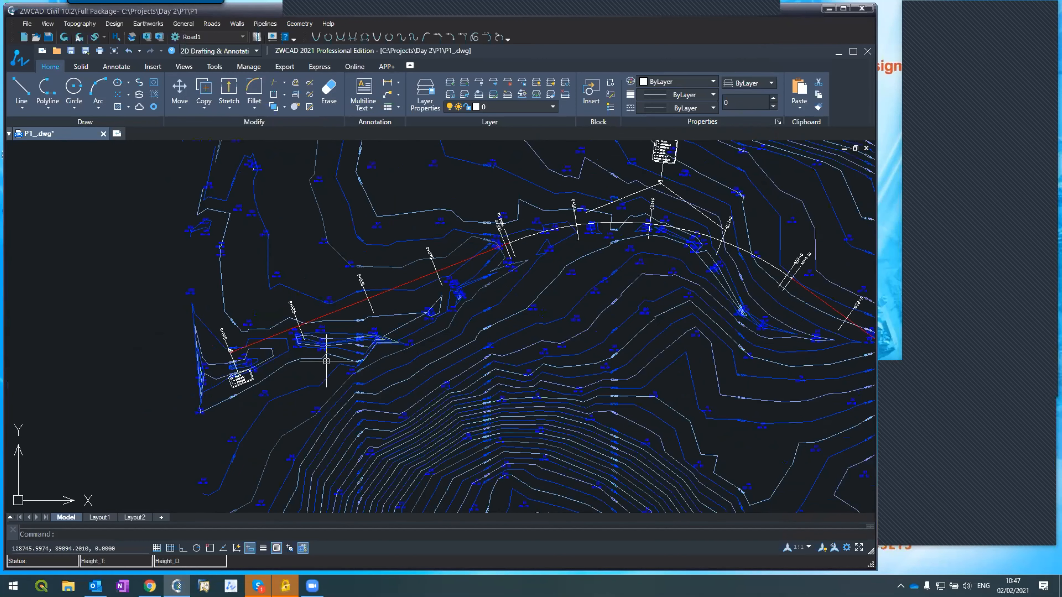
{"action": "scroll", "coordinate": [459, 416], "scroll_direction": "up", "scroll_amount": 2}
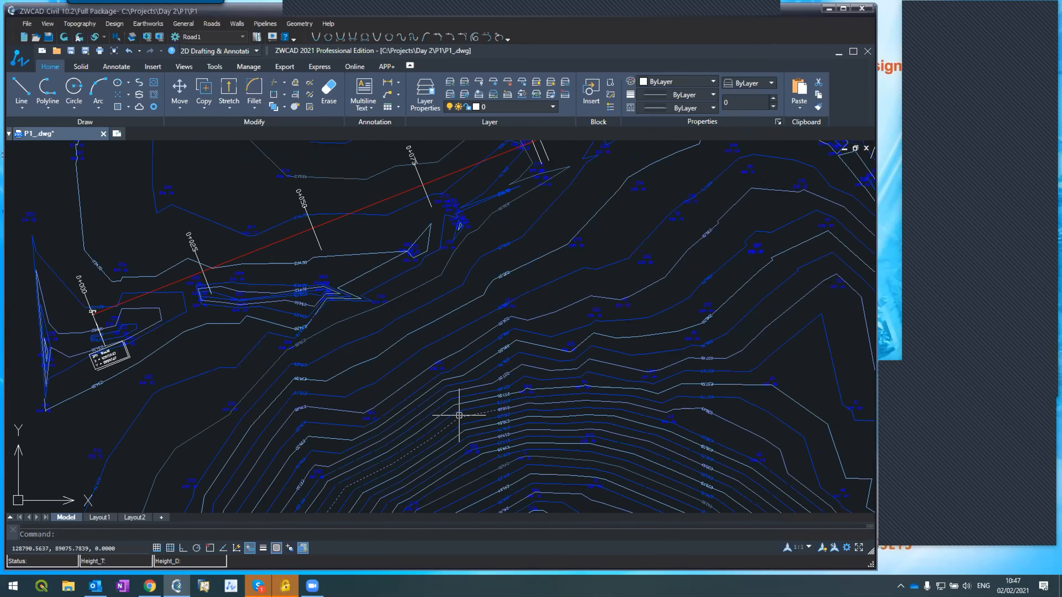
{"action": "type", "text": "la"}
{"action": "key", "text": "Return"}
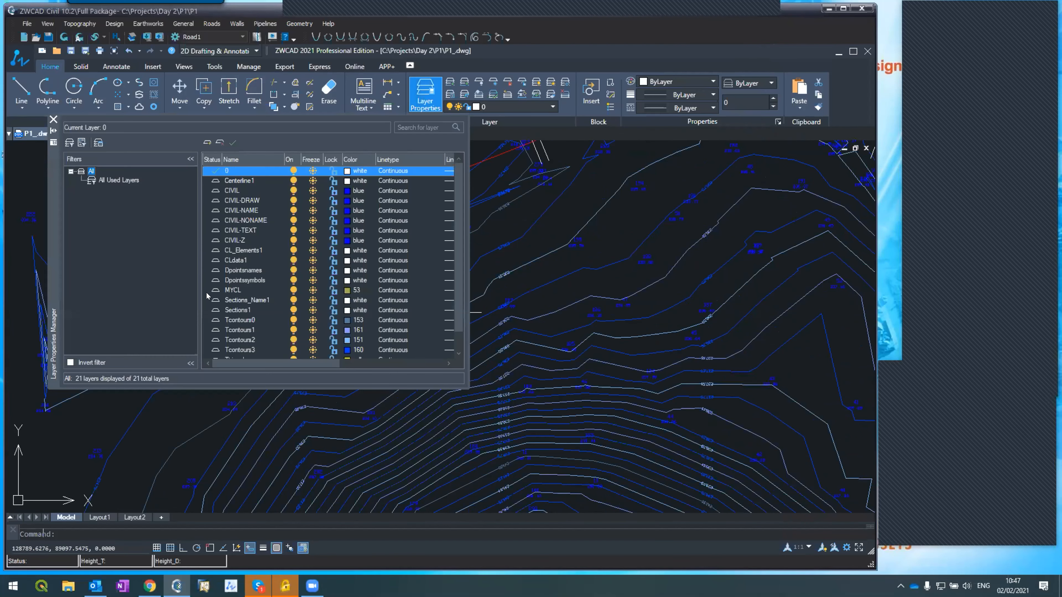
{"action": "left_click", "coordinate": [351, 290]}
{"action": "left_click", "coordinate": [232, 144]}
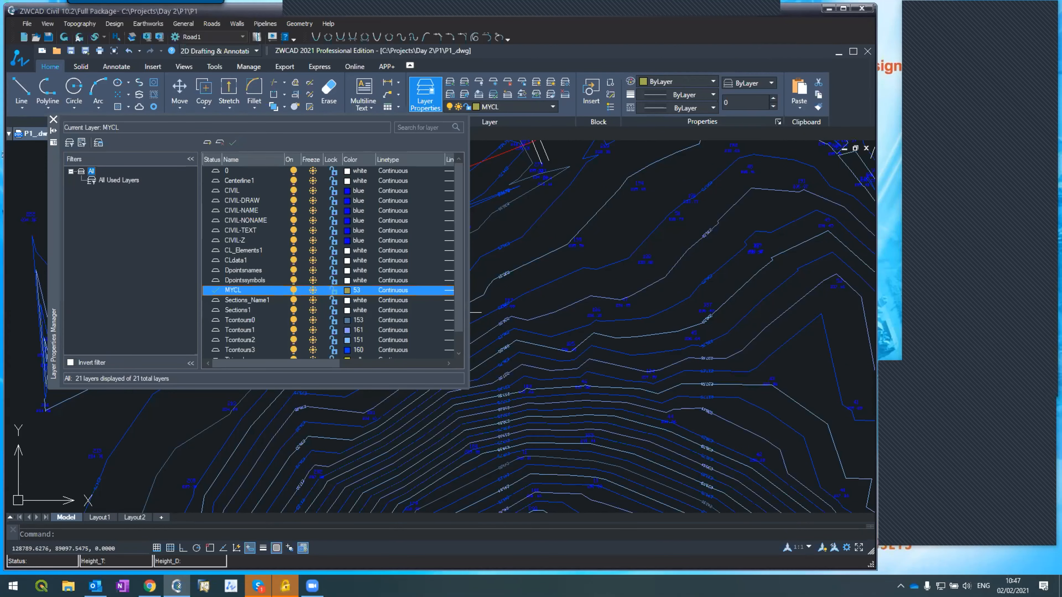
{"action": "left_click", "coordinate": [53, 120]}
{"action": "scroll", "coordinate": [247, 326], "scroll_direction": "down", "scroll_amount": 3}
{"action": "scroll", "coordinate": [303, 356], "scroll_direction": "up", "scroll_amount": 5}
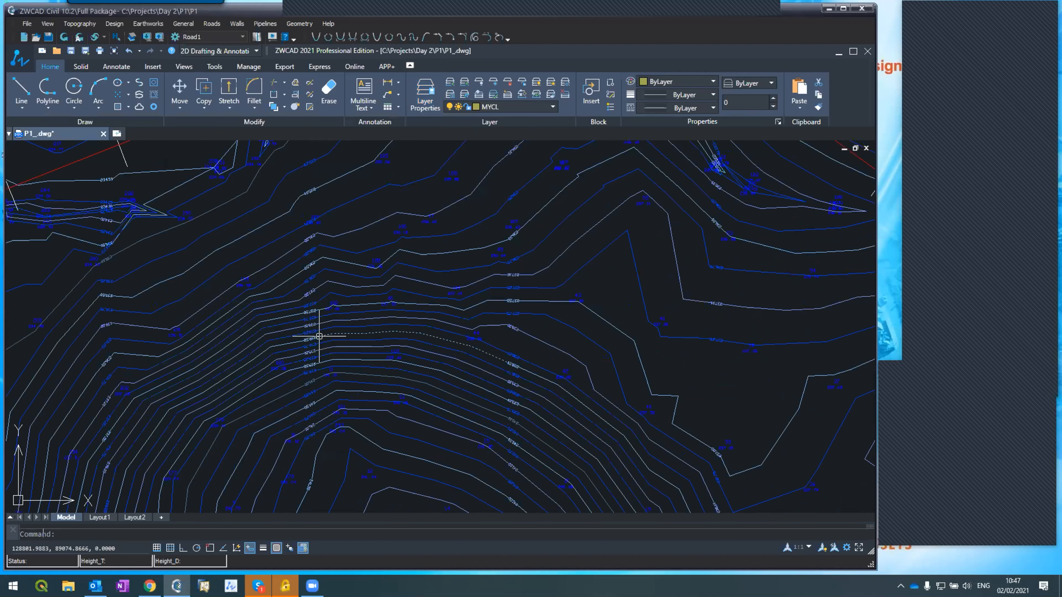
{"action": "scroll", "coordinate": [319, 336], "scroll_direction": "down", "scroll_amount": 4}
{"action": "scroll", "coordinate": [316, 336], "scroll_direction": "up", "scroll_amount": 2}
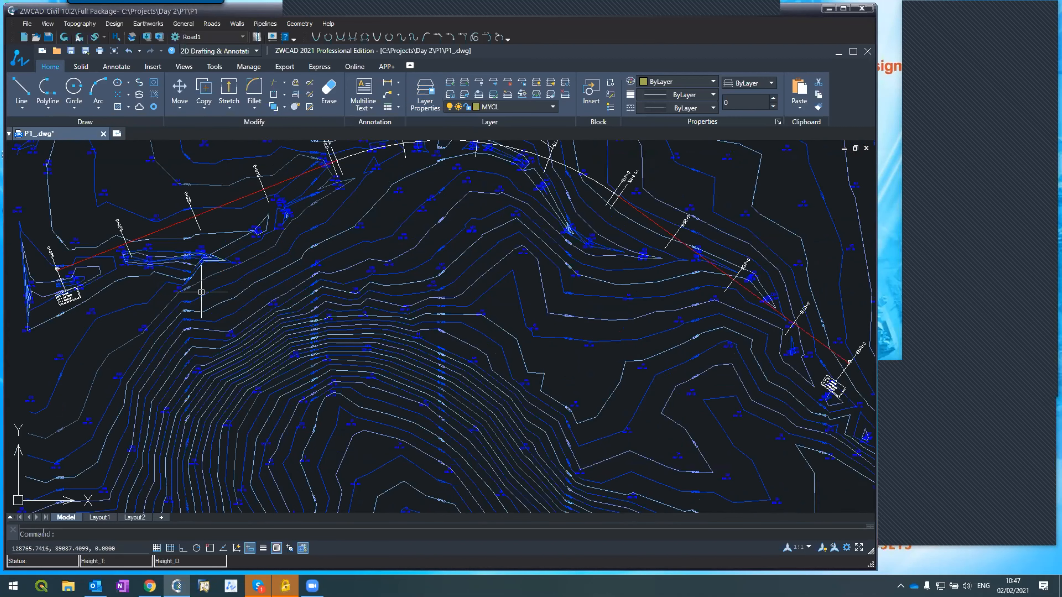
- Draw a straight polyline about 92 units long, snapped to the red road alignment between 0+025 and 0+050, running southeast across the contours
{"action": "scroll", "coordinate": [140, 247], "scroll_direction": "up", "scroll_amount": 3}
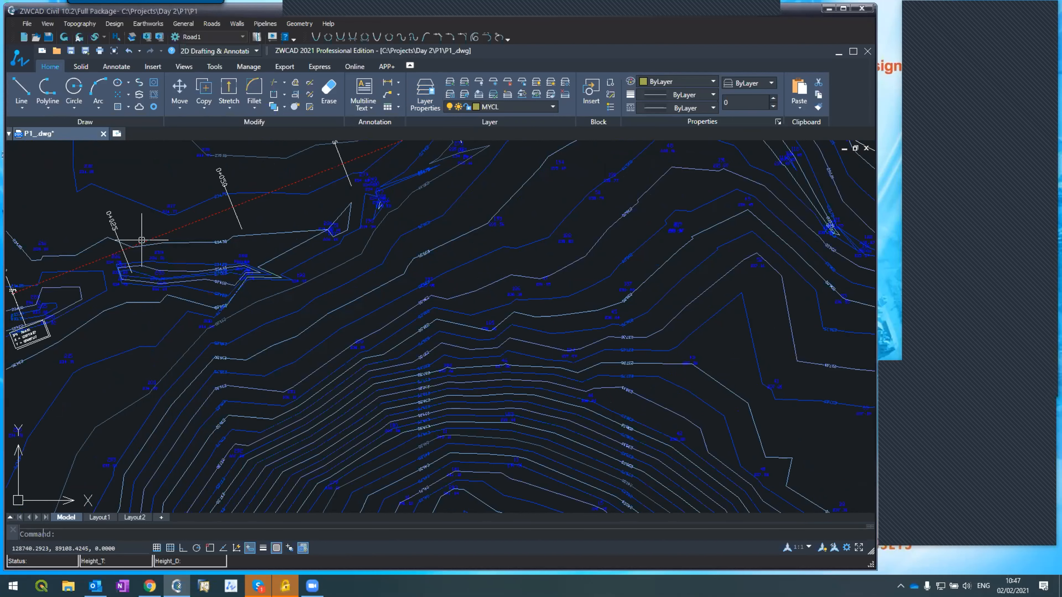
{"action": "scroll", "coordinate": [142, 238], "scroll_direction": "up", "scroll_amount": 4}
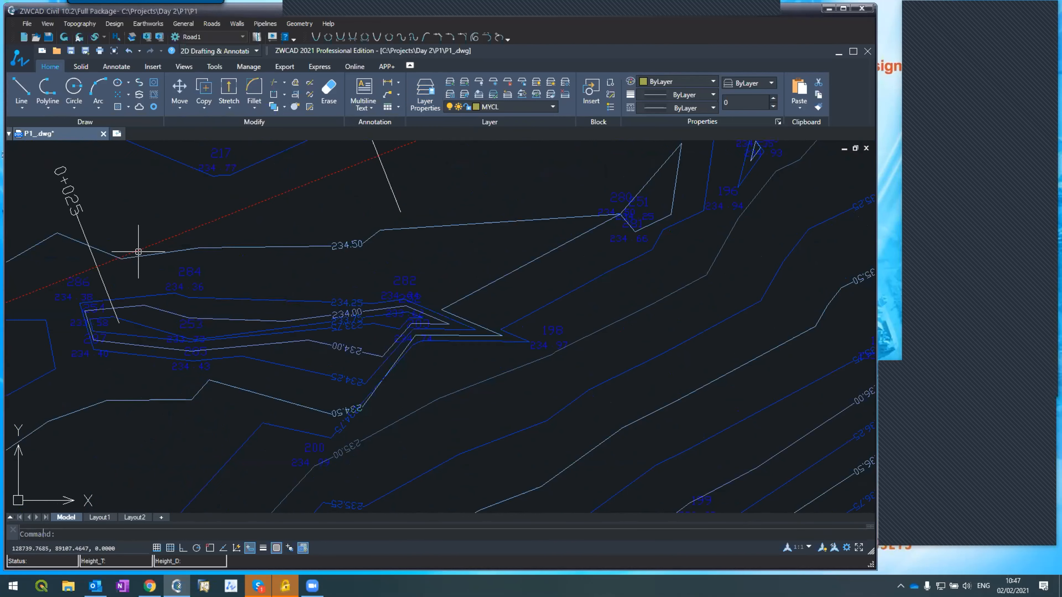
{"action": "scroll", "coordinate": [139, 253], "scroll_direction": "down", "scroll_amount": 4}
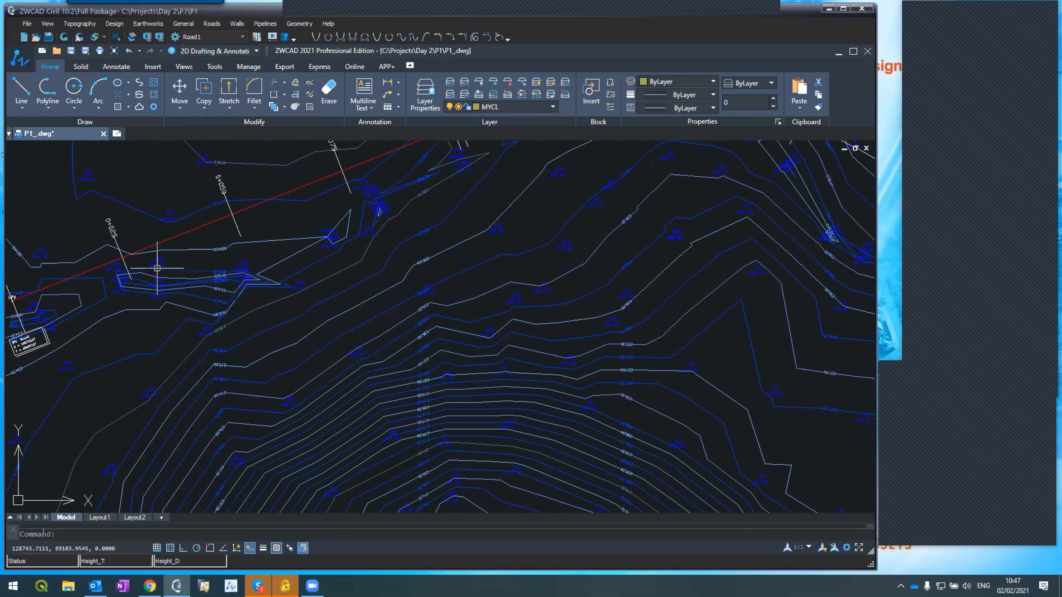
{"action": "type", "text": "pl"}
{"action": "key", "text": "Return"}
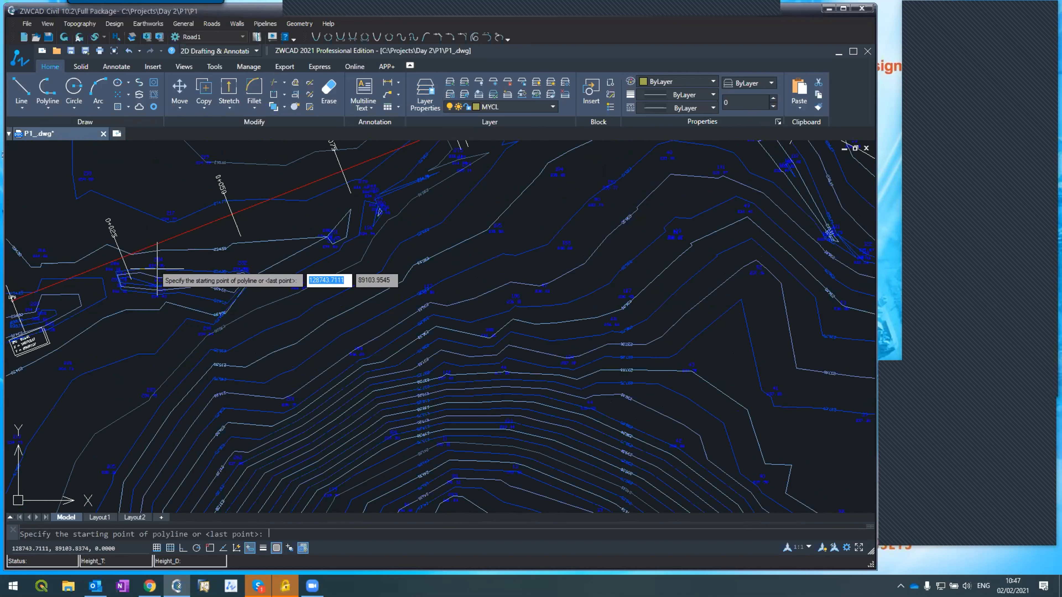
{"action": "left_click", "coordinate": [209, 549]}
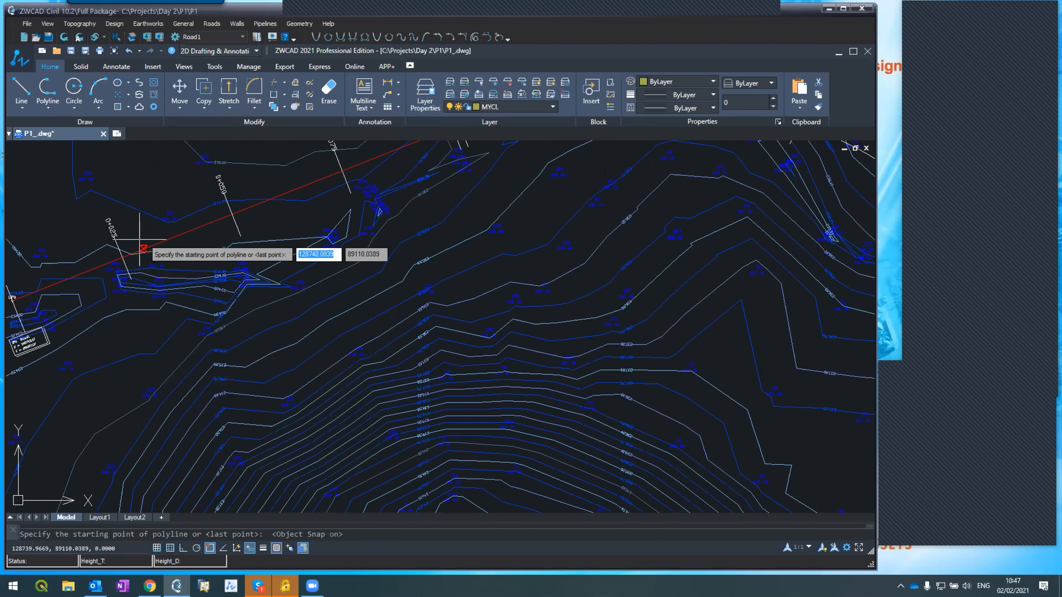
{"action": "scroll", "coordinate": [151, 244], "scroll_direction": "up", "scroll_amount": 5}
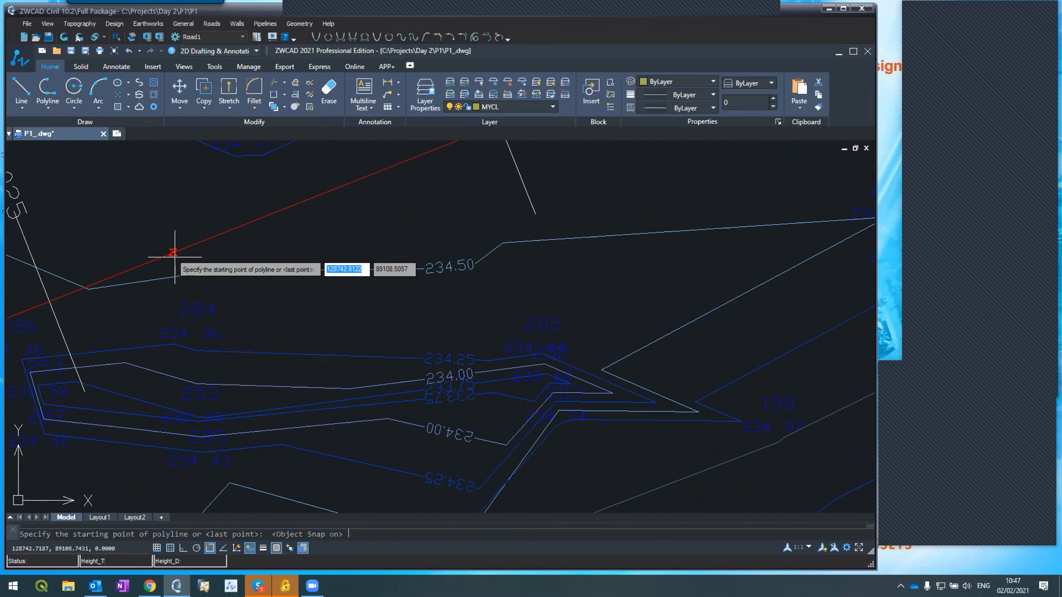
{"action": "scroll", "coordinate": [214, 251], "scroll_direction": "down", "scroll_amount": 3}
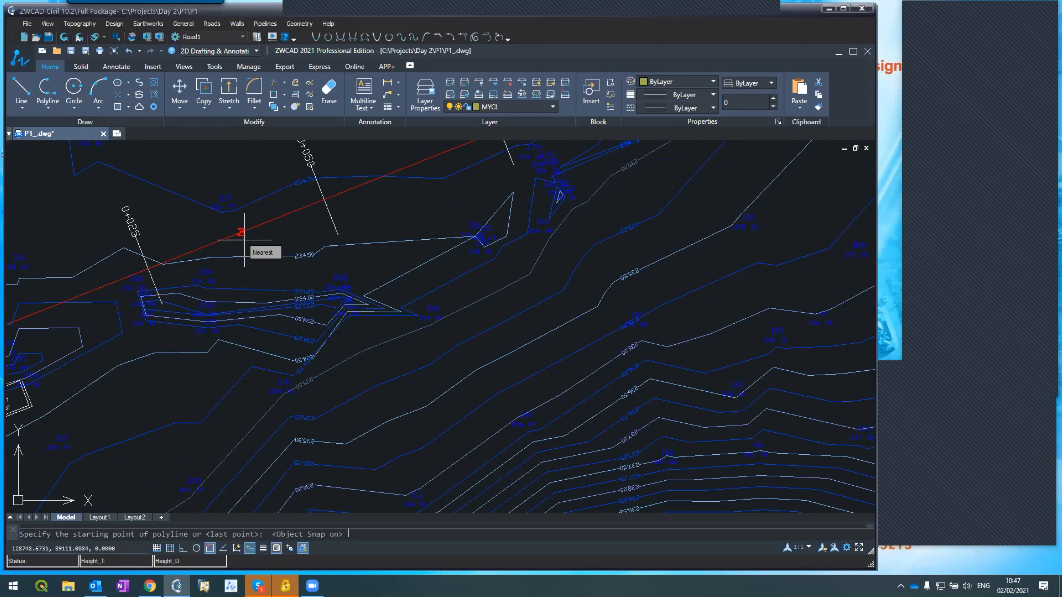
{"action": "left_click", "coordinate": [234, 238]}
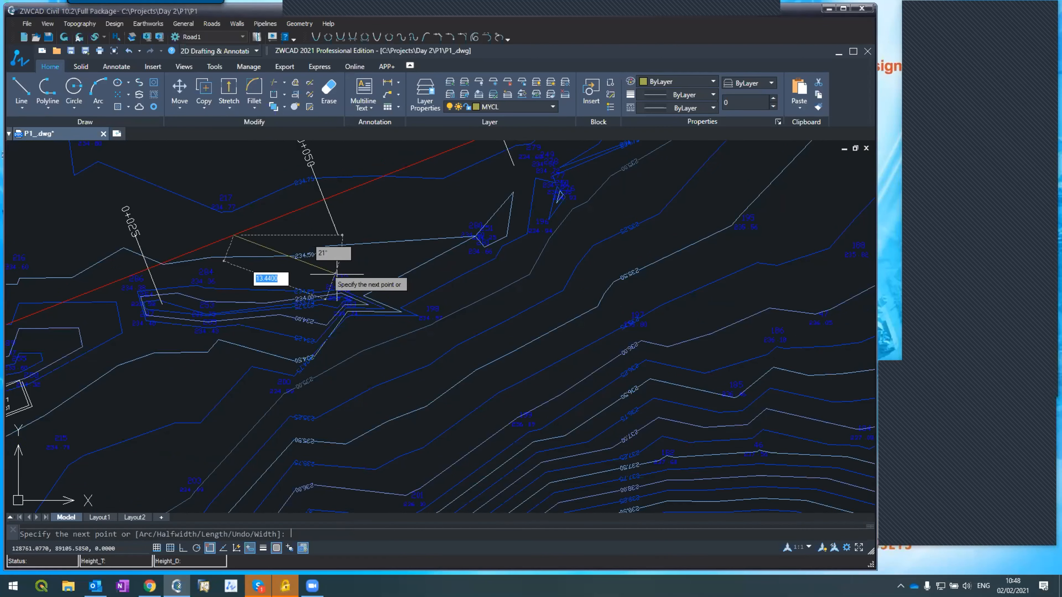
{"action": "scroll", "coordinate": [344, 279], "scroll_direction": "down", "scroll_amount": 4}
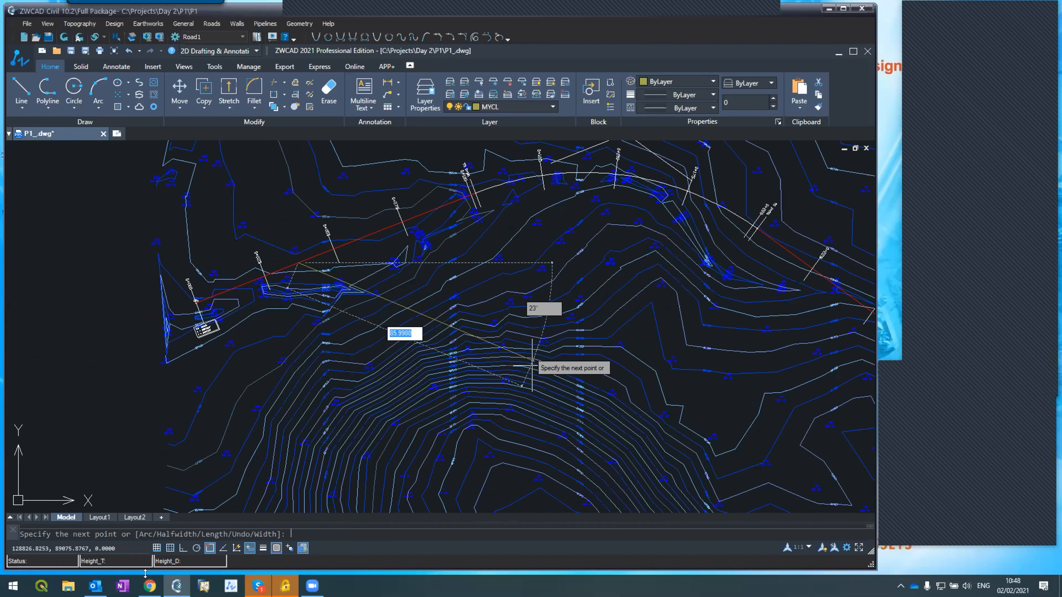
{"action": "left_click", "coordinate": [211, 547]}
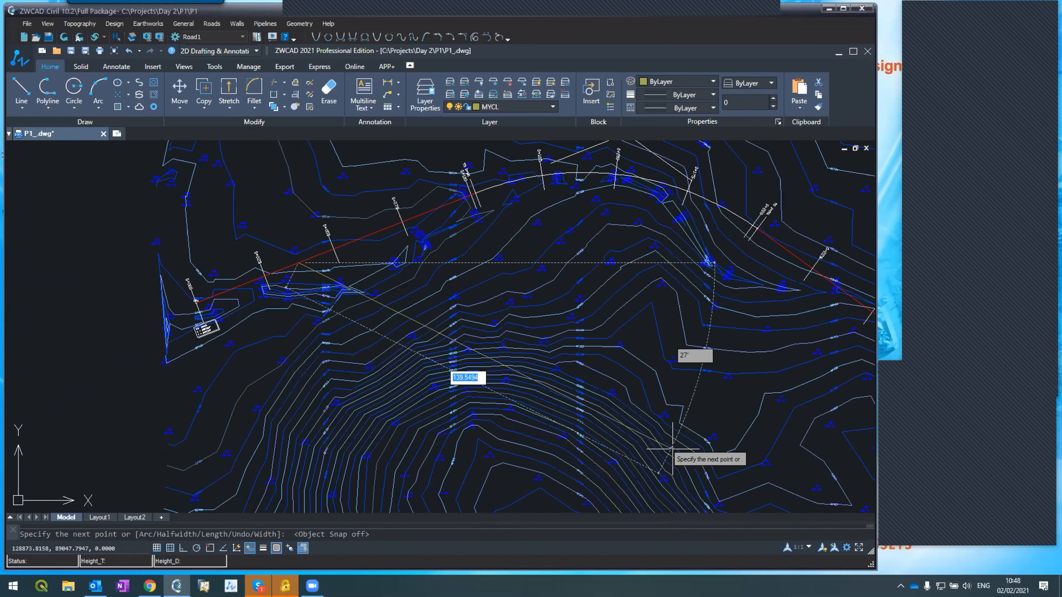
{"action": "left_click", "coordinate": [549, 372]}
{"action": "key", "text": "Return"}
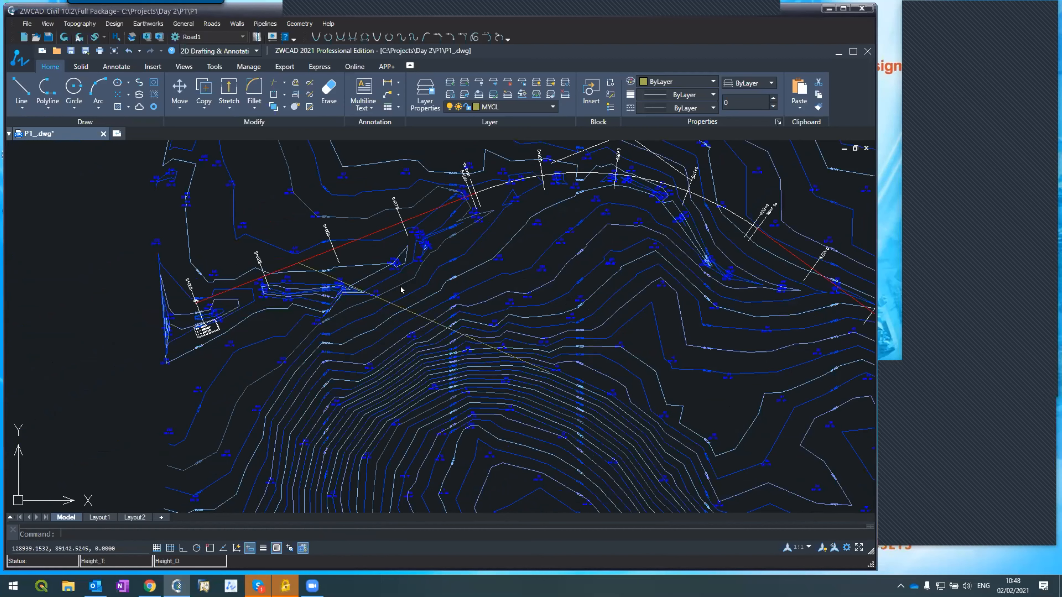
- Draw a three-point arc southeast of the polyline's free end, separated by a gap and curving down along the hillside contours
{"action": "scroll", "coordinate": [411, 302], "scroll_direction": "down", "scroll_amount": 4}
{"action": "scroll", "coordinate": [502, 360], "scroll_direction": "up", "scroll_amount": 4}
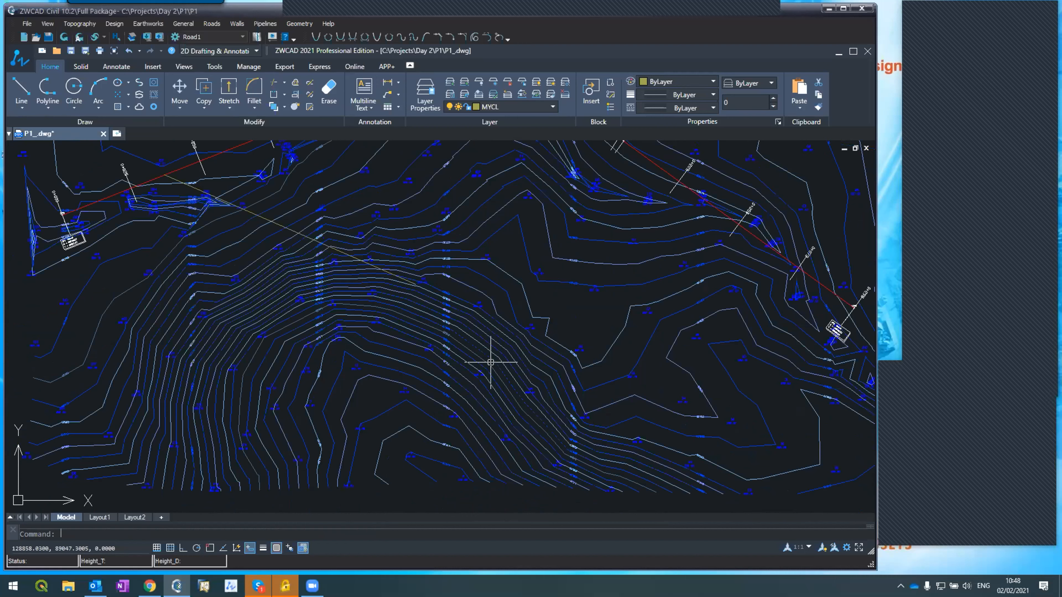
{"action": "type", "text": "arc"}
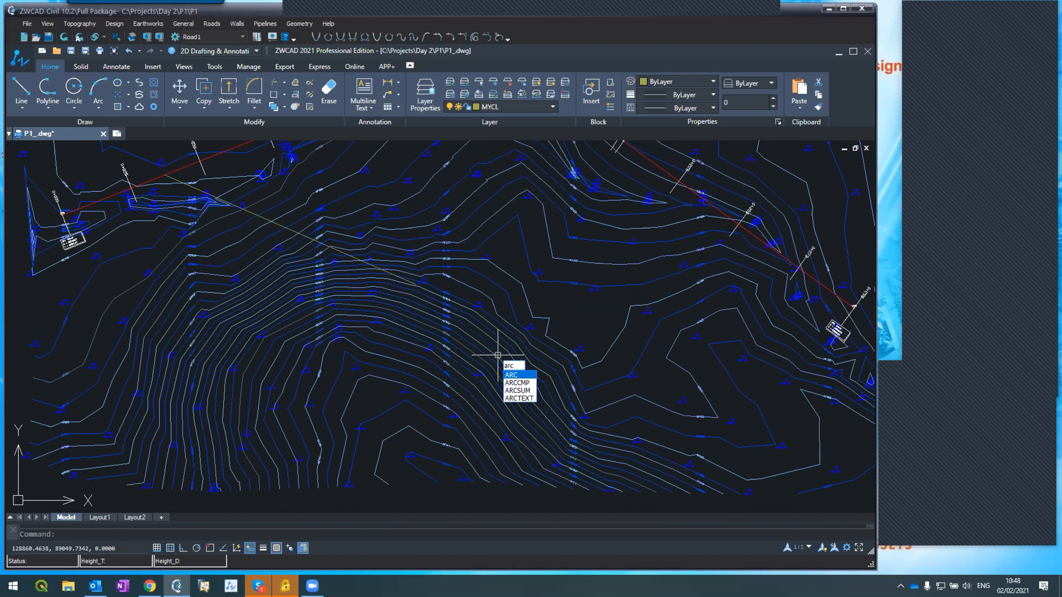
{"action": "key", "text": "Return"}
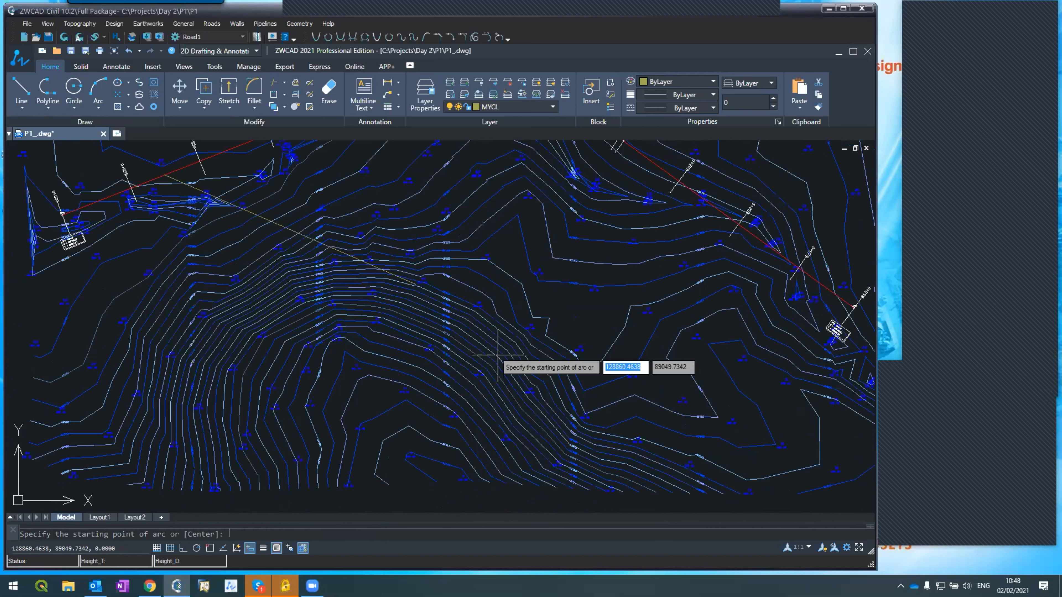
{"action": "left_click", "coordinate": [451, 304]}
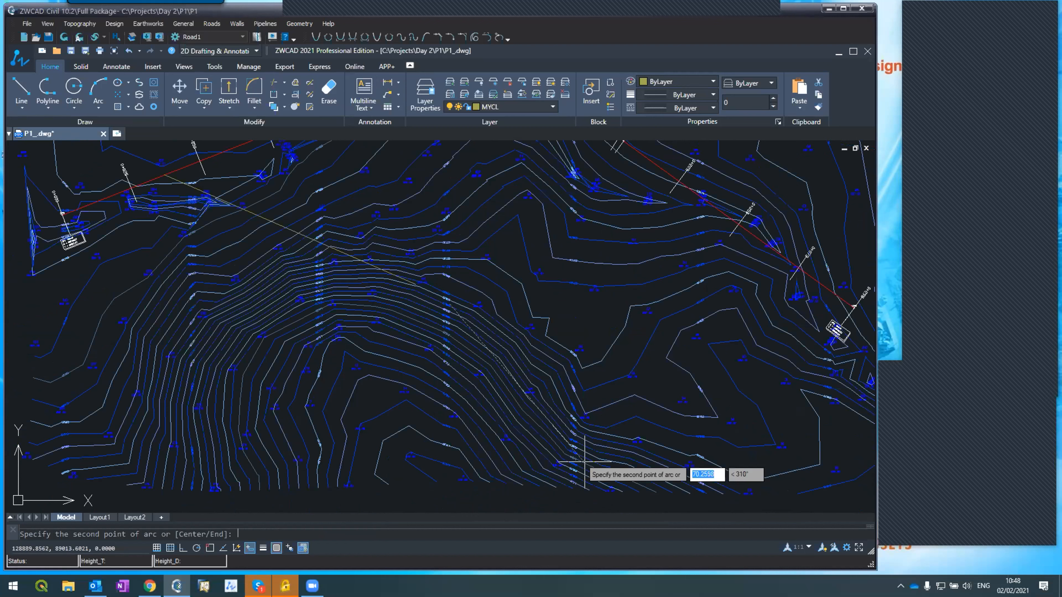
{"action": "left_click", "coordinate": [568, 426]}
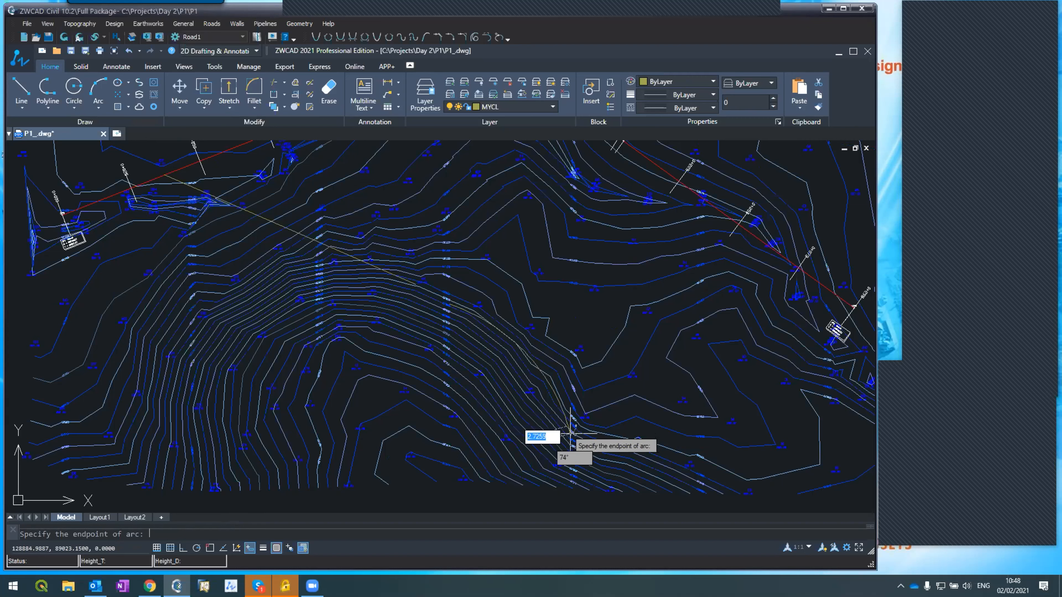
{"action": "left_click", "coordinate": [570, 431]}
- Stretch the polyline's southeastern endpoint slightly to adjust its direction towards the arc
{"action": "scroll", "coordinate": [427, 280], "scroll_direction": "up", "scroll_amount": 4}
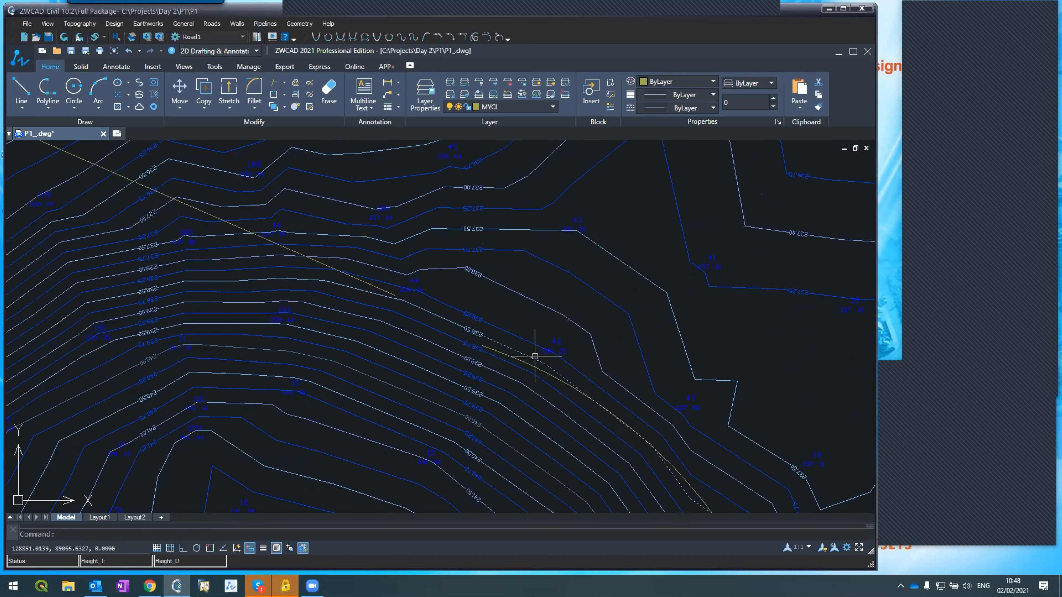
{"action": "scroll", "coordinate": [534, 355], "scroll_direction": "down", "scroll_amount": 4}
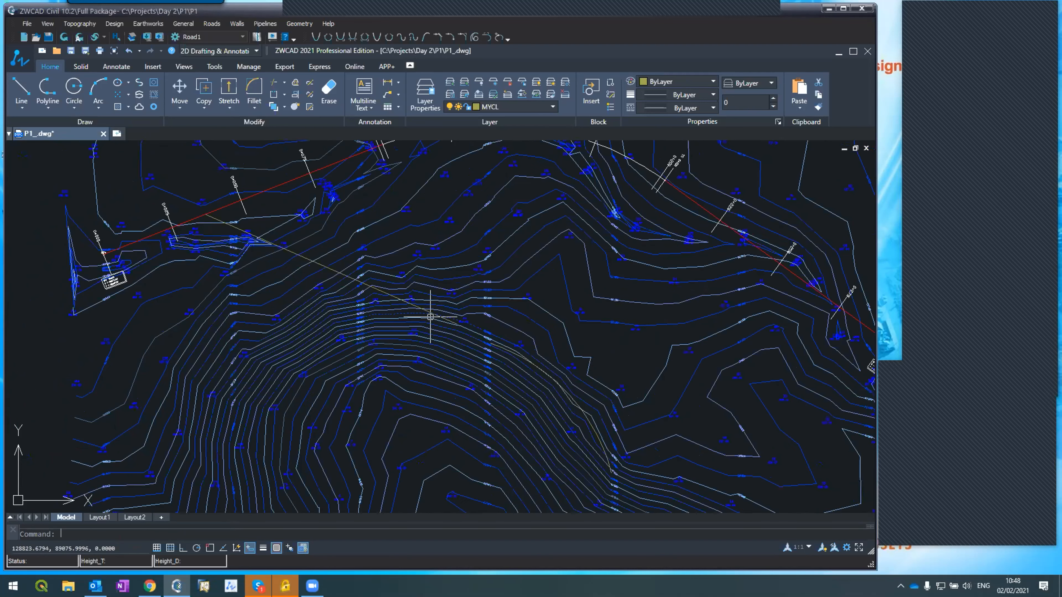
{"action": "scroll", "coordinate": [447, 311], "scroll_direction": "up", "scroll_amount": 4}
{"action": "left_click", "coordinate": [477, 340]}
{"action": "left_click", "coordinate": [477, 350]}
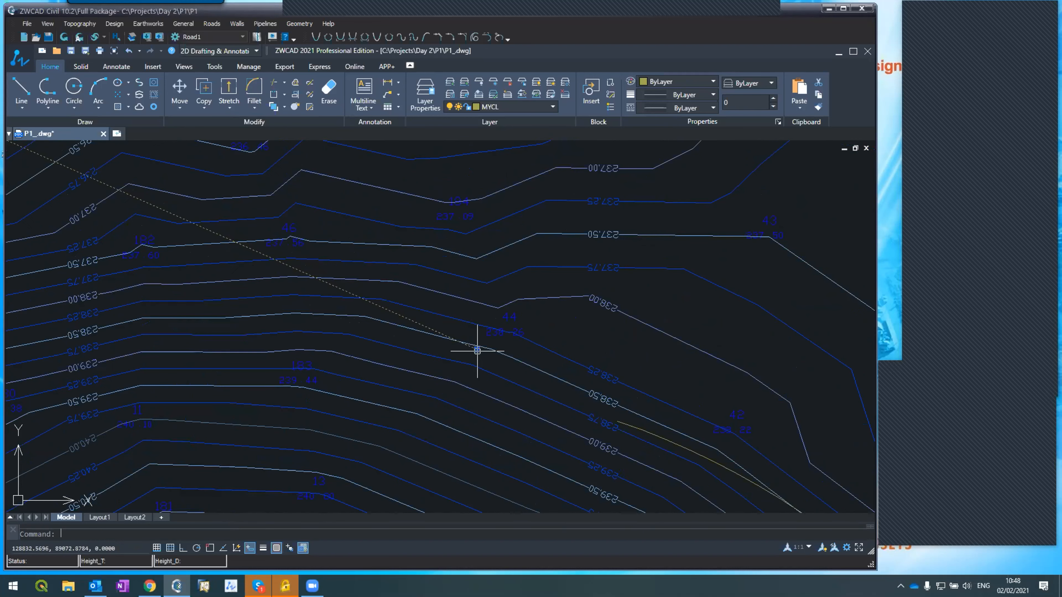
{"action": "scroll", "coordinate": [460, 380], "scroll_direction": "down", "scroll_amount": 2}
{"action": "left_click", "coordinate": [470, 364]}
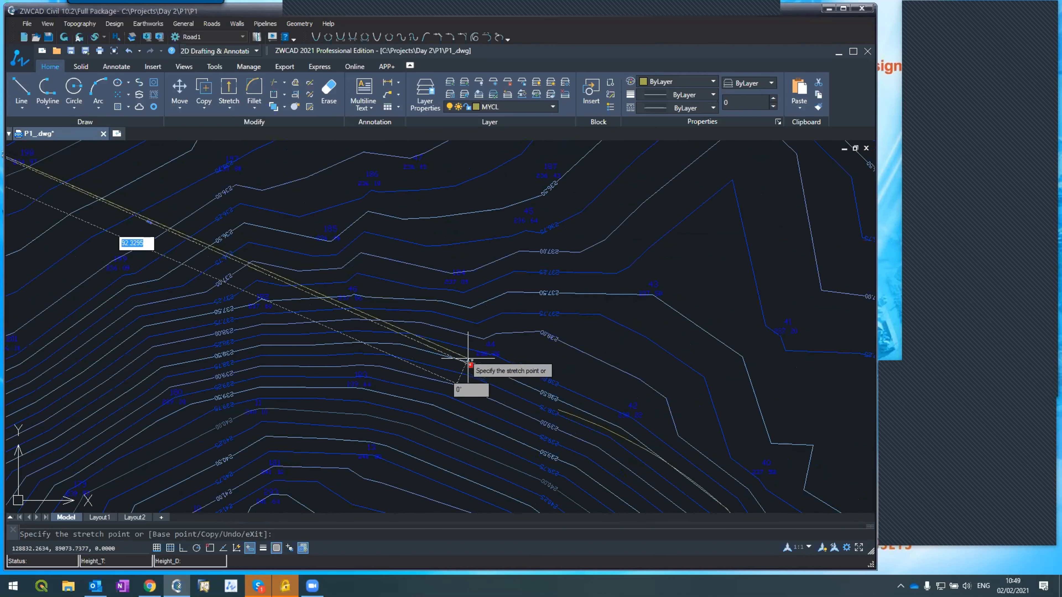
{"action": "left_click", "coordinate": [467, 358]}
{"action": "scroll", "coordinate": [397, 429], "scroll_direction": "down", "scroll_amount": 3}
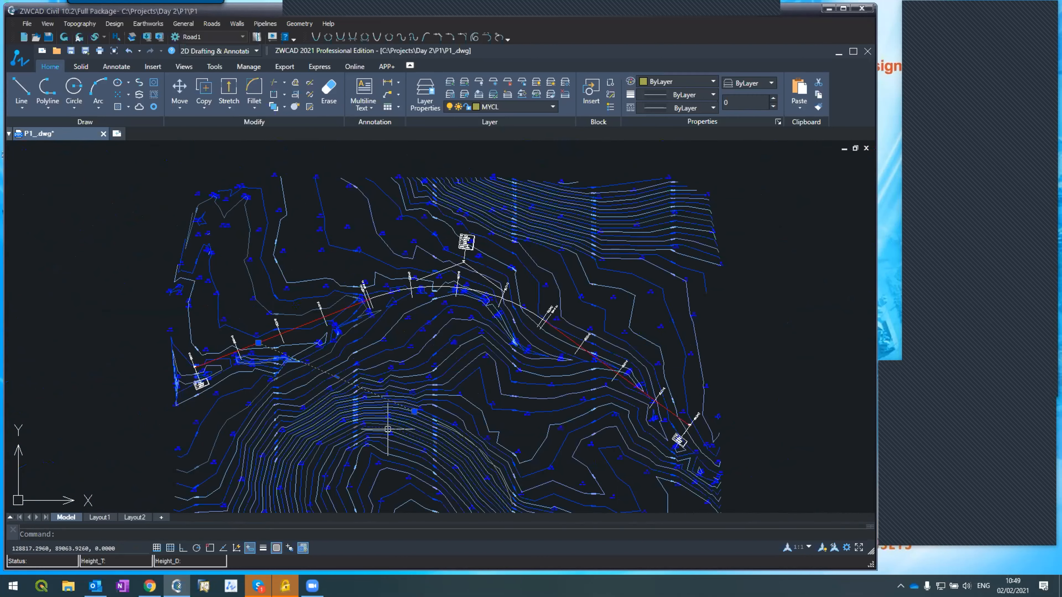
- Float the Horizontal Alignment toolbar over the drawing and dock it back in its row
{"action": "scroll", "coordinate": [387, 429], "scroll_direction": "up", "scroll_amount": 4}
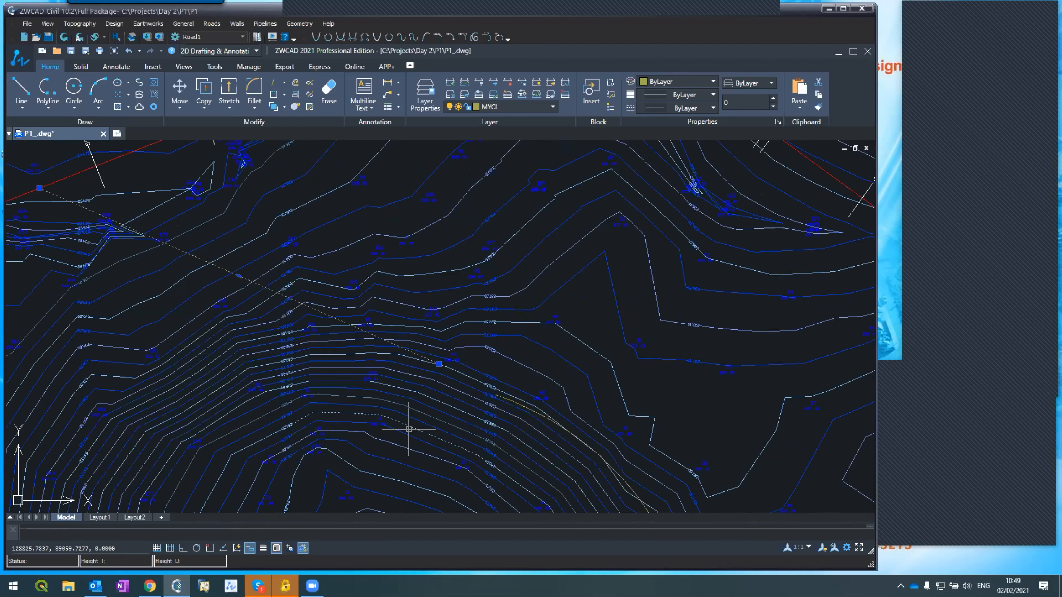
{"action": "scroll", "coordinate": [367, 386], "scroll_direction": "down", "scroll_amount": 5}
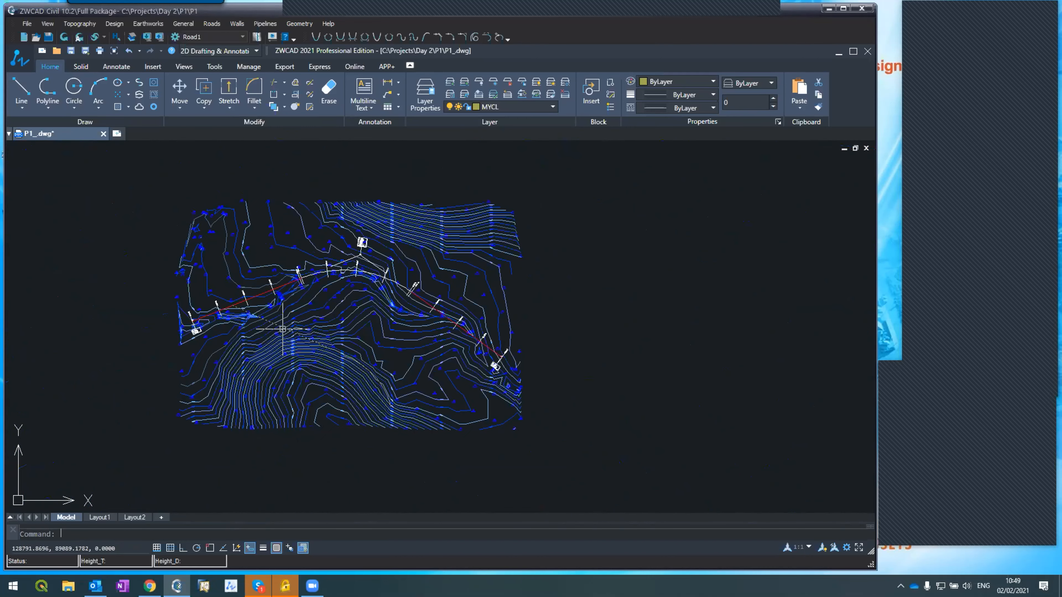
{"action": "scroll", "coordinate": [365, 407], "scroll_direction": "up", "scroll_amount": 2}
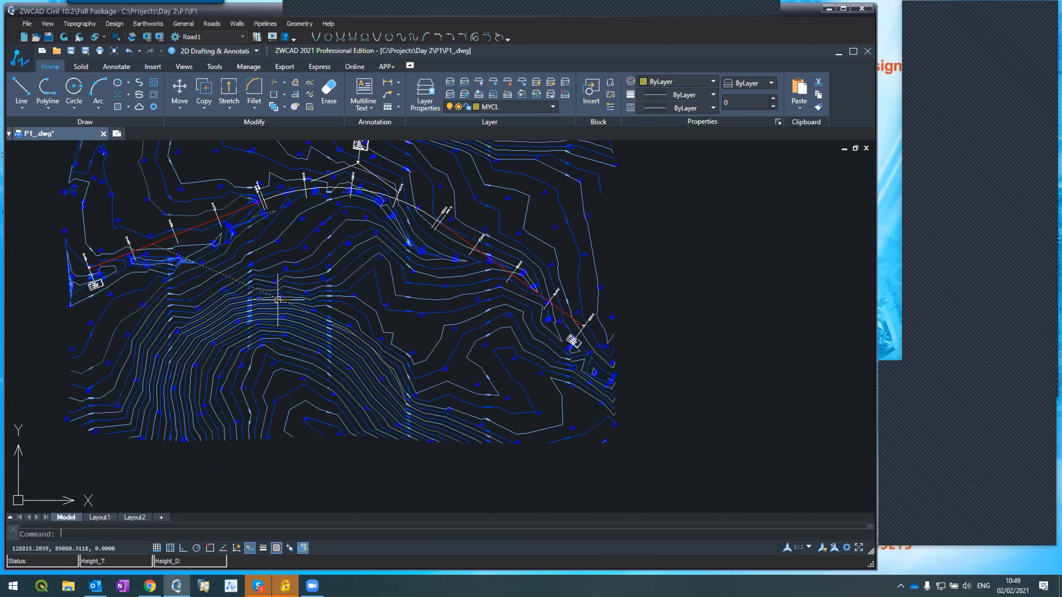
{"action": "scroll", "coordinate": [278, 300], "scroll_direction": "up", "scroll_amount": 2}
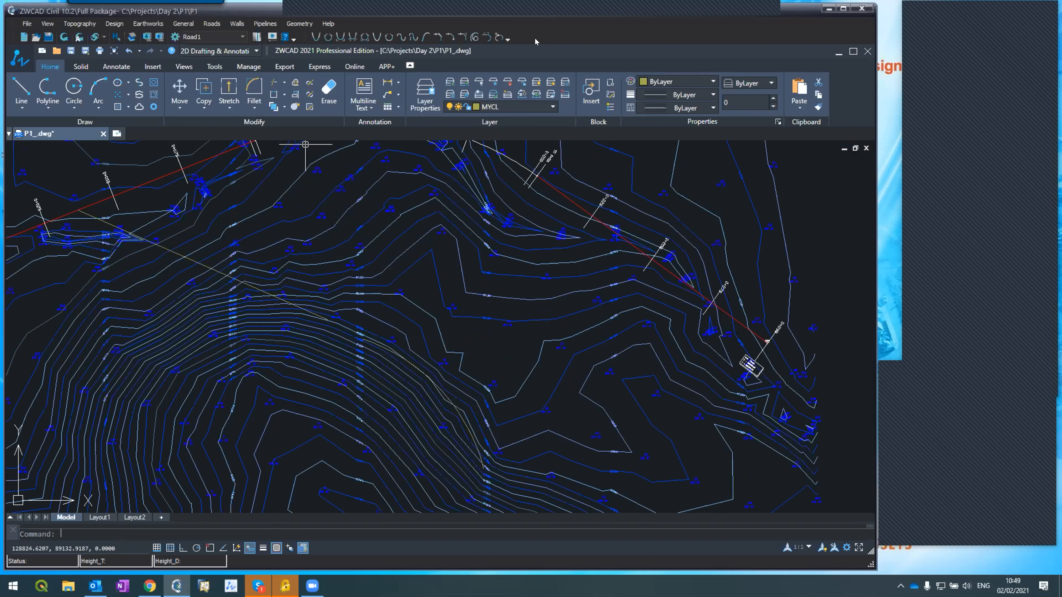
{"action": "left_click_drag", "start_coordinate": [306, 32], "coordinate": [299, 281]}
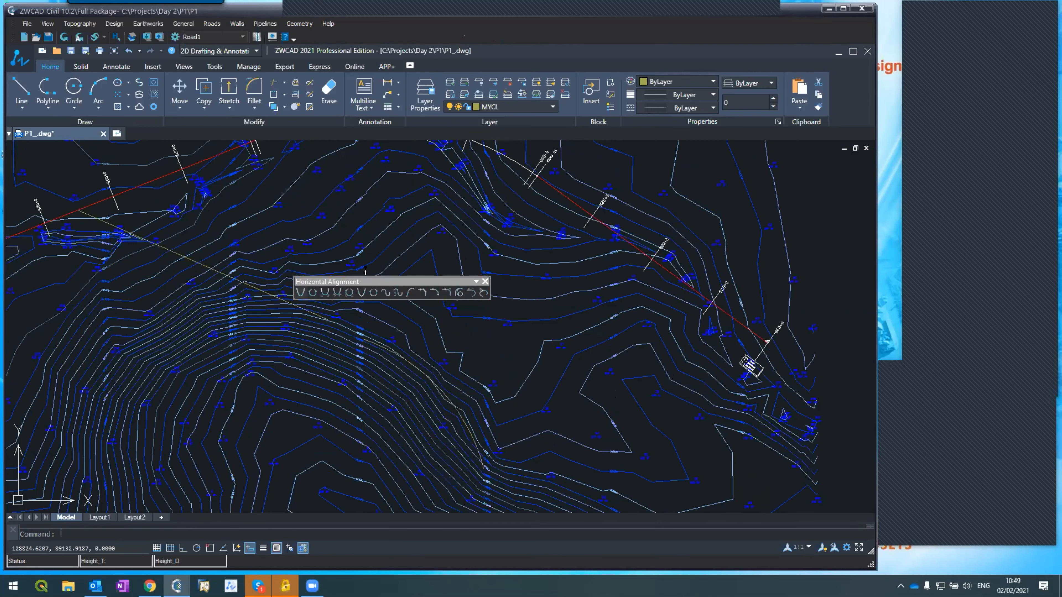
{"action": "left_click_drag", "start_coordinate": [326, 277], "coordinate": [339, 34]}
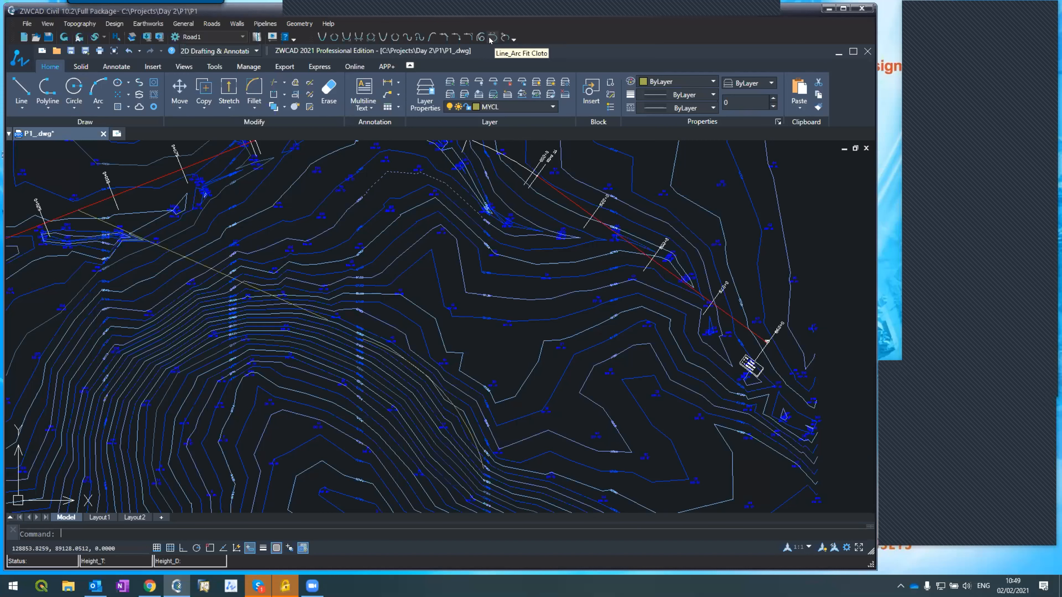
- Fit a clothoid between the straight polyline and the arc with the Line_Arc Fit Cloto command
{"action": "left_click", "coordinate": [491, 38]}
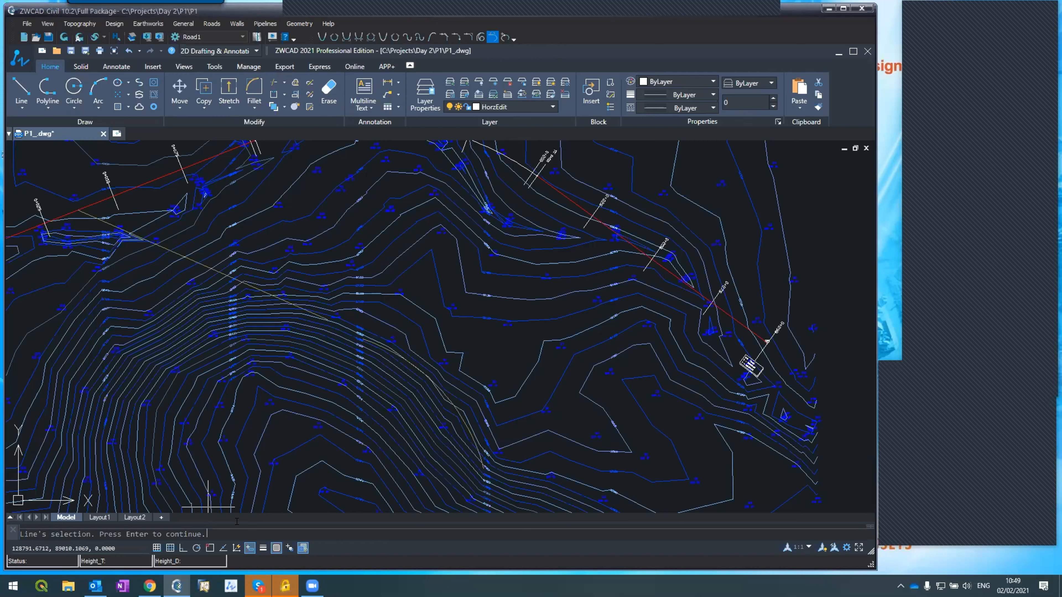
{"action": "key", "text": "Return"}
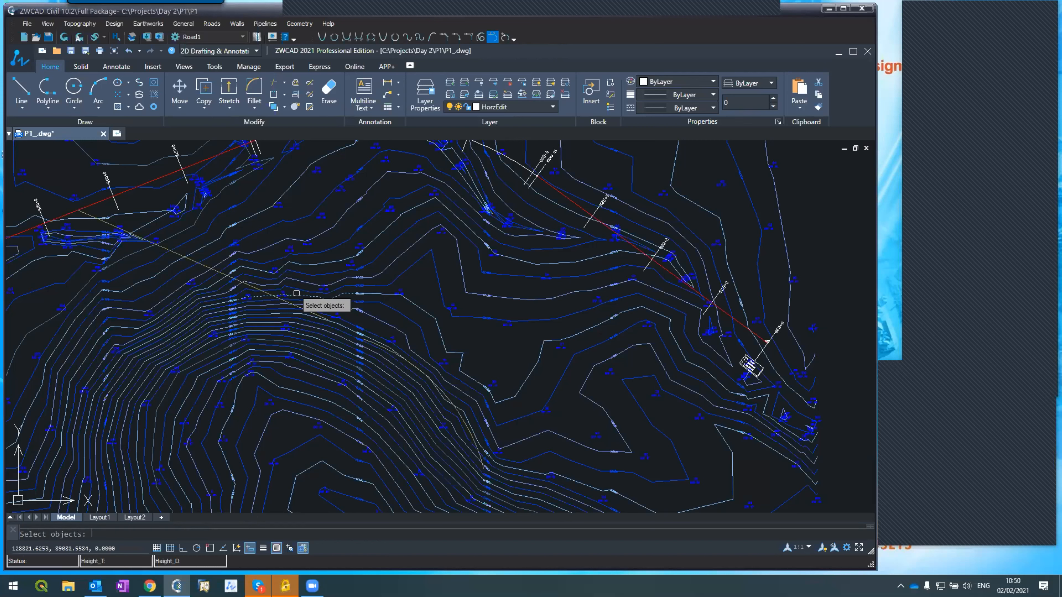
{"action": "left_click", "coordinate": [363, 405]}
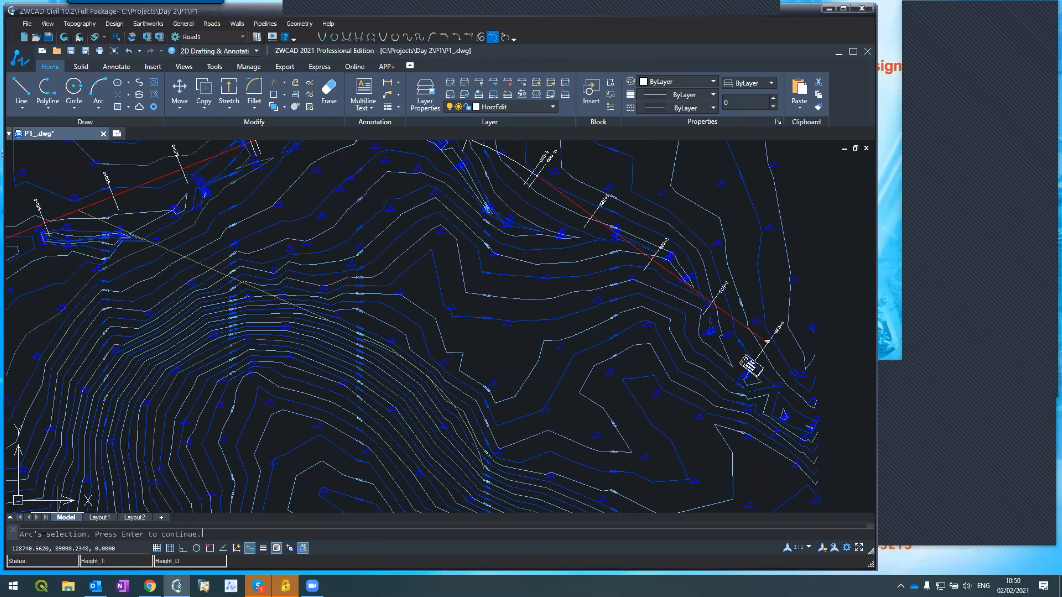
{"action": "key", "text": "Return"}
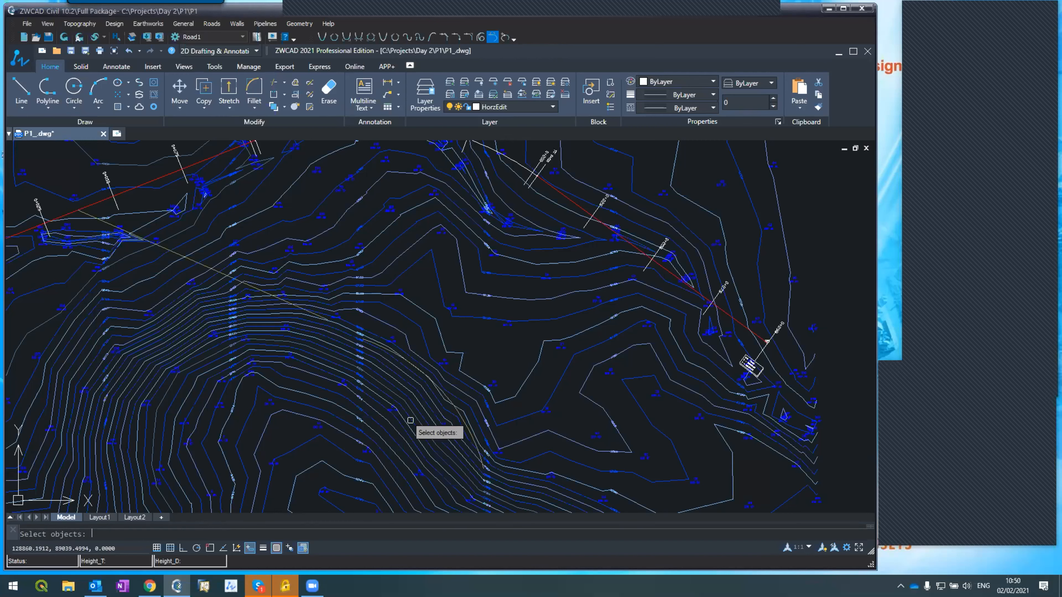
{"action": "left_click", "coordinate": [456, 403]}
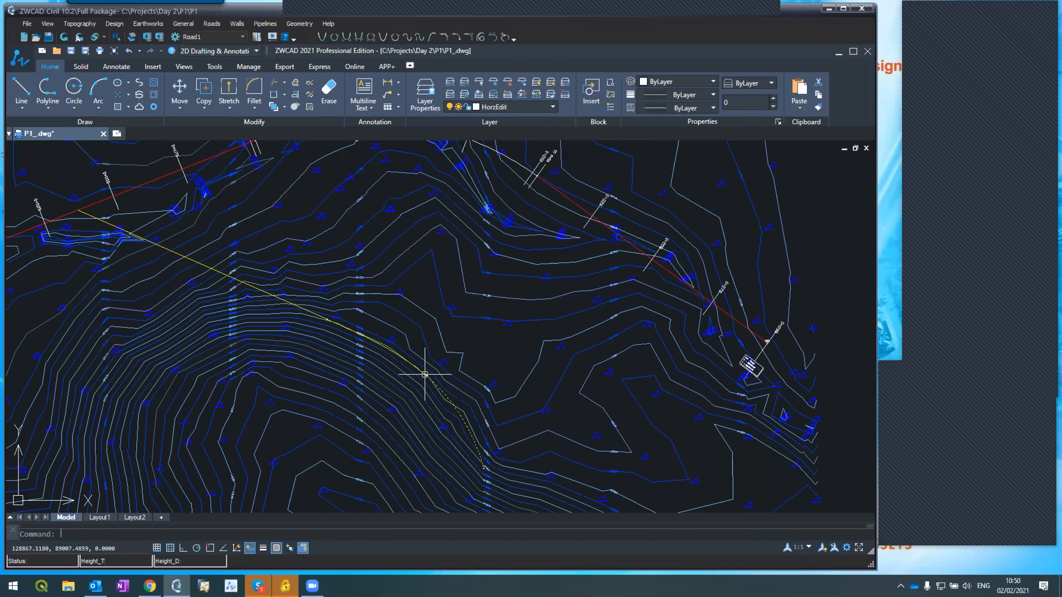
- Select the fitted clothoid between the straight line and the arc to examine its shape
{"action": "scroll", "coordinate": [425, 374], "scroll_direction": "up", "scroll_amount": 5}
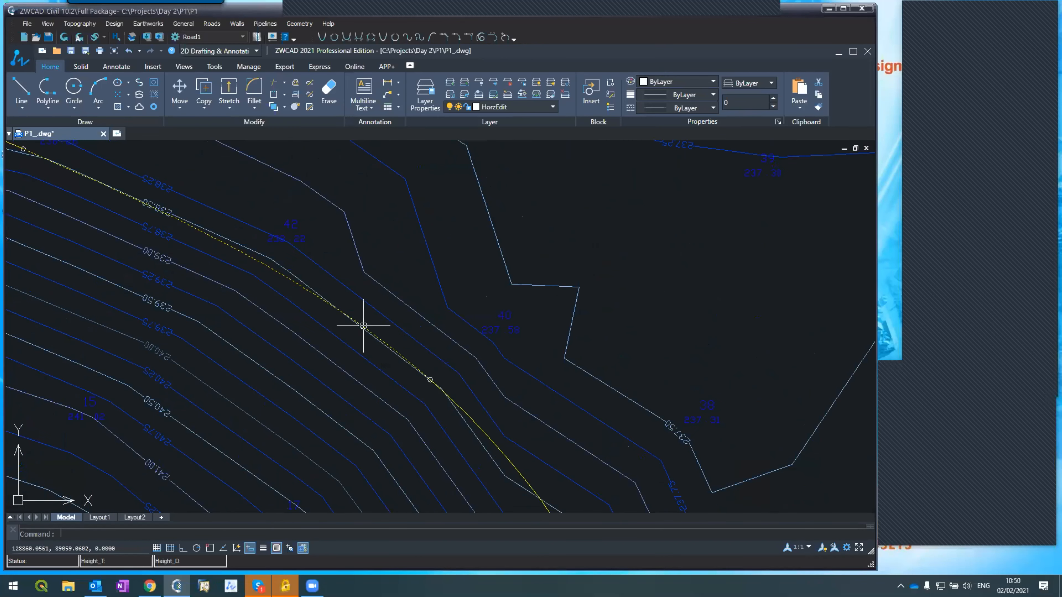
{"action": "scroll", "coordinate": [364, 325], "scroll_direction": "down", "scroll_amount": 2}
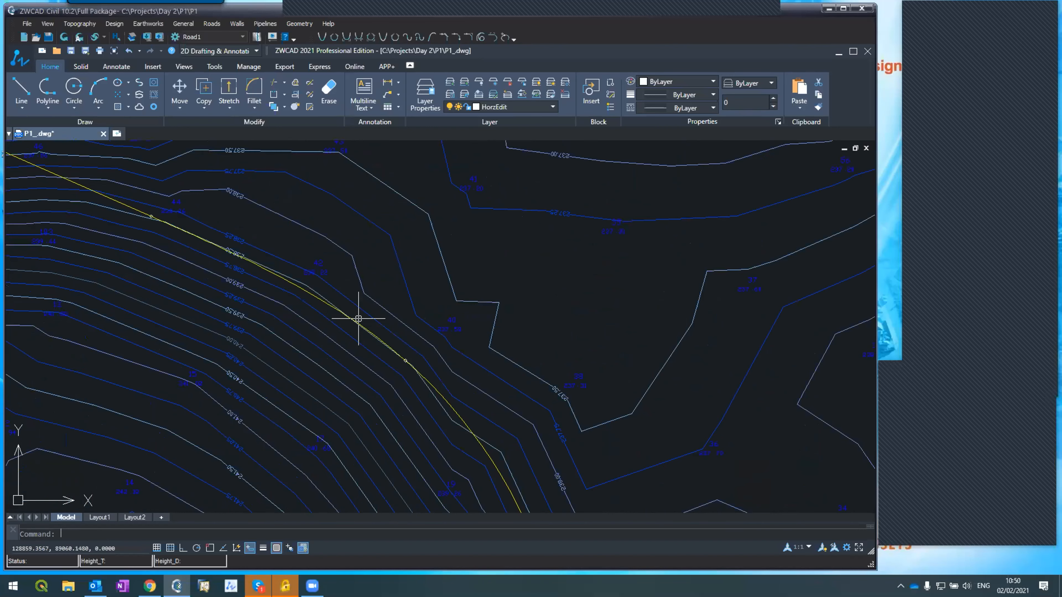
{"action": "left_click", "coordinate": [364, 327]}
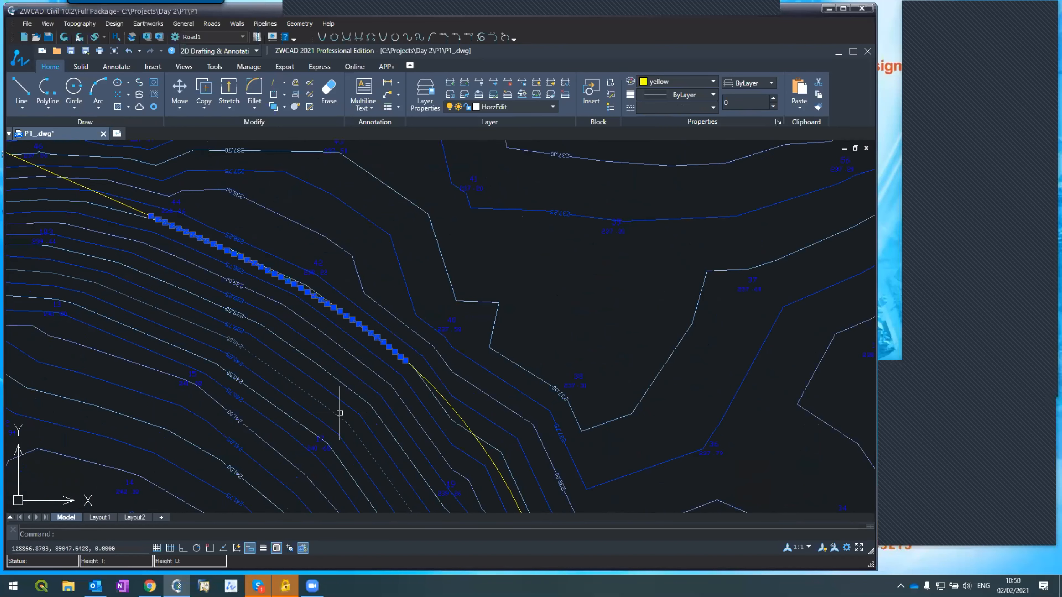
- Examine the fitted clothoid and its junctions with the straight line and the arc, clearing its selection
{"action": "scroll", "coordinate": [339, 413], "scroll_direction": "down", "scroll_amount": 2}
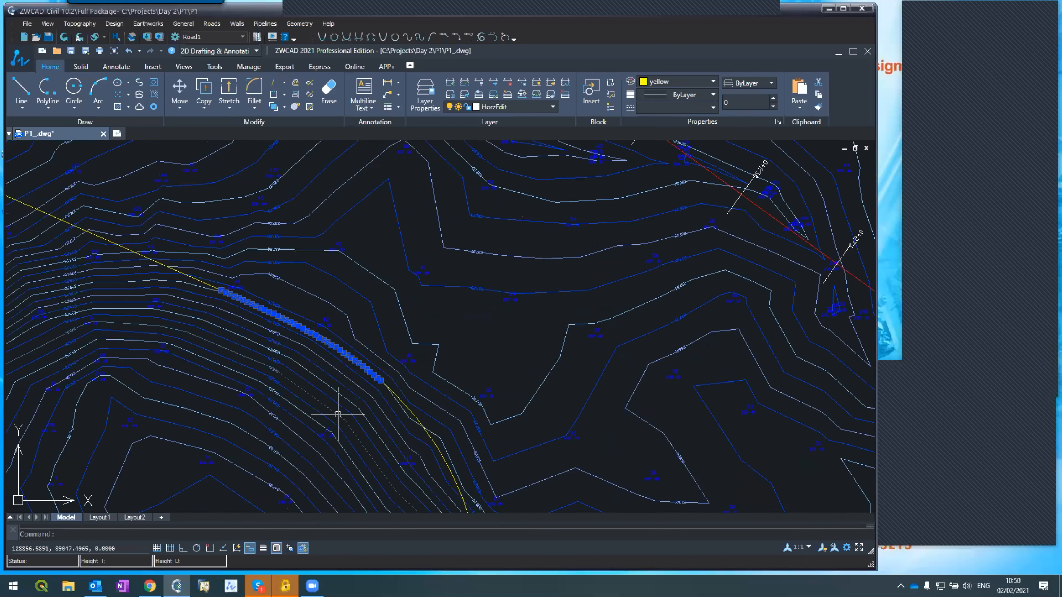
{"action": "scroll", "coordinate": [408, 417], "scroll_direction": "up", "scroll_amount": 2}
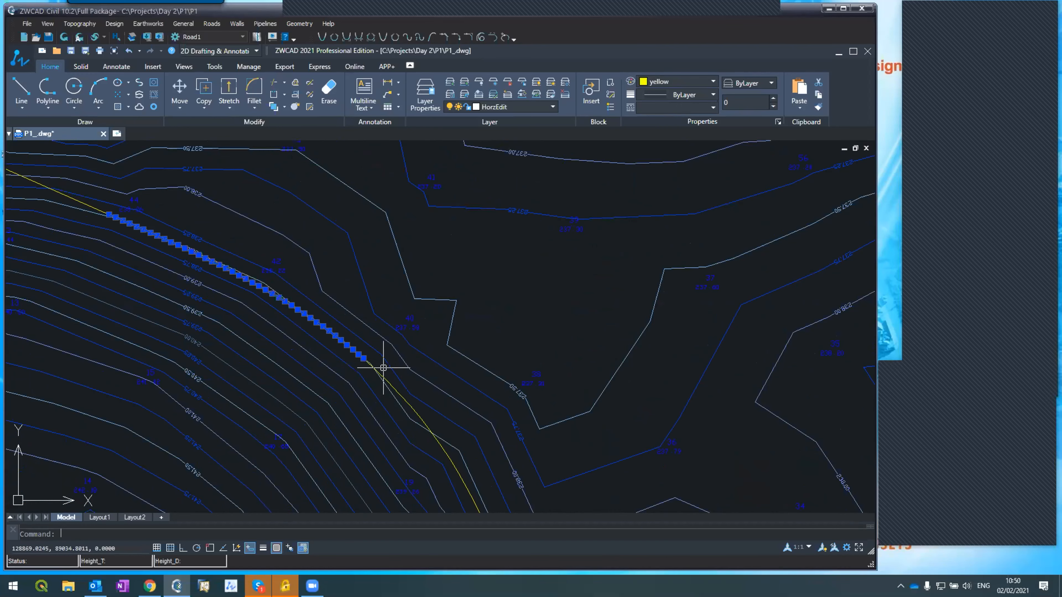
{"action": "scroll", "coordinate": [371, 366], "scroll_direction": "down", "scroll_amount": 2}
{"action": "key", "text": "Escape"}
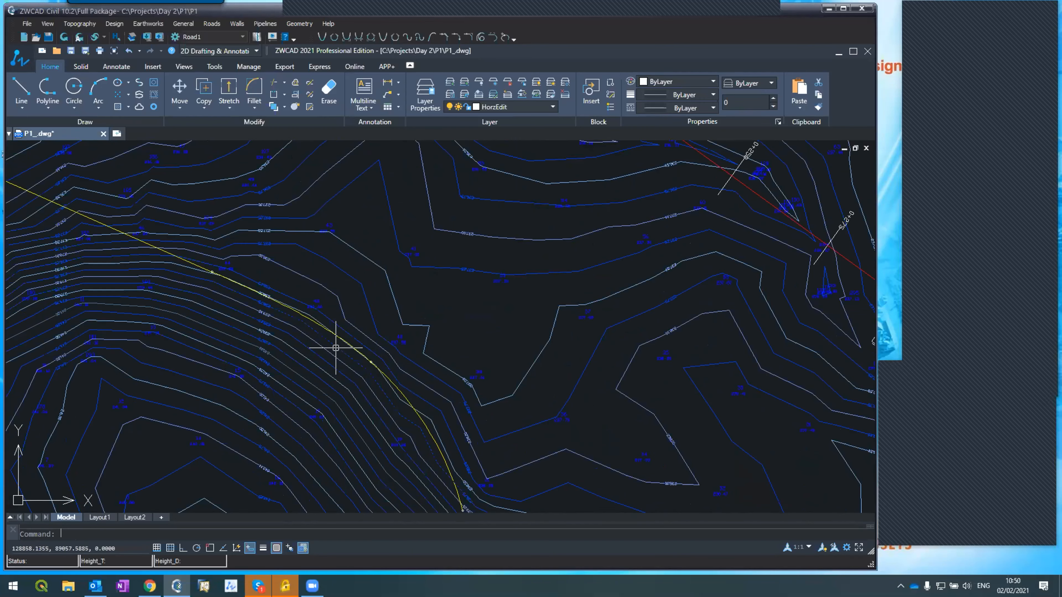
{"action": "scroll", "coordinate": [379, 372], "scroll_direction": "down", "scroll_amount": 3}
{"action": "scroll", "coordinate": [327, 319], "scroll_direction": "up", "scroll_amount": 5}
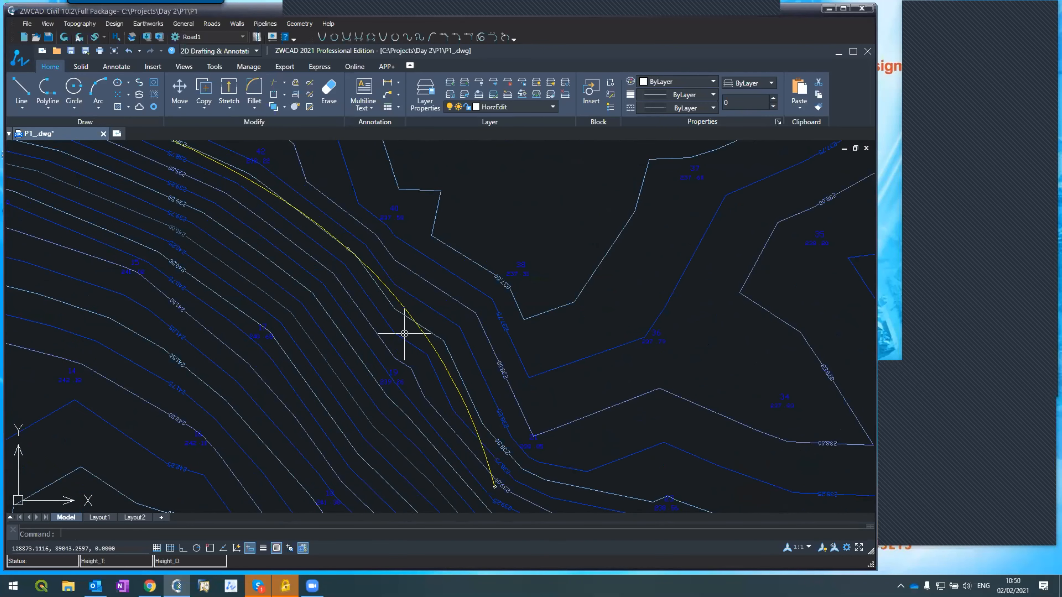
{"action": "scroll", "coordinate": [434, 362], "scroll_direction": "down", "scroll_amount": 4}
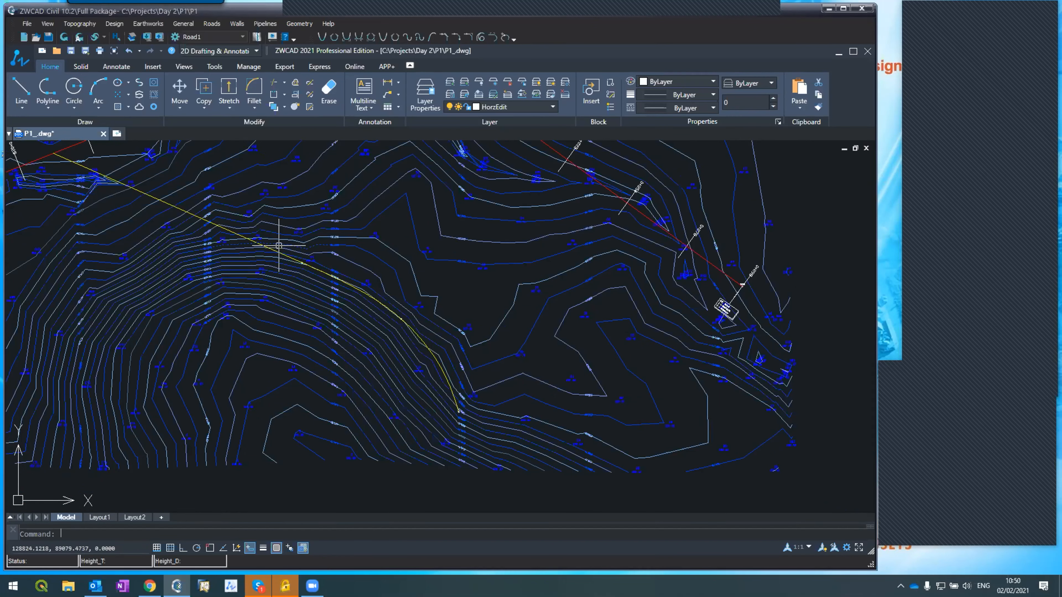
{"action": "scroll", "coordinate": [284, 256], "scroll_direction": "up", "scroll_amount": 2}
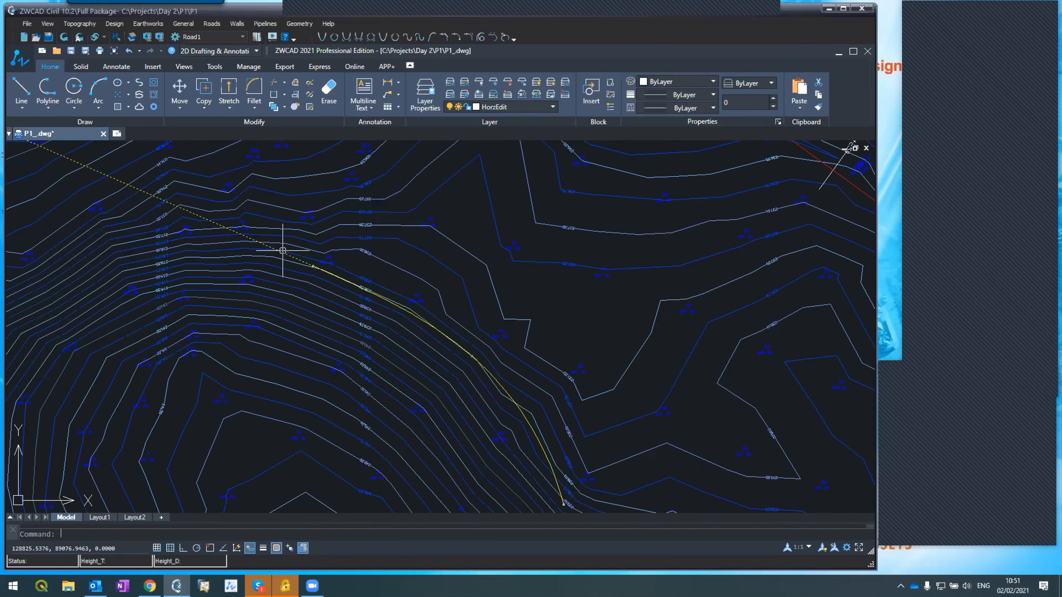
{"action": "scroll", "coordinate": [279, 243], "scroll_direction": "down", "scroll_amount": 2}
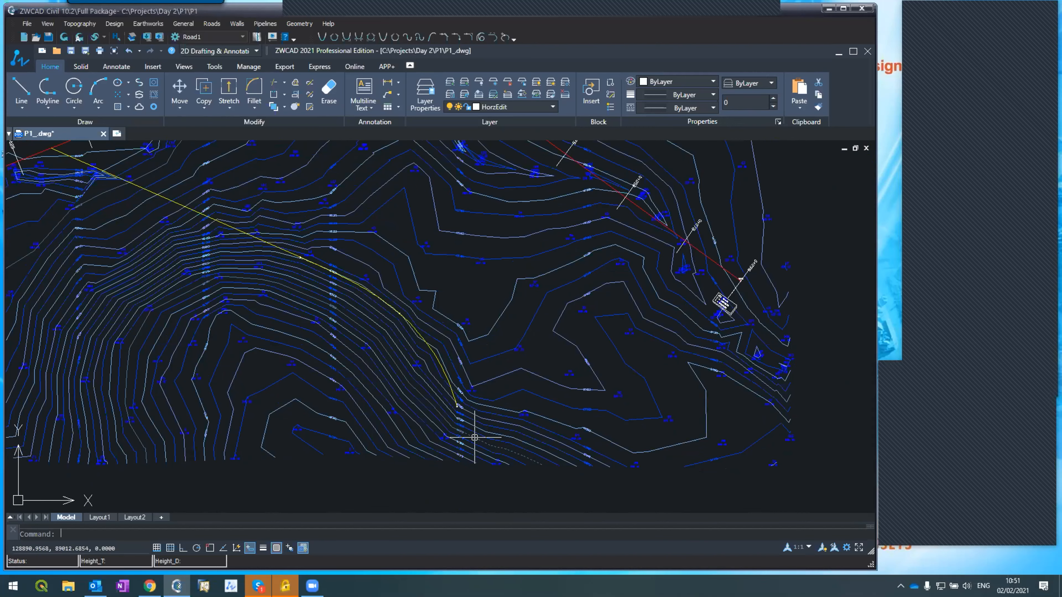
- Connect the arc's free southeastern end to a picked point further southeast, using an outgoing clothoid of 20 and a straight line
{"action": "scroll", "coordinate": [474, 438], "scroll_direction": "up", "scroll_amount": 2}
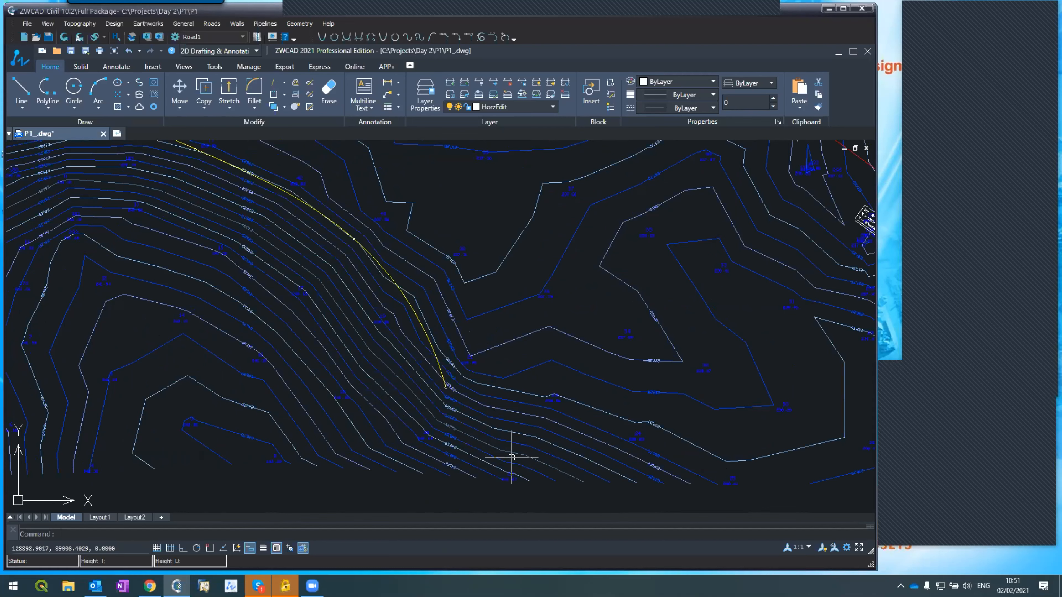
{"action": "scroll", "coordinate": [509, 457], "scroll_direction": "up", "scroll_amount": 4}
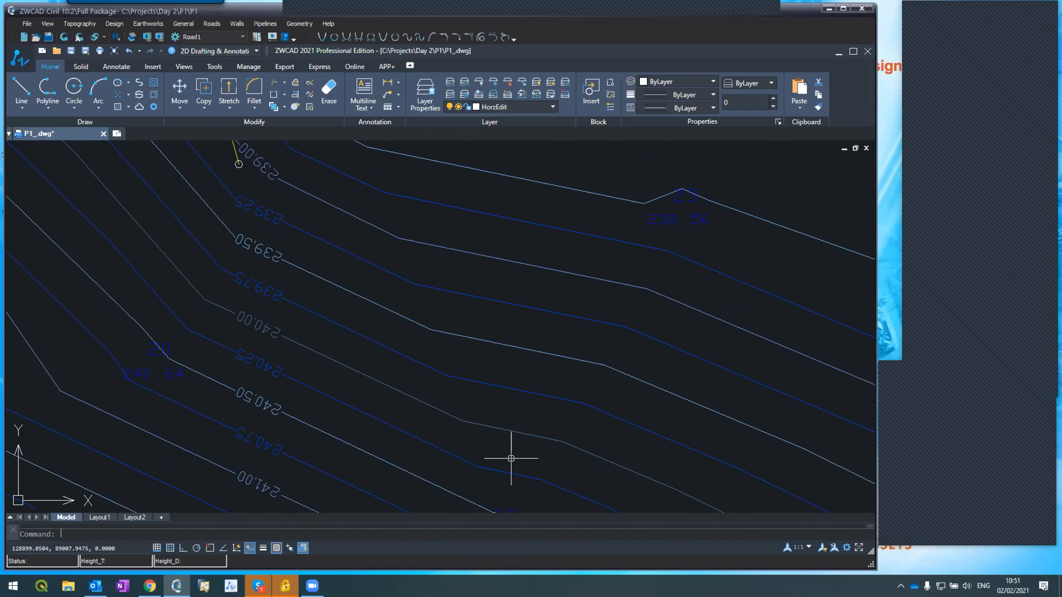
{"action": "scroll", "coordinate": [360, 444], "scroll_direction": "down", "scroll_amount": 4}
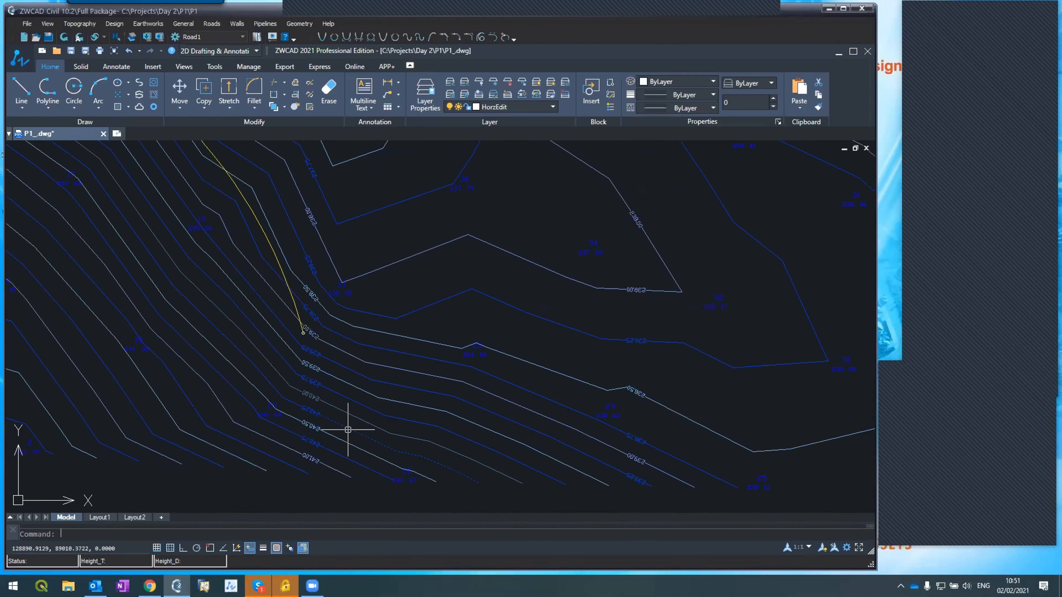
{"action": "scroll", "coordinate": [338, 465], "scroll_direction": "up", "scroll_amount": 2}
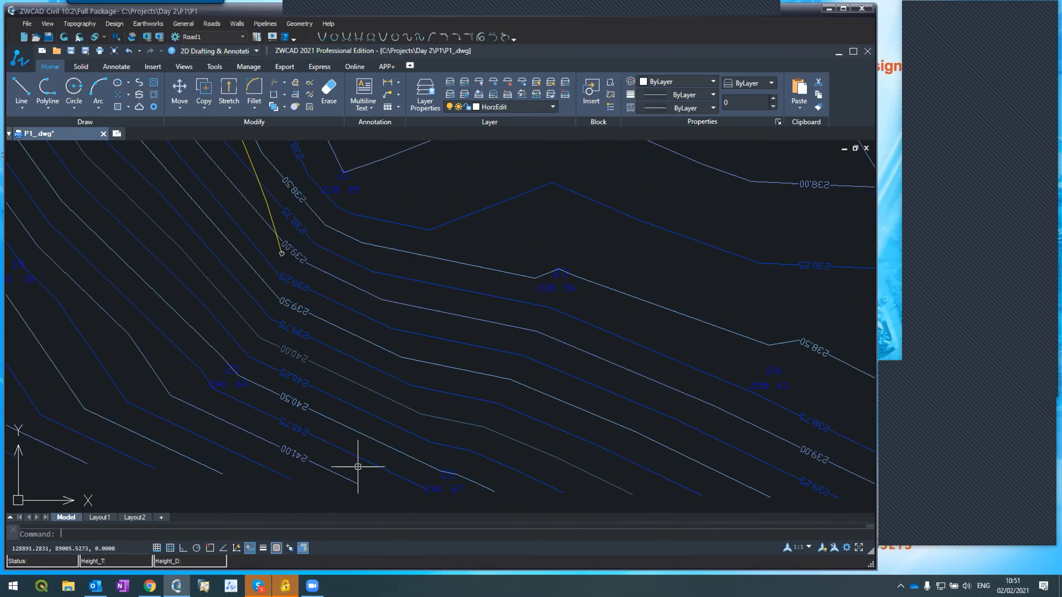
{"action": "scroll", "coordinate": [351, 386], "scroll_direction": "down", "scroll_amount": 2}
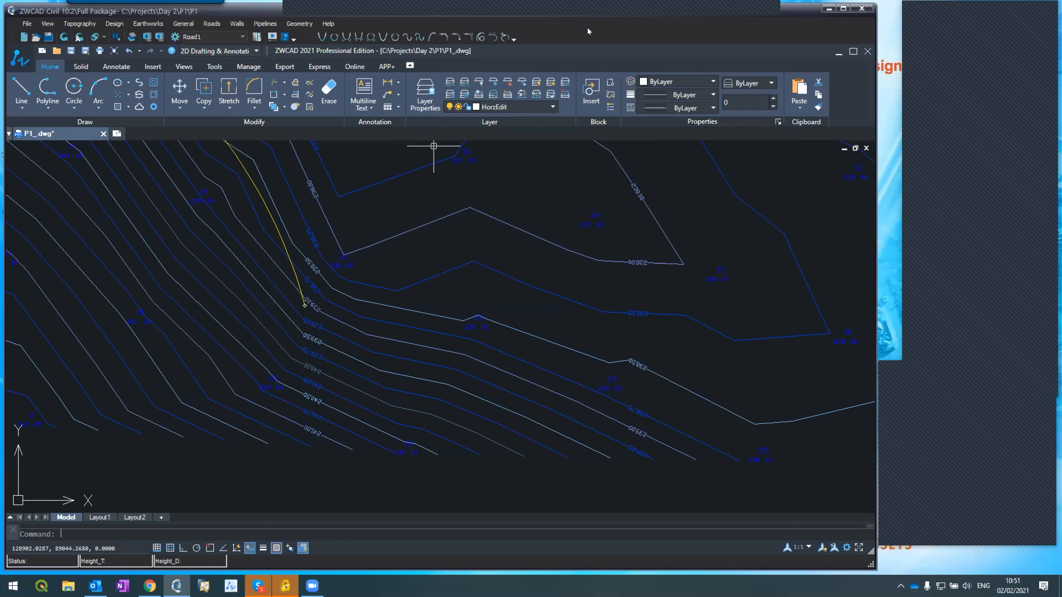
{"action": "left_click", "coordinate": [427, 37]}
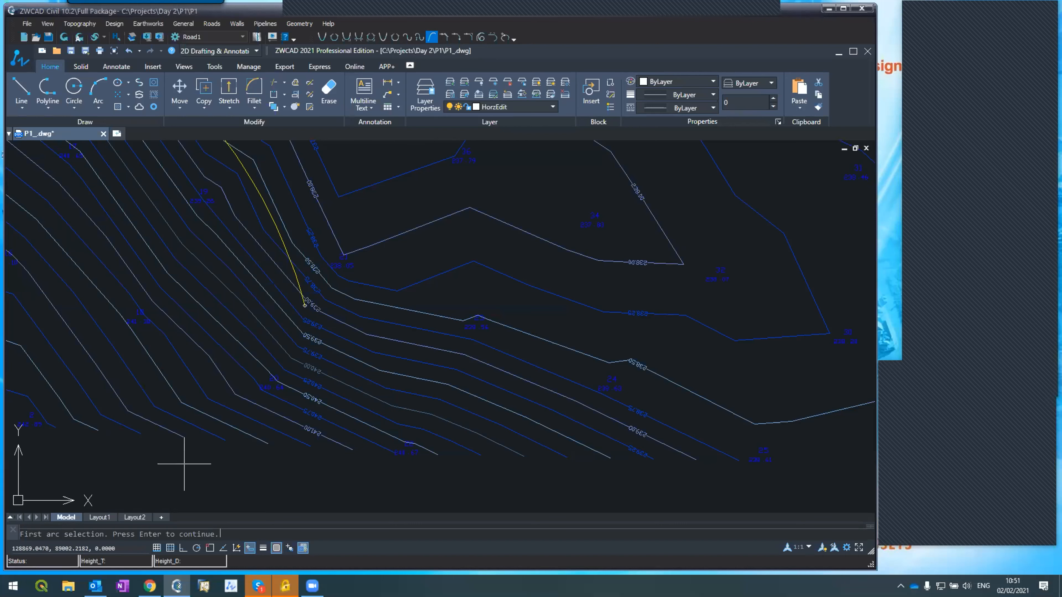
{"action": "key", "text": "Return"}
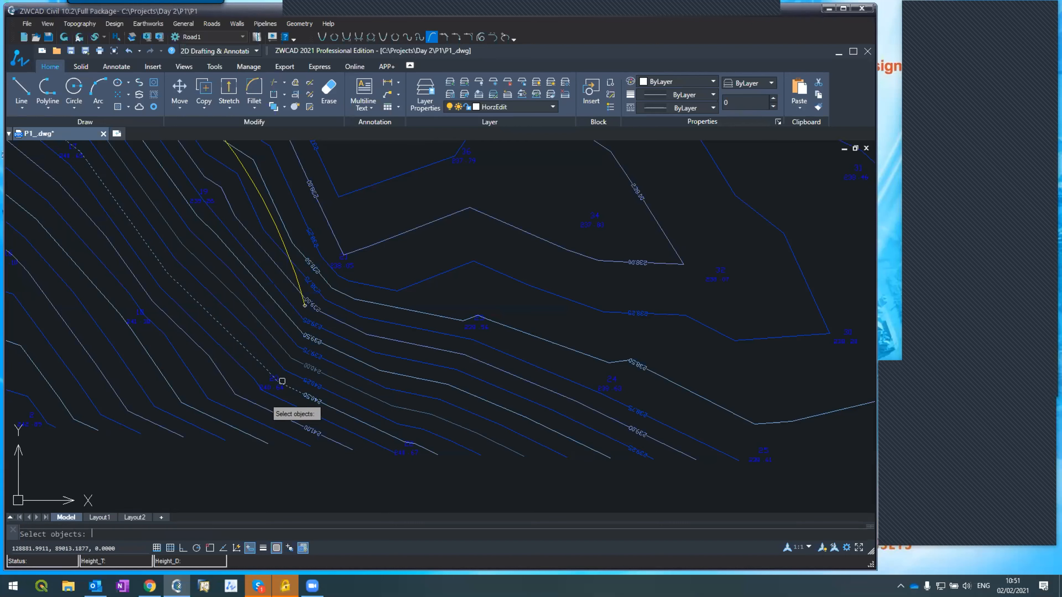
{"action": "left_click", "coordinate": [293, 263]}
{"action": "key", "text": "Return"}
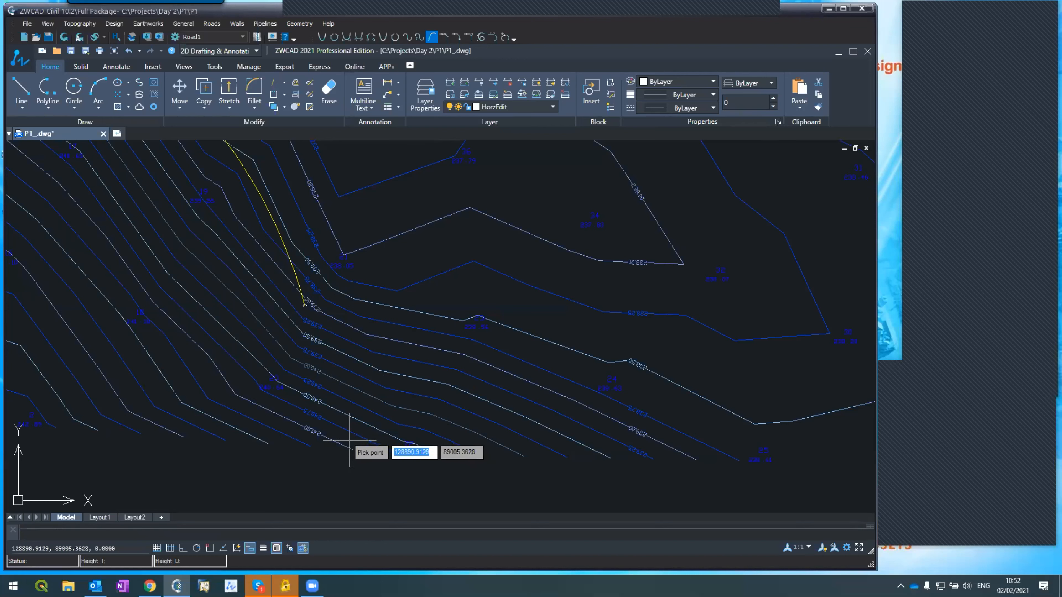
{"action": "left_click", "coordinate": [418, 461]}
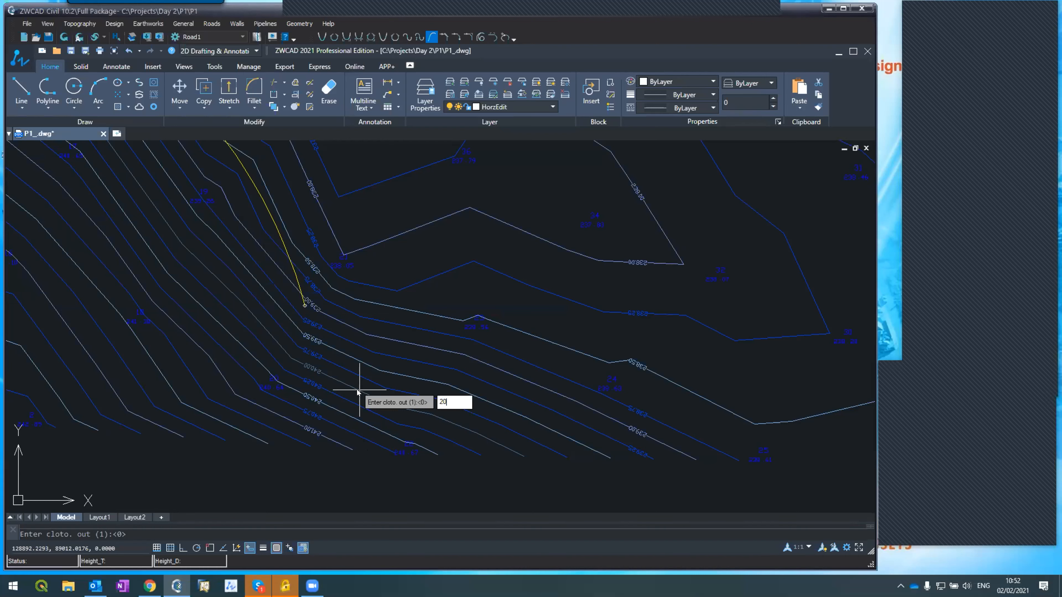
{"action": "key", "text": "Return"}
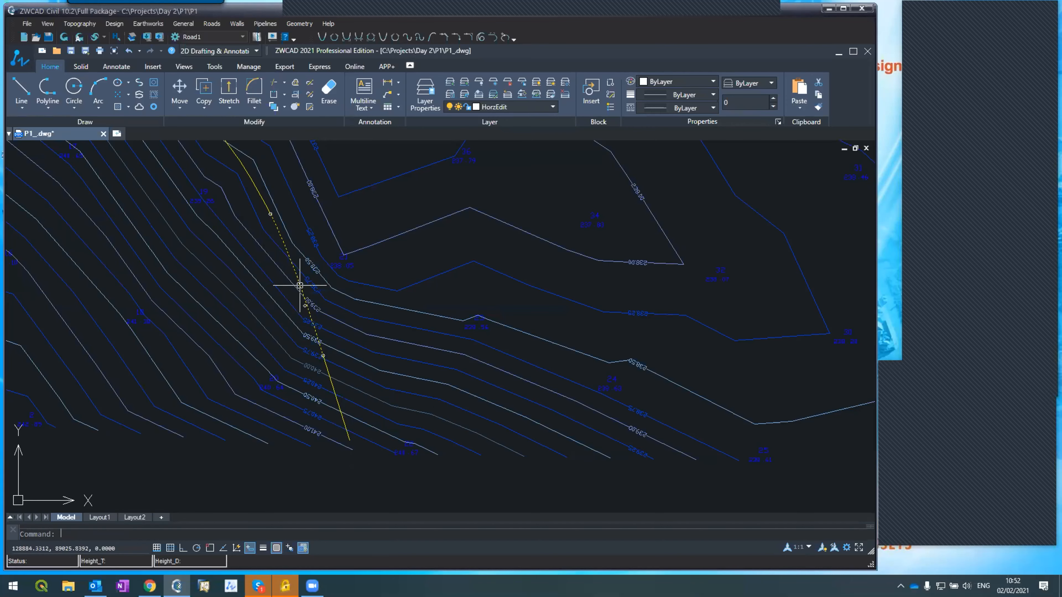
- Select the outgoing clothoid and the straight segment beyond it in turn to examine each new element
{"action": "scroll", "coordinate": [300, 285], "scroll_direction": "up", "scroll_amount": 3}
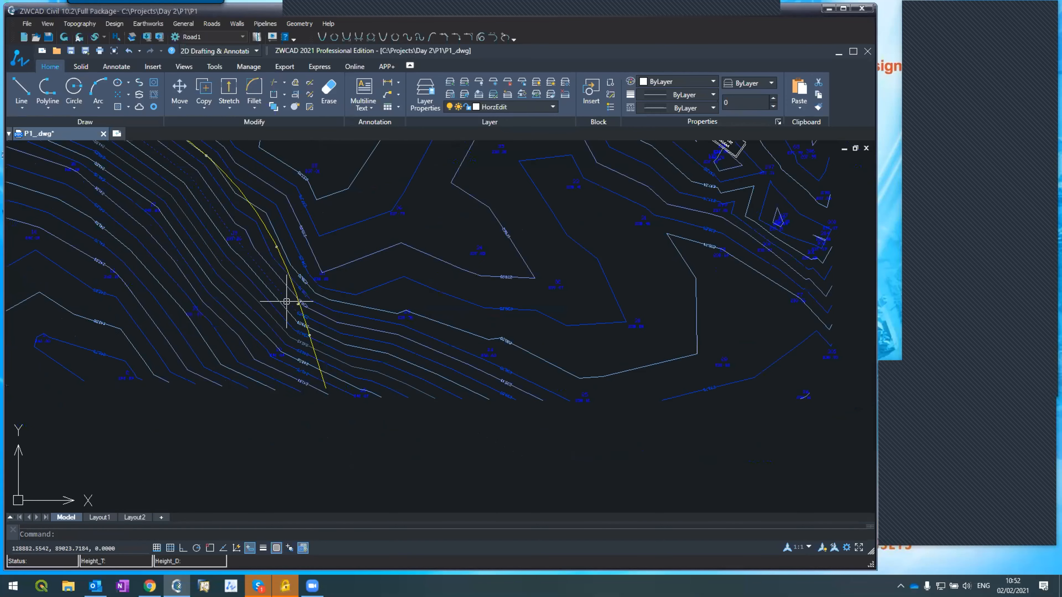
{"action": "left_click", "coordinate": [318, 266]}
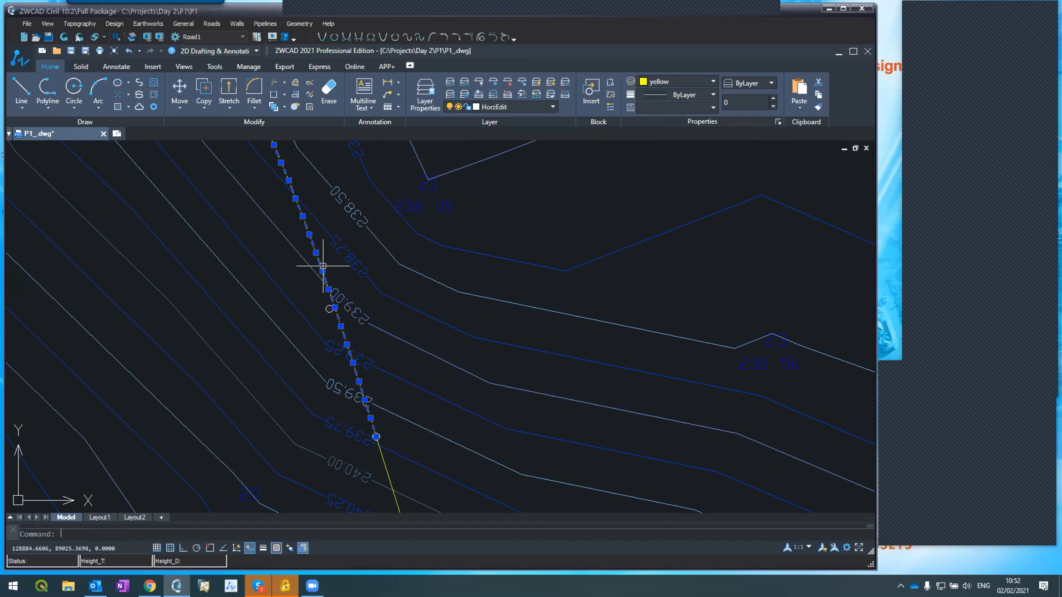
{"action": "scroll", "coordinate": [323, 293], "scroll_direction": "down", "scroll_amount": 3}
{"action": "scroll", "coordinate": [358, 399], "scroll_direction": "up", "scroll_amount": 2}
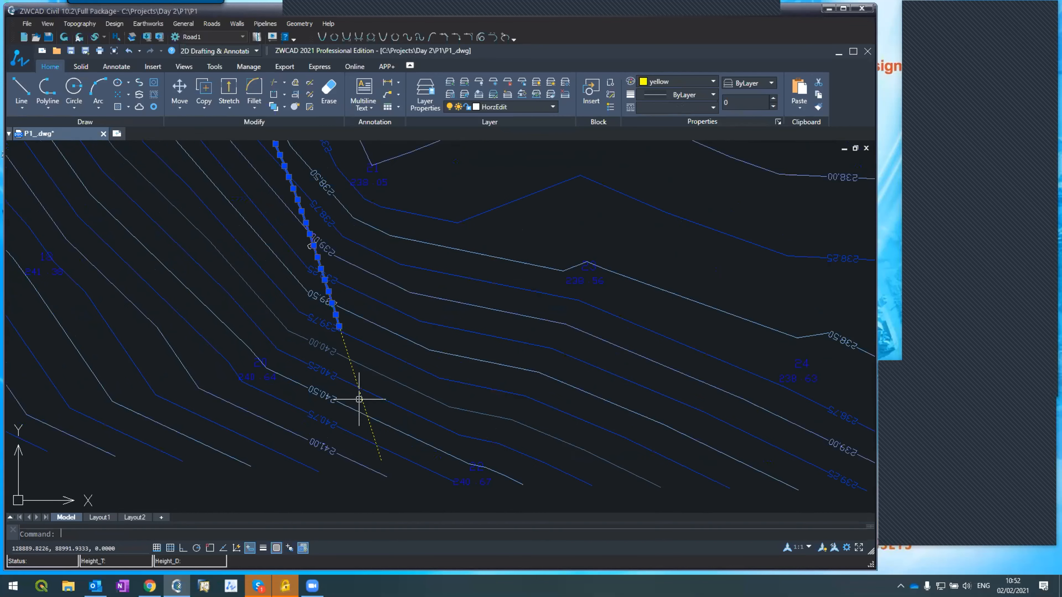
{"action": "key", "text": "Escape"}
{"action": "left_click", "coordinate": [359, 399]}
{"action": "scroll", "coordinate": [336, 455], "scroll_direction": "down", "scroll_amount": 5}
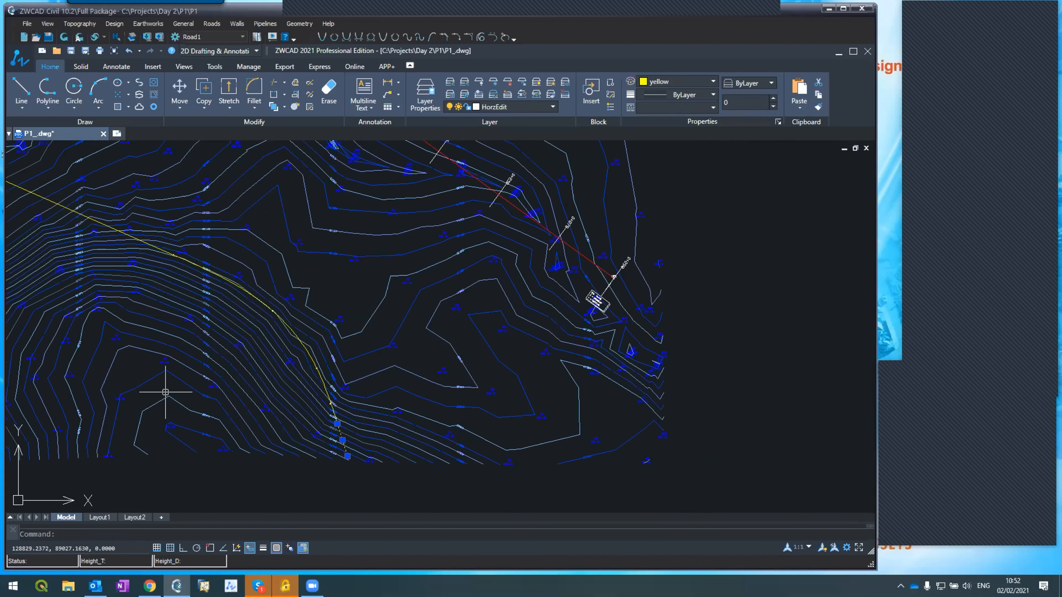
- Examine the whole yellow alignment from the first straight through the clothoids and arc to the last straight, and clear the selection
{"action": "scroll", "coordinate": [143, 343], "scroll_direction": "down", "scroll_amount": 4}
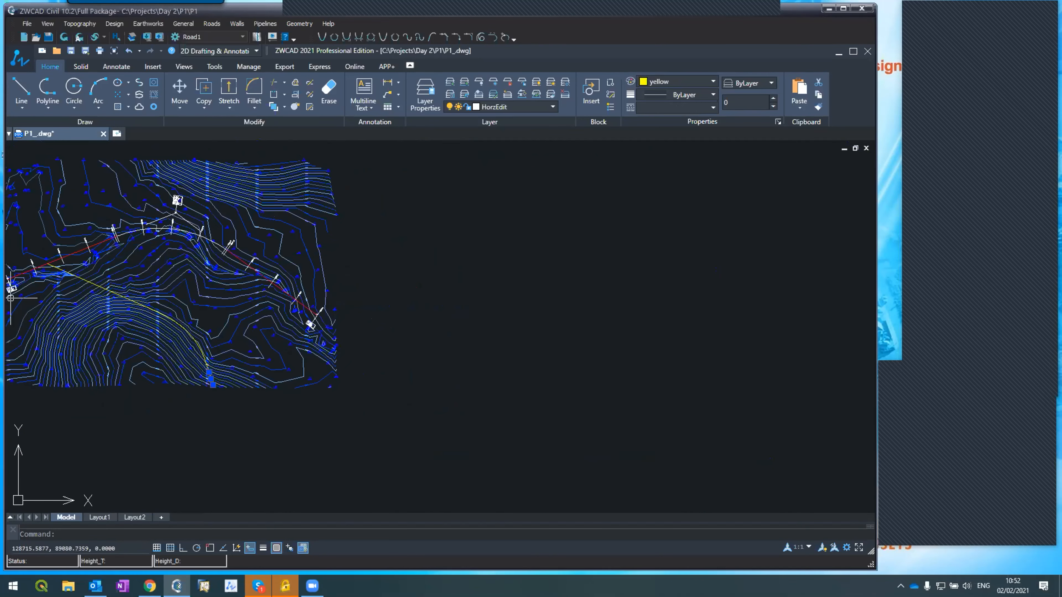
{"action": "scroll", "coordinate": [25, 251], "scroll_direction": "up", "scroll_amount": 4}
{"action": "scroll", "coordinate": [50, 299], "scroll_direction": "down", "scroll_amount": 2}
{"action": "scroll", "coordinate": [145, 364], "scroll_direction": "up", "scroll_amount": 3}
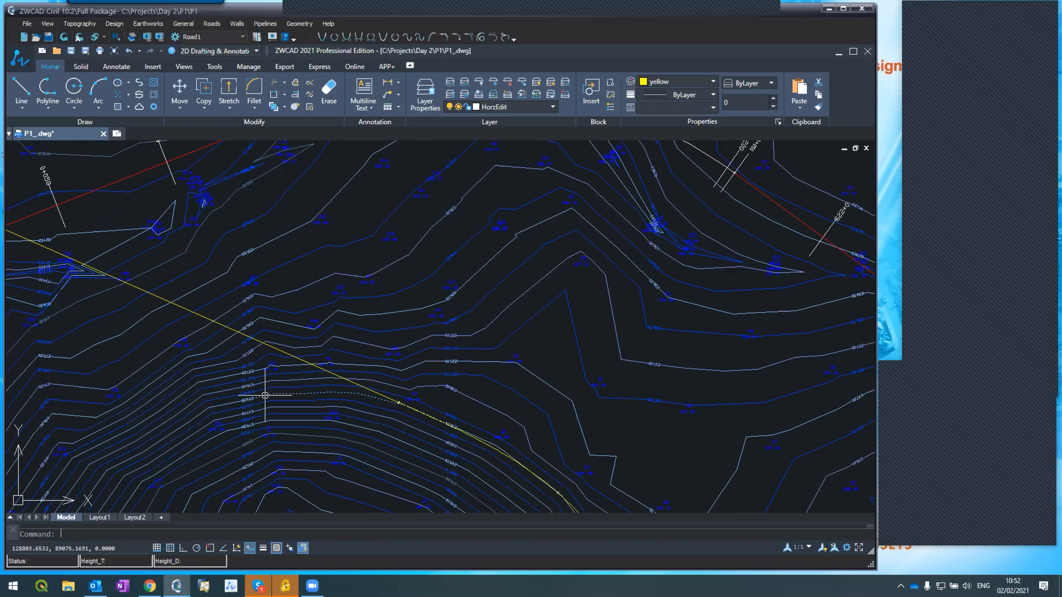
{"action": "scroll", "coordinate": [259, 364], "scroll_direction": "down", "scroll_amount": 3}
{"action": "scroll", "coordinate": [268, 376], "scroll_direction": "up", "scroll_amount": 2}
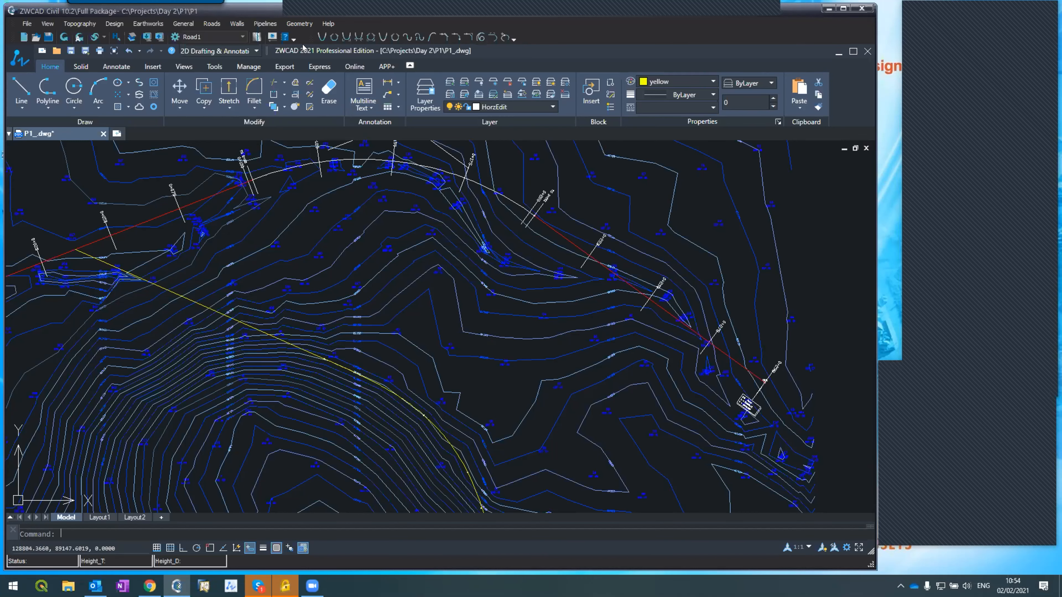
{"action": "scroll", "coordinate": [374, 242], "scroll_direction": "down", "scroll_amount": 4}
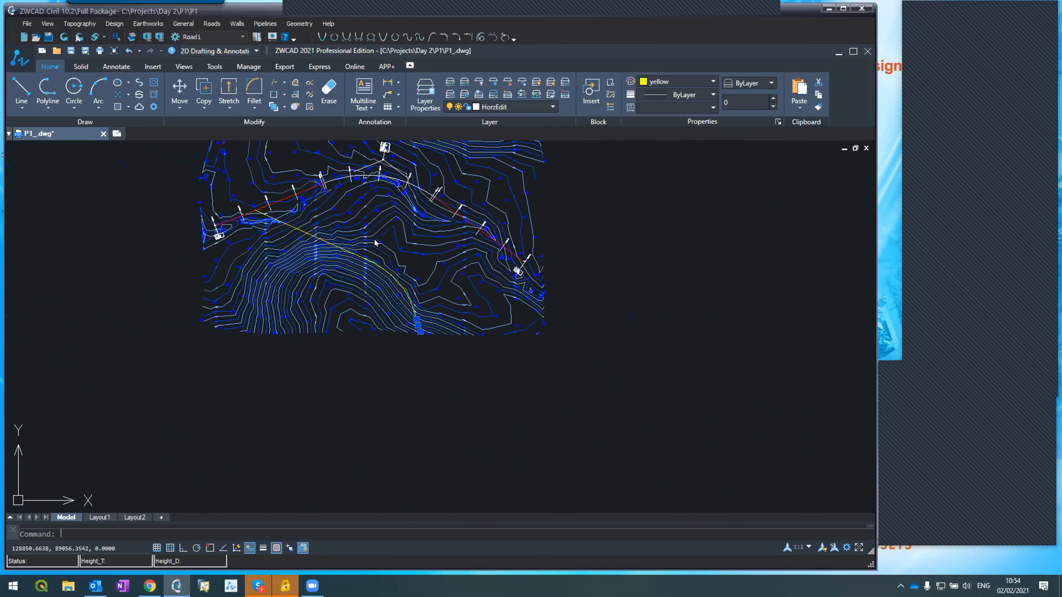
{"action": "scroll", "coordinate": [401, 260], "scroll_direction": "up", "scroll_amount": 4}
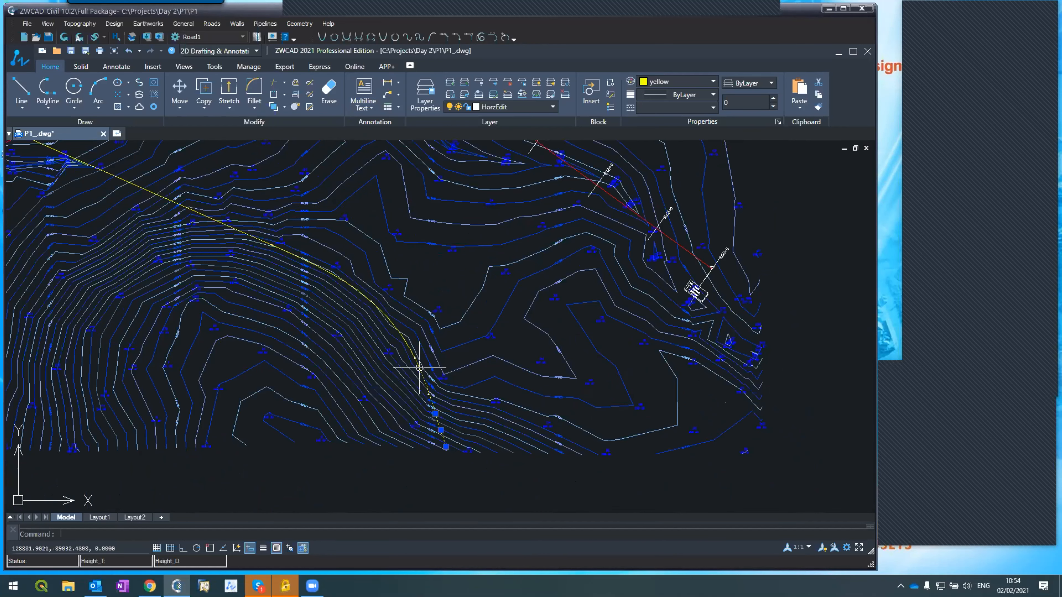
{"action": "scroll", "coordinate": [419, 369], "scroll_direction": "up", "scroll_amount": 3}
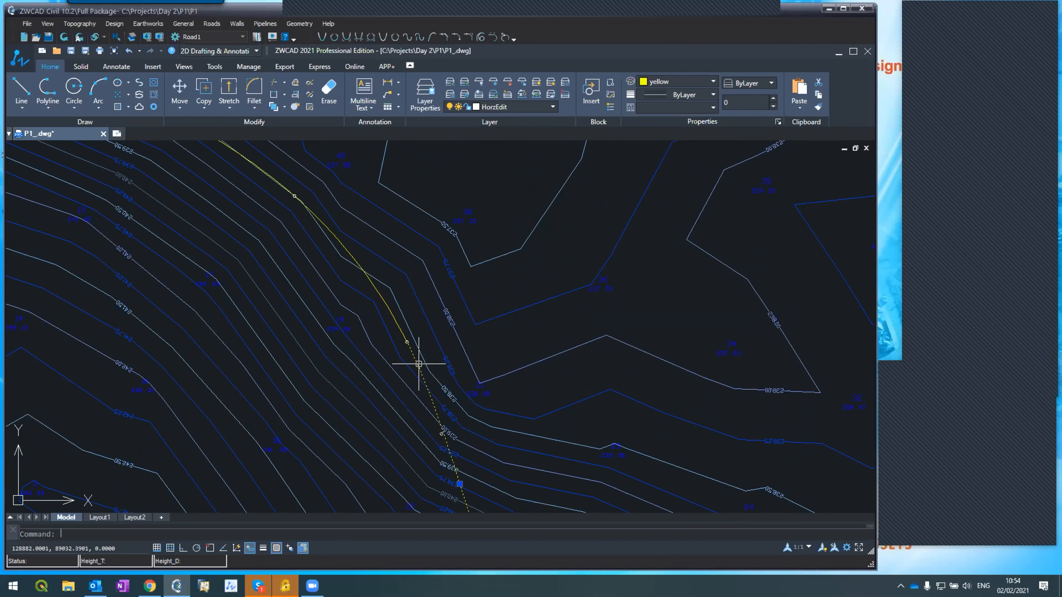
{"action": "scroll", "coordinate": [410, 348], "scroll_direction": "down", "scroll_amount": 5}
{"action": "scroll", "coordinate": [408, 350], "scroll_direction": "up", "scroll_amount": 5}
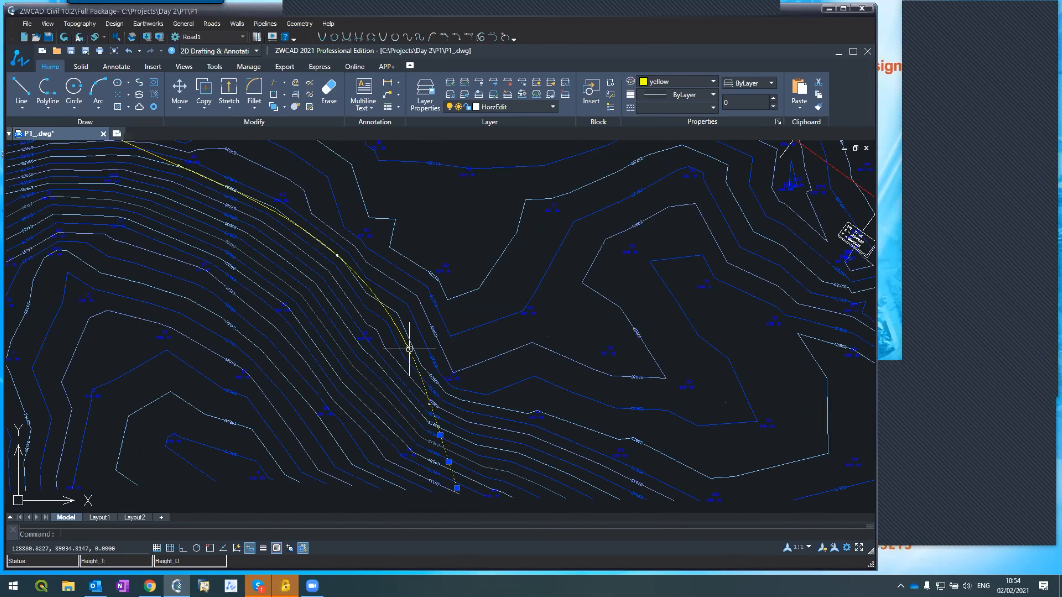
{"action": "scroll", "coordinate": [408, 348], "scroll_direction": "down", "scroll_amount": 5}
{"action": "key", "text": "Escape"}
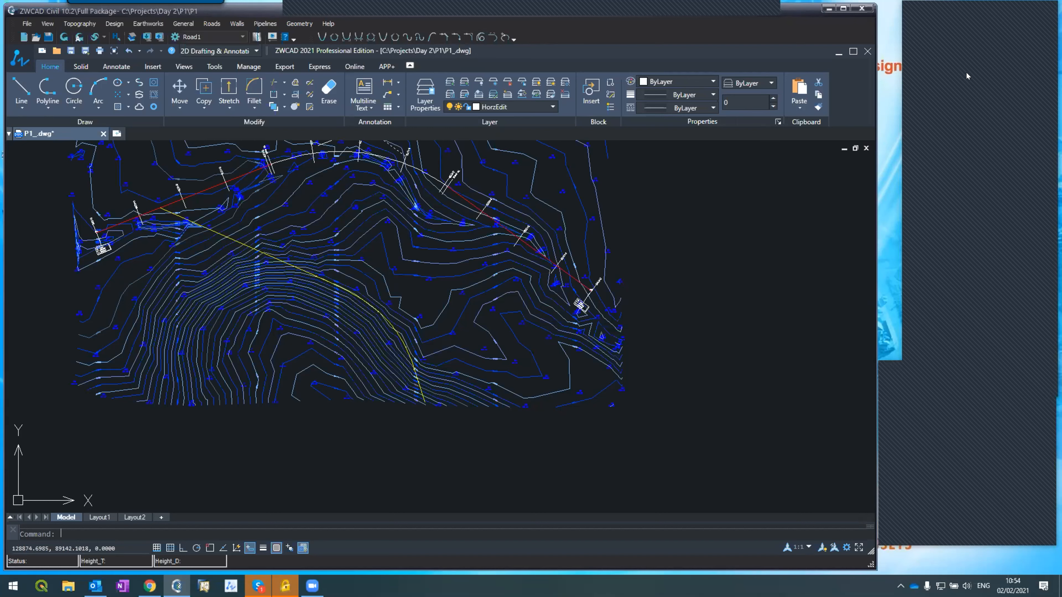
{"action": "key", "text": "XF86AudioRaiseVolume"}
{"action": "key", "text": "XF86AudioRaiseVolume"}
{"action": "key", "text": "XF86AudioRaiseVolume"}
{"action": "key", "text": "XF86AudioRaiseVolume"}
{"action": "key", "text": "XF86AudioRaiseVolume"}
{"action": "key", "text": "XF86AudioRaiseVolume"}
{"action": "key", "text": "XF86AudioRaiseVolume"}
- Examine the stationed road alignment and its central curve against the yellow alignment on the terrain
{"action": "scroll", "coordinate": [490, 227], "scroll_direction": "up", "scroll_amount": 2}
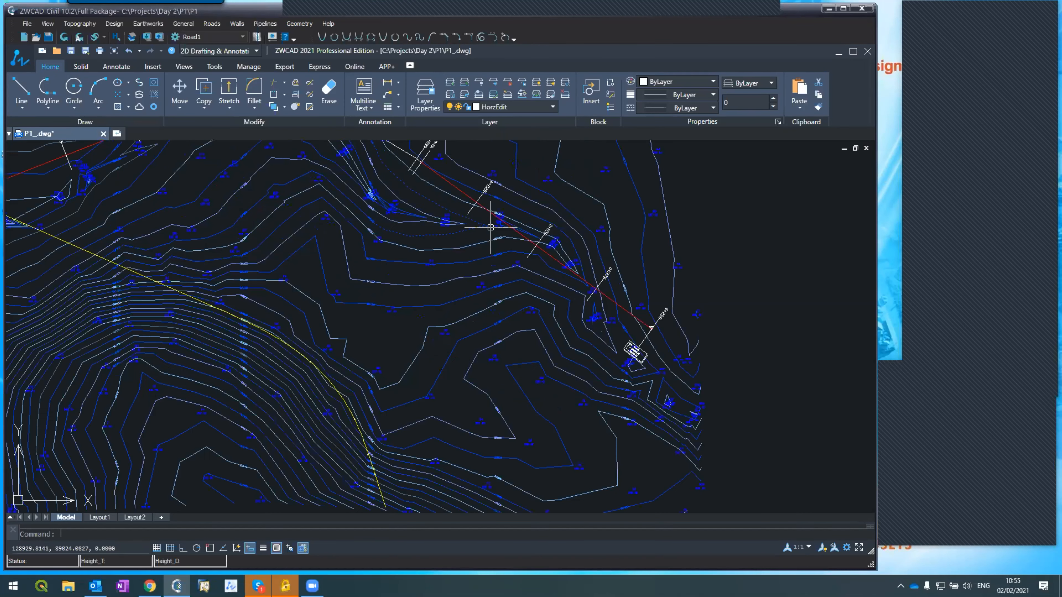
{"action": "scroll", "coordinate": [497, 240], "scroll_direction": "down", "scroll_amount": 2}
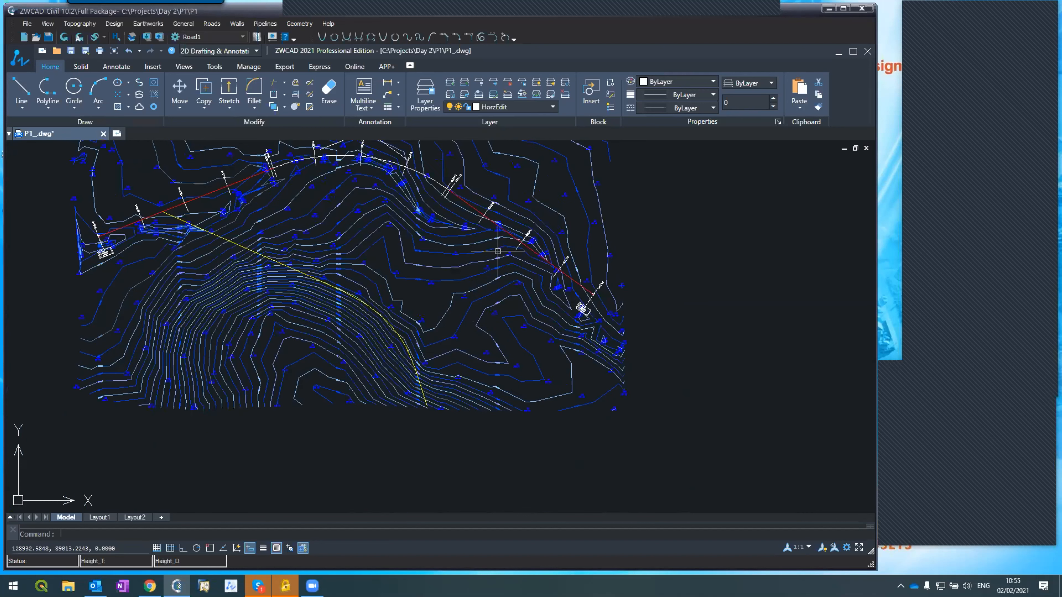
{"action": "scroll", "coordinate": [498, 241], "scroll_direction": "down", "scroll_amount": 2}
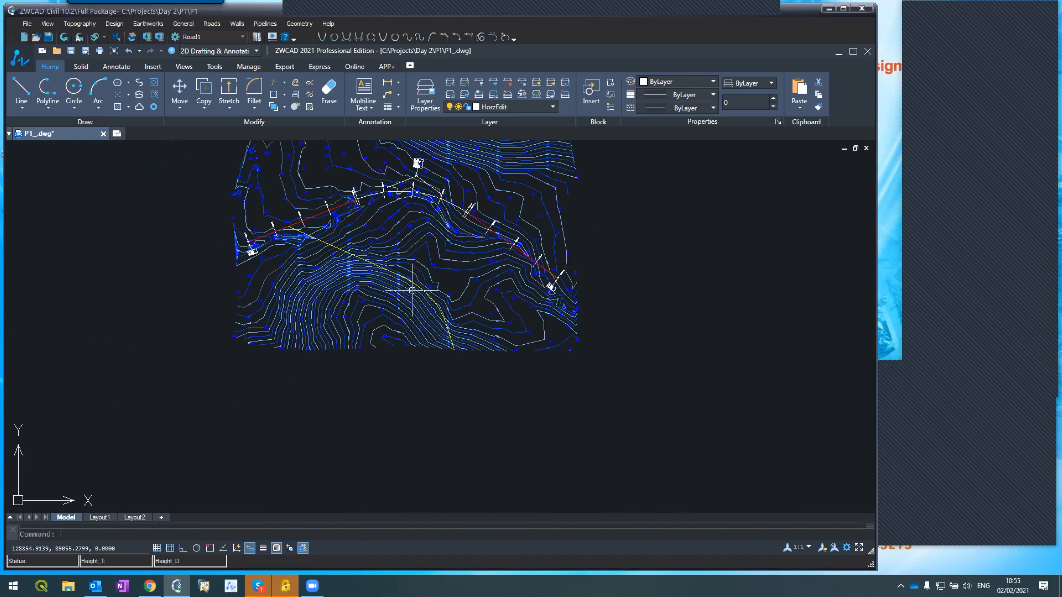
{"action": "scroll", "coordinate": [415, 174], "scroll_direction": "up", "scroll_amount": 2}
{"action": "scroll", "coordinate": [416, 176], "scroll_direction": "up", "scroll_amount": 4}
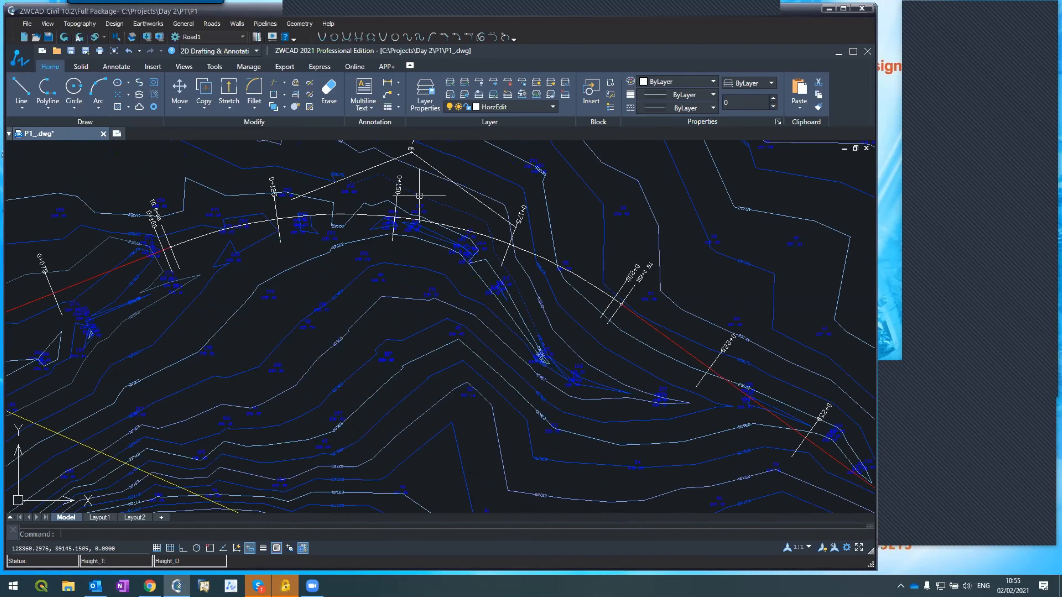
{"action": "scroll", "coordinate": [418, 186], "scroll_direction": "down", "scroll_amount": 5}
{"action": "scroll", "coordinate": [466, 220], "scroll_direction": "up", "scroll_amount": 3}
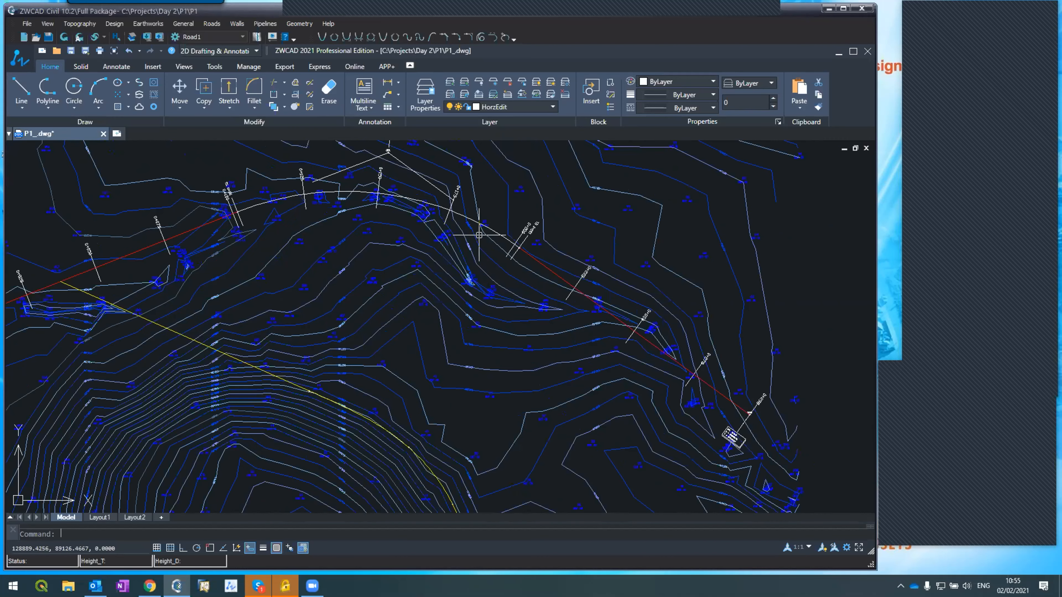
{"action": "scroll", "coordinate": [507, 267], "scroll_direction": "down", "scroll_amount": 2}
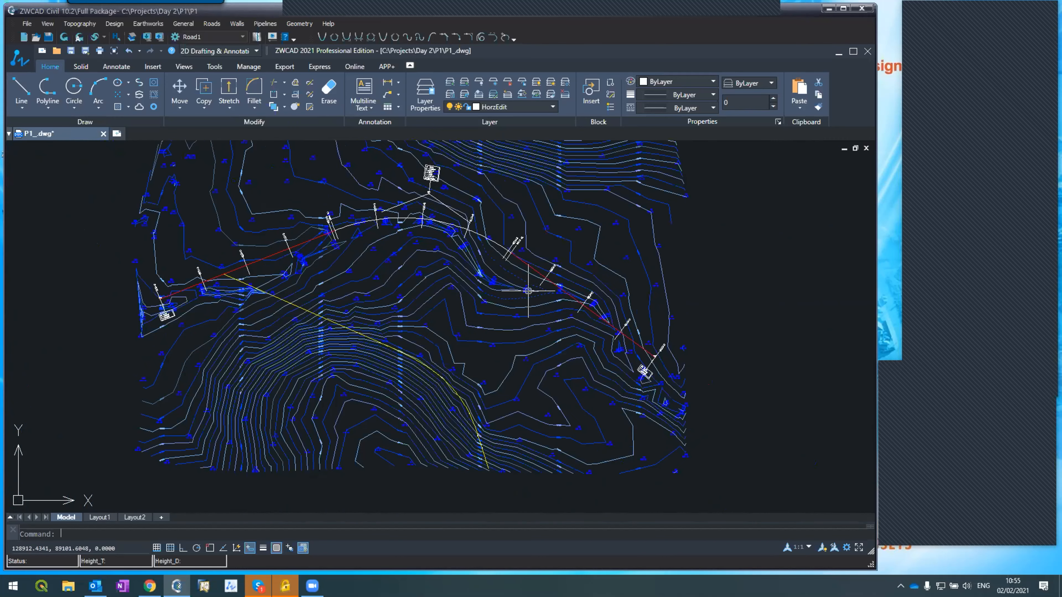
- Select the red straight at the southeastern end of the stationed road alignment to check its layer and extent
{"action": "scroll", "coordinate": [526, 284], "scroll_direction": "up", "scroll_amount": 5}
{"action": "left_click", "coordinate": [618, 272]}
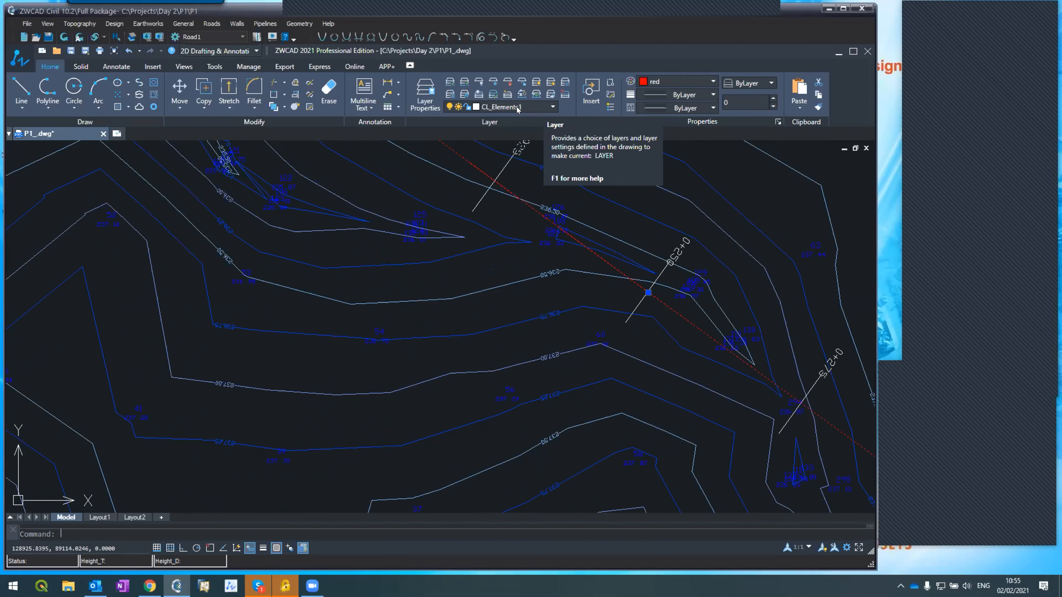
{"action": "scroll", "coordinate": [493, 352], "scroll_direction": "down", "scroll_amount": 4}
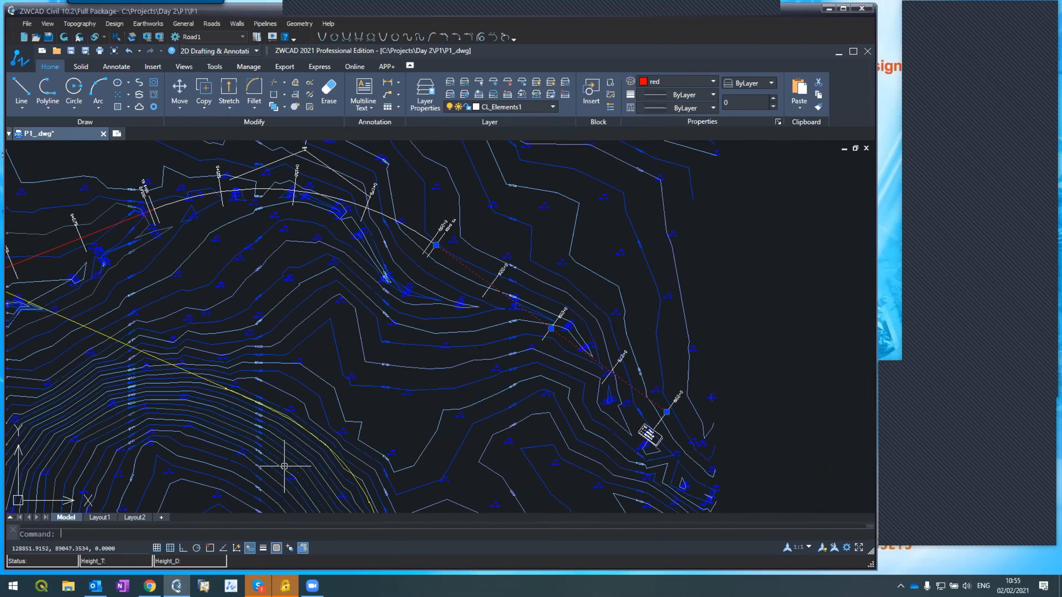
{"action": "scroll", "coordinate": [291, 453], "scroll_direction": "up", "scroll_amount": 2}
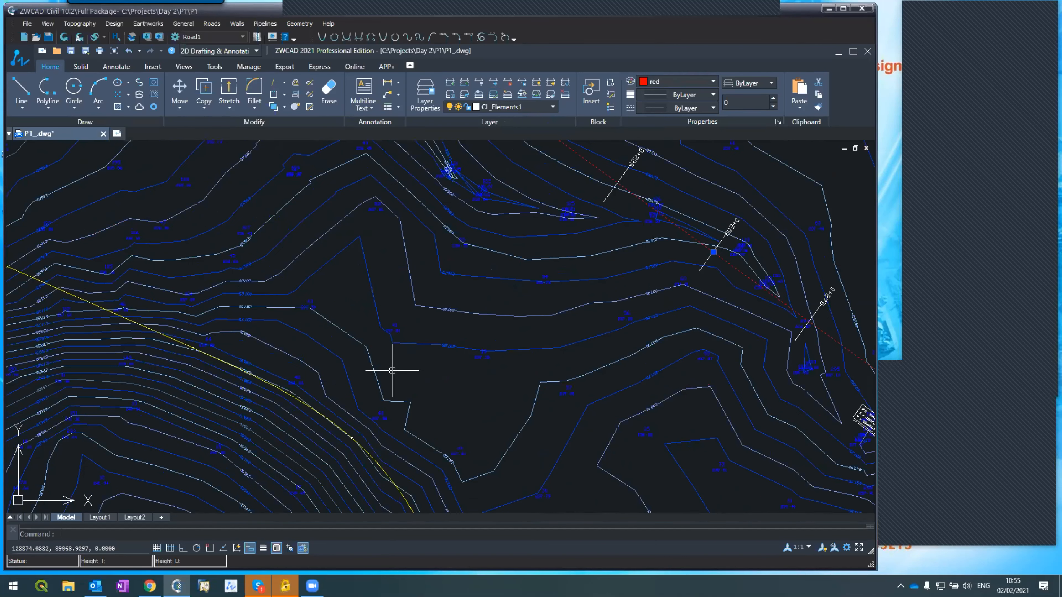
{"action": "scroll", "coordinate": [391, 374], "scroll_direction": "down", "scroll_amount": 2}
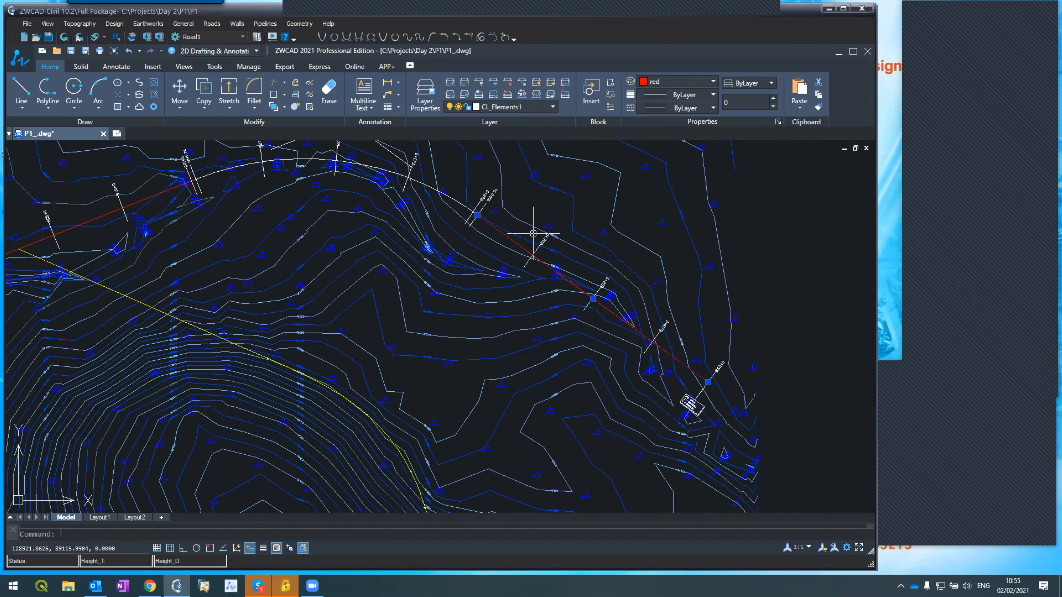
- Select the 0+225 station label on the stationed road to check its layer, and clear the selection
{"action": "scroll", "coordinate": [543, 246], "scroll_direction": "up", "scroll_amount": 4}
{"action": "key", "text": "Escape"}
{"action": "left_click", "coordinate": [553, 263]}
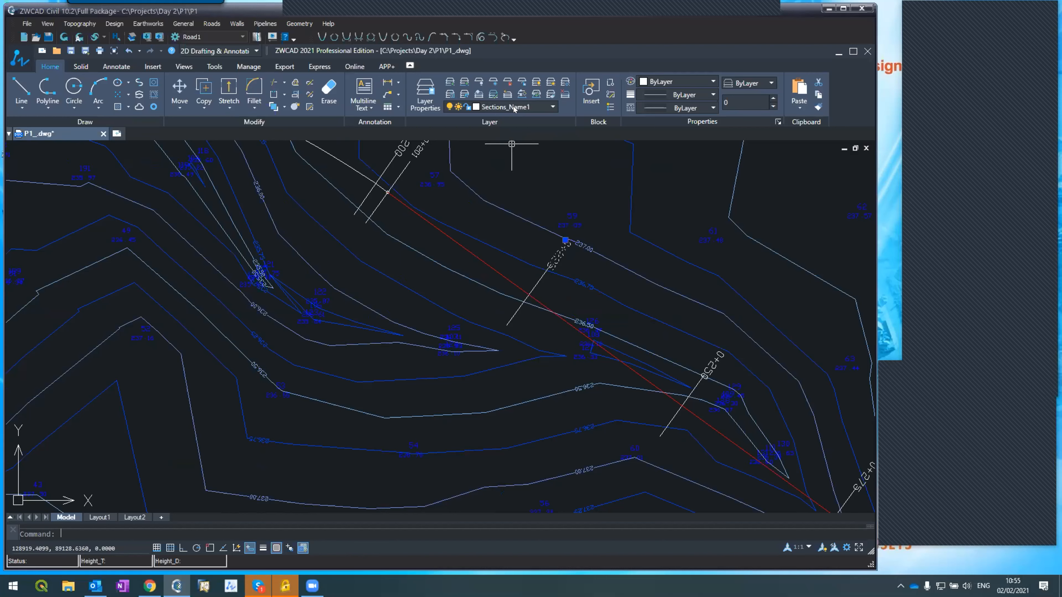
{"action": "key", "text": "Escape"}
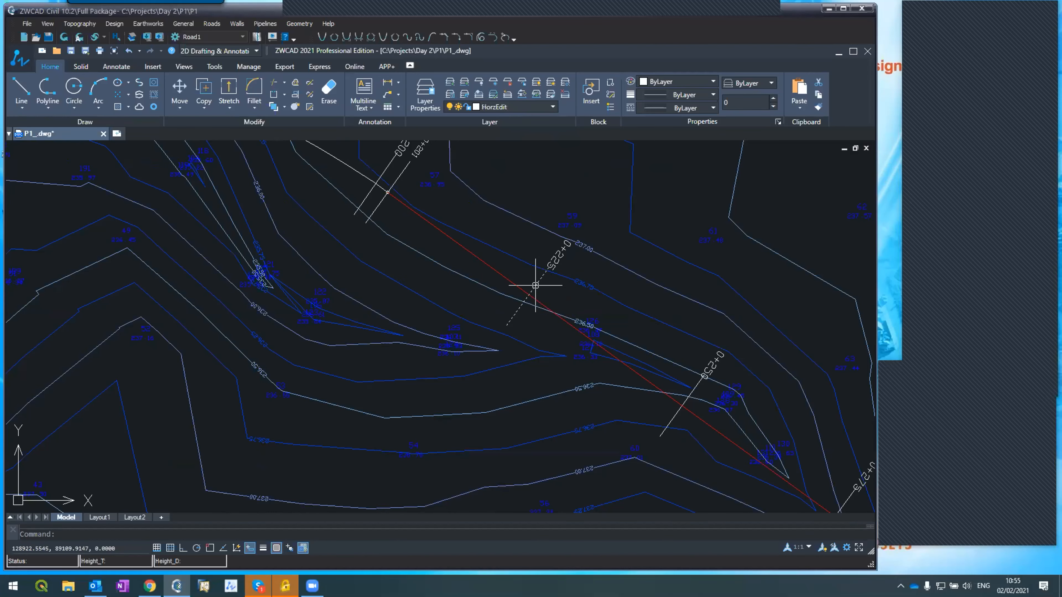
{"action": "scroll", "coordinate": [507, 228], "scroll_direction": "down", "scroll_amount": 5}
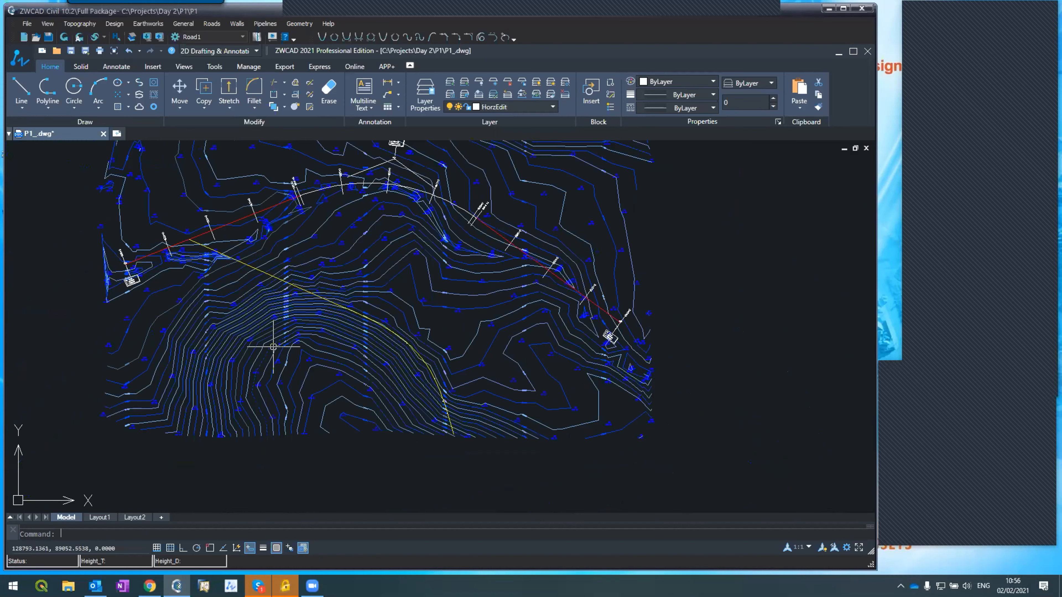
- Examine the yellow alignment's first straight and select its incoming clothoid to inspect it, clearing the selection
{"action": "scroll", "coordinate": [184, 239], "scroll_direction": "up", "scroll_amount": 5}
{"action": "scroll", "coordinate": [183, 239], "scroll_direction": "down", "scroll_amount": 5}
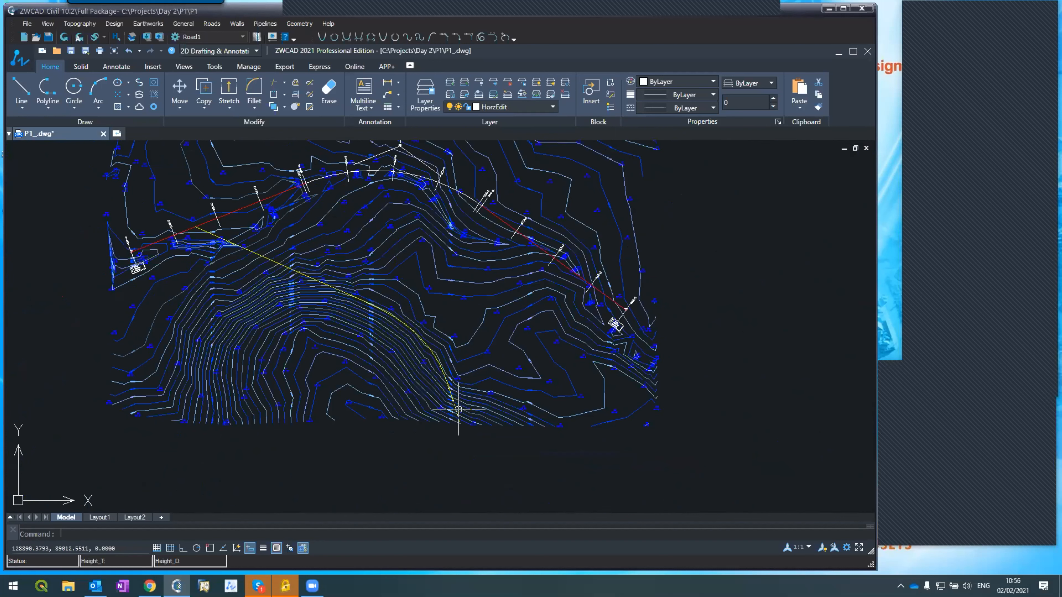
{"action": "scroll", "coordinate": [295, 265], "scroll_direction": "up", "scroll_amount": 5}
{"action": "left_click", "coordinate": [308, 287]}
{"action": "key", "text": "Escape"}
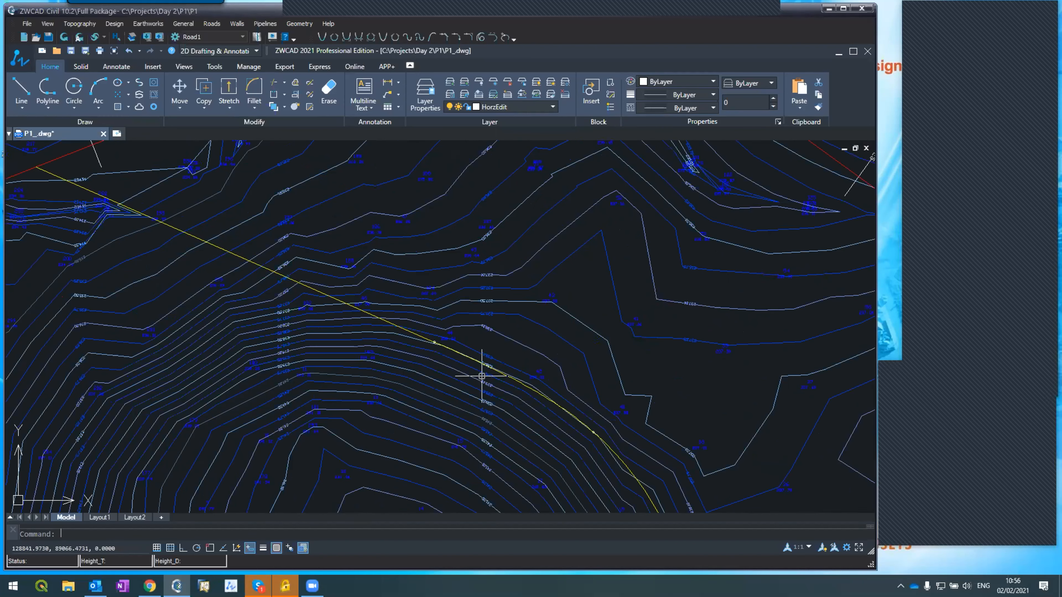
{"action": "scroll", "coordinate": [460, 367], "scroll_direction": "up", "scroll_amount": 5}
{"action": "left_click", "coordinate": [479, 347]}
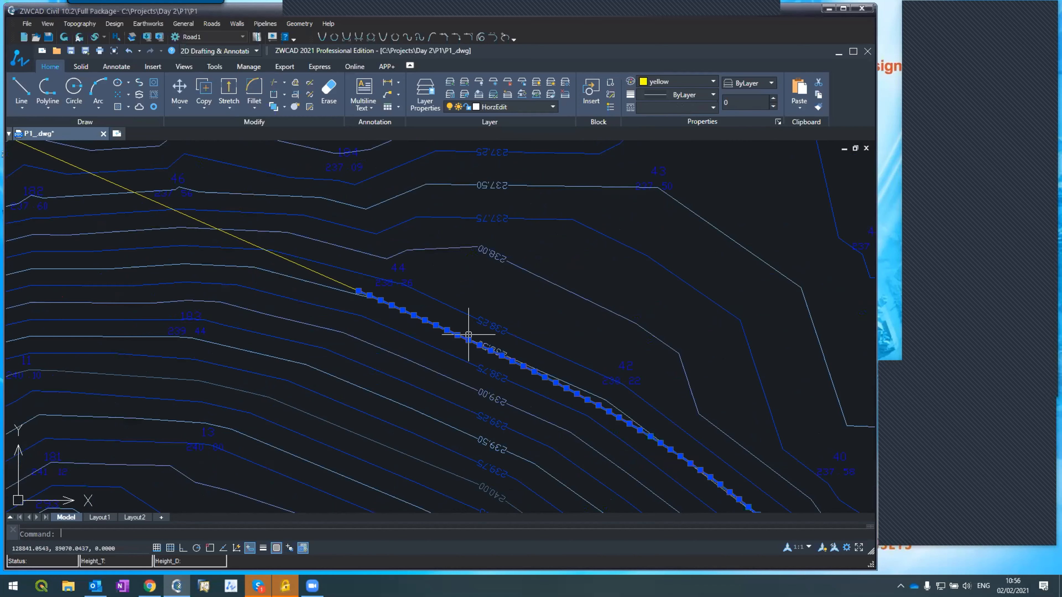
{"action": "scroll", "coordinate": [443, 312], "scroll_direction": "down", "scroll_amount": 5}
{"action": "key", "text": "Escape"}
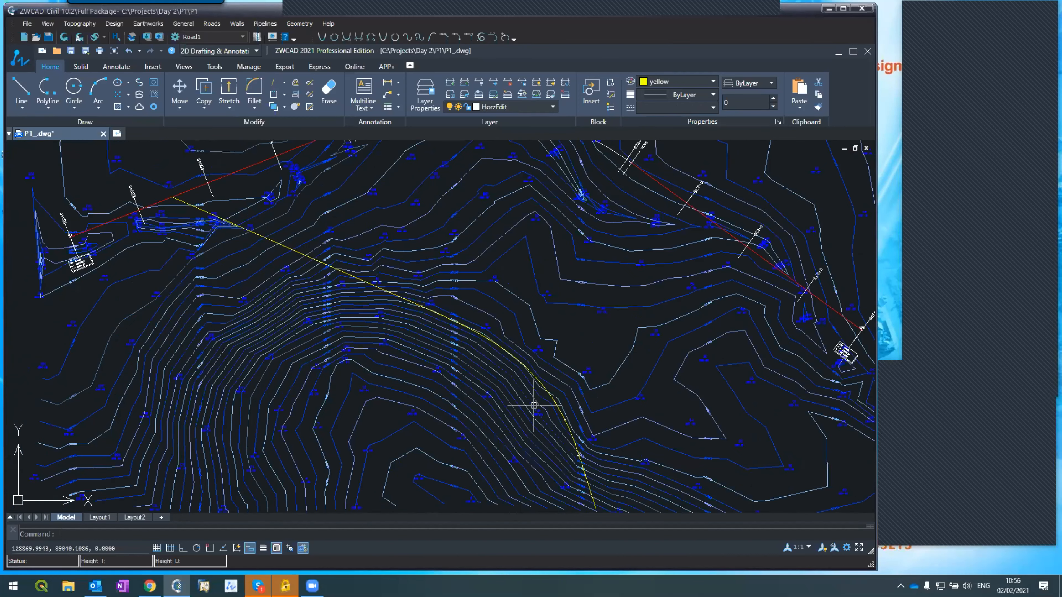
- Inspect the yellow alignment's arc, outgoing clothoid and last straight in turn, leaving nothing selected
{"action": "scroll", "coordinate": [542, 389], "scroll_direction": "up", "scroll_amount": 5}
{"action": "left_click", "coordinate": [540, 395]}
{"action": "key", "text": "Escape"}
{"action": "scroll", "coordinate": [498, 214], "scroll_direction": "down", "scroll_amount": 5}
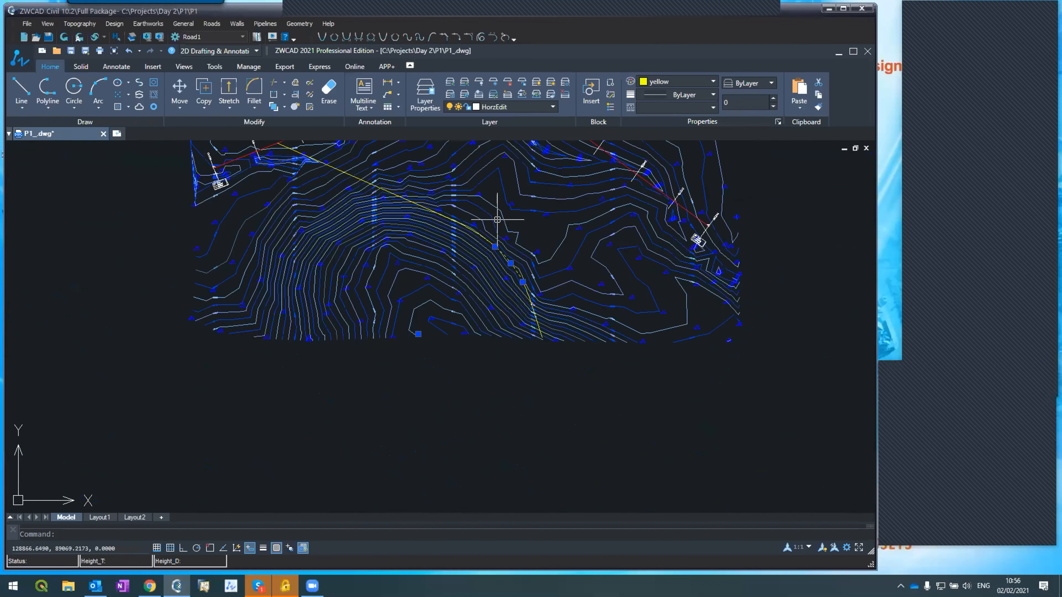
{"action": "scroll", "coordinate": [517, 280], "scroll_direction": "up", "scroll_amount": 5}
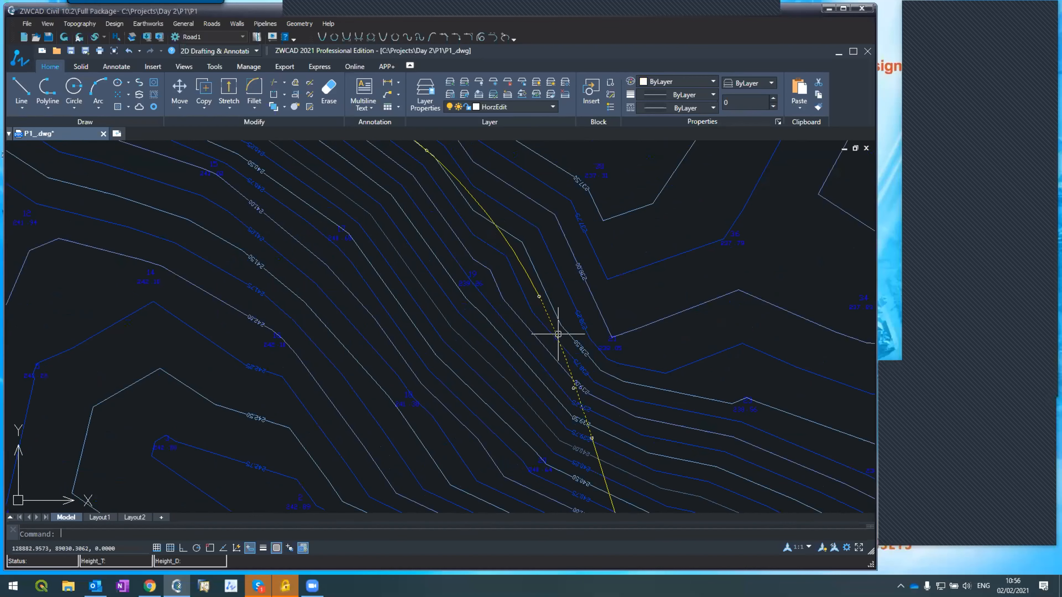
{"action": "scroll", "coordinate": [519, 254], "scroll_direction": "up", "scroll_amount": 3}
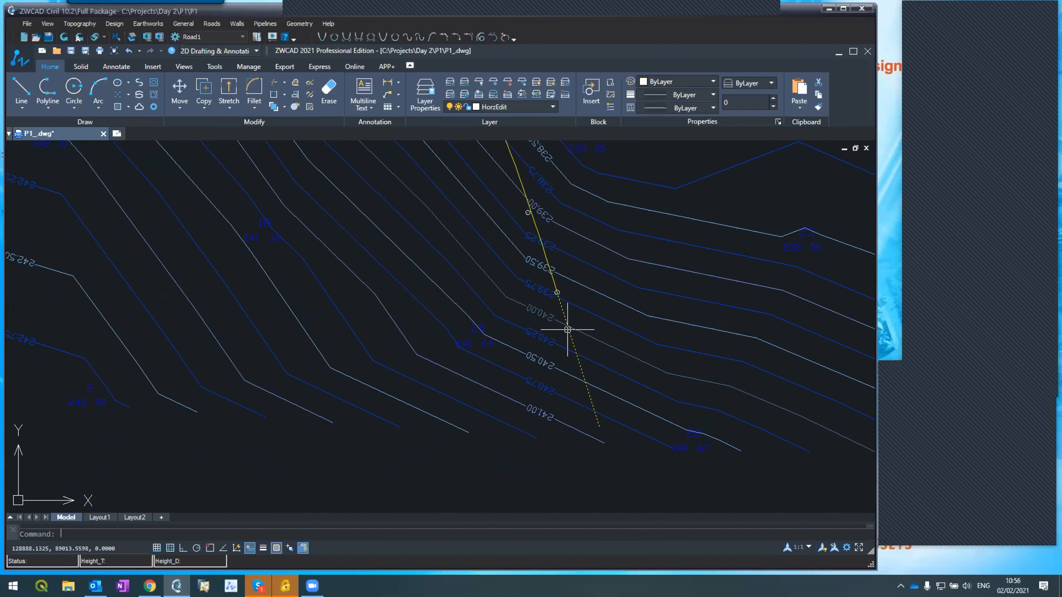
{"action": "scroll", "coordinate": [537, 355], "scroll_direction": "down", "scroll_amount": 5}
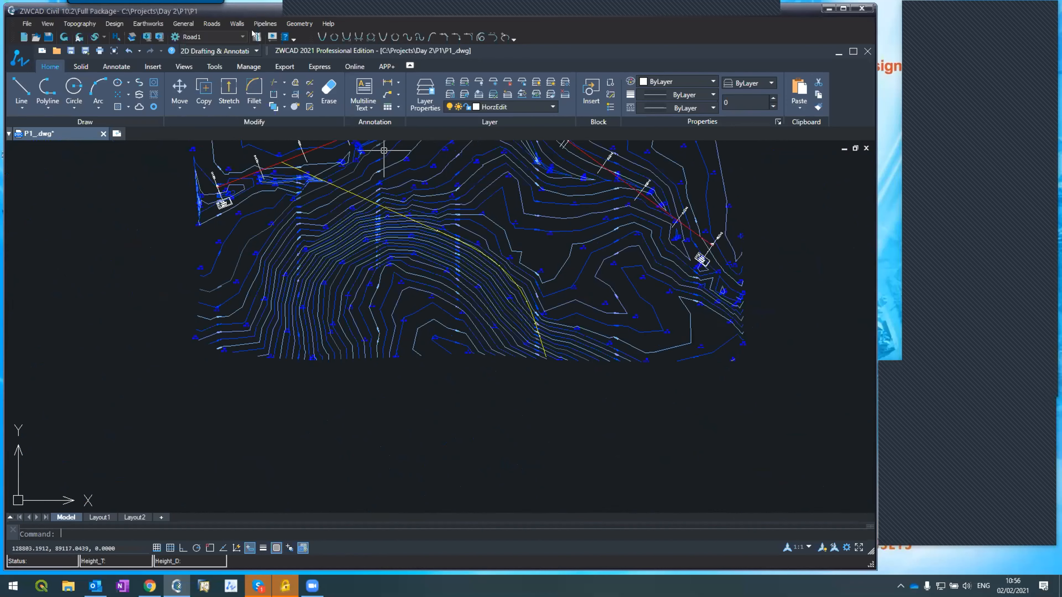
- Open the horizontal alignment of Road2\2 and choose to define it from drawing objects with the Segments option
{"action": "left_click", "coordinate": [212, 24]}
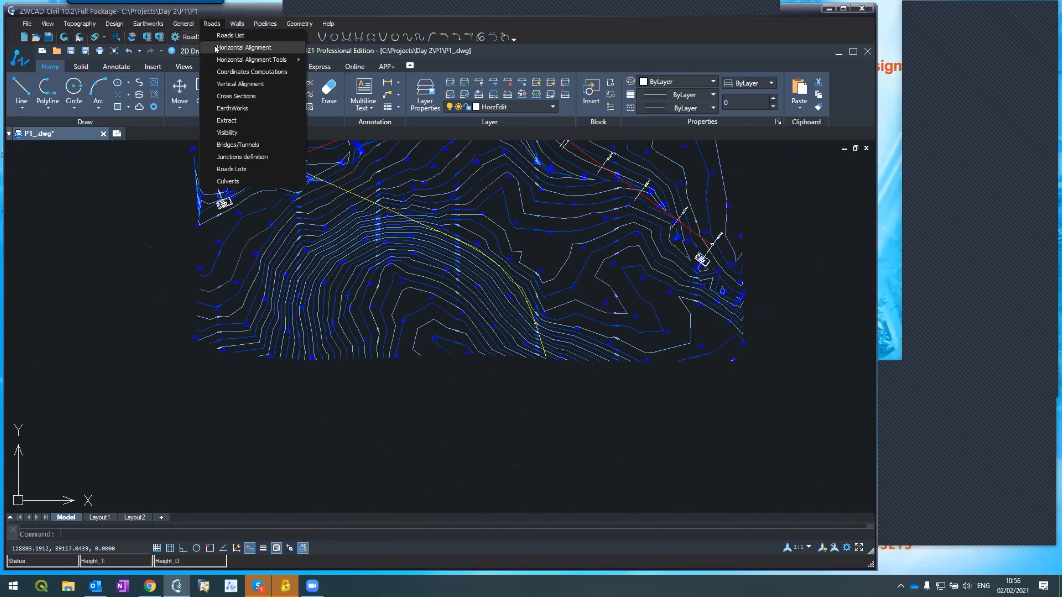
{"action": "left_click", "coordinate": [703, 271]}
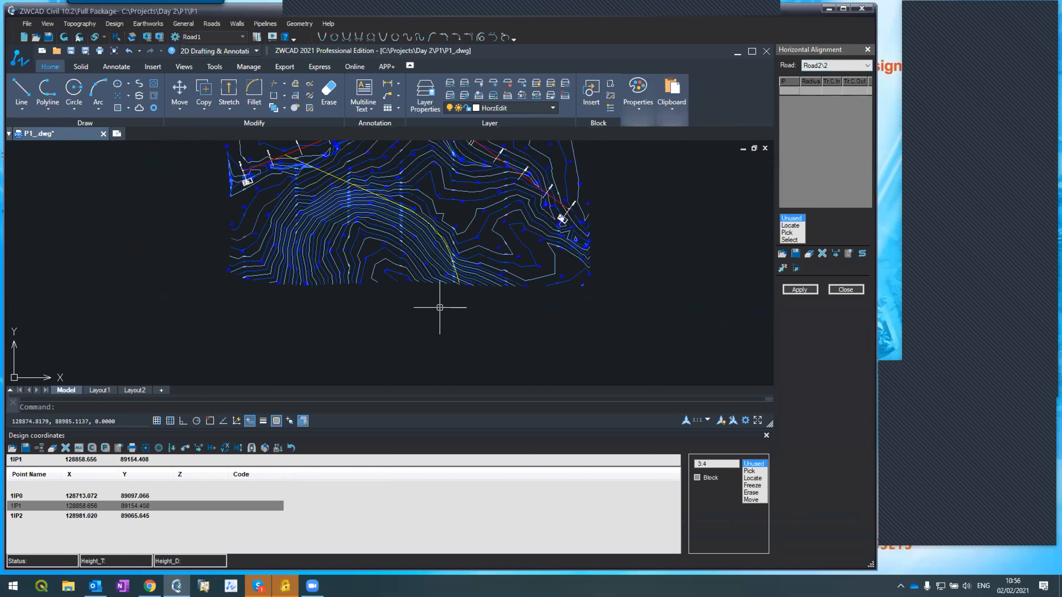
{"action": "scroll", "coordinate": [293, 157], "scroll_direction": "up", "scroll_amount": 2}
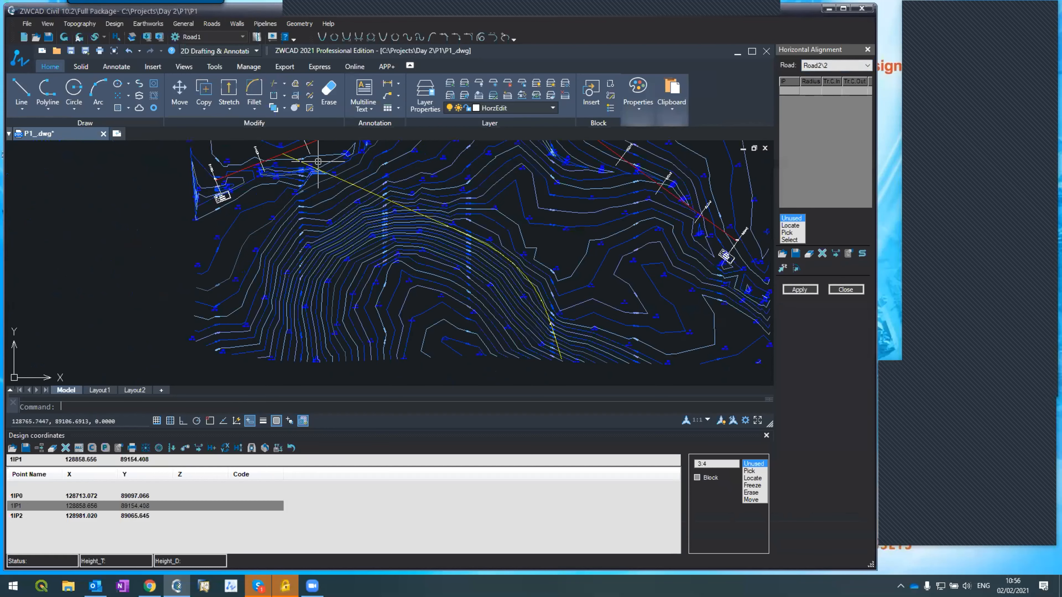
{"action": "left_click", "coordinate": [789, 239]}
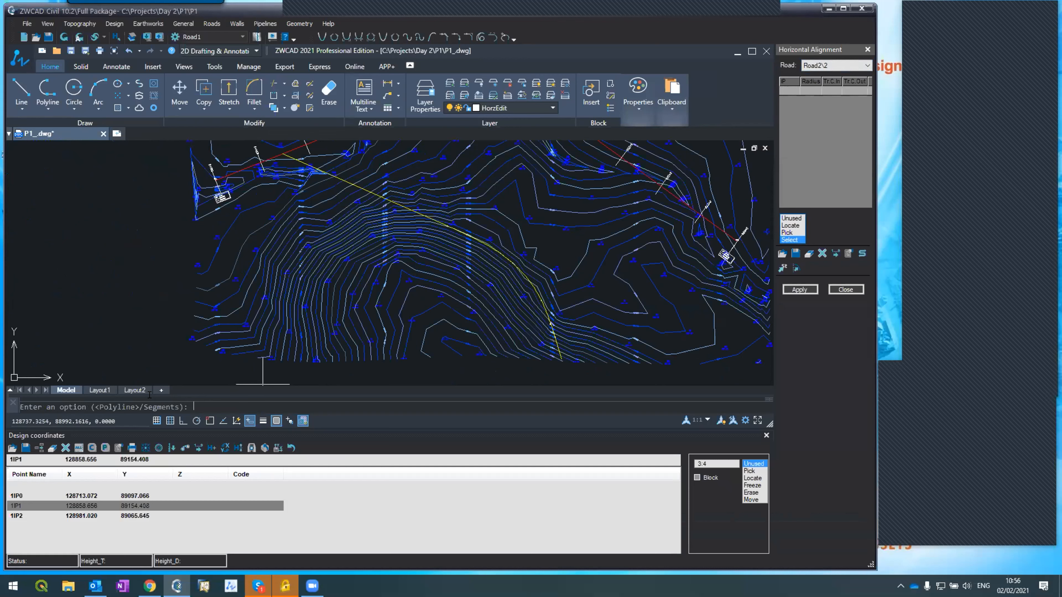
{"action": "type", "text": "s"}
{"action": "key", "text": "Return"}
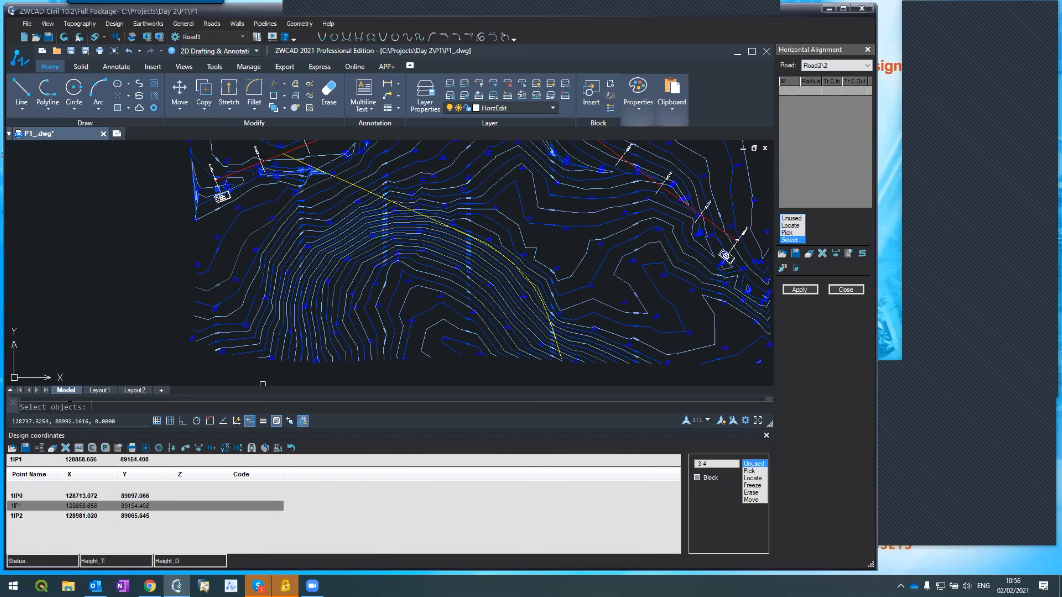
- Select the yellow first straight, incoming clothoid, arc, outgoing clothoid and last straight in order as the segments of Road2\2's alignment
{"action": "scroll", "coordinate": [372, 194], "scroll_direction": "up", "scroll_amount": 2}
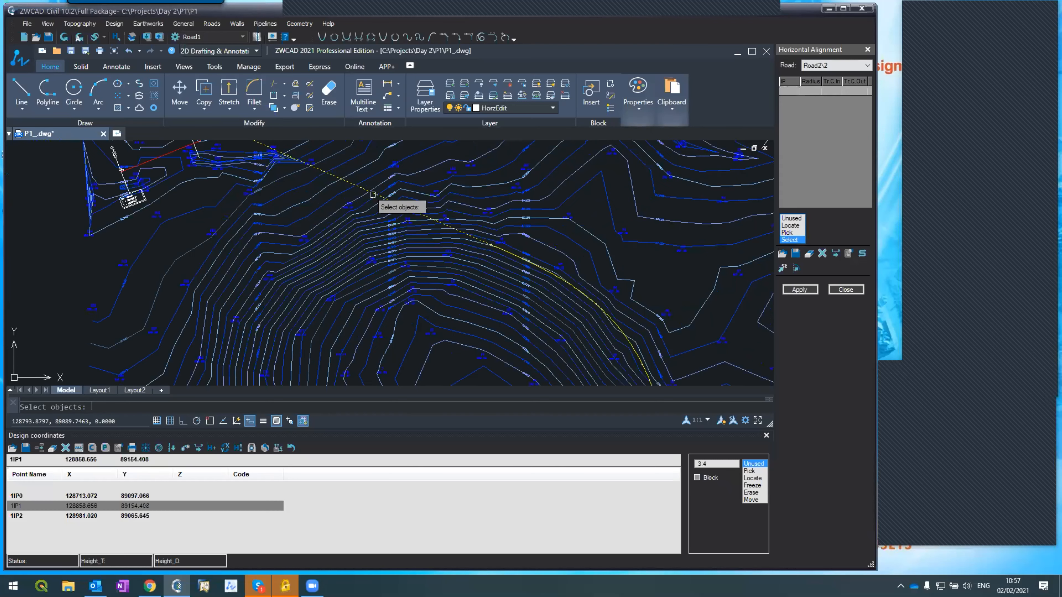
{"action": "scroll", "coordinate": [443, 209], "scroll_direction": "up", "scroll_amount": 2}
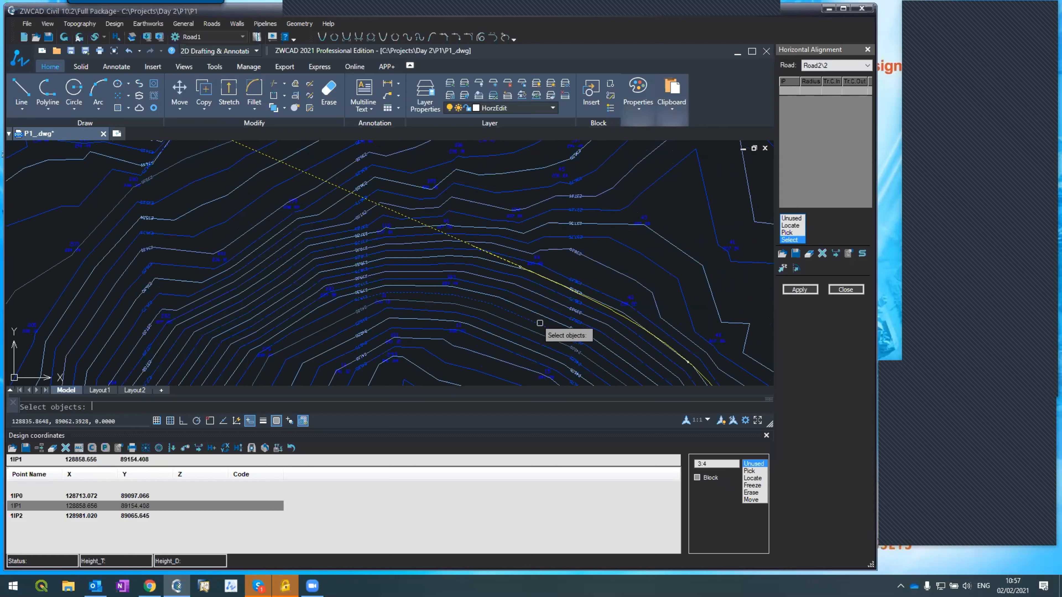
{"action": "scroll", "coordinate": [540, 287], "scroll_direction": "up", "scroll_amount": 3}
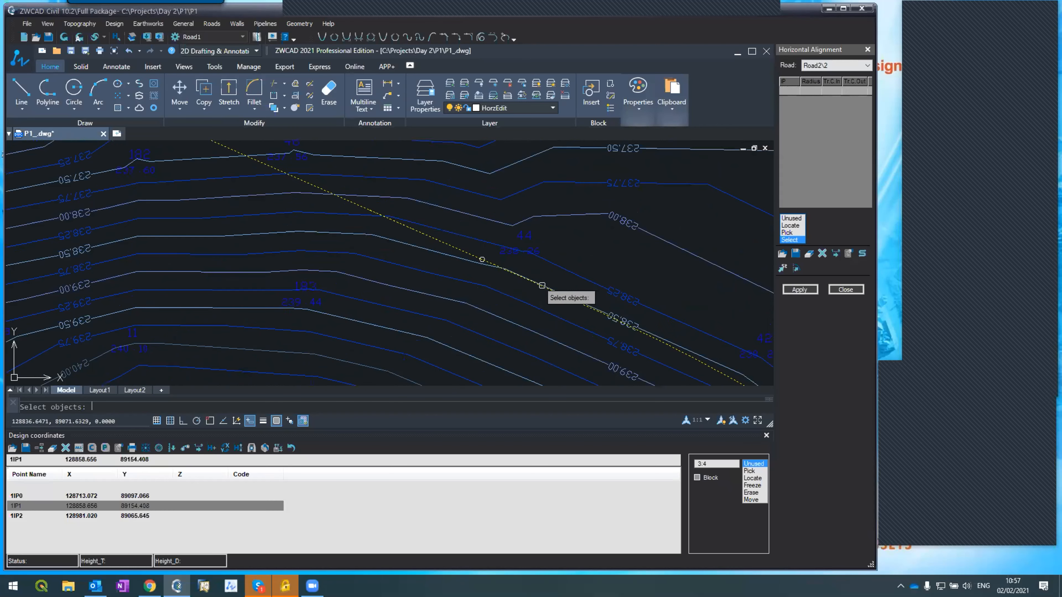
{"action": "scroll", "coordinate": [501, 272], "scroll_direction": "down", "scroll_amount": 4}
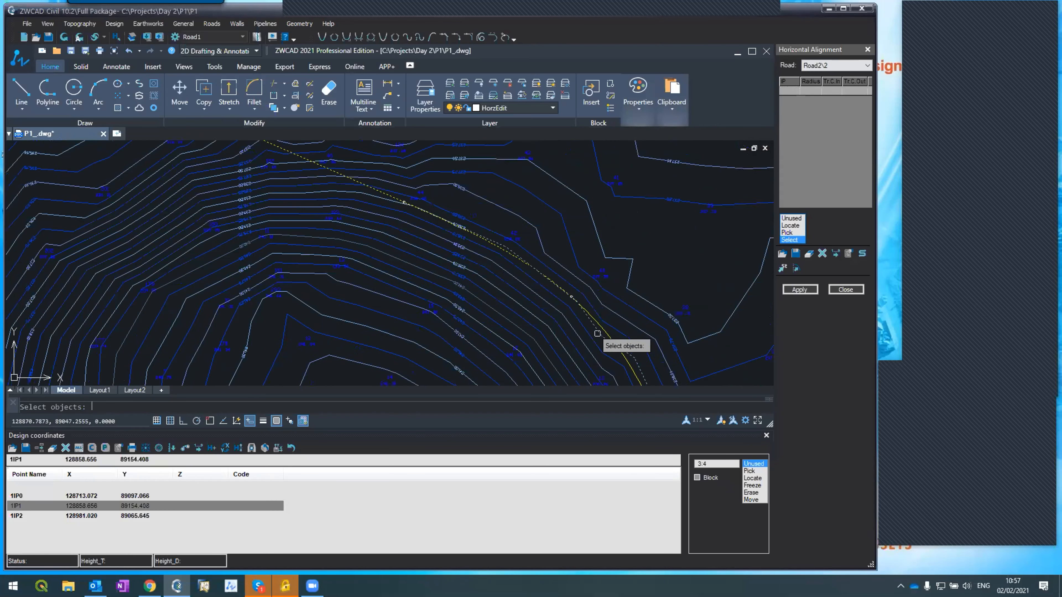
{"action": "scroll", "coordinate": [460, 263], "scroll_direction": "down", "scroll_amount": 3}
{"action": "scroll", "coordinate": [497, 322], "scroll_direction": "up", "scroll_amount": 3}
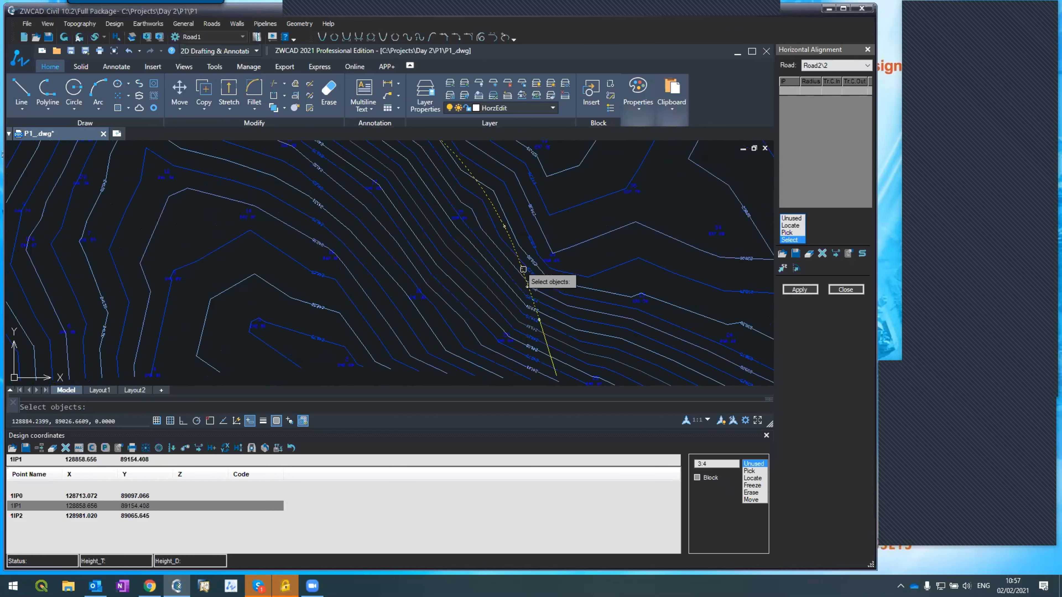
{"action": "scroll", "coordinate": [521, 274], "scroll_direction": "down", "scroll_amount": 3}
{"action": "scroll", "coordinate": [506, 270], "scroll_direction": "up", "scroll_amount": 3}
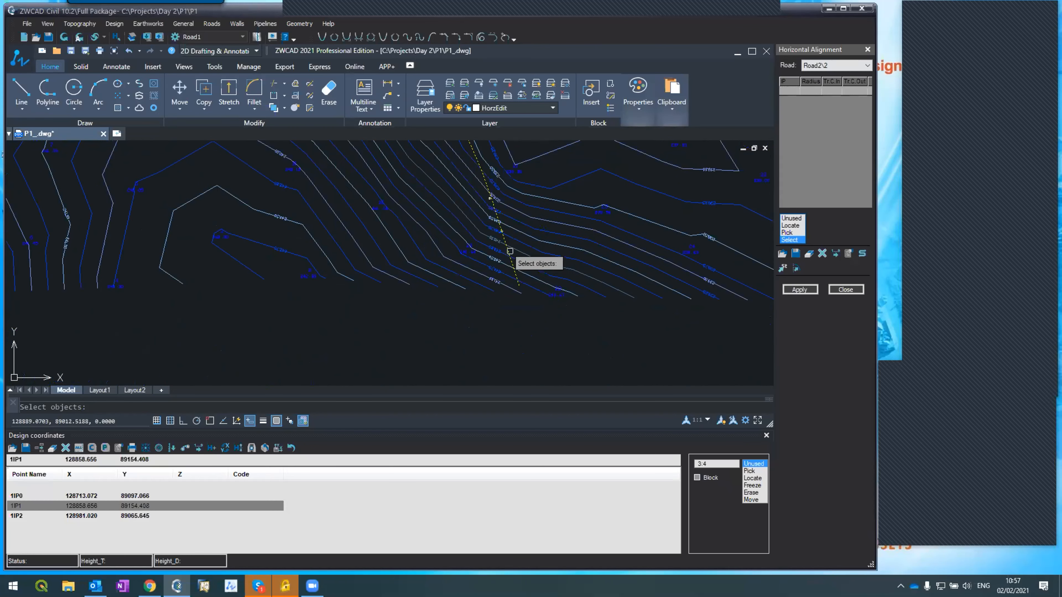
{"action": "scroll", "coordinate": [485, 293], "scroll_direction": "down", "scroll_amount": 3}
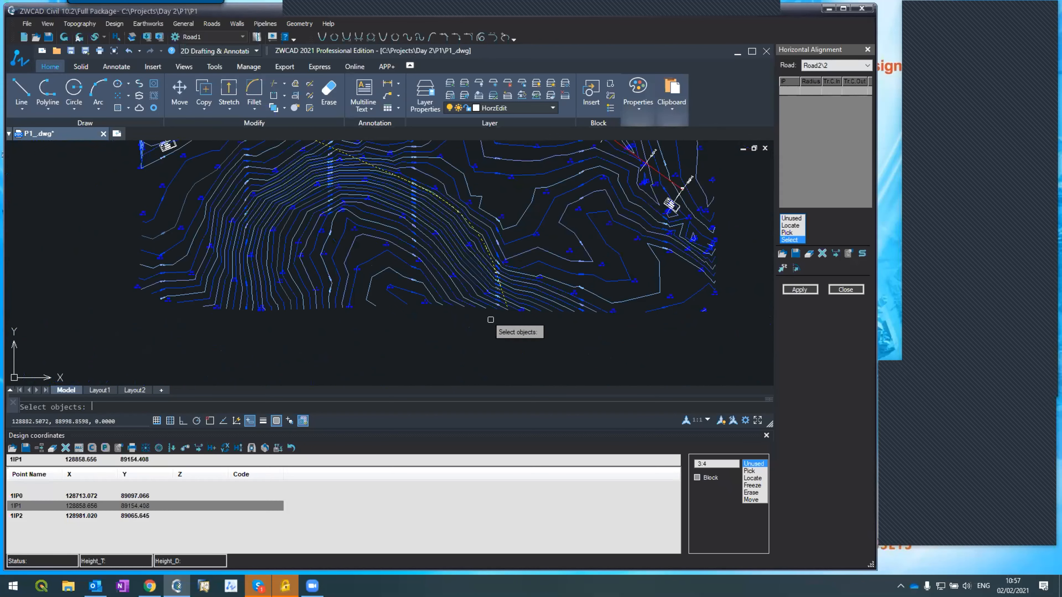
{"action": "scroll", "coordinate": [386, 248], "scroll_direction": "down", "scroll_amount": 2}
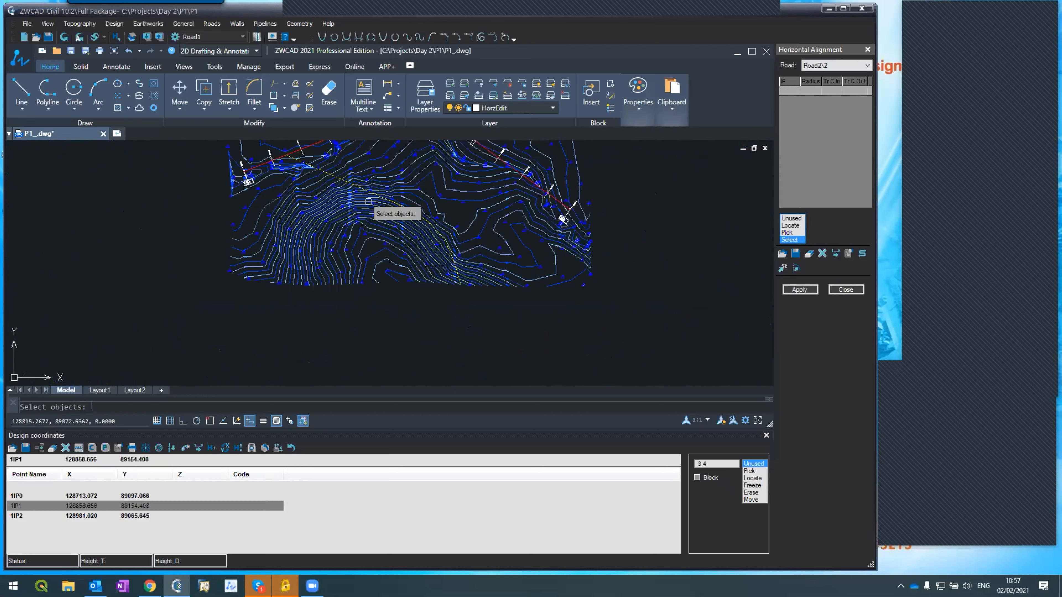
{"action": "key", "text": "Return"}
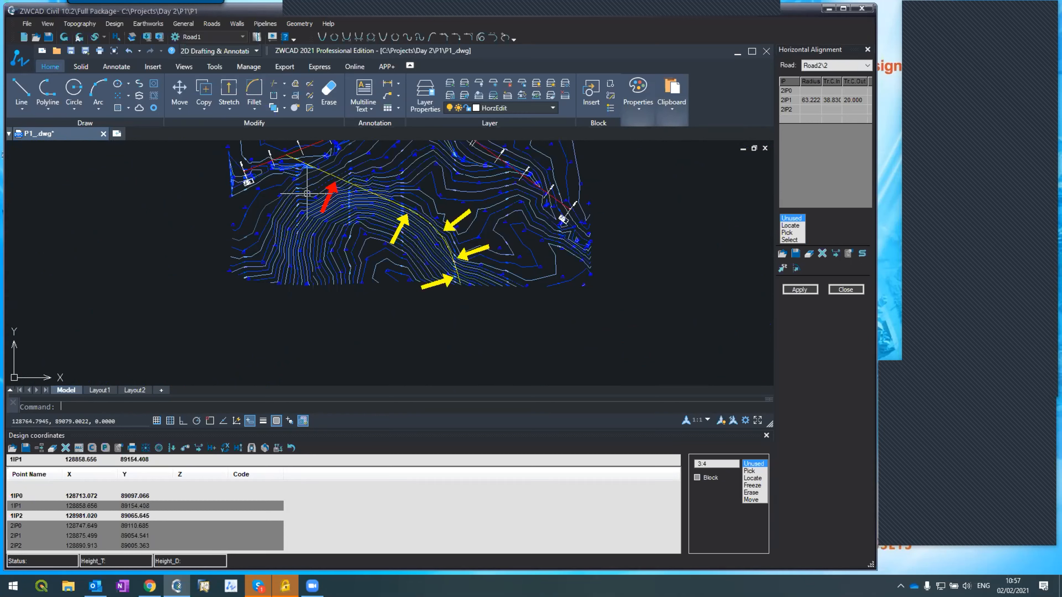
- Apply the horizontal alignment of Road2\2 and build its stationed layout on the terrain drawing
{"action": "scroll", "coordinate": [330, 196], "scroll_direction": "up", "scroll_amount": 4}
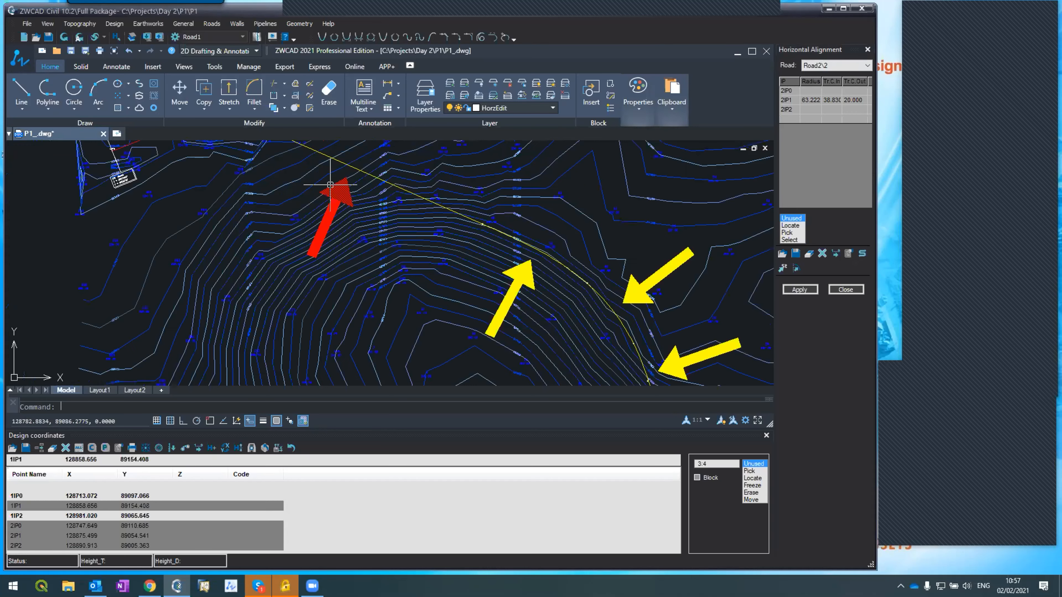
{"action": "scroll", "coordinate": [334, 188], "scroll_direction": "down", "scroll_amount": 4}
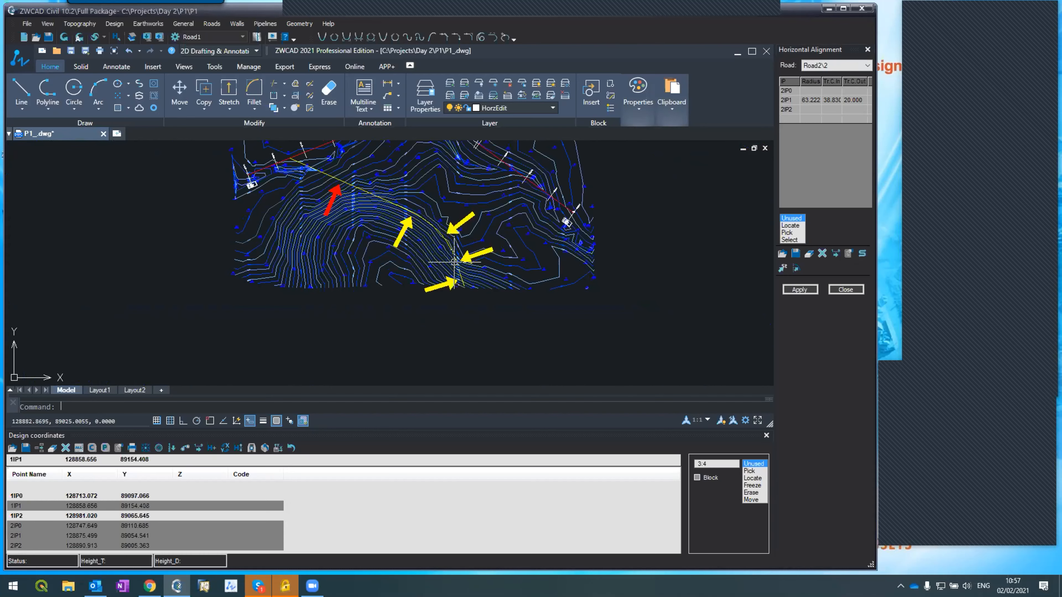
{"action": "scroll", "coordinate": [454, 262], "scroll_direction": "up", "scroll_amount": 2}
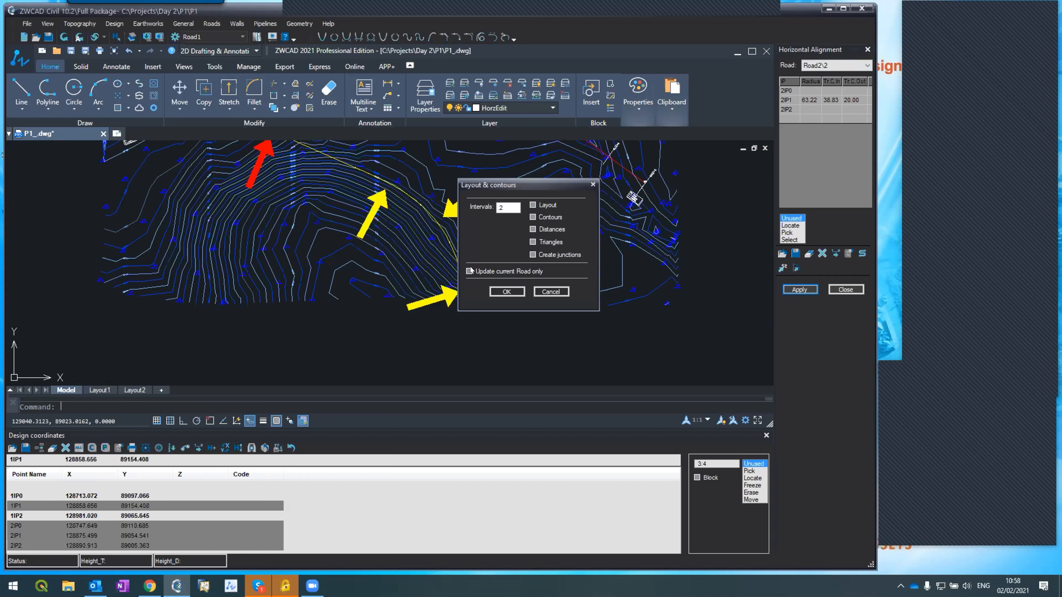
{"action": "left_click", "coordinate": [504, 291]}
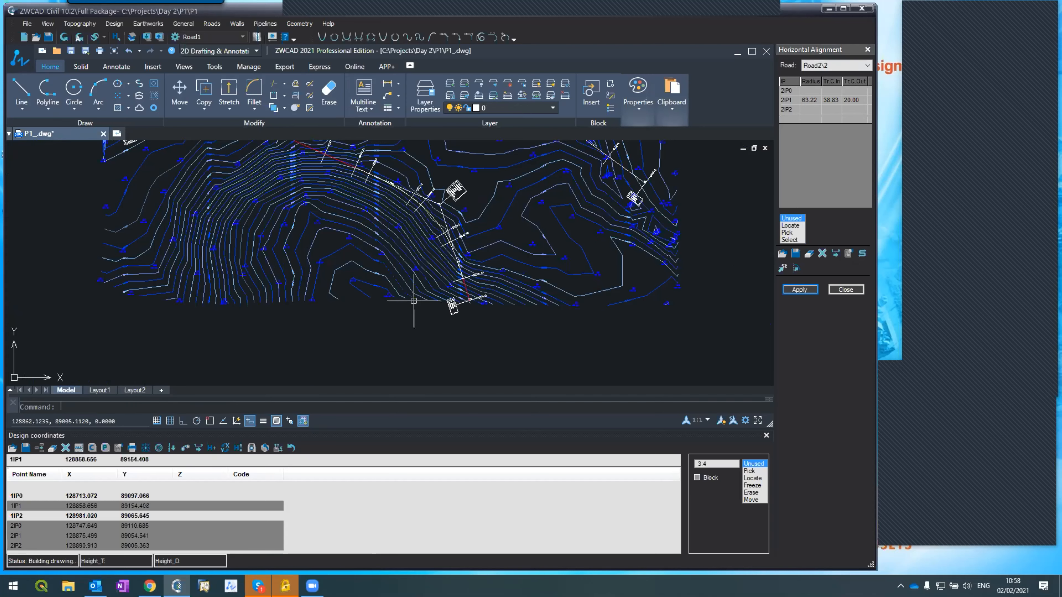
{"action": "scroll", "coordinate": [439, 295], "scroll_direction": "up", "scroll_amount": 5}
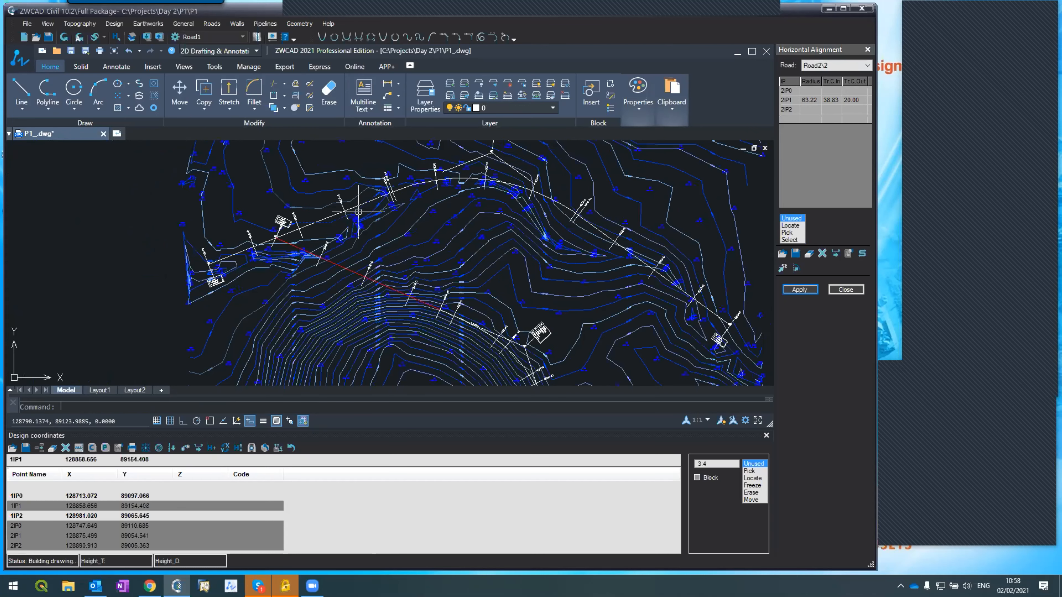
{"action": "scroll", "coordinate": [479, 338], "scroll_direction": "up", "scroll_amount": 5}
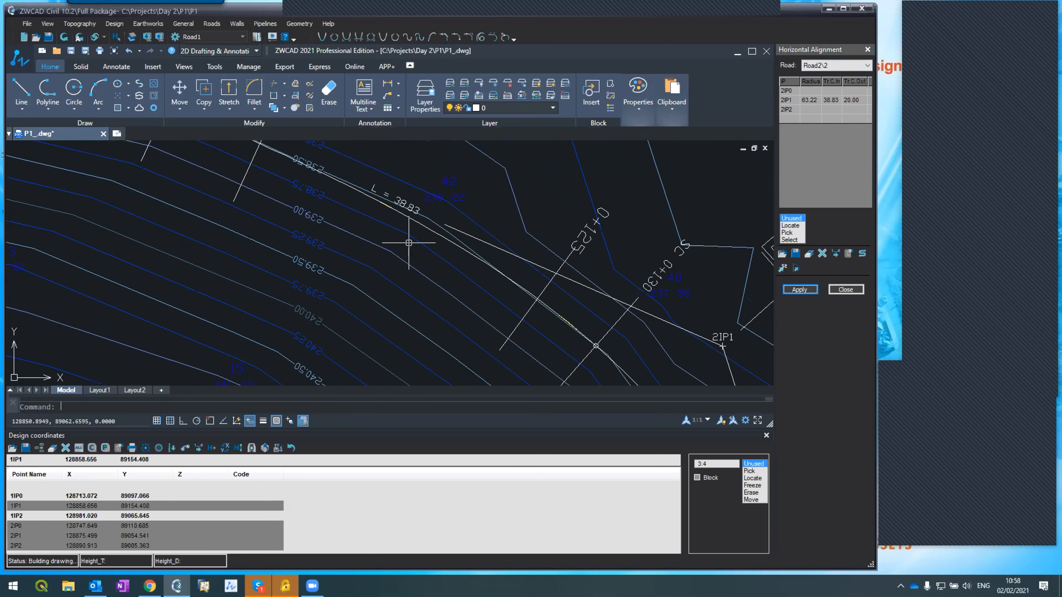
- Examine the built Road2\2 layout along the terrain, from the incoming clothoid's start through the arc to the outgoing clothoid and road end
{"action": "scroll", "coordinate": [407, 226], "scroll_direction": "down", "scroll_amount": 5}
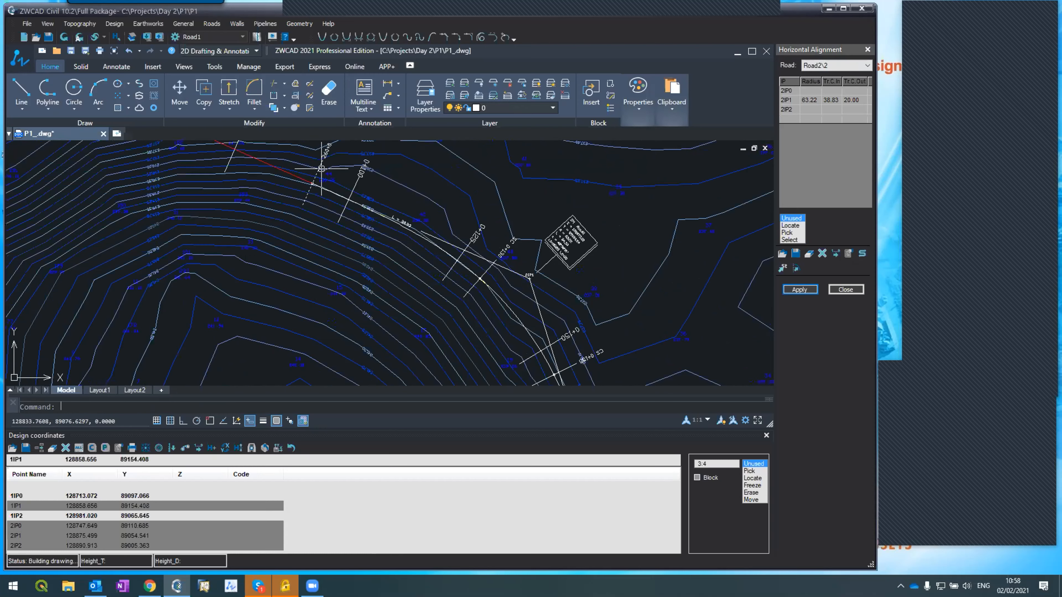
{"action": "scroll", "coordinate": [315, 155], "scroll_direction": "down", "scroll_amount": 1}
{"action": "scroll", "coordinate": [322, 163], "scroll_direction": "up", "scroll_amount": 4}
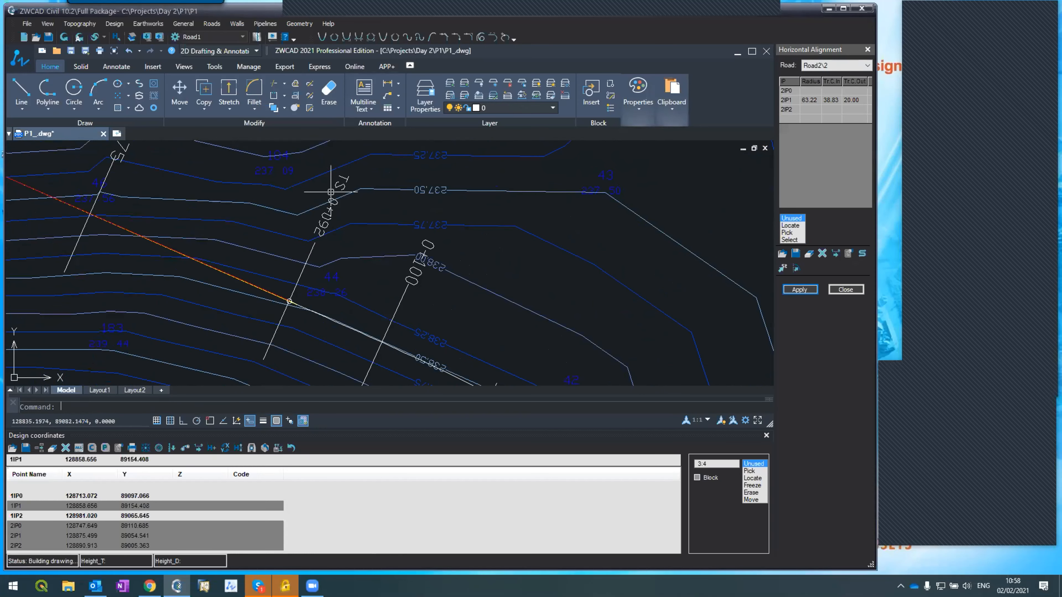
{"action": "scroll", "coordinate": [331, 170], "scroll_direction": "down", "scroll_amount": 2}
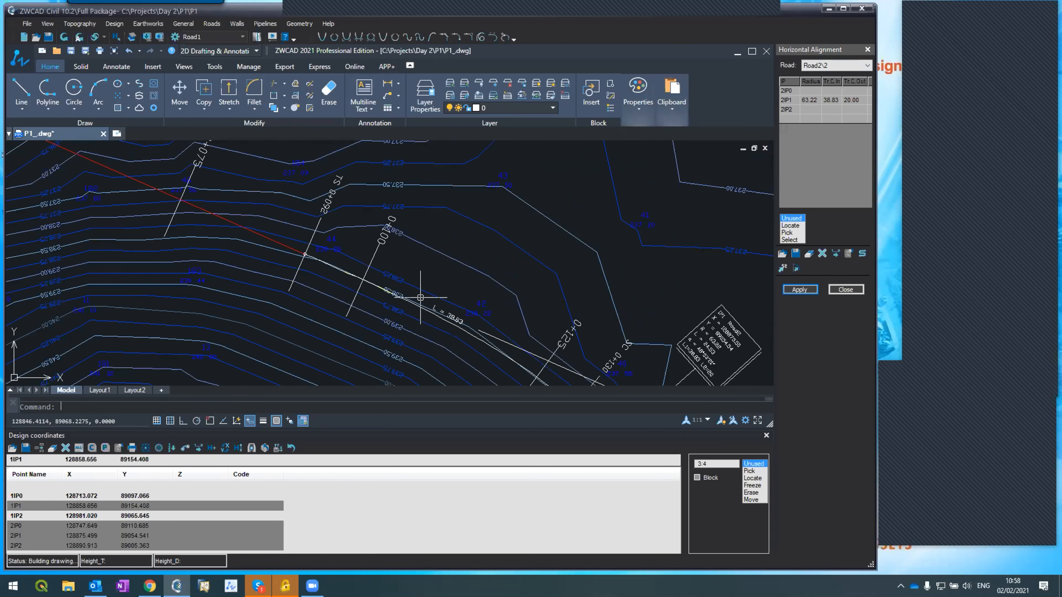
{"action": "scroll", "coordinate": [426, 296], "scroll_direction": "down", "scroll_amount": 2}
{"action": "scroll", "coordinate": [502, 337], "scroll_direction": "up", "scroll_amount": 2}
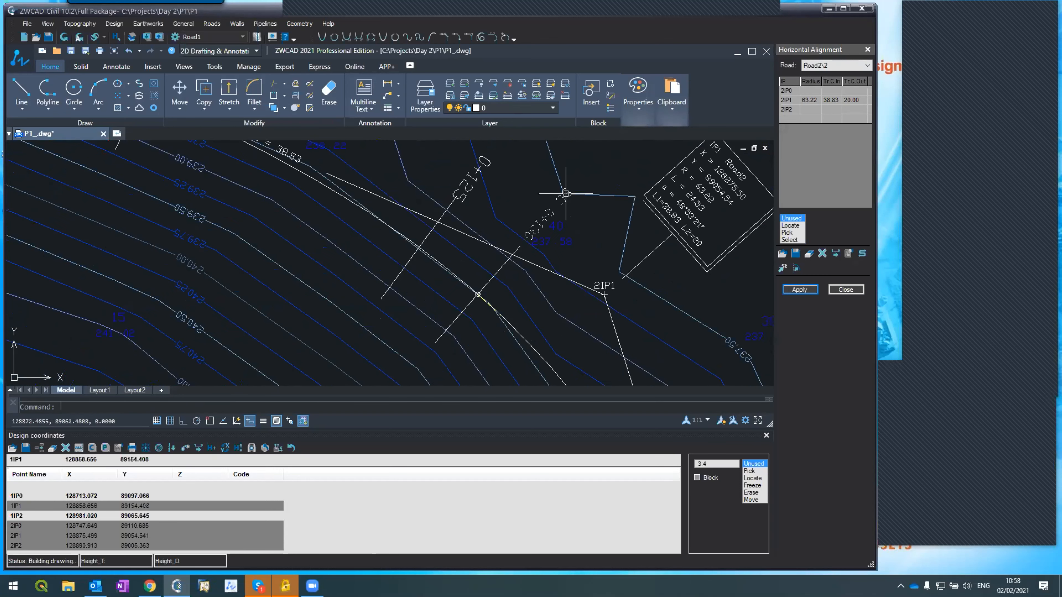
{"action": "scroll", "coordinate": [512, 191], "scroll_direction": "down", "scroll_amount": 2}
{"action": "scroll", "coordinate": [437, 205], "scroll_direction": "up", "scroll_amount": 2}
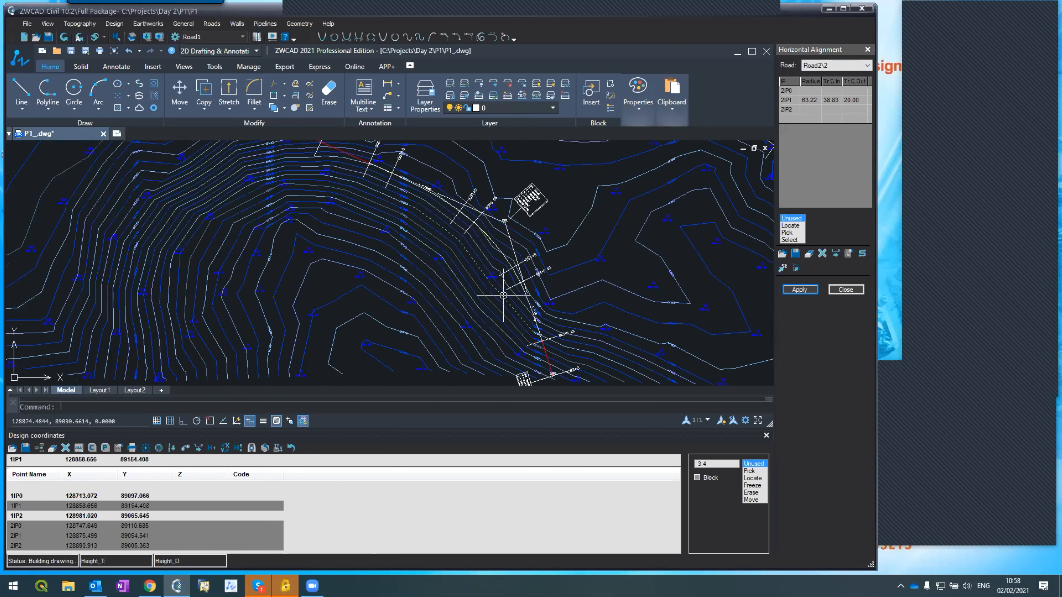
{"action": "scroll", "coordinate": [503, 299], "scroll_direction": "up", "scroll_amount": 2}
{"action": "scroll", "coordinate": [536, 266], "scroll_direction": "up", "scroll_amount": 2}
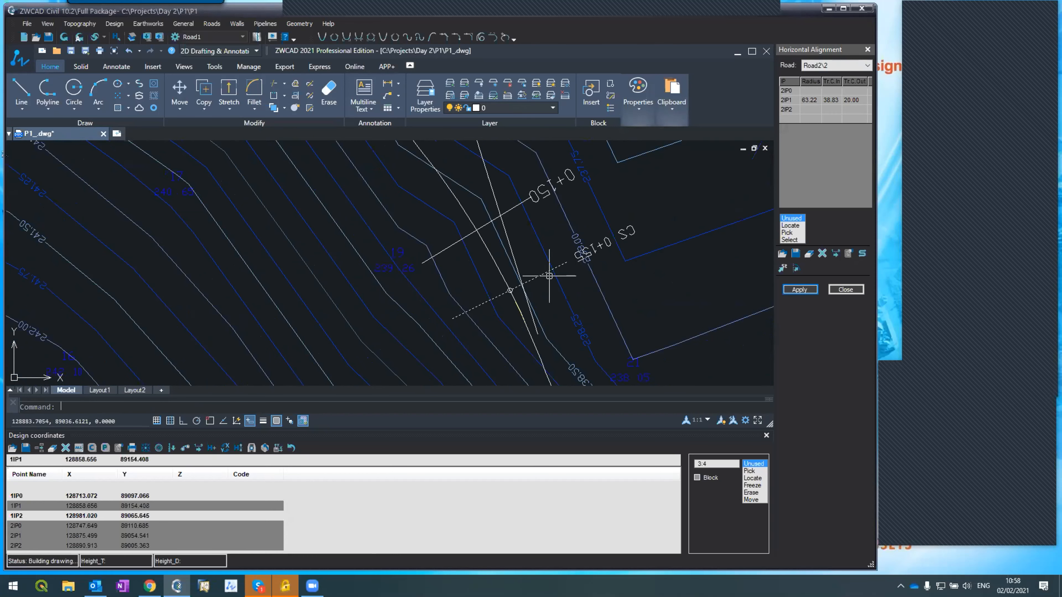
{"action": "scroll", "coordinate": [516, 303], "scroll_direction": "down", "scroll_amount": 3}
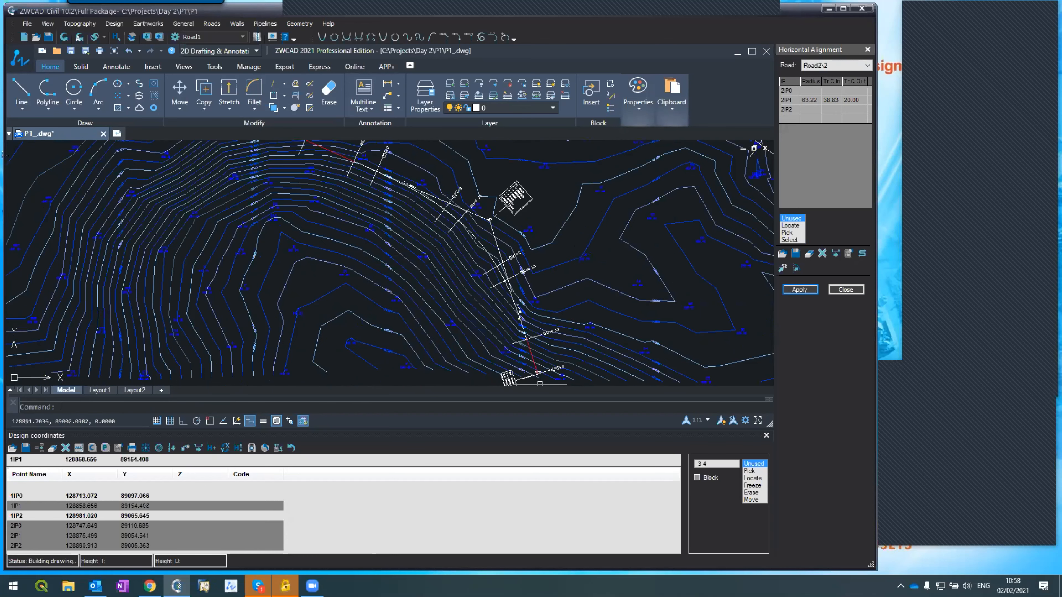
{"action": "scroll", "coordinate": [539, 305], "scroll_direction": "down", "scroll_amount": 2}
{"action": "scroll", "coordinate": [525, 314], "scroll_direction": "down", "scroll_amount": 2}
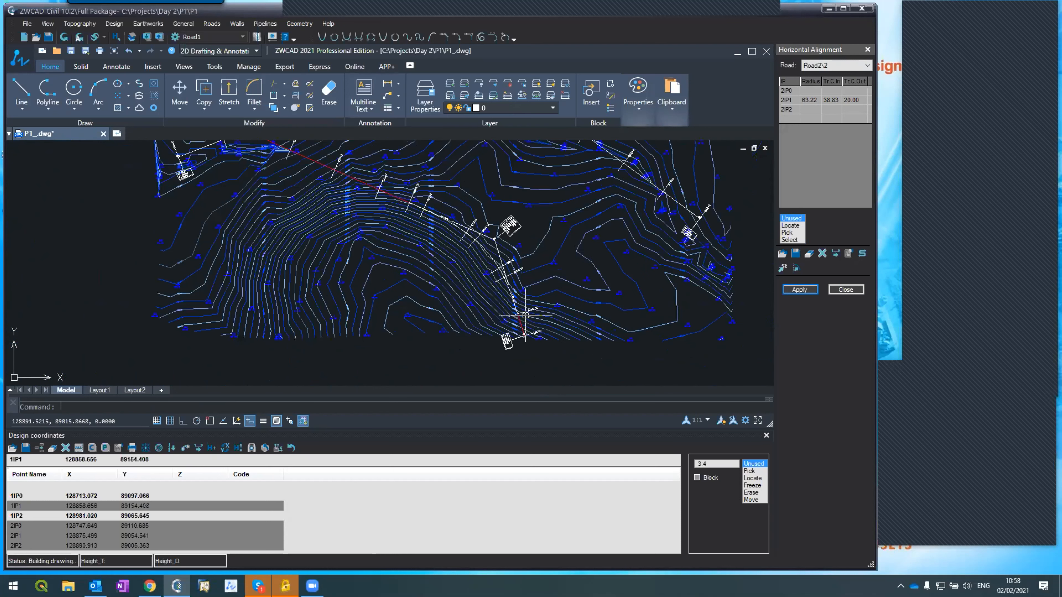
- Check the outgoing clothoid's end, then the station marks and section line at 0+100 along the incoming clothoid, leaving nothing selected
{"action": "scroll", "coordinate": [525, 314], "scroll_direction": "up", "scroll_amount": 3}
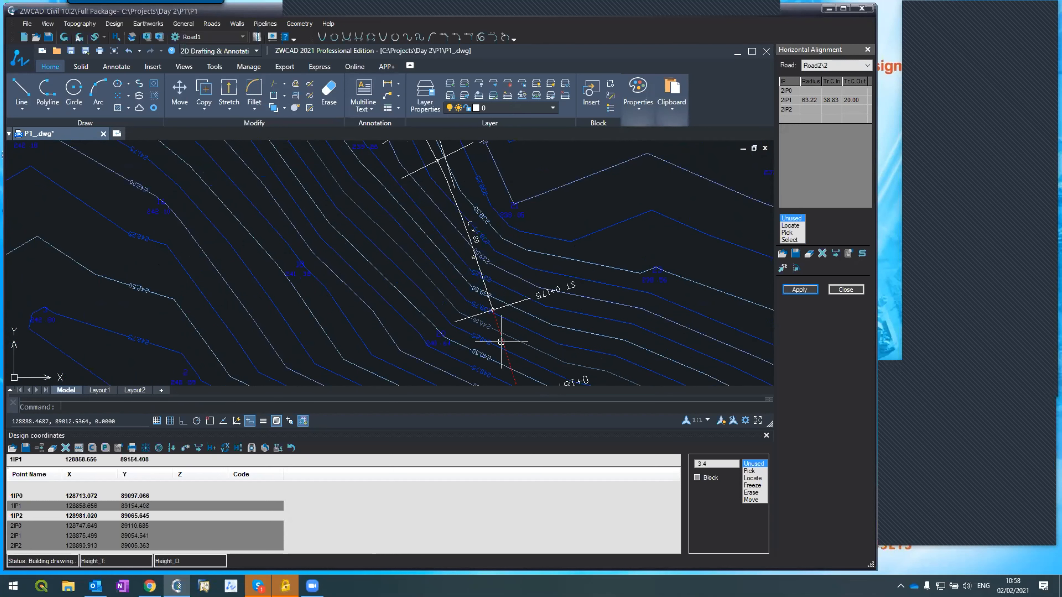
{"action": "scroll", "coordinate": [500, 343], "scroll_direction": "down", "scroll_amount": 1}
{"action": "scroll", "coordinate": [495, 330], "scroll_direction": "up", "scroll_amount": 2}
{"action": "scroll", "coordinate": [492, 349], "scroll_direction": "down", "scroll_amount": 4}
{"action": "scroll", "coordinate": [417, 261], "scroll_direction": "up", "scroll_amount": 3}
{"action": "scroll", "coordinate": [557, 290], "scroll_direction": "down", "scroll_amount": 1}
{"action": "scroll", "coordinate": [607, 330], "scroll_direction": "down", "scroll_amount": 1}
{"action": "scroll", "coordinate": [607, 329], "scroll_direction": "up", "scroll_amount": 3}
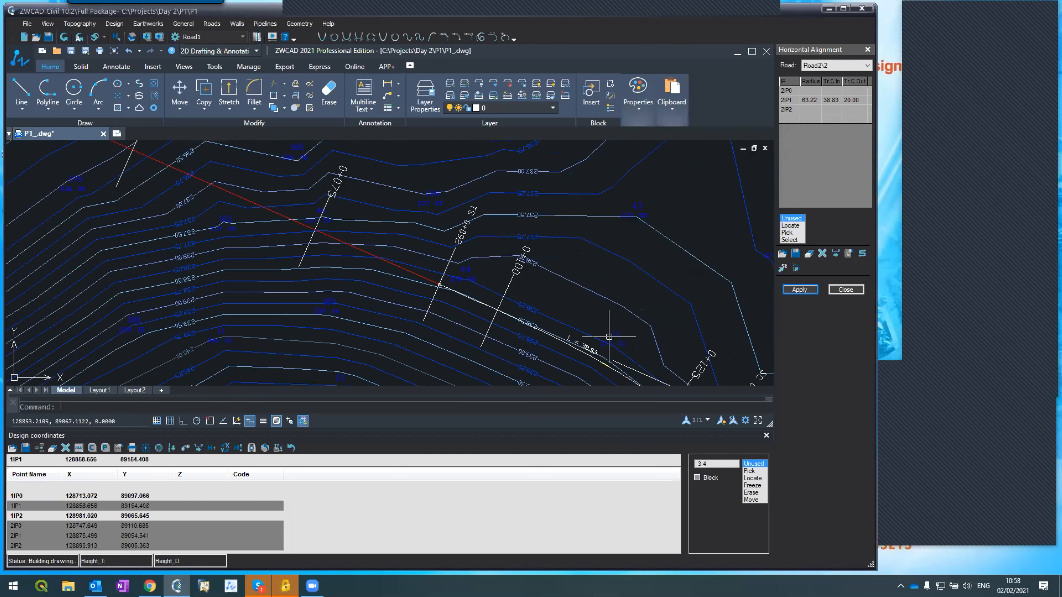
{"action": "scroll", "coordinate": [609, 336], "scroll_direction": "up", "scroll_amount": 2}
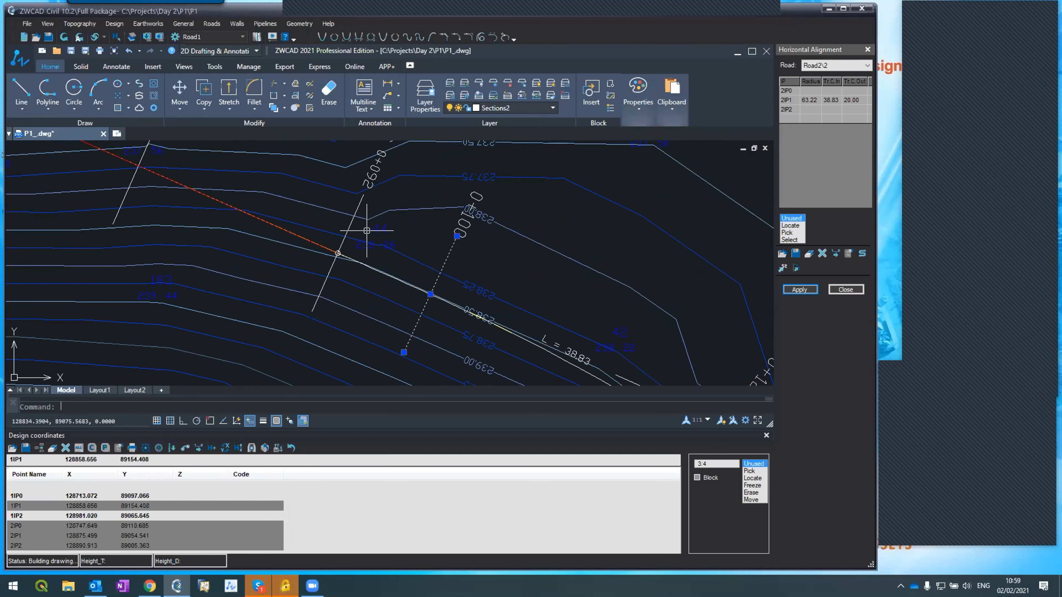
{"action": "scroll", "coordinate": [460, 307], "scroll_direction": "down", "scroll_amount": 2}
{"action": "scroll", "coordinate": [498, 336], "scroll_direction": "up", "scroll_amount": 2}
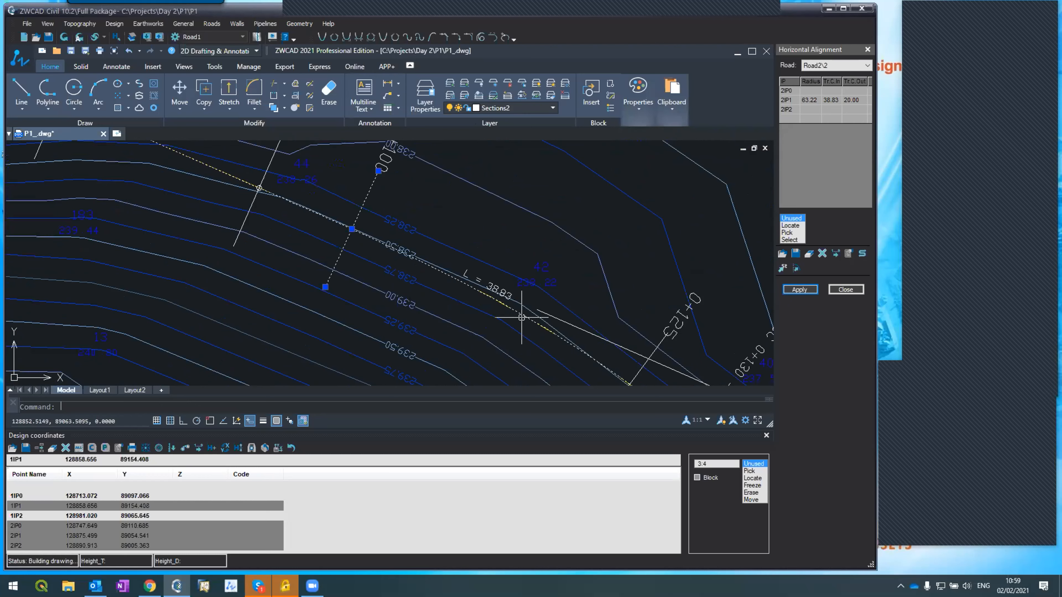
{"action": "key", "text": "Escape"}
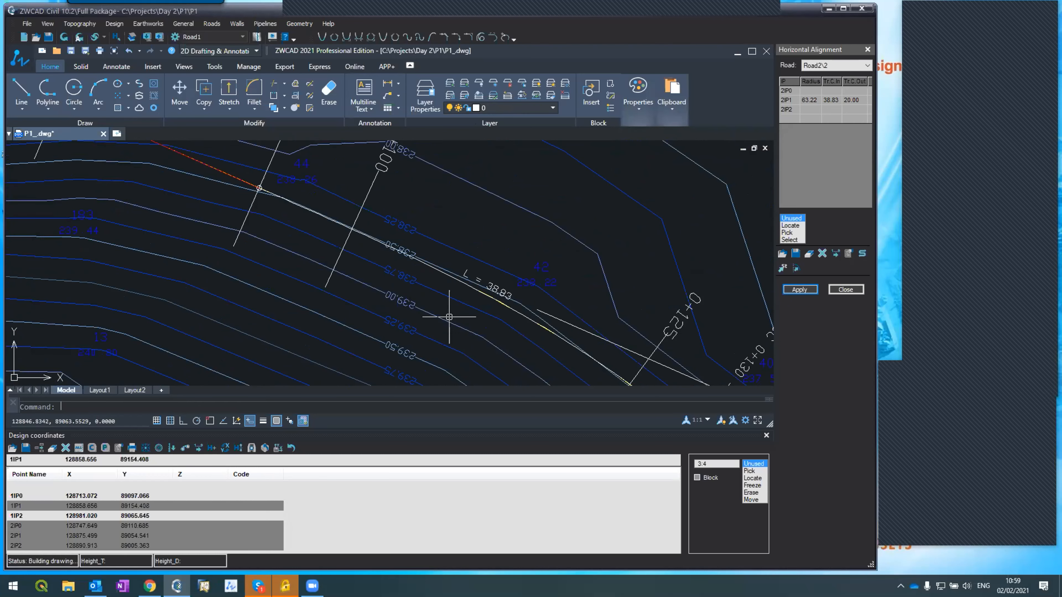
- Review the overall layout of both roads on the contours and inspect the final straight at the end of Road2\2
{"action": "scroll", "coordinate": [414, 308], "scroll_direction": "down", "scroll_amount": 3}
{"action": "scroll", "coordinate": [371, 308], "scroll_direction": "up", "scroll_amount": 1}
{"action": "scroll", "coordinate": [371, 308], "scroll_direction": "down", "scroll_amount": 2}
{"action": "scroll", "coordinate": [369, 308], "scroll_direction": "up", "scroll_amount": 1}
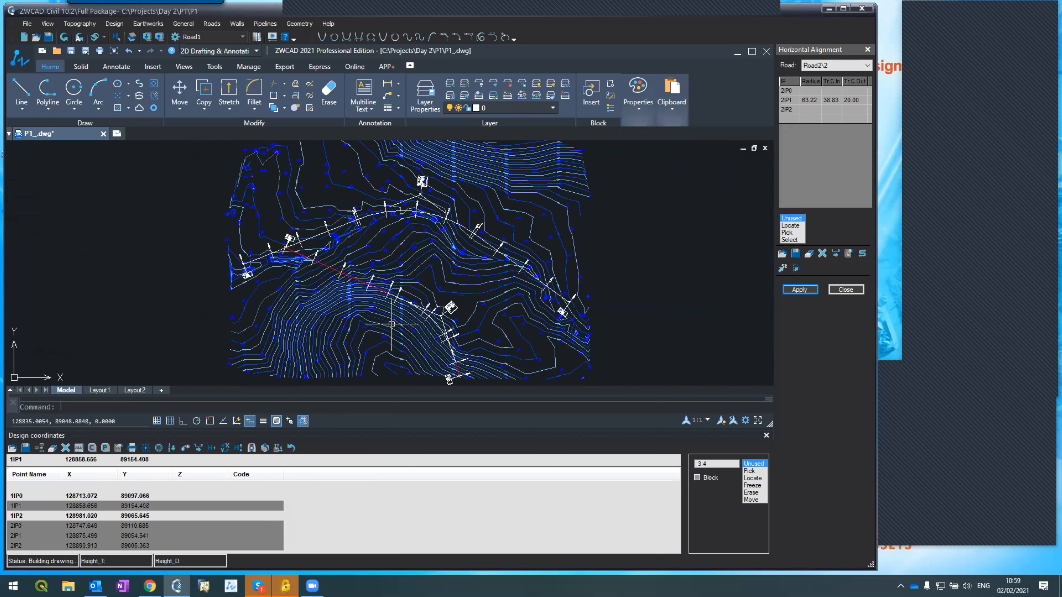
{"action": "scroll", "coordinate": [391, 324], "scroll_direction": "down", "scroll_amount": 1}
{"action": "scroll", "coordinate": [446, 361], "scroll_direction": "up", "scroll_amount": 4}
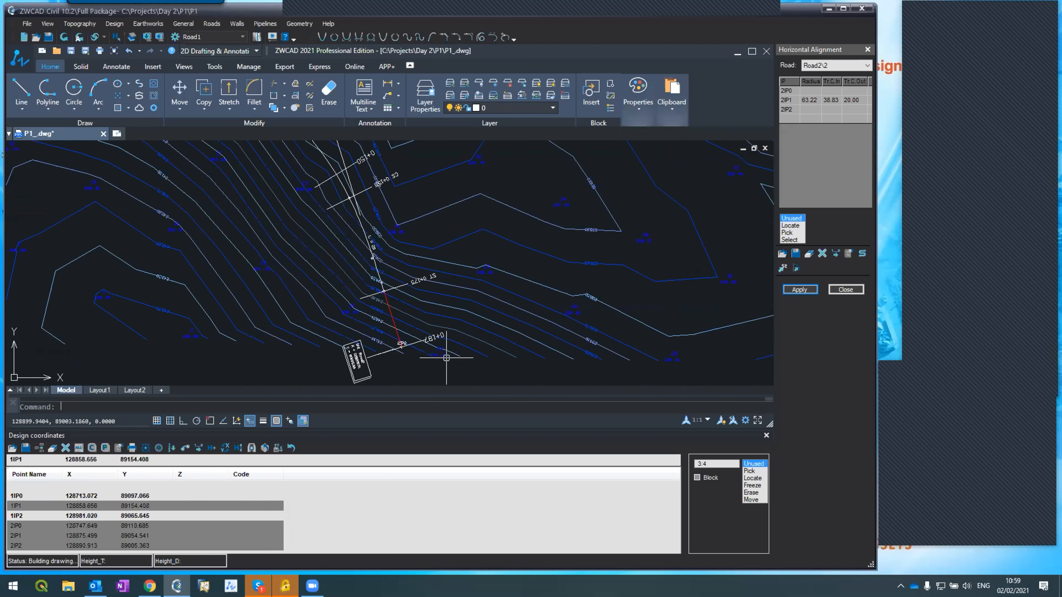
{"action": "scroll", "coordinate": [446, 357], "scroll_direction": "down", "scroll_amount": 4}
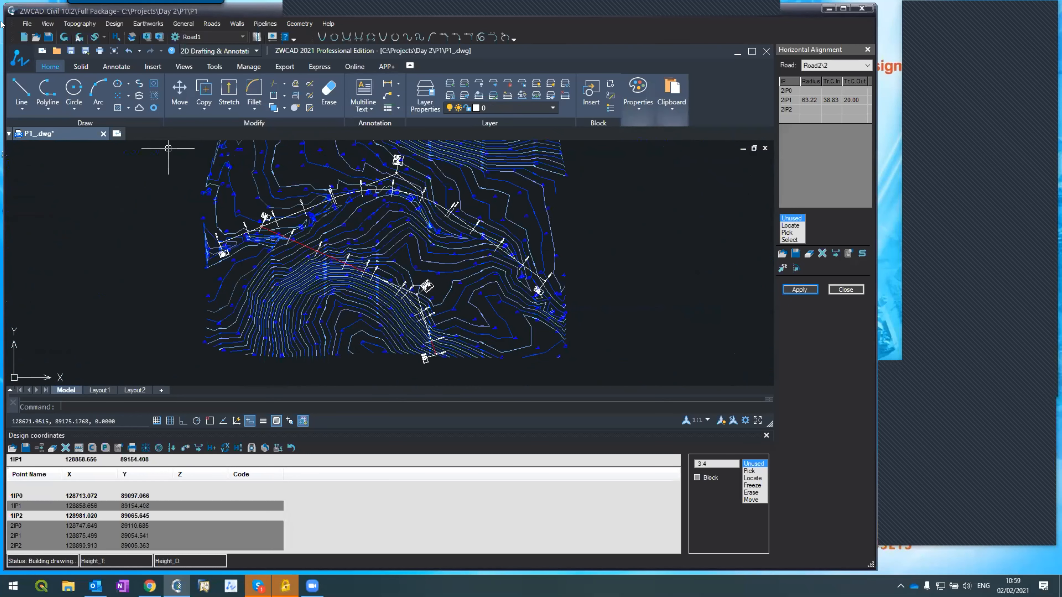
- Save the project and reopen the horizontal alignment of Road2\2
{"action": "left_click", "coordinate": [48, 41]}
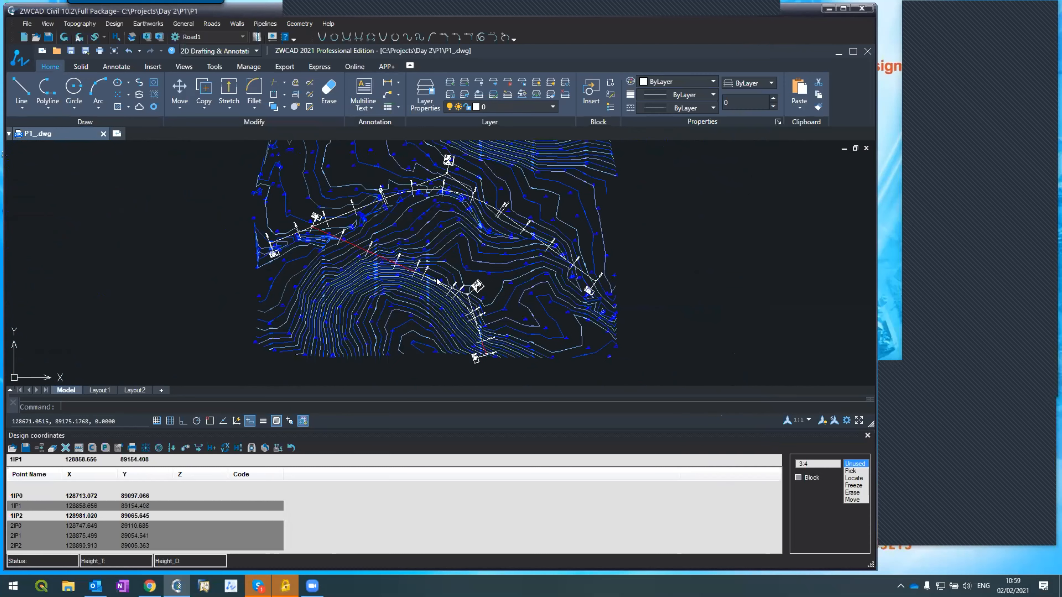
{"action": "left_click", "coordinate": [868, 436]}
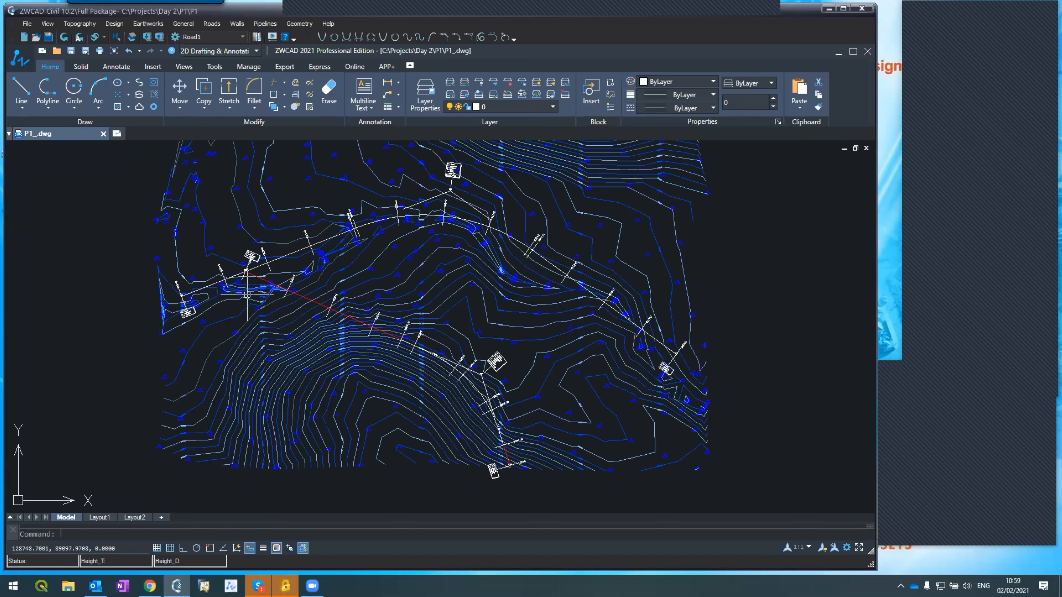
{"action": "left_click", "coordinate": [209, 23]}
{"action": "left_click", "coordinate": [224, 48]}
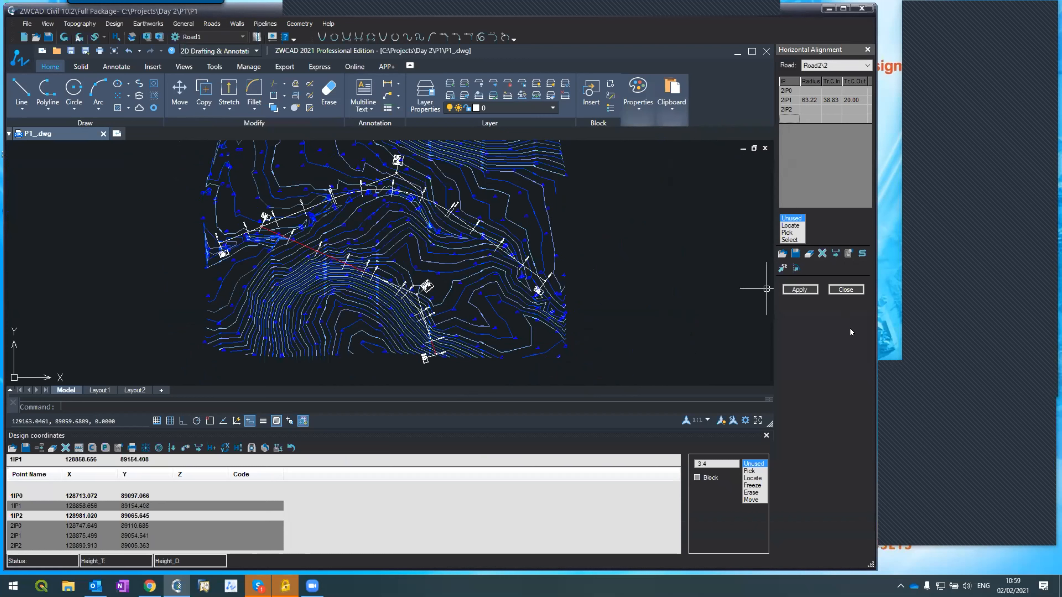
- Try the reverse-road function on Road2\2 and decline the reversal
{"action": "left_click", "coordinate": [834, 253]}
{"action": "left_click", "coordinate": [861, 254]}
{"action": "left_click", "coordinate": [855, 254]}
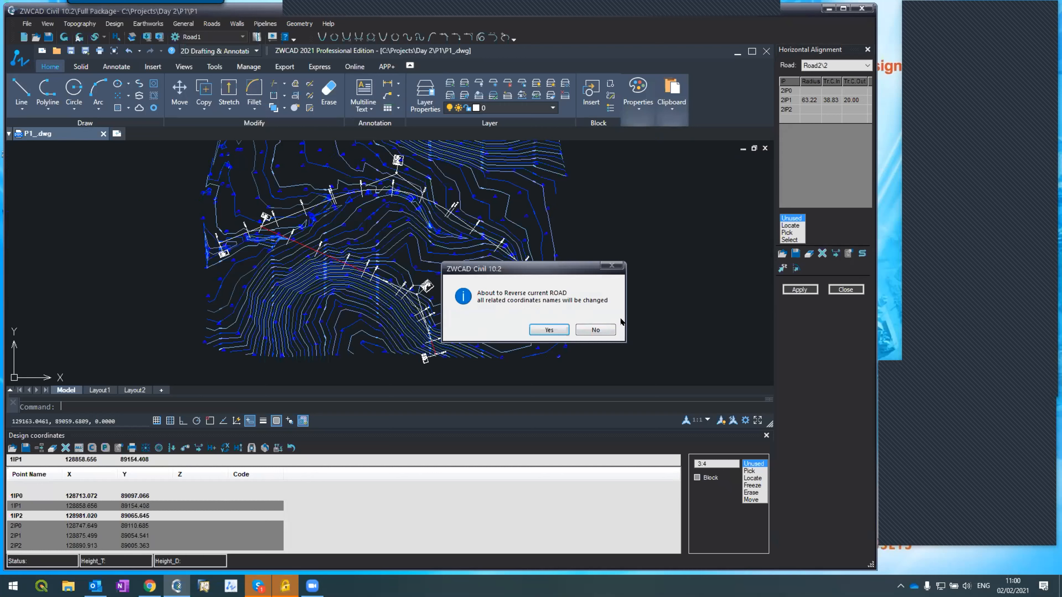
{"action": "left_click", "coordinate": [595, 331]}
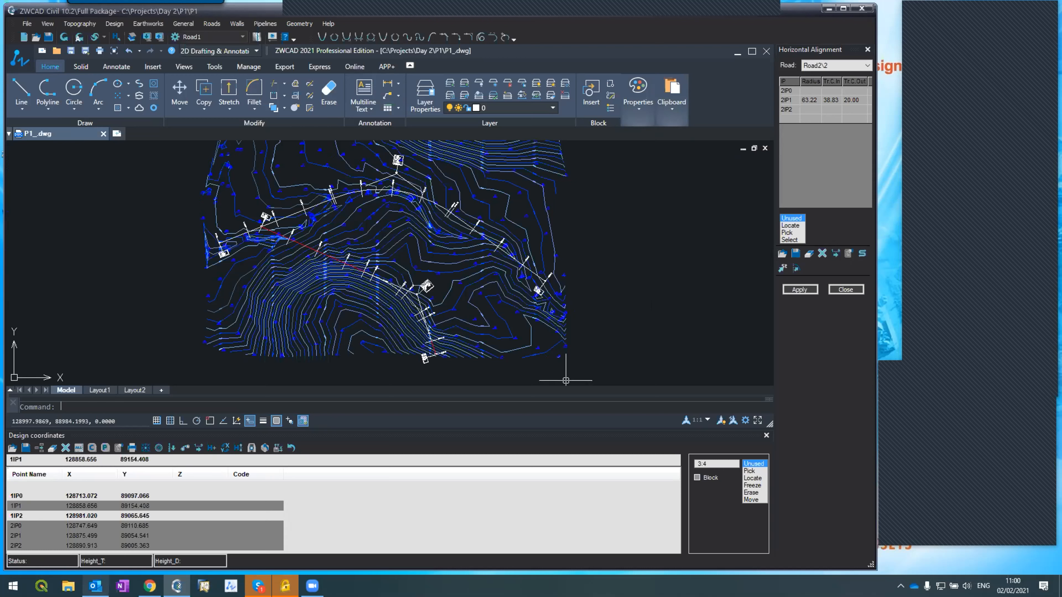
- Switch to File Explorer and go from Documents through the מכתבים כלליים, 2021 and S&M folders into CC.ZWCC
{"action": "key", "text": "super+e"}
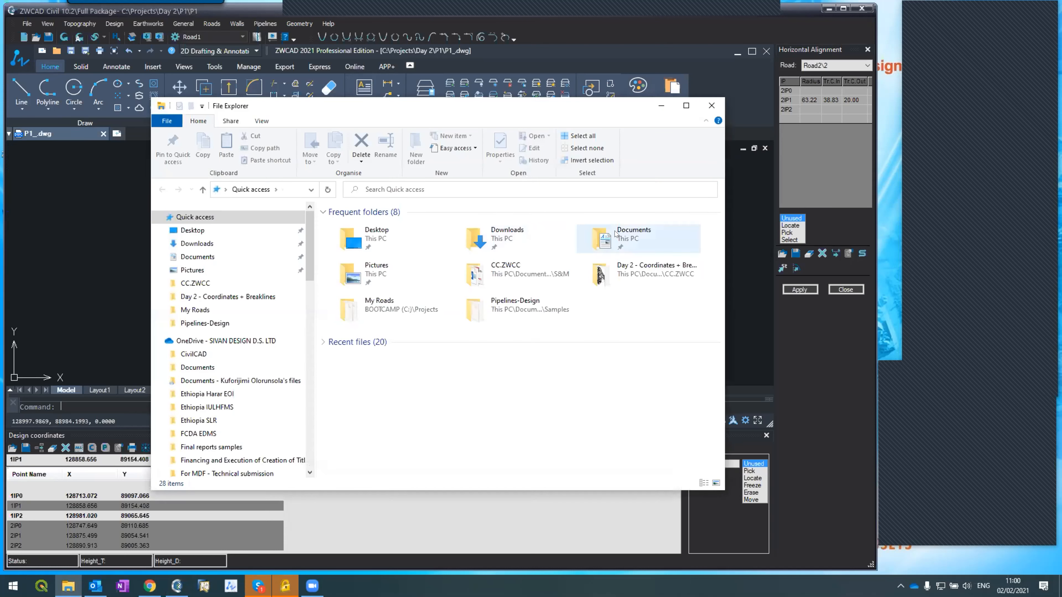
{"action": "double_click", "coordinate": [620, 230]}
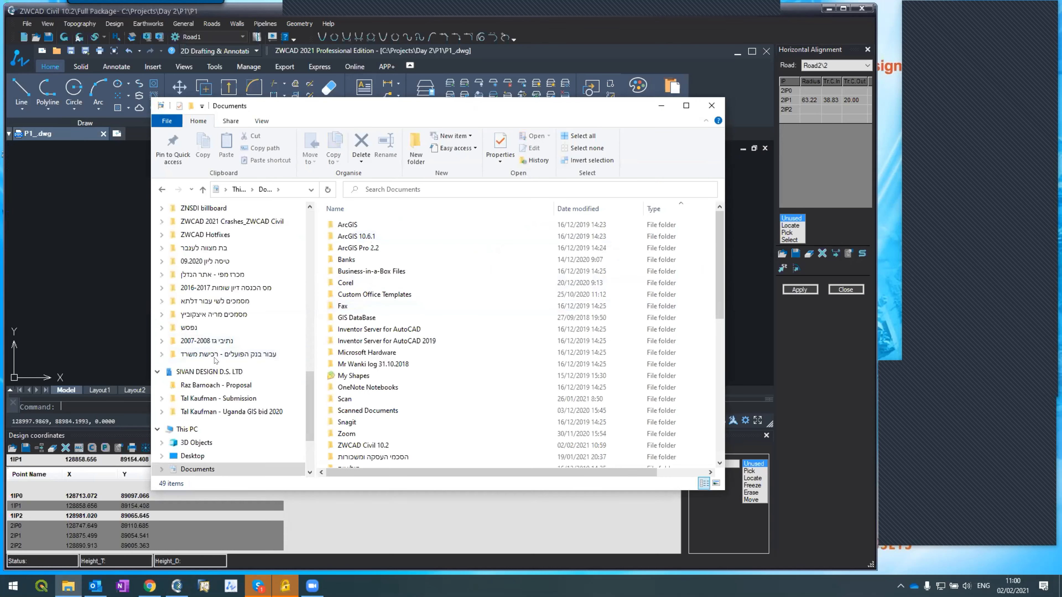
{"action": "scroll", "coordinate": [208, 348], "scroll_direction": "down", "scroll_amount": 1}
{"action": "scroll", "coordinate": [375, 409], "scroll_direction": "down", "scroll_amount": 2}
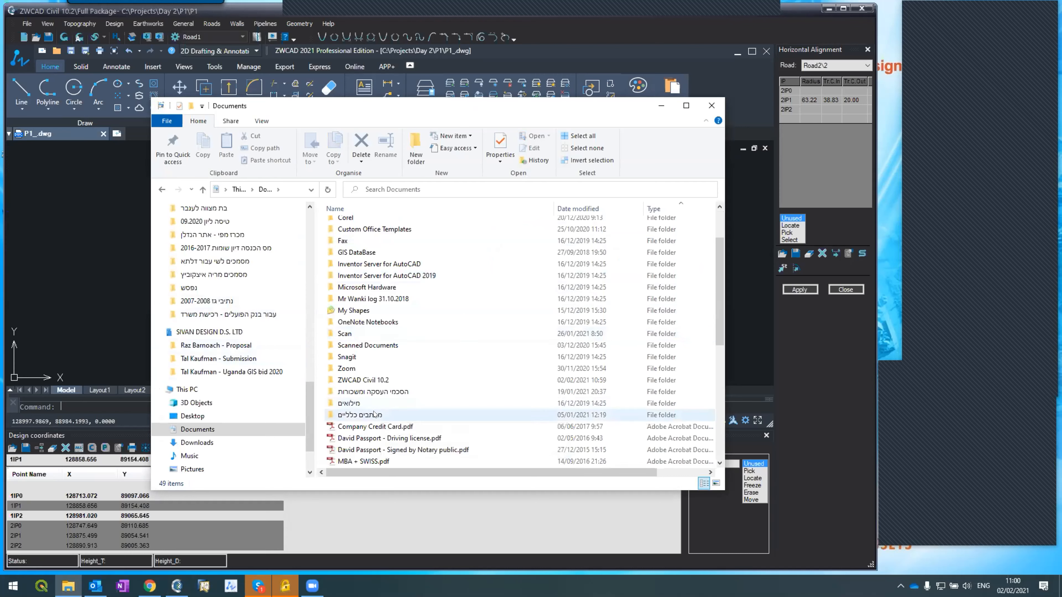
{"action": "double_click", "coordinate": [376, 414]}
{"action": "double_click", "coordinate": [347, 386]}
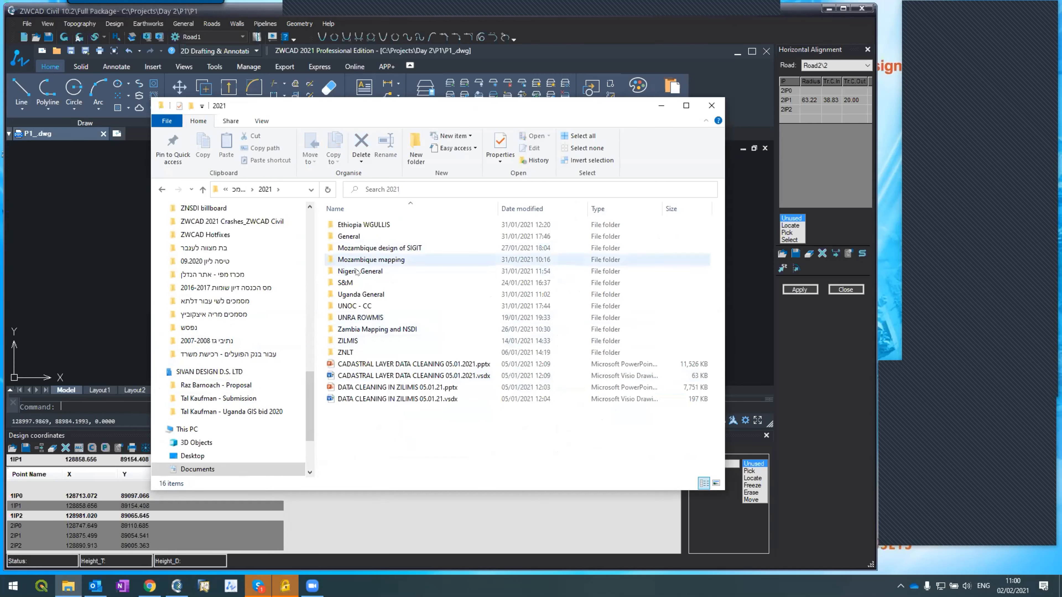
{"action": "double_click", "coordinate": [345, 283]}
{"action": "double_click", "coordinate": [349, 226]}
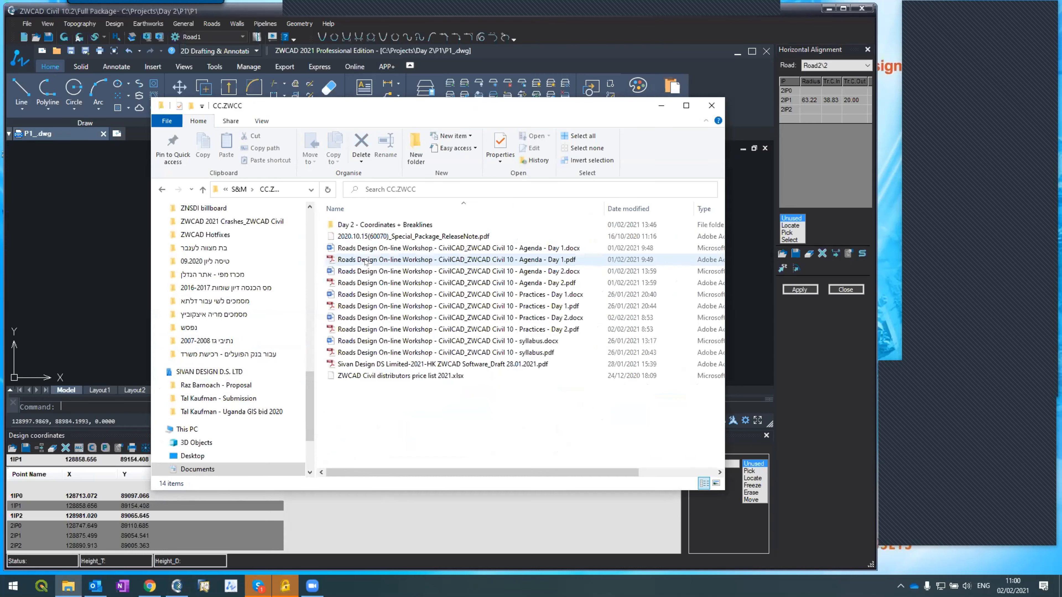
- Look into the "Day 2 - Coordinates + Breaklines" folder, return to CC.ZWCC and open the workshop's "Practices - Day 2.pdf"
{"action": "double_click", "coordinate": [364, 227]}
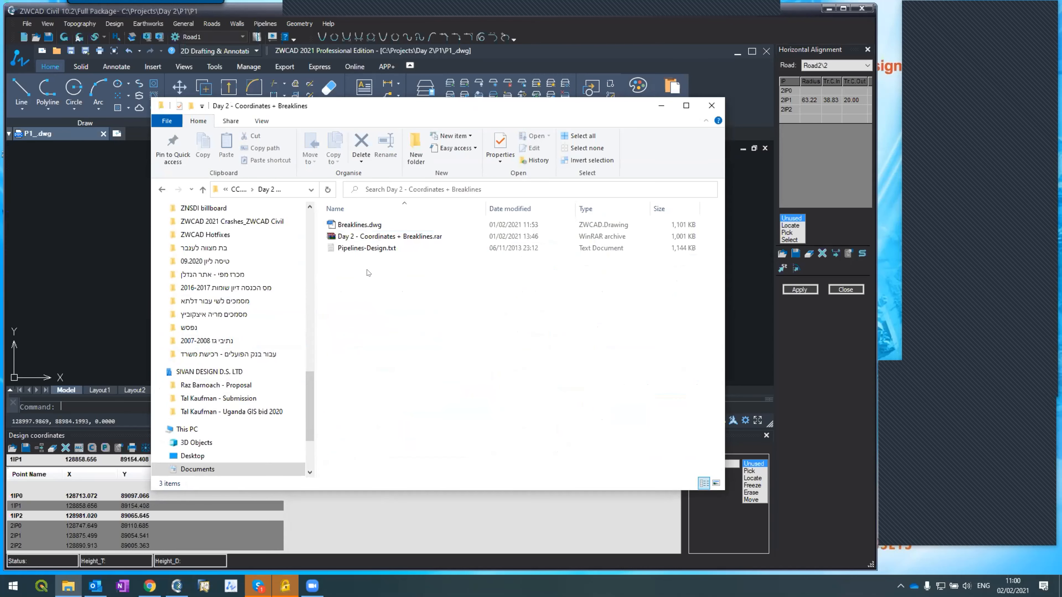
{"action": "left_click", "coordinate": [162, 190]}
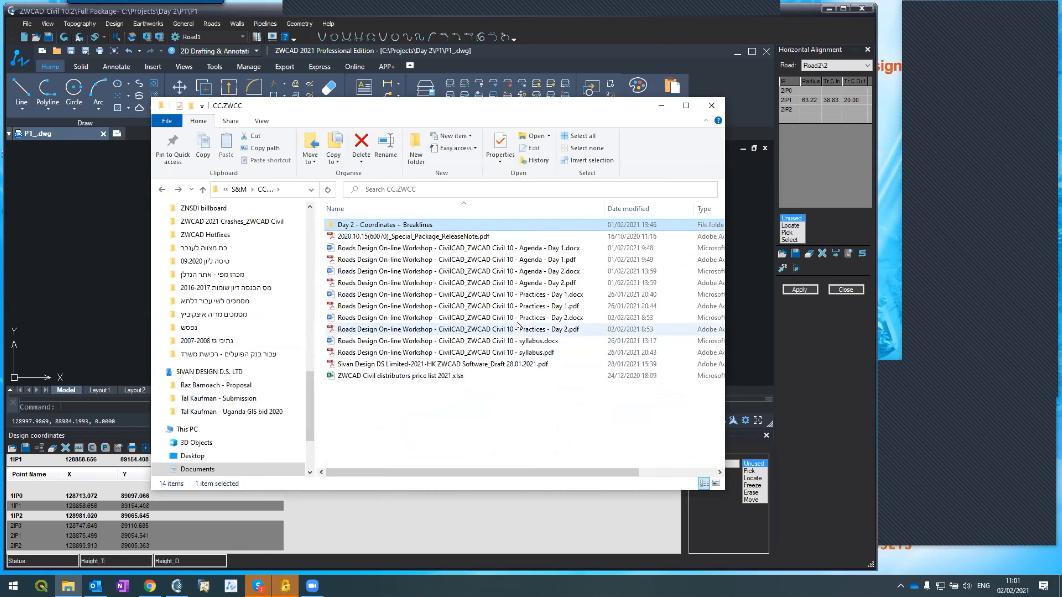
{"action": "left_click_drag", "start_coordinate": [519, 329], "coordinate": [961, 500]}
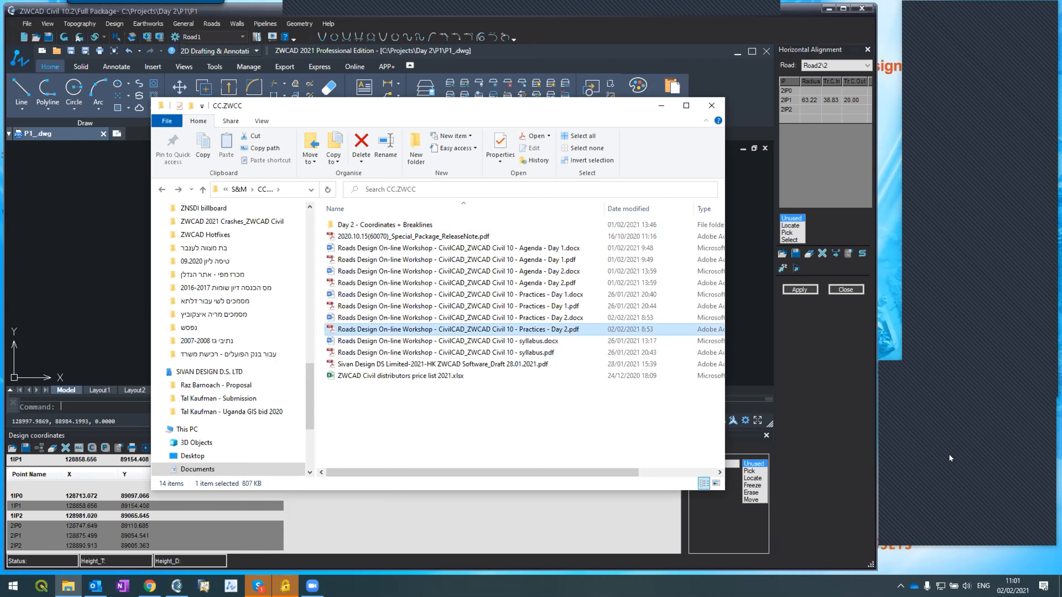
{"action": "double_click", "coordinate": [420, 329]}
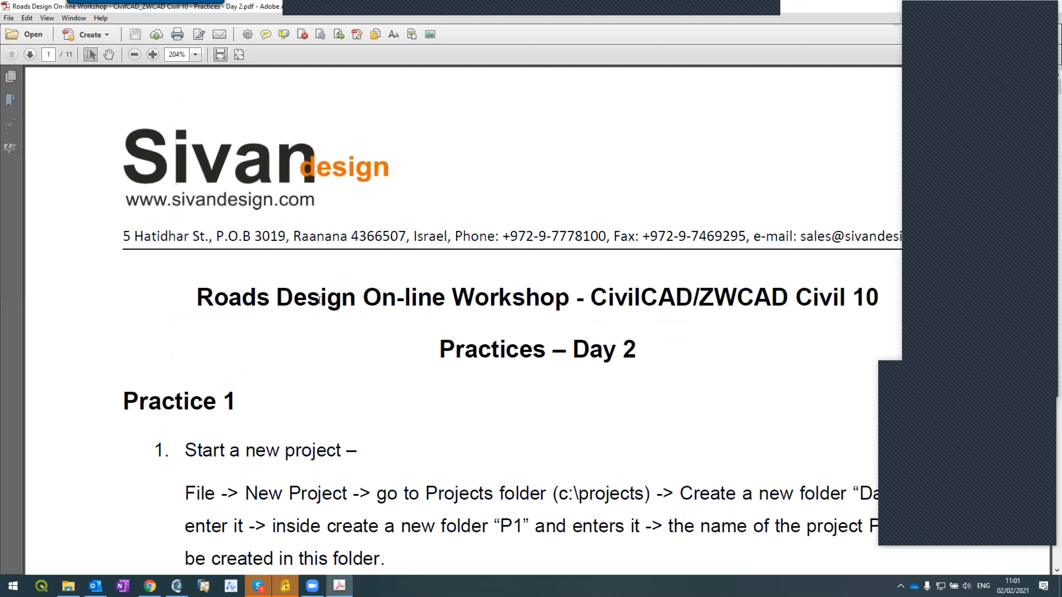
- Reduce the PDF zoom to 125% and read through the Practice 1 instructions to the beginning of Practice 2
{"action": "scroll", "coordinate": [330, 314], "scroll_direction": "down", "scroll_amount": 2, "text": "ctrl"}
{"action": "scroll", "coordinate": [318, 312], "scroll_direction": "down", "scroll_amount": 3}
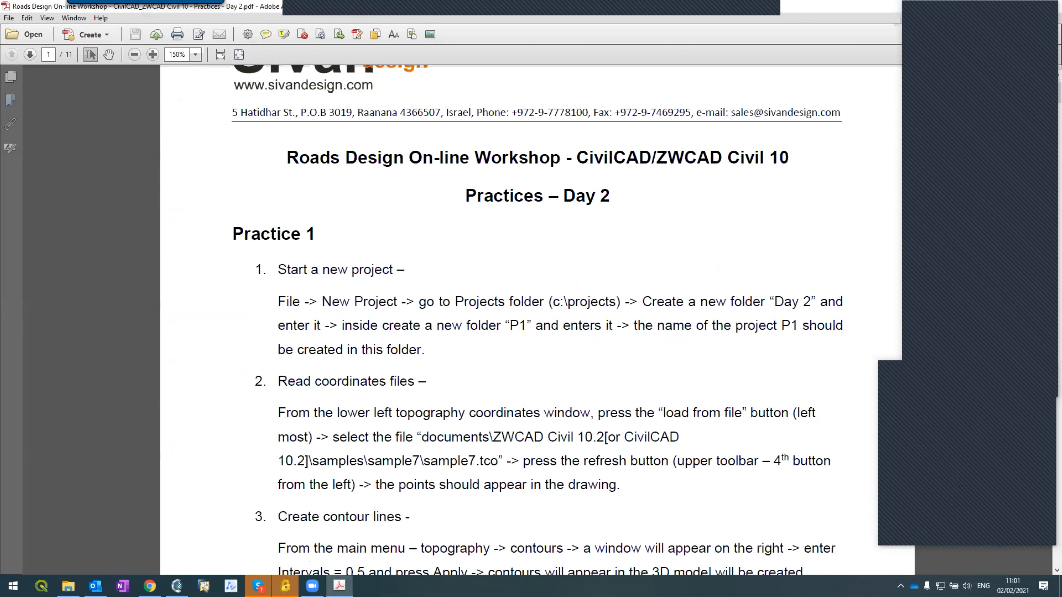
{"action": "scroll", "coordinate": [310, 308], "scroll_direction": "down", "scroll_amount": 1}
{"action": "scroll", "coordinate": [315, 315], "scroll_direction": "down", "scroll_amount": 1, "text": "ctrl"}
{"action": "scroll", "coordinate": [315, 310], "scroll_direction": "down", "scroll_amount": 6}
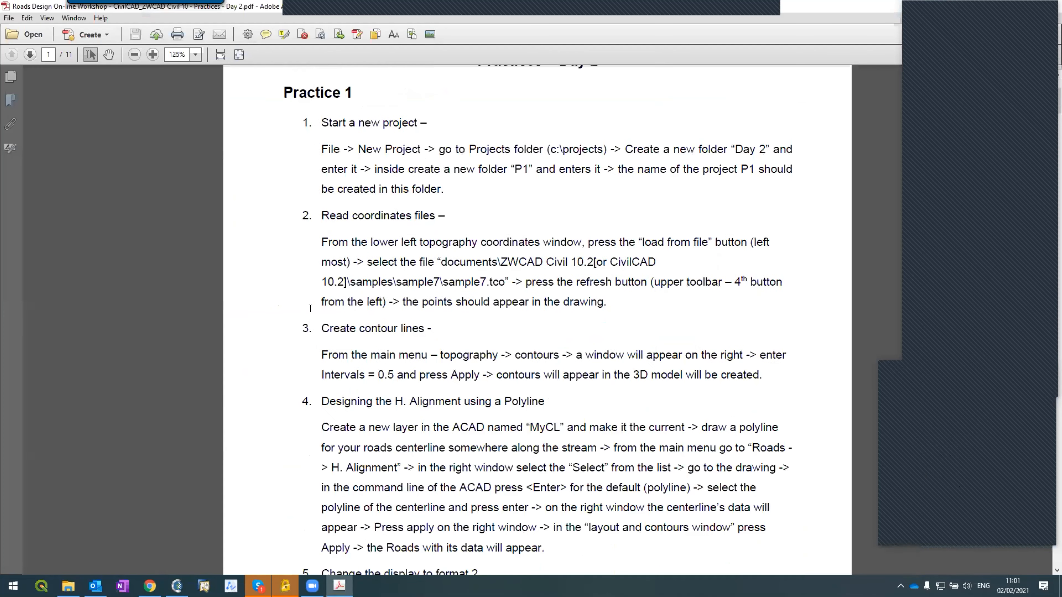
{"action": "scroll", "coordinate": [318, 314], "scroll_direction": "down", "scroll_amount": 9}
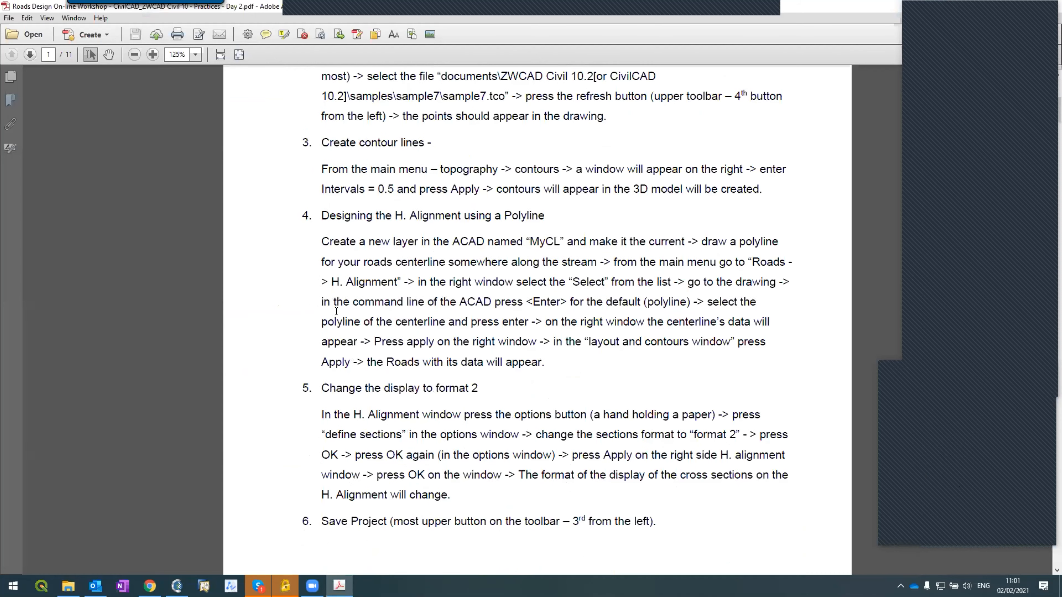
{"action": "scroll", "coordinate": [347, 332], "scroll_direction": "down", "scroll_amount": 1}
{"action": "scroll", "coordinate": [342, 326], "scroll_direction": "up", "scroll_amount": 11}
{"action": "scroll", "coordinate": [337, 319], "scroll_direction": "down", "scroll_amount": 5}
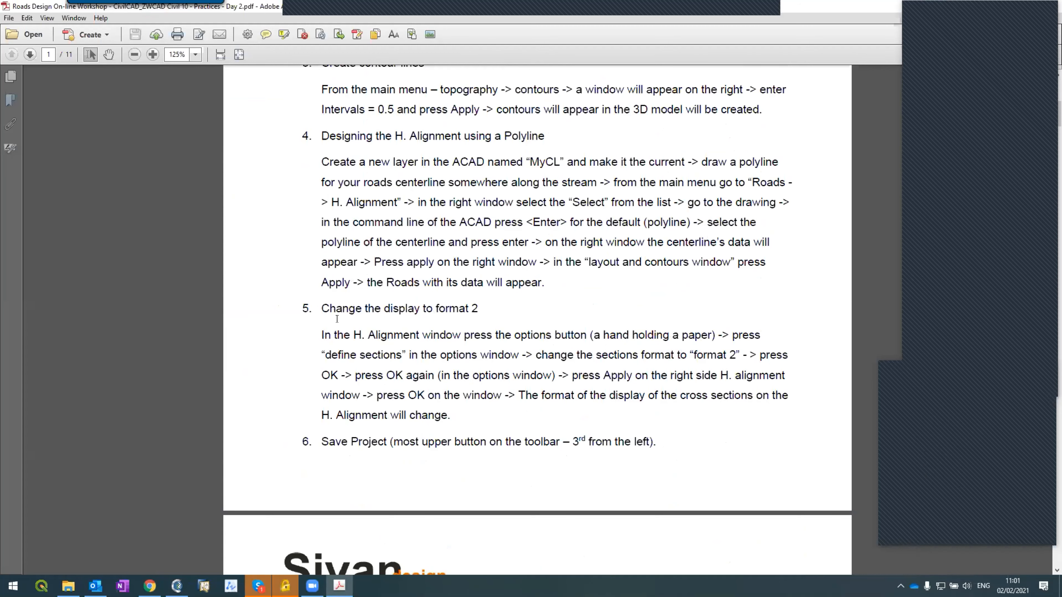
{"action": "scroll", "coordinate": [337, 318], "scroll_direction": "down", "scroll_amount": 12}
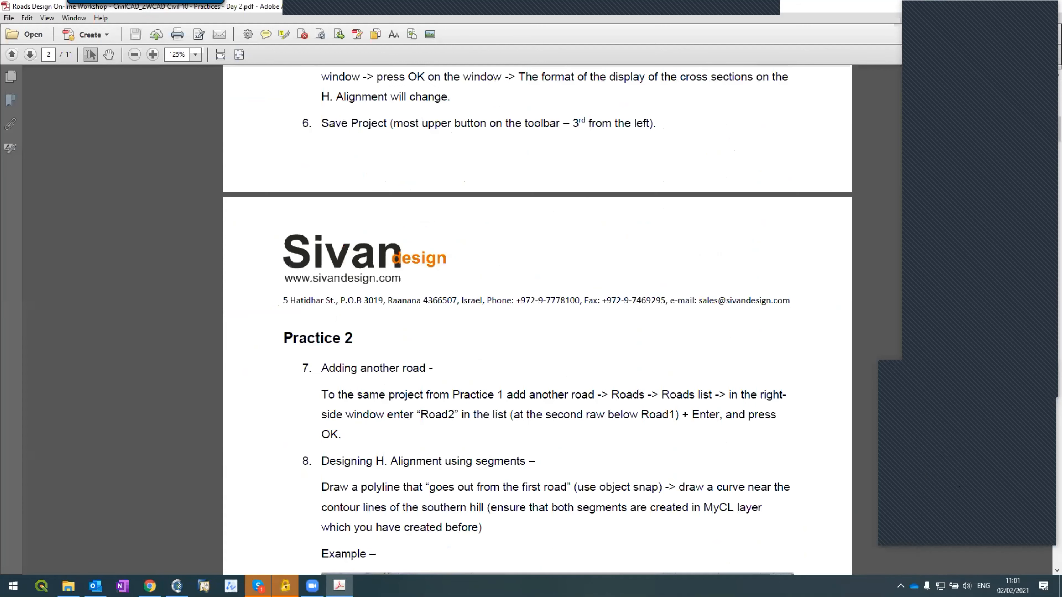
- Read through the Practice 2 instructions, from adding another road to step 12, "Show the road"
{"action": "scroll", "coordinate": [337, 318], "scroll_direction": "down", "scroll_amount": 5}
{"action": "scroll", "coordinate": [337, 319], "scroll_direction": "down", "scroll_amount": 6}
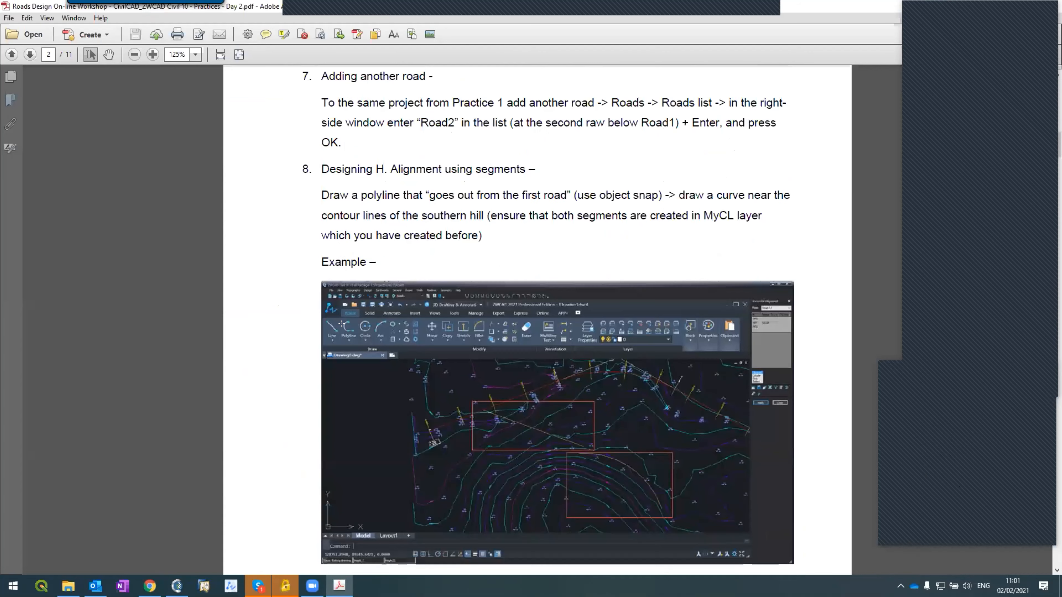
{"action": "scroll", "coordinate": [341, 323], "scroll_direction": "up", "scroll_amount": 12}
{"action": "scroll", "coordinate": [341, 323], "scroll_direction": "down", "scroll_amount": 15}
{"action": "scroll", "coordinate": [342, 323], "scroll_direction": "down", "scroll_amount": 16}
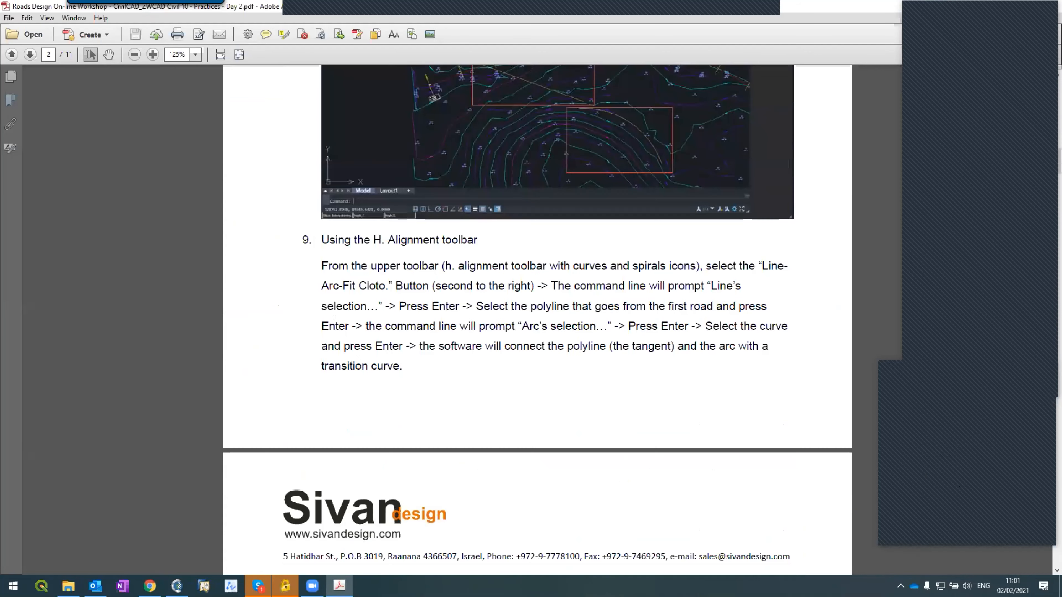
{"action": "scroll", "coordinate": [337, 319], "scroll_direction": "down", "scroll_amount": 20}
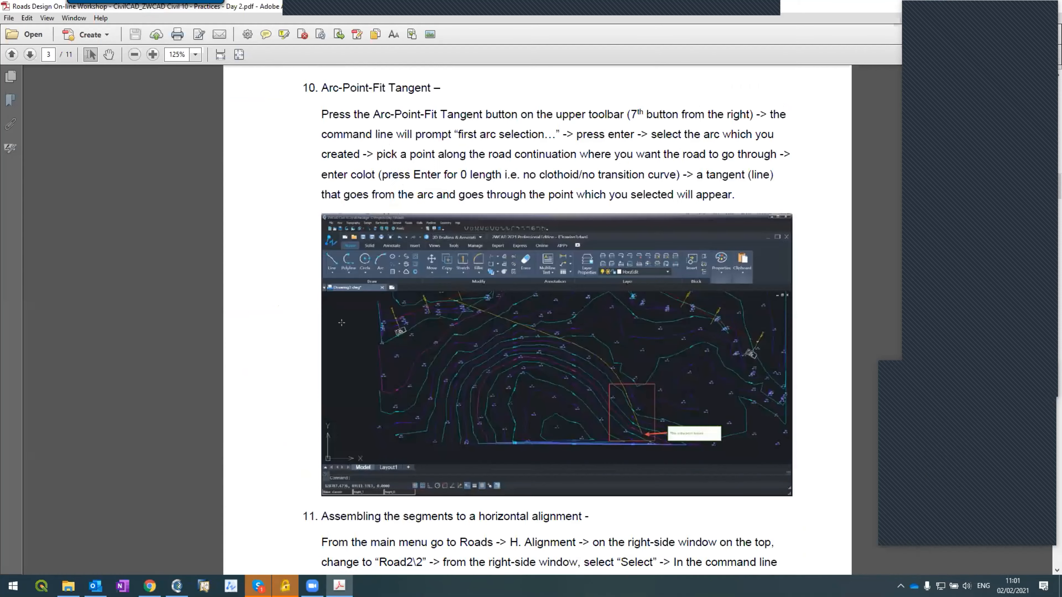
{"action": "scroll", "coordinate": [347, 325], "scroll_direction": "down", "scroll_amount": 20}
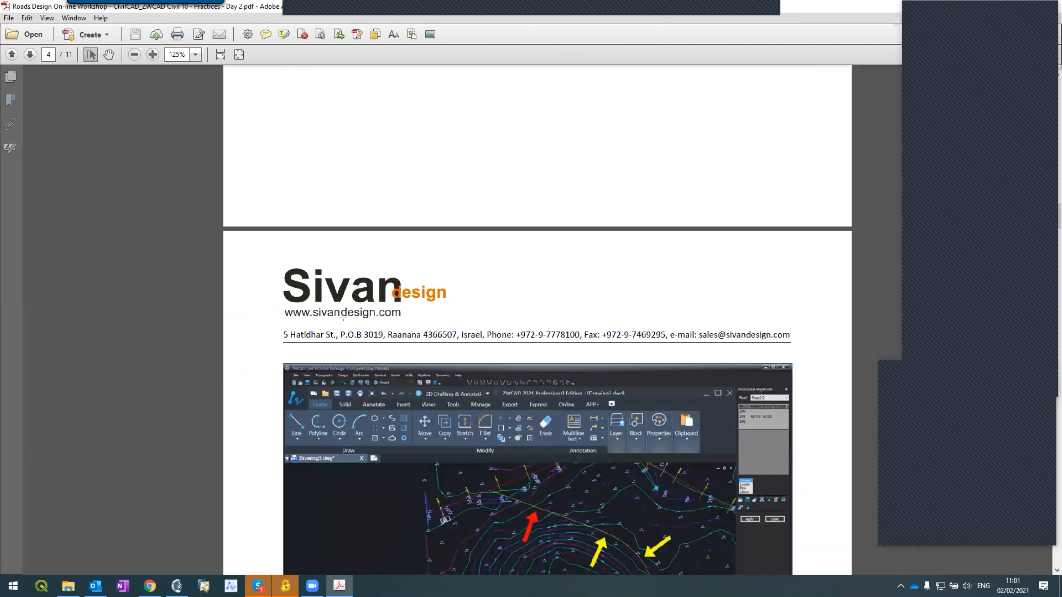
{"action": "scroll", "coordinate": [347, 324], "scroll_direction": "down", "scroll_amount": 20}
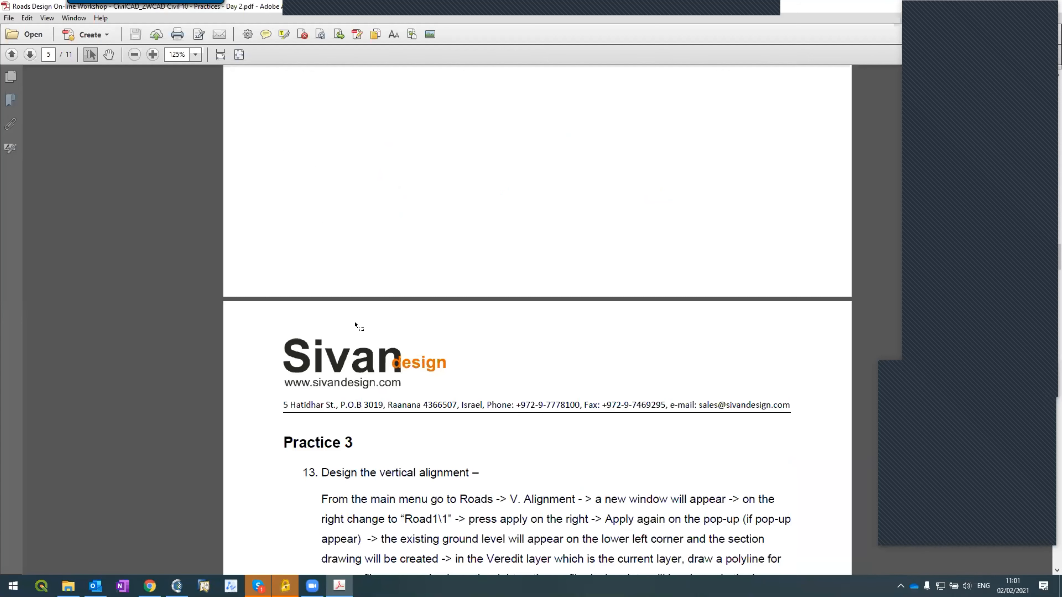
{"action": "scroll", "coordinate": [355, 325], "scroll_direction": "up", "scroll_amount": 10}
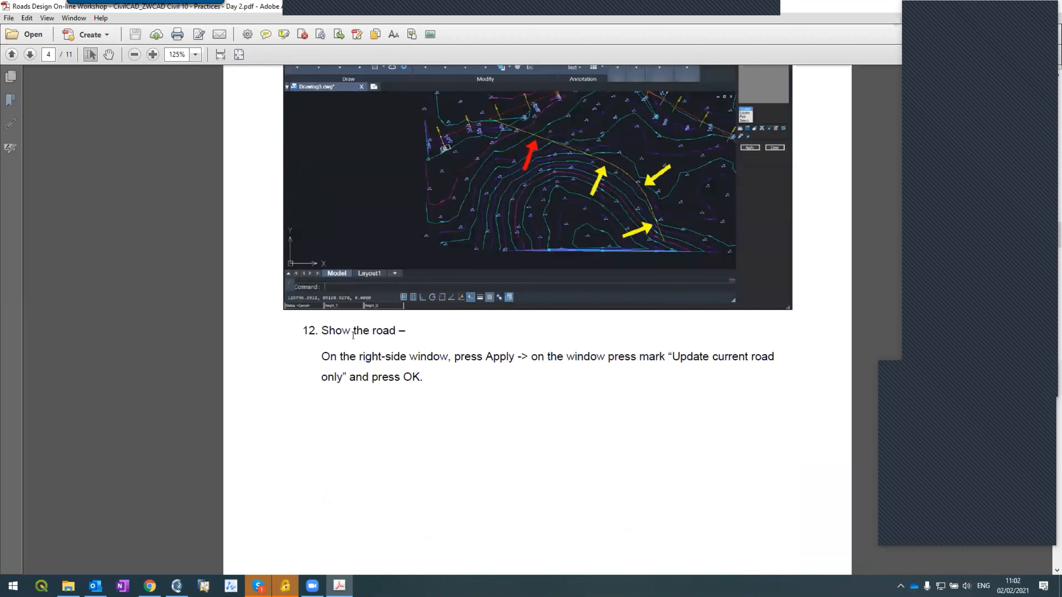
{"action": "left_click_drag", "start_coordinate": [292, 320], "coordinate": [317, 326]}
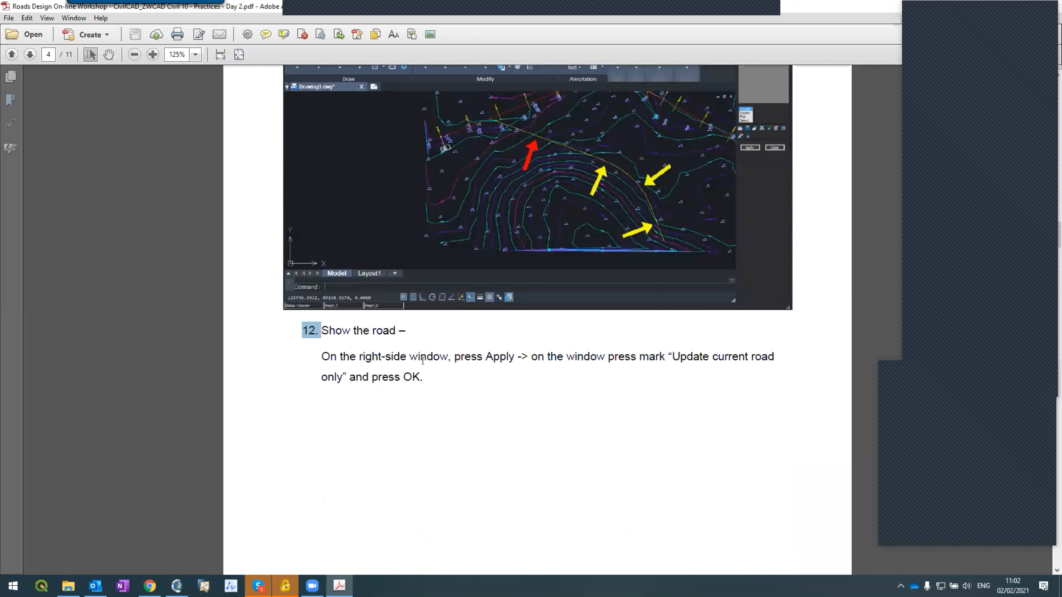
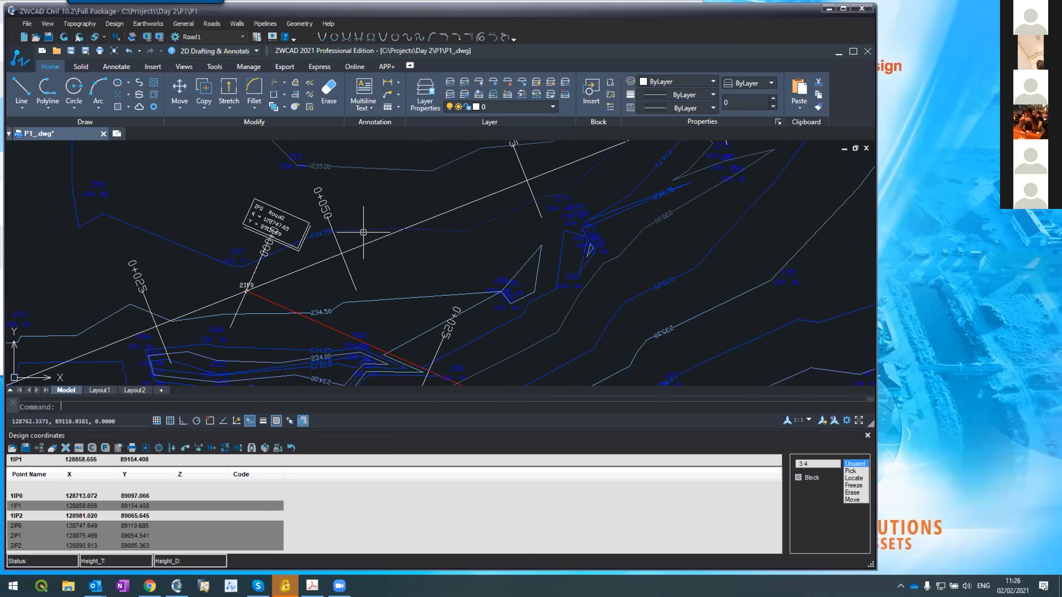
- Review both road alignments in the P1_ drawing and close the design coordinates table
{"action": "scroll", "coordinate": [402, 258], "scroll_direction": "down", "scroll_amount": 8}
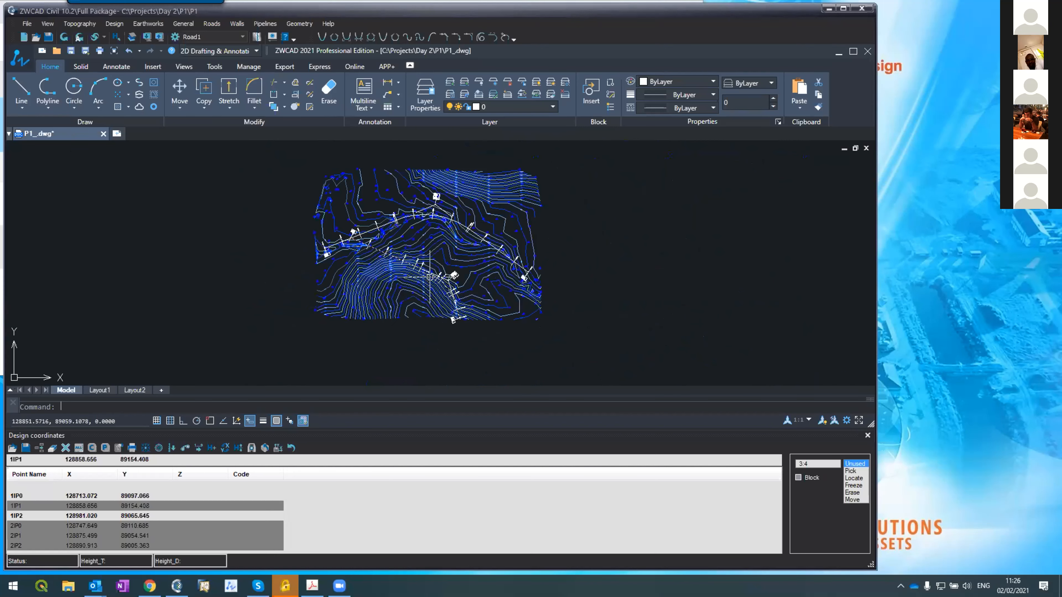
{"action": "scroll", "coordinate": [402, 259], "scroll_direction": "up", "scroll_amount": 4}
{"action": "scroll", "coordinate": [385, 232], "scroll_direction": "down", "scroll_amount": 4}
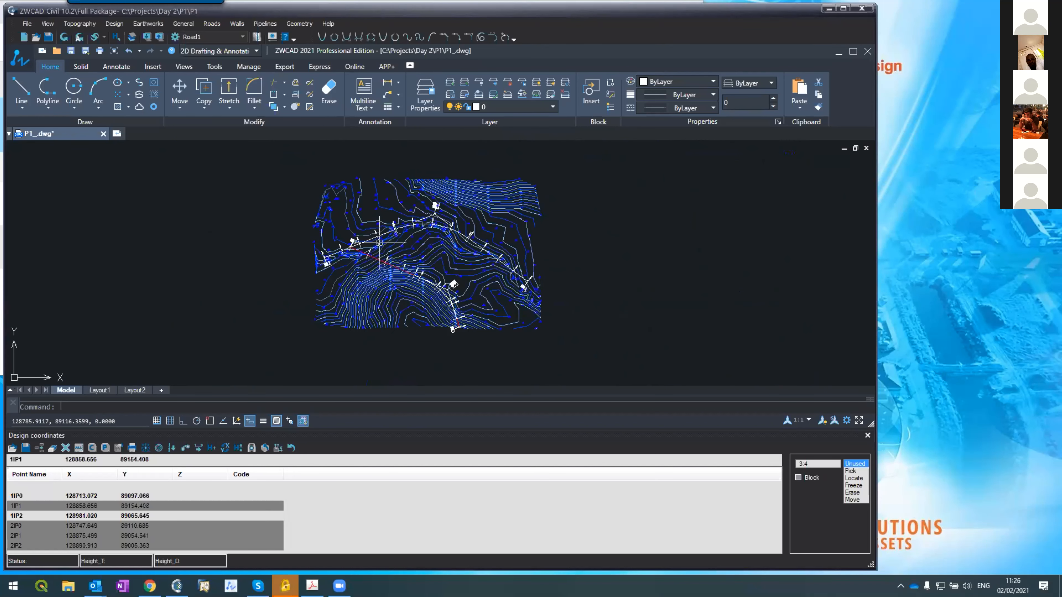
{"action": "scroll", "coordinate": [345, 228], "scroll_direction": "up", "scroll_amount": 3}
{"action": "scroll", "coordinate": [303, 229], "scroll_direction": "up", "scroll_amount": 1}
{"action": "scroll", "coordinate": [305, 234], "scroll_direction": "up", "scroll_amount": 3}
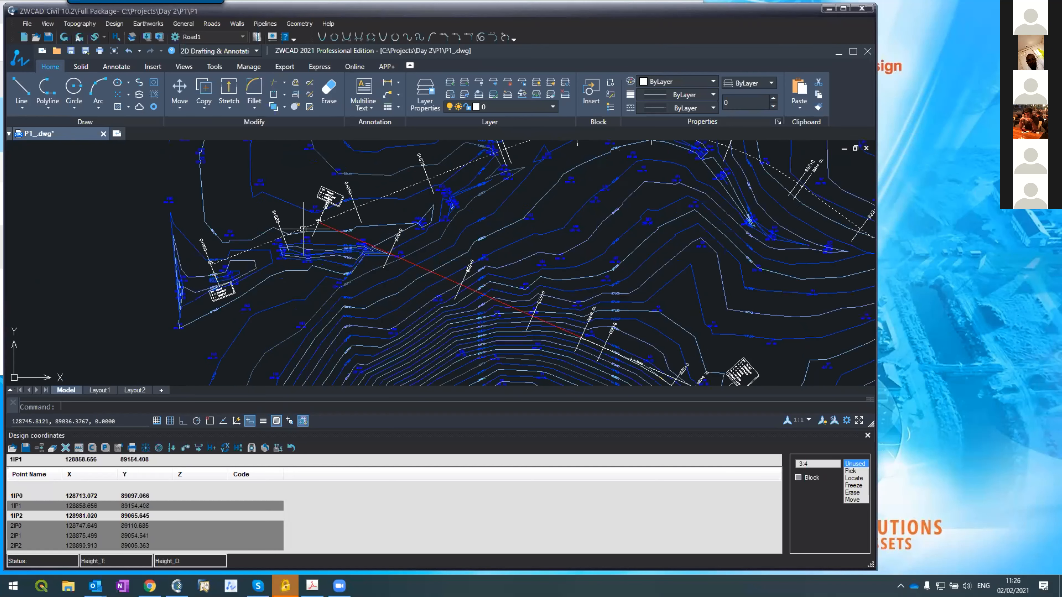
{"action": "scroll", "coordinate": [309, 251], "scroll_direction": "down", "scroll_amount": 5}
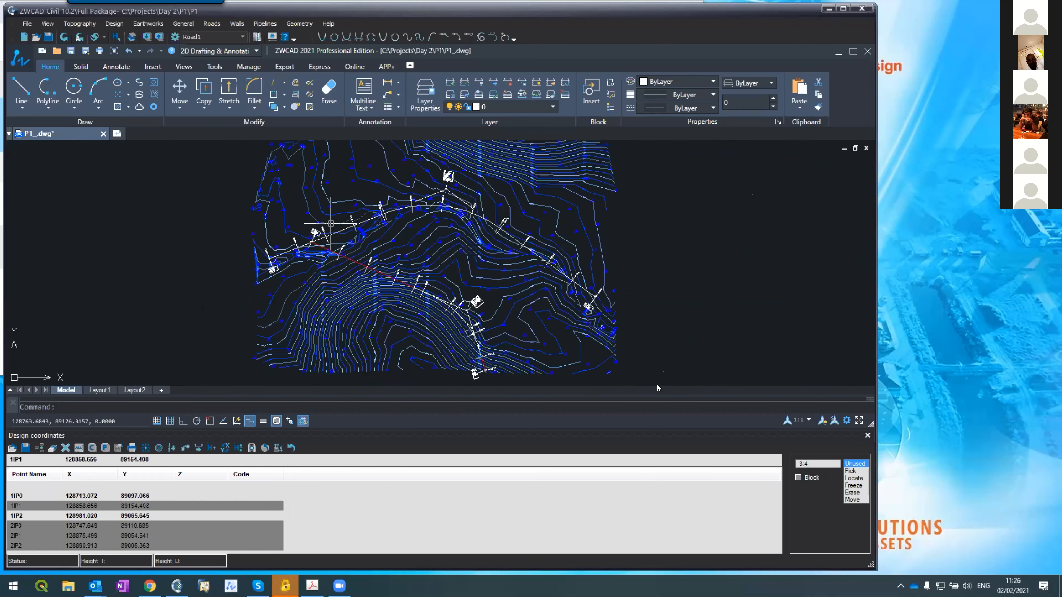
{"action": "left_click", "coordinate": [861, 434]}
{"action": "left_click", "coordinate": [866, 436]}
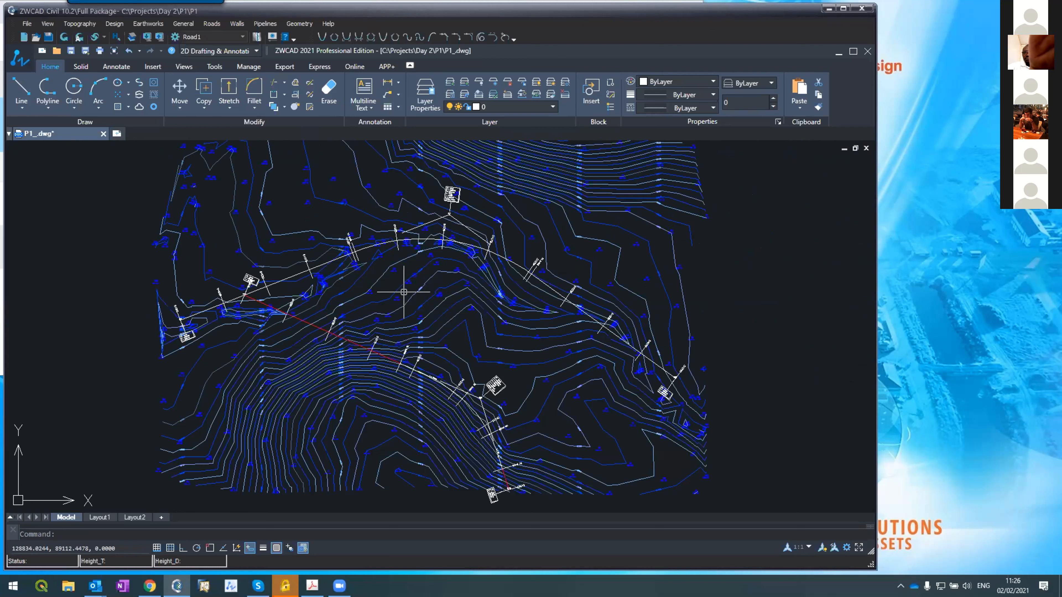
- Start the roads vertical alignment design, check the P1_ plan drawing and return to the RoadVer drawing
{"action": "left_click", "coordinate": [206, 24]}
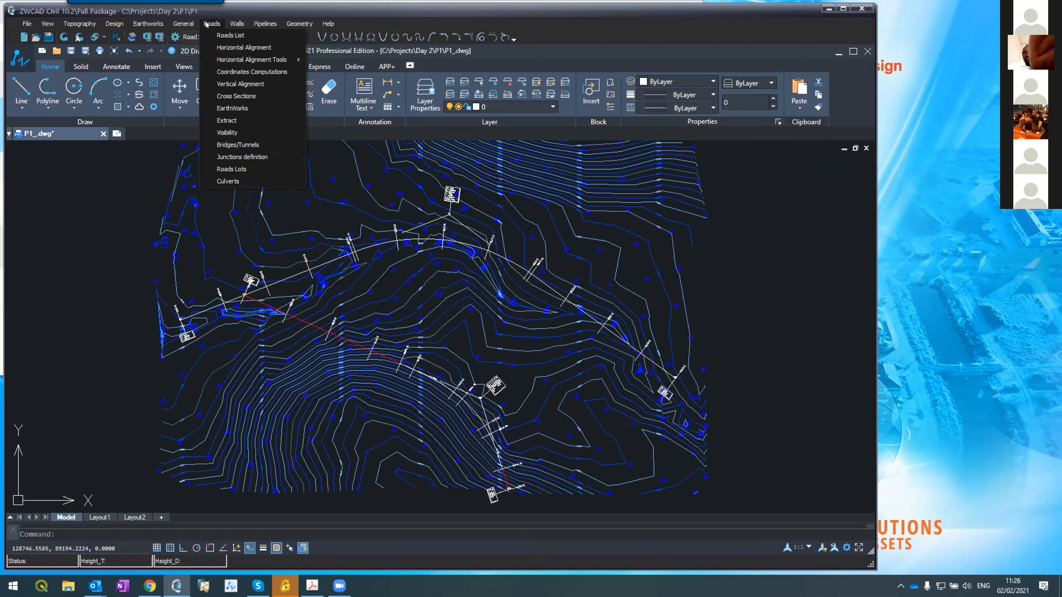
{"action": "left_click", "coordinate": [232, 84]}
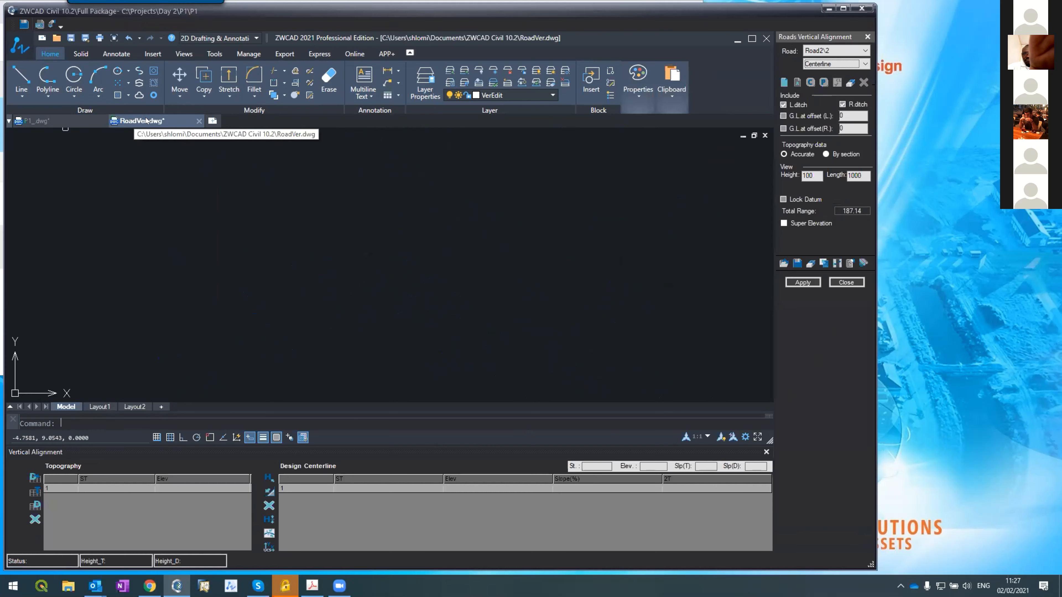
{"action": "left_click", "coordinate": [58, 121]}
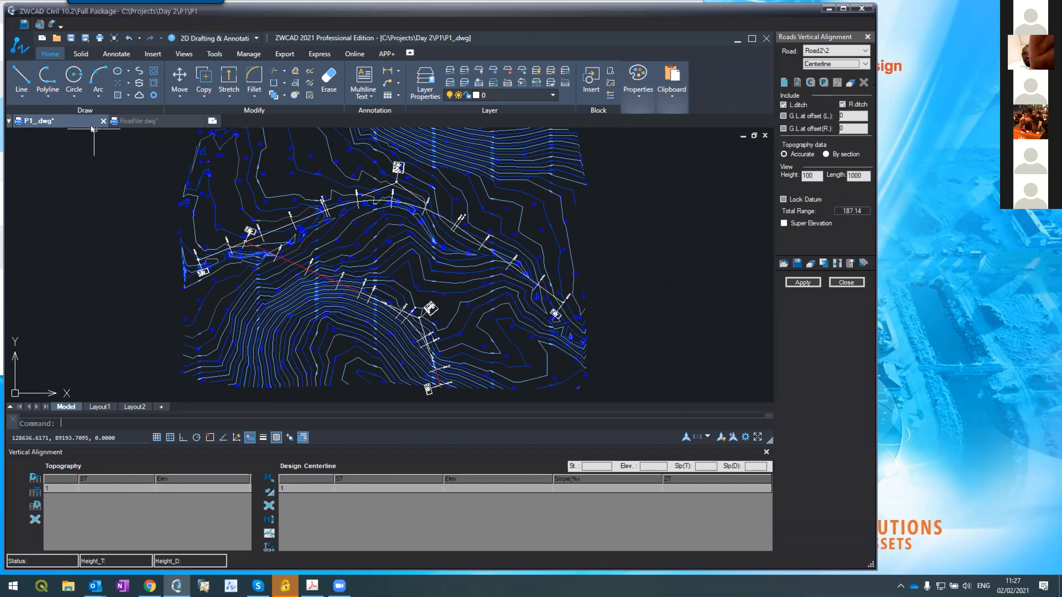
{"action": "left_click", "coordinate": [140, 121]}
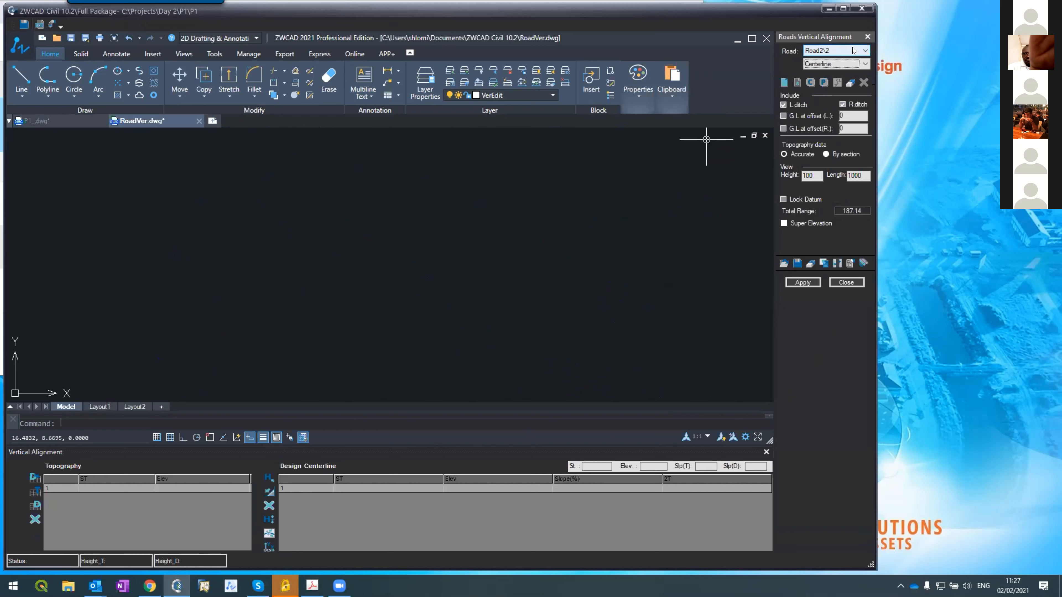
- Generate the existing-ground profile of Road1\1, applying changes only to the vertical alignment, and fit the drawing in view
{"action": "left_click", "coordinate": [835, 50]}
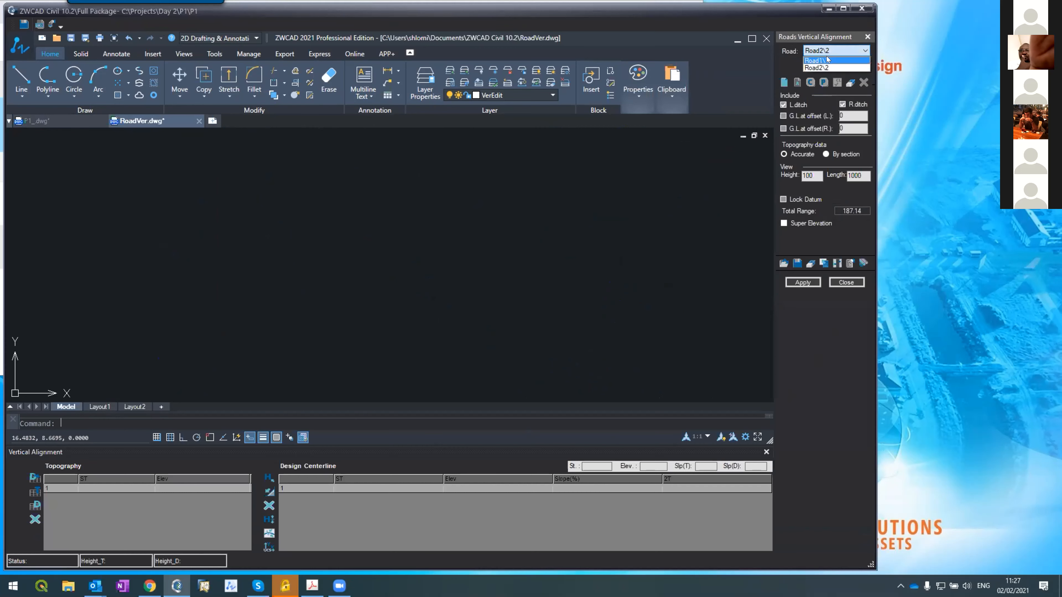
{"action": "left_click", "coordinate": [827, 60]}
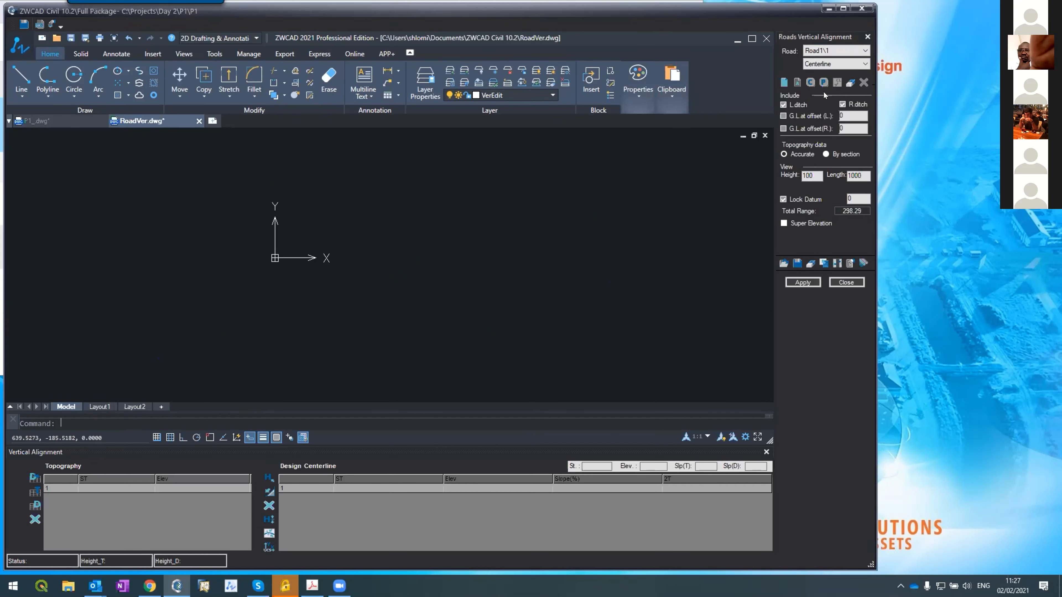
{"action": "left_click", "coordinate": [802, 282]}
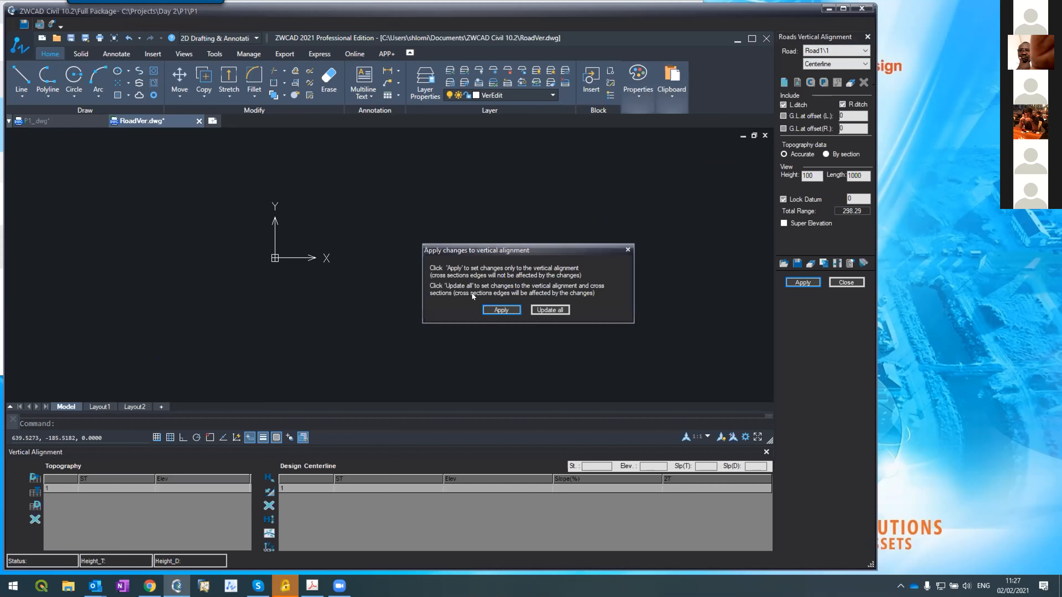
{"action": "left_click", "coordinate": [500, 310]}
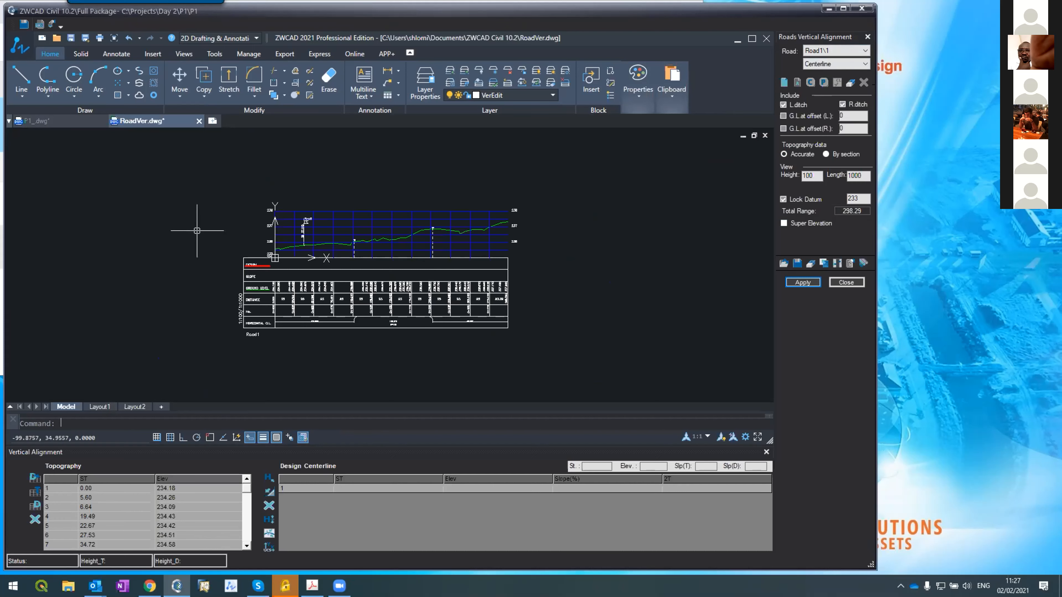
{"action": "key", "text": "z"}
{"action": "key", "text": "Return"}
{"action": "key", "text": "e"}
{"action": "key", "text": "Return"}
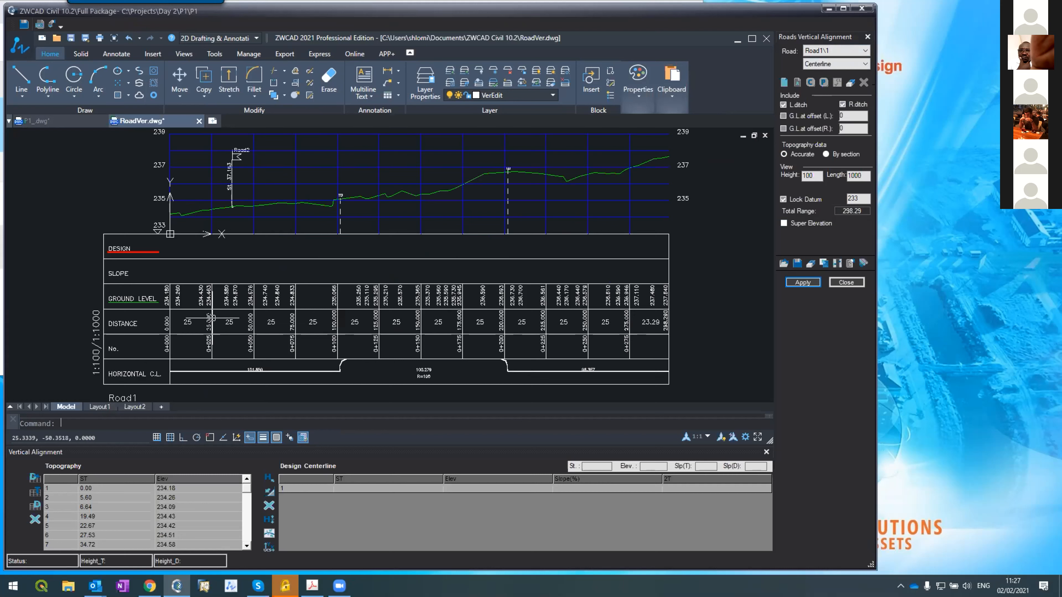
- Close the vertical alignment design and reopen it for Road1\1
{"action": "left_click", "coordinate": [845, 282]}
{"action": "left_click", "coordinate": [571, 338]}
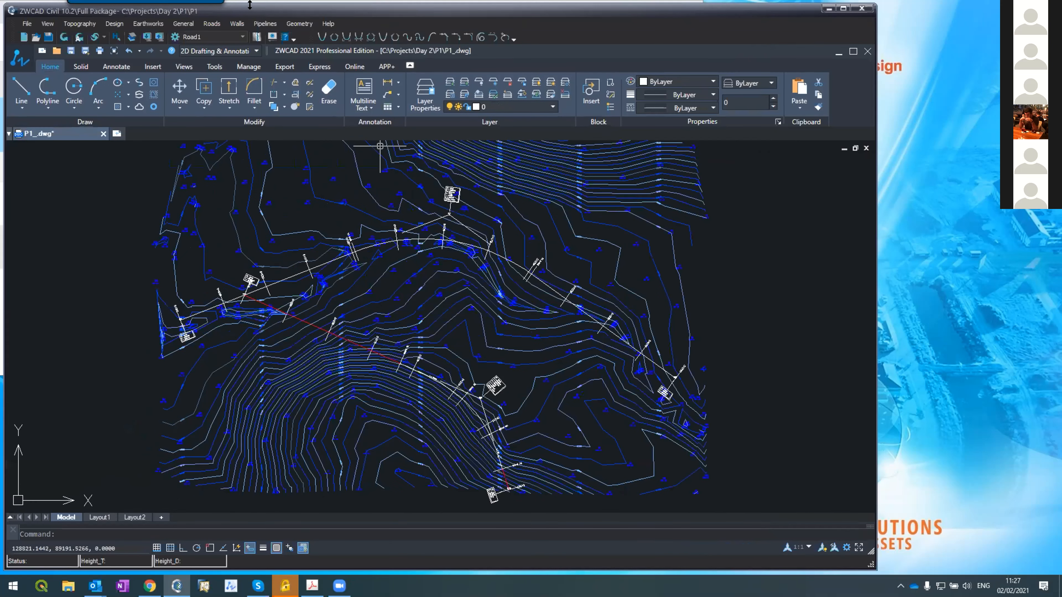
{"action": "left_click", "coordinate": [212, 23]}
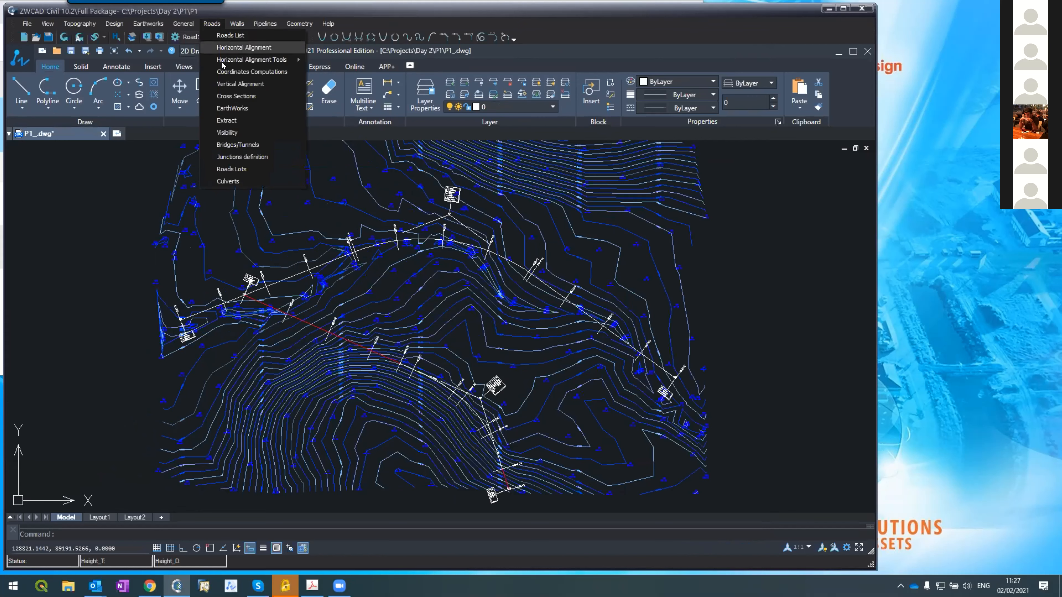
{"action": "left_click", "coordinate": [224, 84]}
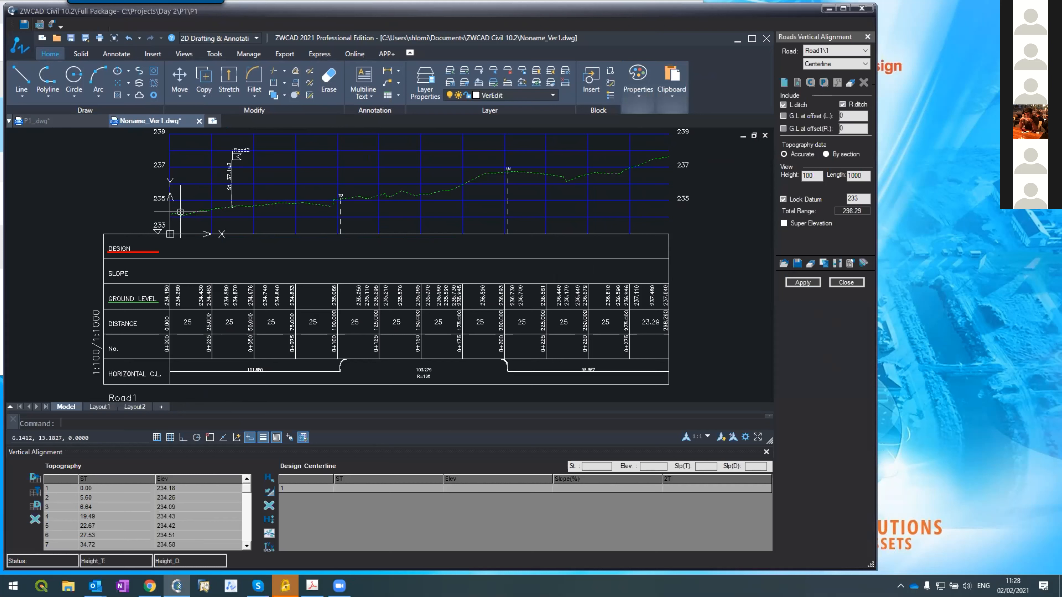
- Examine the ground line in the Road1 profile, selecting it to inspect its vertices and layer
{"action": "scroll", "coordinate": [172, 214], "scroll_direction": "up", "scroll_amount": 5}
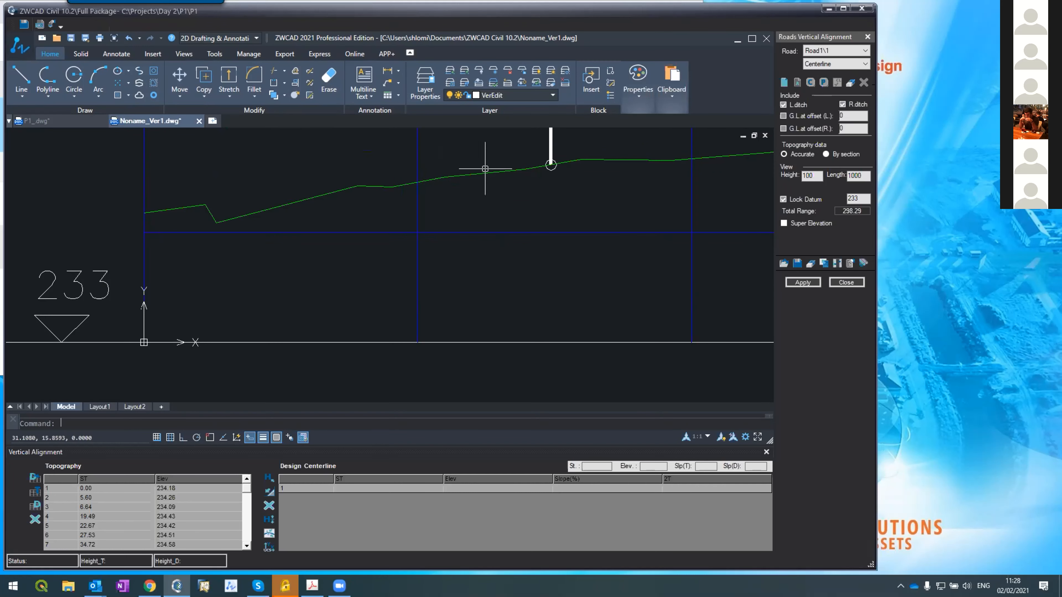
{"action": "left_click", "coordinate": [619, 159]}
{"action": "scroll", "coordinate": [593, 171], "scroll_direction": "down", "scroll_amount": 6}
{"action": "scroll", "coordinate": [481, 222], "scroll_direction": "up", "scroll_amount": 5}
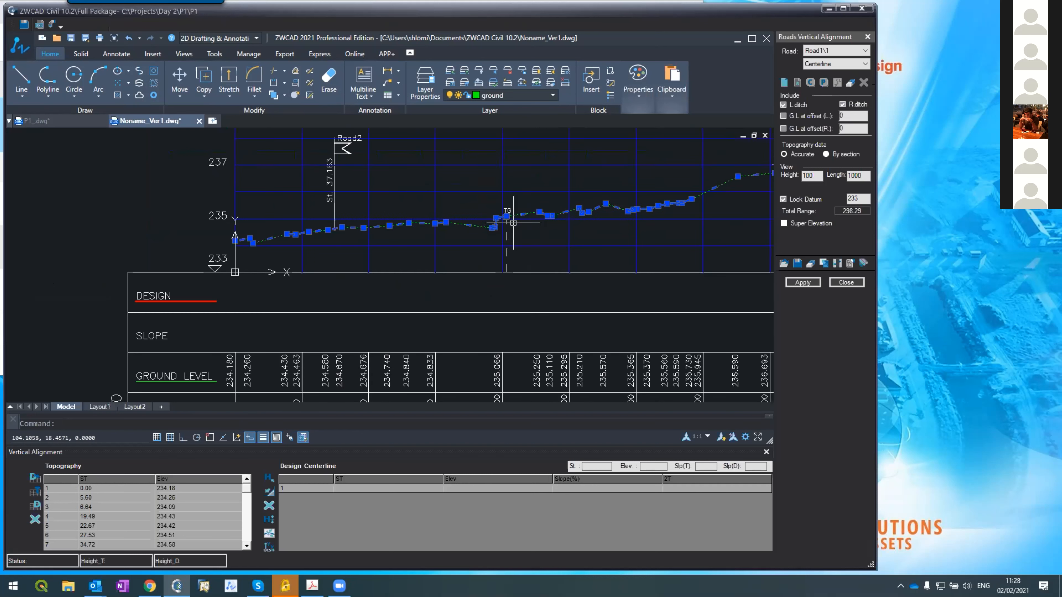
{"action": "scroll", "coordinate": [518, 218], "scroll_direction": "down", "scroll_amount": 4}
{"action": "key", "text": "Escape"}
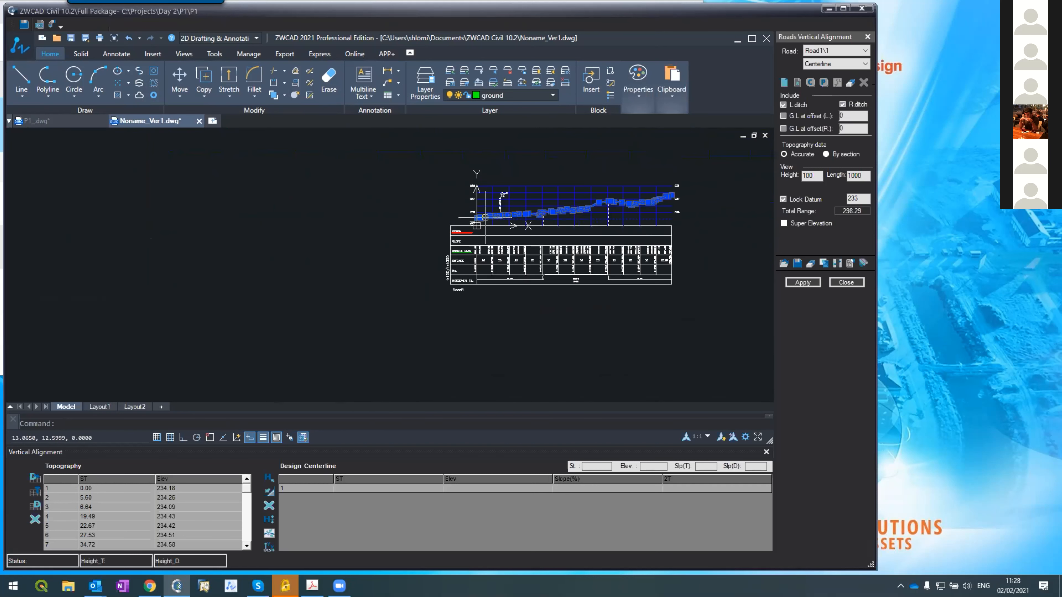
{"action": "scroll", "coordinate": [386, 227], "scroll_direction": "up", "scroll_amount": 4}
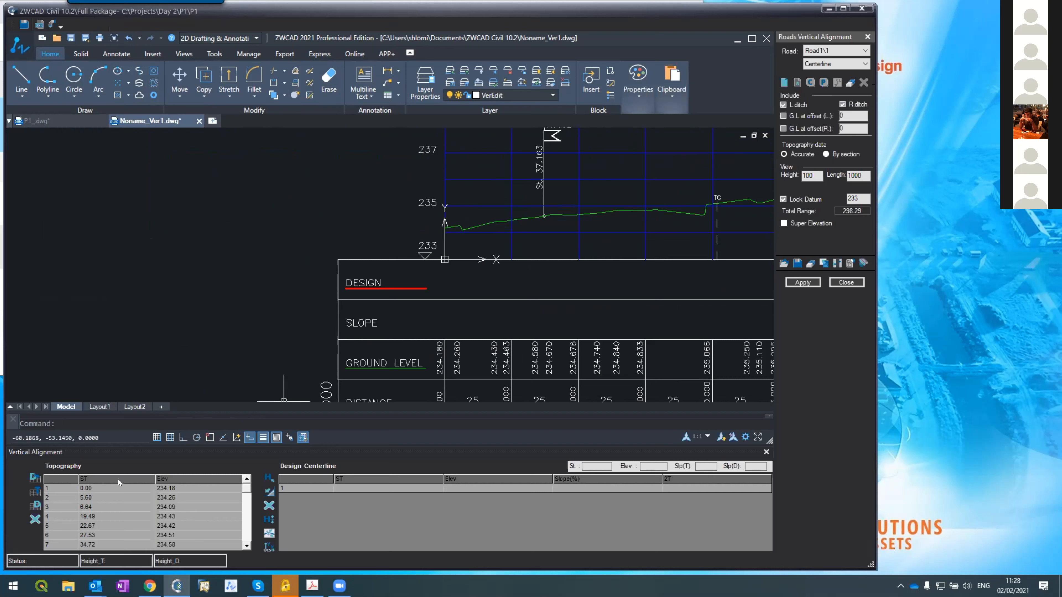
- Compare the stations and elevations in the Topography table's first three rows with the ground profile, and close the vertical alignment design
{"action": "left_click", "coordinate": [91, 488]}
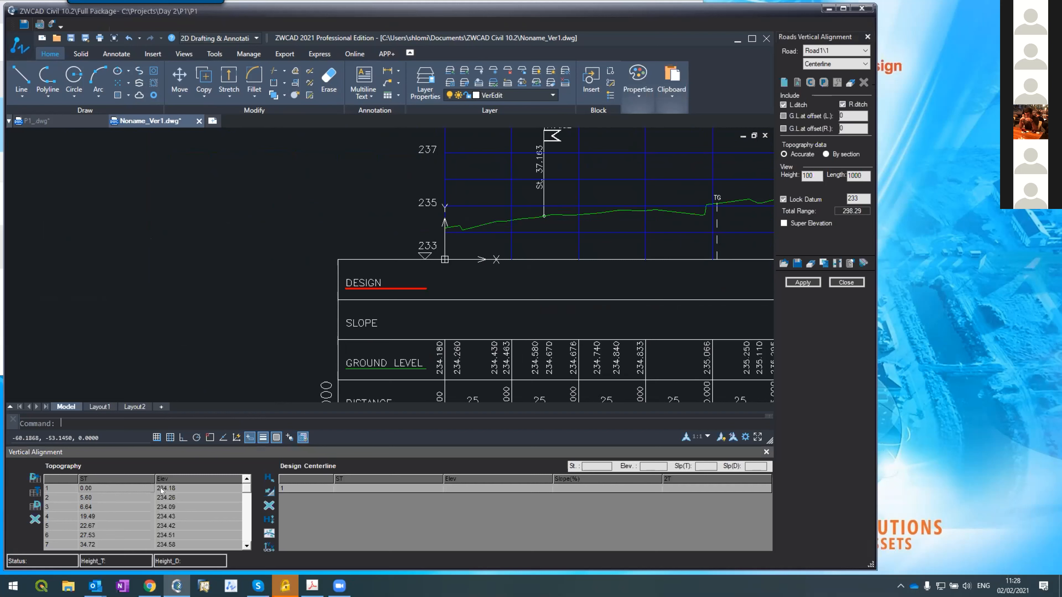
{"action": "left_click", "coordinate": [171, 489]}
{"action": "left_click", "coordinate": [91, 498]}
{"action": "left_click", "coordinate": [172, 507]}
{"action": "scroll", "coordinate": [142, 327], "scroll_direction": "down", "scroll_amount": 1}
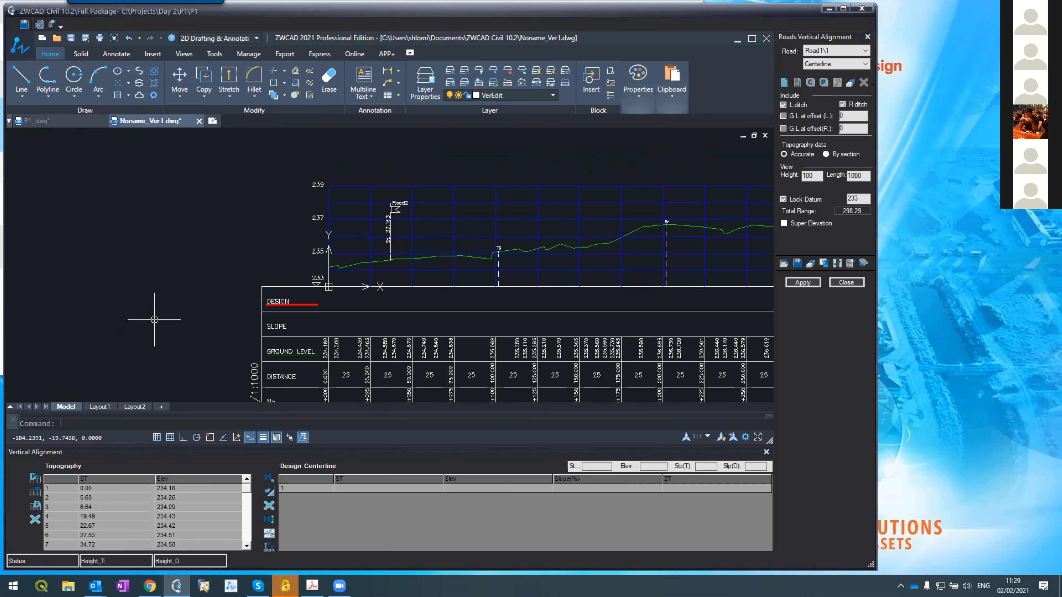
{"action": "scroll", "coordinate": [413, 229], "scroll_direction": "up", "scroll_amount": 3}
{"action": "scroll", "coordinate": [413, 229], "scroll_direction": "down", "scroll_amount": 1}
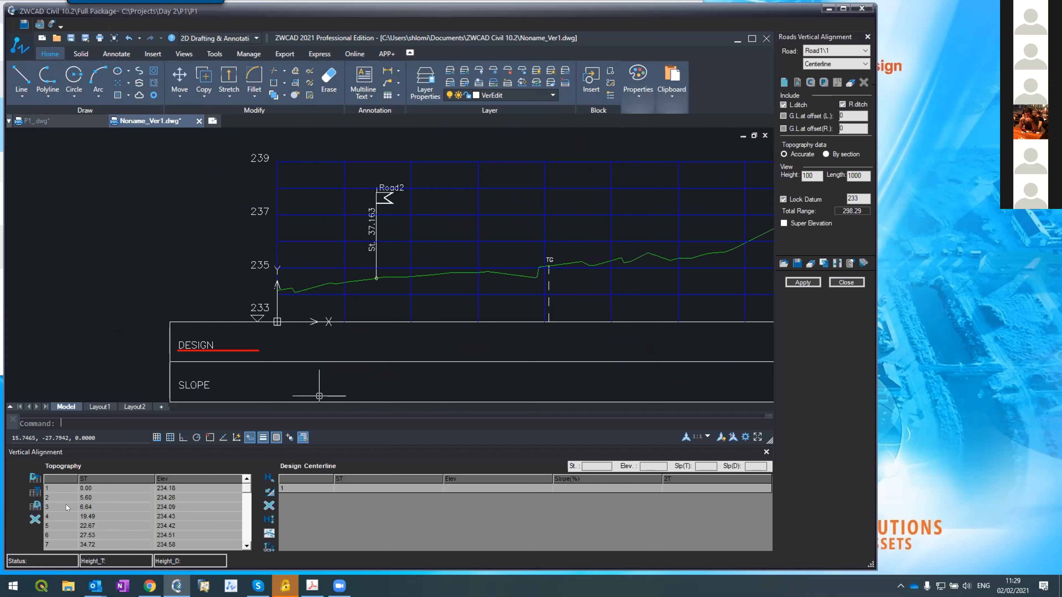
{"action": "left_click", "coordinate": [84, 490]}
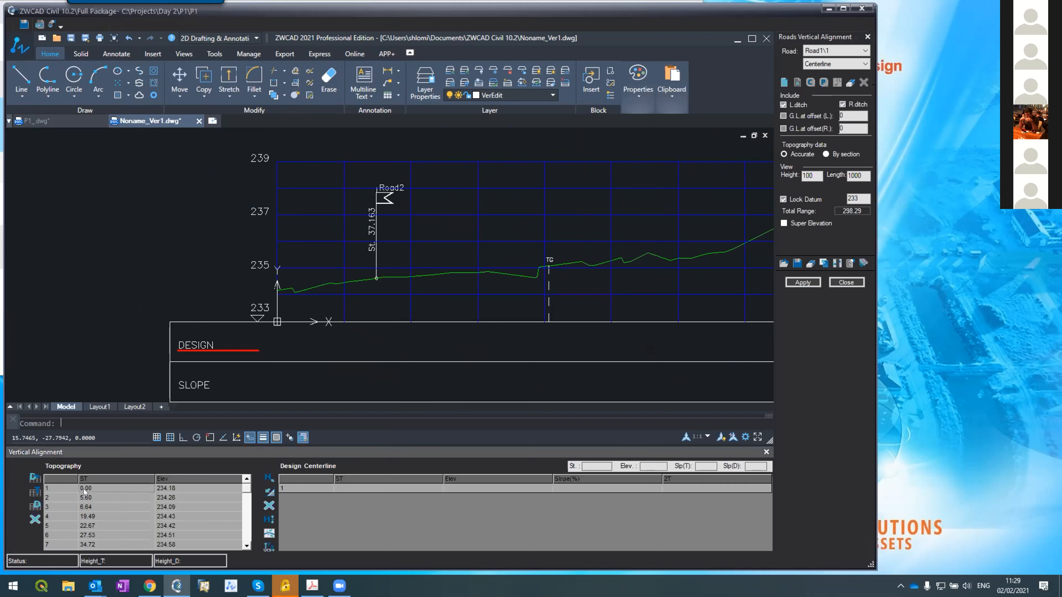
{"action": "left_click", "coordinate": [84, 498]}
{"action": "left_click", "coordinate": [84, 506]}
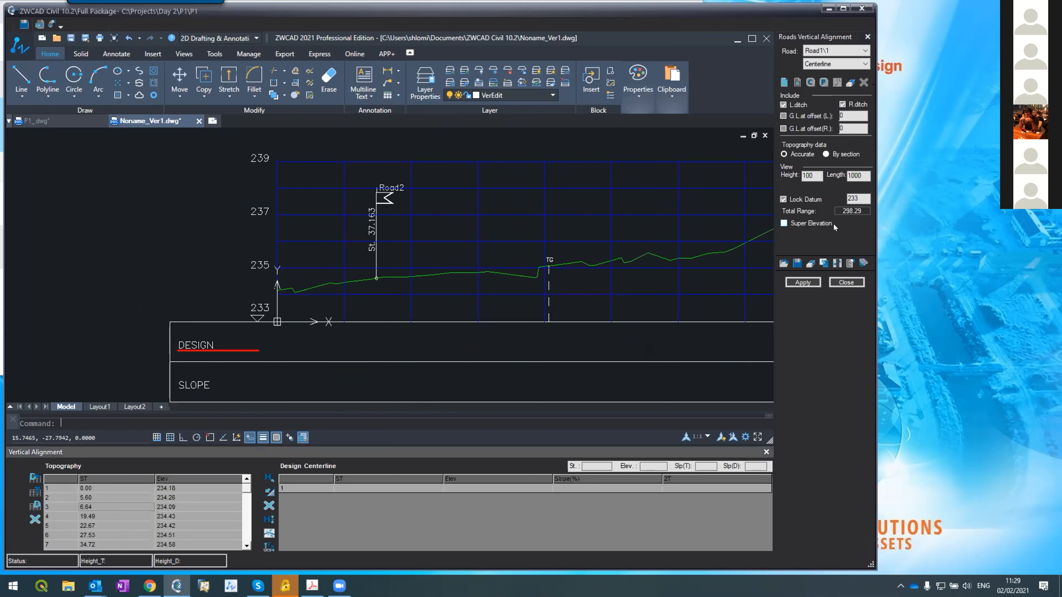
{"action": "left_click", "coordinate": [833, 281]}
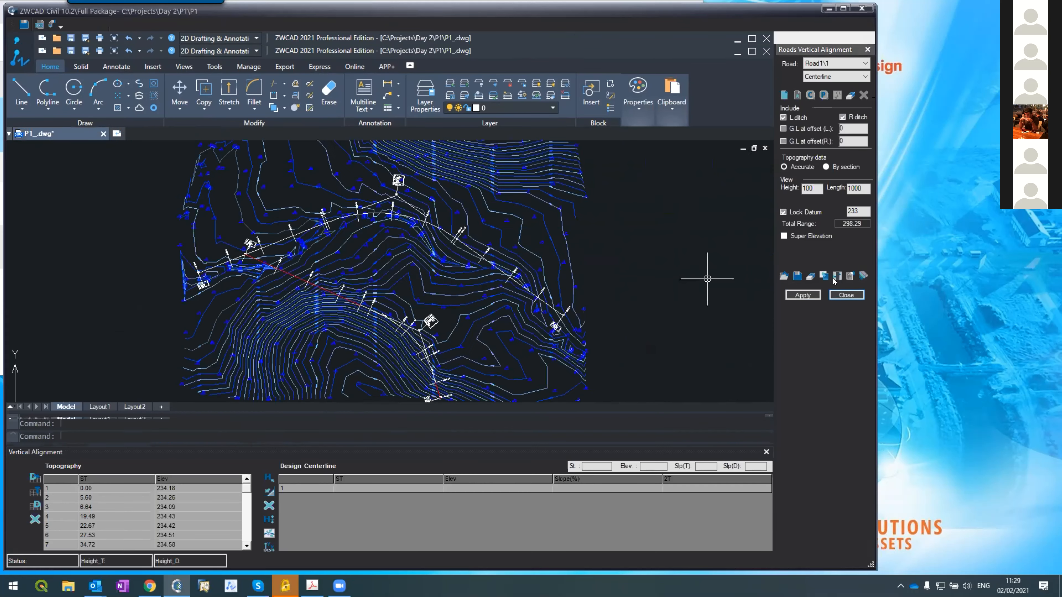
- Inspect the start of the Road1 centerline around station 0+000 in the plan drawing
{"action": "scroll", "coordinate": [155, 309], "scroll_direction": "up", "scroll_amount": 5}
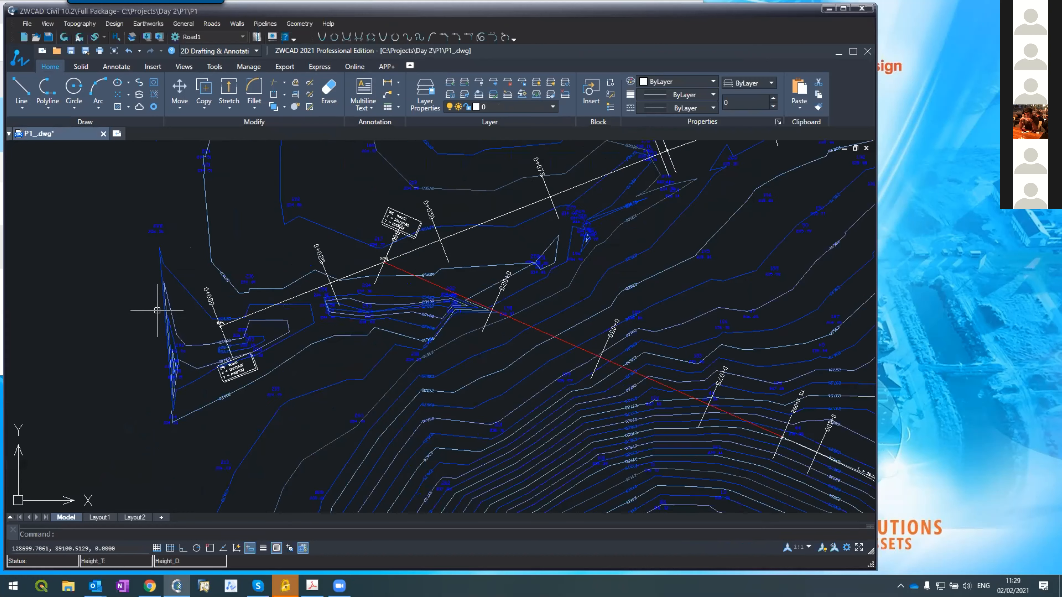
{"action": "left_click", "coordinate": [249, 319]}
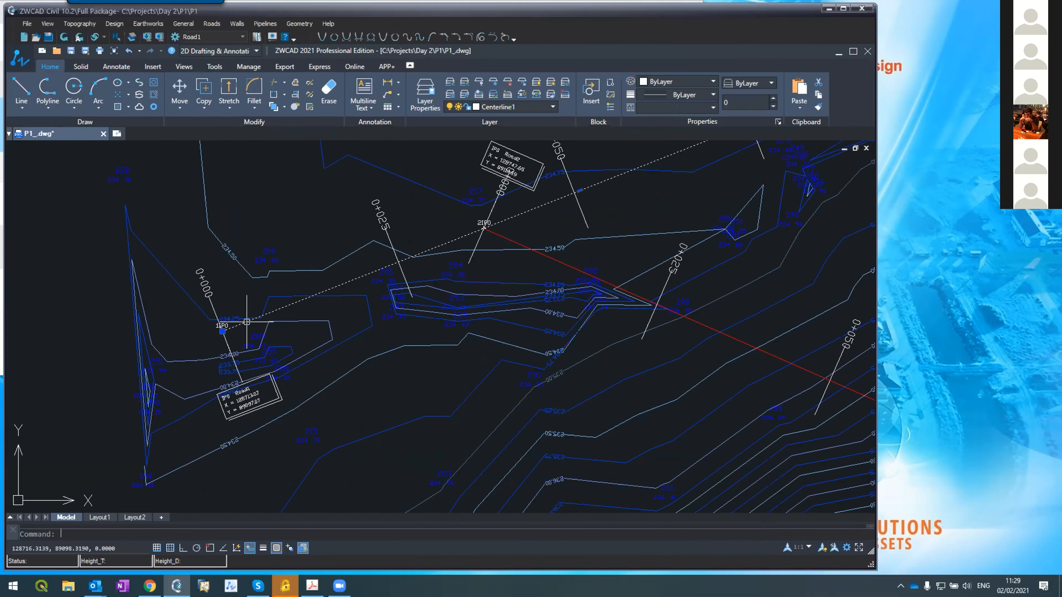
{"action": "scroll", "coordinate": [516, 289], "scroll_direction": "down", "scroll_amount": 4}
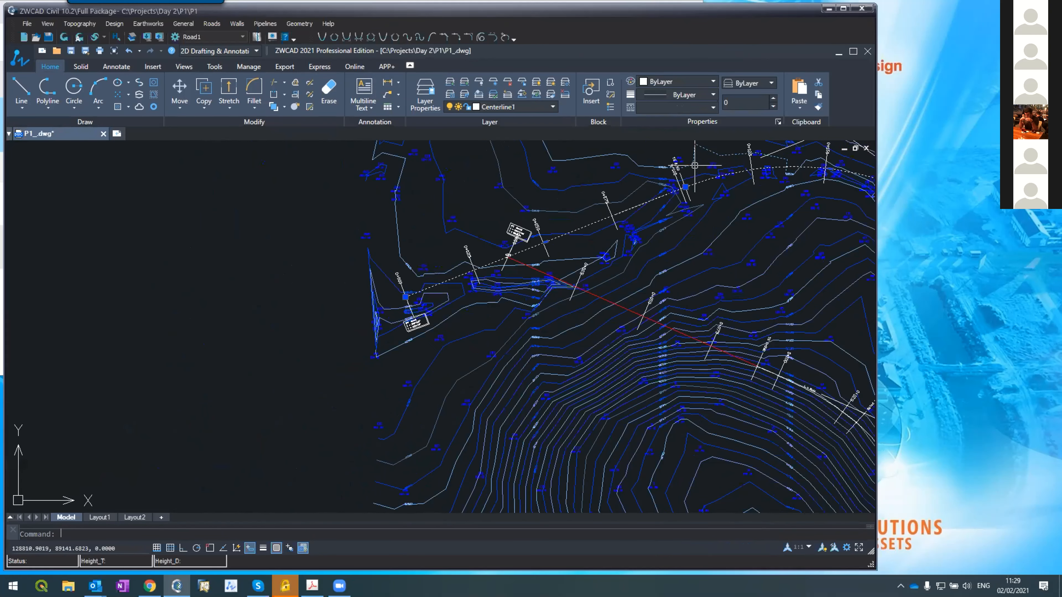
{"action": "scroll", "coordinate": [426, 271], "scroll_direction": "up", "scroll_amount": 3}
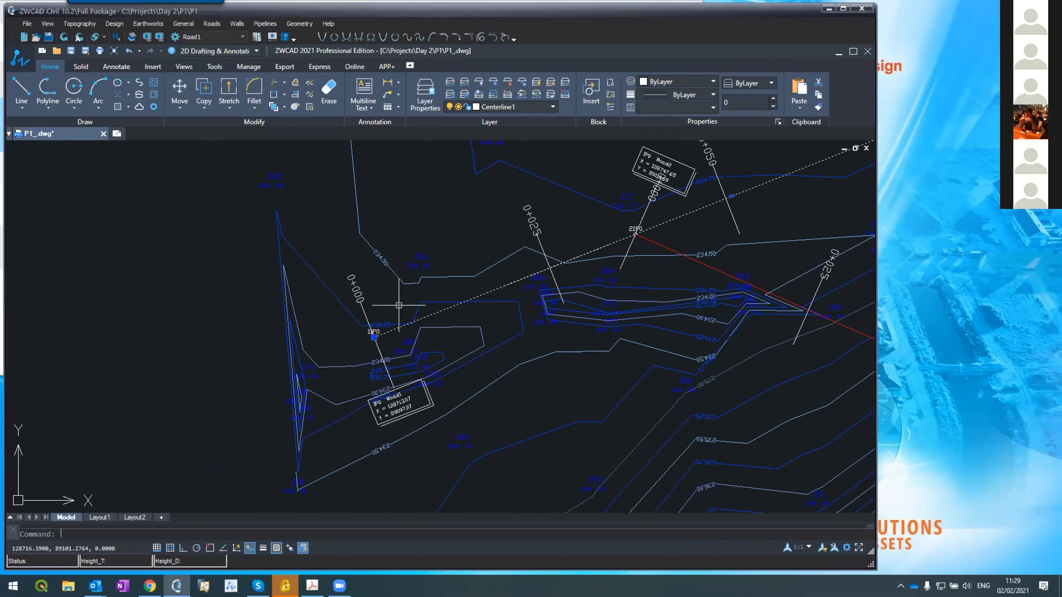
{"action": "scroll", "coordinate": [398, 307], "scroll_direction": "up", "scroll_amount": 2}
{"action": "key", "text": "Escape"}
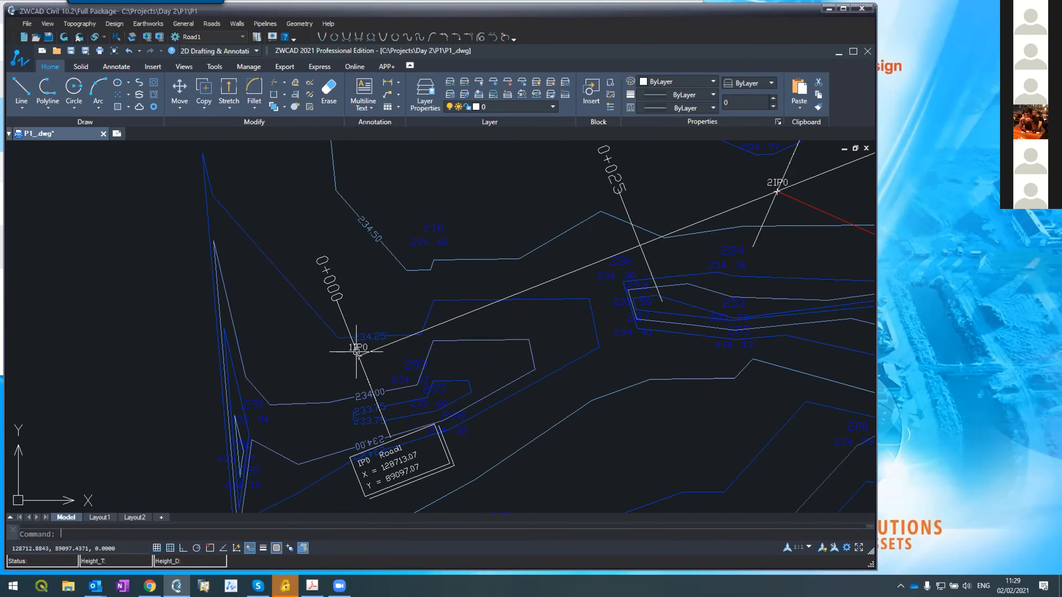
- Regenerate the topography contours with triangles shown and borders hidden, and close the topography coordinates table
{"action": "left_click", "coordinate": [73, 23]}
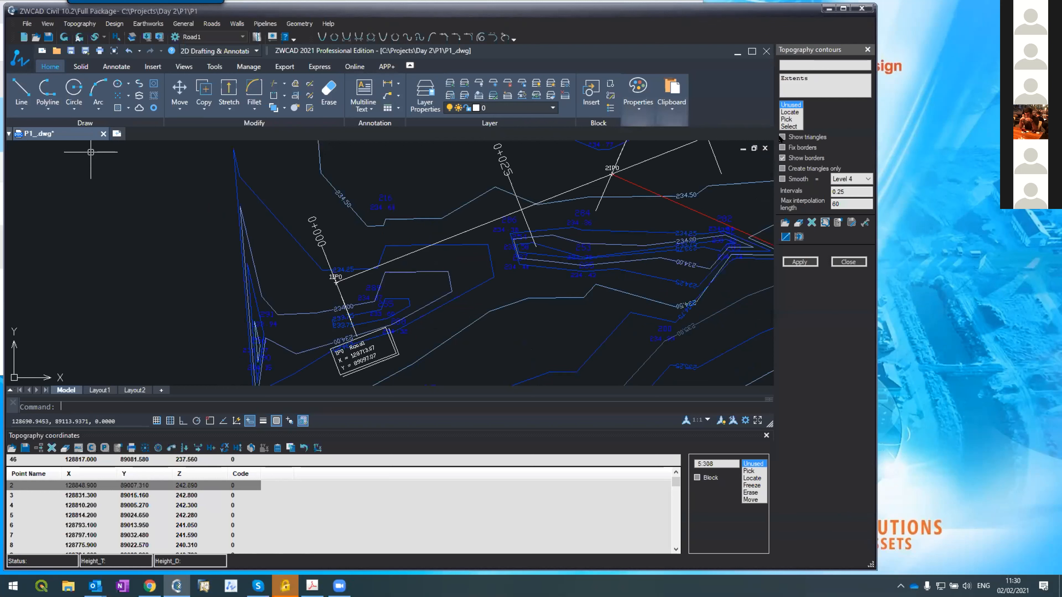
{"action": "left_click", "coordinate": [797, 261]}
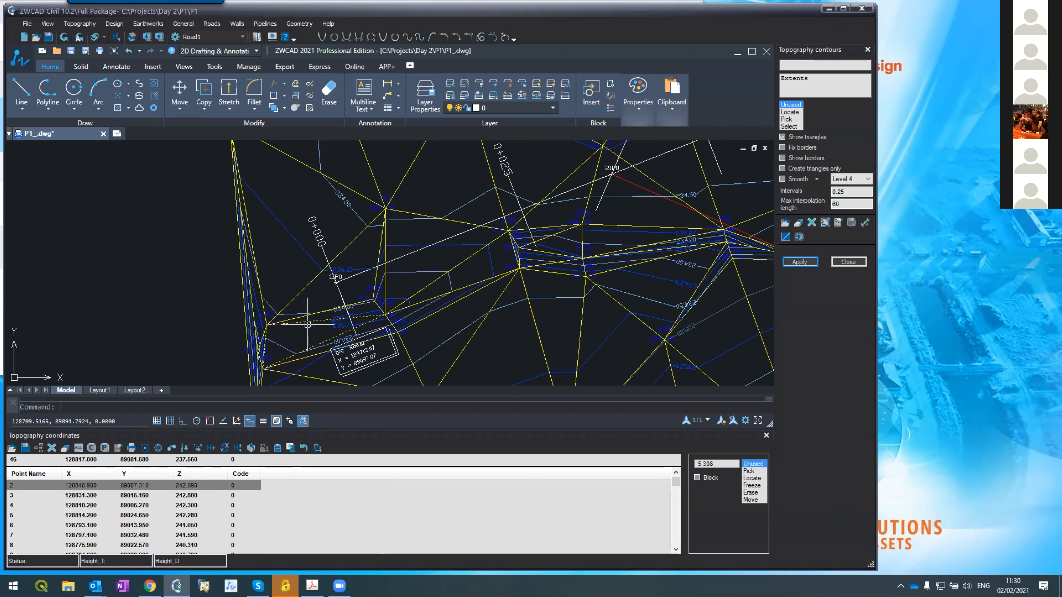
{"action": "left_click", "coordinate": [765, 431]}
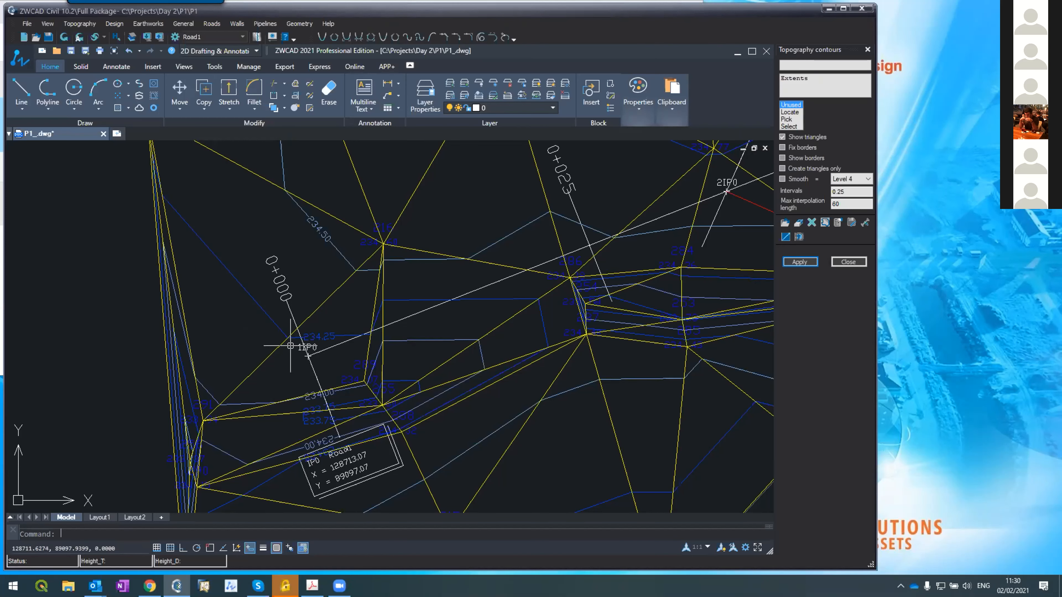
- Examine where the Road1 centerline crosses the terrain triangles between stations 0+000 and 0+025, selecting the triangle nearest the start
{"action": "scroll", "coordinate": [290, 345], "scroll_direction": "up", "scroll_amount": 1}
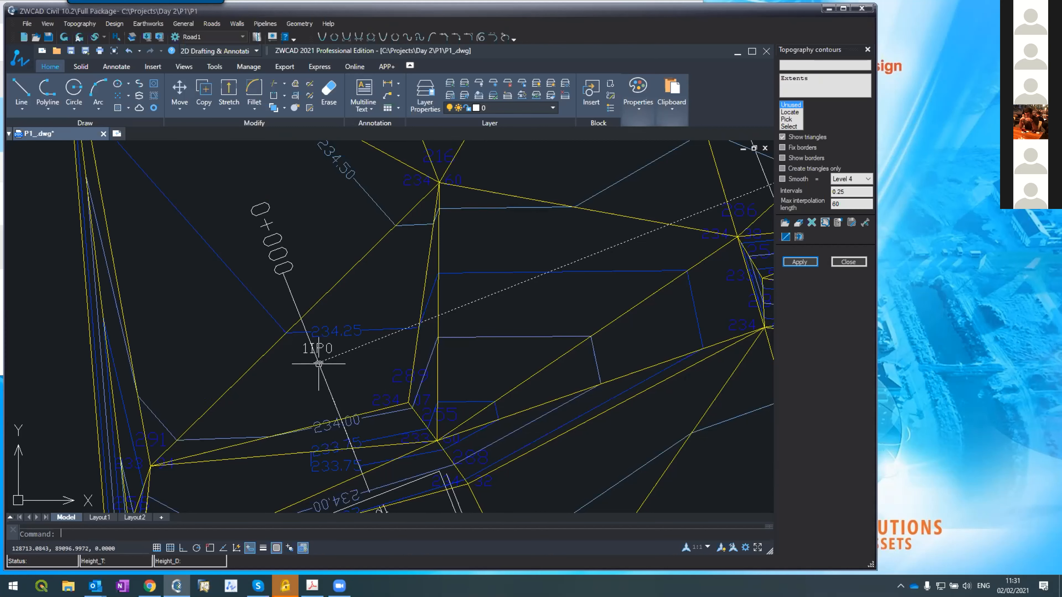
{"action": "scroll", "coordinate": [317, 363], "scroll_direction": "up", "scroll_amount": 4}
{"action": "scroll", "coordinate": [316, 361], "scroll_direction": "down", "scroll_amount": 4}
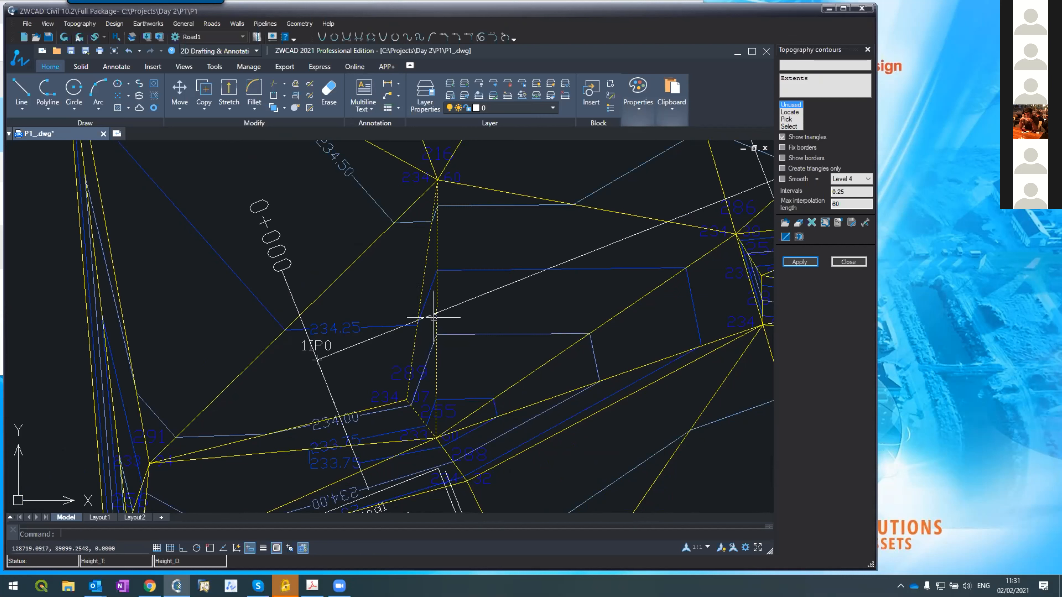
{"action": "left_click", "coordinate": [423, 269]}
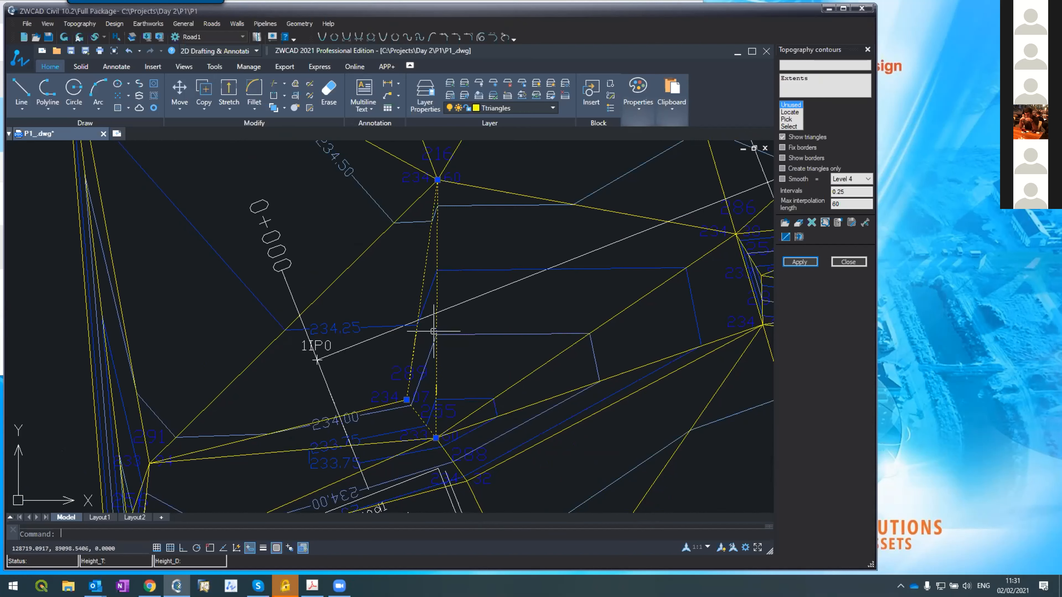
{"action": "scroll", "coordinate": [421, 312], "scroll_direction": "up", "scroll_amount": 2}
{"action": "key", "text": "Escape"}
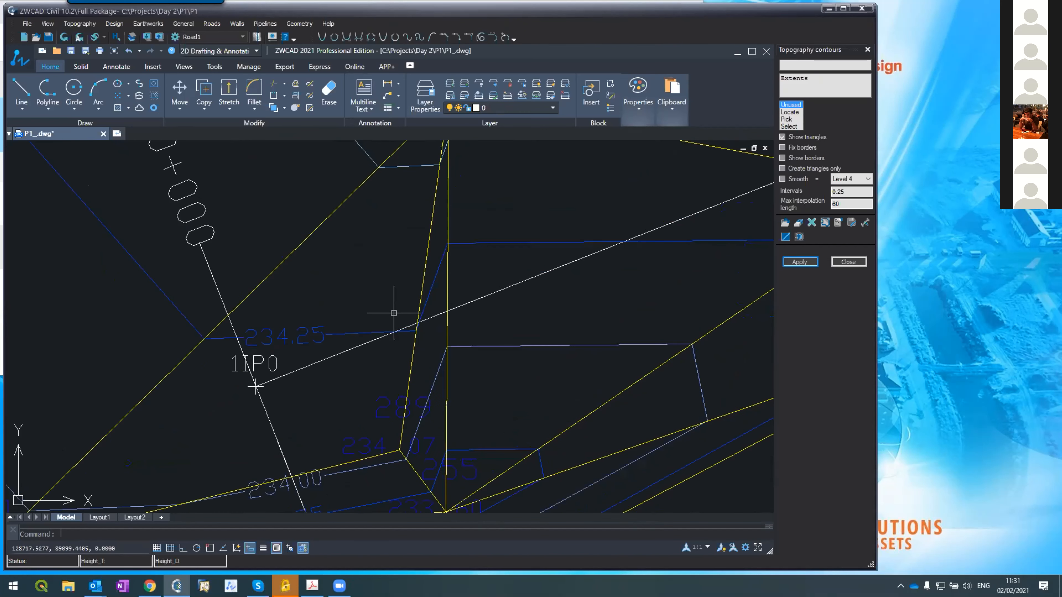
{"action": "scroll", "coordinate": [392, 336], "scroll_direction": "down", "scroll_amount": 2}
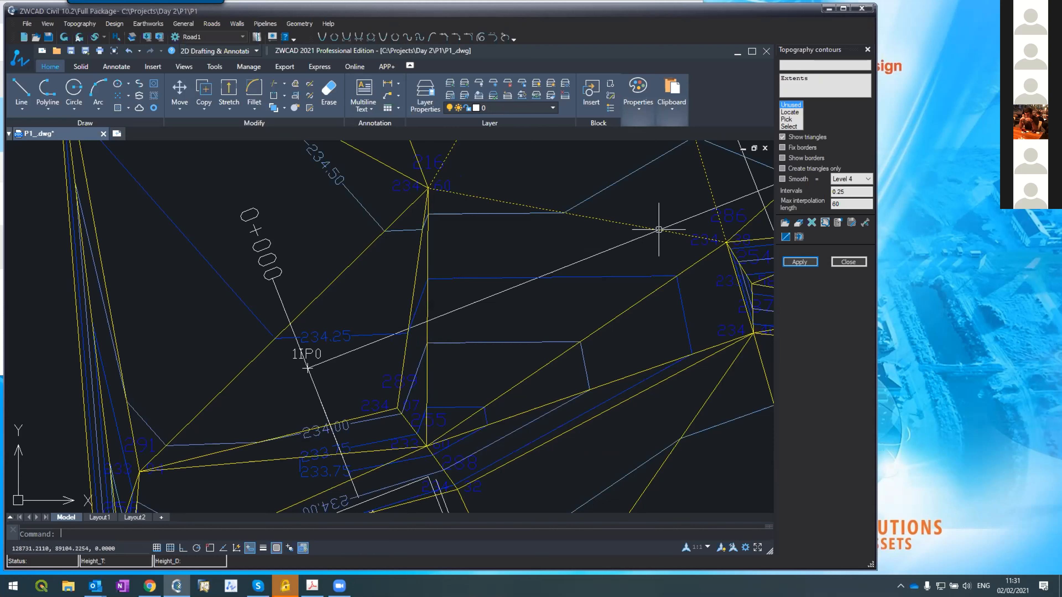
{"action": "scroll", "coordinate": [573, 246], "scroll_direction": "down", "scroll_amount": 3}
{"action": "scroll", "coordinate": [573, 246], "scroll_direction": "down", "scroll_amount": 2}
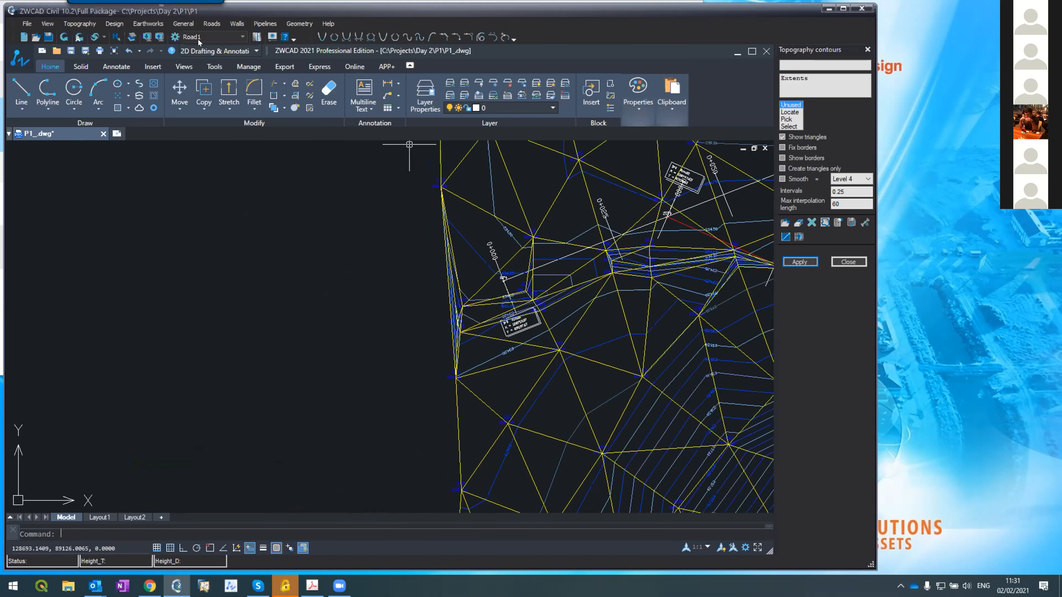
- Reopen the vertical alignment design for the Road1\1 centerline
{"action": "left_click", "coordinate": [212, 24]}
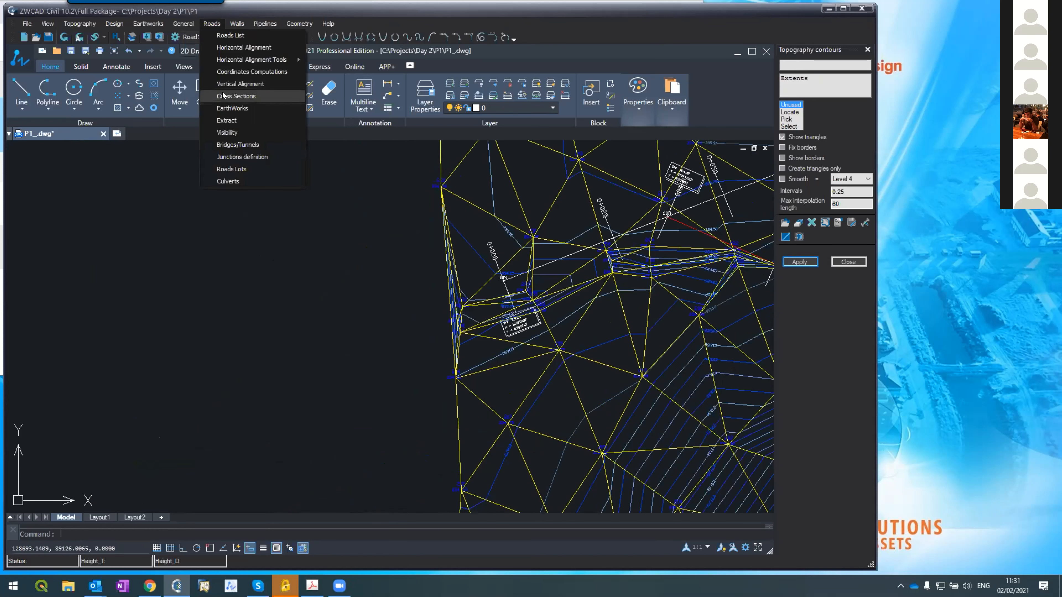
{"action": "left_click", "coordinate": [222, 84]}
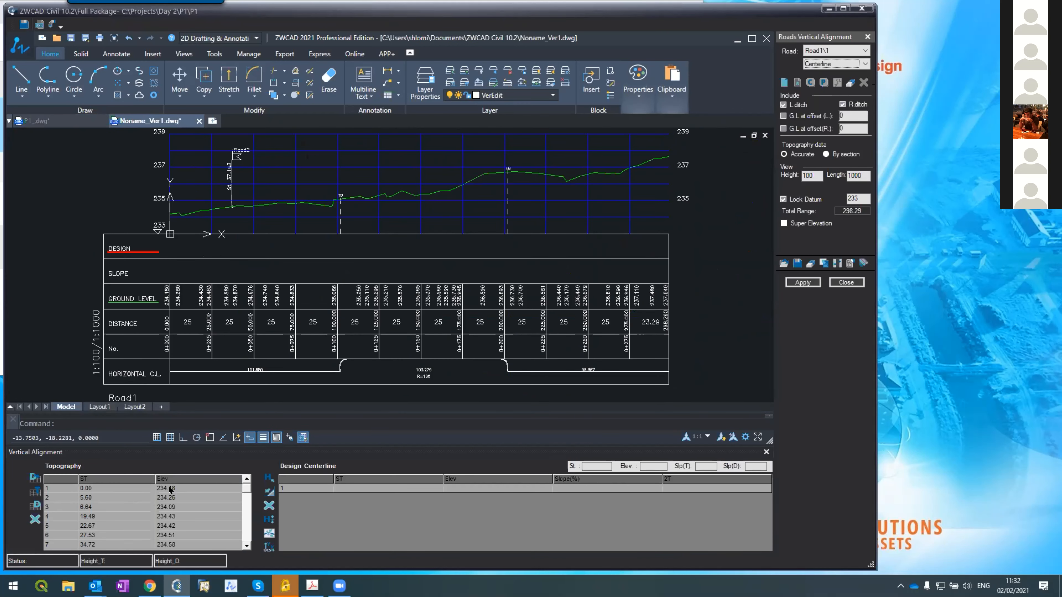
{"action": "left_click", "coordinate": [162, 450]}
- Examine the ground line's breakpoints near the start of the Road1 profile, and close the vertical alignment design
{"action": "scroll", "coordinate": [169, 216], "scroll_direction": "up", "scroll_amount": 5}
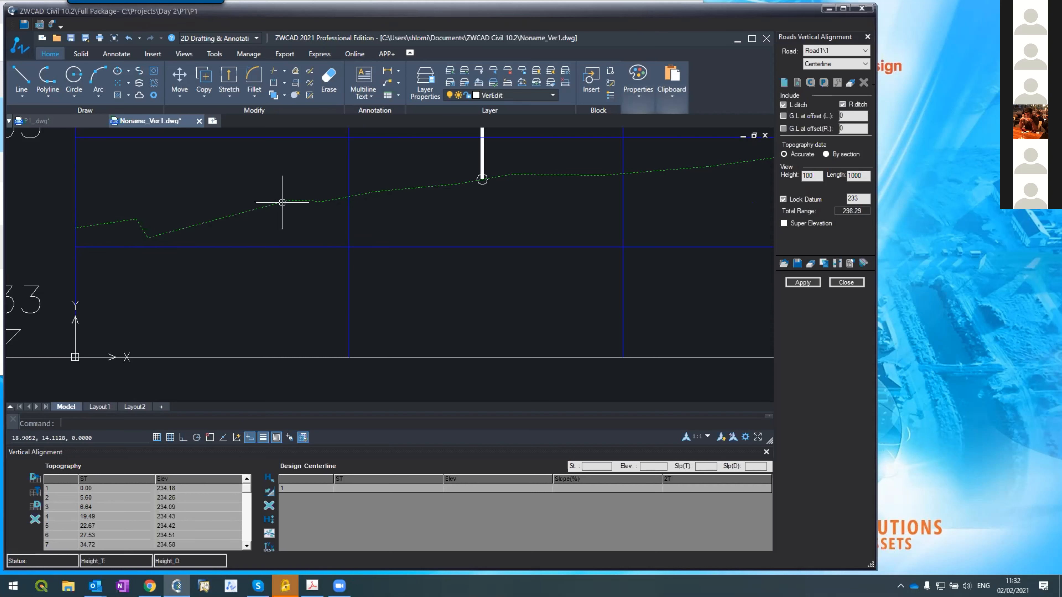
{"action": "scroll", "coordinate": [225, 336], "scroll_direction": "down", "scroll_amount": 6}
{"action": "scroll", "coordinate": [225, 337], "scroll_direction": "down", "scroll_amount": 4}
{"action": "scroll", "coordinate": [389, 299], "scroll_direction": "up", "scroll_amount": 6}
{"action": "scroll", "coordinate": [390, 290], "scroll_direction": "down", "scroll_amount": 4}
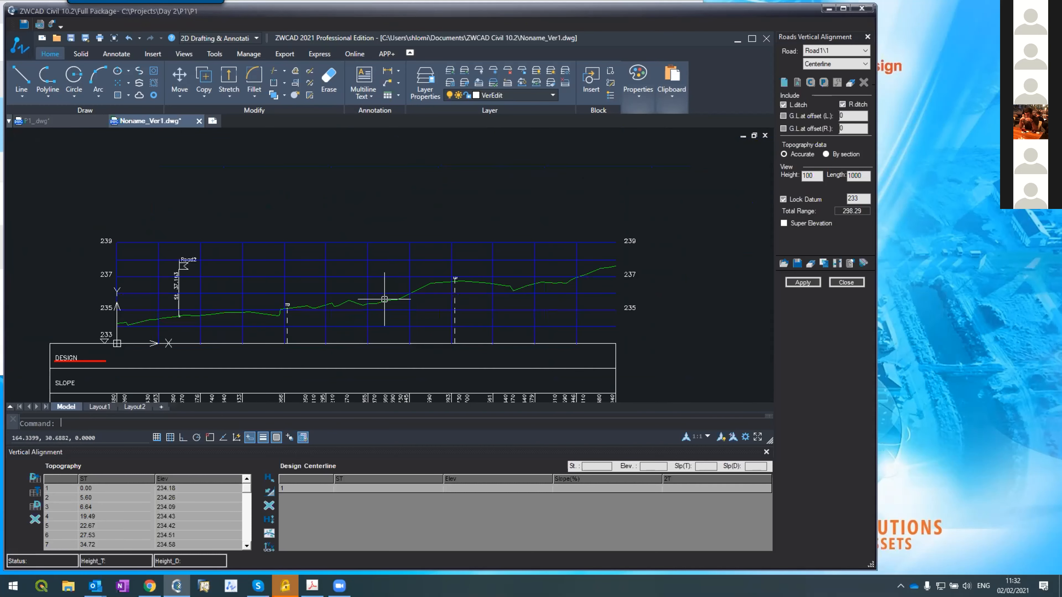
{"action": "scroll", "coordinate": [183, 362], "scroll_direction": "up", "scroll_amount": 5}
{"action": "scroll", "coordinate": [179, 356], "scroll_direction": "down", "scroll_amount": 4}
{"action": "scroll", "coordinate": [194, 351], "scroll_direction": "up", "scroll_amount": 2}
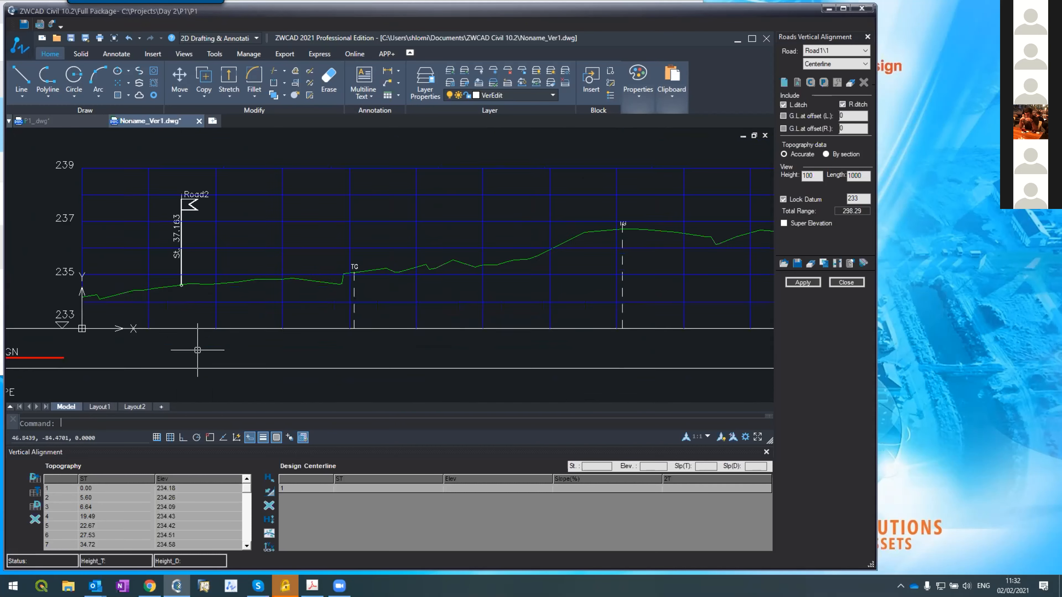
{"action": "scroll", "coordinate": [198, 350], "scroll_direction": "up", "scroll_amount": 2}
{"action": "scroll", "coordinate": [199, 349], "scroll_direction": "down", "scroll_amount": 4}
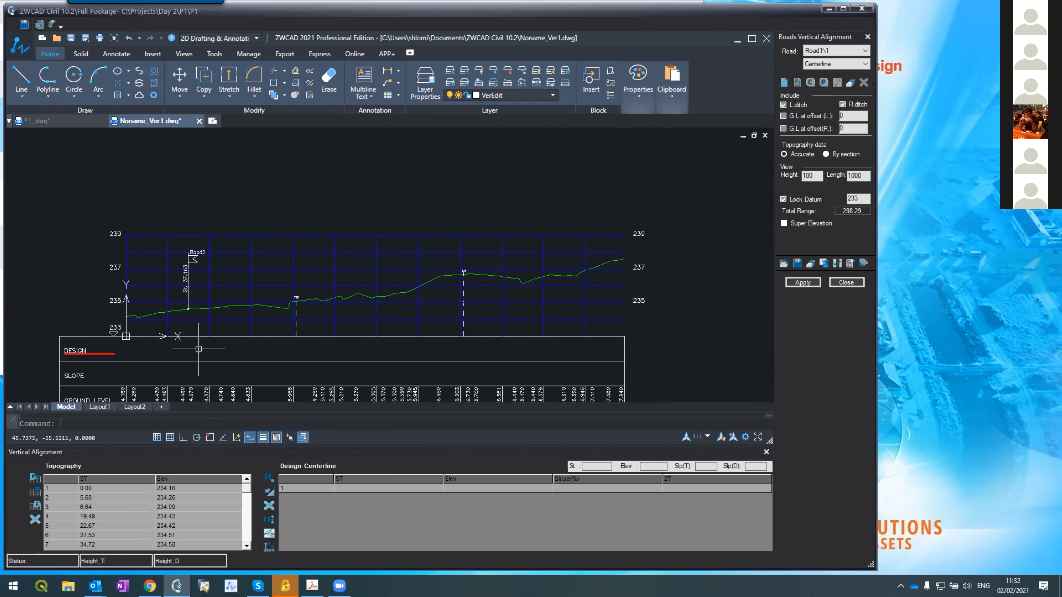
{"action": "scroll", "coordinate": [87, 326], "scroll_direction": "up", "scroll_amount": 3}
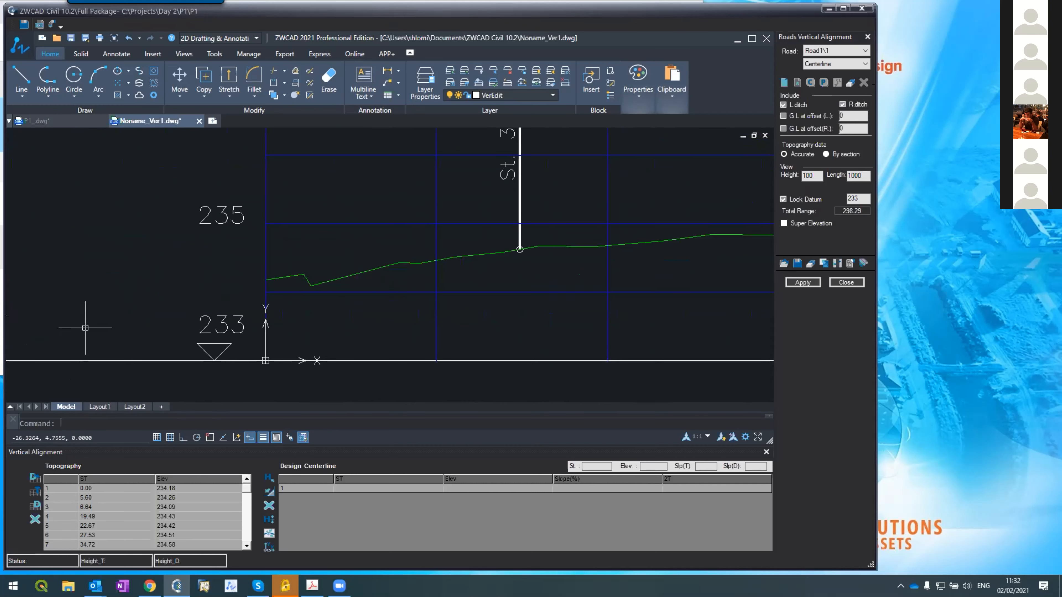
{"action": "scroll", "coordinate": [86, 329], "scroll_direction": "down", "scroll_amount": 1}
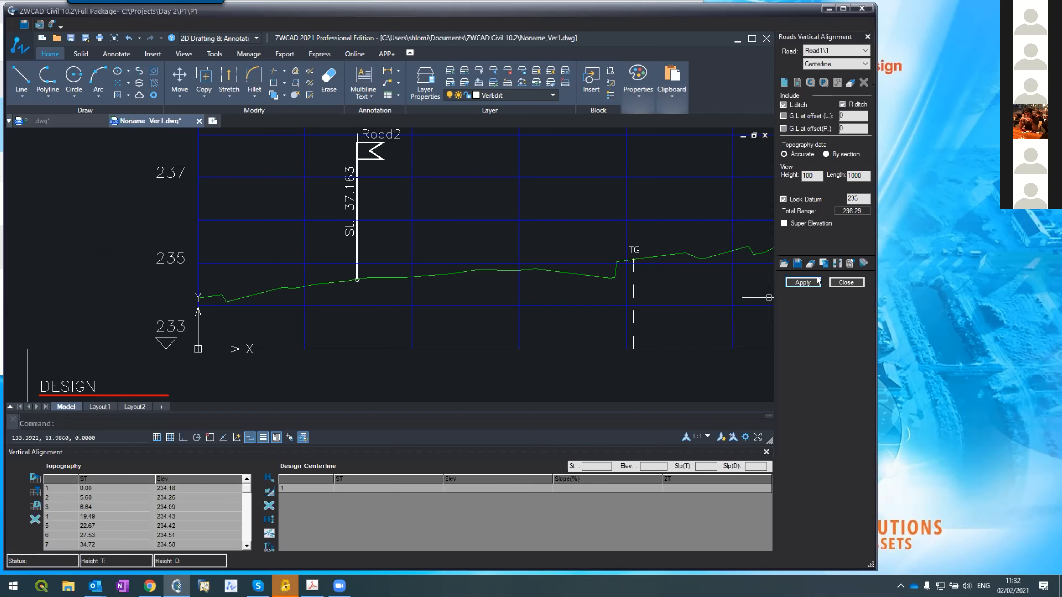
{"action": "left_click", "coordinate": [845, 282]}
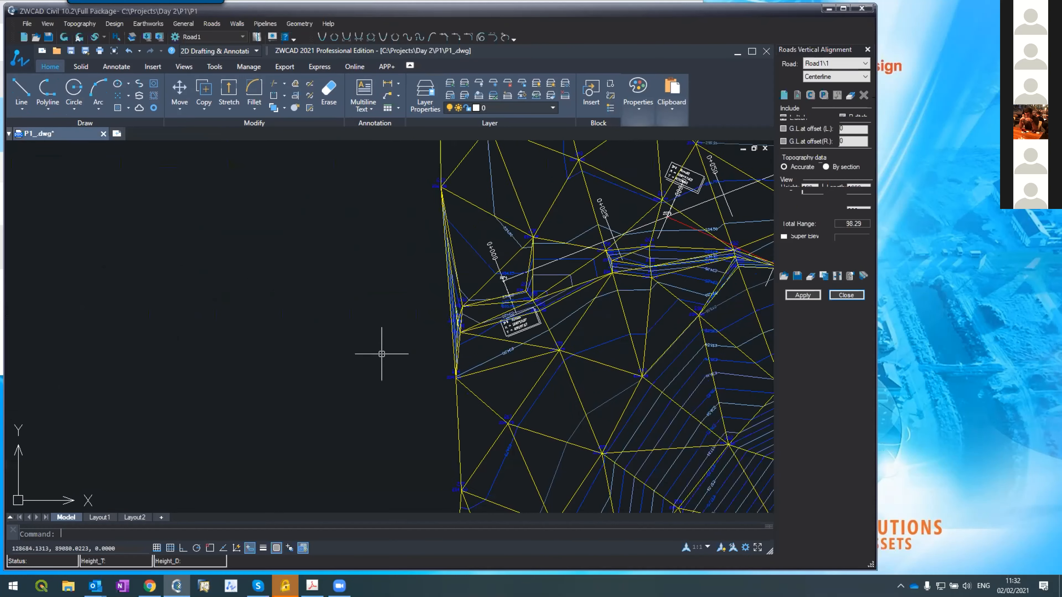
- Inspect the terrain triangles around the Road1 start point, focusing on the triangle vertex at the 234.07 survey point
{"action": "scroll", "coordinate": [547, 319], "scroll_direction": "up", "scroll_amount": 5}
{"action": "scroll", "coordinate": [450, 313], "scroll_direction": "down", "scroll_amount": 3}
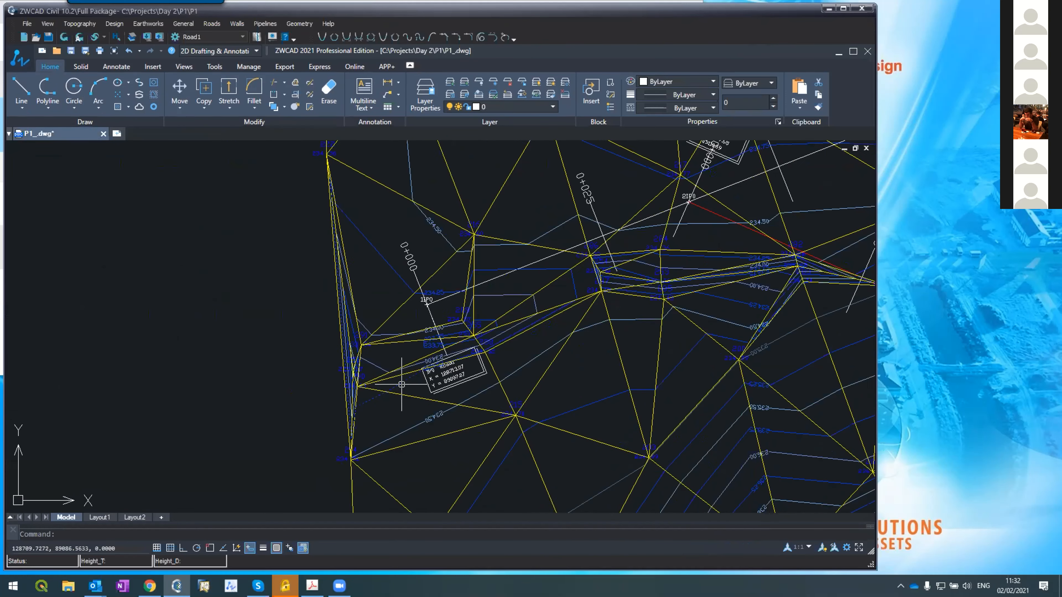
{"action": "scroll", "coordinate": [431, 344], "scroll_direction": "up", "scroll_amount": 2}
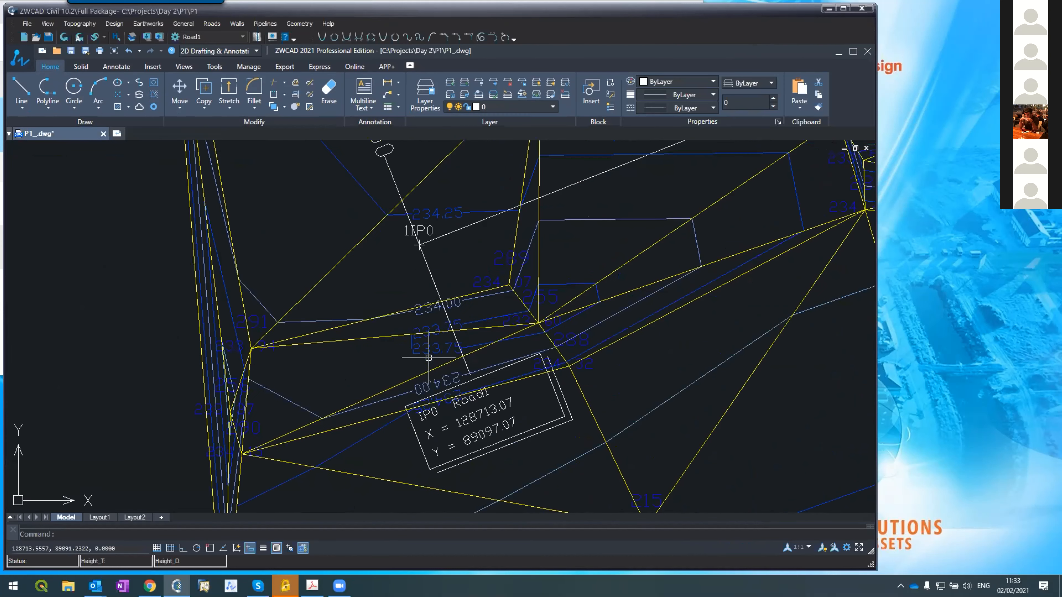
{"action": "scroll", "coordinate": [379, 439], "scroll_direction": "down", "scroll_amount": 4}
{"action": "scroll", "coordinate": [421, 357], "scroll_direction": "up", "scroll_amount": 4}
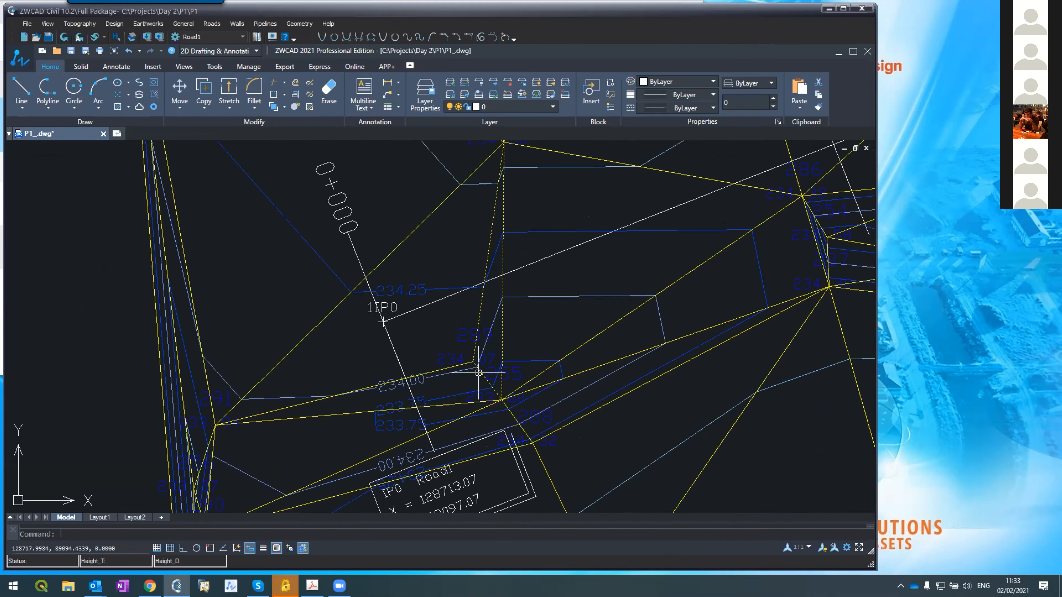
{"action": "scroll", "coordinate": [479, 372], "scroll_direction": "up", "scroll_amount": 5}
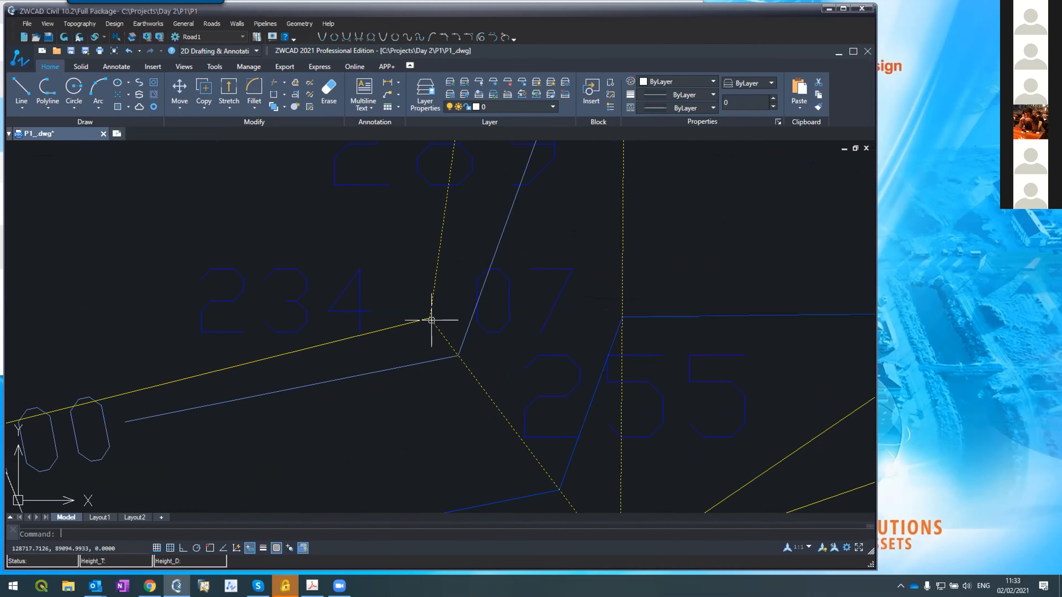
{"action": "scroll", "coordinate": [437, 360], "scroll_direction": "down", "scroll_amount": 5}
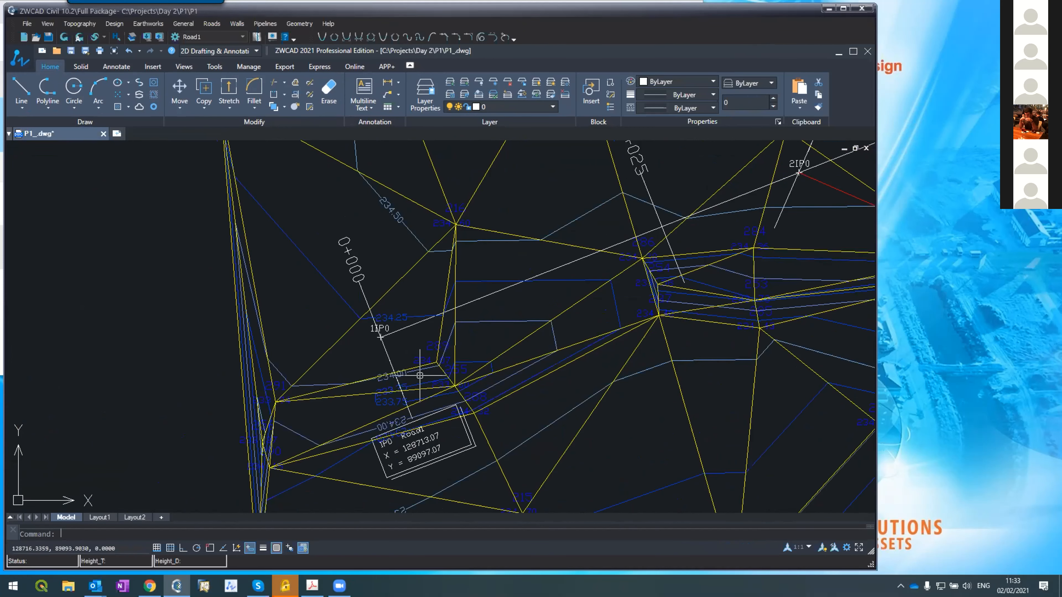
- Reopen the vertical alignment design for Road1\1 and set the topography elevation at station 5.60 to 240
{"action": "left_click", "coordinate": [212, 23]}
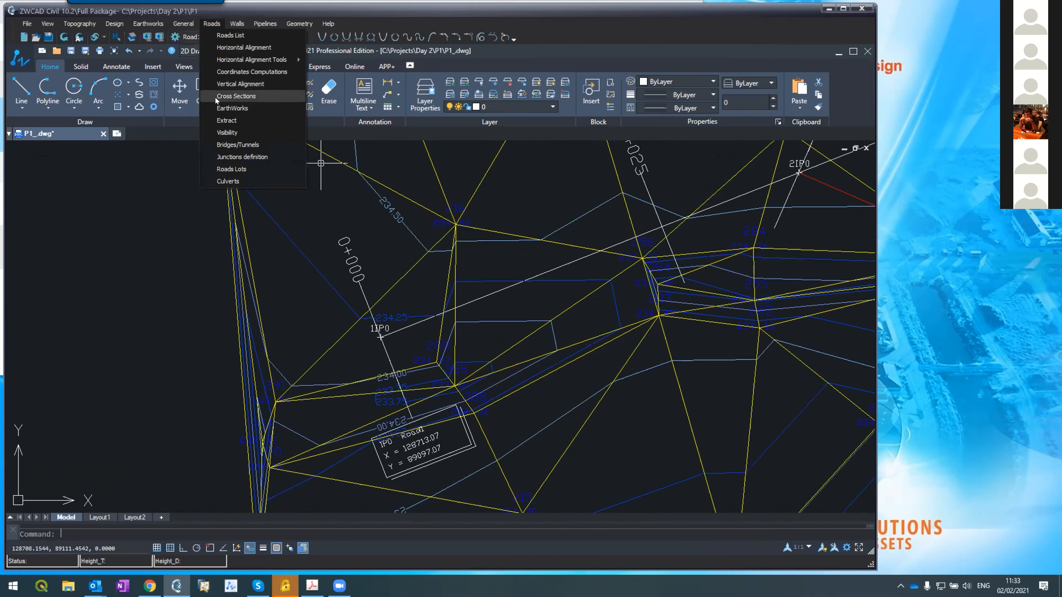
{"action": "left_click", "coordinate": [222, 86]}
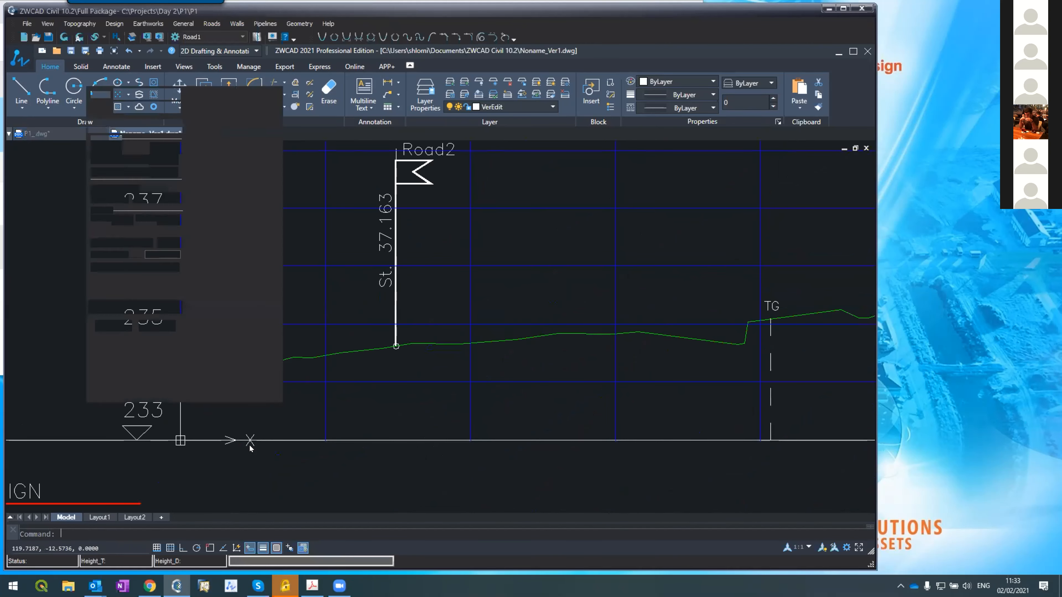
{"action": "left_click", "coordinate": [99, 497]}
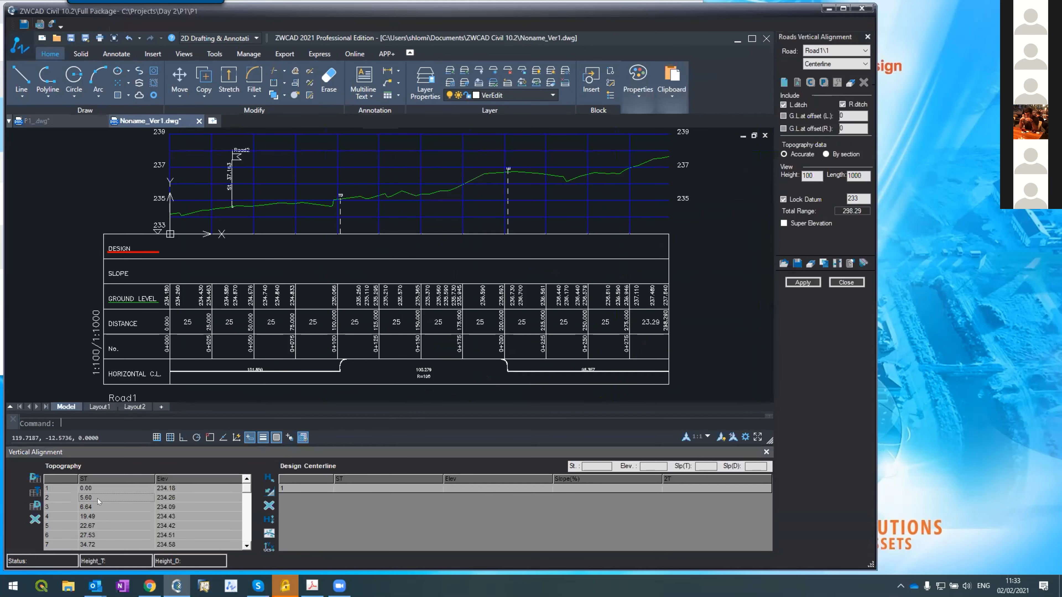
{"action": "left_click", "coordinate": [160, 497]}
{"action": "scroll", "coordinate": [171, 212], "scroll_direction": "up", "scroll_amount": 4}
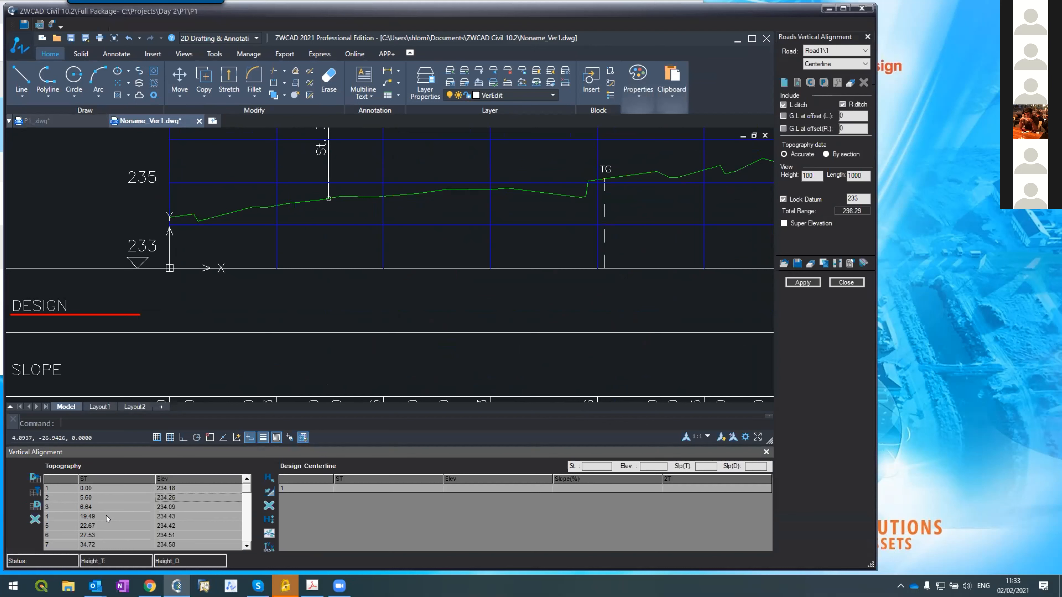
{"action": "type", "text": "240"}
- Apply the edited ground elevation only to the vertical alignment and view the regenerated Road1 profile
{"action": "left_click", "coordinate": [790, 282]}
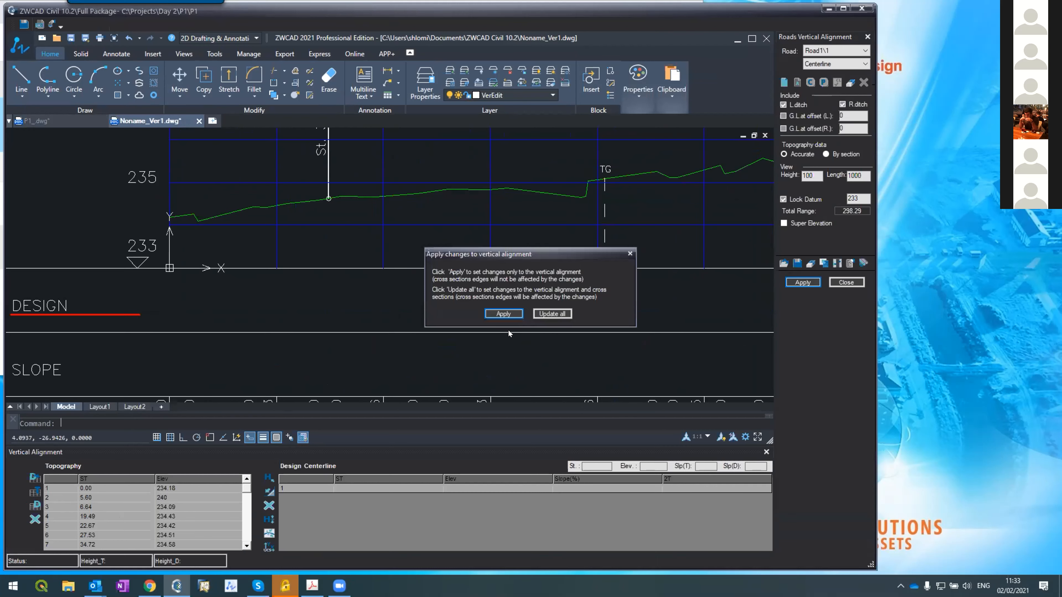
{"action": "left_click", "coordinate": [503, 313]}
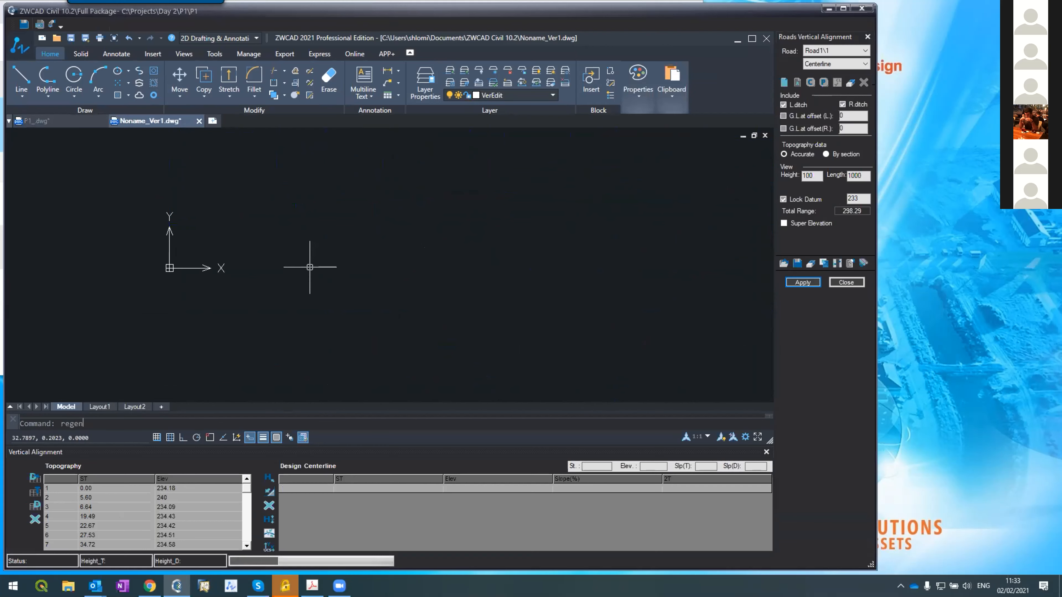
{"action": "scroll", "coordinate": [250, 277], "scroll_direction": "down", "scroll_amount": 3}
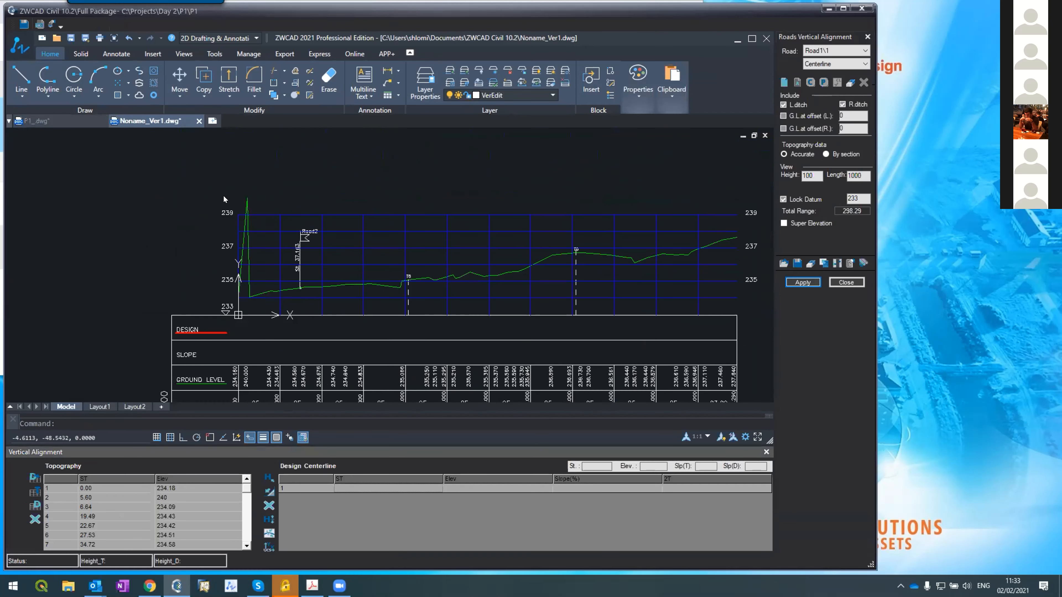
- Delete the topography point at station 5.60 and apply the change only to the vertical alignment
{"action": "scroll", "coordinate": [238, 202], "scroll_direction": "up", "scroll_amount": 5}
{"action": "scroll", "coordinate": [238, 218], "scroll_direction": "down", "scroll_amount": 5}
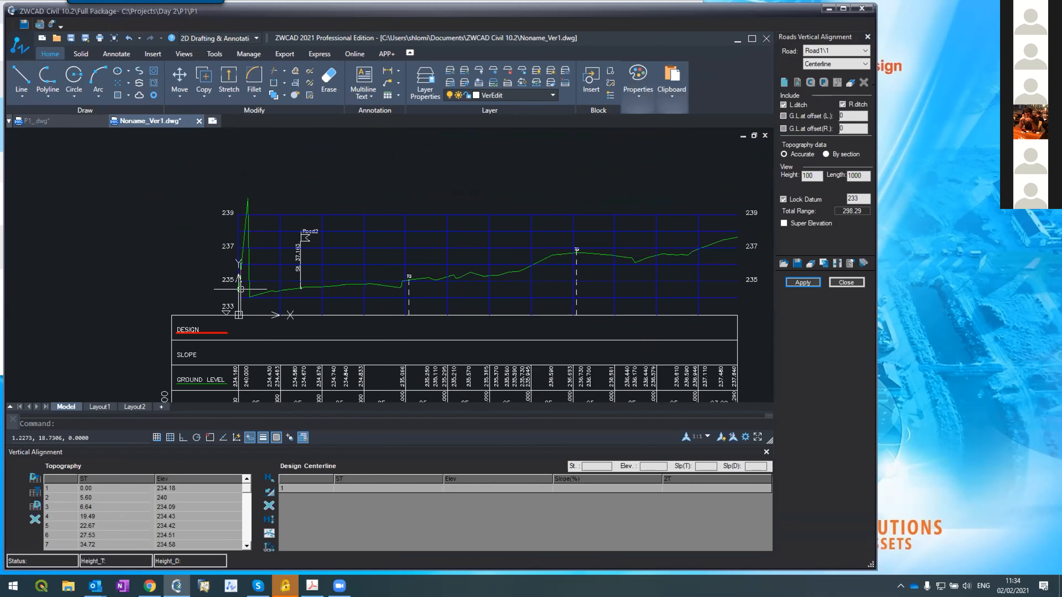
{"action": "scroll", "coordinate": [237, 305], "scroll_direction": "up", "scroll_amount": 2}
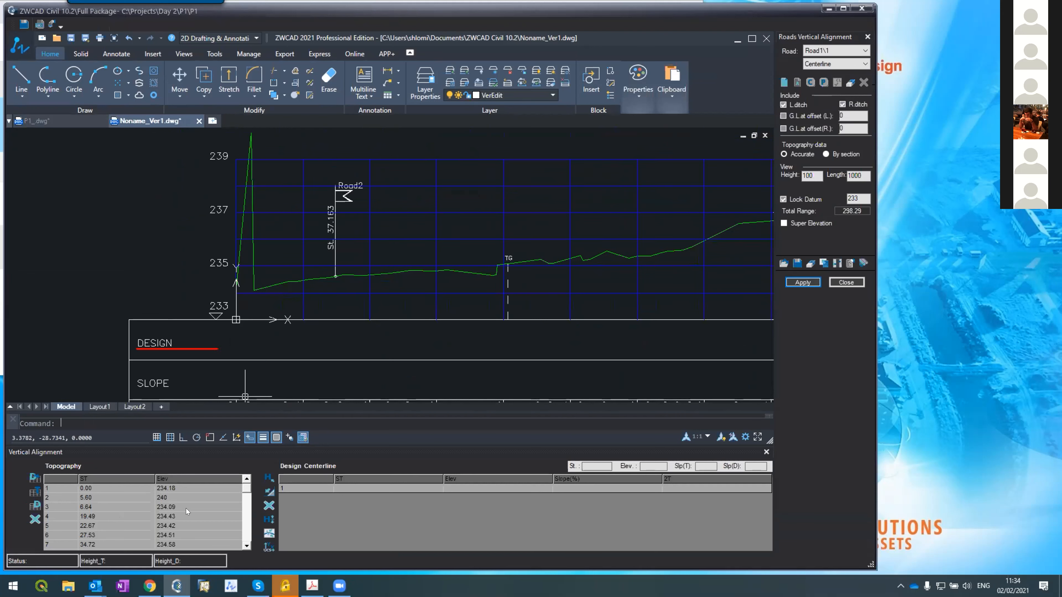
{"action": "left_click", "coordinate": [180, 496]}
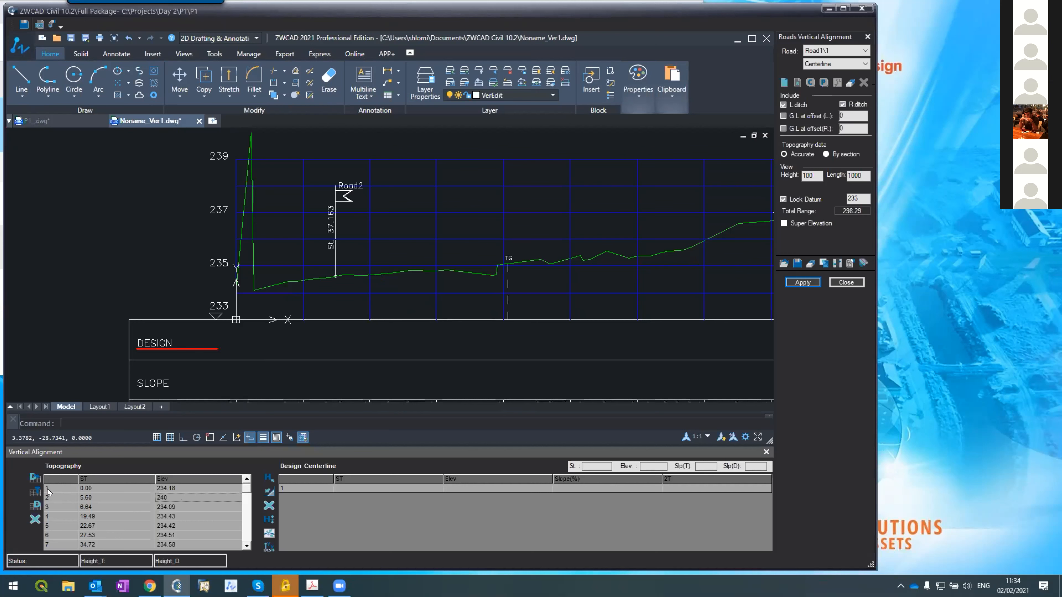
{"action": "left_click", "coordinate": [55, 498]}
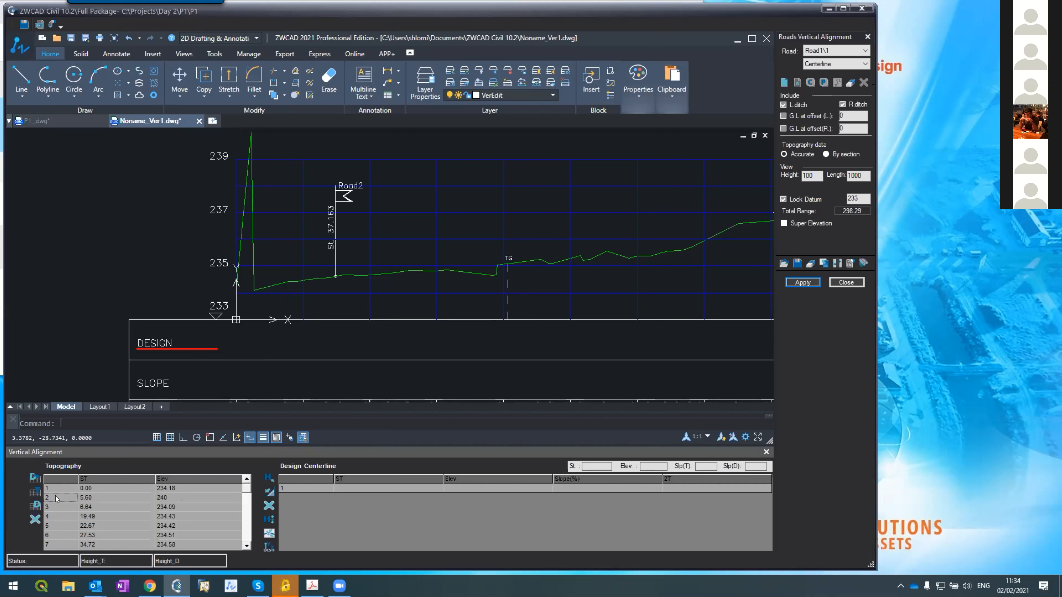
{"action": "key", "text": "Delete"}
{"action": "left_click", "coordinate": [796, 282]}
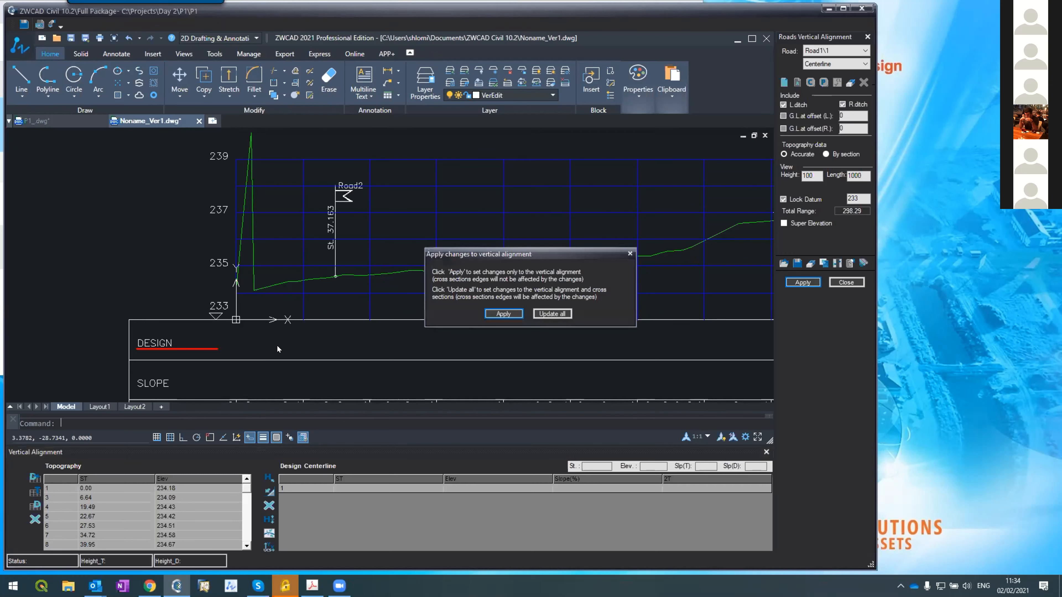
{"action": "left_click", "coordinate": [503, 314]}
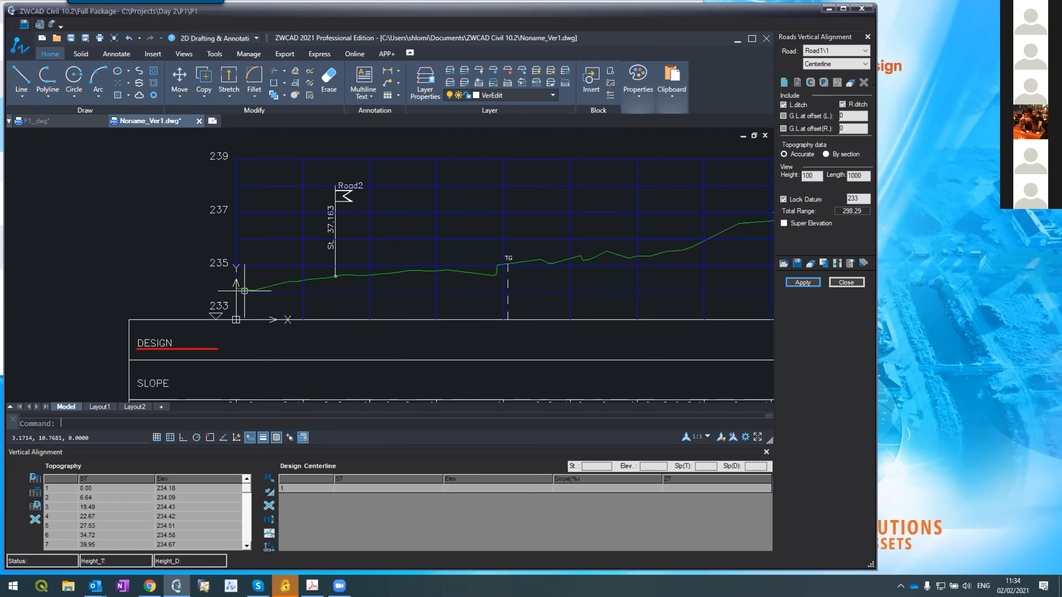
- Examine the regenerated ground line at the start of the Road1 profile
{"action": "scroll", "coordinate": [243, 291], "scroll_direction": "up", "scroll_amount": 5}
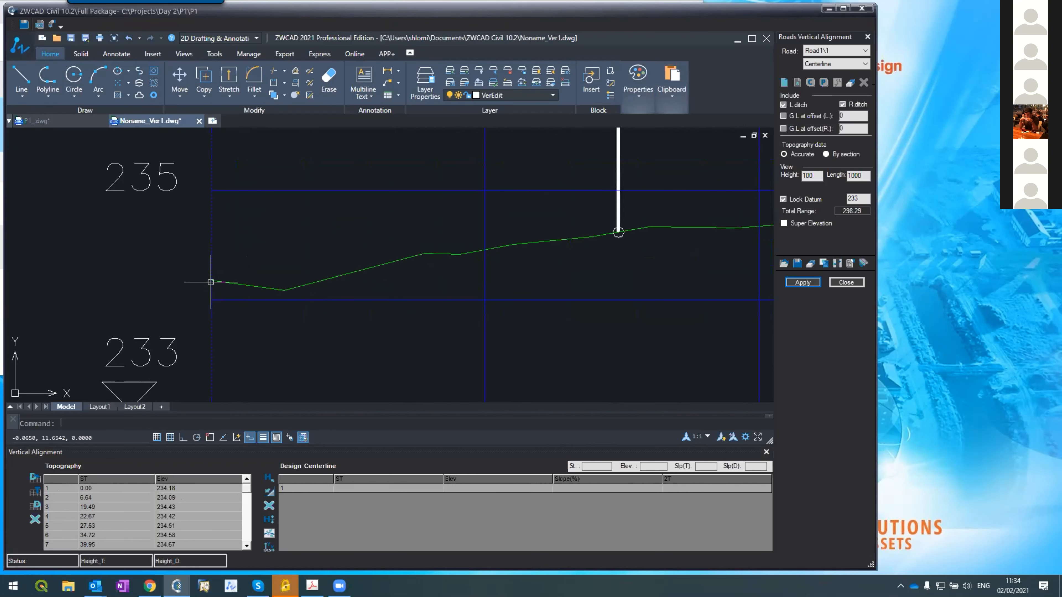
{"action": "scroll", "coordinate": [244, 289], "scroll_direction": "down", "scroll_amount": 6}
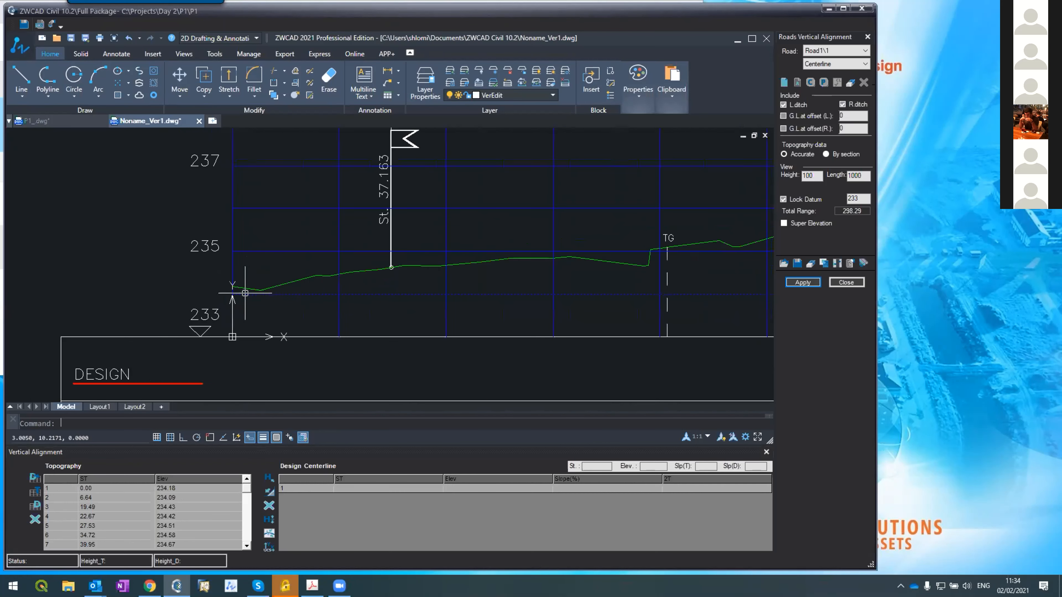
{"action": "scroll", "coordinate": [244, 297], "scroll_direction": "down", "scroll_amount": 2}
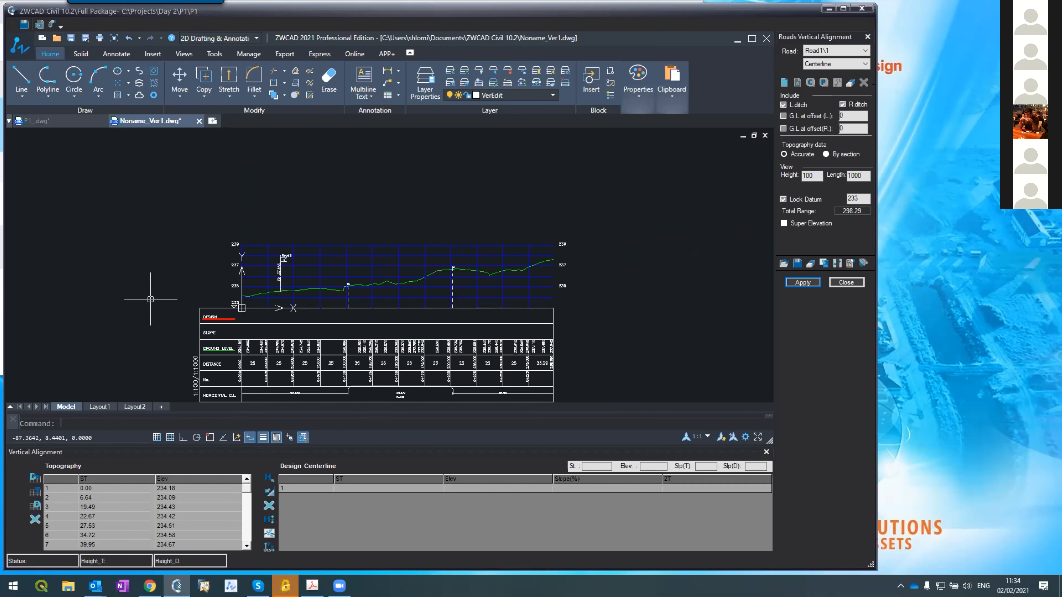
{"action": "scroll", "coordinate": [244, 294], "scroll_direction": "up", "scroll_amount": 4}
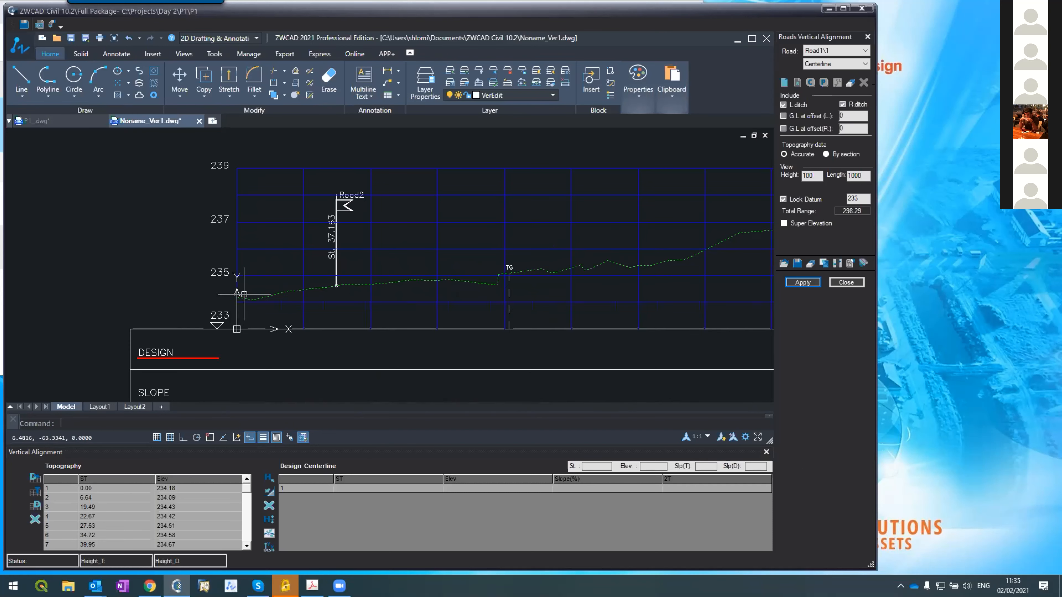
{"action": "scroll", "coordinate": [240, 295], "scroll_direction": "down", "scroll_amount": 2}
{"action": "scroll", "coordinate": [237, 298], "scroll_direction": "up", "scroll_amount": 2}
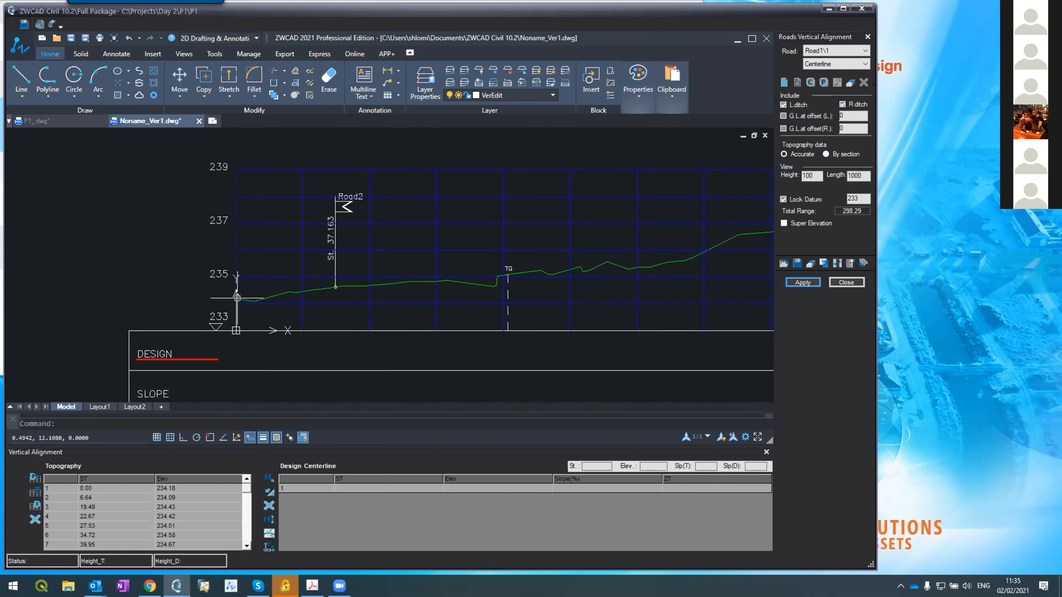
{"action": "scroll", "coordinate": [237, 298], "scroll_direction": "down", "scroll_amount": 2}
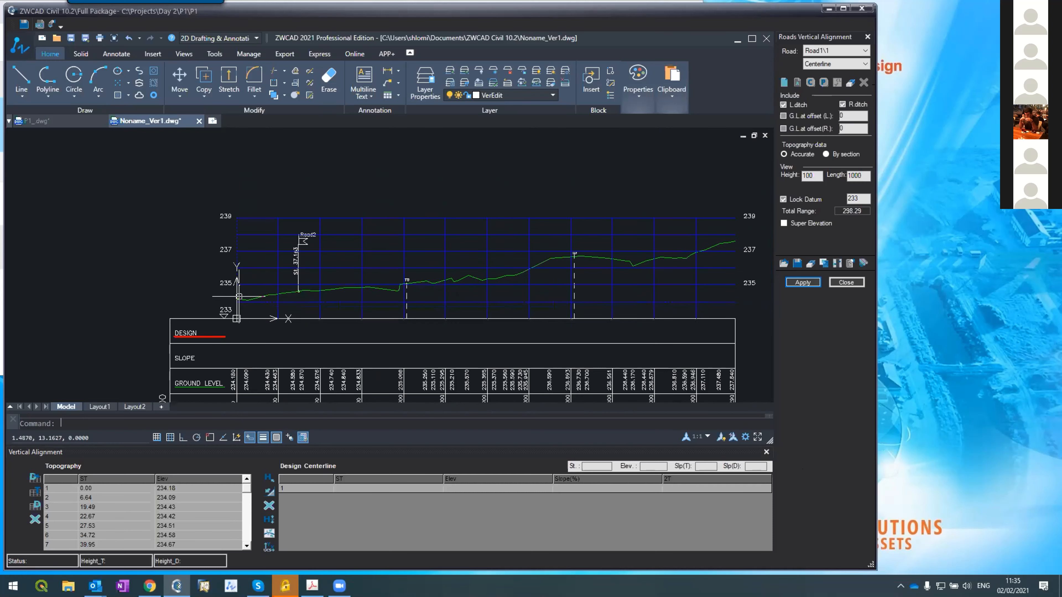
{"action": "scroll", "coordinate": [247, 302], "scroll_direction": "down", "scroll_amount": 2}
- Examine the ground level, distance, station number and horizontal centerline rows beneath the Road1 profile
{"action": "scroll", "coordinate": [267, 353], "scroll_direction": "up", "scroll_amount": 4}
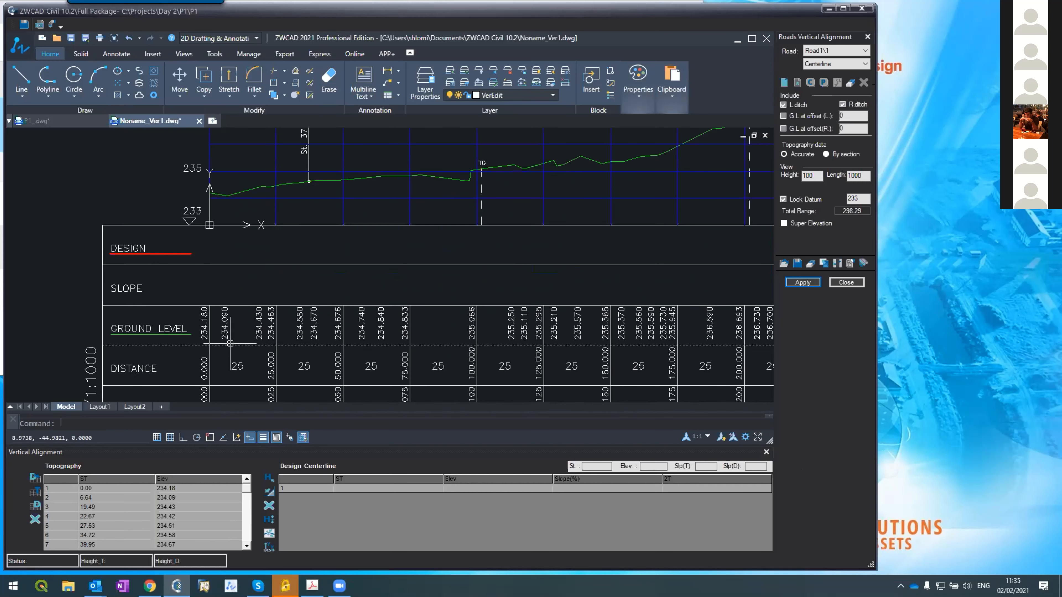
{"action": "scroll", "coordinate": [282, 328], "scroll_direction": "down", "scroll_amount": 4}
{"action": "scroll", "coordinate": [278, 335], "scroll_direction": "up", "scroll_amount": 5}
{"action": "scroll", "coordinate": [277, 333], "scroll_direction": "down", "scroll_amount": 3}
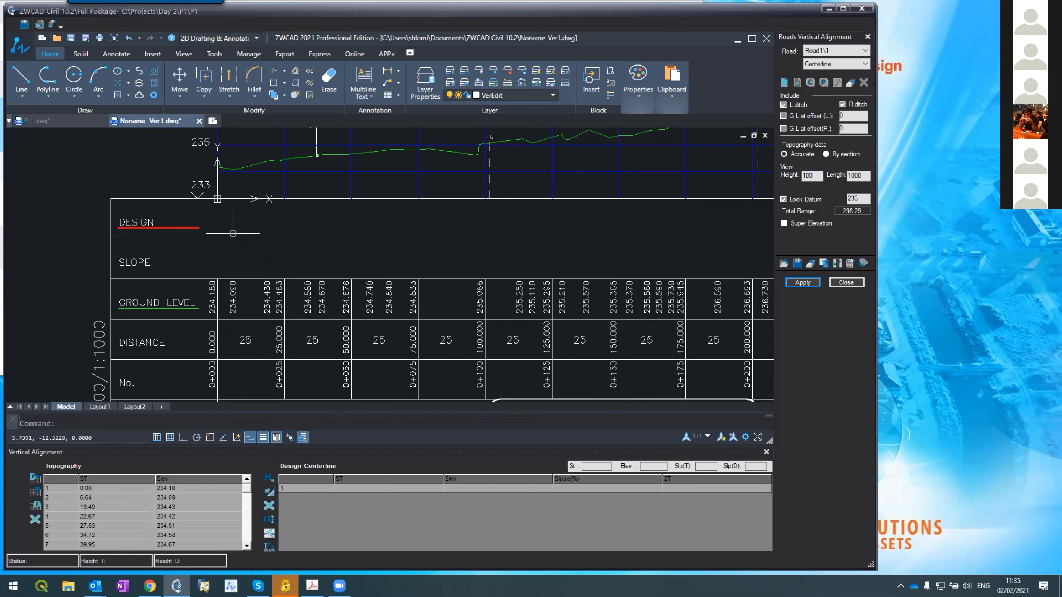
{"action": "scroll", "coordinate": [288, 251], "scroll_direction": "down", "scroll_amount": 3}
{"action": "scroll", "coordinate": [217, 327], "scroll_direction": "up", "scroll_amount": 3}
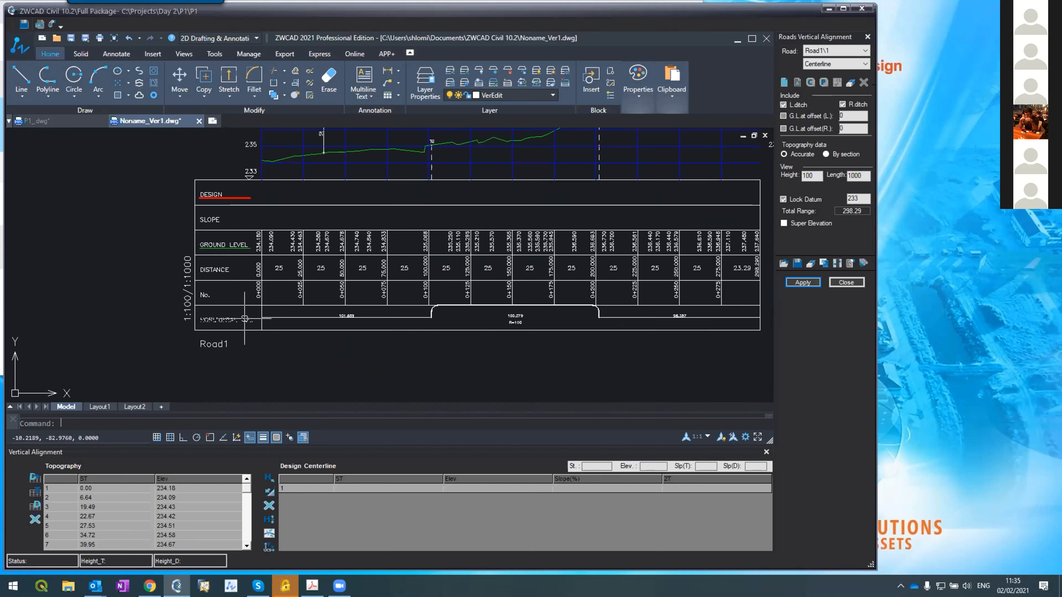
{"action": "scroll", "coordinate": [257, 320], "scroll_direction": "down", "scroll_amount": 2}
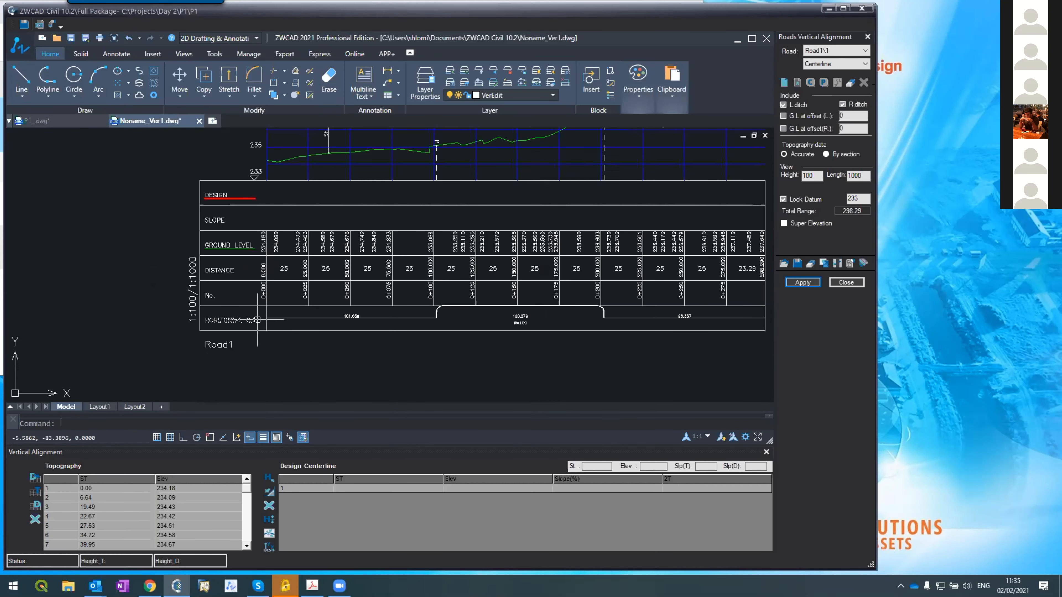
{"action": "scroll", "coordinate": [355, 308], "scroll_direction": "up", "scroll_amount": 5}
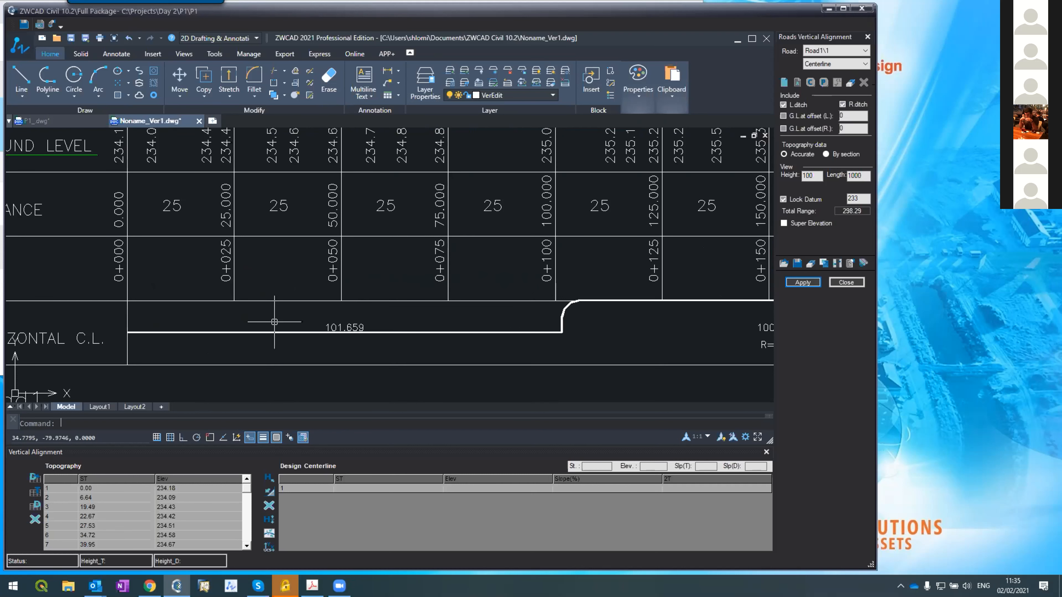
{"action": "scroll", "coordinate": [211, 340], "scroll_direction": "down", "scroll_amount": 3}
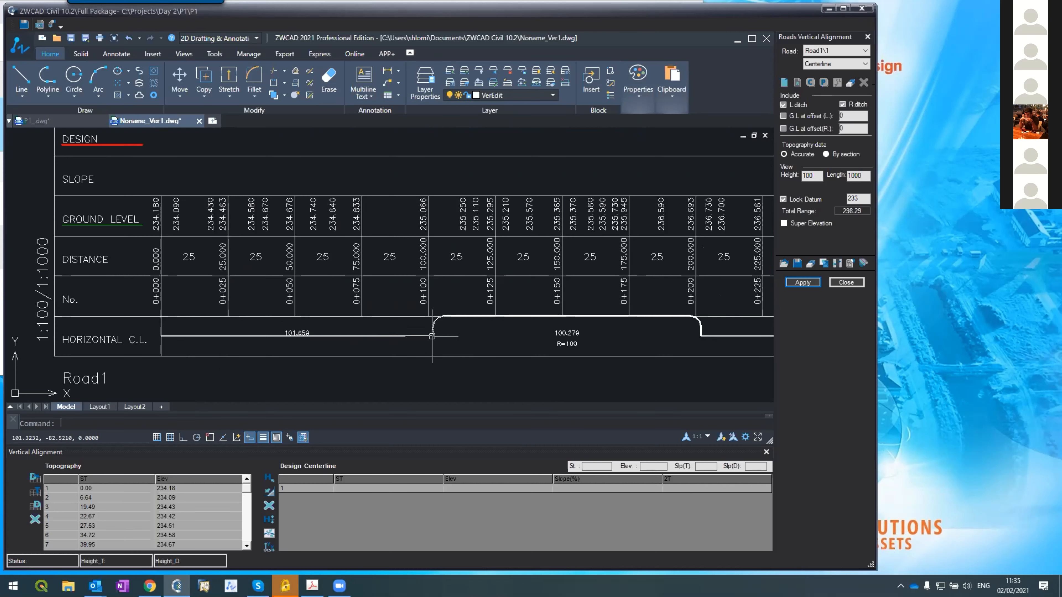
{"action": "scroll", "coordinate": [433, 344], "scroll_direction": "down", "scroll_amount": 2}
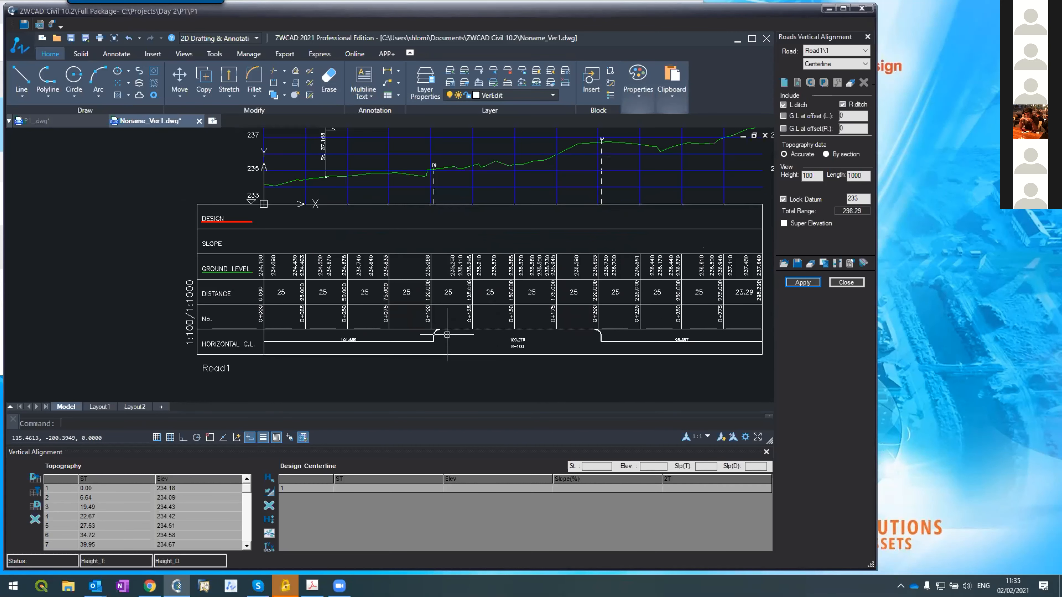
{"action": "scroll", "coordinate": [425, 135], "scroll_direction": "up", "scroll_amount": 3}
{"action": "scroll", "coordinate": [422, 237], "scroll_direction": "down", "scroll_amount": 4}
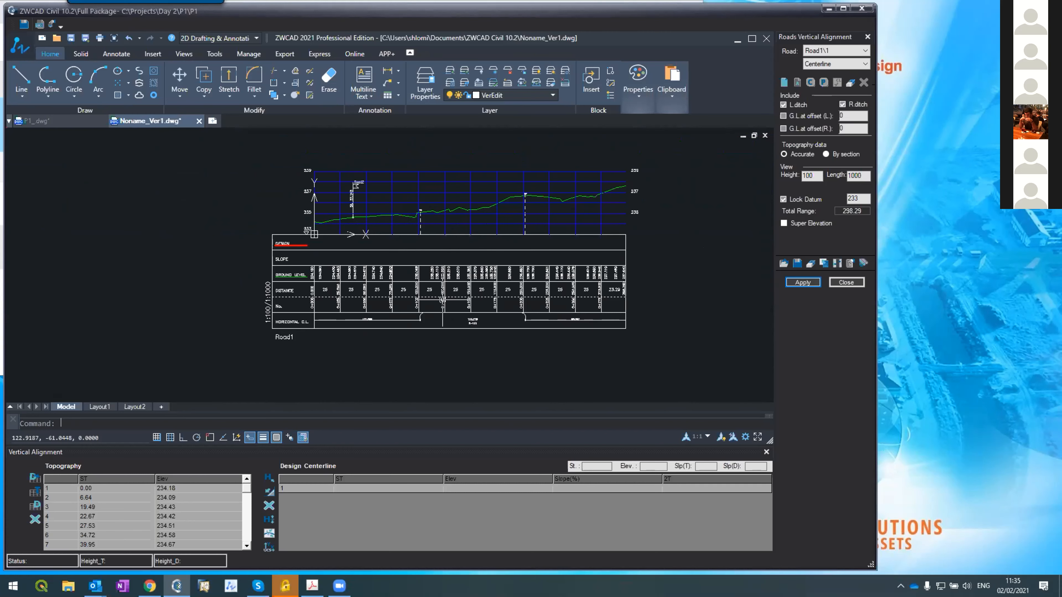
- Inspect the Road2 junction marker above the ground line on the Road1 profile
{"action": "scroll", "coordinate": [462, 320], "scroll_direction": "up", "scroll_amount": 3}
{"action": "scroll", "coordinate": [519, 296], "scroll_direction": "down", "scroll_amount": 3}
{"action": "scroll", "coordinate": [375, 211], "scroll_direction": "up", "scroll_amount": 4}
{"action": "scroll", "coordinate": [375, 212], "scroll_direction": "down", "scroll_amount": 3}
{"action": "scroll", "coordinate": [367, 236], "scroll_direction": "up", "scroll_amount": 3}
{"action": "scroll", "coordinate": [372, 230], "scroll_direction": "down", "scroll_amount": 4}
{"action": "scroll", "coordinate": [371, 171], "scroll_direction": "up", "scroll_amount": 4}
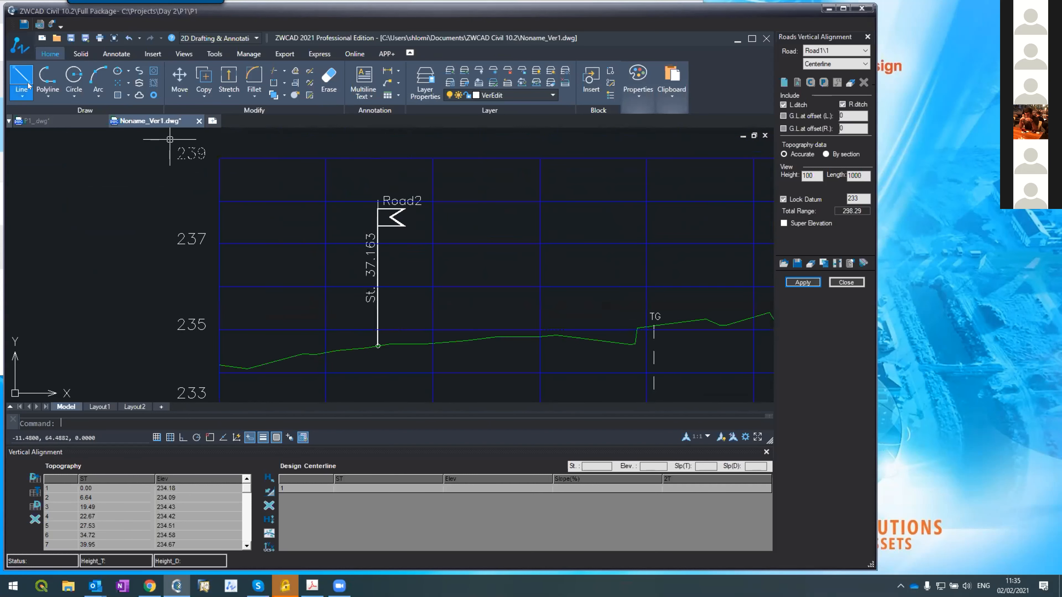
- Switch to the P1_ plan drawing and freeze the terrain triangles layer to clear the view of the road junction
{"action": "left_click", "coordinate": [40, 121]}
{"action": "scroll", "coordinate": [371, 312], "scroll_direction": "down", "scroll_amount": 3}
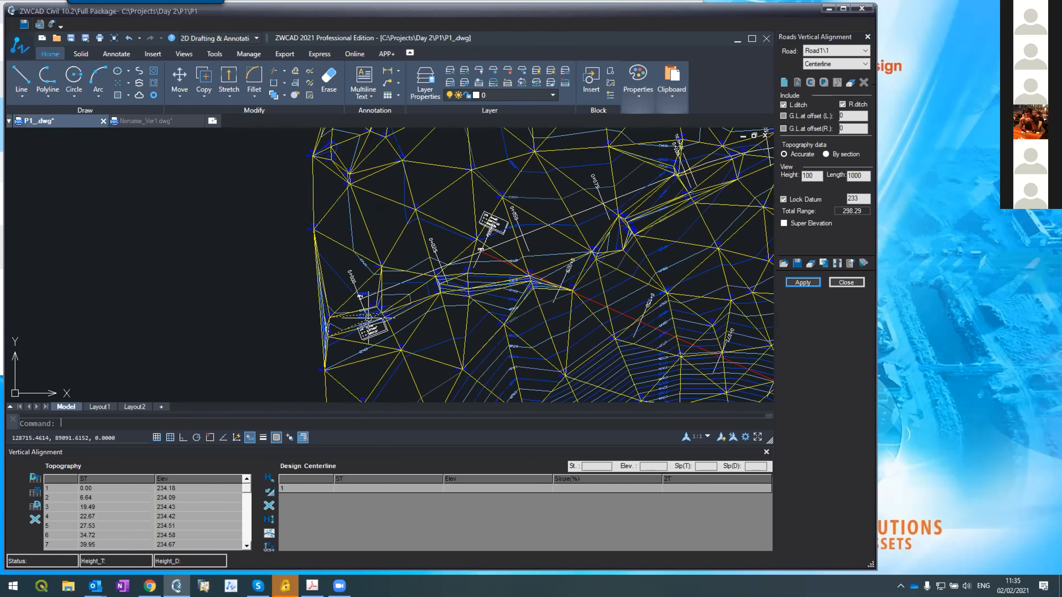
{"action": "scroll", "coordinate": [472, 251], "scroll_direction": "up", "scroll_amount": 5}
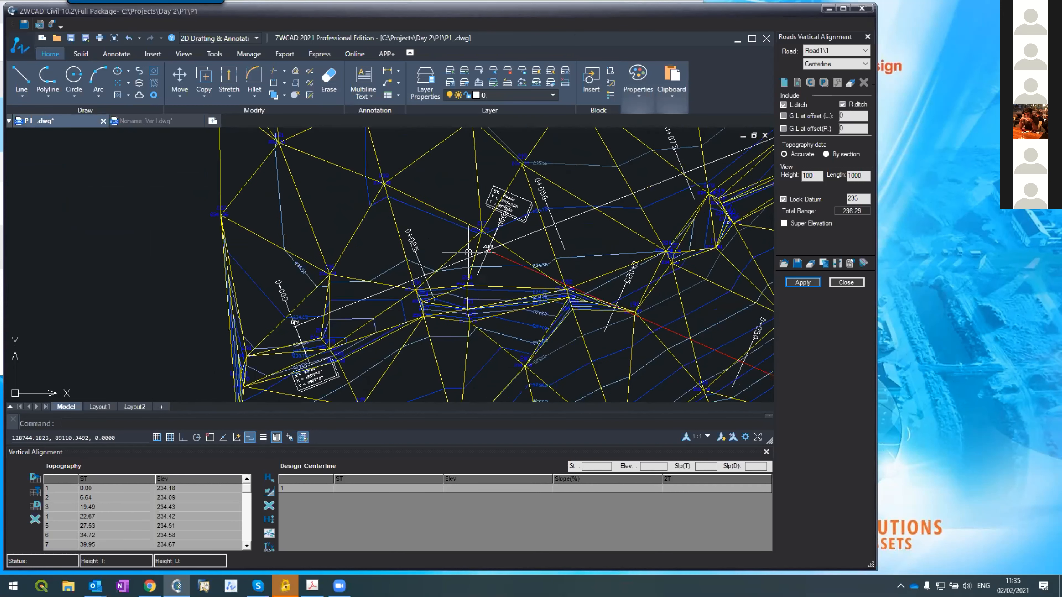
{"action": "left_click", "coordinate": [526, 256]}
{"action": "scroll", "coordinate": [504, 261], "scroll_direction": "down", "scroll_amount": 3}
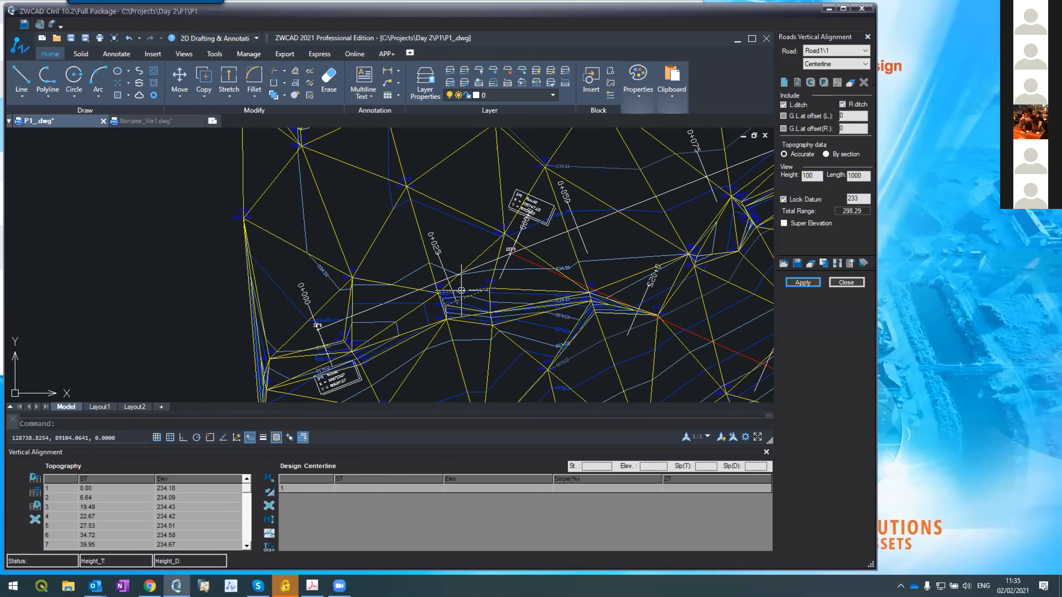
{"action": "type", "text": "la"}
{"action": "key", "text": "Return"}
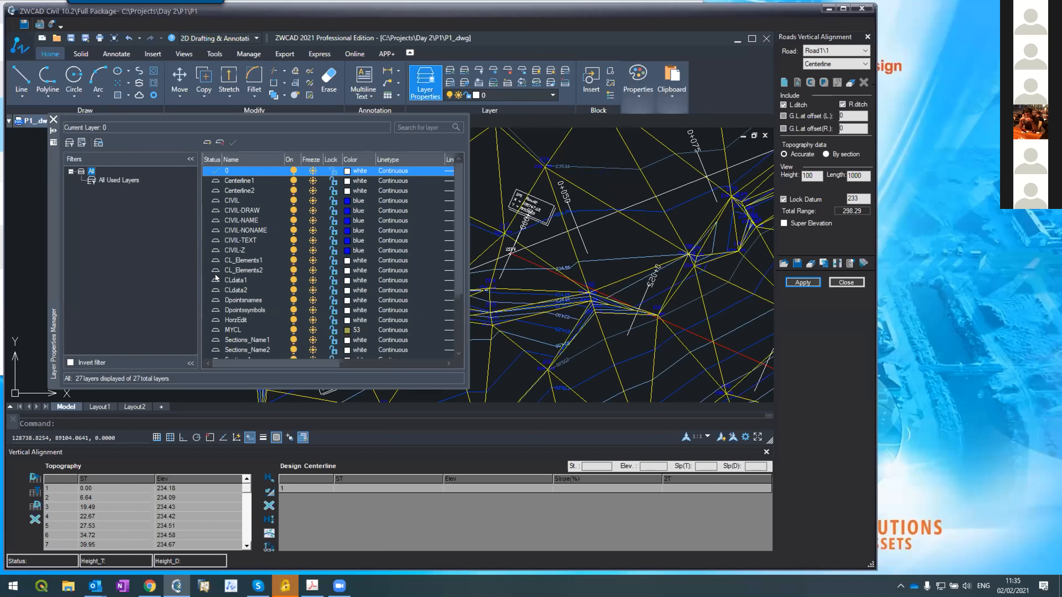
{"action": "scroll", "coordinate": [216, 278], "scroll_direction": "down", "scroll_amount": 3}
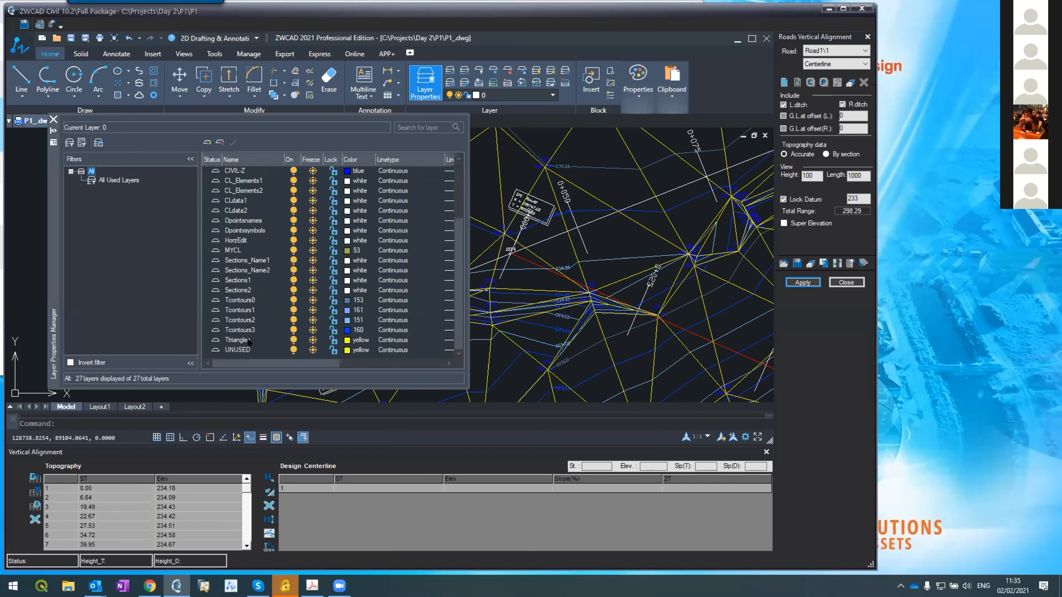
{"action": "left_click", "coordinate": [250, 341]}
{"action": "left_click", "coordinate": [312, 340]}
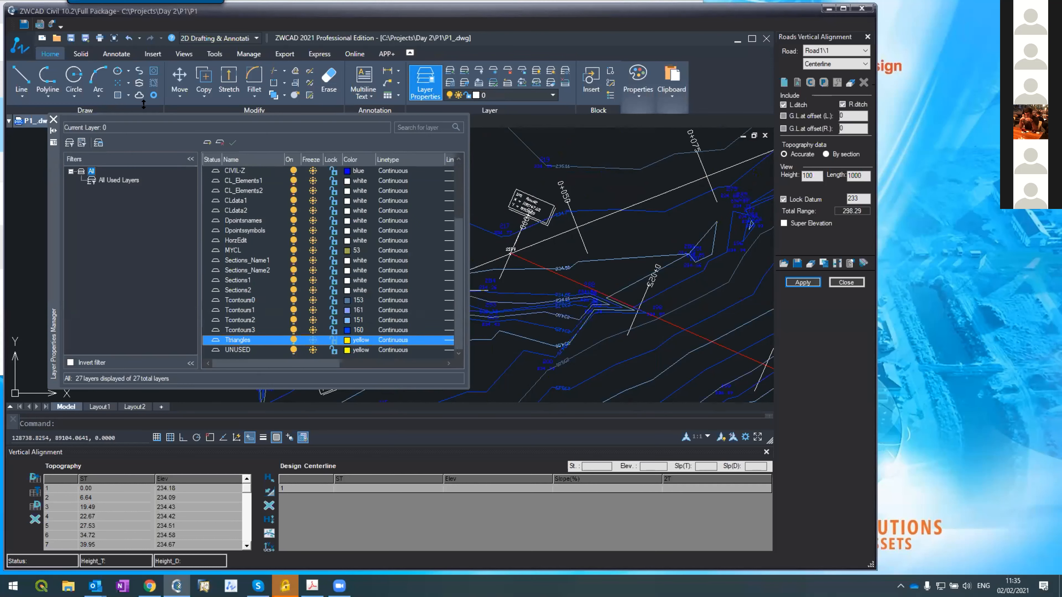
{"action": "left_click", "coordinate": [54, 120]}
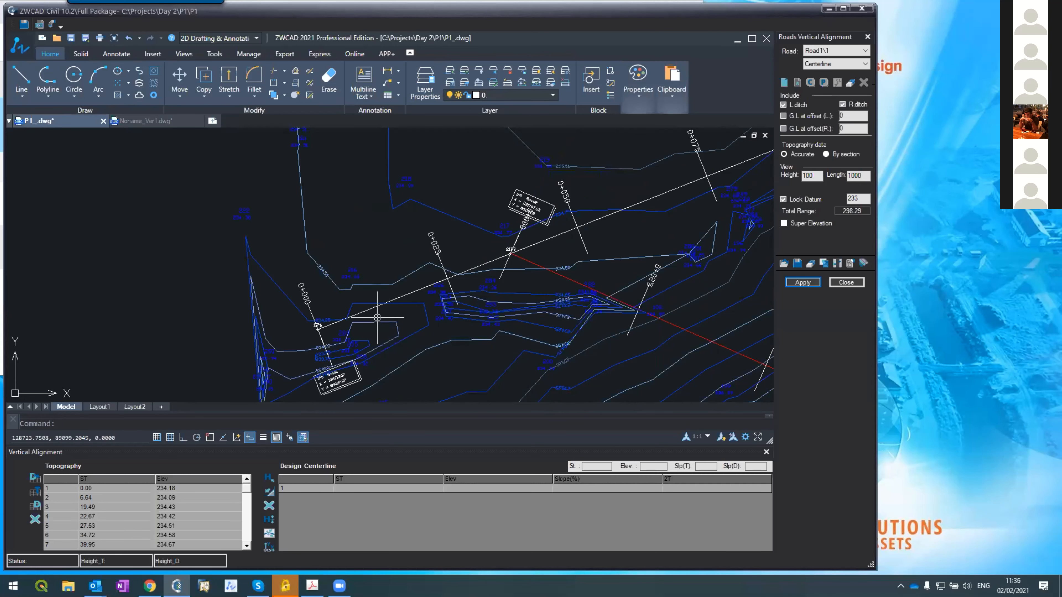
- Check where Road2 meets Road1 in the plan, and inspect the matching Road2 marker in the Noname_Ver1 profile drawing
{"action": "scroll", "coordinate": [500, 230], "scroll_direction": "up", "scroll_amount": 2}
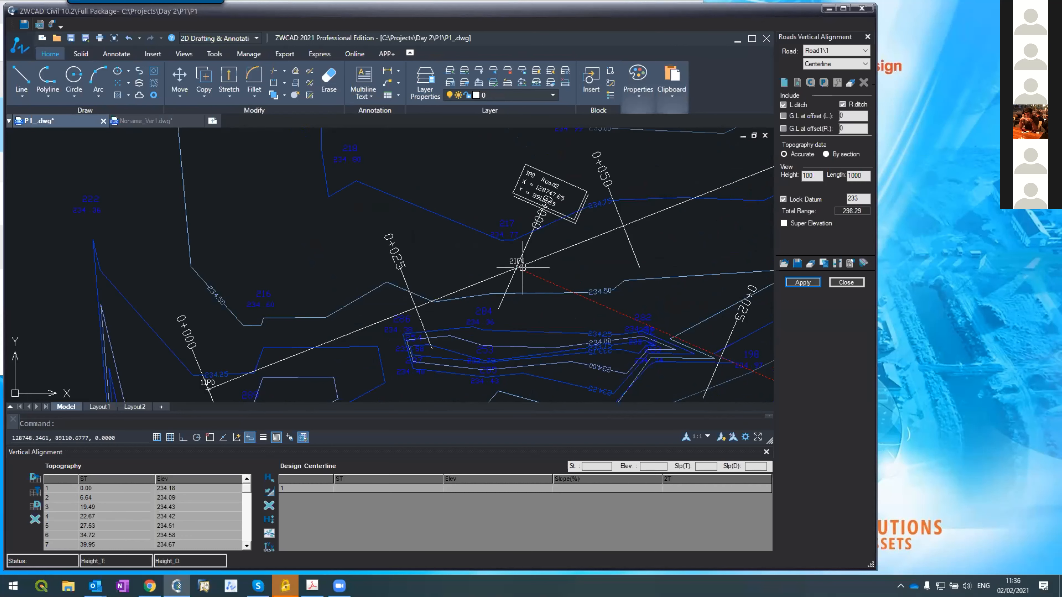
{"action": "left_click", "coordinate": [146, 121]}
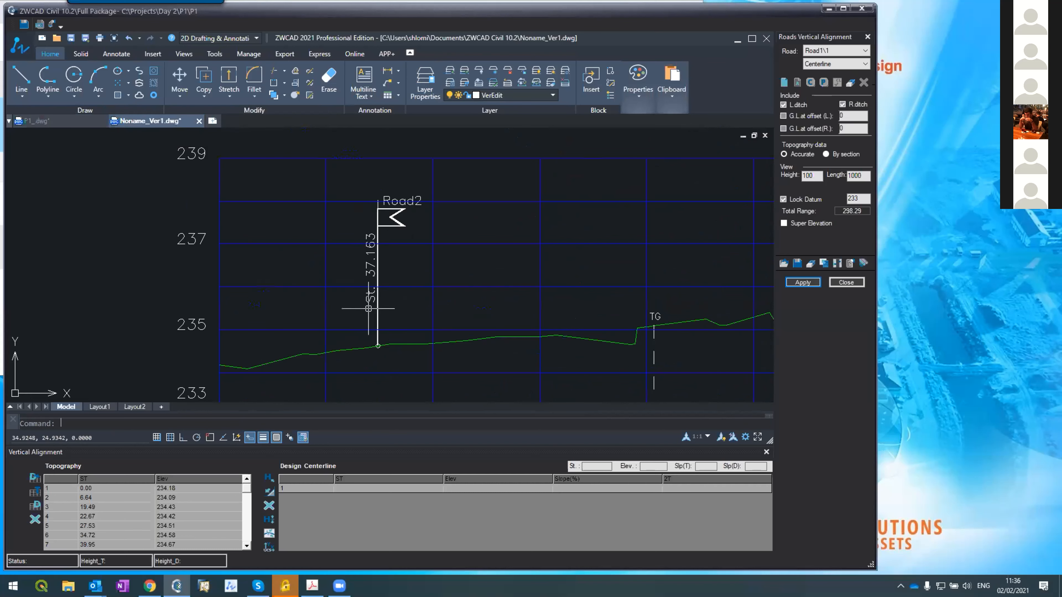
{"action": "scroll", "coordinate": [370, 272], "scroll_direction": "up", "scroll_amount": 5}
{"action": "scroll", "coordinate": [364, 253], "scroll_direction": "down", "scroll_amount": 4}
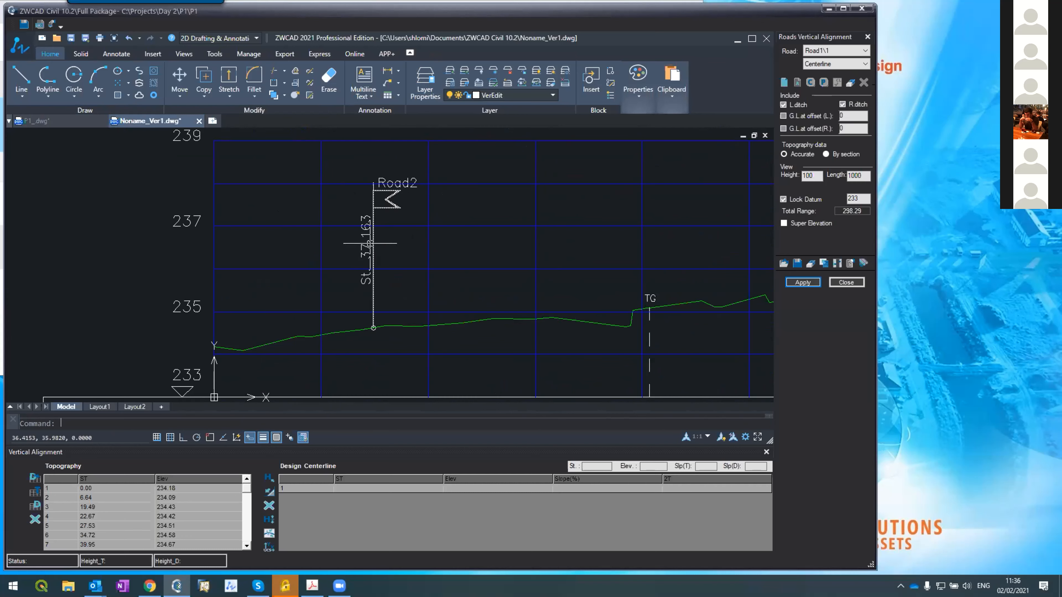
{"action": "scroll", "coordinate": [371, 297], "scroll_direction": "down", "scroll_amount": 2}
{"action": "scroll", "coordinate": [391, 347], "scroll_direction": "up", "scroll_amount": 3}
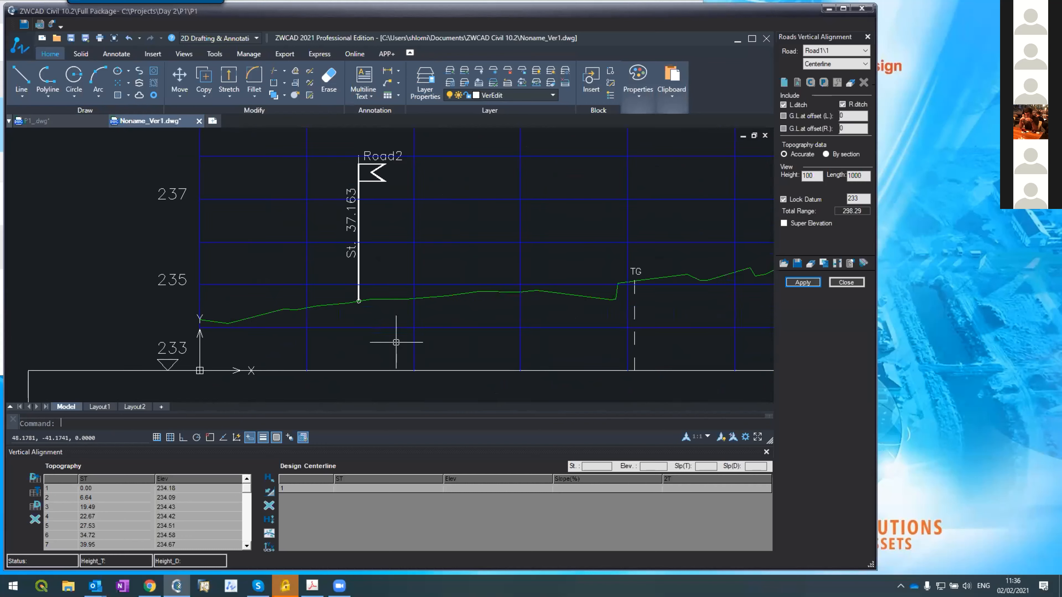
{"action": "scroll", "coordinate": [339, 271], "scroll_direction": "up", "scroll_amount": 3}
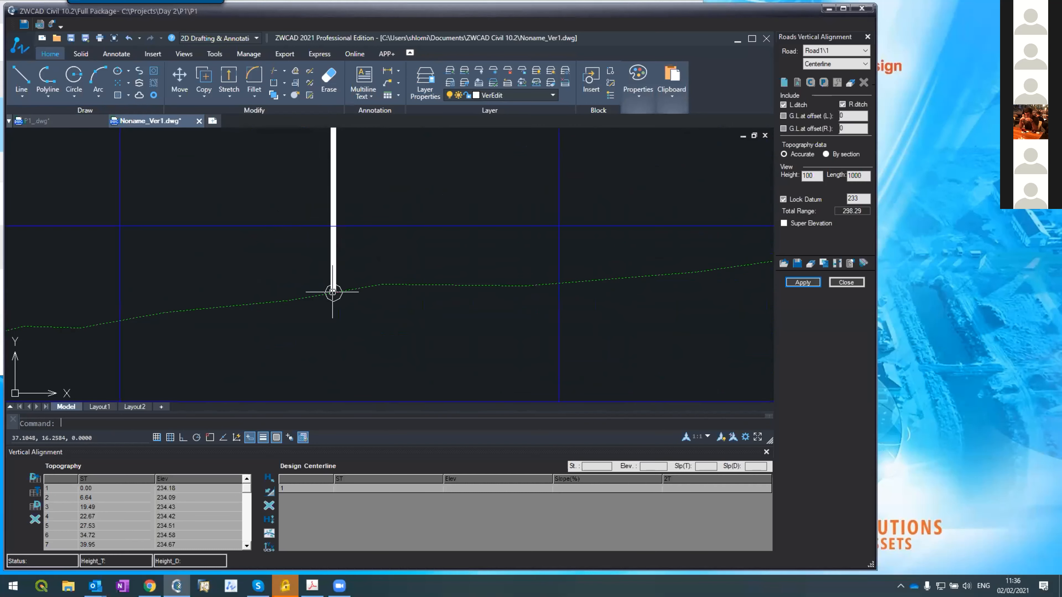
{"action": "scroll", "coordinate": [334, 293], "scroll_direction": "down", "scroll_amount": 3}
{"action": "scroll", "coordinate": [333, 304], "scroll_direction": "down", "scroll_amount": 3}
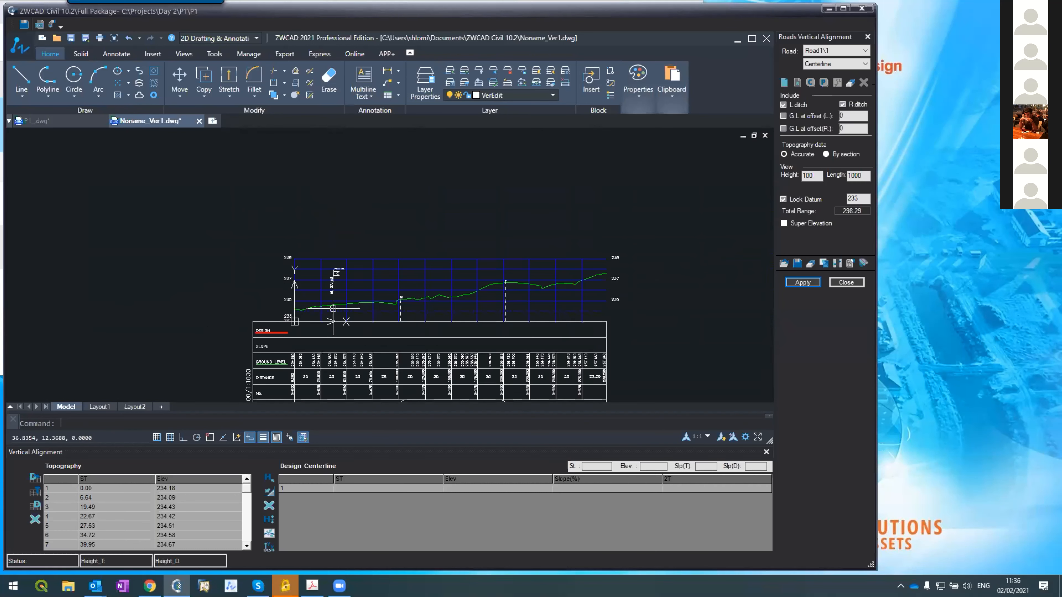
{"action": "scroll", "coordinate": [300, 333], "scroll_direction": "up", "scroll_amount": 3}
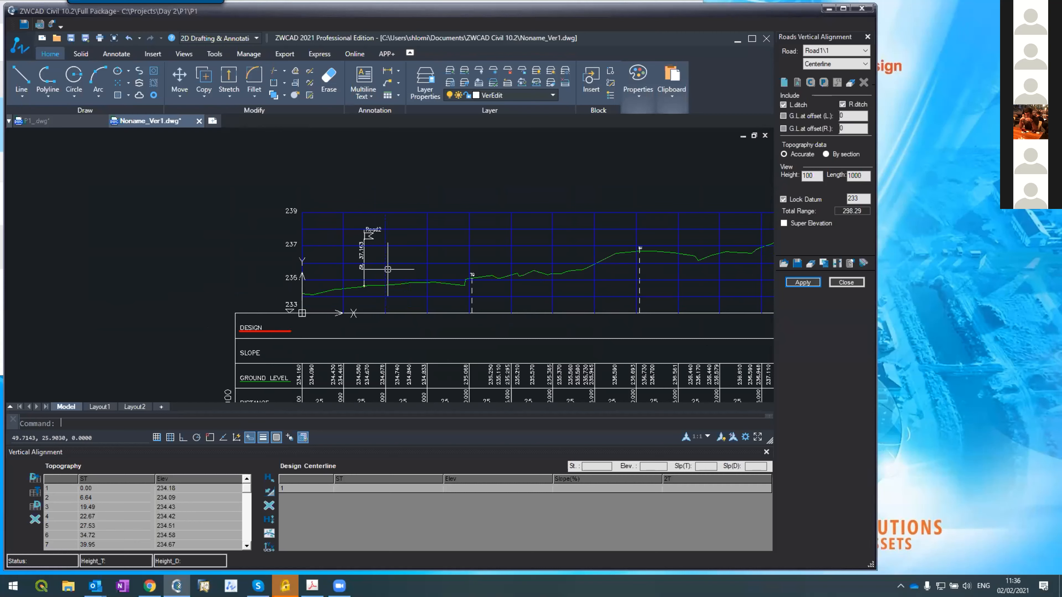
- Examine the Road1 profile's ground line and station lines, from the whole profile to its starting end
{"action": "scroll", "coordinate": [312, 309], "scroll_direction": "down", "scroll_amount": 5}
{"action": "scroll", "coordinate": [335, 285], "scroll_direction": "up", "scroll_amount": 3}
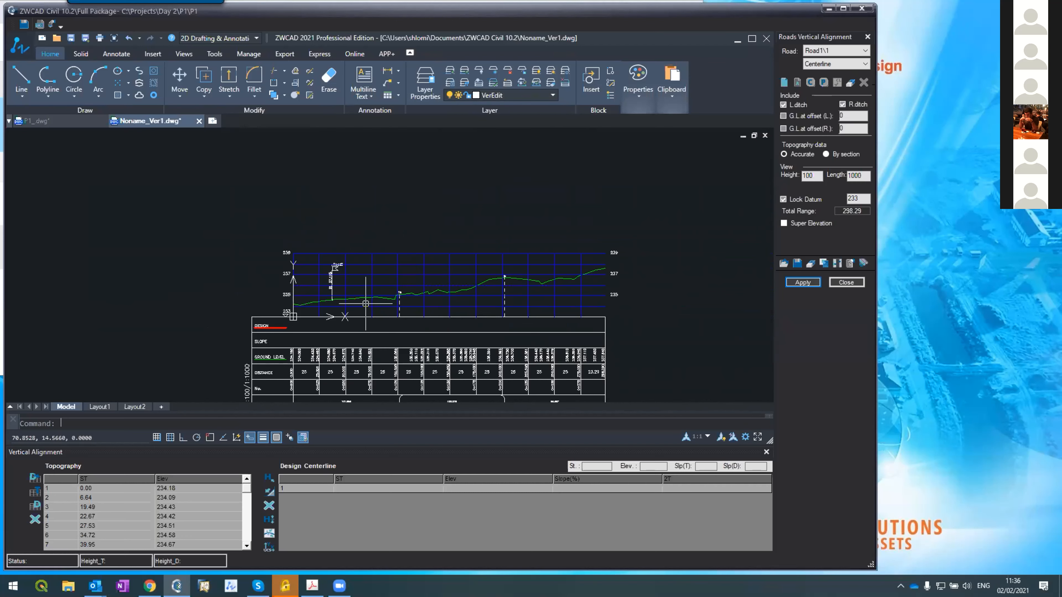
{"action": "scroll", "coordinate": [322, 309], "scroll_direction": "up", "scroll_amount": 2}
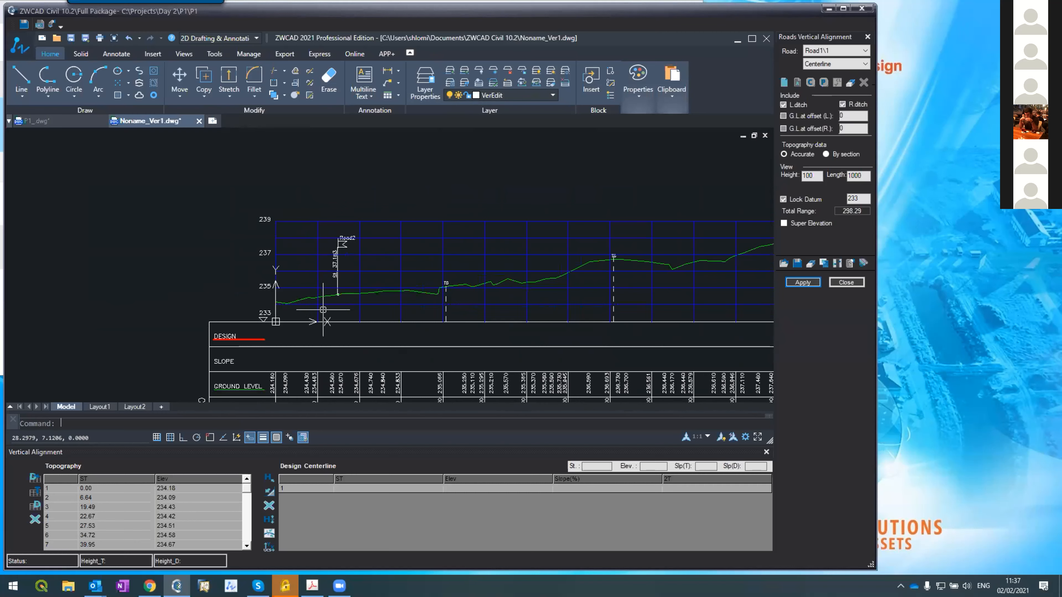
{"action": "scroll", "coordinate": [323, 310], "scroll_direction": "up", "scroll_amount": 2}
{"action": "scroll", "coordinate": [323, 309], "scroll_direction": "down", "scroll_amount": 5}
{"action": "scroll", "coordinate": [324, 310], "scroll_direction": "up", "scroll_amount": 3}
{"action": "scroll", "coordinate": [324, 309], "scroll_direction": "down", "scroll_amount": 3}
{"action": "scroll", "coordinate": [323, 308], "scroll_direction": "up", "scroll_amount": 1}
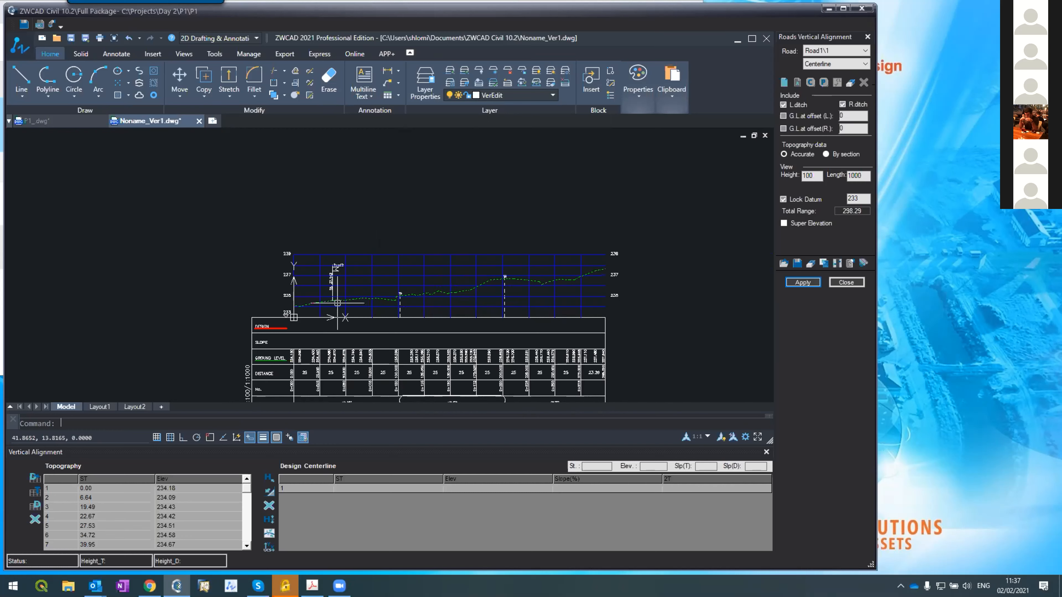
{"action": "scroll", "coordinate": [316, 319], "scroll_direction": "up", "scroll_amount": 4}
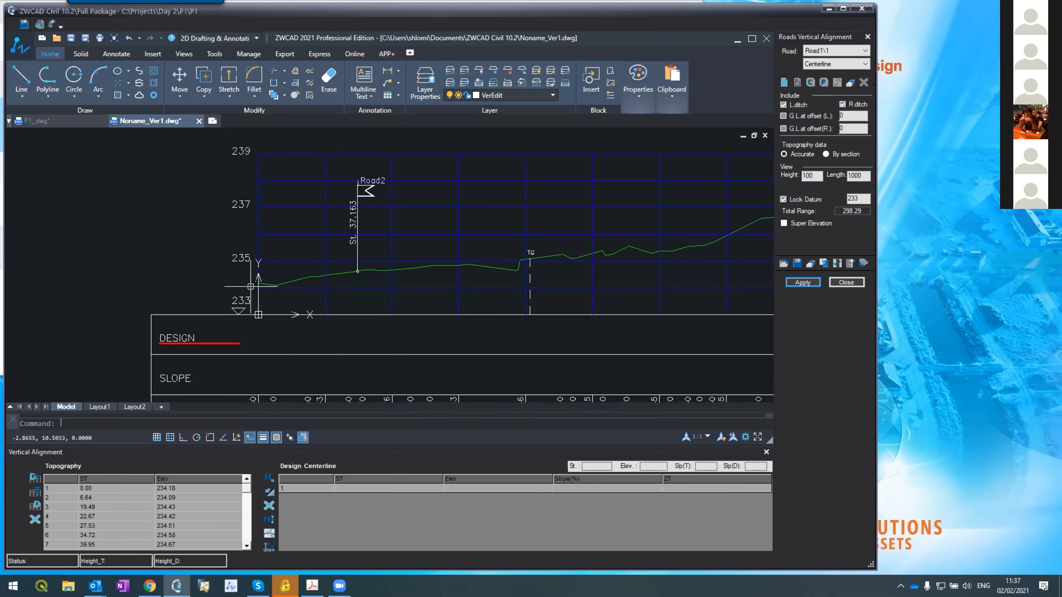
{"action": "scroll", "coordinate": [250, 287], "scroll_direction": "down", "scroll_amount": 2}
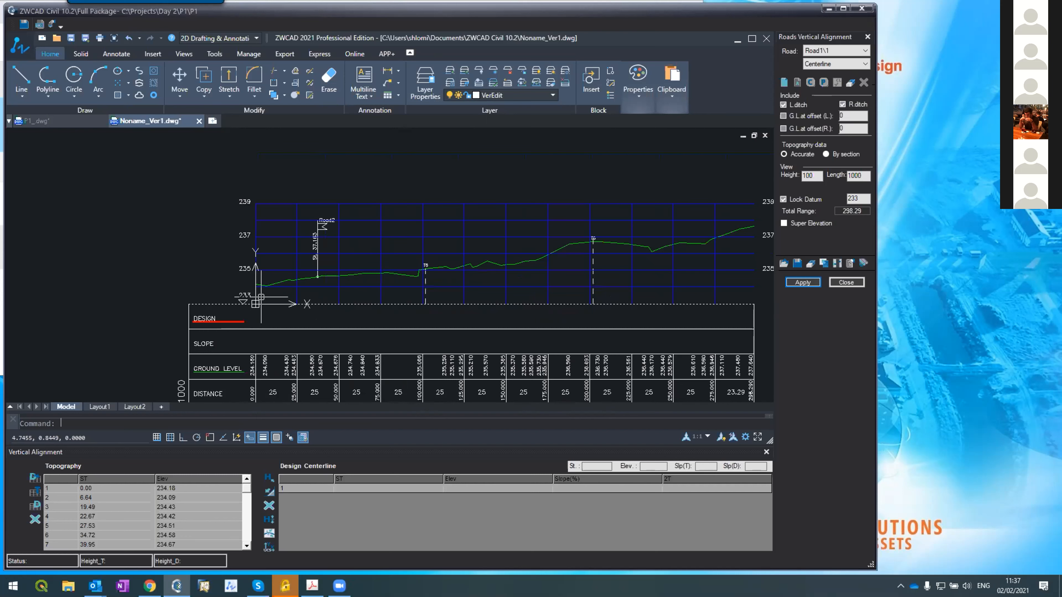
- Select the first empty design centerline row and apply changes to the vertical alignment only
{"action": "left_click", "coordinate": [302, 488]}
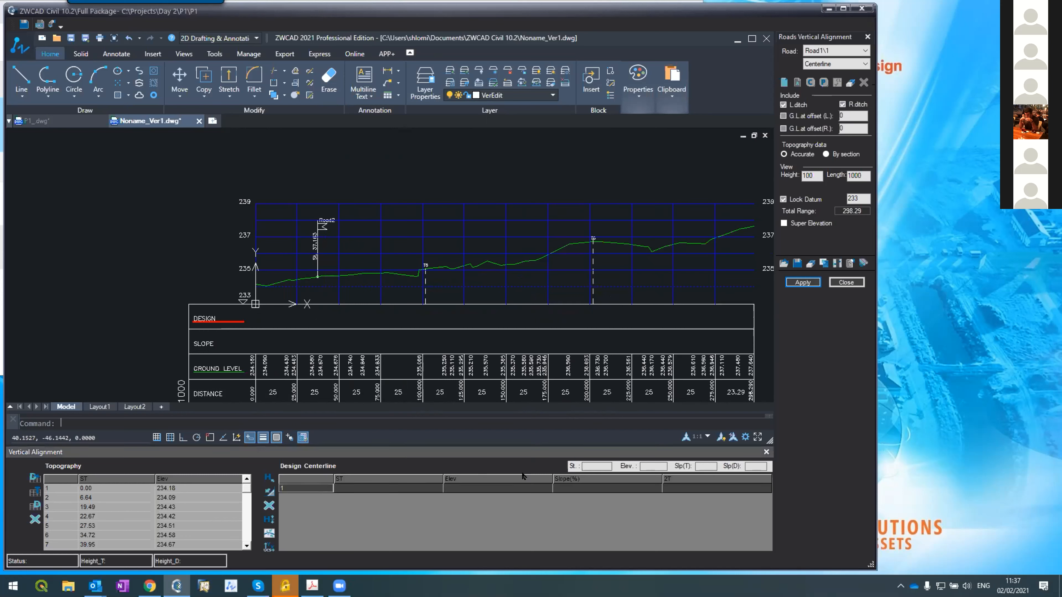
{"action": "left_click", "coordinate": [790, 283]}
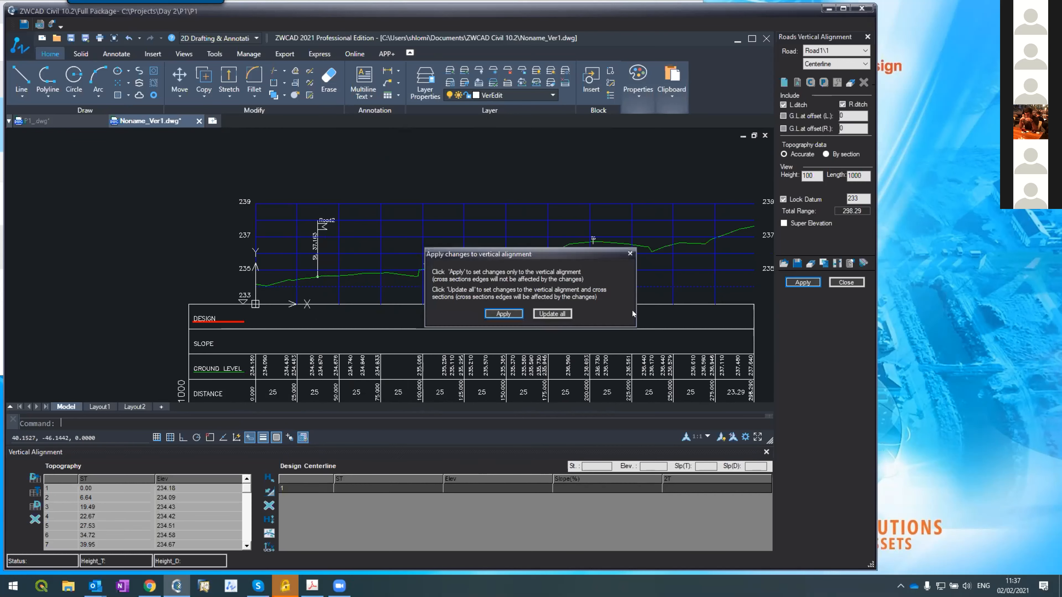
{"action": "left_click", "coordinate": [504, 314]}
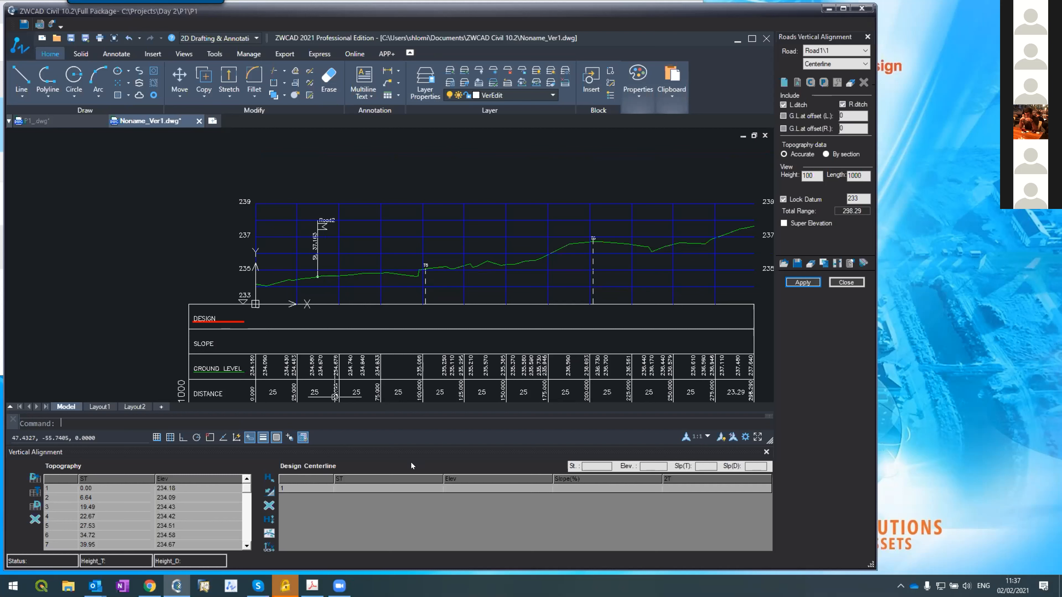
{"action": "left_click", "coordinate": [808, 283]}
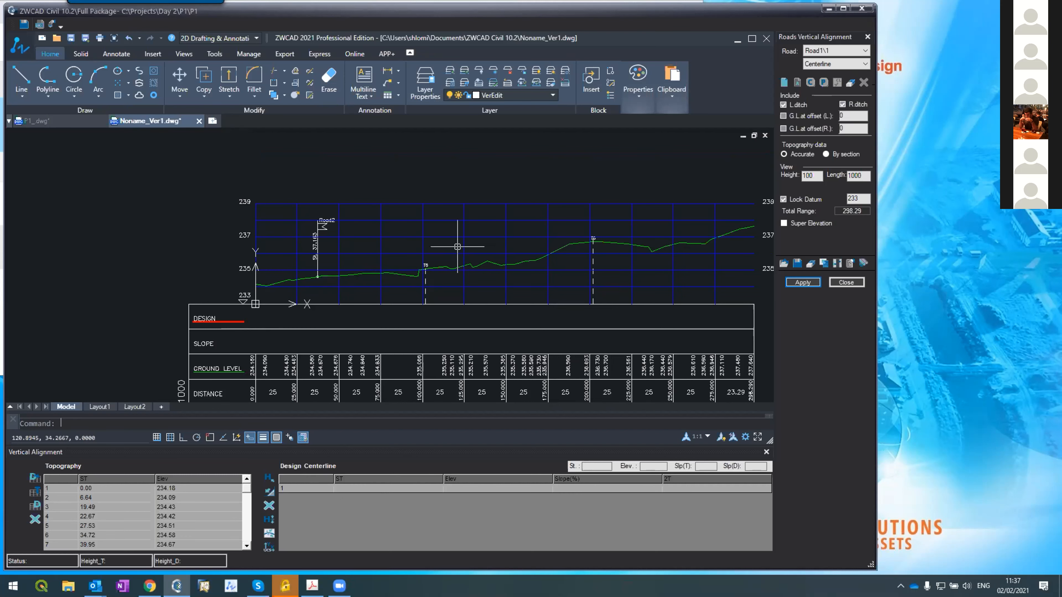
{"action": "left_click", "coordinate": [807, 281]}
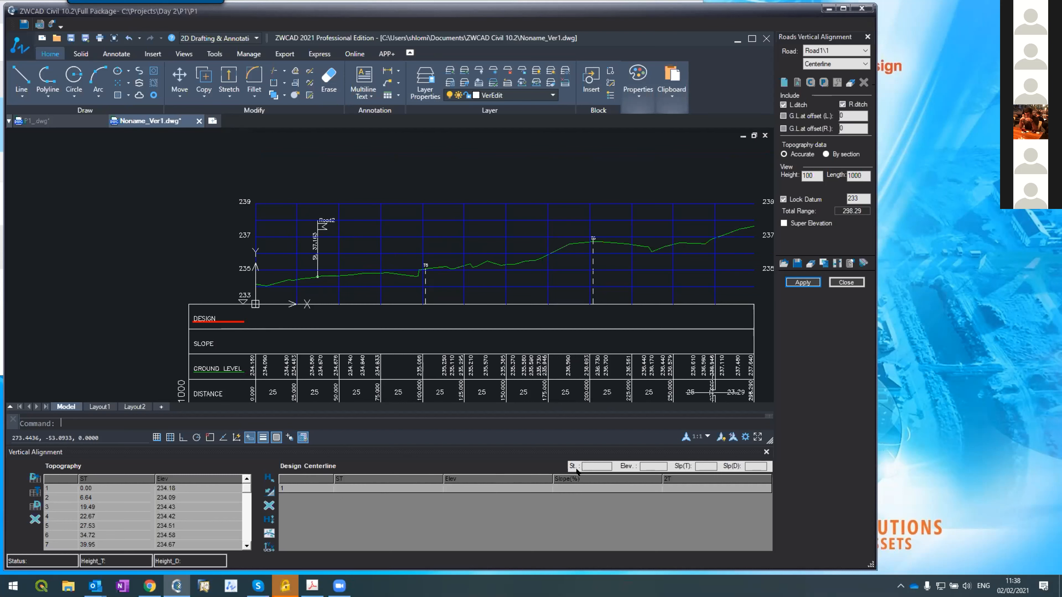
{"action": "left_click", "coordinate": [802, 282]}
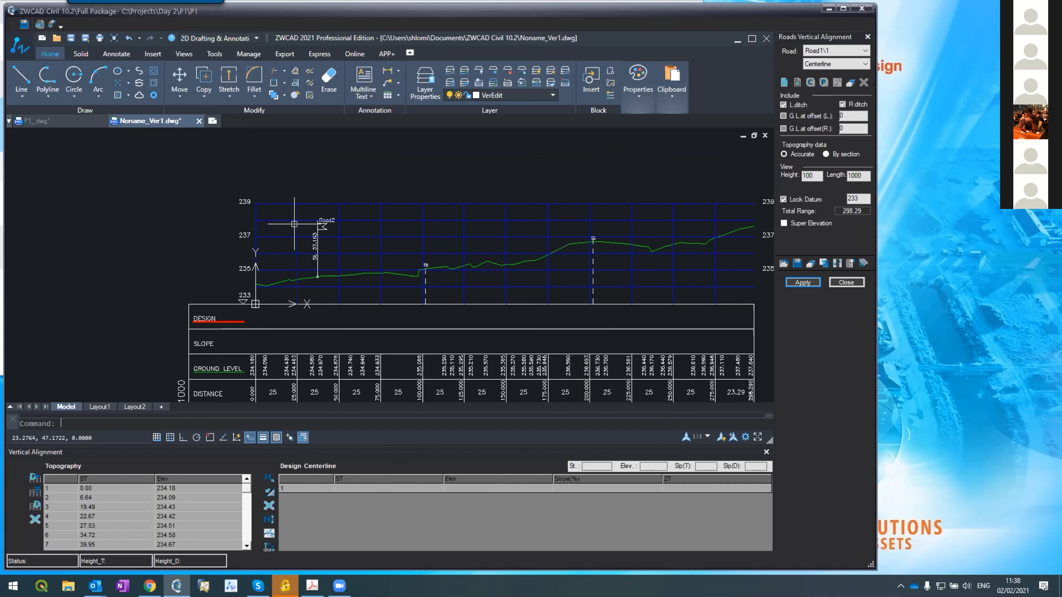
- Start a polyline at the starting endpoint of the green ground line, using object snap
{"action": "scroll", "coordinate": [314, 296], "scroll_direction": "up", "scroll_amount": 2}
{"action": "scroll", "coordinate": [213, 289], "scroll_direction": "up", "scroll_amount": 2}
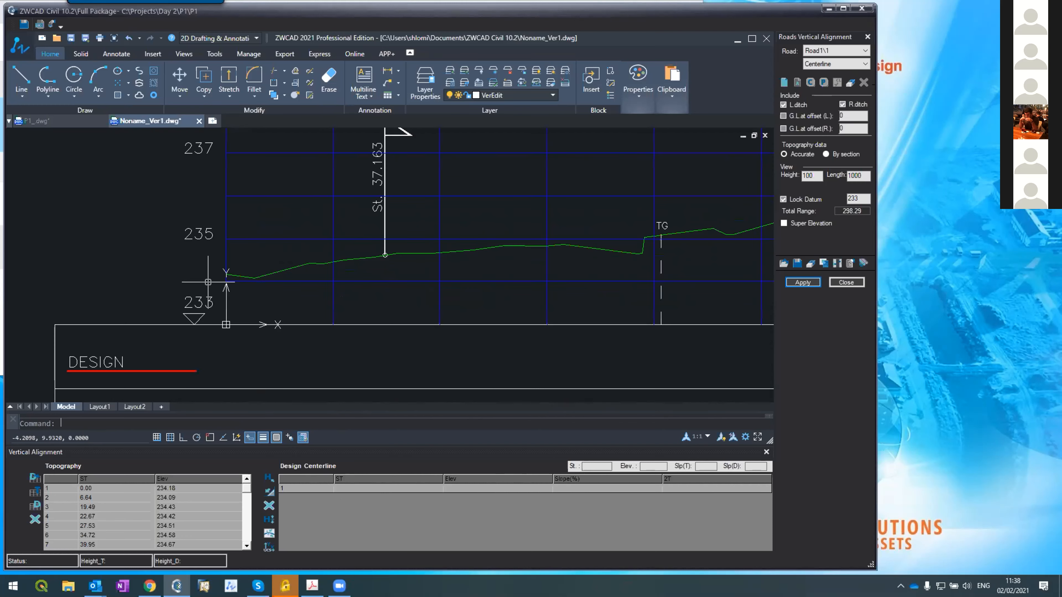
{"action": "scroll", "coordinate": [207, 282], "scroll_direction": "up", "scroll_amount": 2}
{"action": "type", "text": "pl"}
{"action": "key", "text": "Return"}
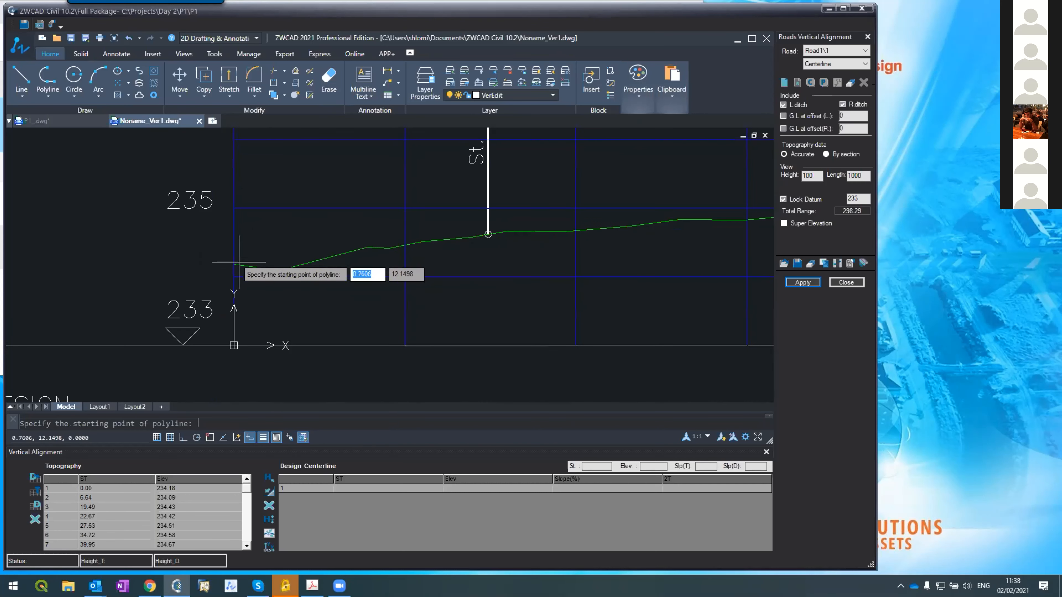
{"action": "scroll", "coordinate": [238, 265], "scroll_direction": "up", "scroll_amount": 2}
{"action": "scroll", "coordinate": [238, 265], "scroll_direction": "up", "scroll_amount": 4}
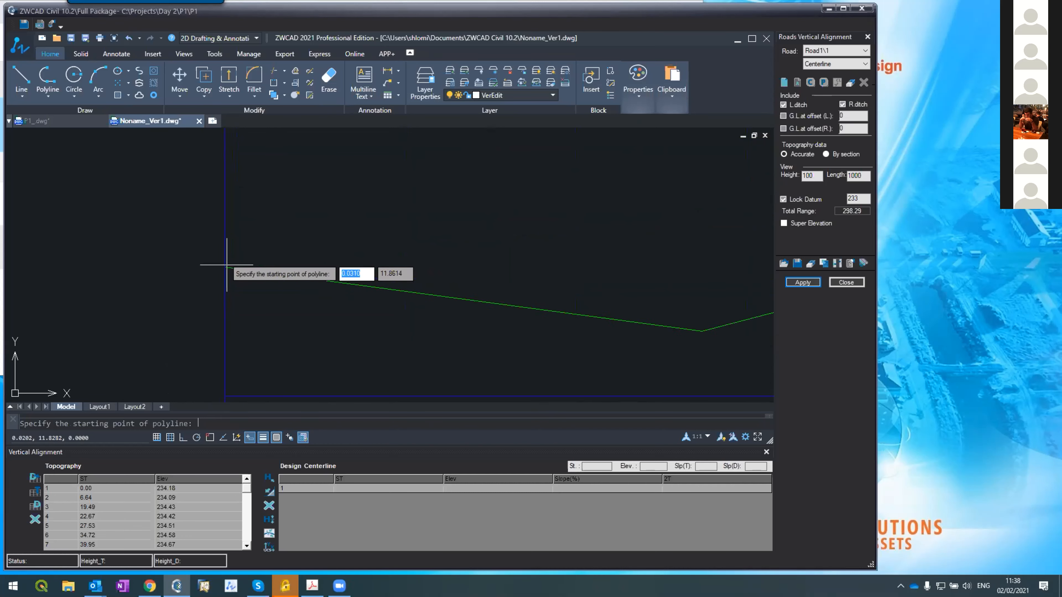
{"action": "left_click", "coordinate": [209, 437]}
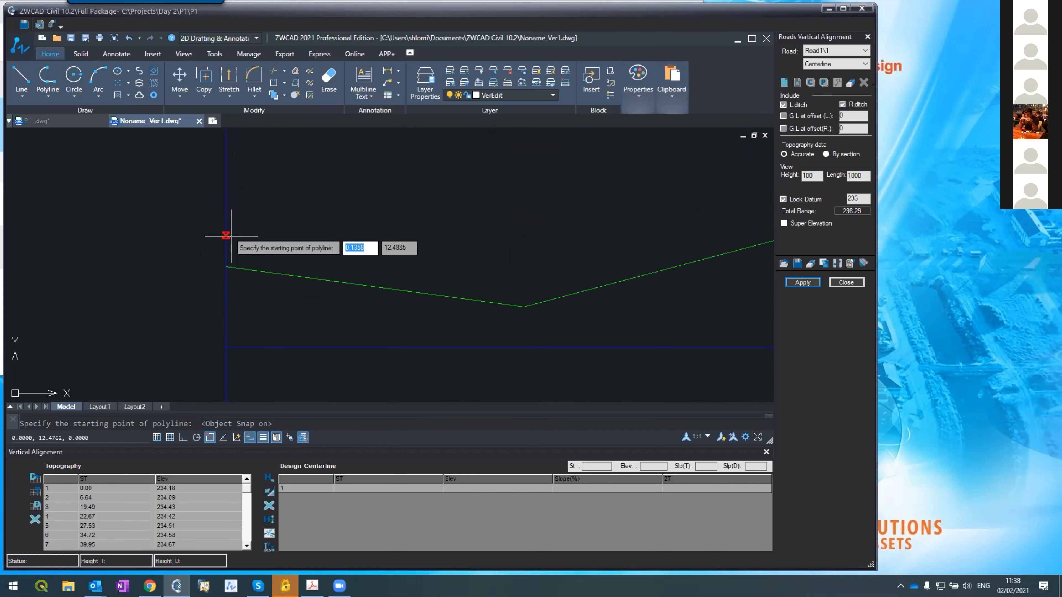
{"action": "left_click", "coordinate": [225, 266]}
{"action": "scroll", "coordinate": [225, 266], "scroll_direction": "down", "scroll_amount": 5}
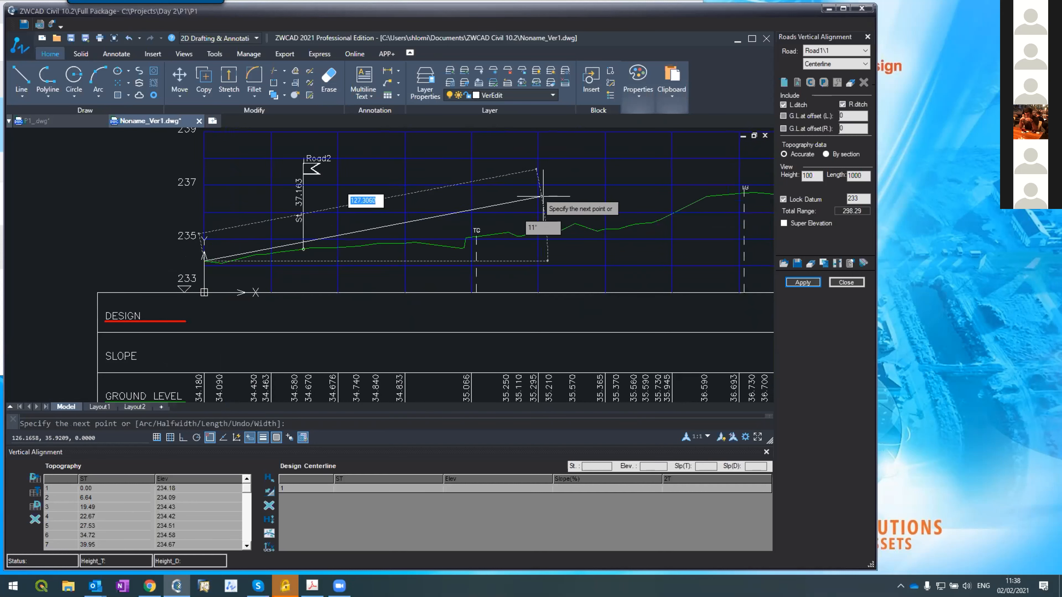
- With object snap off, continue the polyline through about station 171 at elevation 237.2, and end it just past the profile's far end
{"action": "key", "text": "F3"}
{"action": "scroll", "coordinate": [530, 164], "scroll_direction": "down", "scroll_amount": 4}
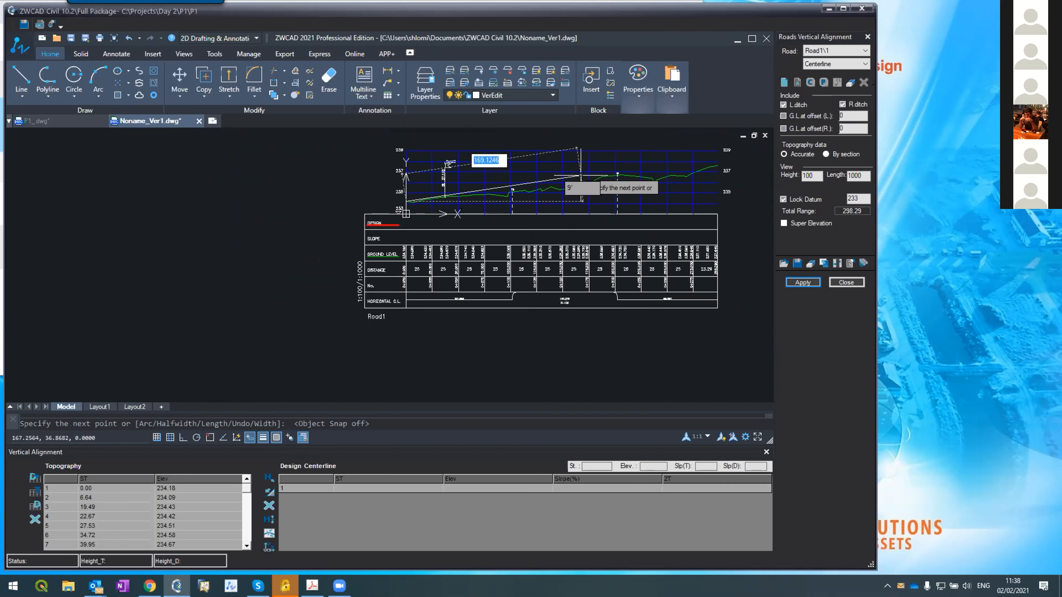
{"action": "scroll", "coordinate": [580, 175], "scroll_direction": "up", "scroll_amount": 4}
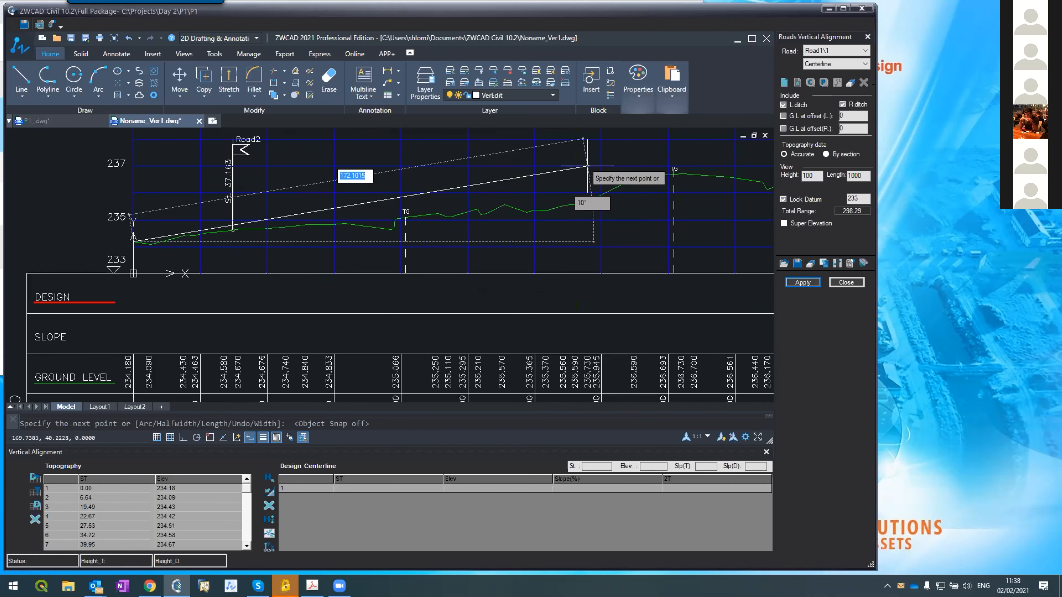
{"action": "left_click", "coordinate": [589, 163]}
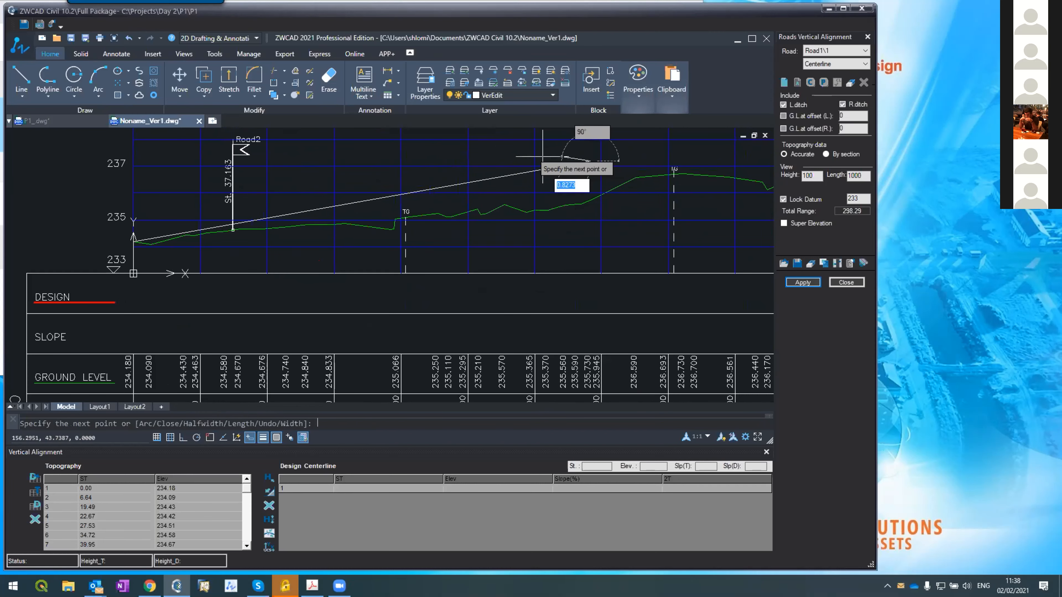
{"action": "scroll", "coordinate": [434, 202], "scroll_direction": "down", "scroll_amount": 2}
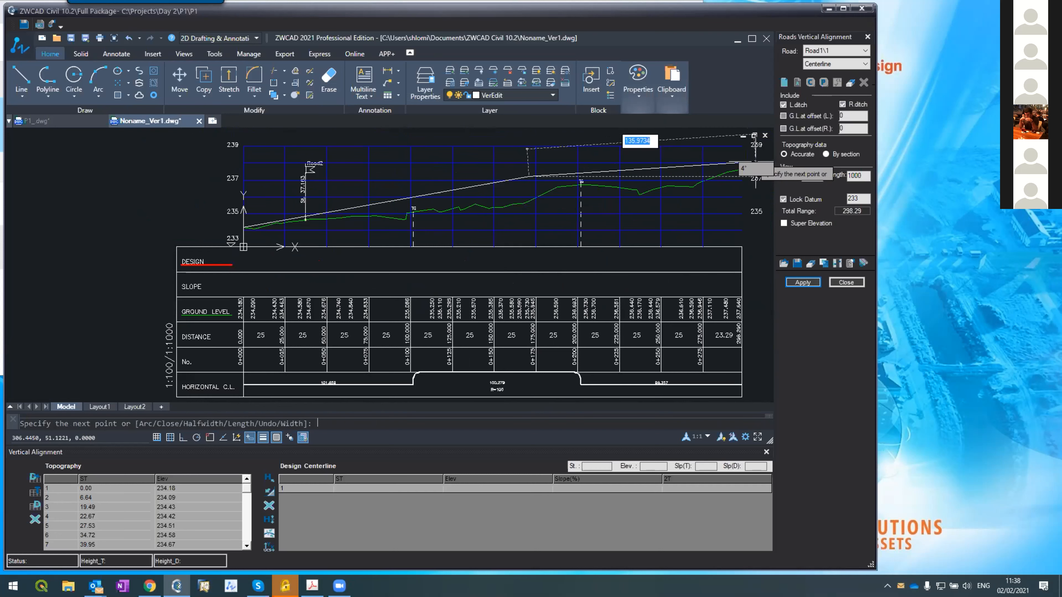
{"action": "left_click", "coordinate": [755, 162]}
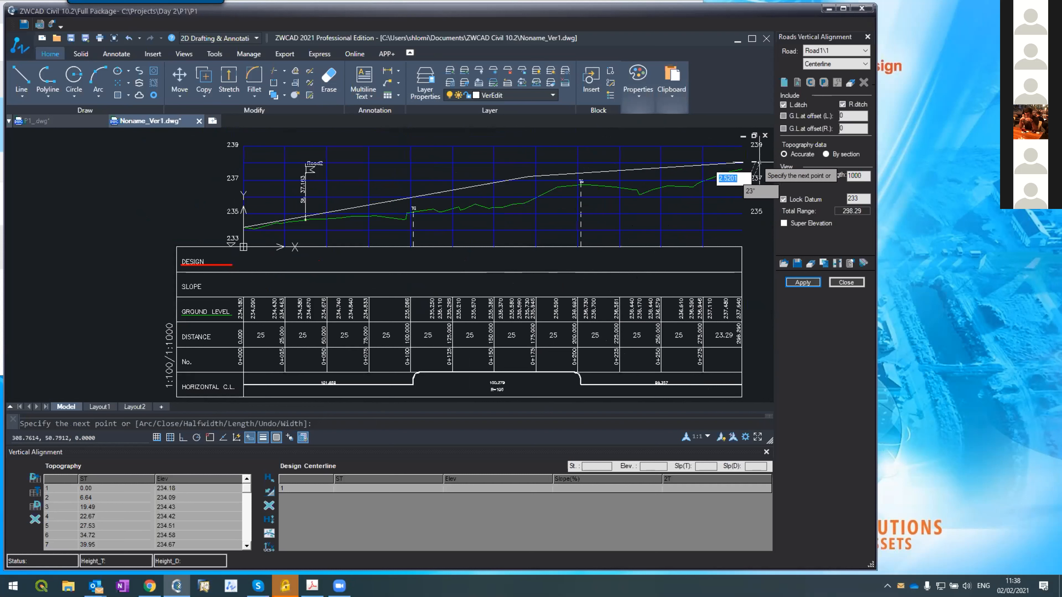
{"action": "scroll", "coordinate": [729, 168], "scroll_direction": "up", "scroll_amount": 5}
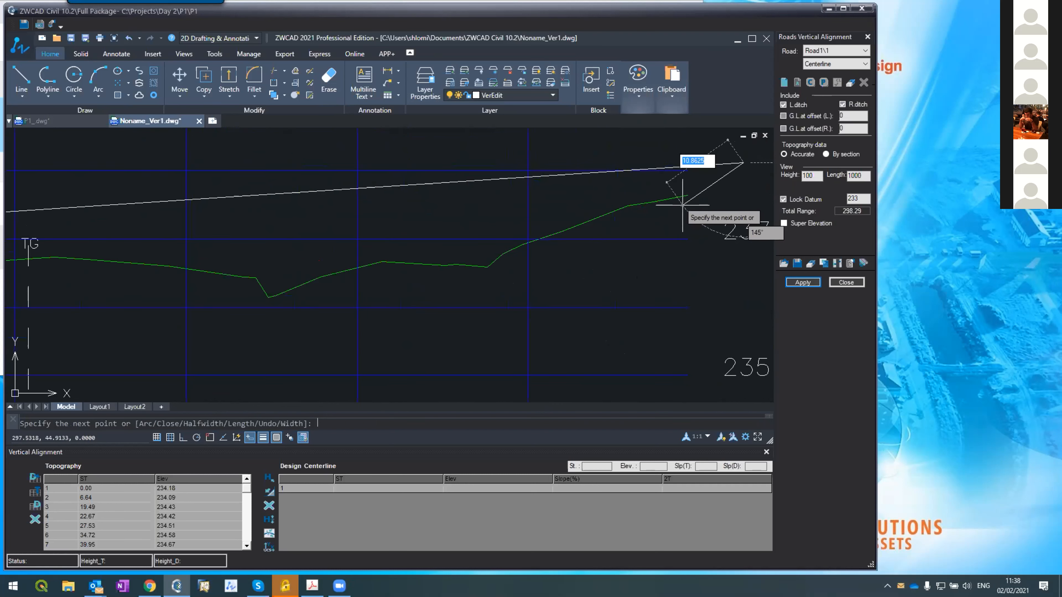
{"action": "scroll", "coordinate": [662, 223], "scroll_direction": "down", "scroll_amount": 2}
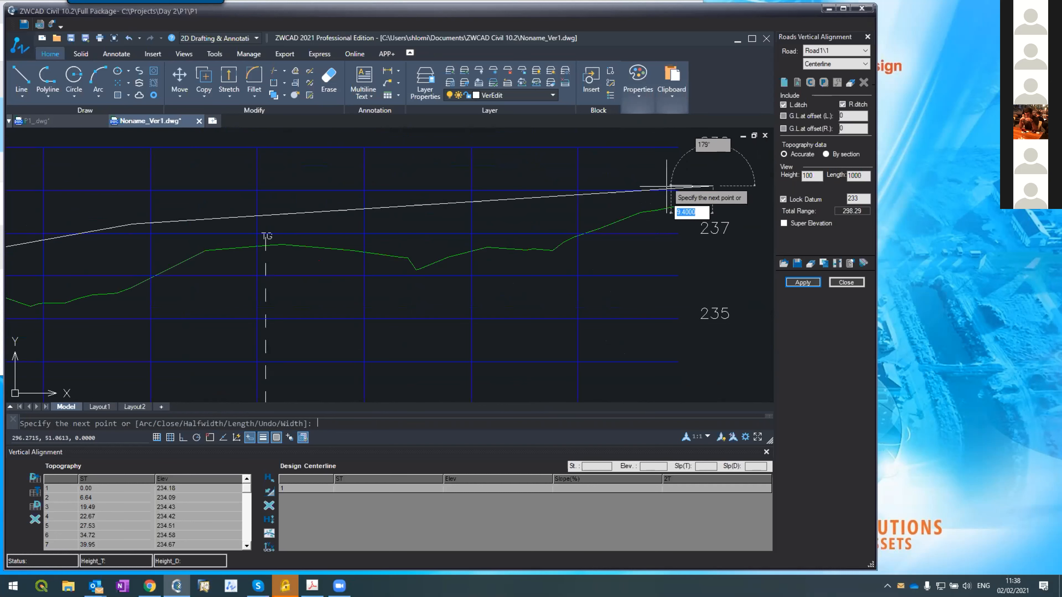
{"action": "key", "text": "Return"}
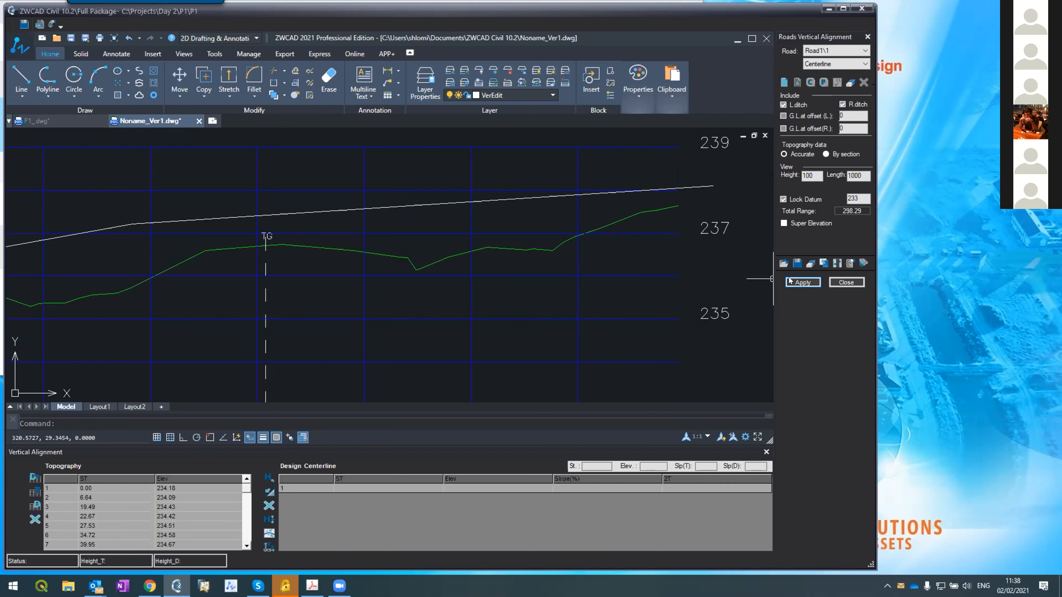
- Apply the polyline as the Road1 design centerline, changing only the vertical alignment, and check the final segment's slope in the table
{"action": "left_click", "coordinate": [801, 282]}
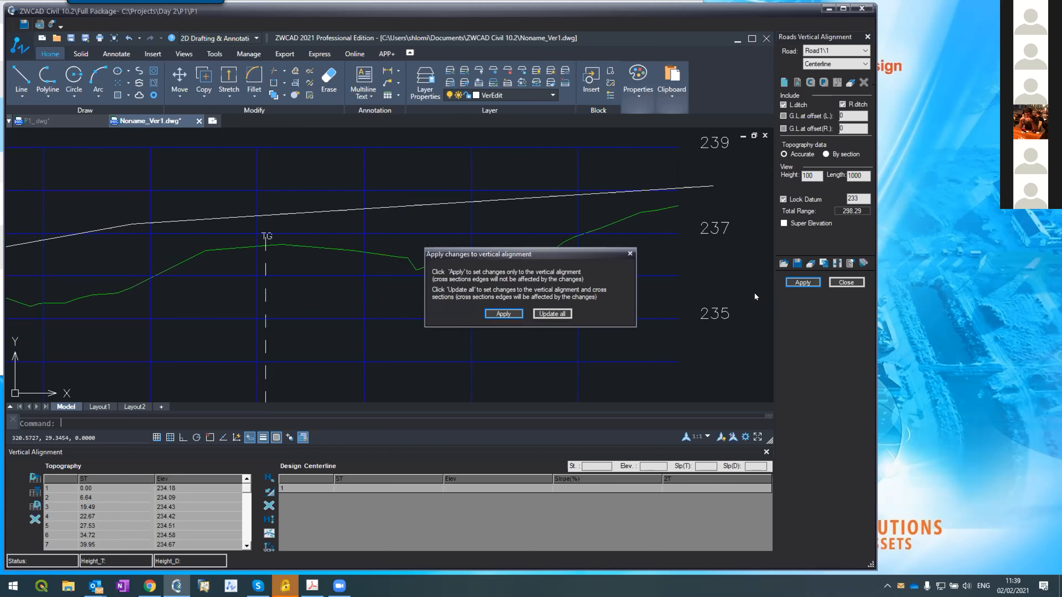
{"action": "left_click", "coordinate": [489, 314]}
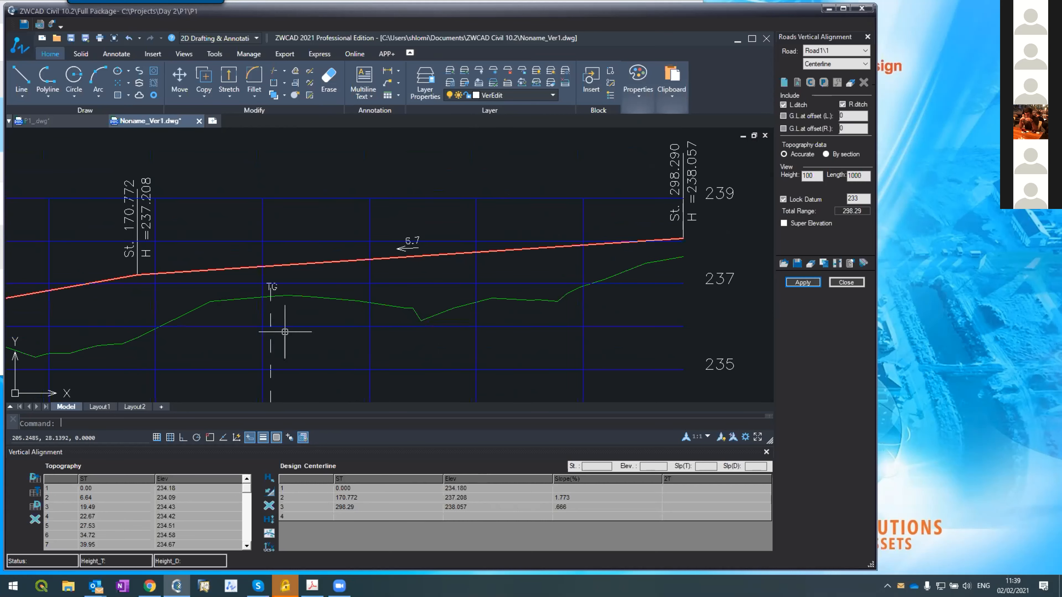
{"action": "scroll", "coordinate": [393, 250], "scroll_direction": "up", "scroll_amount": 2}
{"action": "scroll", "coordinate": [416, 226], "scroll_direction": "down", "scroll_amount": 2}
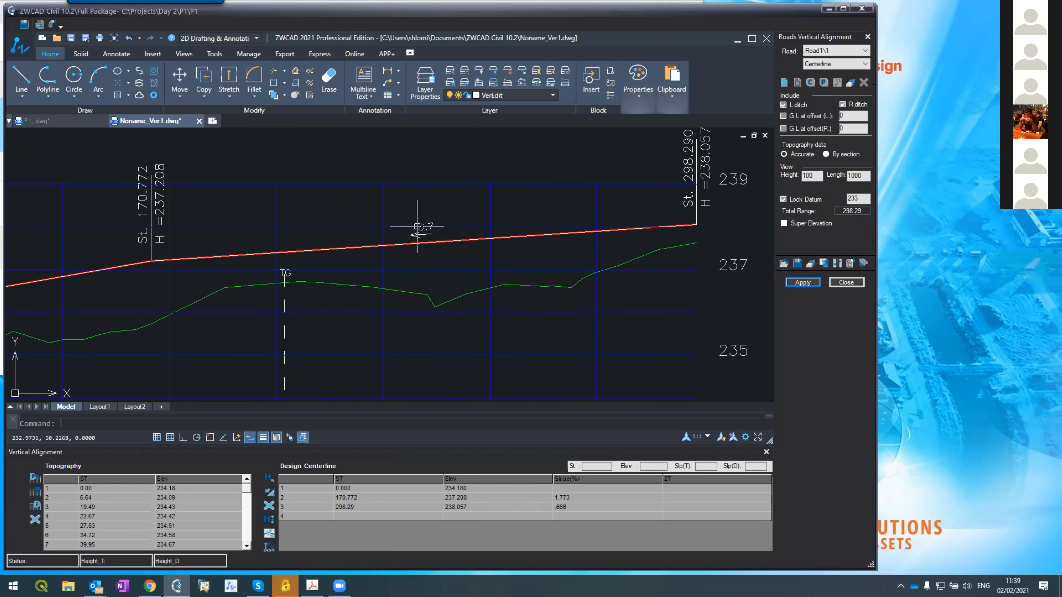
{"action": "left_click", "coordinate": [557, 506]}
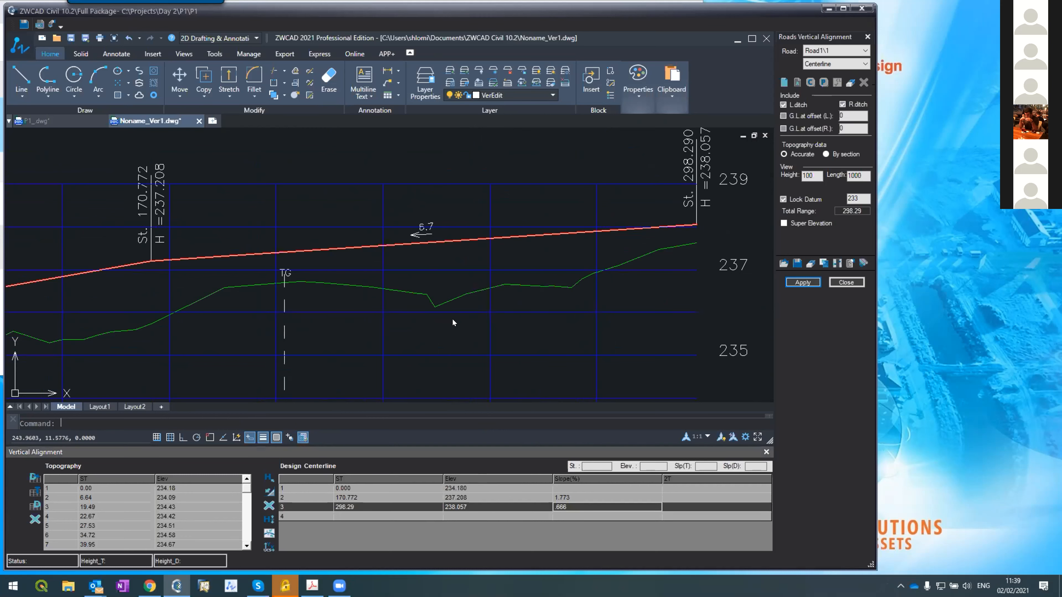
- Inspect the slope arrows and grade-change point along the red design line back to the Road2 marker
{"action": "scroll", "coordinate": [407, 261], "scroll_direction": "down", "scroll_amount": 4}
{"action": "scroll", "coordinate": [268, 249], "scroll_direction": "up", "scroll_amount": 4}
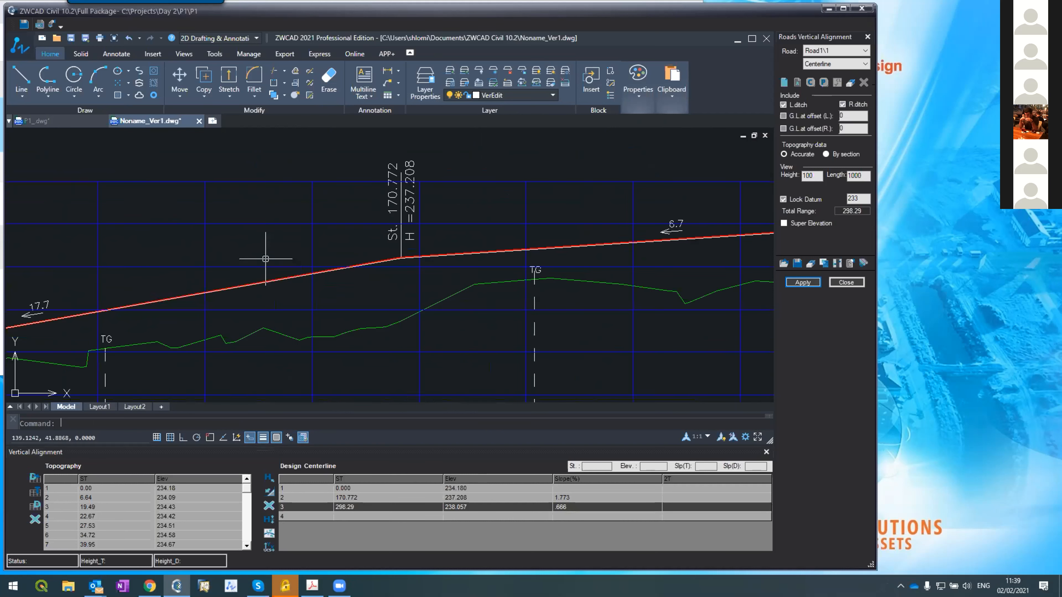
{"action": "scroll", "coordinate": [429, 257], "scroll_direction": "up", "scroll_amount": 2}
{"action": "scroll", "coordinate": [431, 261], "scroll_direction": "down", "scroll_amount": 5}
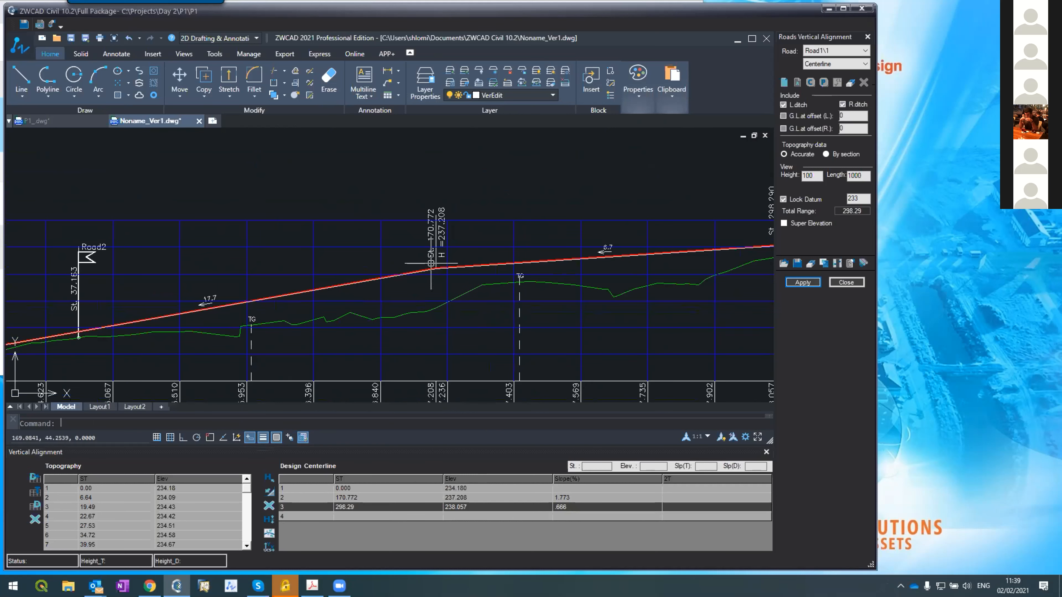
{"action": "scroll", "coordinate": [142, 334], "scroll_direction": "up", "scroll_amount": 4}
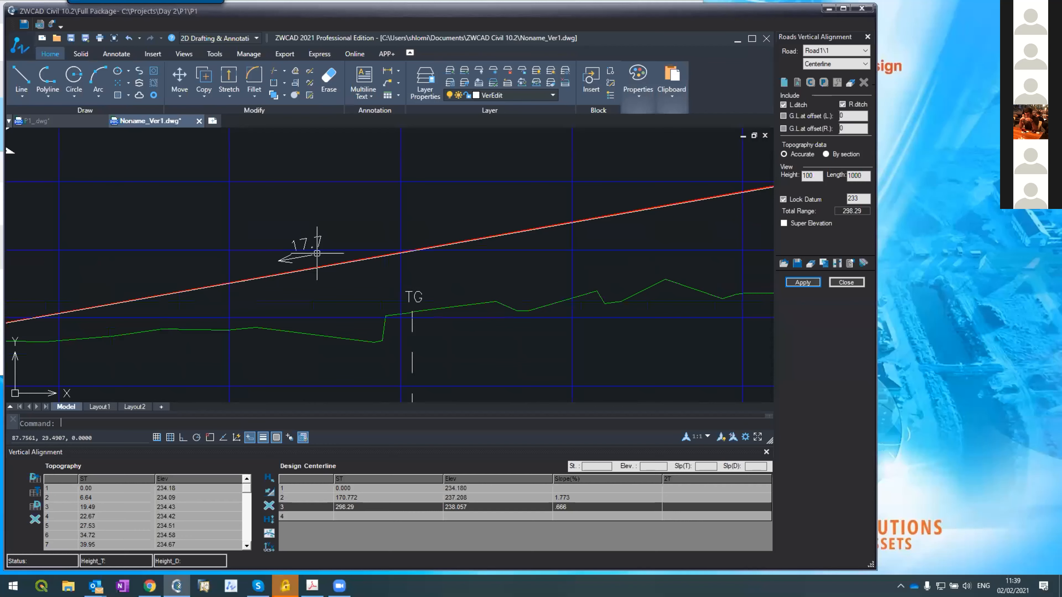
{"action": "scroll", "coordinate": [326, 251], "scroll_direction": "down", "scroll_amount": 6}
{"action": "scroll", "coordinate": [180, 293], "scroll_direction": "up", "scroll_amount": 5}
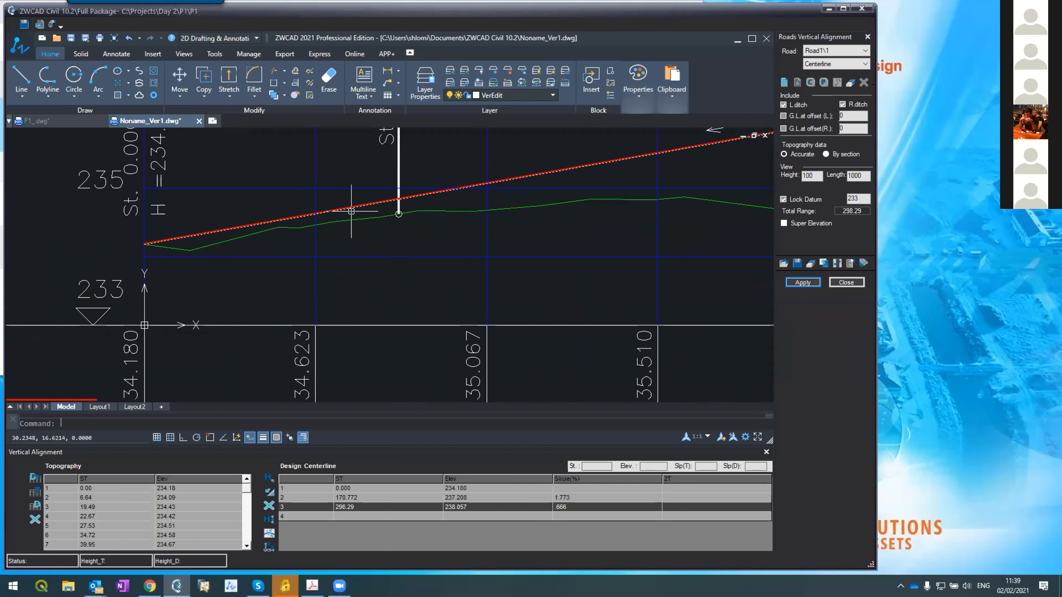
- Examine the design elevation and slope rows beneath the Road1 profile
{"action": "scroll", "coordinate": [360, 198], "scroll_direction": "down", "scroll_amount": 6}
{"action": "scroll", "coordinate": [345, 207], "scroll_direction": "up", "scroll_amount": 2}
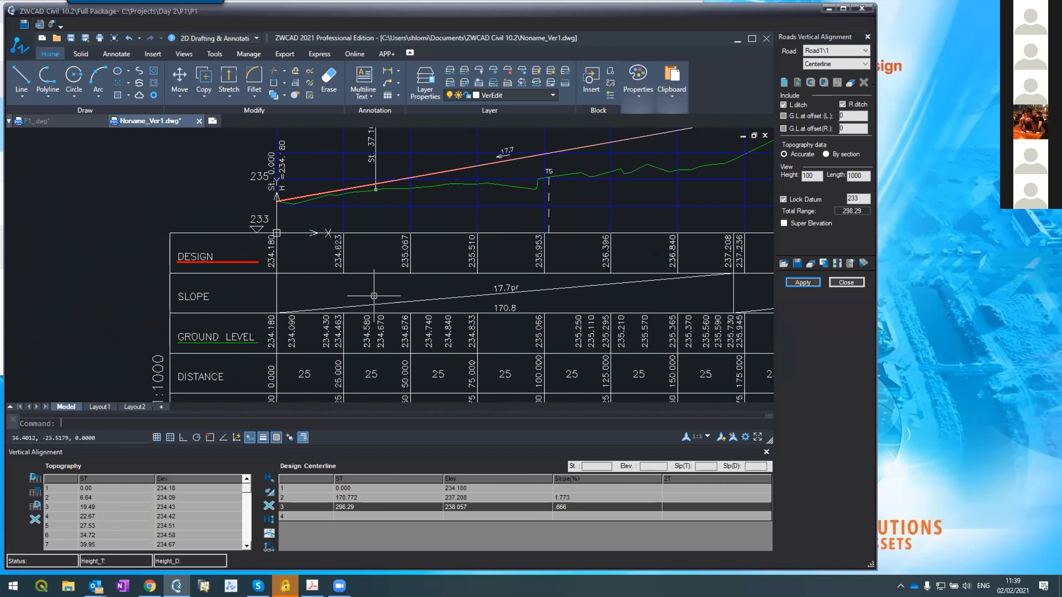
{"action": "scroll", "coordinate": [522, 281], "scroll_direction": "up", "scroll_amount": 3}
{"action": "scroll", "coordinate": [523, 282], "scroll_direction": "down", "scroll_amount": 4}
{"action": "scroll", "coordinate": [363, 324], "scroll_direction": "up", "scroll_amount": 6}
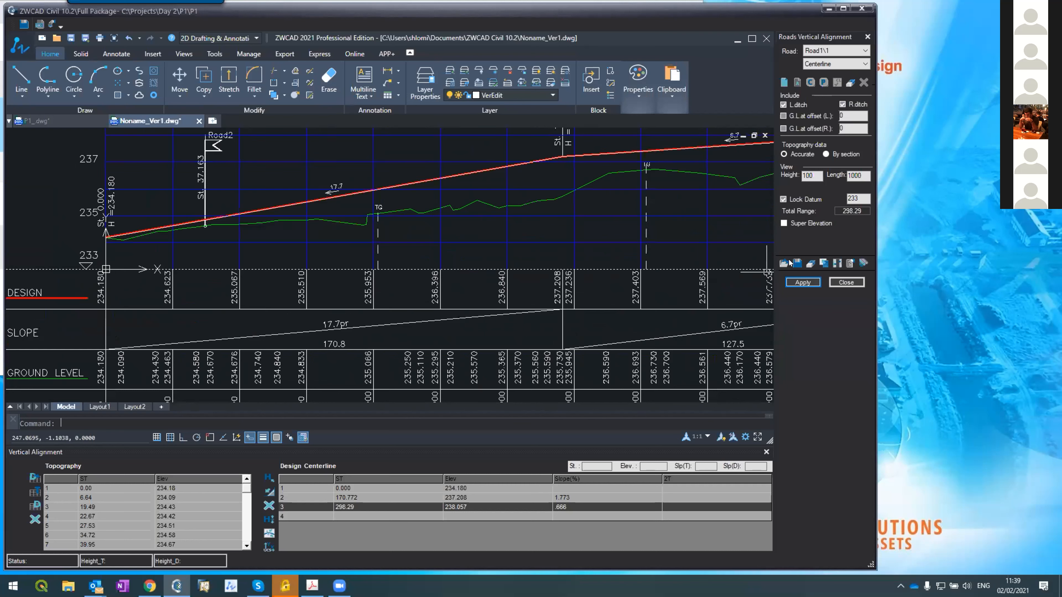
- Set the vertical alignment slope format to "0.00" in the road options and apply it to the vertical alignment only
{"action": "left_click", "coordinate": [845, 263]}
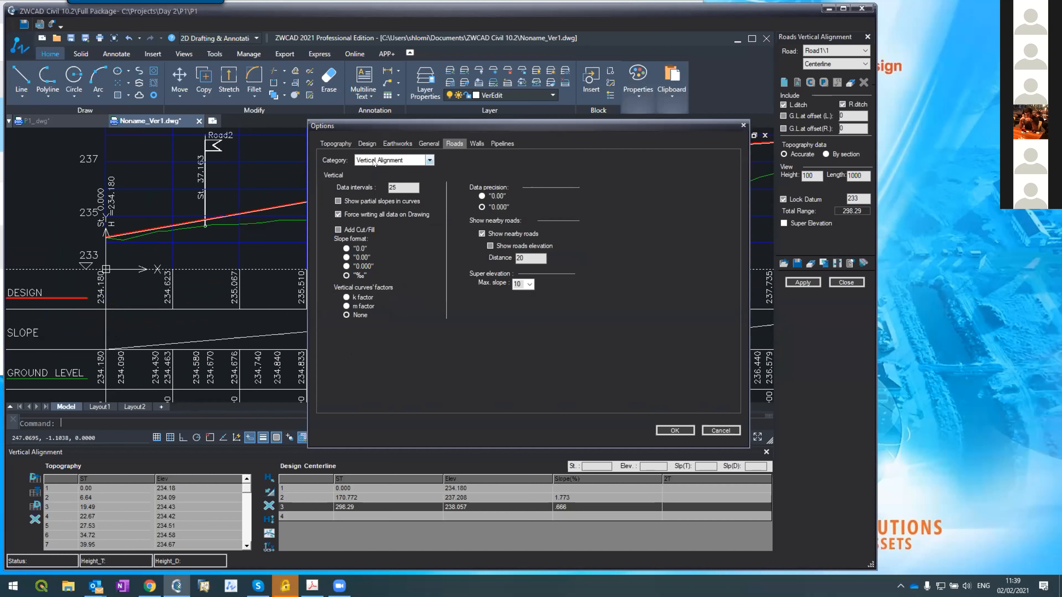
{"action": "left_click", "coordinate": [346, 257]}
{"action": "left_click", "coordinate": [674, 430]}
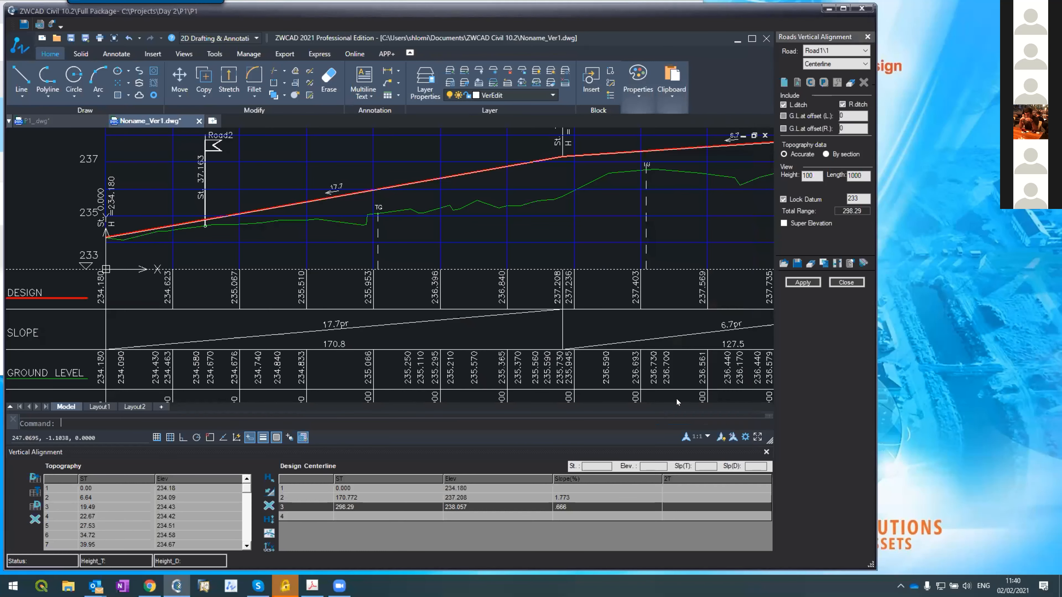
{"action": "left_click", "coordinate": [802, 282]}
{"action": "left_click", "coordinate": [503, 313]}
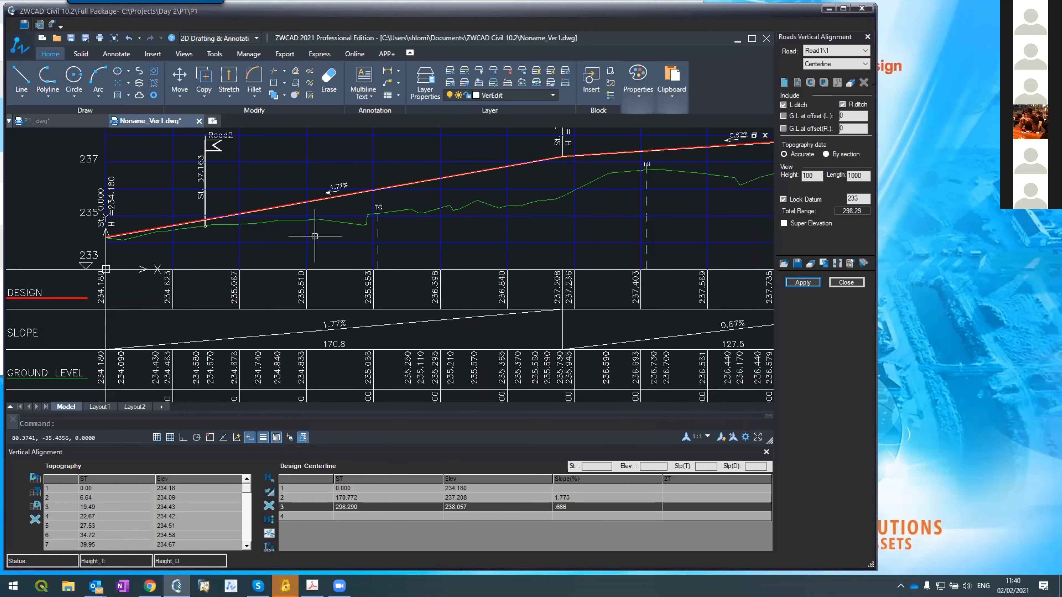
- Move the design line's grade-change point to about station 186.7 at elevation 237.08 and apply it to the vertical alignment only
{"action": "scroll", "coordinate": [313, 237], "scroll_direction": "down", "scroll_amount": 2}
{"action": "scroll", "coordinate": [521, 186], "scroll_direction": "up", "scroll_amount": 2}
{"action": "scroll", "coordinate": [521, 186], "scroll_direction": "down", "scroll_amount": 2}
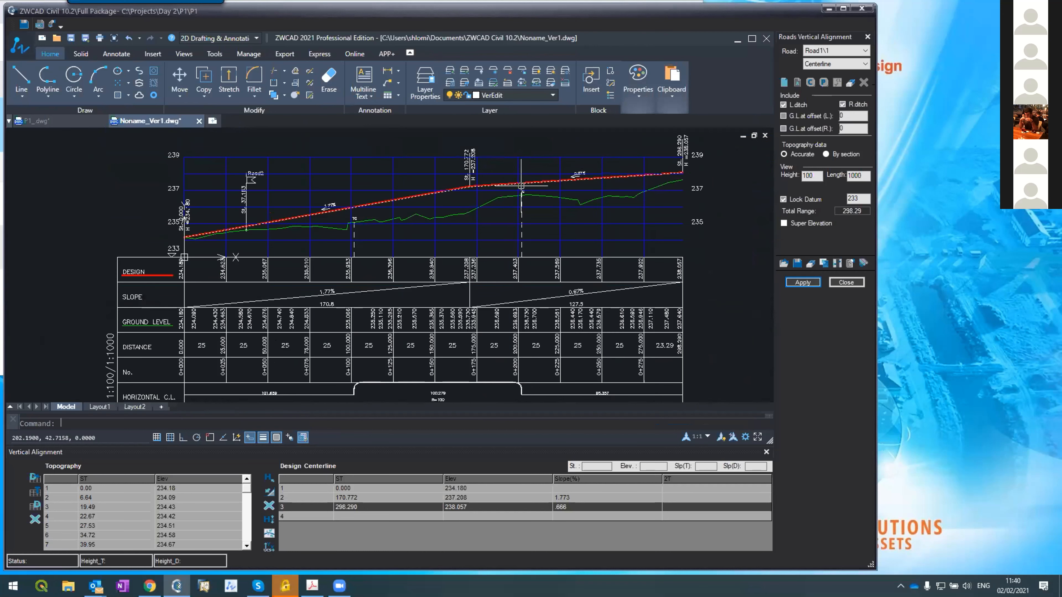
{"action": "scroll", "coordinate": [521, 186], "scroll_direction": "up", "scroll_amount": 2}
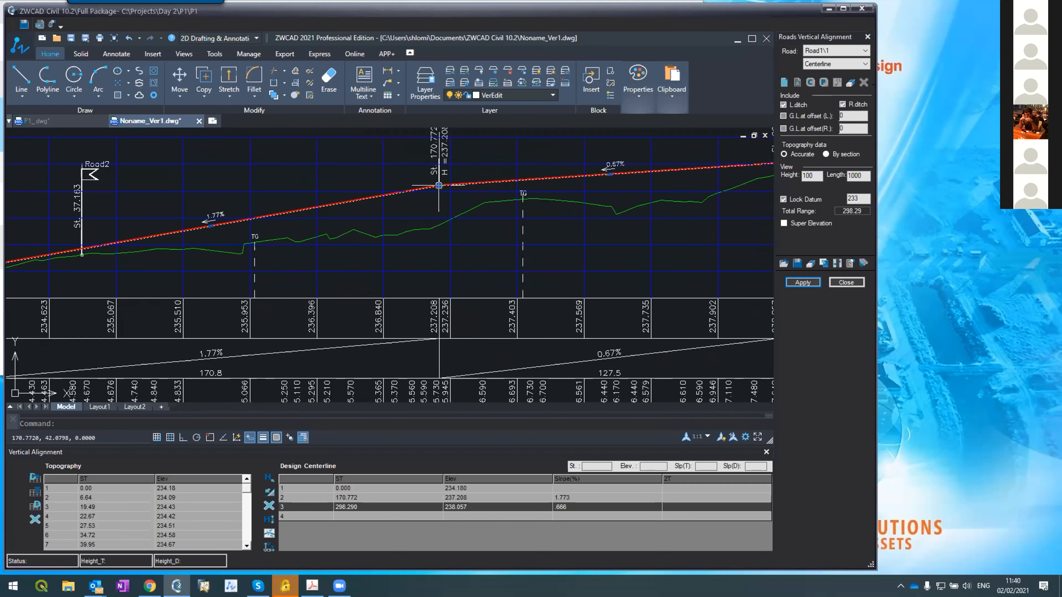
{"action": "left_click", "coordinate": [439, 186]}
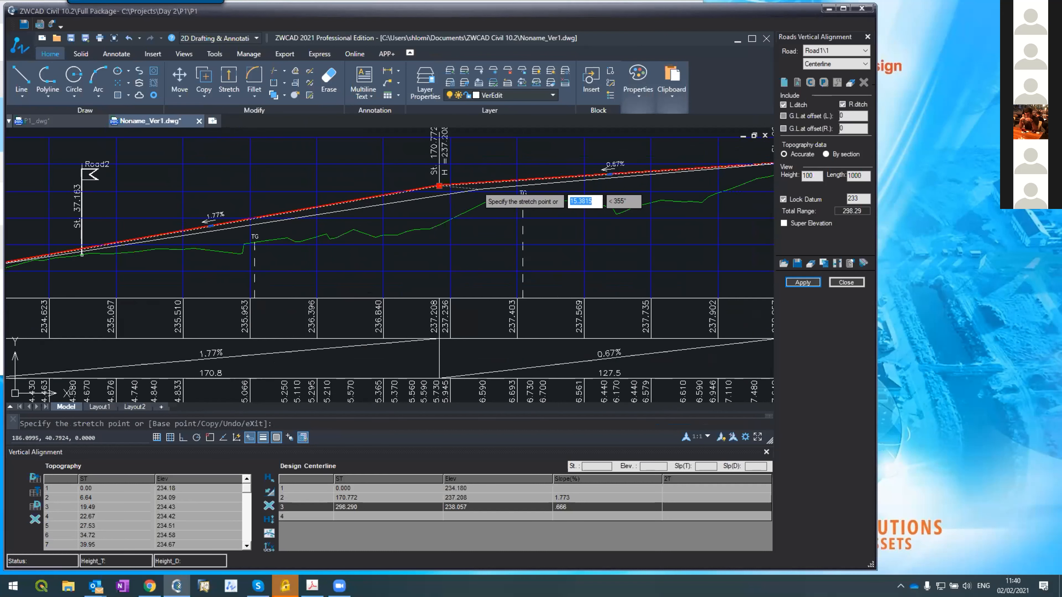
{"action": "left_click", "coordinate": [481, 188]}
{"action": "left_click", "coordinate": [802, 283]}
{"action": "left_click", "coordinate": [503, 314]}
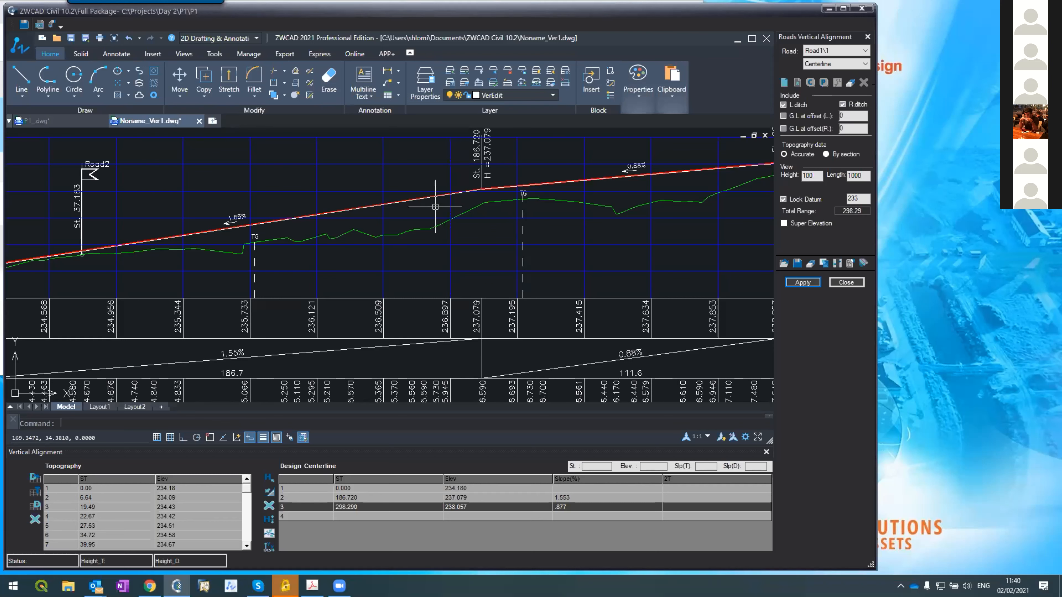
- Move the design line's grade-change point back to about station 130.7 at elevation 237.2 and apply it to the vertical alignment only
{"action": "left_click", "coordinate": [448, 193]}
{"action": "left_click", "coordinate": [482, 189]}
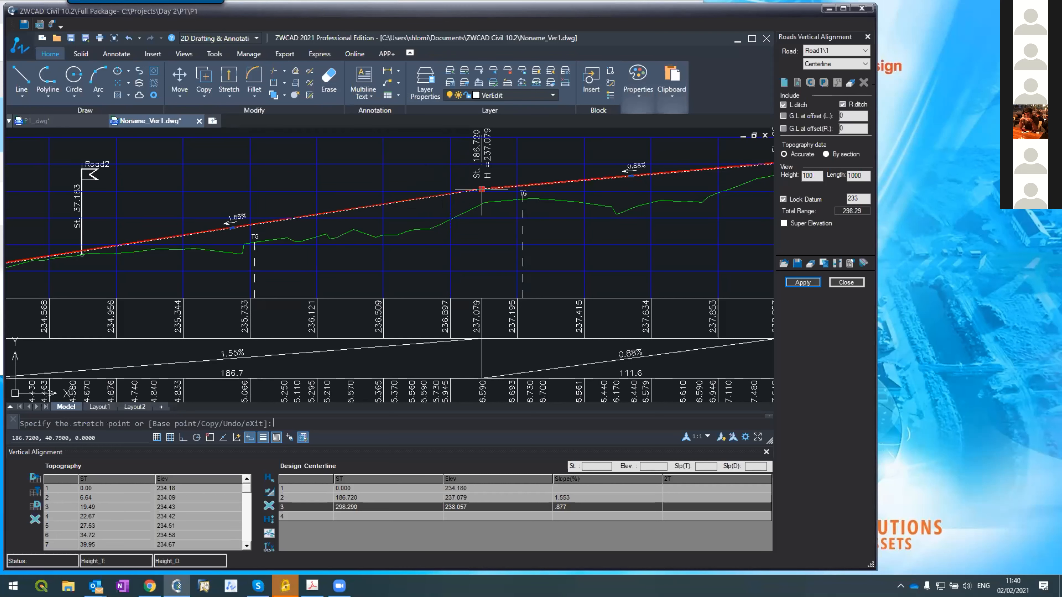
{"action": "left_click", "coordinate": [332, 184]}
{"action": "left_click", "coordinate": [790, 285]}
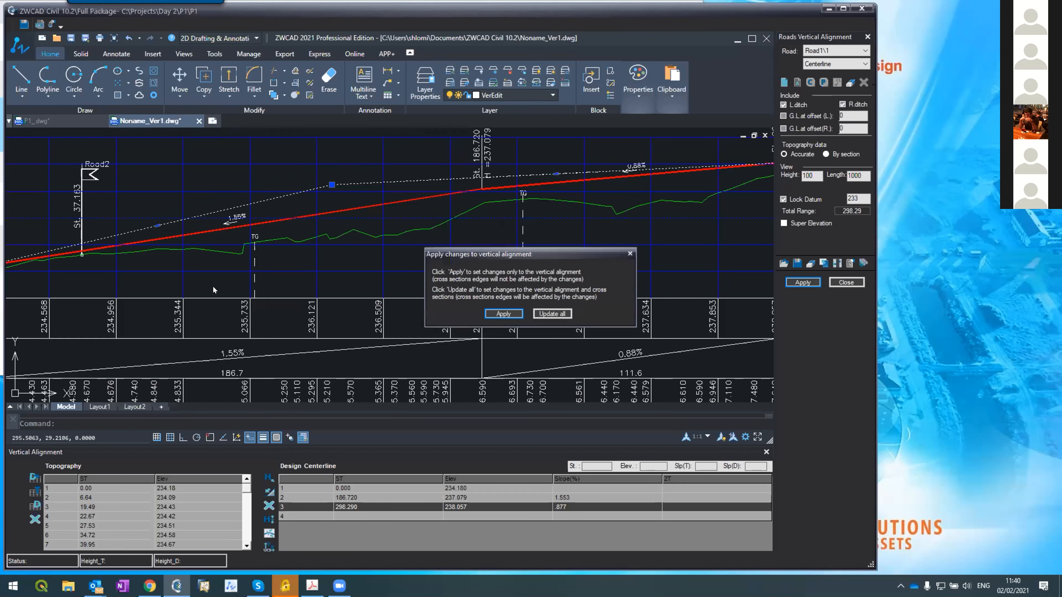
{"action": "left_click", "coordinate": [504, 314]}
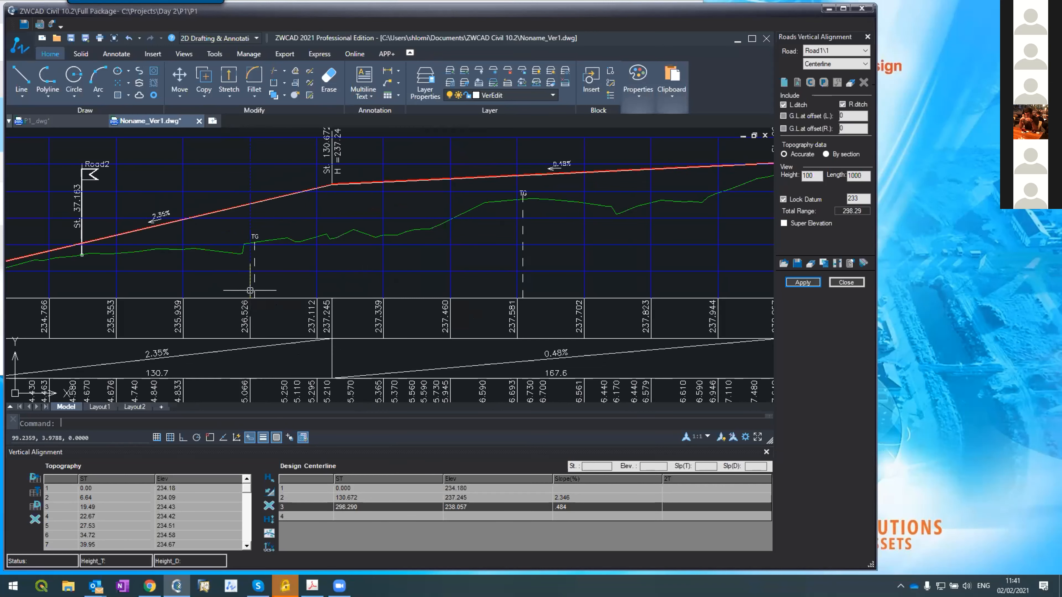
- Set the final segment's slope to 0.5% in the Design Centerline table and apply it to the vertical alignment only
{"action": "scroll", "coordinate": [133, 206], "scroll_direction": "up", "scroll_amount": 2}
{"action": "scroll", "coordinate": [170, 237], "scroll_direction": "down", "scroll_amount": 4}
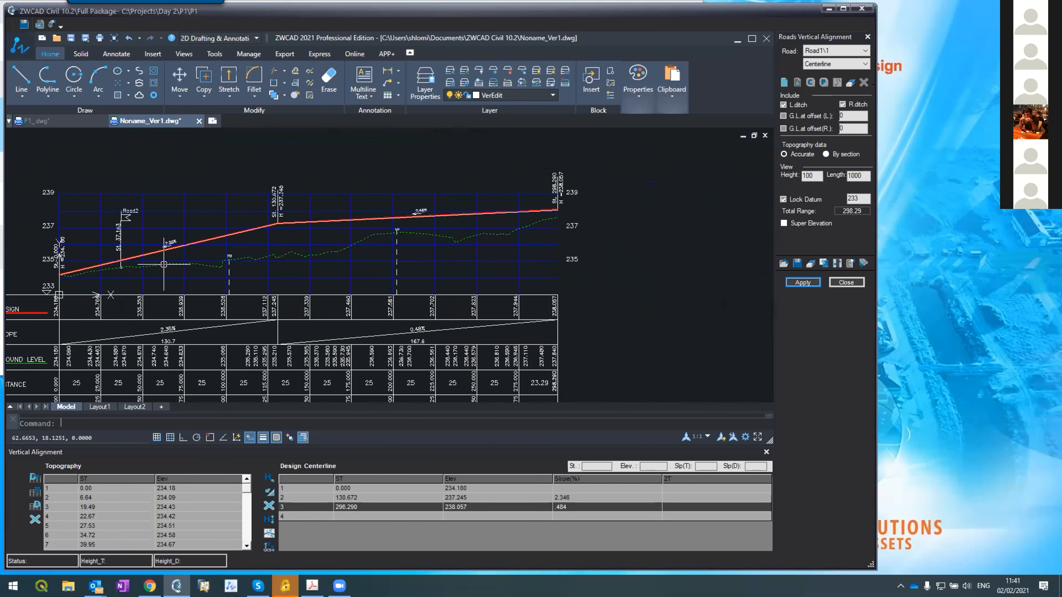
{"action": "scroll", "coordinate": [440, 175], "scroll_direction": "up", "scroll_amount": 2}
{"action": "scroll", "coordinate": [439, 209], "scroll_direction": "up", "scroll_amount": 2}
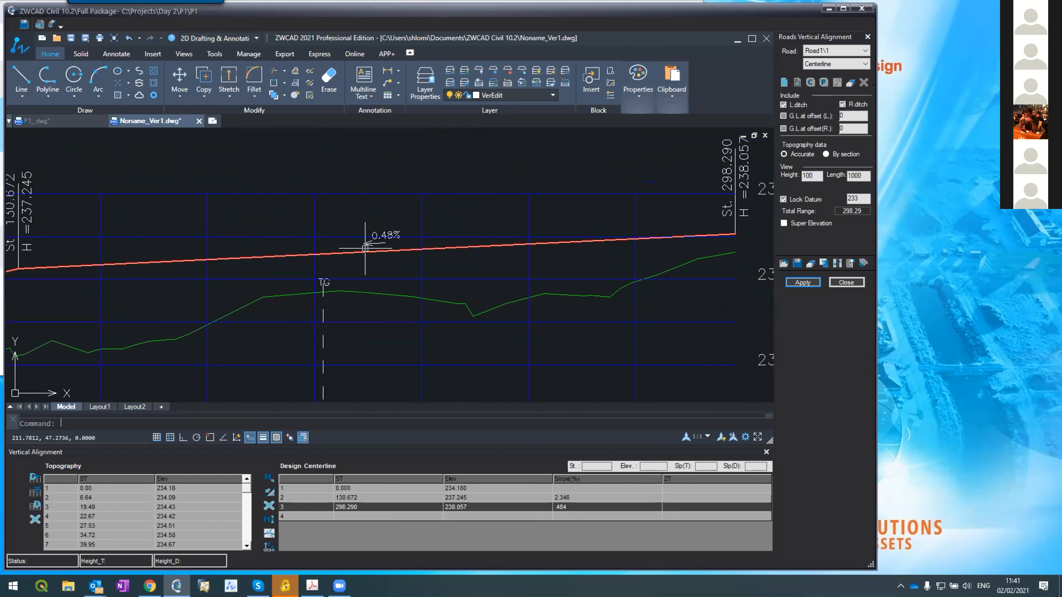
{"action": "left_click", "coordinate": [559, 506]}
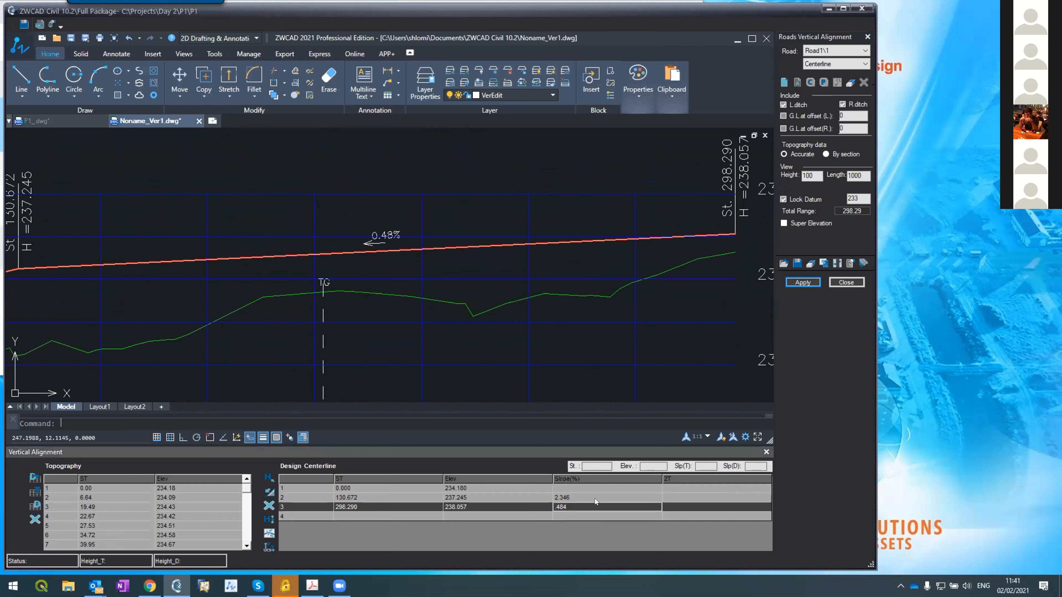
{"action": "key", "text": "BackSpace"}
{"action": "key", "text": "BackSpace"}
{"action": "key", "text": "BackSpace"}
{"action": "type", "text": "5"}
{"action": "key", "text": "Return"}
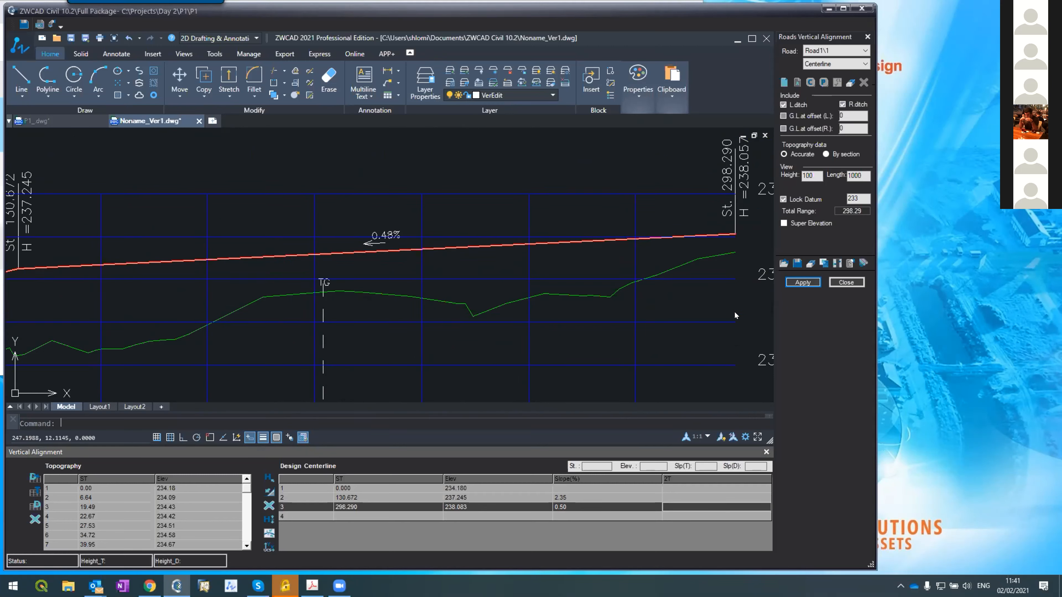
{"action": "left_click", "coordinate": [791, 283]}
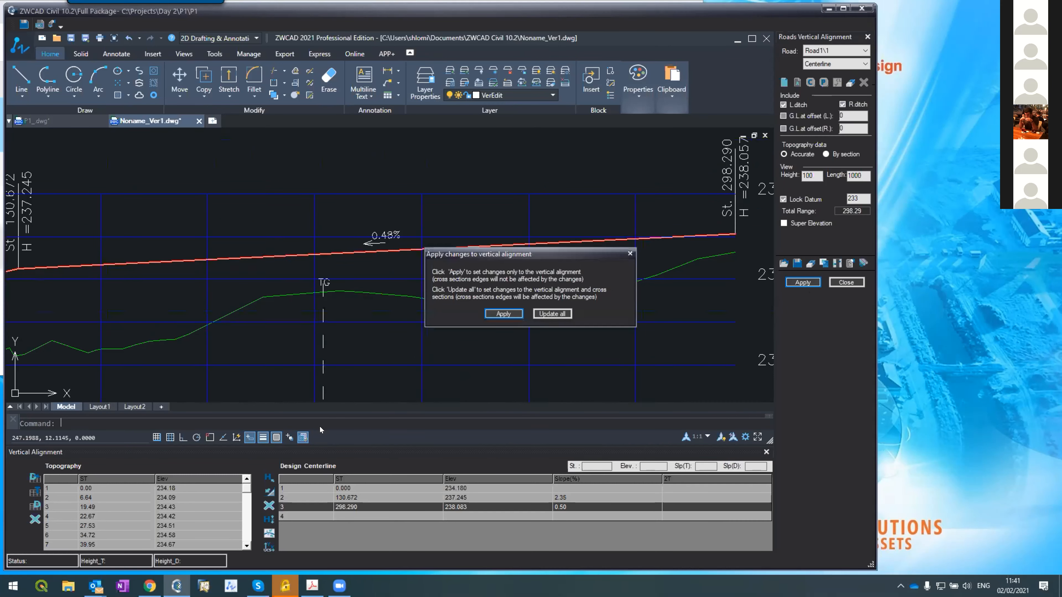
{"action": "left_click", "coordinate": [504, 313]}
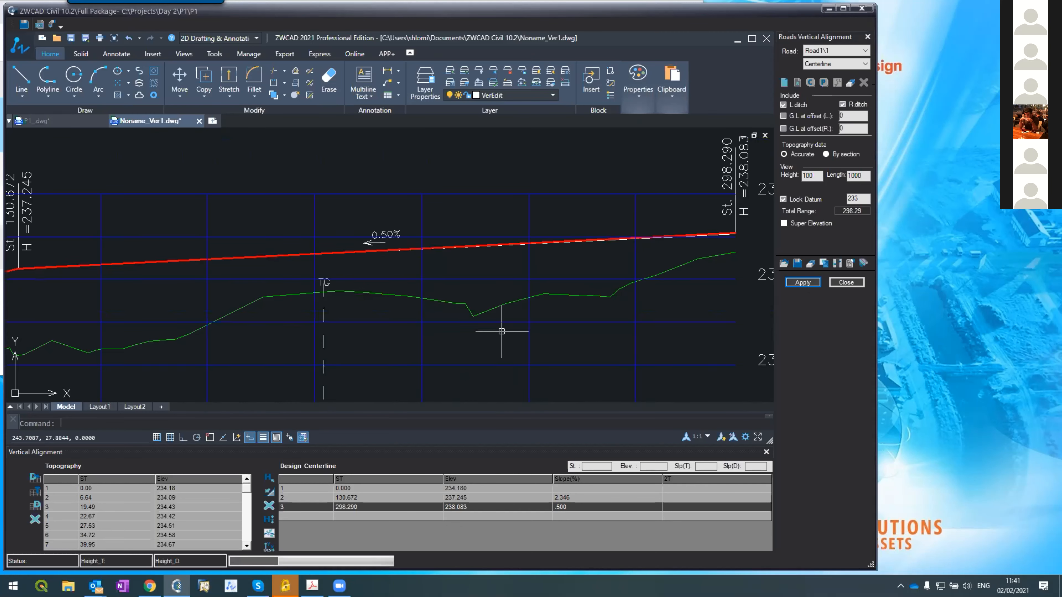
- Examine the final segment's slope label and the grade-change point between the two design segments
{"action": "scroll", "coordinate": [402, 251], "scroll_direction": "down", "scroll_amount": 1}
{"action": "scroll", "coordinate": [392, 250], "scroll_direction": "up", "scroll_amount": 3}
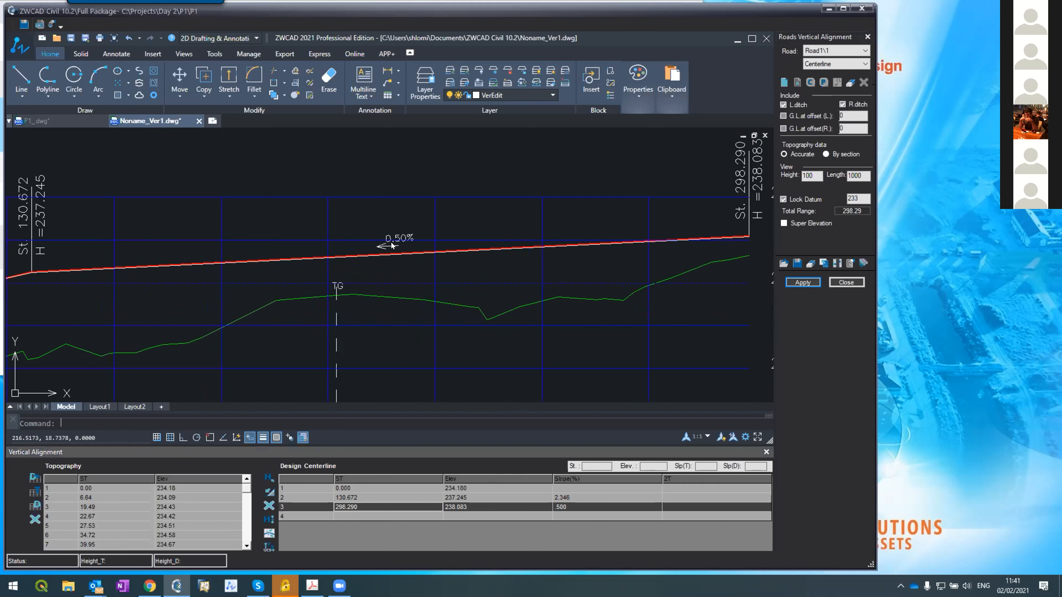
{"action": "scroll", "coordinate": [391, 242], "scroll_direction": "down", "scroll_amount": 1}
{"action": "scroll", "coordinate": [386, 245], "scroll_direction": "down", "scroll_amount": 2}
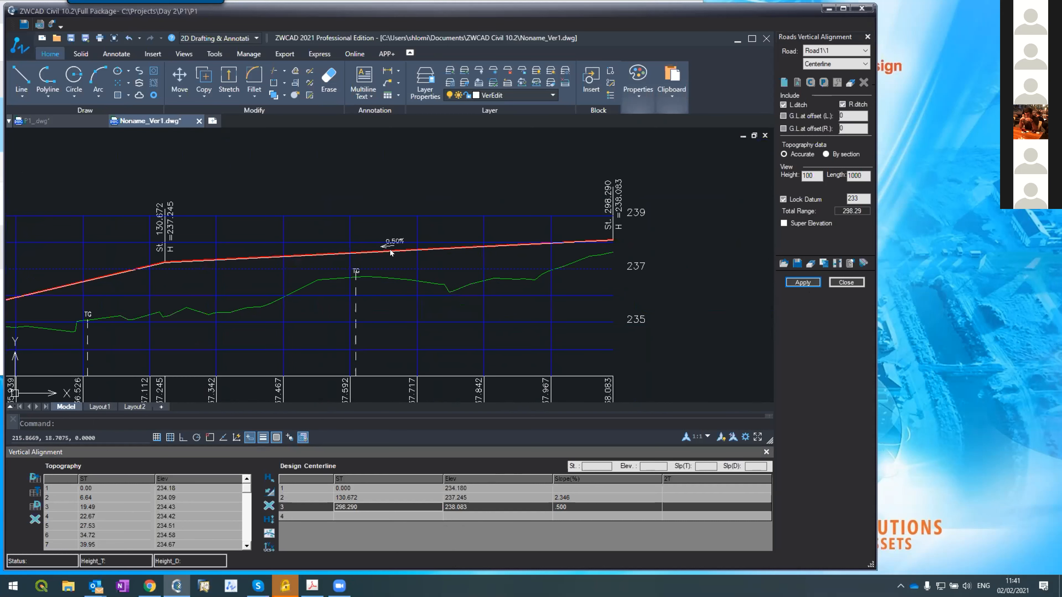
{"action": "scroll", "coordinate": [222, 280], "scroll_direction": "down", "scroll_amount": 1}
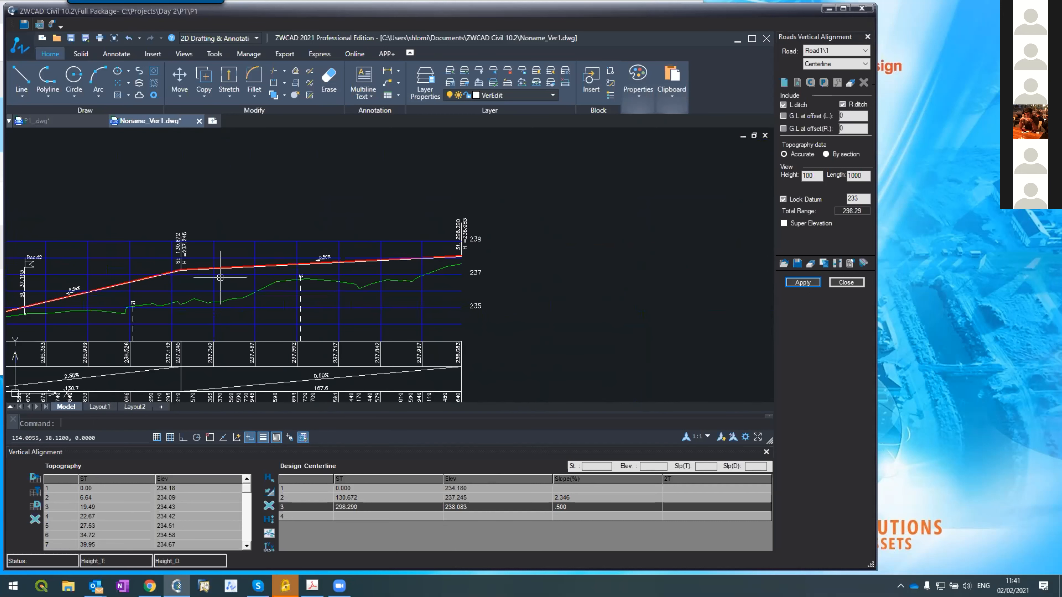
{"action": "scroll", "coordinate": [148, 291], "scroll_direction": "up", "scroll_amount": 3}
{"action": "scroll", "coordinate": [190, 301], "scroll_direction": "down", "scroll_amount": 1}
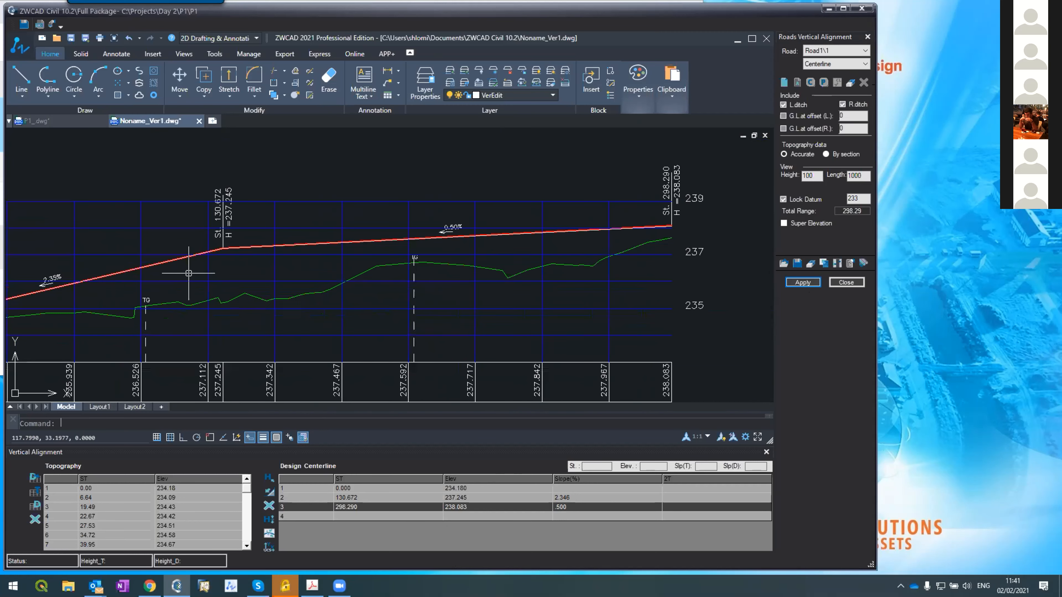
{"action": "scroll", "coordinate": [137, 291], "scroll_direction": "down", "scroll_amount": 1}
{"action": "scroll", "coordinate": [70, 280], "scroll_direction": "up", "scroll_amount": 3}
{"action": "scroll", "coordinate": [268, 262], "scroll_direction": "down", "scroll_amount": 2}
{"action": "scroll", "coordinate": [424, 231], "scroll_direction": "up", "scroll_amount": 3}
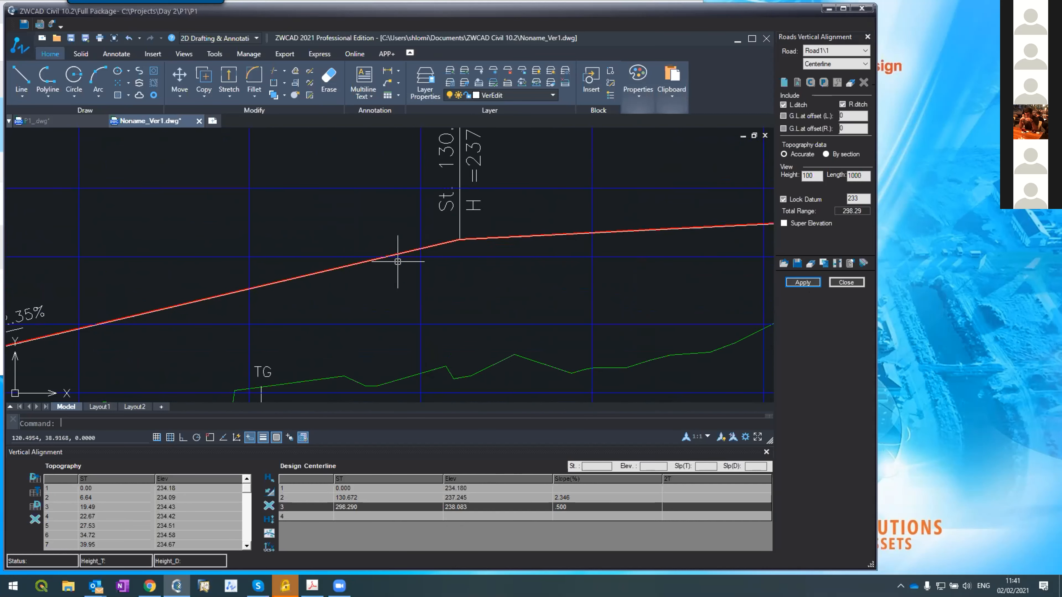
{"action": "scroll", "coordinate": [396, 264], "scroll_direction": "down", "scroll_amount": 1}
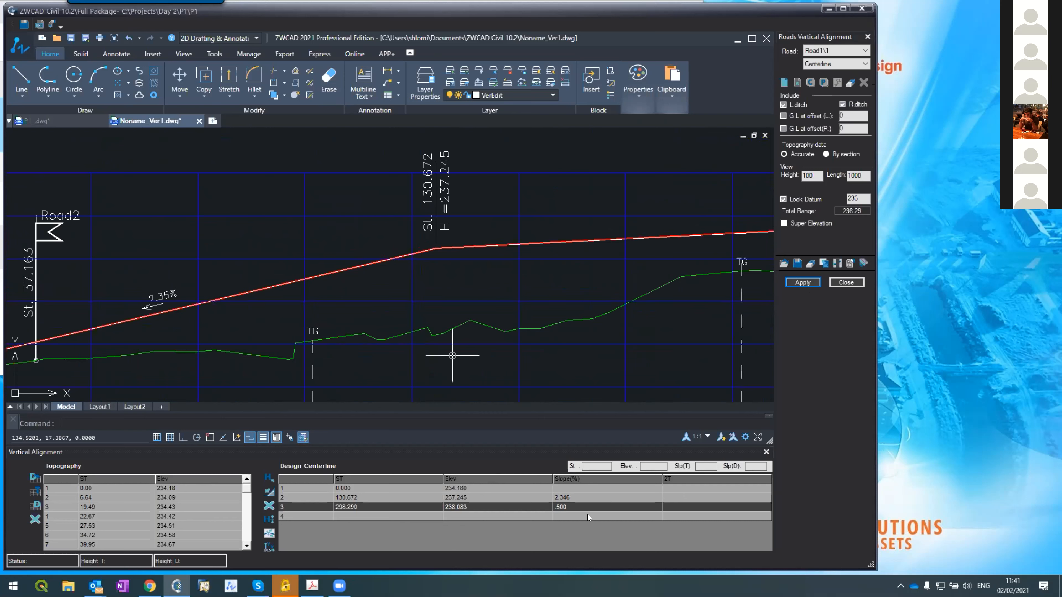
- Give the grade-change point a vertical curve with a 2T length of 50 and apply it to the vertical alignment only
{"action": "left_click", "coordinate": [676, 497]}
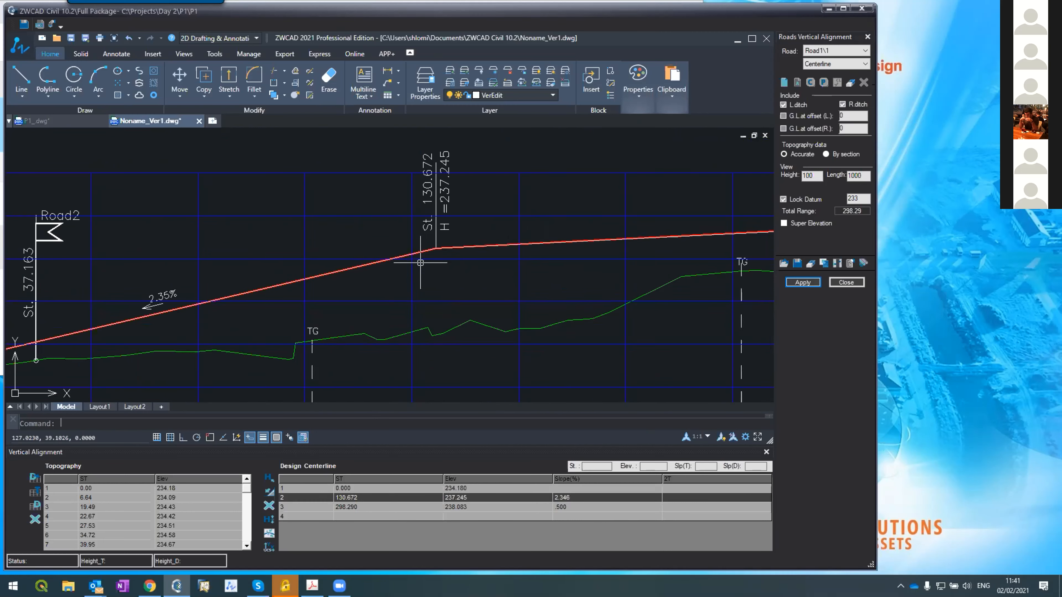
{"action": "scroll", "coordinate": [420, 262], "scroll_direction": "down", "scroll_amount": 6}
{"action": "scroll", "coordinate": [418, 262], "scroll_direction": "up", "scroll_amount": 3}
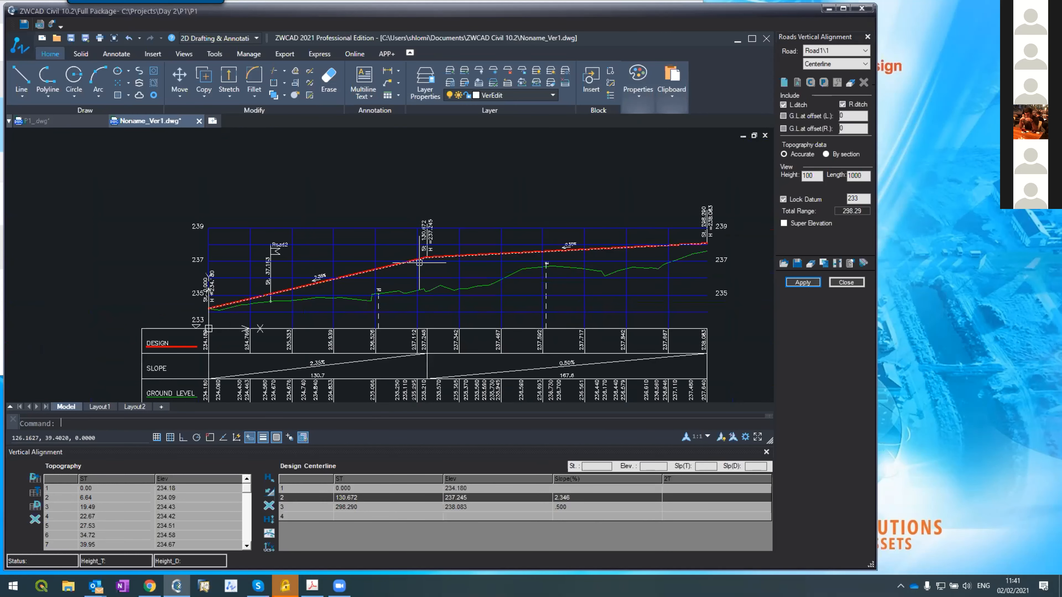
{"action": "scroll", "coordinate": [420, 263], "scroll_direction": "up", "scroll_amount": 2}
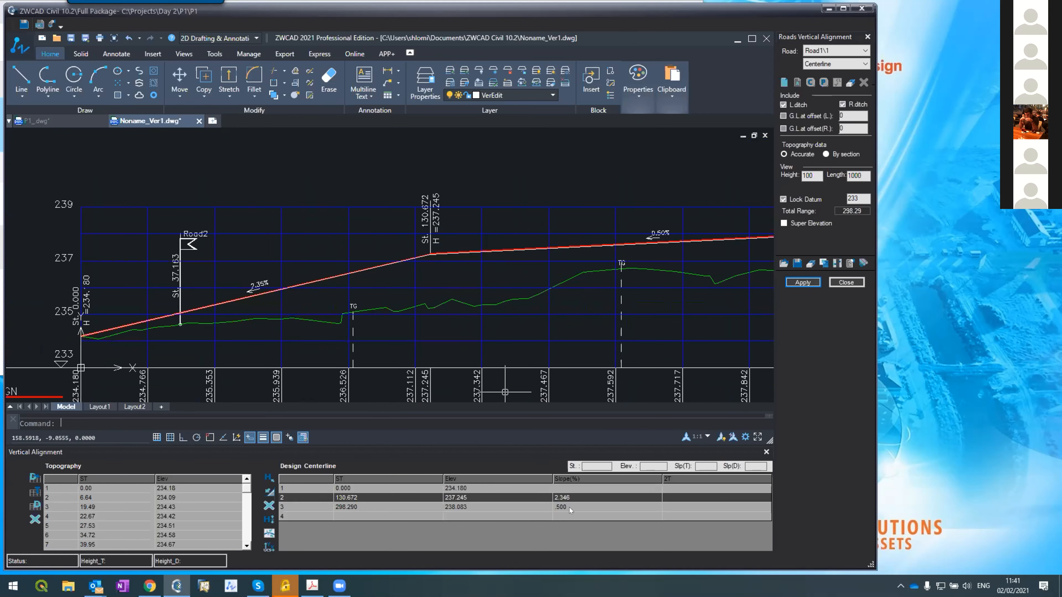
{"action": "left_click", "coordinate": [665, 497]}
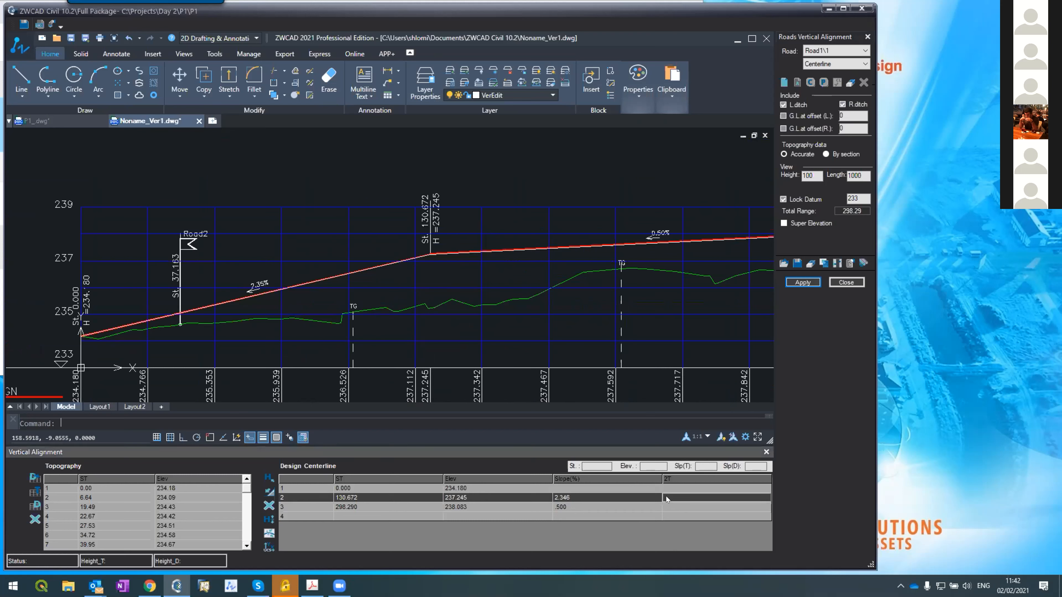
{"action": "type", "text": "50"}
{"action": "key", "text": "Return"}
{"action": "left_click", "coordinate": [802, 282]}
{"action": "left_click", "coordinate": [503, 314]}
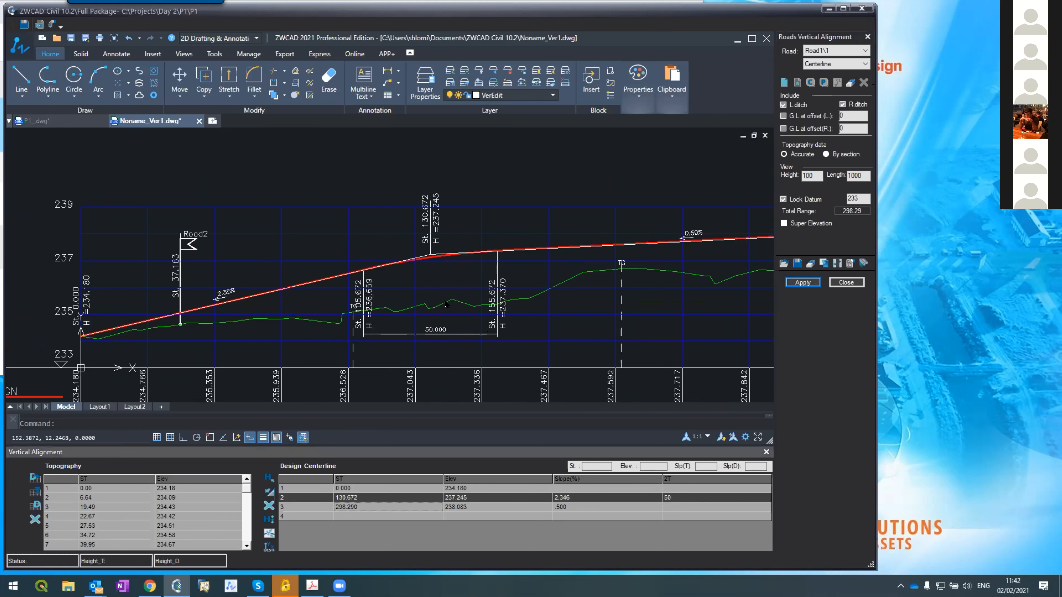
- Set the vertical curve's 2T length at the grade-change point to 100 and apply it to the vertical alignment only
{"action": "left_click", "coordinate": [676, 498]}
{"action": "key", "text": "BackSpace"}
{"action": "key", "text": "BackSpace"}
{"action": "type", "text": "100"}
{"action": "key", "text": "Return"}
{"action": "left_click", "coordinate": [805, 282]}
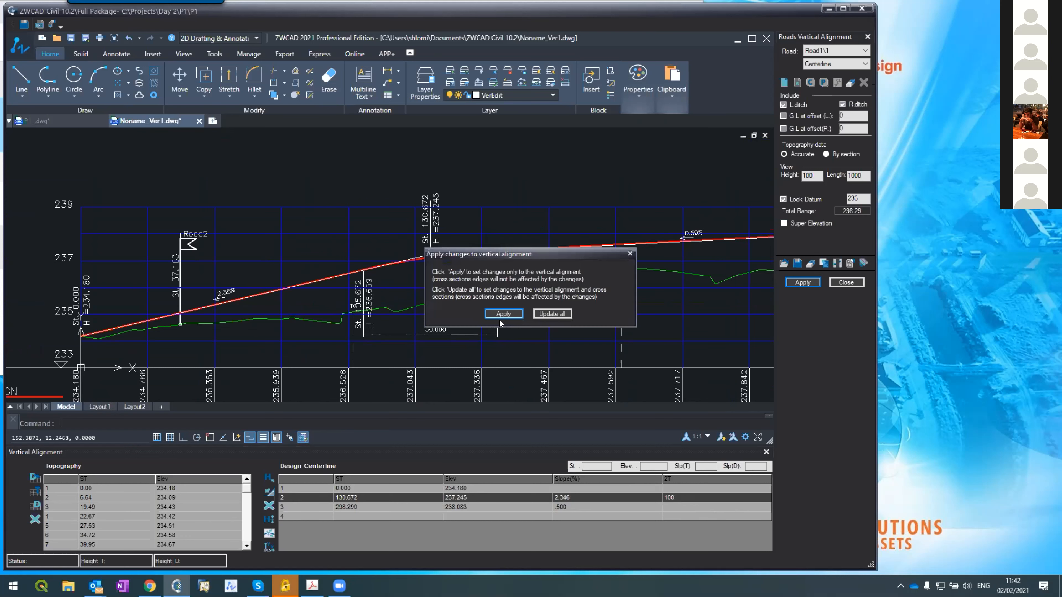
{"action": "left_click", "coordinate": [488, 313]}
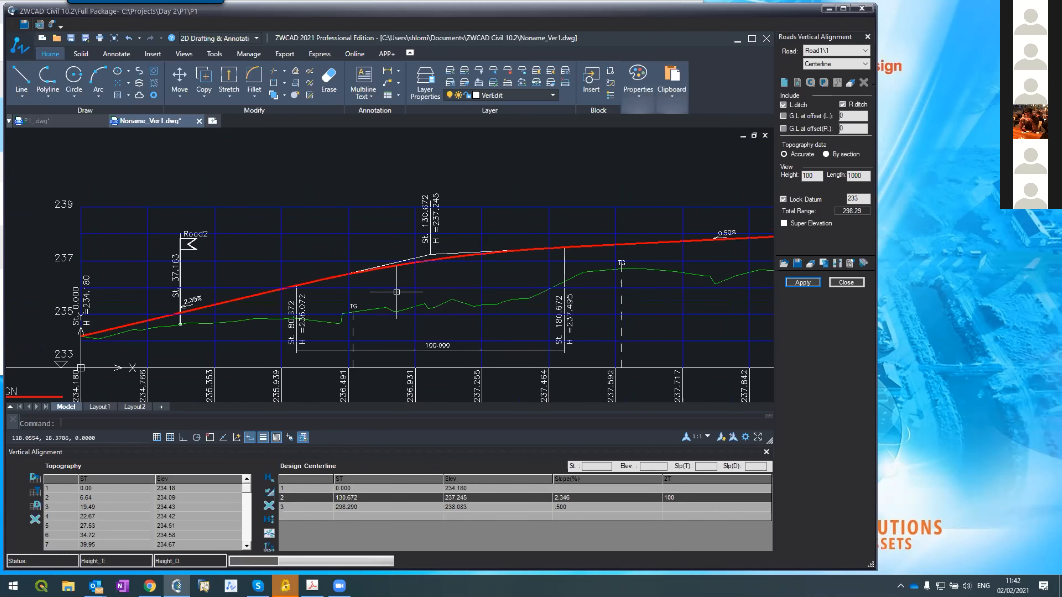
- Examine the vertical curve against its tangents, along with its length, radius and offset data in the slope row
{"action": "scroll", "coordinate": [384, 256], "scroll_direction": "down", "scroll_amount": 2}
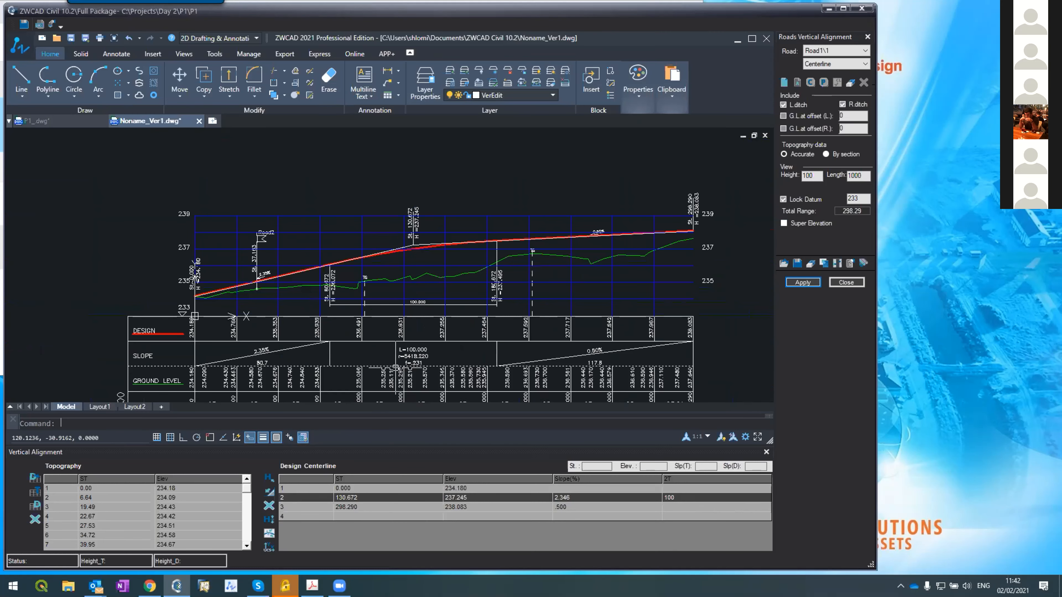
{"action": "scroll", "coordinate": [397, 359], "scroll_direction": "up", "scroll_amount": 4}
{"action": "scroll", "coordinate": [396, 360], "scroll_direction": "down", "scroll_amount": 2}
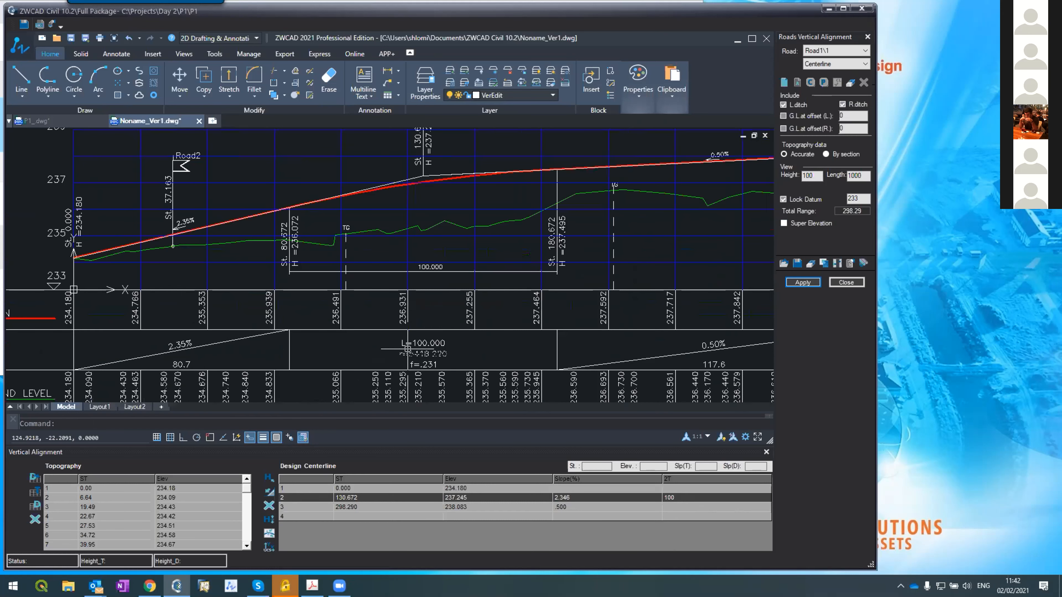
{"action": "scroll", "coordinate": [410, 347], "scroll_direction": "down", "scroll_amount": 2}
{"action": "scroll", "coordinate": [437, 346], "scroll_direction": "up", "scroll_amount": 4}
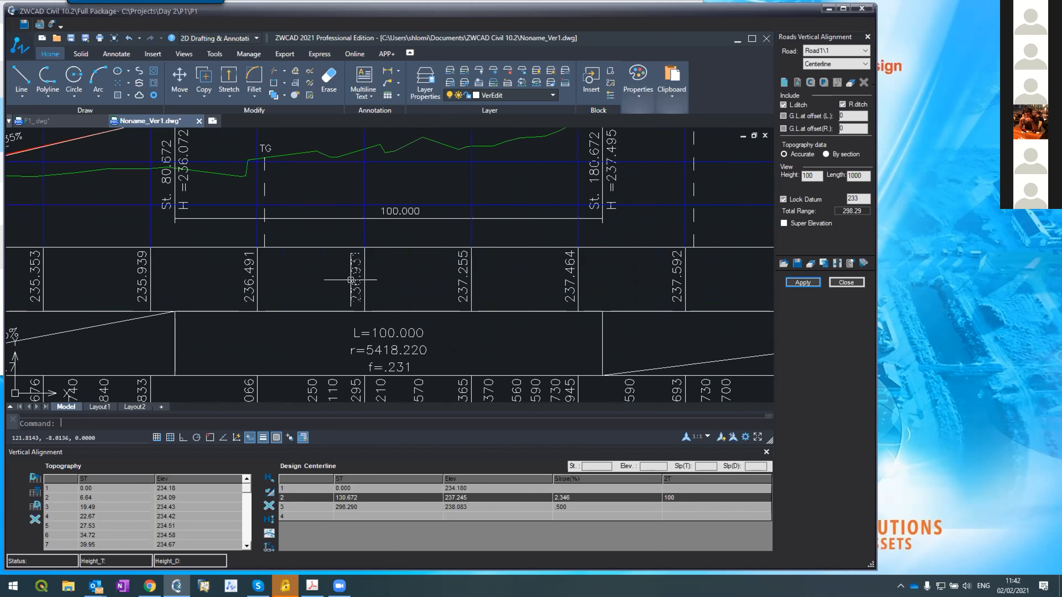
{"action": "scroll", "coordinate": [368, 318], "scroll_direction": "down", "scroll_amount": 2}
{"action": "scroll", "coordinate": [379, 353], "scroll_direction": "down", "scroll_amount": 3}
{"action": "scroll", "coordinate": [367, 267], "scroll_direction": "up", "scroll_amount": 5}
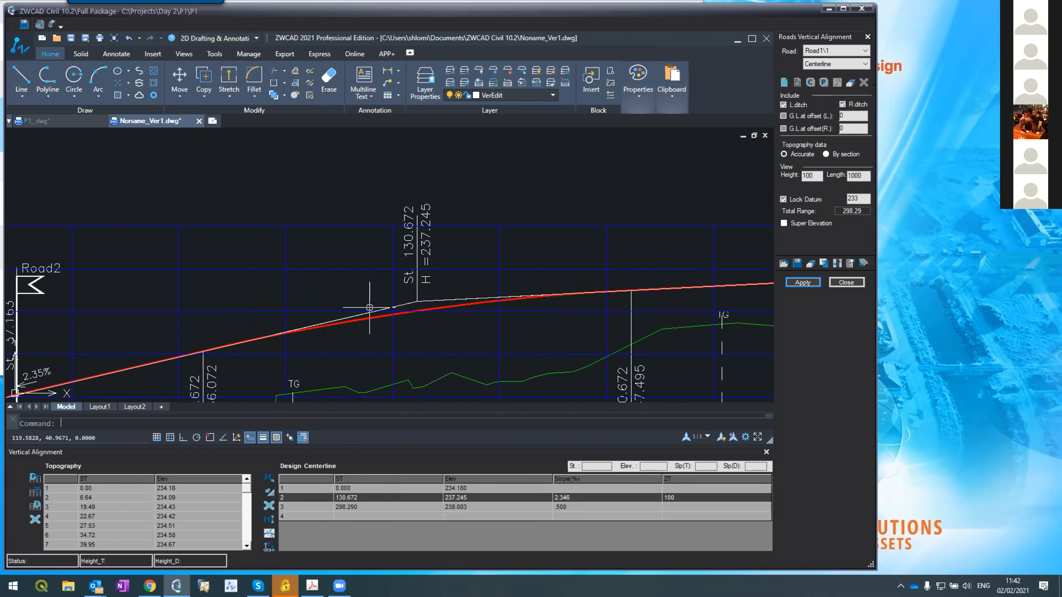
{"action": "scroll", "coordinate": [367, 310], "scroll_direction": "down", "scroll_amount": 2}
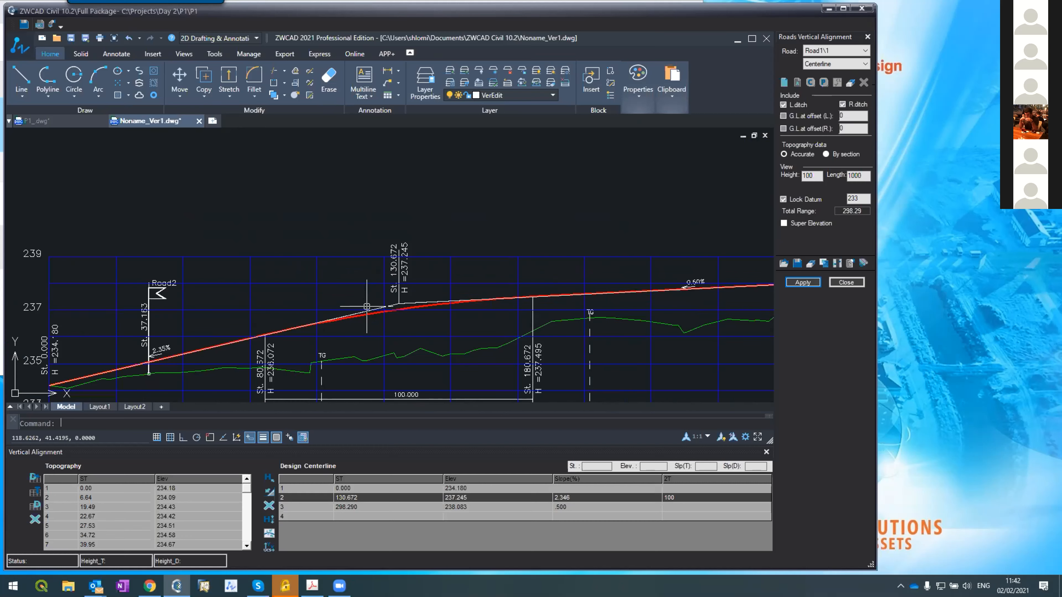
{"action": "scroll", "coordinate": [376, 331], "scroll_direction": "down", "scroll_amount": 2}
{"action": "scroll", "coordinate": [390, 356], "scroll_direction": "up", "scroll_amount": 2}
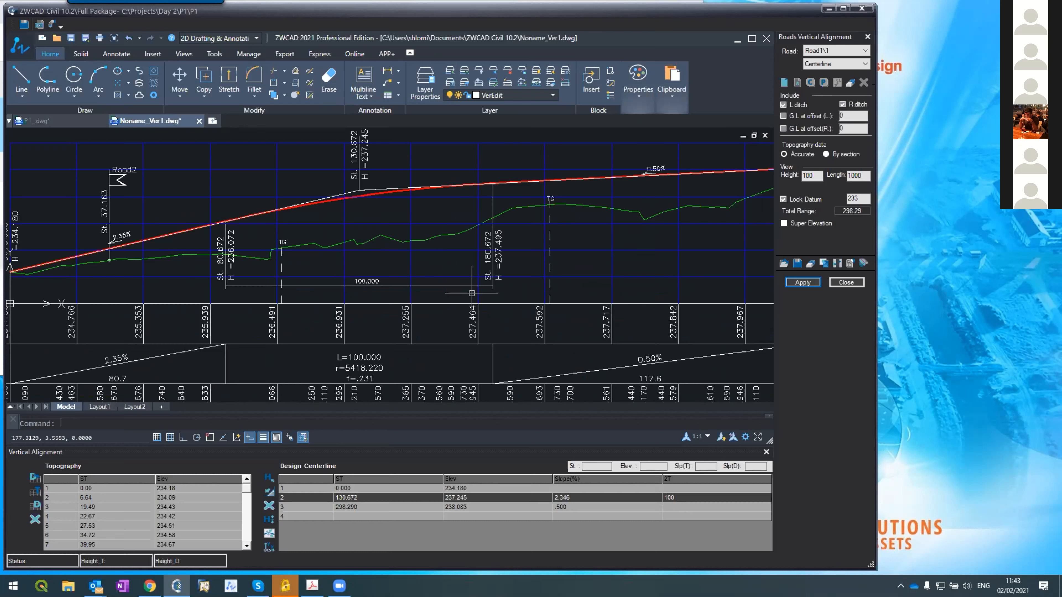
- Set the first design segment's slope to 10% at the grade-change point and apply it to the vertical alignment only
{"action": "scroll", "coordinate": [342, 304], "scroll_direction": "down", "scroll_amount": 2}
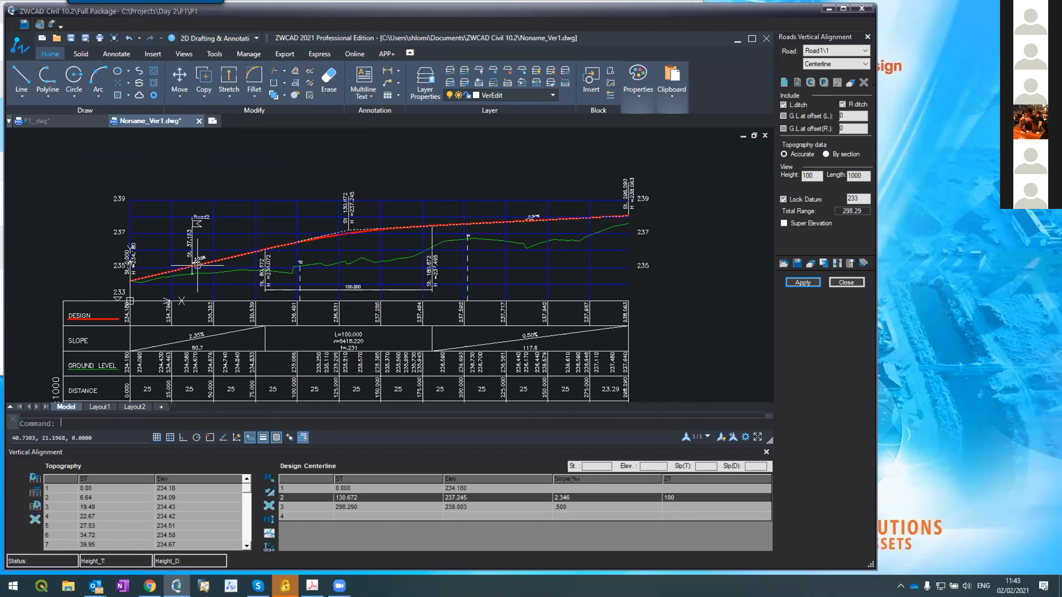
{"action": "scroll", "coordinate": [190, 261], "scroll_direction": "up", "scroll_amount": 3}
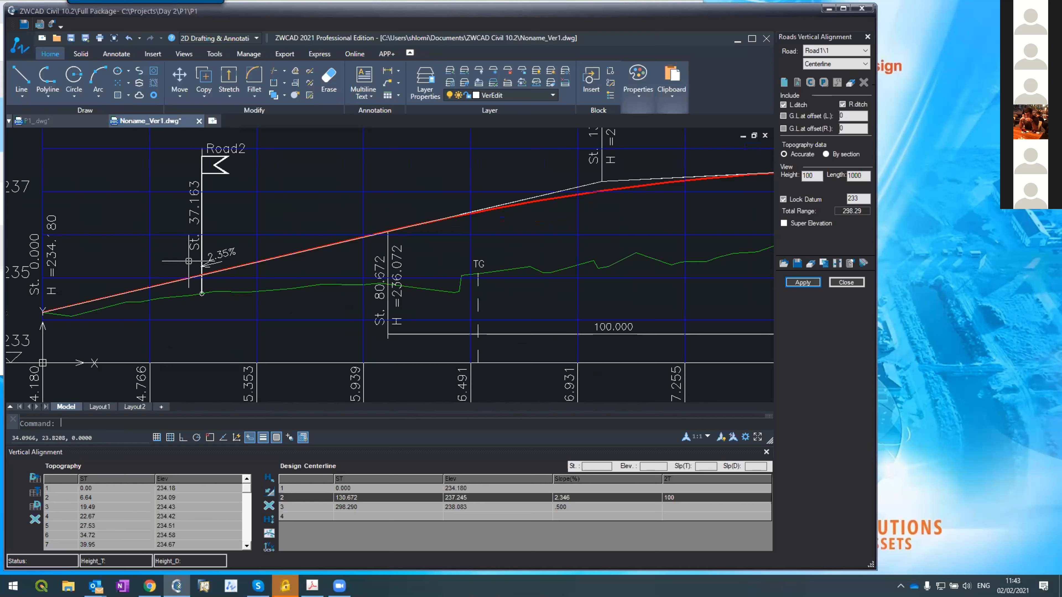
{"action": "left_click", "coordinate": [568, 499]}
{"action": "double_click", "coordinate": [575, 498]}
{"action": "key", "text": "BackSpace"}
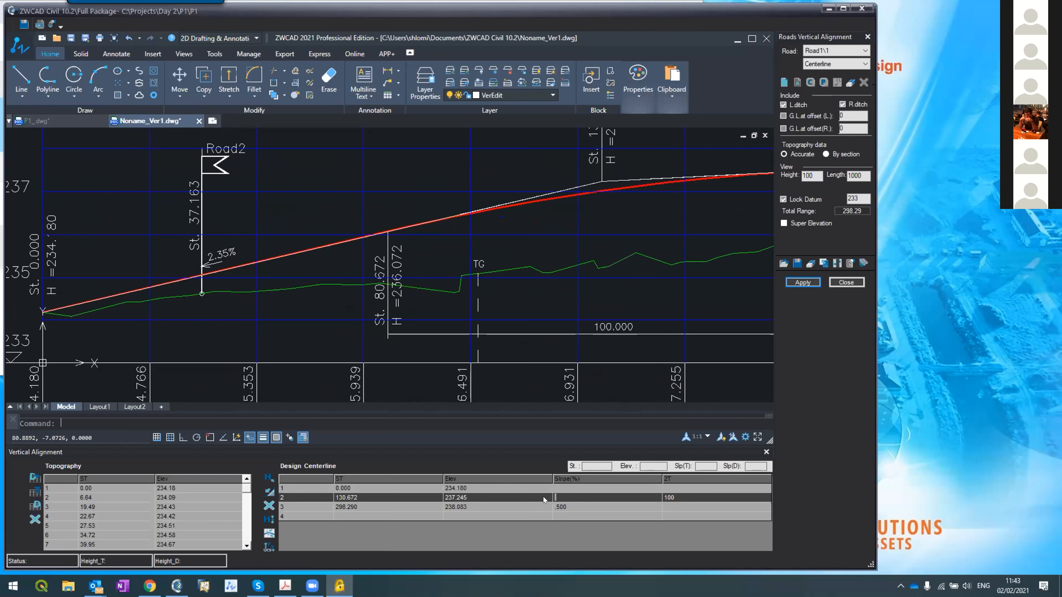
{"action": "left_click", "coordinate": [556, 507]}
{"action": "left_click", "coordinate": [558, 497]}
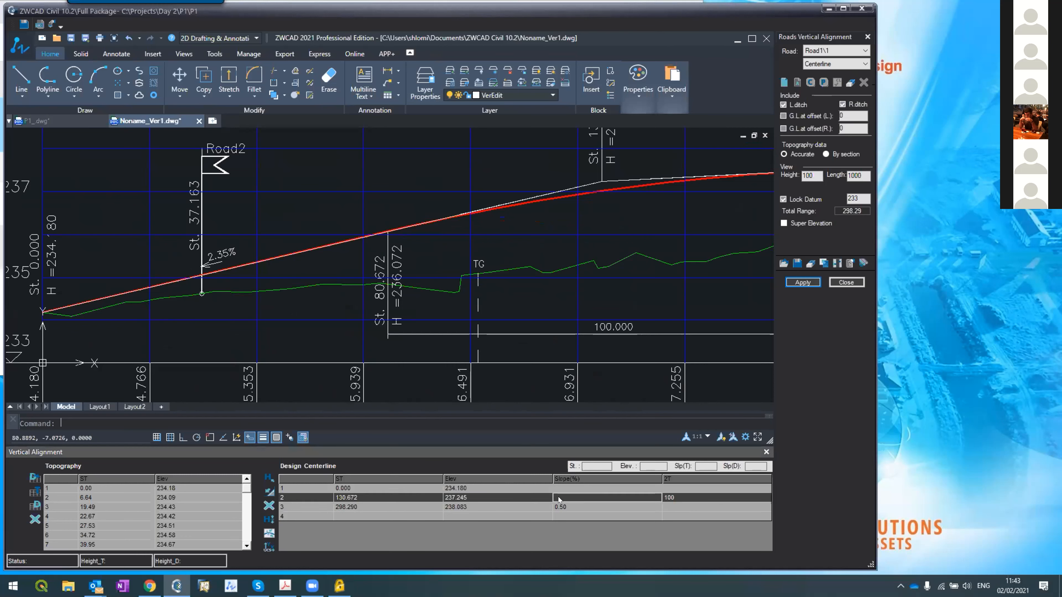
{"action": "type", "text": "10"}
{"action": "key", "text": "Tab"}
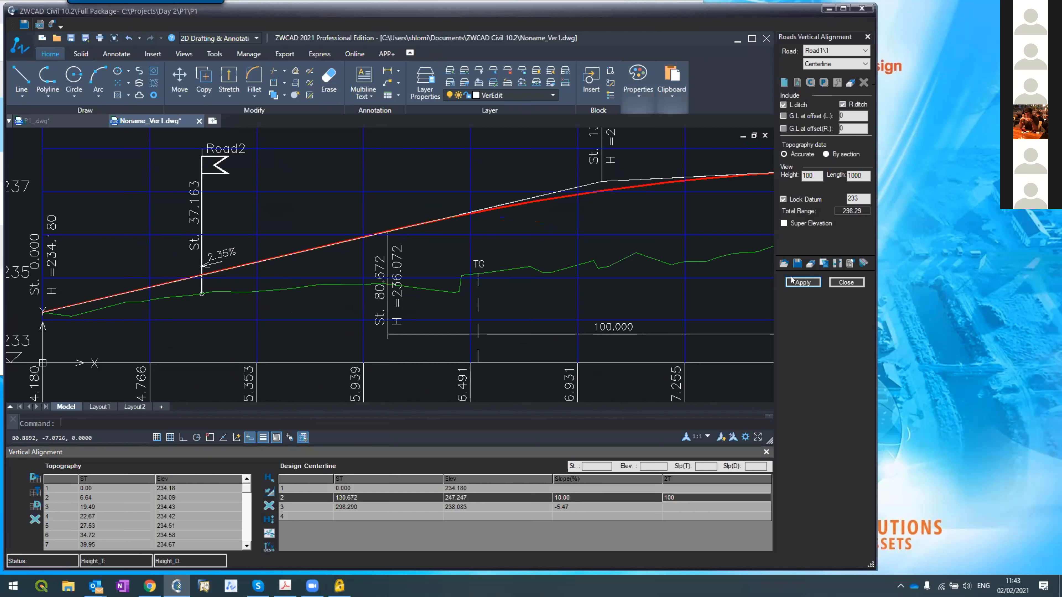
{"action": "left_click", "coordinate": [787, 288]}
{"action": "left_click", "coordinate": [502, 311]}
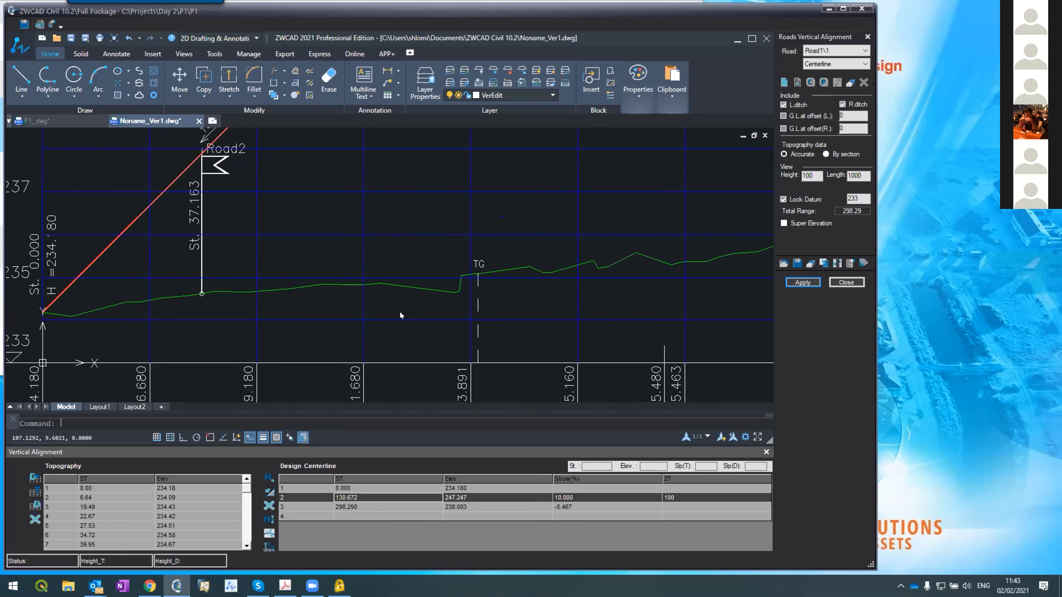
- Stretch the design line's grade-change point down to about station 158.35, elevation 236.51, and apply it to the vertical alignment only
{"action": "scroll", "coordinate": [400, 314], "scroll_direction": "down", "scroll_amount": 6}
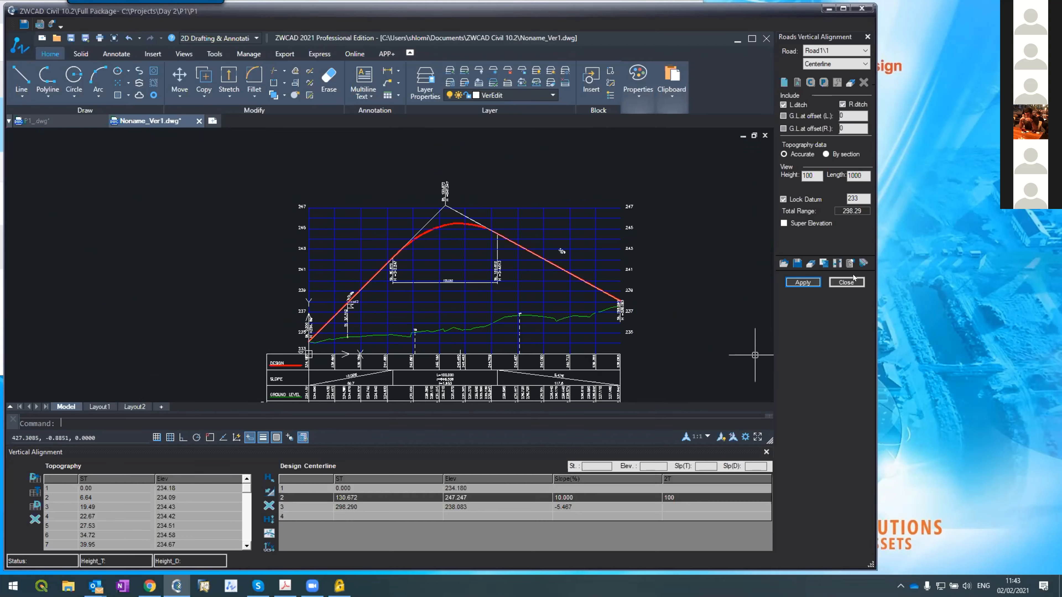
{"action": "left_click", "coordinate": [430, 222]}
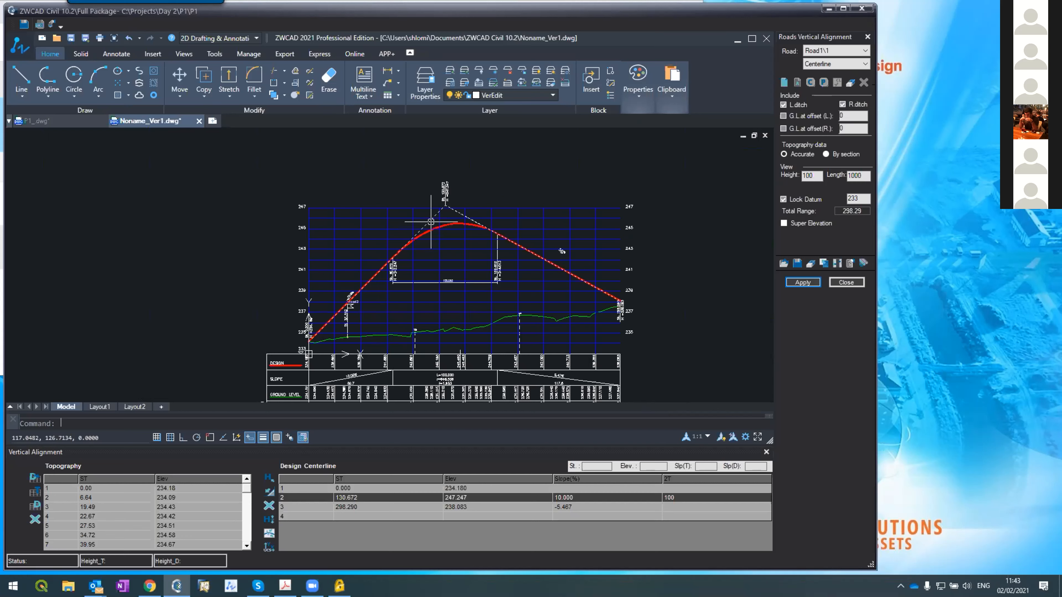
{"action": "left_click", "coordinate": [445, 205]}
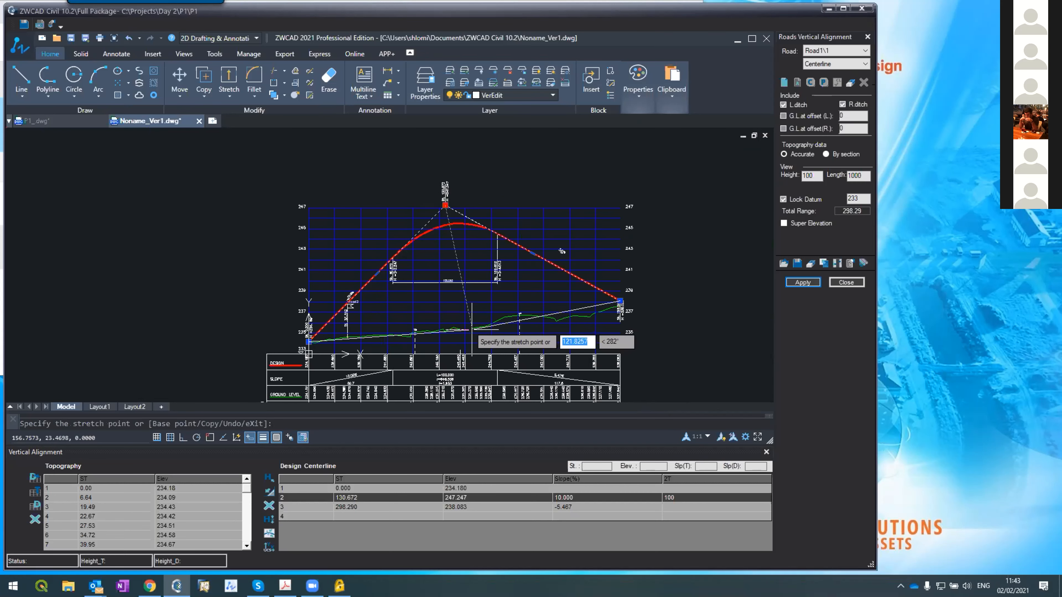
{"action": "left_click", "coordinate": [473, 318]}
{"action": "left_click", "coordinate": [804, 282]}
{"action": "left_click", "coordinate": [505, 315]}
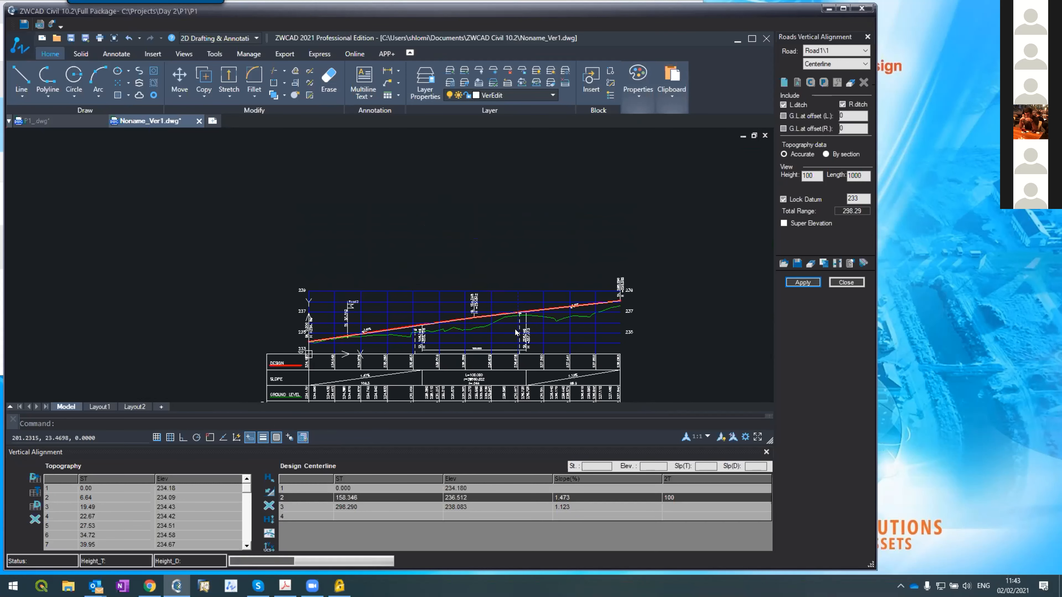
- Stretch the grade-change point to about station 154.32, elevation 236.68, and apply the change to the vertical alignment only
{"action": "scroll", "coordinate": [469, 321], "scroll_direction": "up", "scroll_amount": 4}
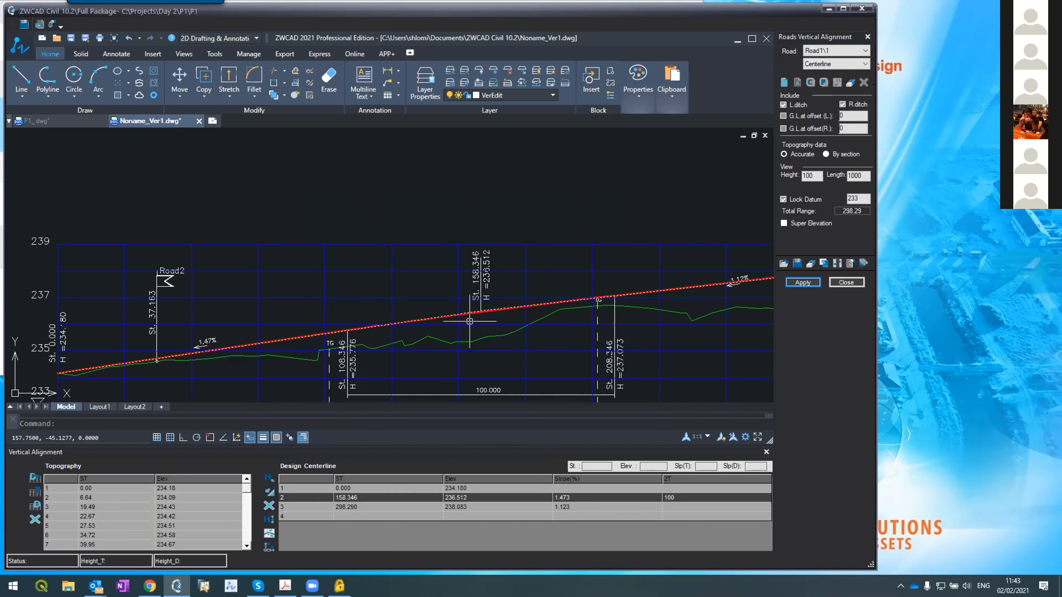
{"action": "left_click", "coordinate": [478, 313]}
{"action": "left_click", "coordinate": [480, 311]}
{"action": "left_click", "coordinate": [472, 310]}
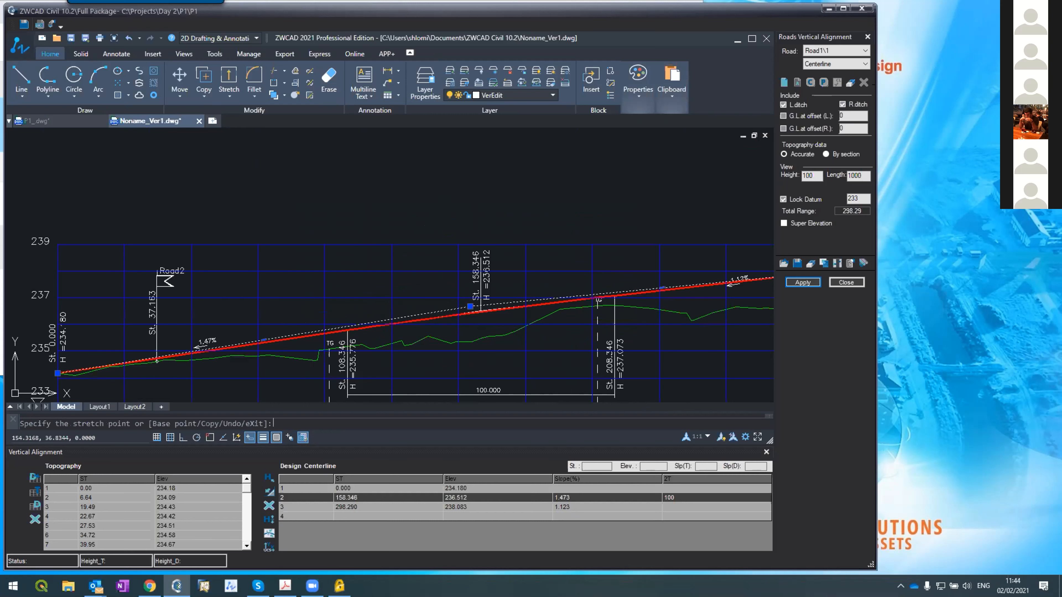
{"action": "left_click", "coordinate": [803, 282]}
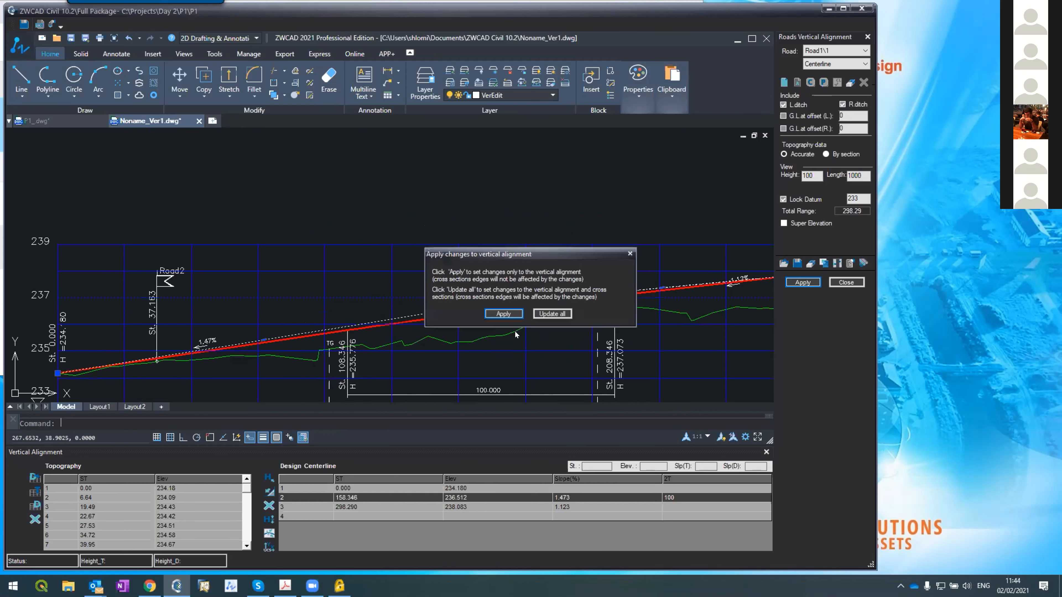
{"action": "left_click", "coordinate": [503, 313]}
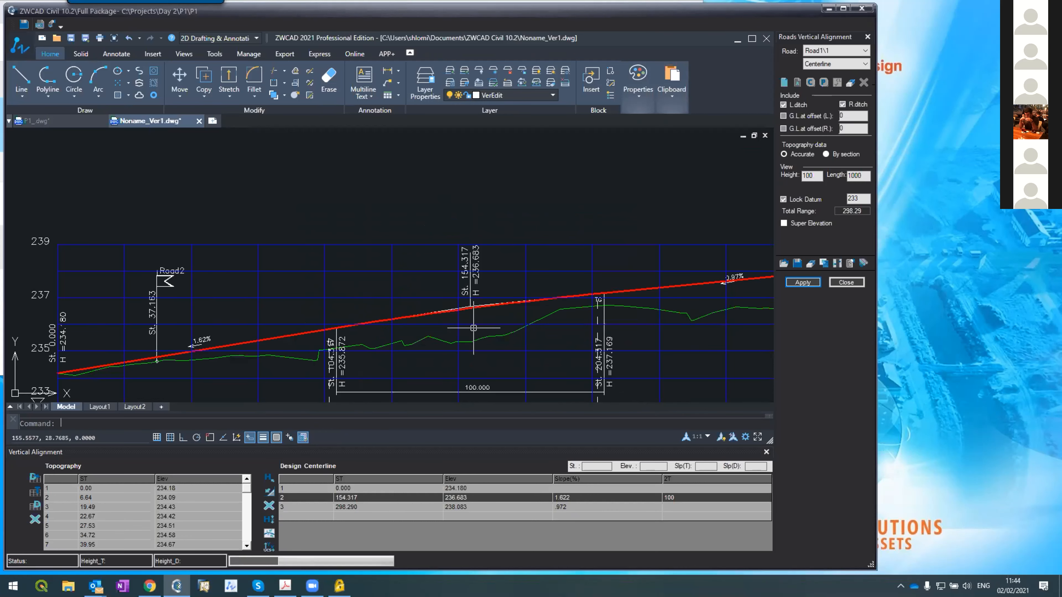
{"action": "scroll", "coordinate": [434, 305], "scroll_direction": "down", "scroll_amount": 2}
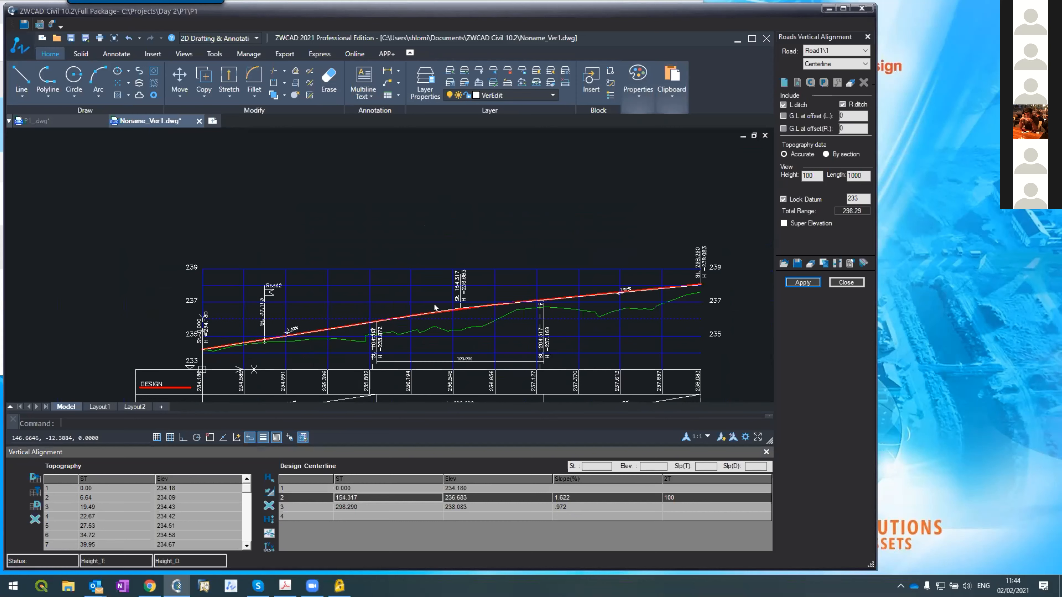
{"action": "left_click", "coordinate": [614, 497]}
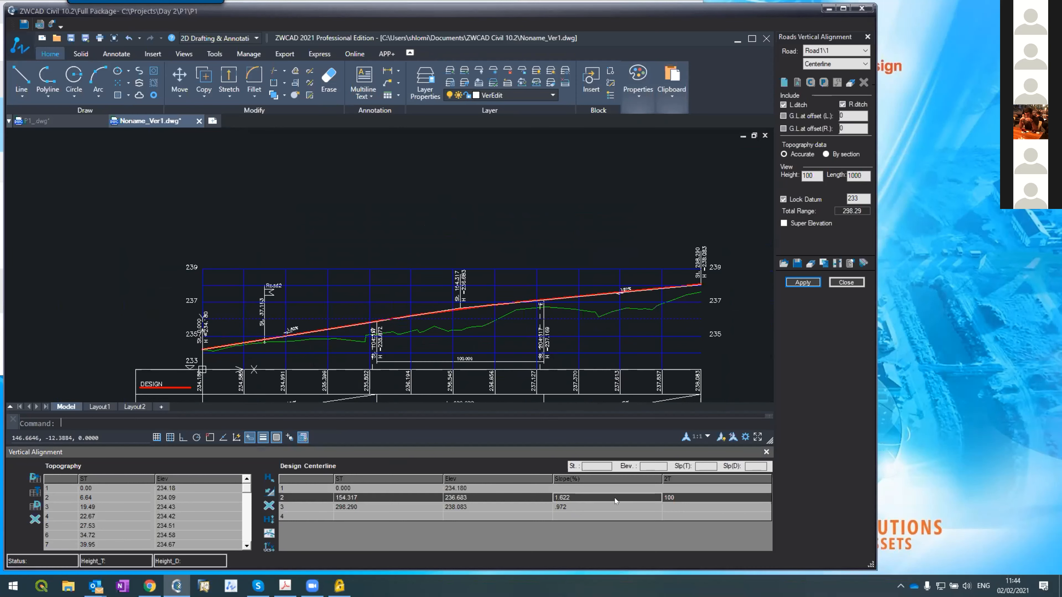
{"action": "left_click", "coordinate": [150, 586]}
{"action": "left_click", "coordinate": [149, 585]}
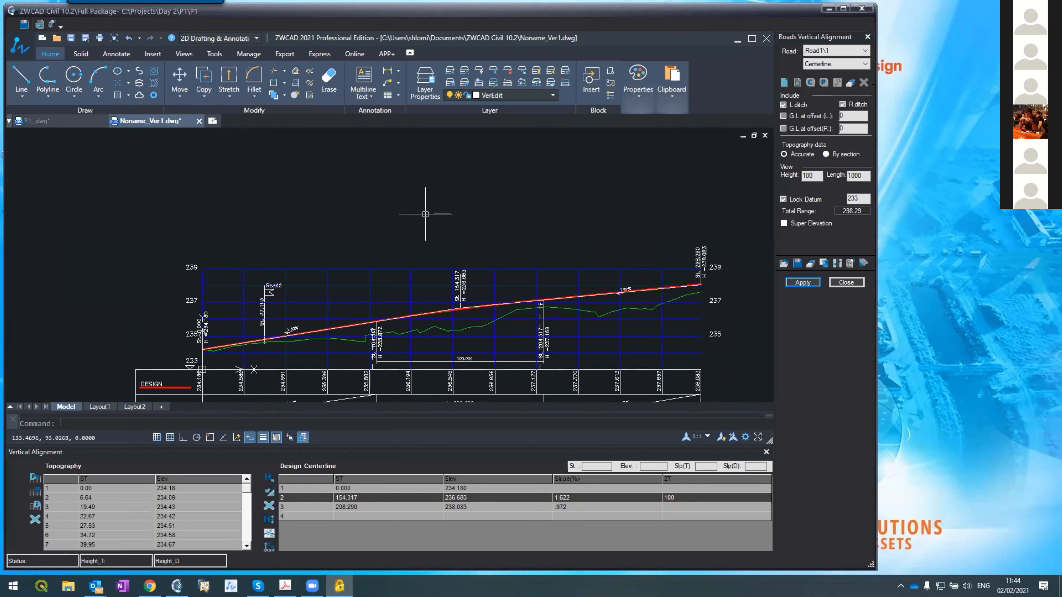
- Examine Road1's longitudinal profile and the data table beneath it
{"action": "scroll", "coordinate": [413, 227], "scroll_direction": "down", "scroll_amount": 2}
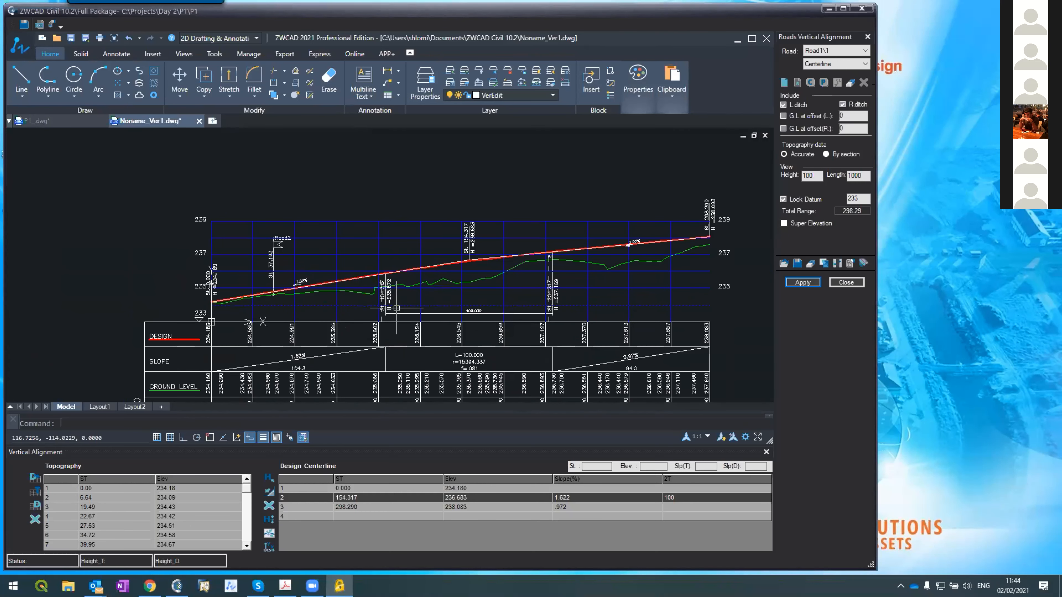
{"action": "scroll", "coordinate": [396, 308], "scroll_direction": "up", "scroll_amount": 2}
{"action": "scroll", "coordinate": [395, 307], "scroll_direction": "down", "scroll_amount": 2}
{"action": "scroll", "coordinate": [395, 308], "scroll_direction": "up", "scroll_amount": 2}
{"action": "scroll", "coordinate": [394, 307], "scroll_direction": "down", "scroll_amount": 2}
{"action": "scroll", "coordinate": [394, 307], "scroll_direction": "up", "scroll_amount": 2}
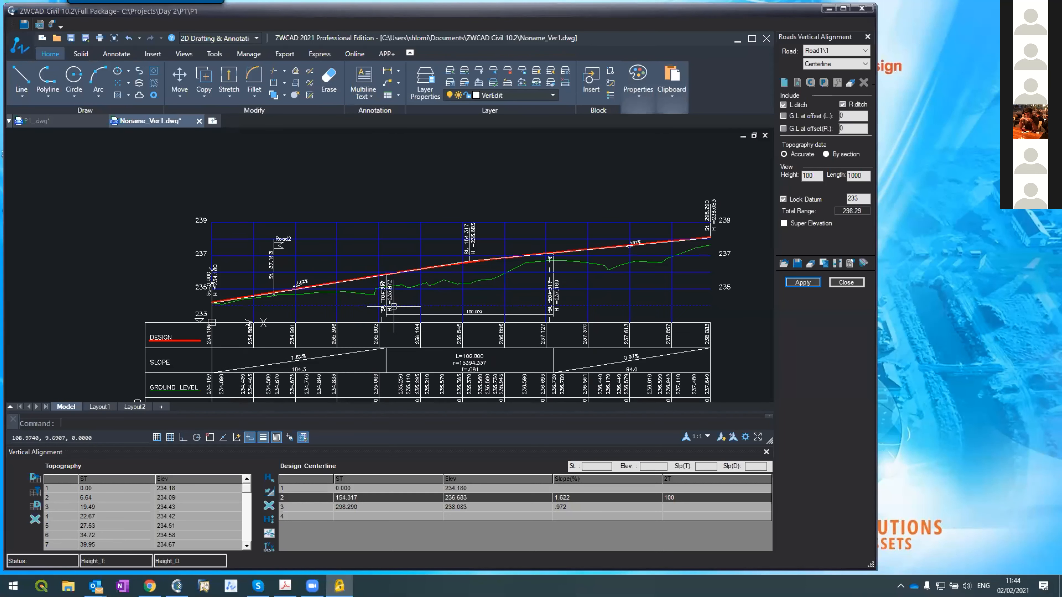
{"action": "middle_click", "coordinate": [330, 244]}
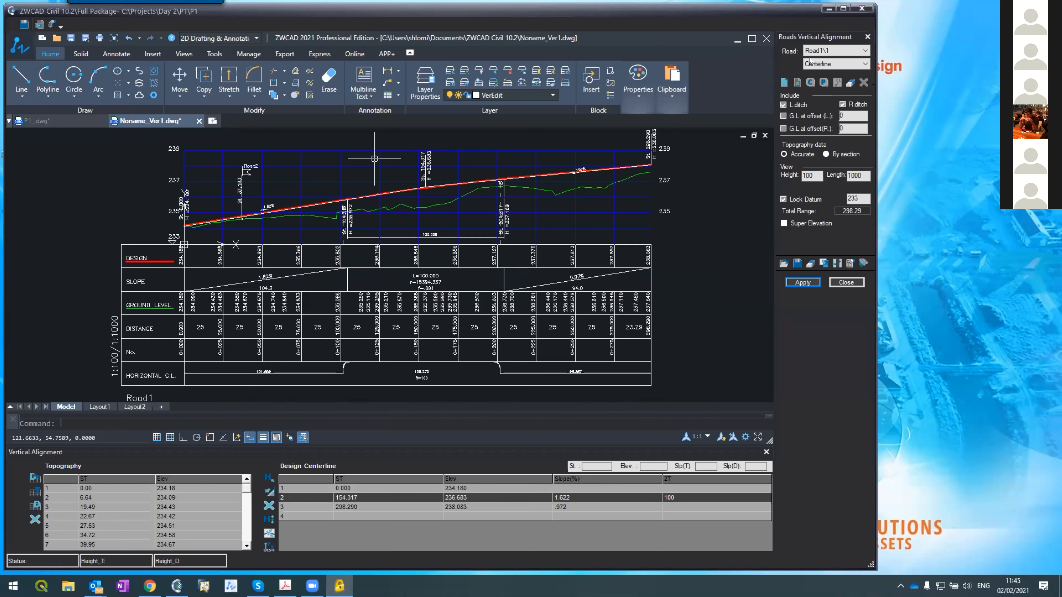
- Switch the vertical alignment to Road2\2 and generate its profile, applying changes only to the vertical alignment
{"action": "left_click", "coordinate": [845, 50]}
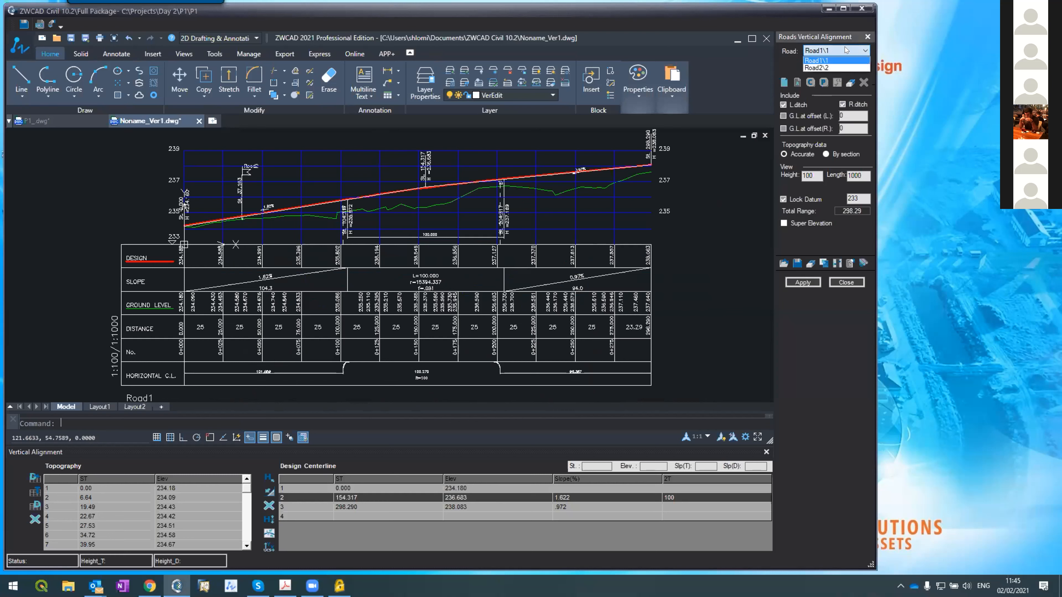
{"action": "left_click", "coordinate": [835, 67]}
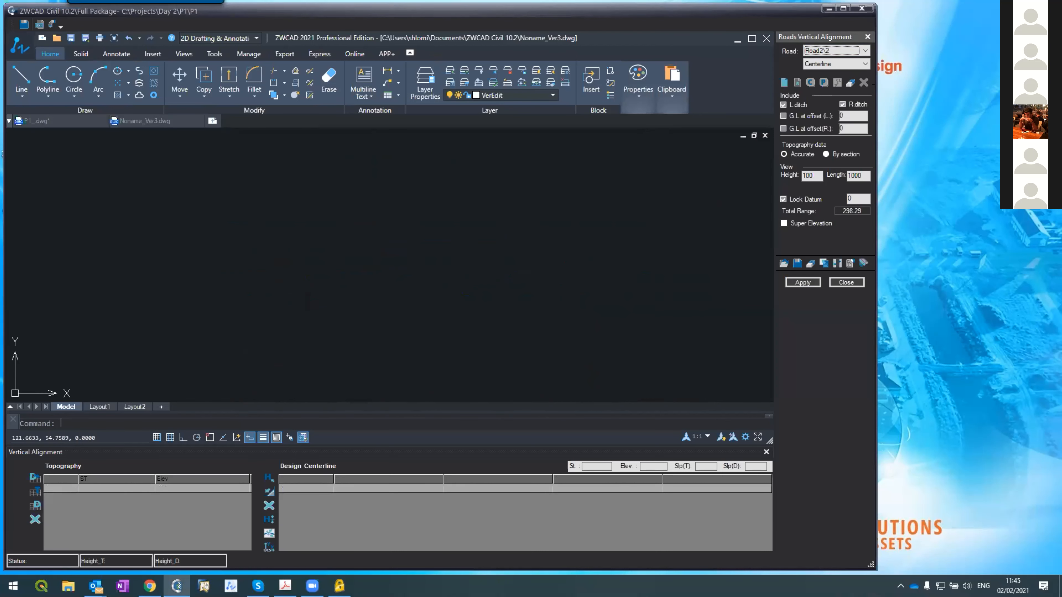
{"action": "left_click", "coordinate": [800, 281]}
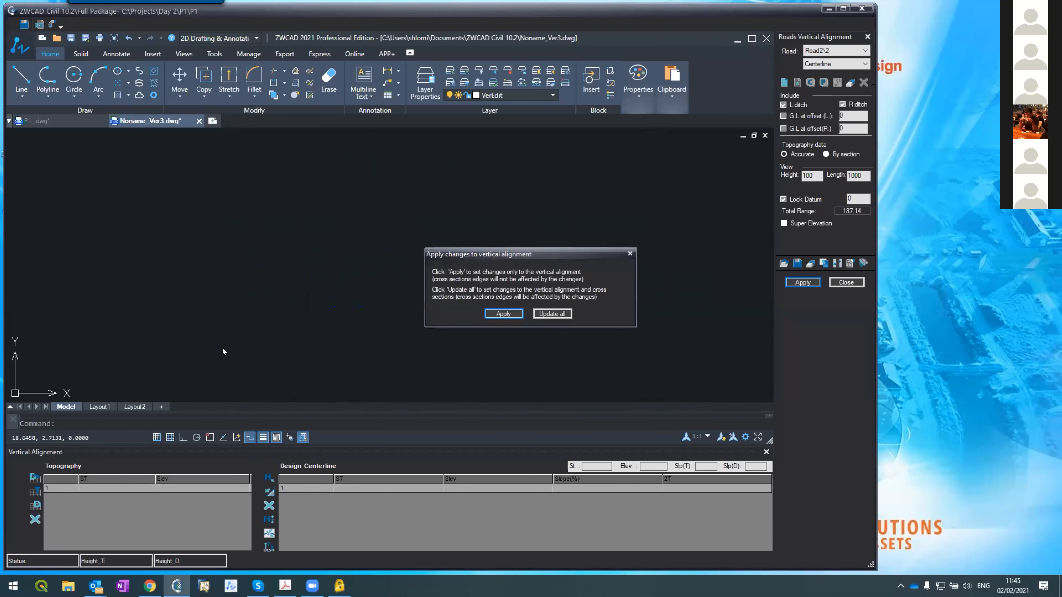
{"action": "left_click", "coordinate": [503, 314]}
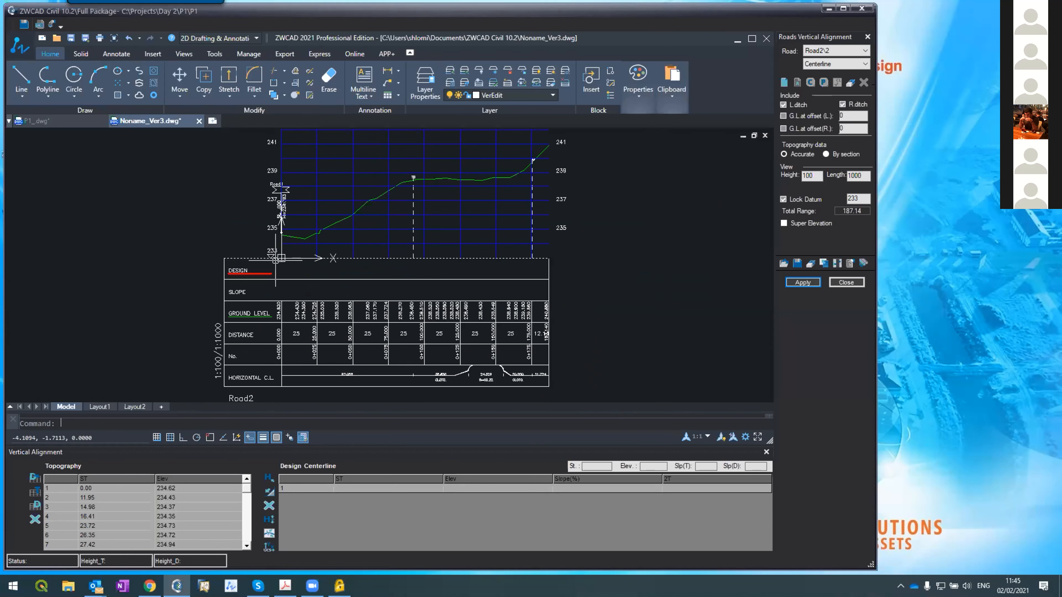
- Examine the horizontal centerline row of Road2's profile and the Road1 intersection marker at station 0
{"action": "scroll", "coordinate": [444, 374], "scroll_direction": "up", "scroll_amount": 5}
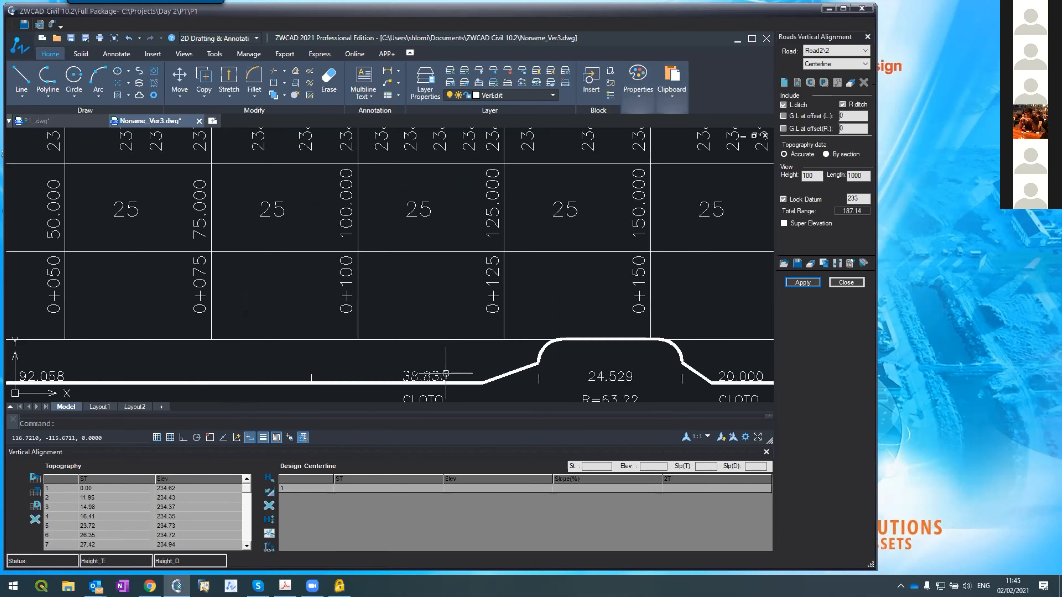
{"action": "scroll", "coordinate": [498, 352], "scroll_direction": "down", "scroll_amount": 2}
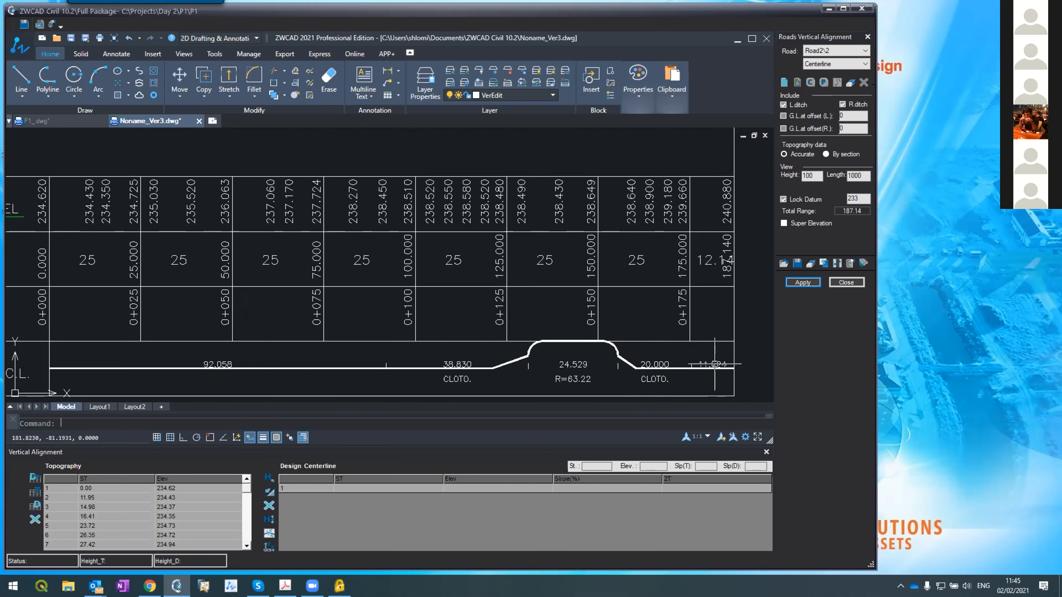
{"action": "scroll", "coordinate": [430, 345], "scroll_direction": "down", "scroll_amount": 8}
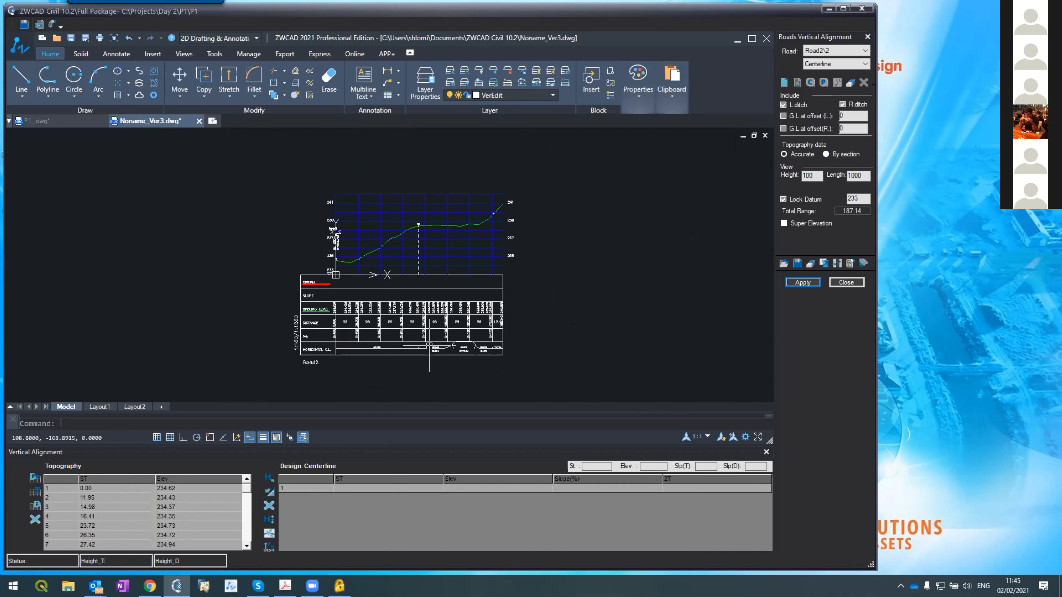
{"action": "scroll", "coordinate": [300, 251], "scroll_direction": "up", "scroll_amount": 5}
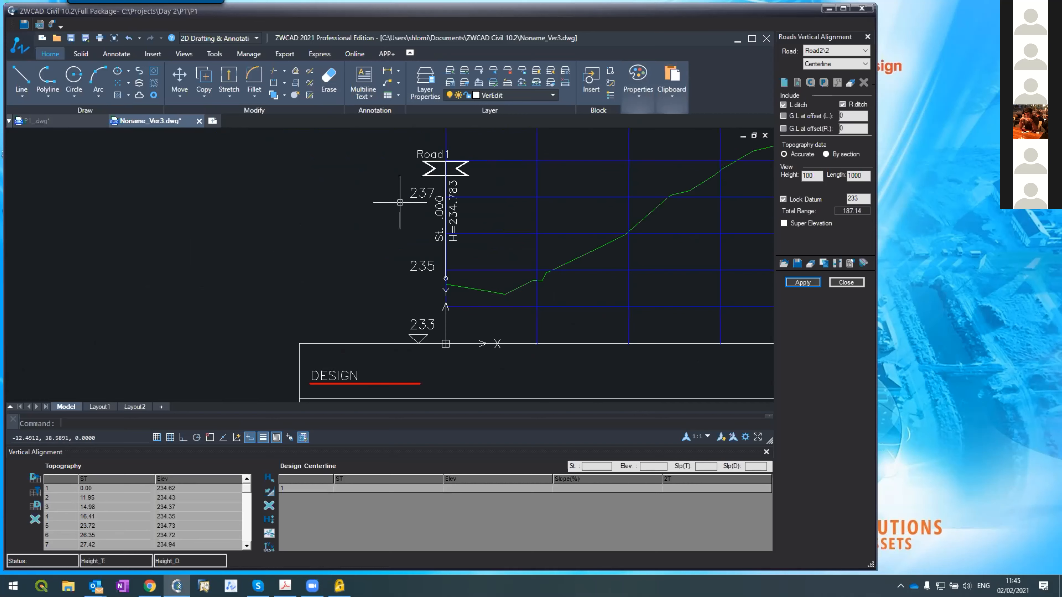
{"action": "scroll", "coordinate": [430, 269], "scroll_direction": "up", "scroll_amount": 5}
{"action": "scroll", "coordinate": [433, 303], "scroll_direction": "down", "scroll_amount": 5}
{"action": "scroll", "coordinate": [429, 301], "scroll_direction": "up", "scroll_amount": 5}
{"action": "scroll", "coordinate": [429, 308], "scroll_direction": "down", "scroll_amount": 5}
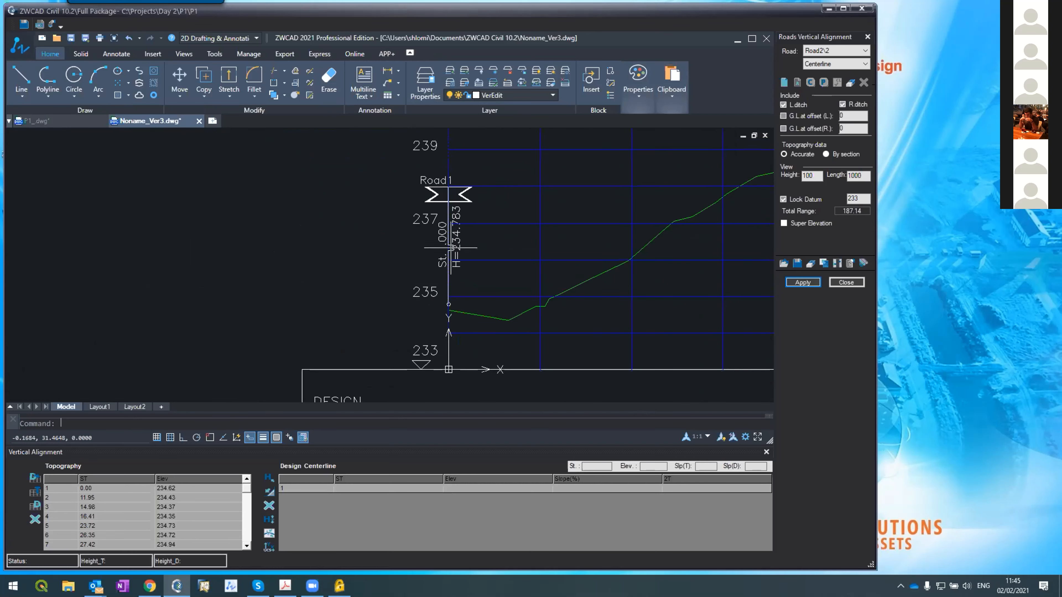
{"action": "scroll", "coordinate": [451, 246], "scroll_direction": "up", "scroll_amount": 4}
{"action": "scroll", "coordinate": [446, 355], "scroll_direction": "down", "scroll_amount": 4}
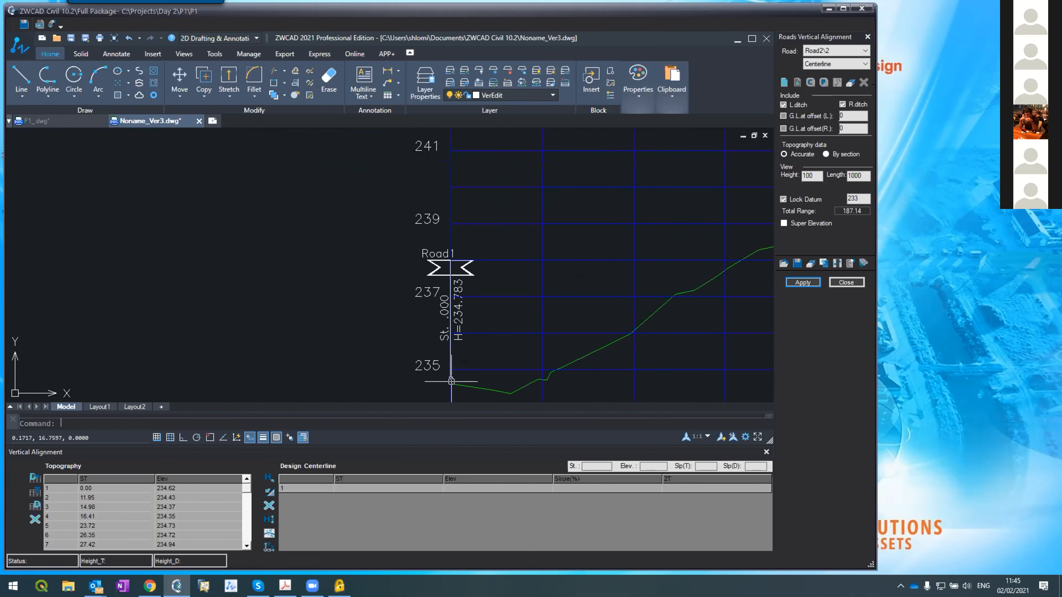
{"action": "scroll", "coordinate": [451, 381], "scroll_direction": "up", "scroll_amount": 3}
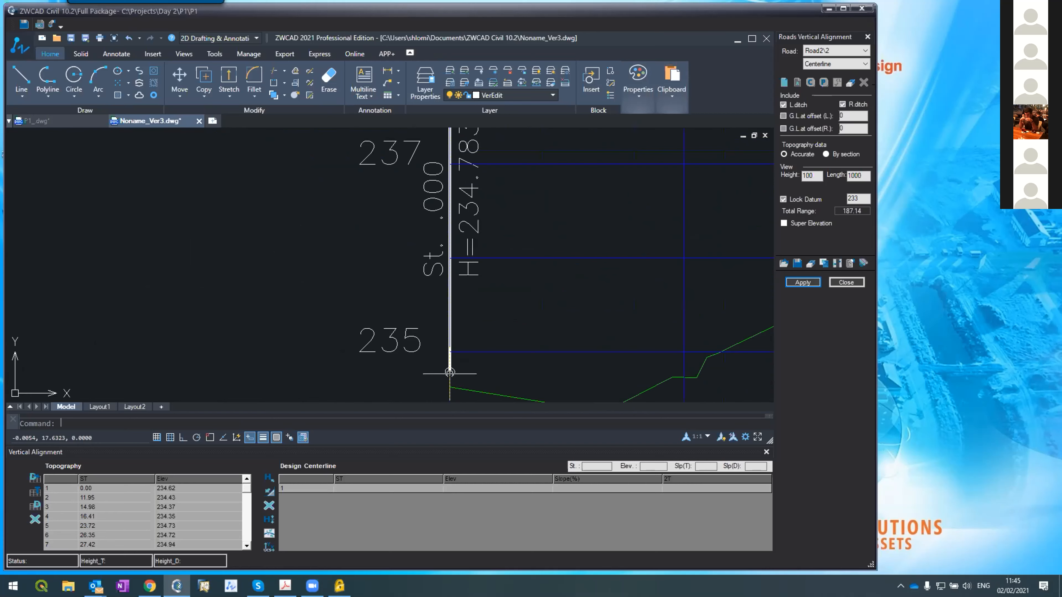
{"action": "scroll", "coordinate": [449, 372], "scroll_direction": "down", "scroll_amount": 3}
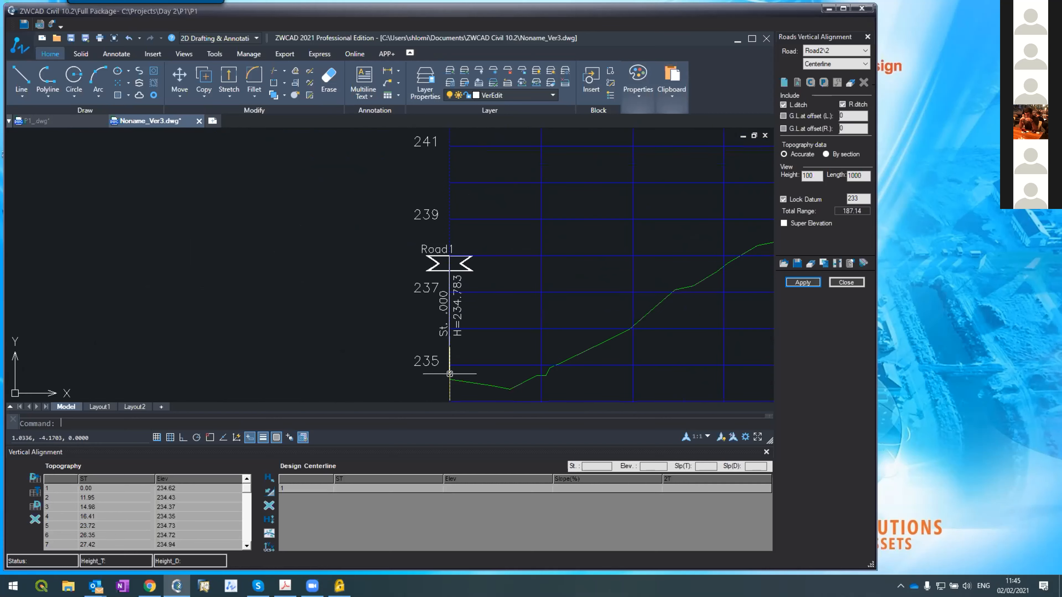
- Inspect the Road2 intersection marker against the design line in the Road1\1 profile, and return to the Road2\2 profile
{"action": "left_click", "coordinate": [836, 51]}
{"action": "left_click", "coordinate": [834, 61]}
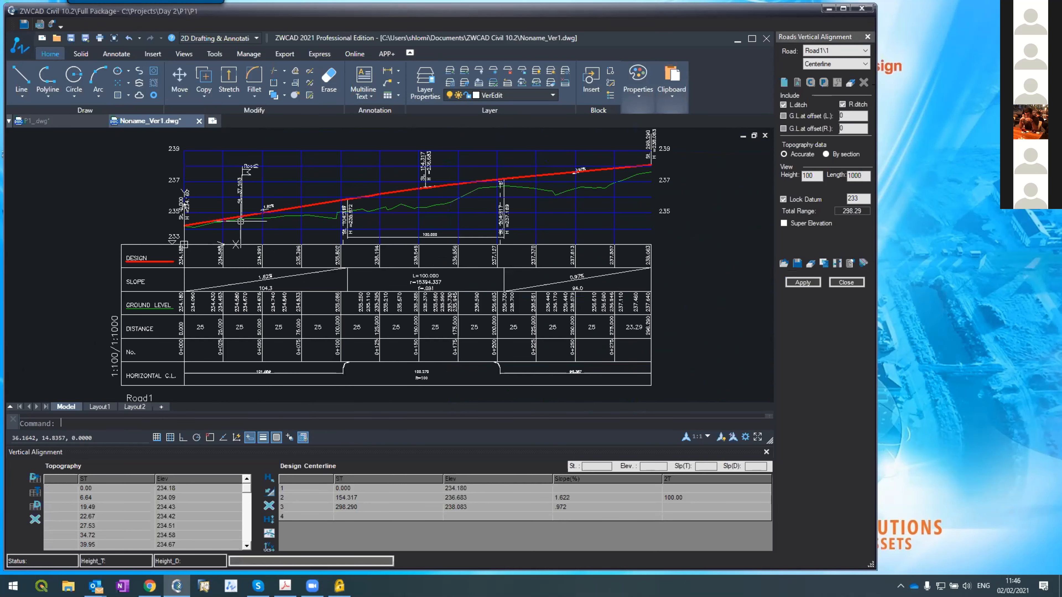
{"action": "scroll", "coordinate": [239, 218], "scroll_direction": "up", "scroll_amount": 3}
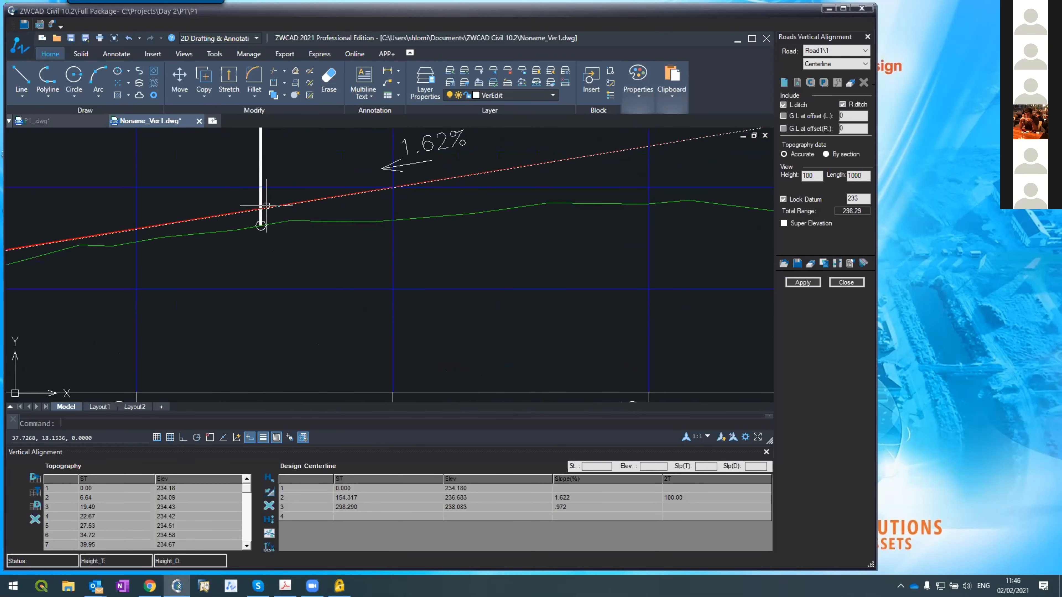
{"action": "scroll", "coordinate": [255, 217], "scroll_direction": "up", "scroll_amount": 2}
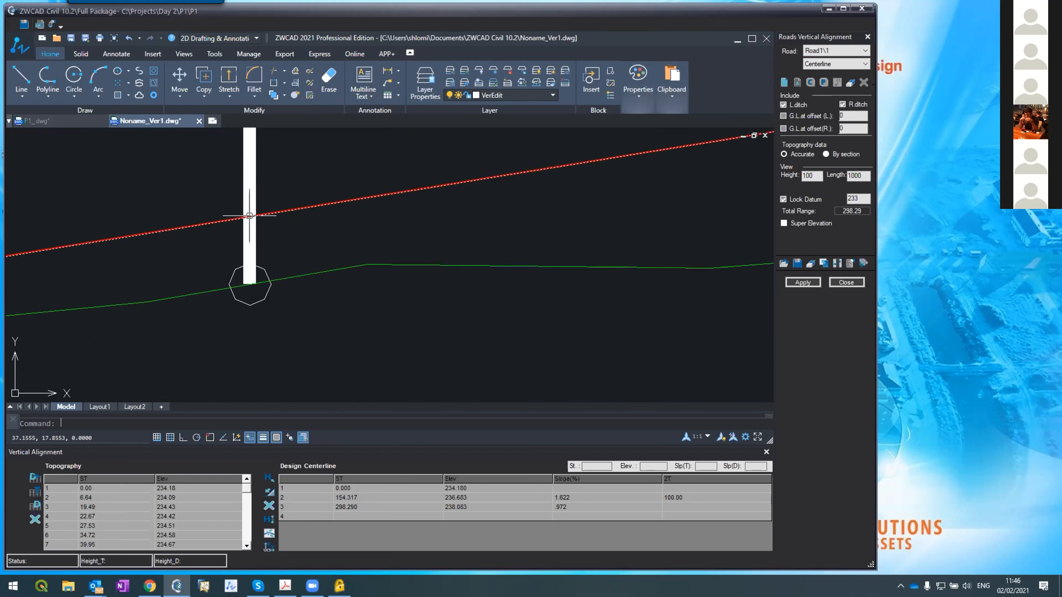
{"action": "left_click", "coordinate": [839, 52]}
{"action": "left_click", "coordinate": [824, 67]}
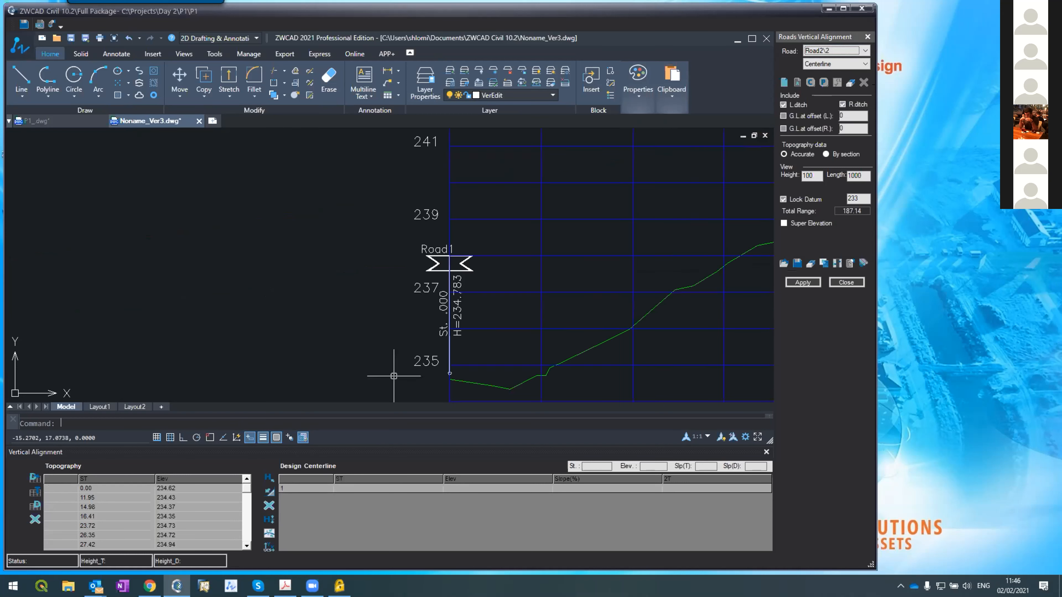
- Check the Road1 marker at the start of Road2's profile against the roads' junction in the P1_.dwg plan
{"action": "scroll", "coordinate": [461, 353], "scroll_direction": "up", "scroll_amount": 5}
{"action": "scroll", "coordinate": [464, 304], "scroll_direction": "down", "scroll_amount": 6}
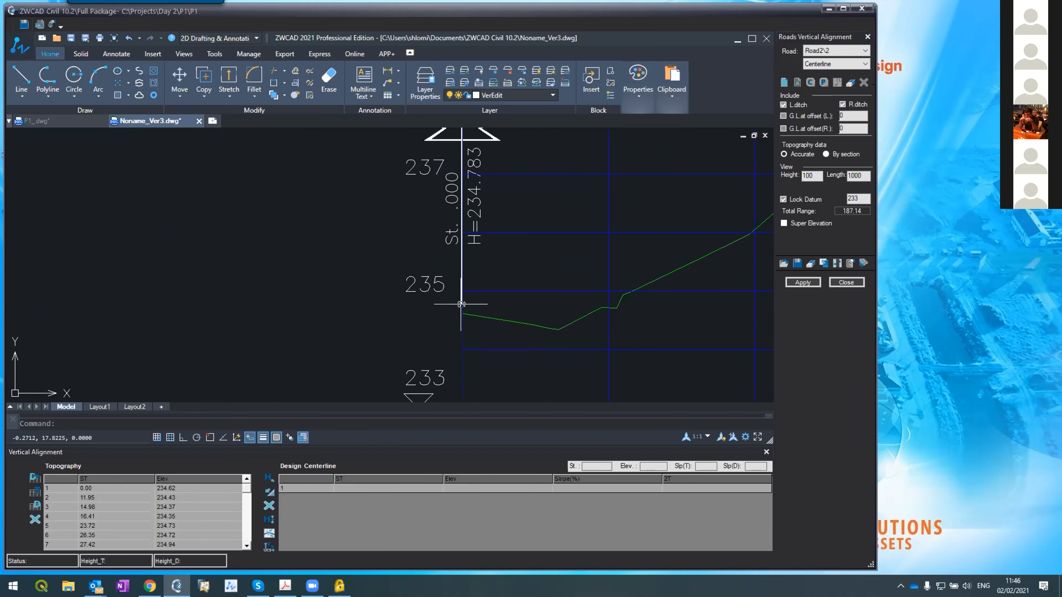
{"action": "scroll", "coordinate": [461, 304], "scroll_direction": "down", "scroll_amount": 2}
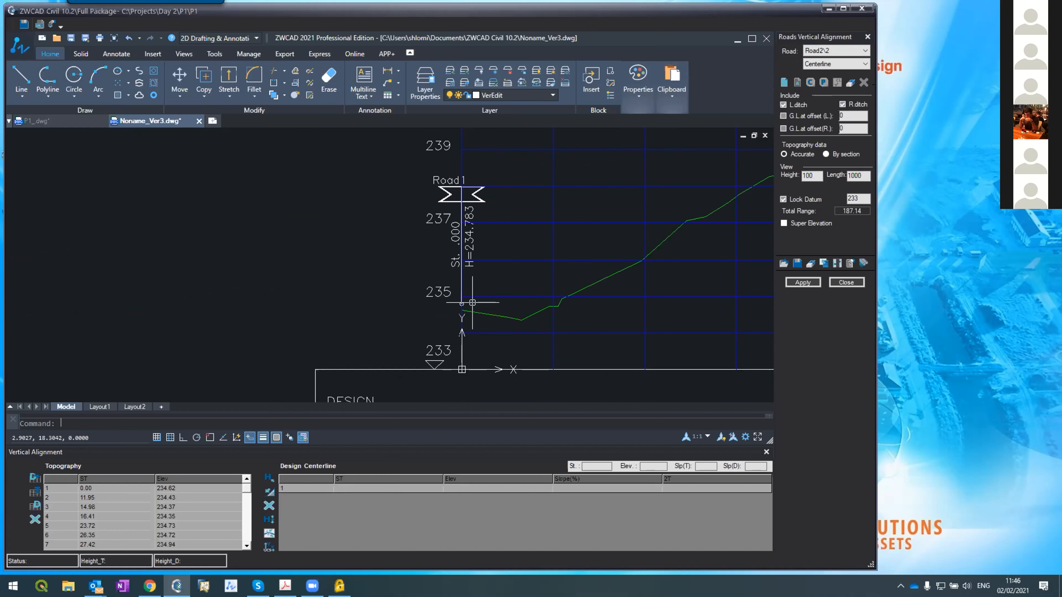
{"action": "left_click", "coordinate": [37, 120]}
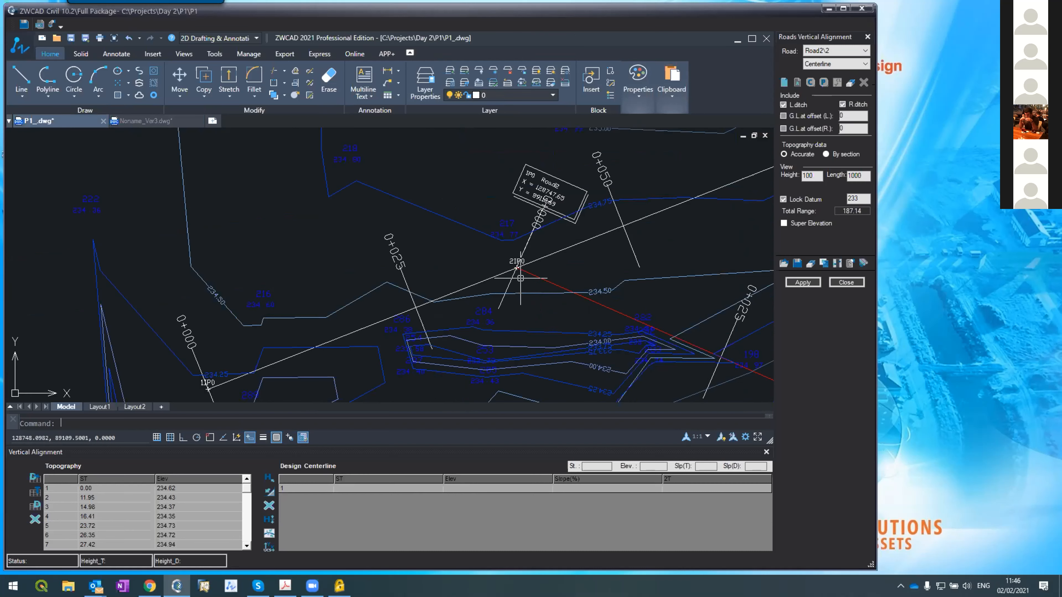
{"action": "left_click", "coordinate": [147, 121]}
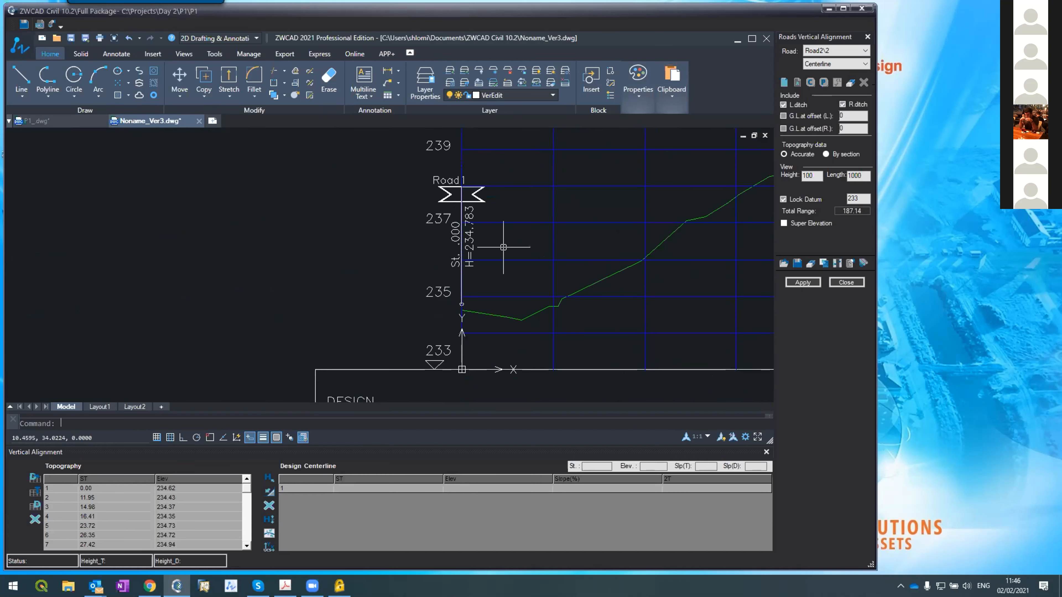
- Draw a polyline with object snap on, from the foot of the Road1 marker at station 0 to the ground line's far end
{"action": "scroll", "coordinate": [471, 288], "scroll_direction": "down", "scroll_amount": 2}
{"action": "scroll", "coordinate": [468, 290], "scroll_direction": "up", "scroll_amount": 6}
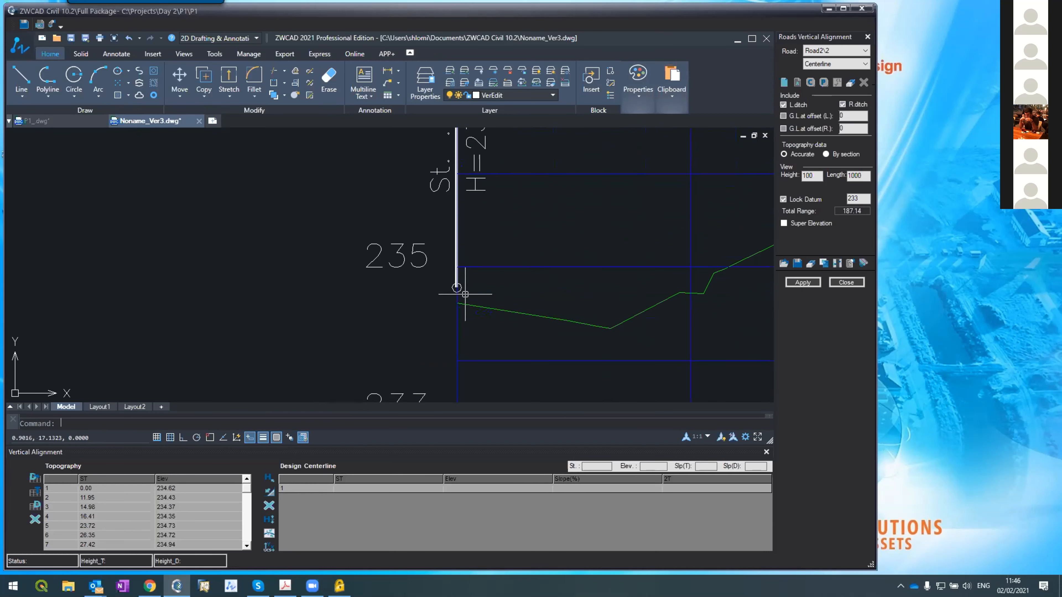
{"action": "type", "text": "pl"}
{"action": "key", "text": "Return"}
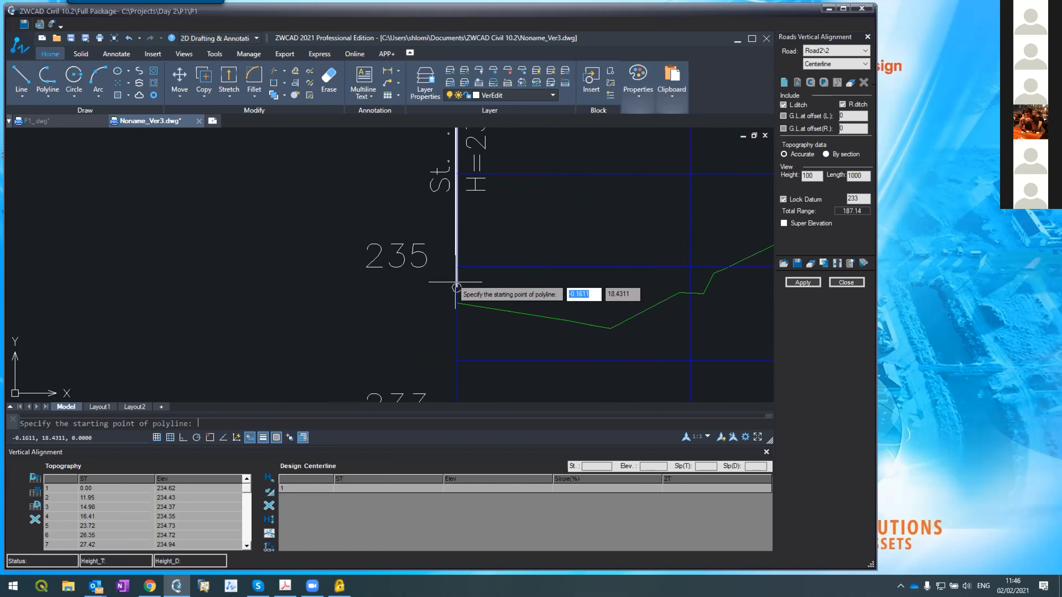
{"action": "left_click", "coordinate": [207, 437]}
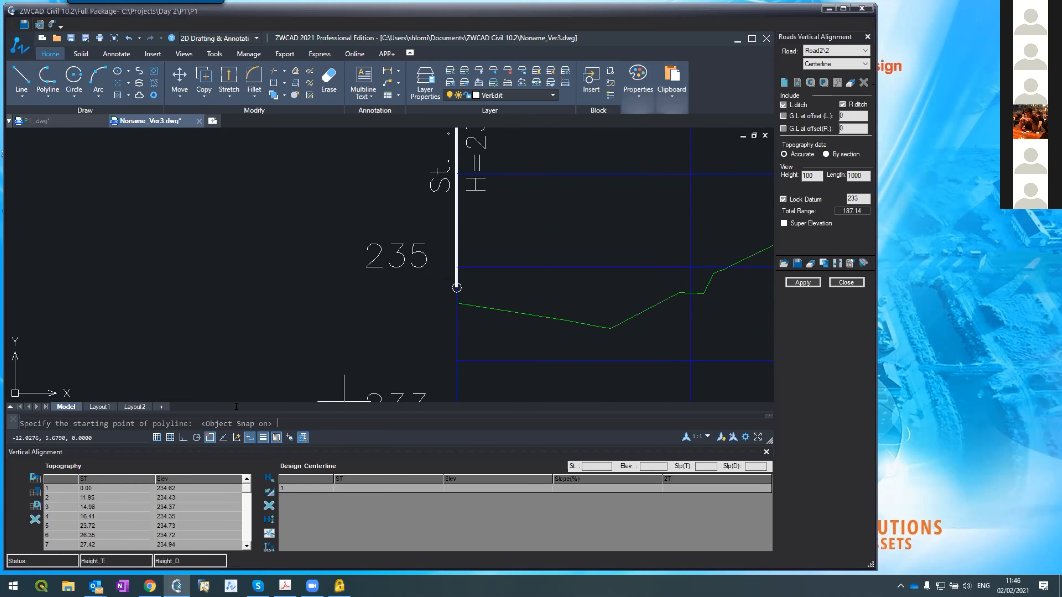
{"action": "left_click", "coordinate": [457, 288]}
{"action": "scroll", "coordinate": [493, 249], "scroll_direction": "down", "scroll_amount": 5}
{"action": "scroll", "coordinate": [483, 261], "scroll_direction": "down", "scroll_amount": 6}
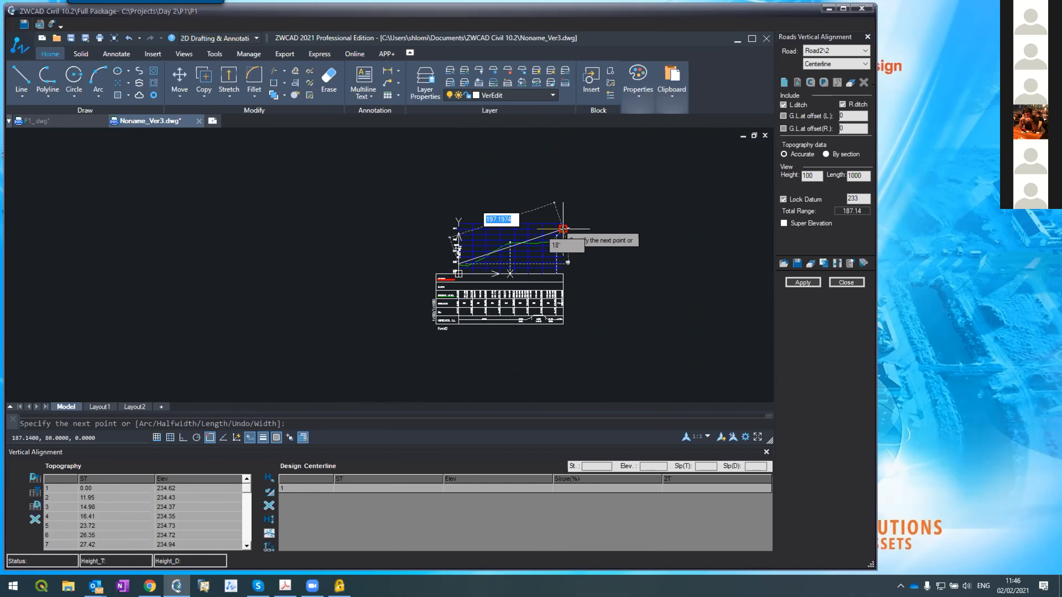
{"action": "scroll", "coordinate": [522, 245], "scroll_direction": "up", "scroll_amount": 6}
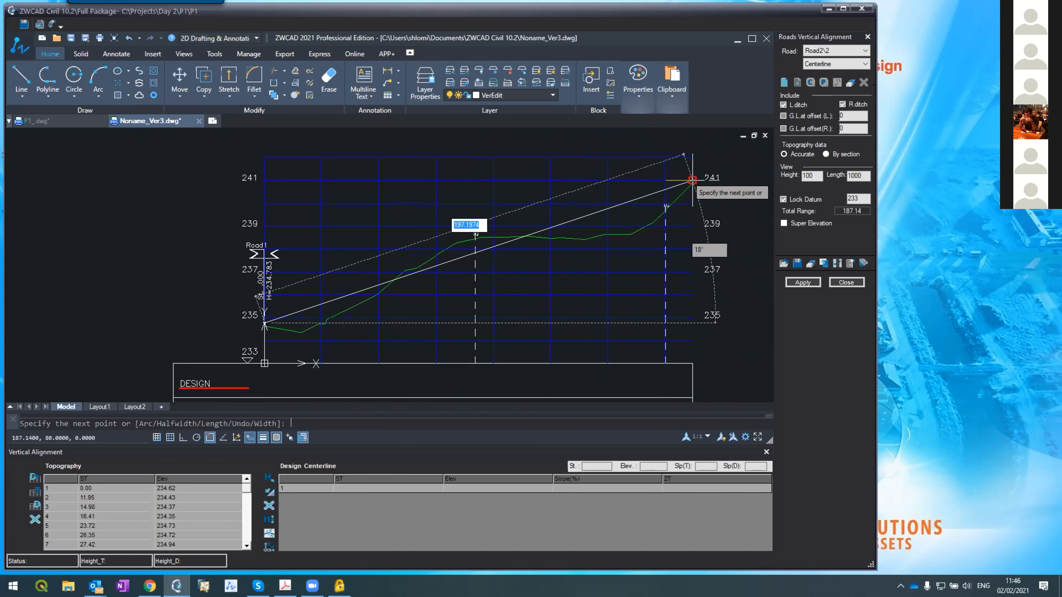
{"action": "scroll", "coordinate": [694, 183], "scroll_direction": "up", "scroll_amount": 4}
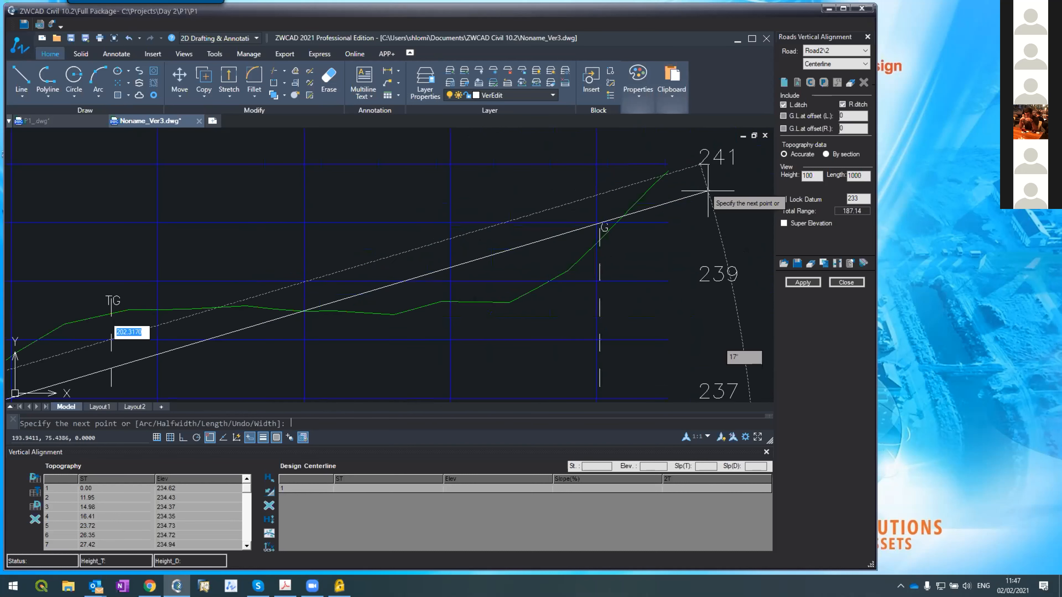
{"action": "left_click", "coordinate": [673, 170]}
{"action": "key", "text": "Return"}
{"action": "scroll", "coordinate": [463, 187], "scroll_direction": "down", "scroll_amount": 5}
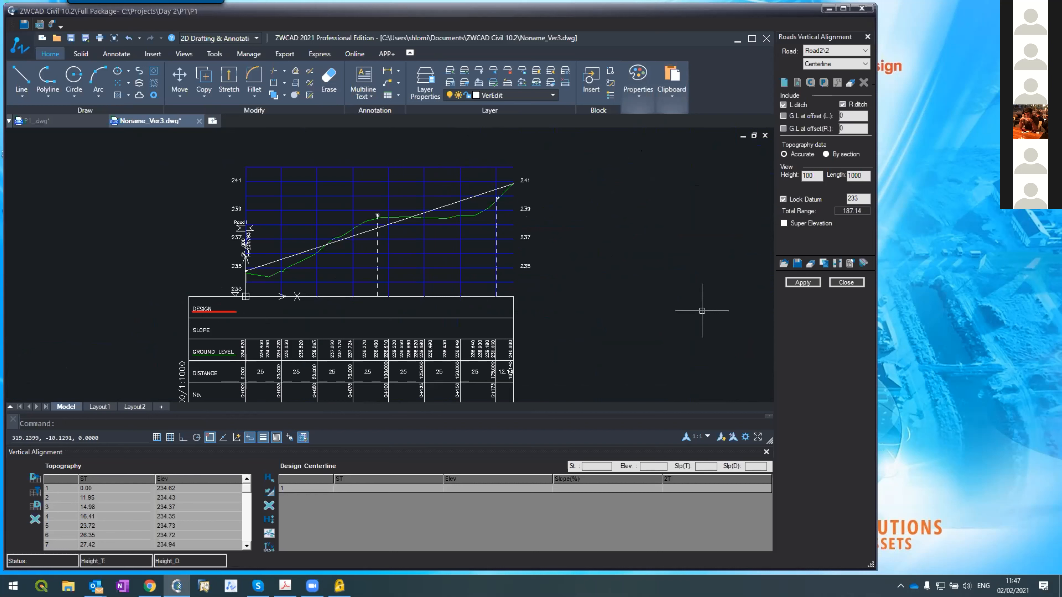
- Apply the drawn polyline as Road2's design centerline, changing only the vertical alignment, and inspect the design line near its start
{"action": "left_click", "coordinate": [802, 283]}
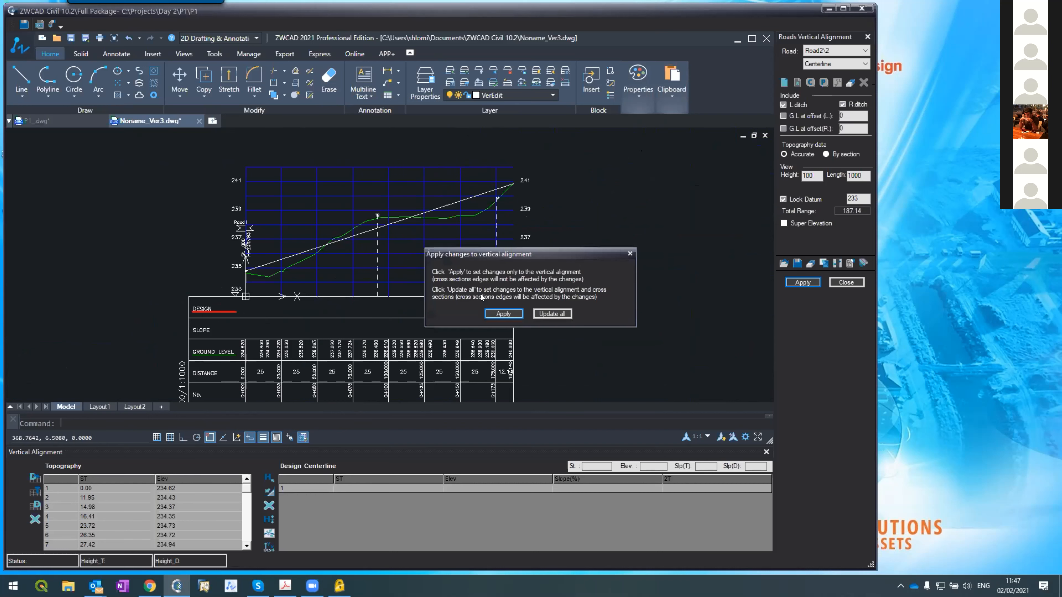
{"action": "left_click", "coordinate": [493, 315]}
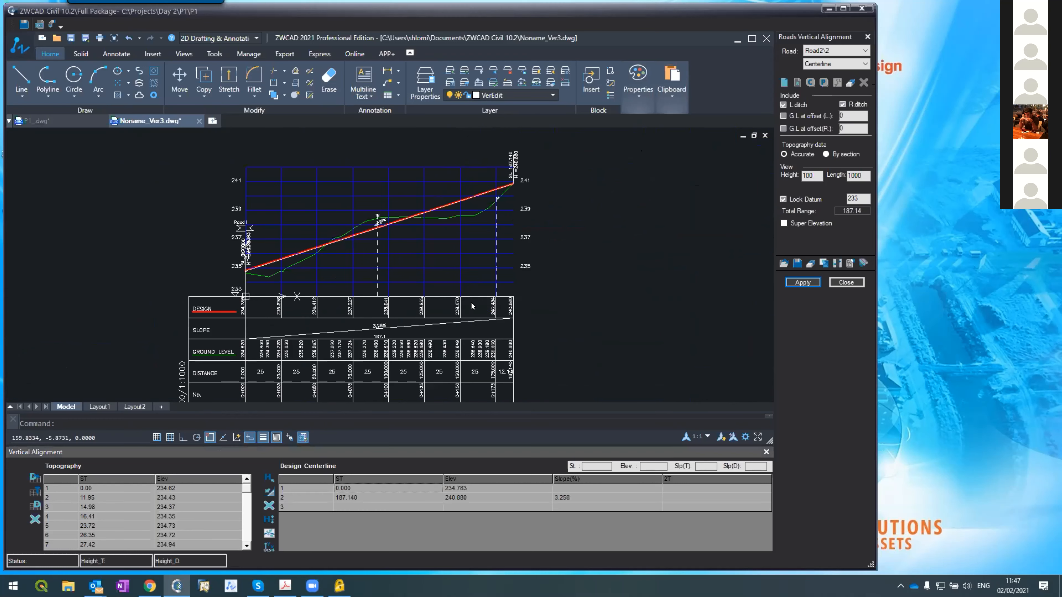
{"action": "scroll", "coordinate": [368, 208], "scroll_direction": "up", "scroll_amount": 5}
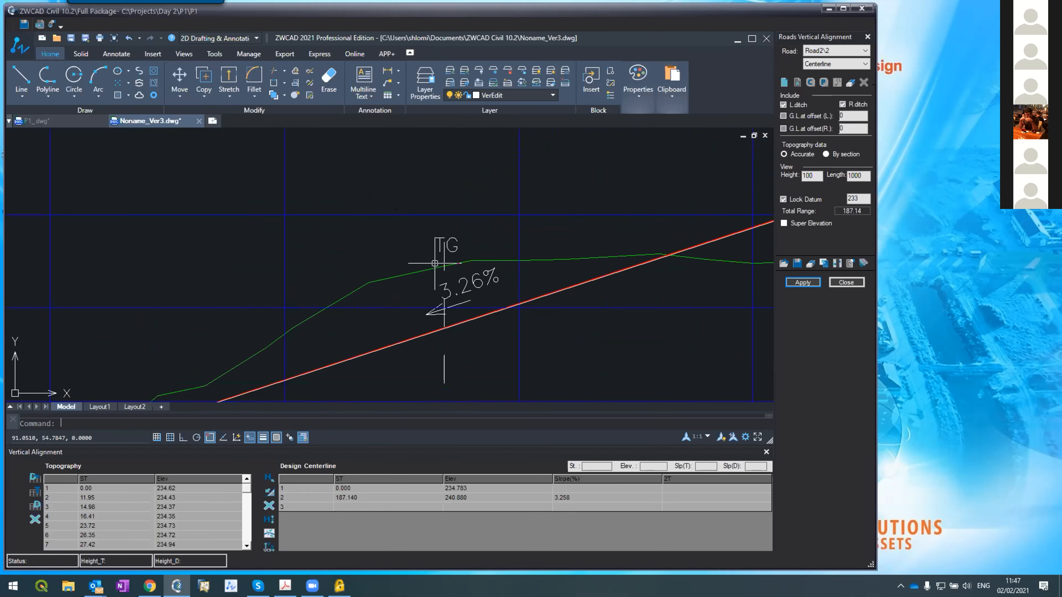
{"action": "scroll", "coordinate": [439, 266], "scroll_direction": "down", "scroll_amount": 5}
{"action": "scroll", "coordinate": [439, 266], "scroll_direction": "down", "scroll_amount": 2}
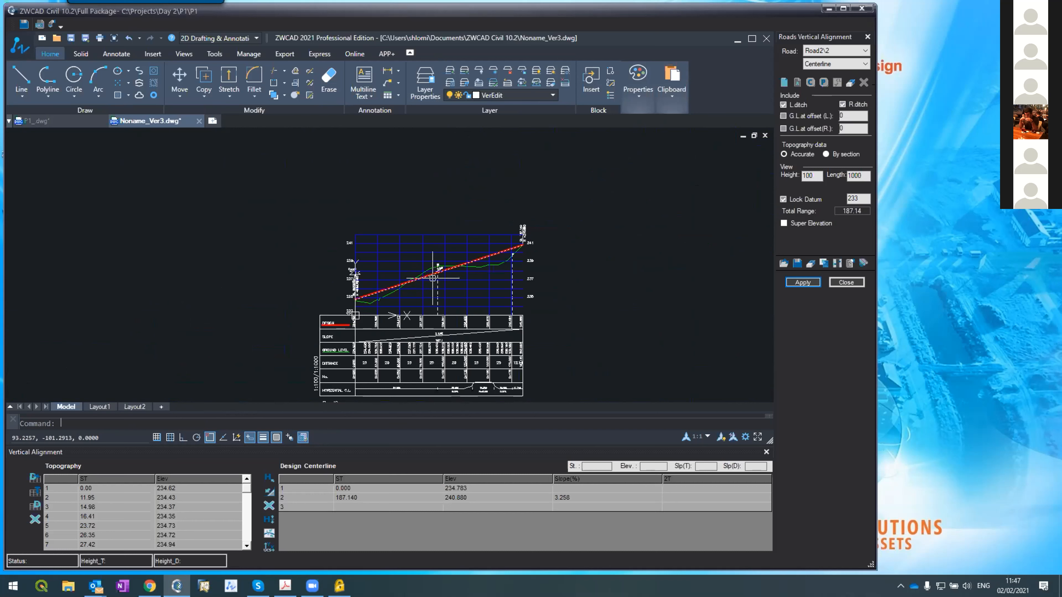
{"action": "scroll", "coordinate": [432, 278], "scroll_direction": "up", "scroll_amount": 4}
{"action": "scroll", "coordinate": [258, 350], "scroll_direction": "up", "scroll_amount": 4}
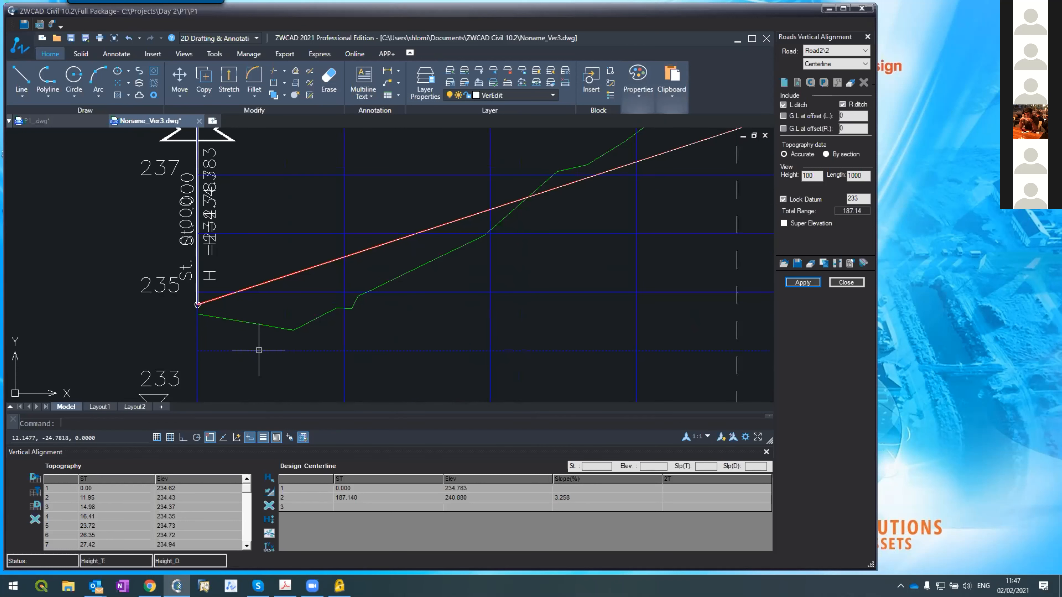
- Switch to the Road1\1 profile and inspect the Road2 intersection marker against the design line
{"action": "left_click", "coordinate": [850, 48]}
{"action": "left_click", "coordinate": [808, 65]}
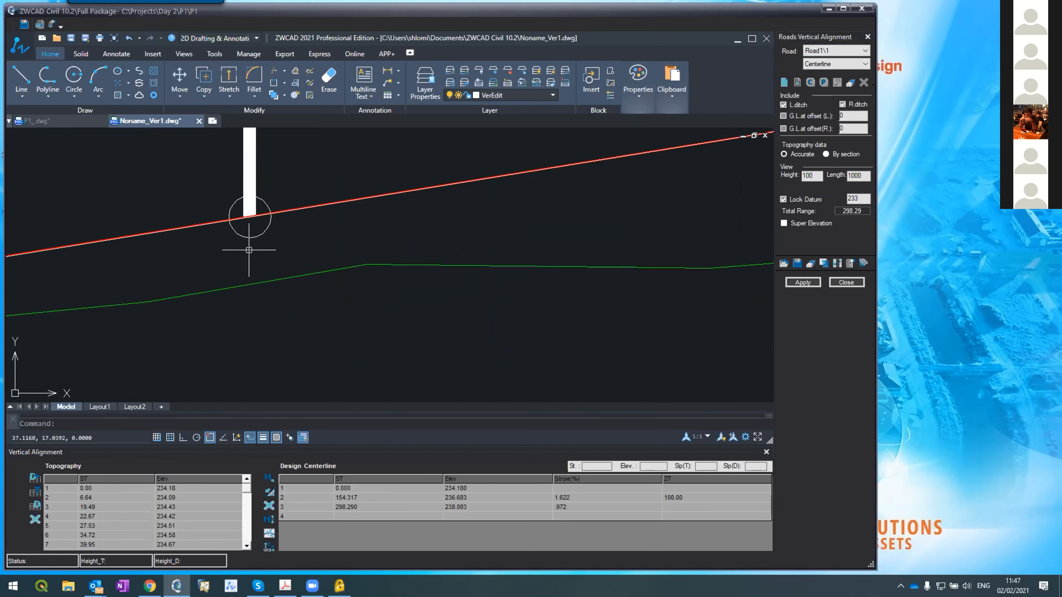
{"action": "scroll", "coordinate": [286, 251], "scroll_direction": "down", "scroll_amount": 5}
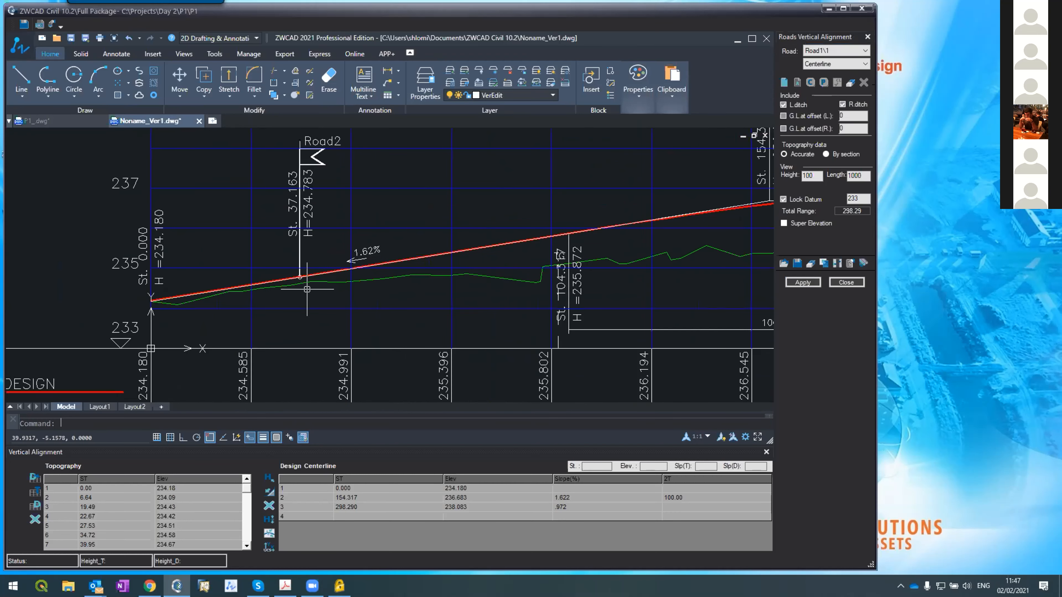
{"action": "scroll", "coordinate": [308, 284], "scroll_direction": "up", "scroll_amount": 5}
{"action": "scroll", "coordinate": [306, 292], "scroll_direction": "down", "scroll_amount": 1}
{"action": "scroll", "coordinate": [276, 201], "scroll_direction": "down", "scroll_amount": 3}
{"action": "scroll", "coordinate": [294, 290], "scroll_direction": "down", "scroll_amount": 2}
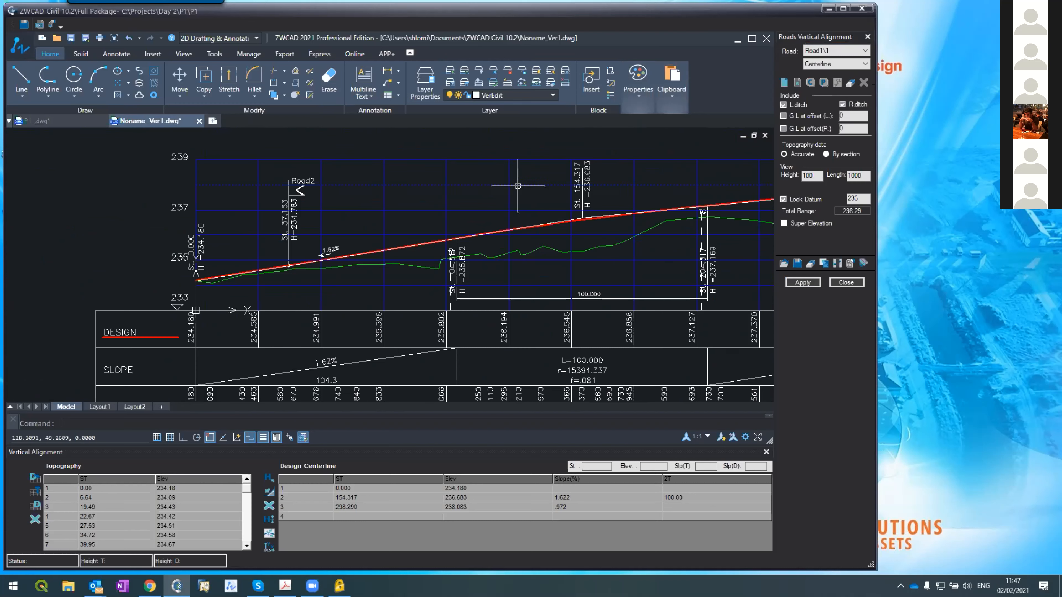
- Check the start of Road2's design line in the Road2\2 profile, and return to the Road1\1 profile
{"action": "left_click", "coordinate": [817, 54]}
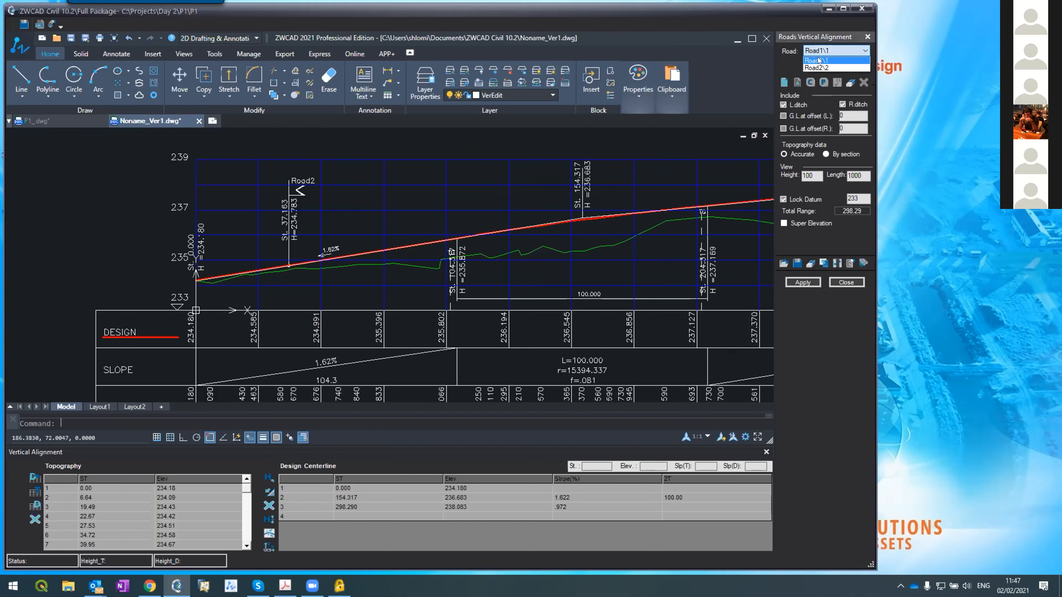
{"action": "left_click", "coordinate": [817, 63]}
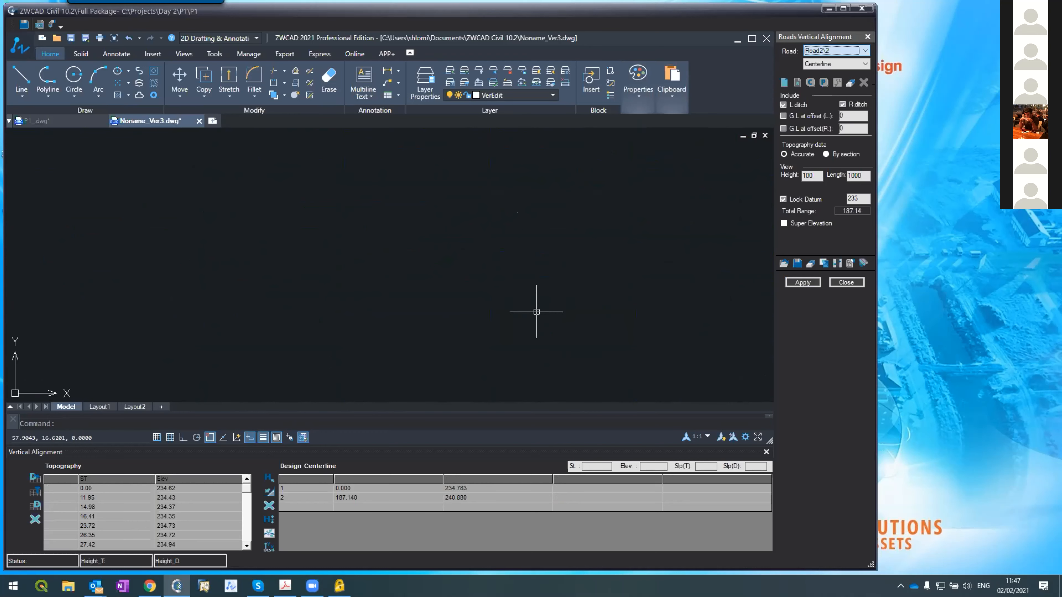
{"action": "scroll", "coordinate": [444, 309], "scroll_direction": "down", "scroll_amount": 6}
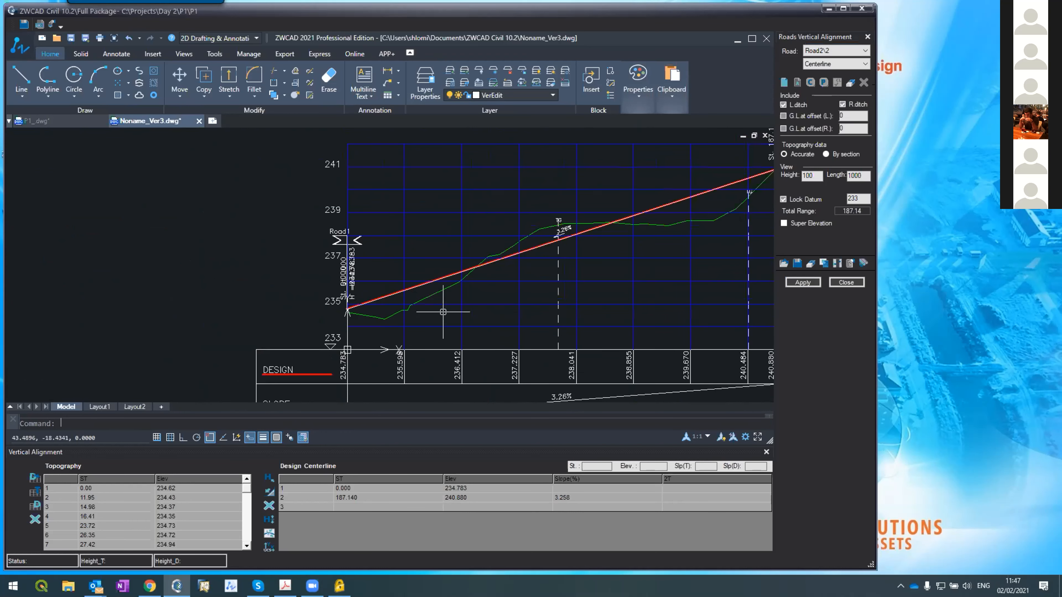
{"action": "scroll", "coordinate": [439, 313], "scroll_direction": "up", "scroll_amount": 3}
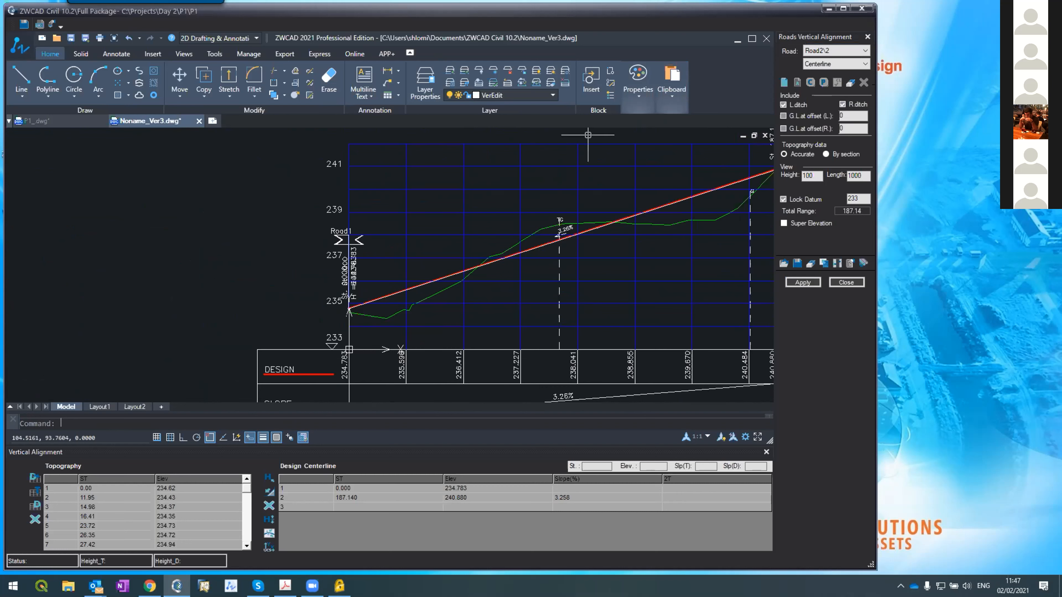
{"action": "left_click", "coordinate": [824, 51]}
{"action": "left_click", "coordinate": [821, 59]}
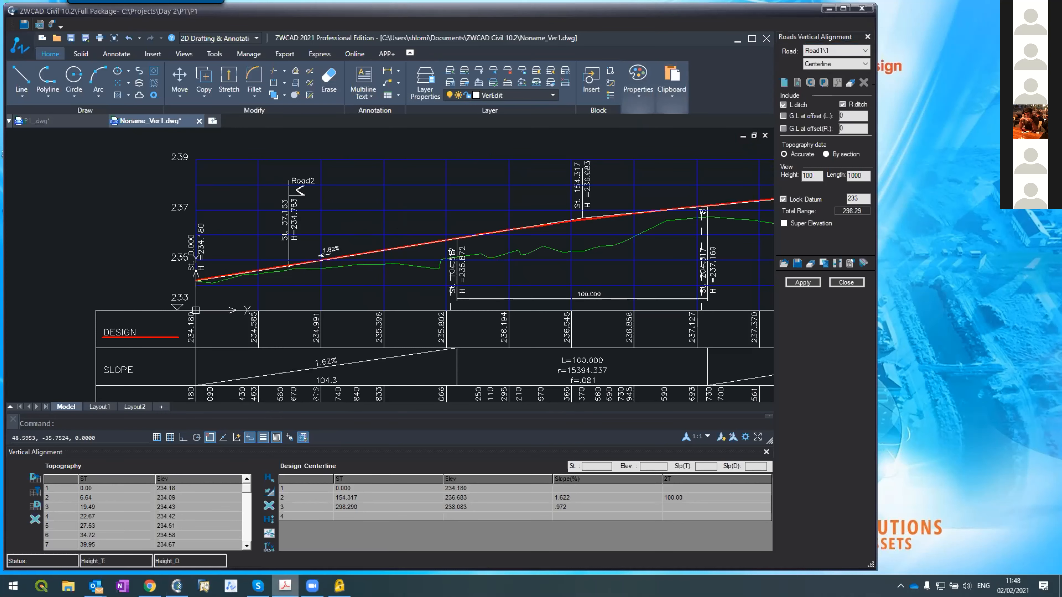
- Switch to Adobe Acrobat and read item 13 of Practice 3 on designing Road1's vertical alignment
{"action": "left_click", "coordinate": [285, 585]}
{"action": "scroll", "coordinate": [420, 366], "scroll_direction": "up", "scroll_amount": 2}
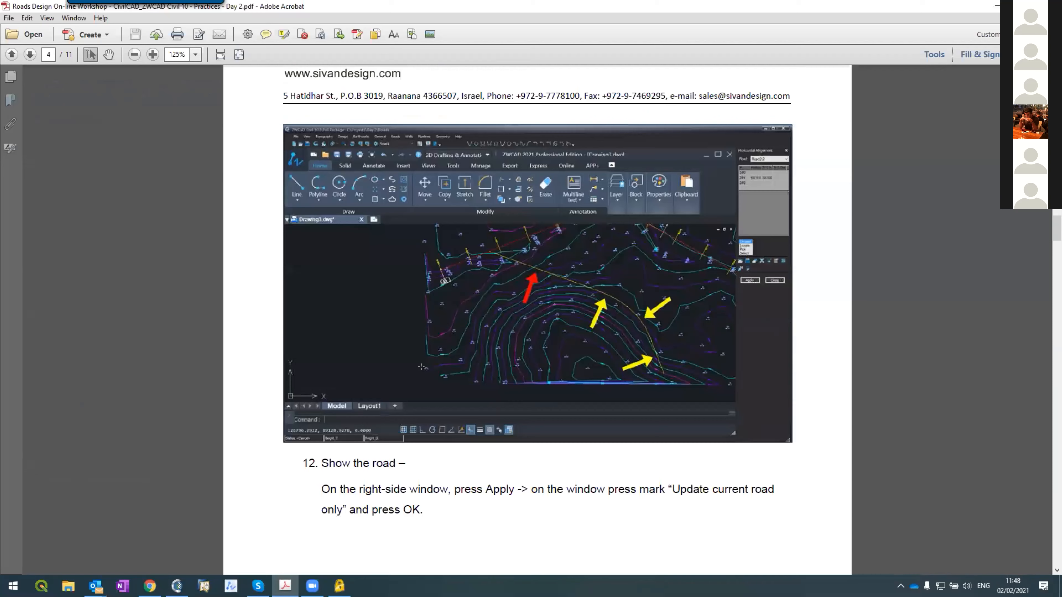
{"action": "scroll", "coordinate": [421, 367], "scroll_direction": "down", "scroll_amount": 12}
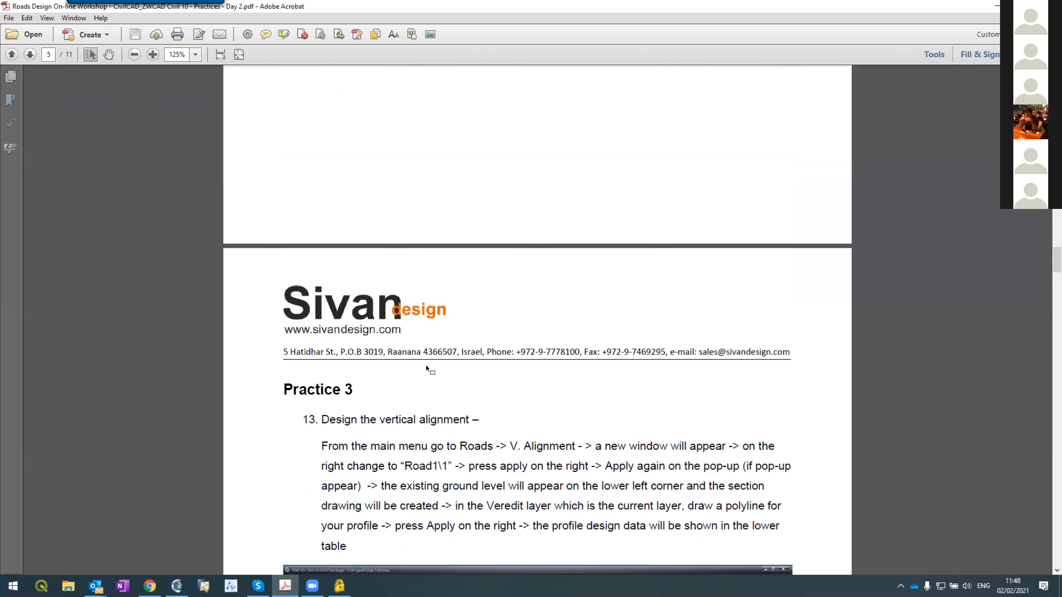
{"action": "scroll", "coordinate": [427, 368], "scroll_direction": "up", "scroll_amount": 6}
{"action": "scroll", "coordinate": [427, 368], "scroll_direction": "down", "scroll_amount": 7}
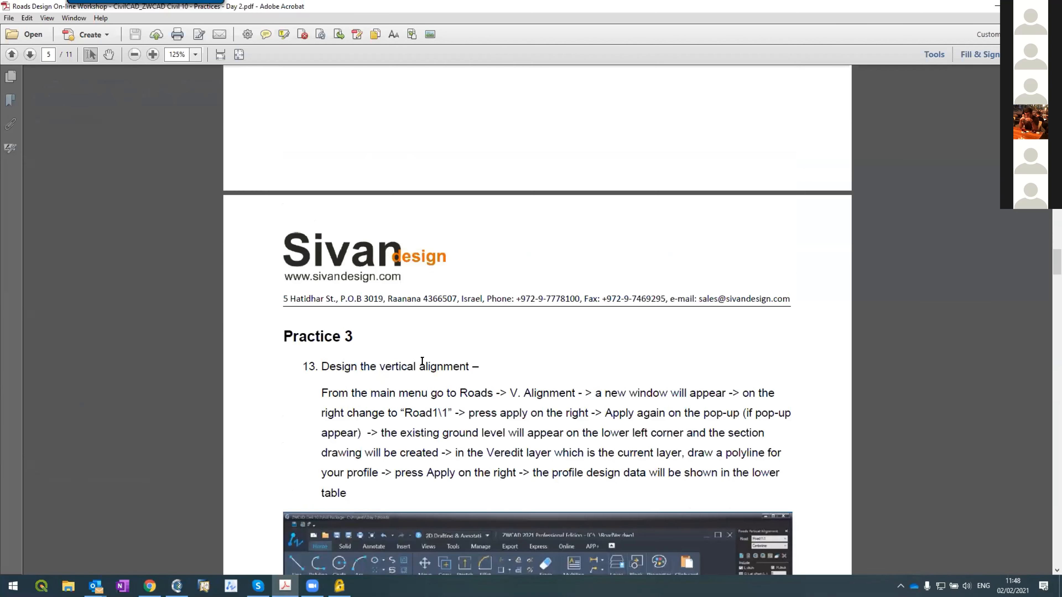
{"action": "scroll", "coordinate": [422, 361], "scroll_direction": "down", "scroll_amount": 3}
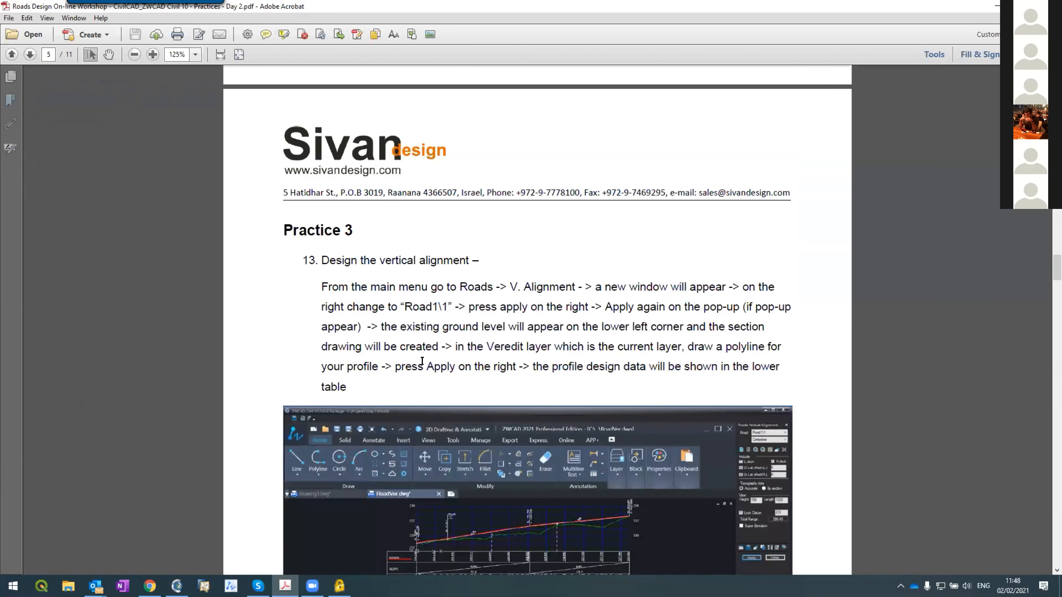
{"action": "scroll", "coordinate": [421, 360], "scroll_direction": "down", "scroll_amount": 2}
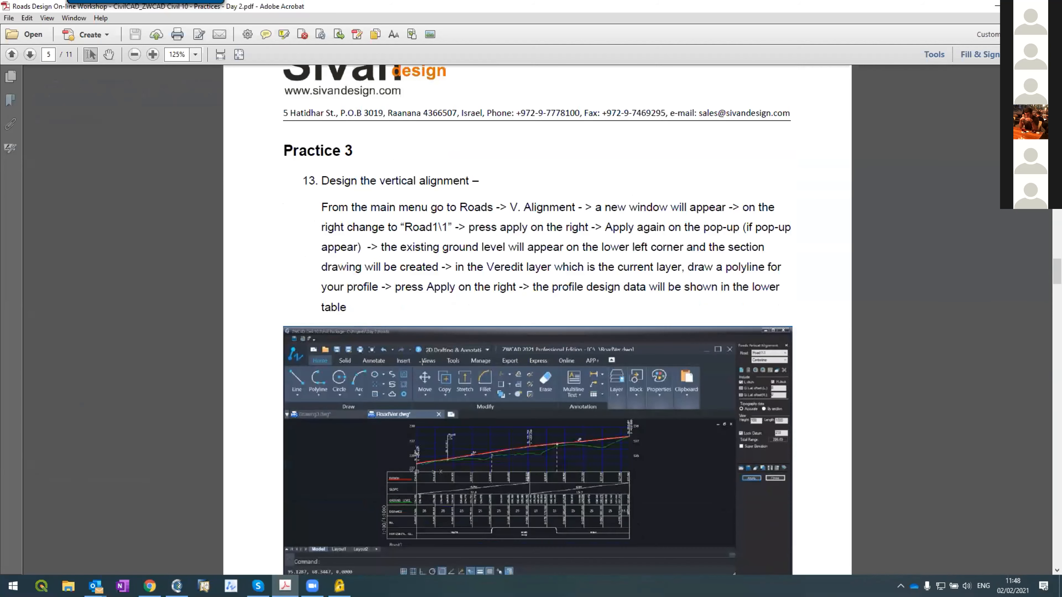
{"action": "scroll", "coordinate": [422, 362], "scroll_direction": "down", "scroll_amount": 3}
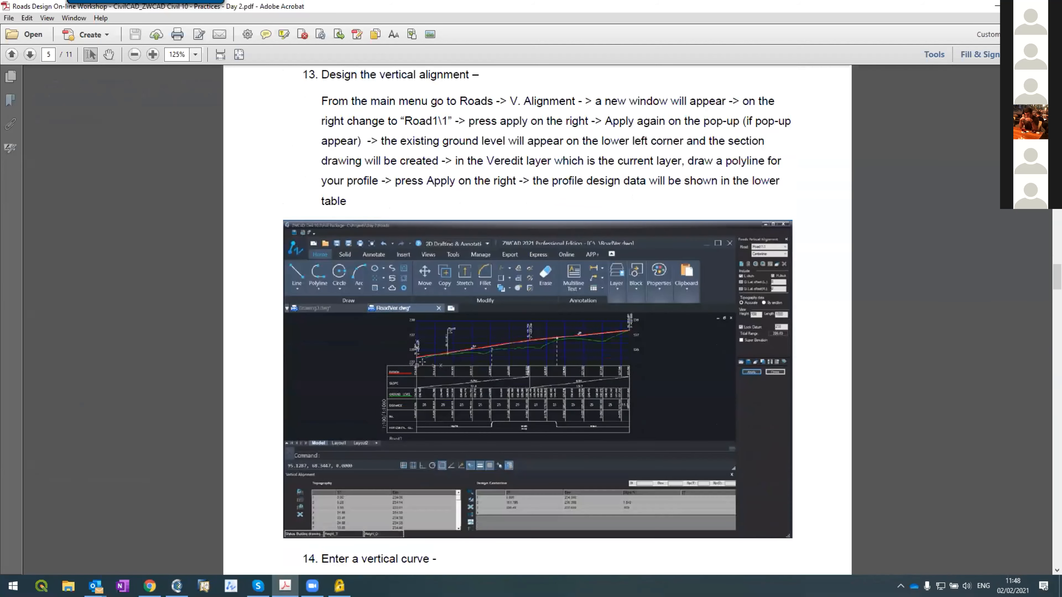
{"action": "scroll", "coordinate": [422, 361], "scroll_direction": "up", "scroll_amount": 1}
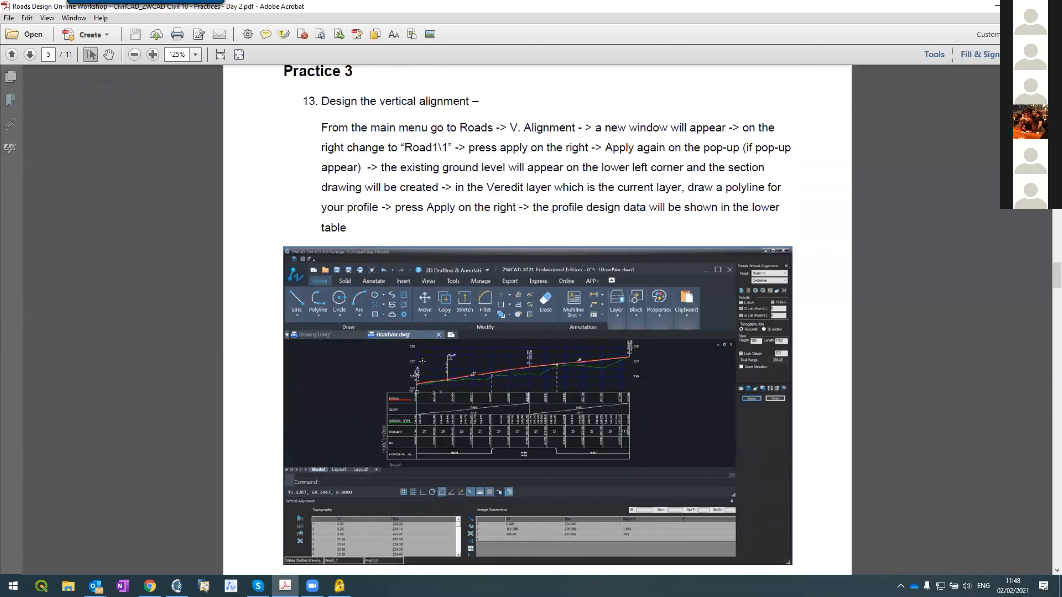
- Read items 14 to 16 of Practice 3 on the vertical curve, slope format and second road's alignment
{"action": "scroll", "coordinate": [422, 362], "scroll_direction": "down", "scroll_amount": 3}
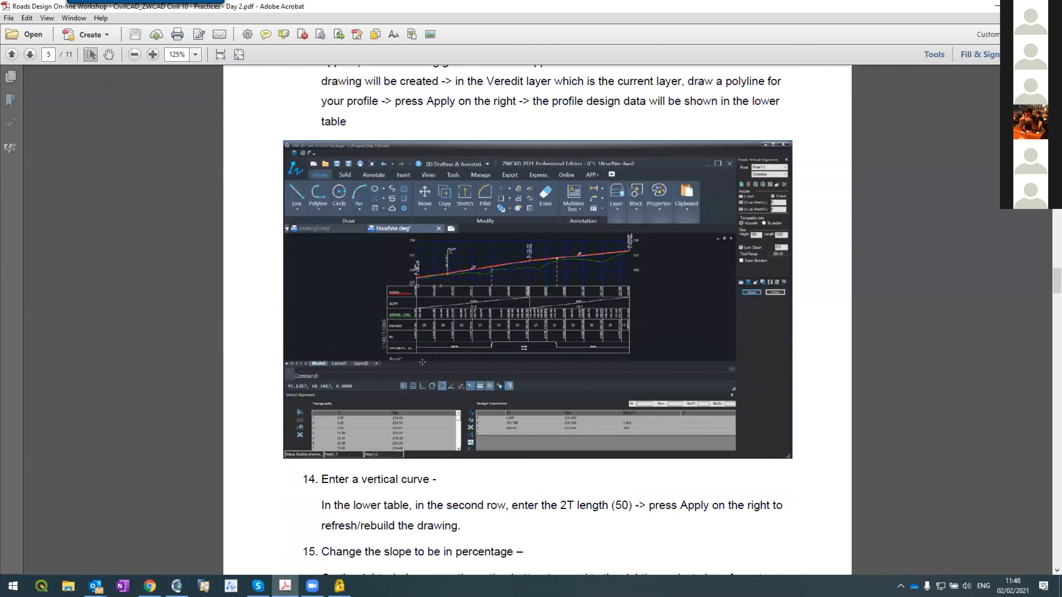
{"action": "scroll", "coordinate": [422, 362], "scroll_direction": "up", "scroll_amount": 4}
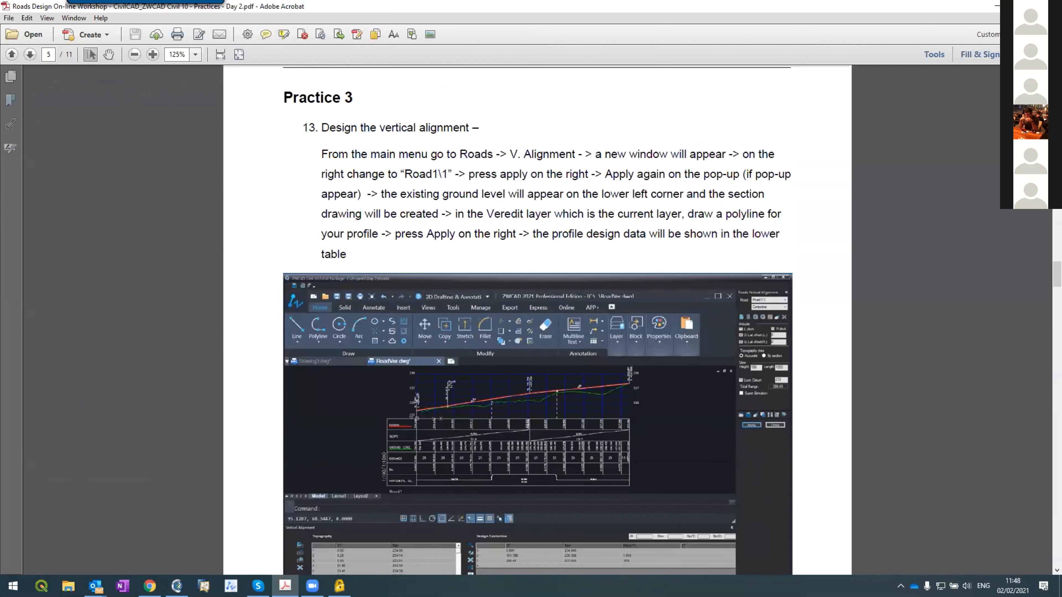
{"action": "scroll", "coordinate": [449, 387], "scroll_direction": "down", "scroll_amount": 3}
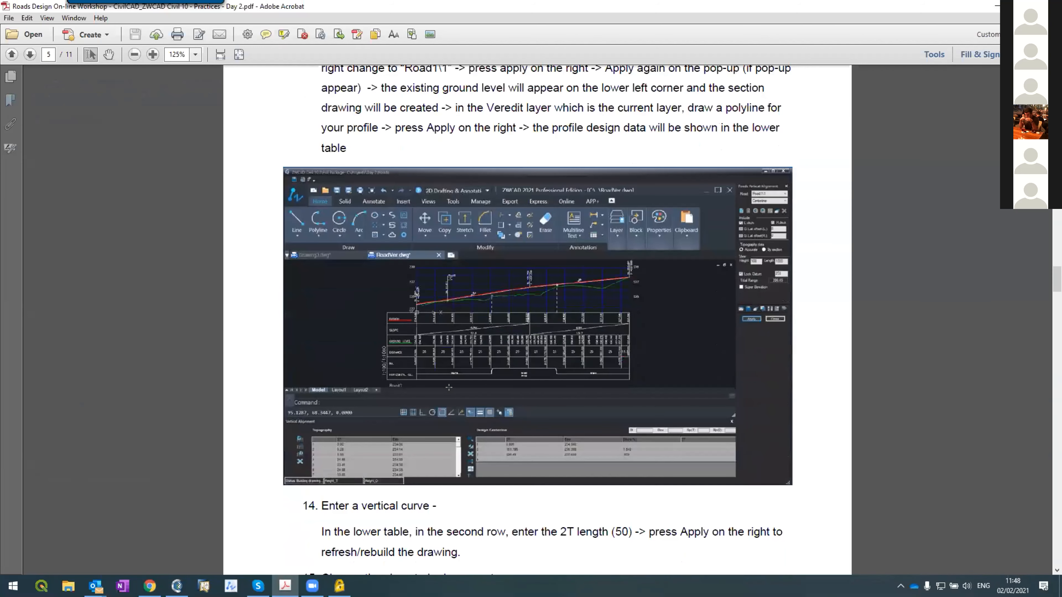
{"action": "scroll", "coordinate": [448, 382], "scroll_direction": "down", "scroll_amount": 3}
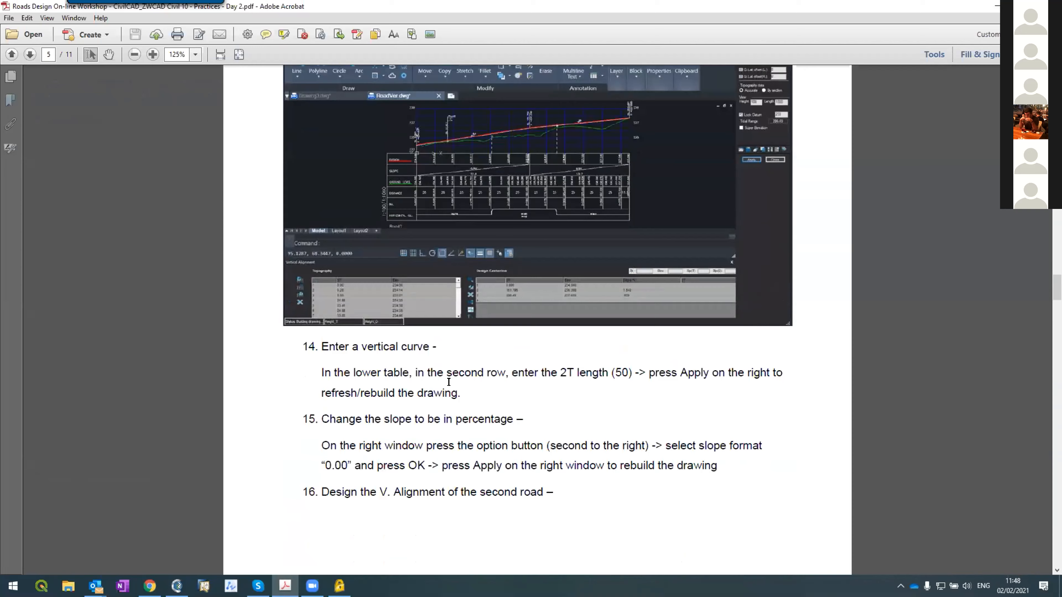
{"action": "scroll", "coordinate": [449, 382], "scroll_direction": "down", "scroll_amount": 6}
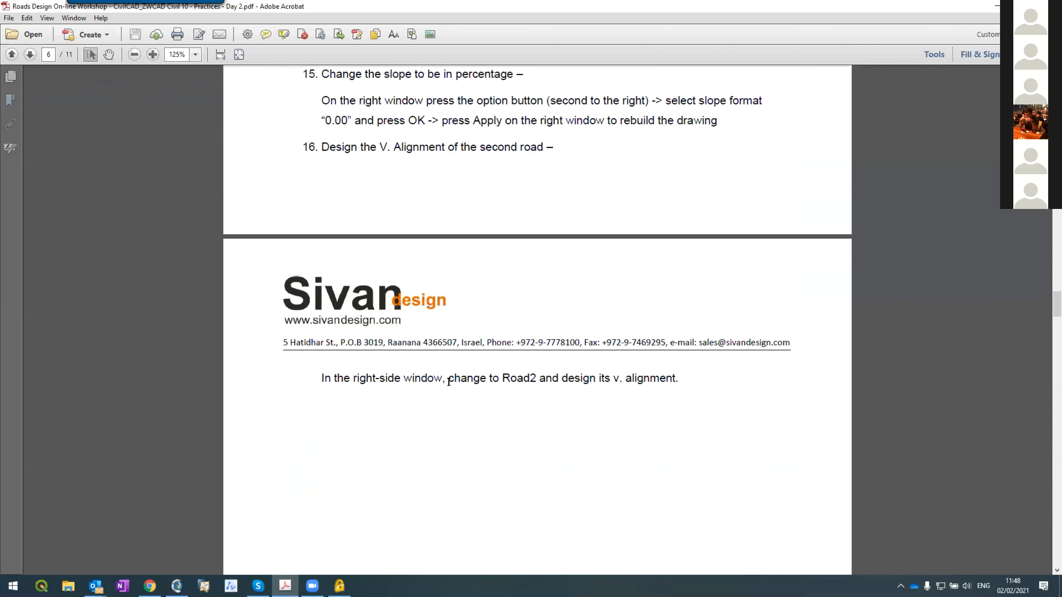
{"action": "scroll", "coordinate": [449, 382], "scroll_direction": "up", "scroll_amount": 12}
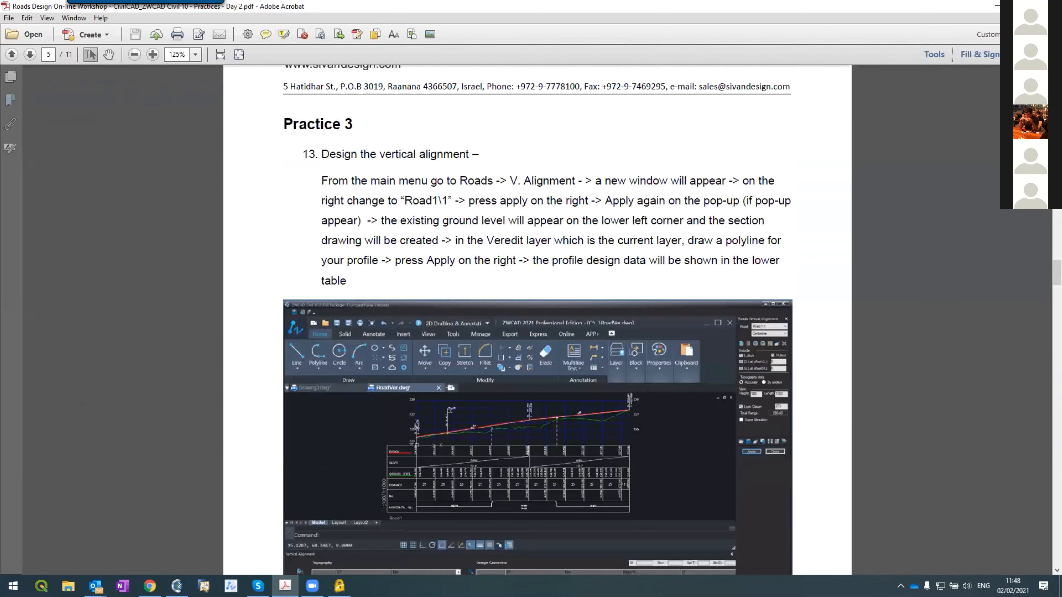
{"action": "scroll", "coordinate": [538, 320], "scroll_direction": "up", "scroll_amount": 1}
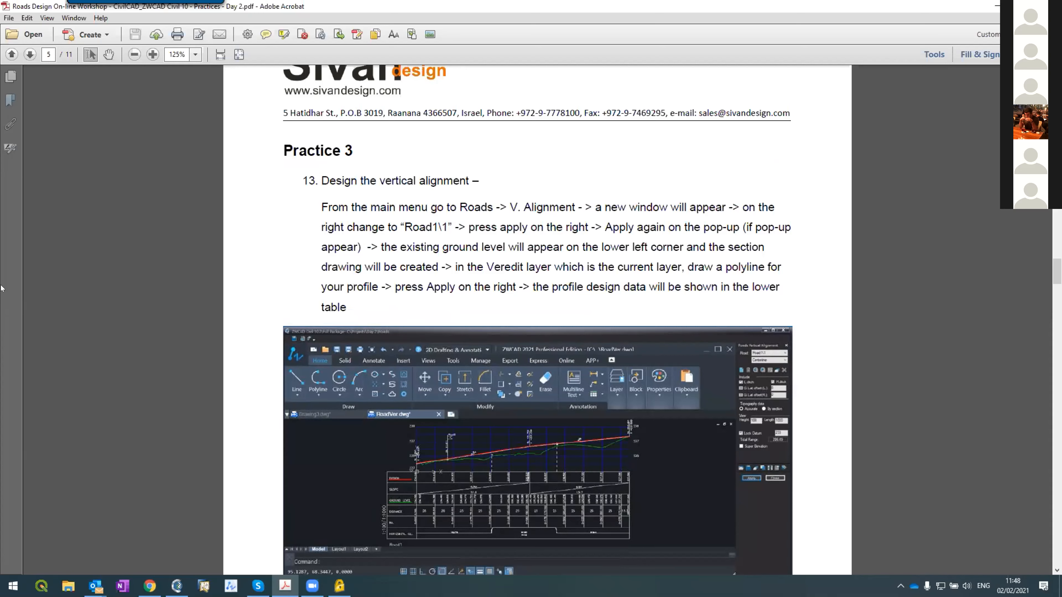
- Look ahead to the beginning of Practice 4 in the PDF, and minimize the document to return to the Road1\1 profile
{"action": "scroll", "coordinate": [316, 316], "scroll_direction": "down", "scroll_amount": 4}
{"action": "scroll", "coordinate": [321, 322], "scroll_direction": "down", "scroll_amount": 15}
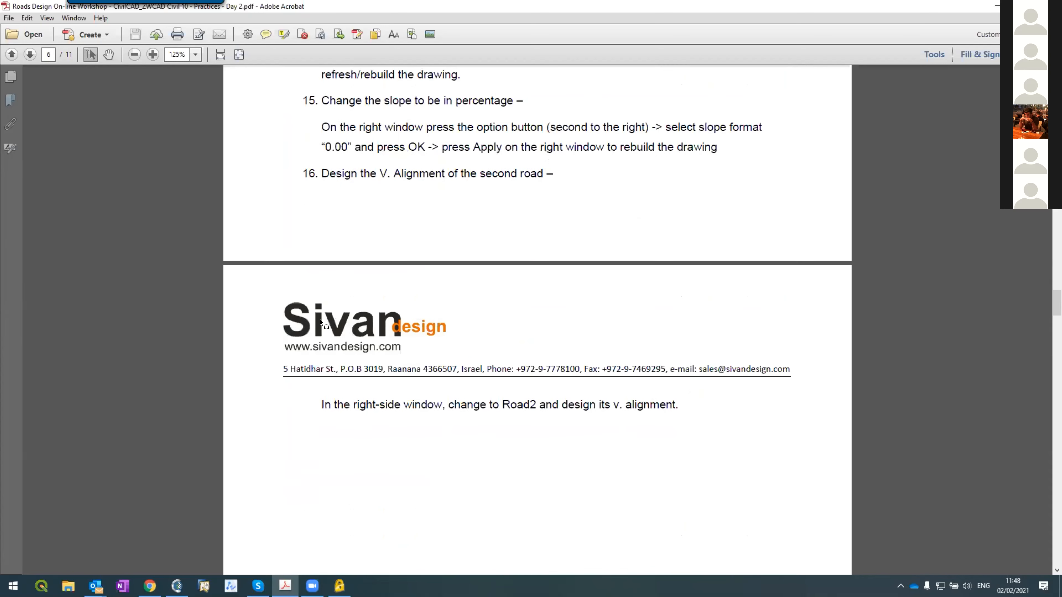
{"action": "scroll", "coordinate": [320, 323], "scroll_direction": "down", "scroll_amount": 8}
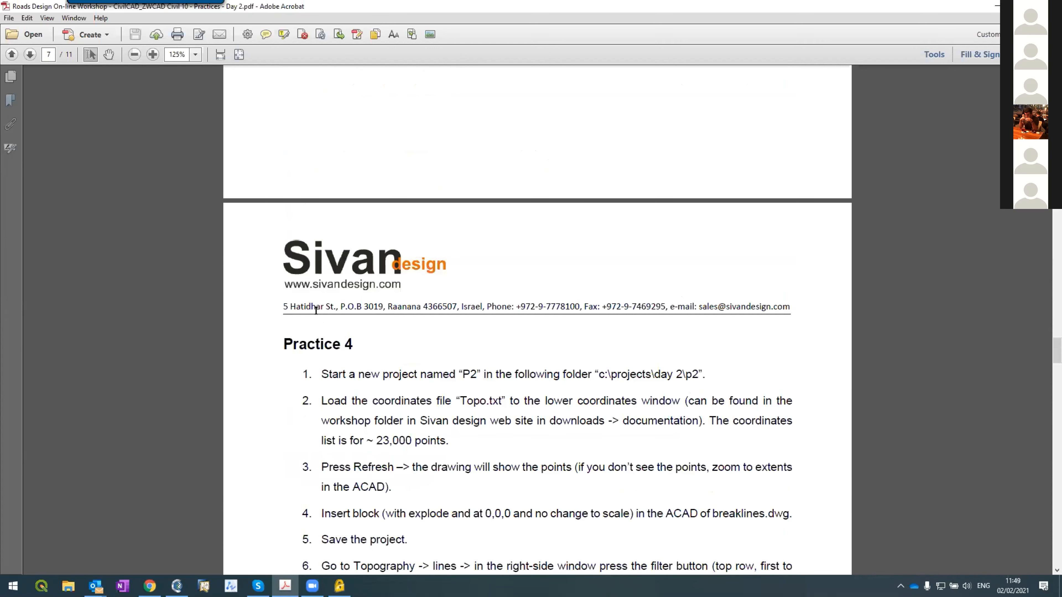
{"action": "scroll", "coordinate": [320, 318], "scroll_direction": "up", "scroll_amount": 8}
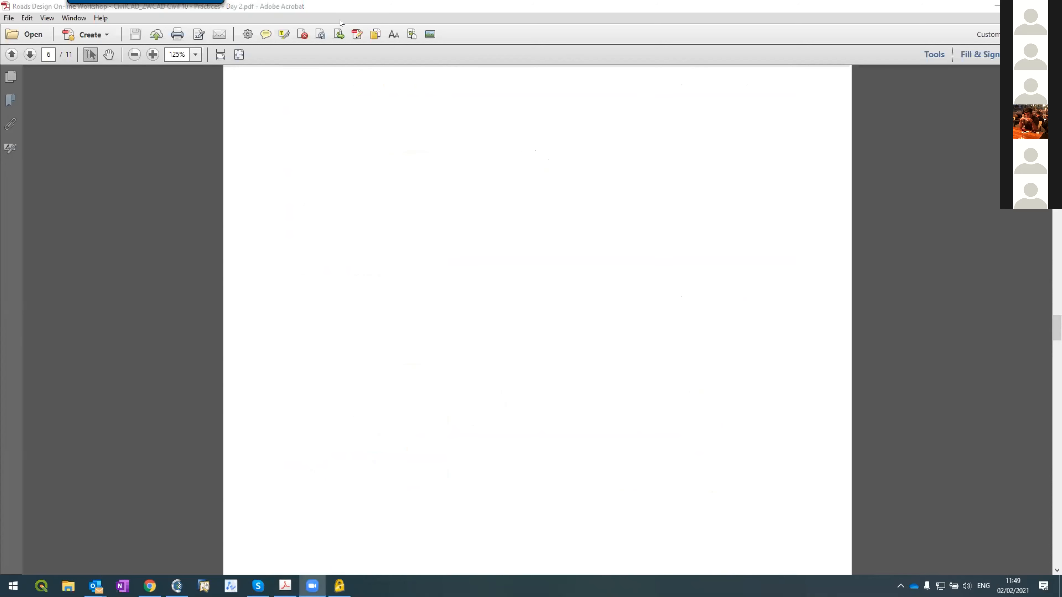
{"action": "double_click", "coordinate": [332, 7]}
{"action": "left_click_drag", "start_coordinate": [394, 12], "coordinate": [224, 107]}
{"action": "left_click", "coordinate": [822, 99]}
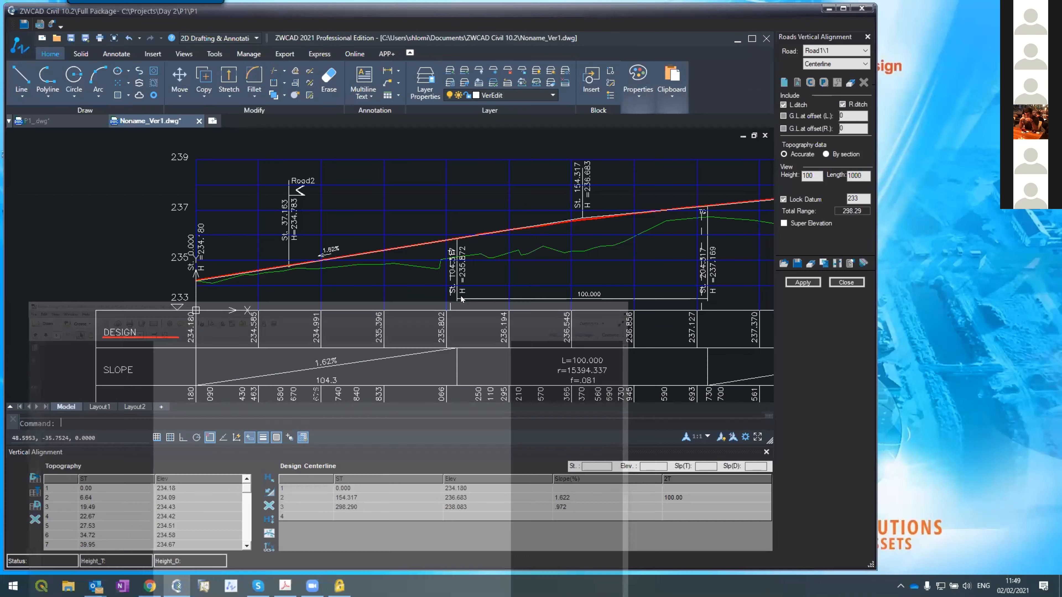
- Open the CC.ZWCC folder in File Explorer and share the "Practices - Day 2" DOCX and PDF files with the meeting
{"action": "mouse_move", "coordinate": [258, 586]}
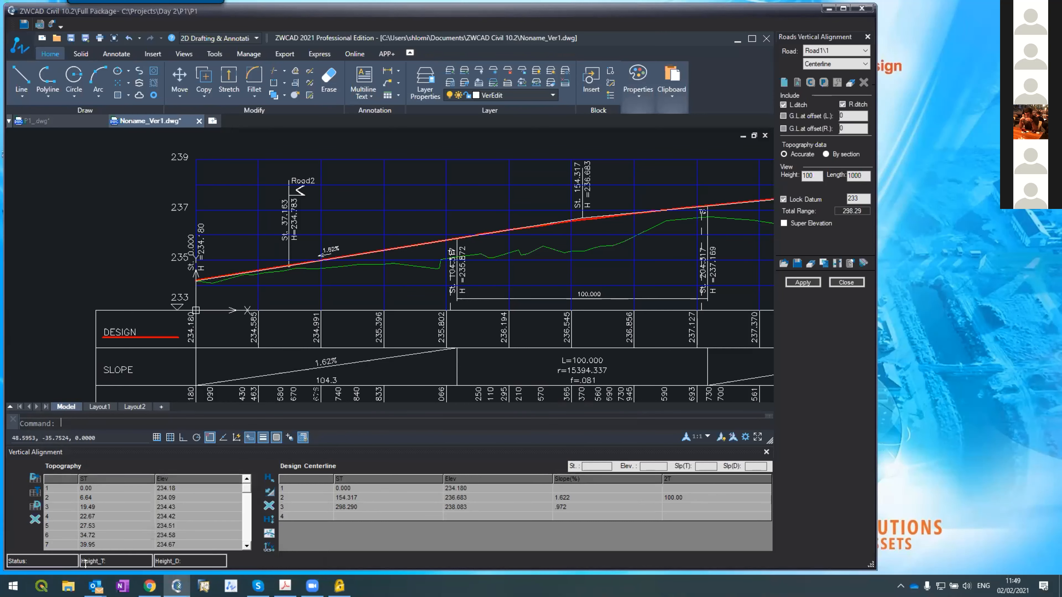
{"action": "left_click", "coordinate": [68, 586]}
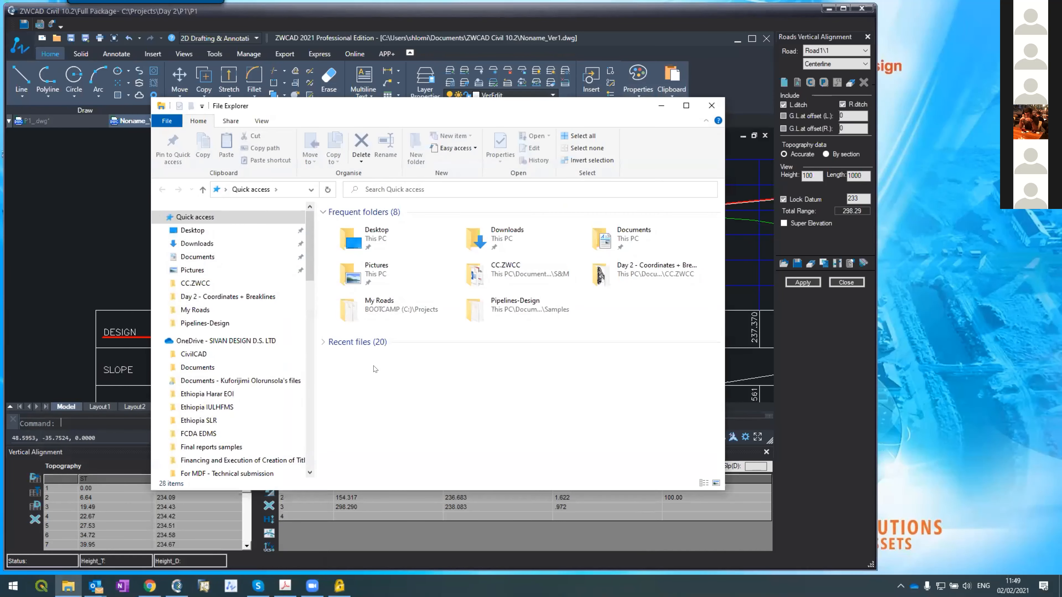
{"action": "double_click", "coordinate": [477, 271]}
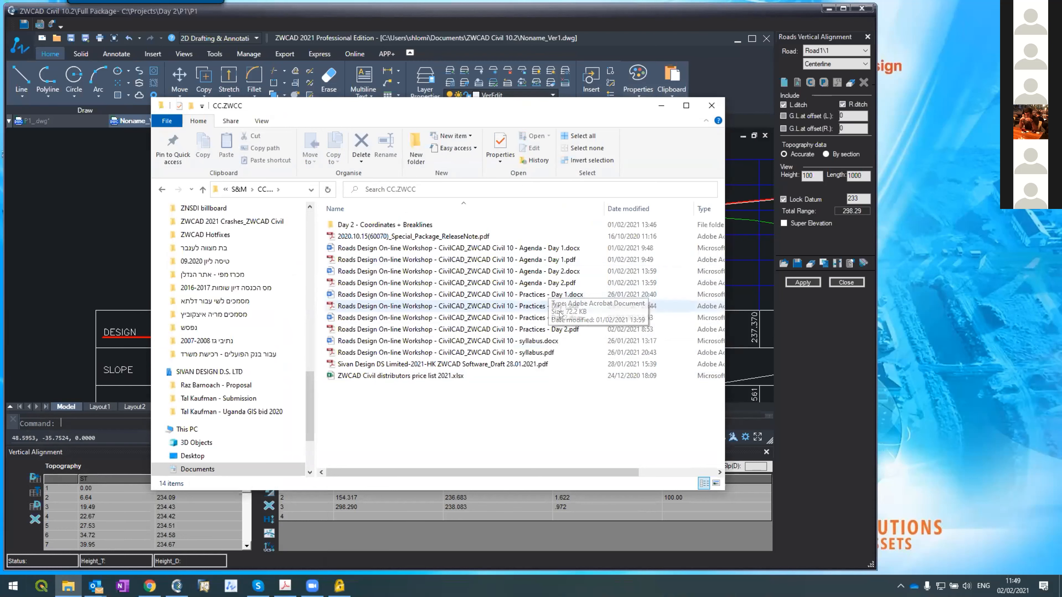
{"action": "left_click_drag", "start_coordinate": [558, 322], "coordinate": [830, 301]}
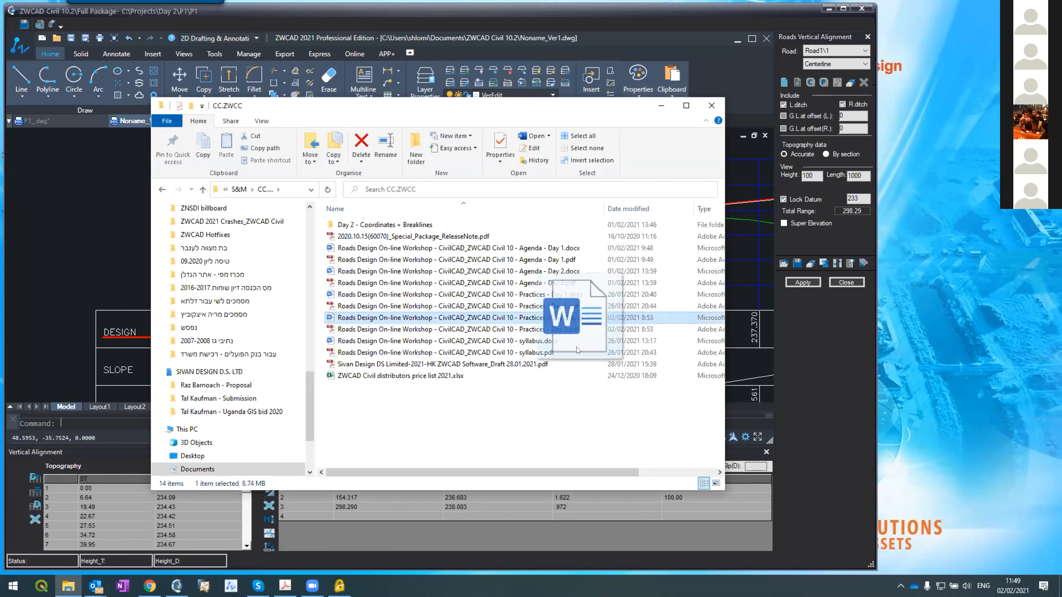
{"action": "left_click", "coordinate": [824, 364]}
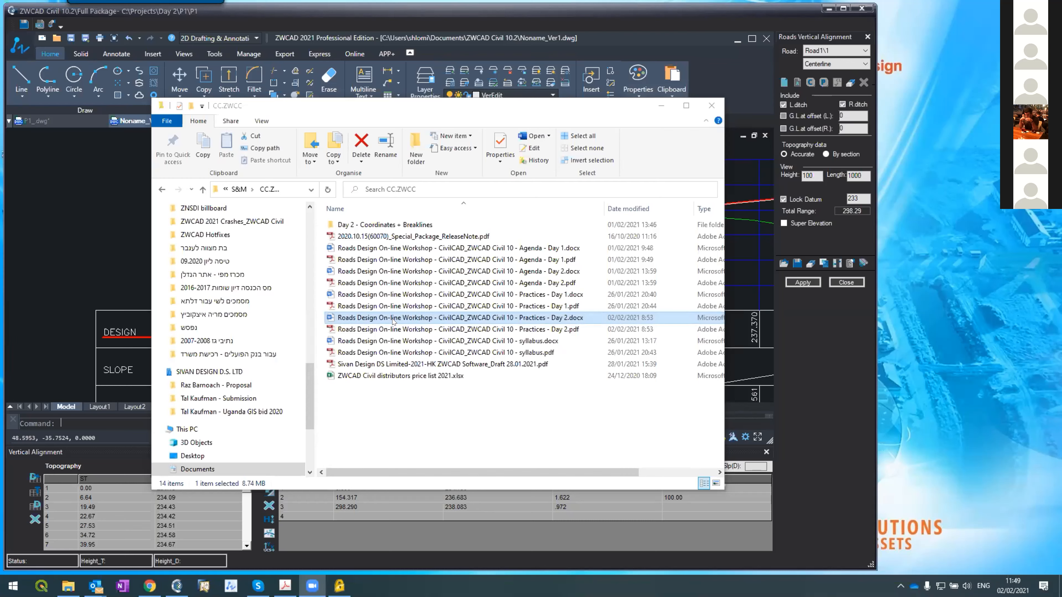
{"action": "left_click_drag", "start_coordinate": [394, 330], "coordinate": [822, 379]}
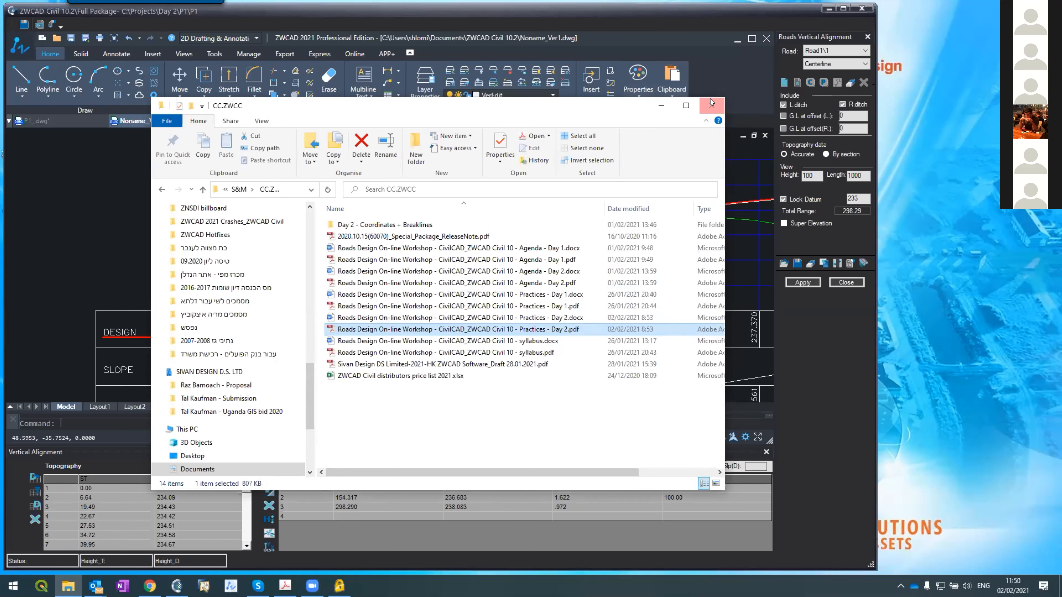
- Close File Explorer and the Roads Vertical Alignment editor, returning to the full plan in P1_.dwg
{"action": "left_click", "coordinate": [740, 296]}
{"action": "left_click", "coordinate": [846, 283]}
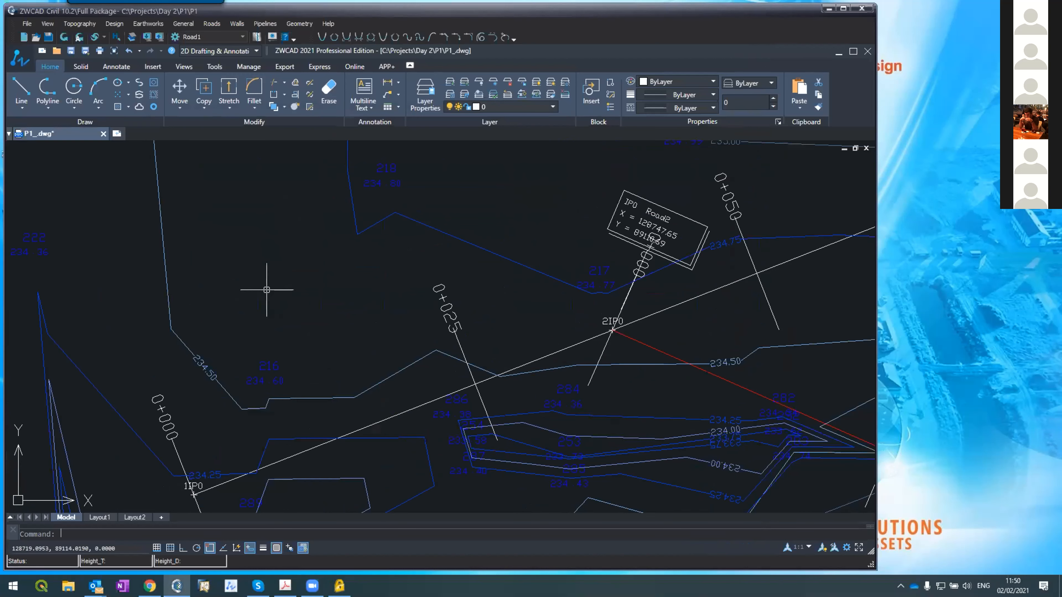
{"action": "scroll", "coordinate": [232, 267], "scroll_direction": "down", "scroll_amount": 10}
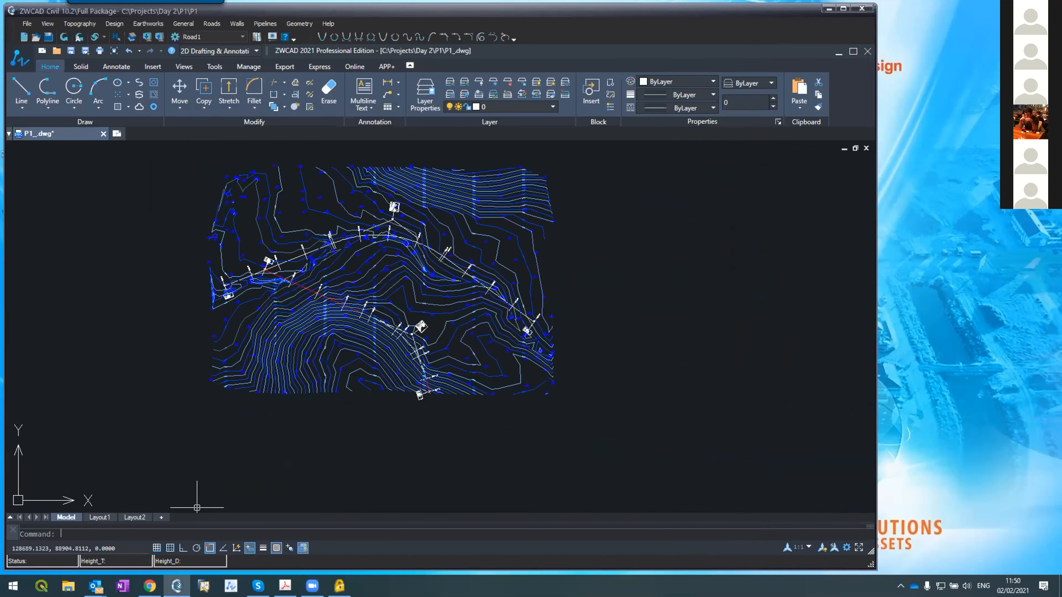
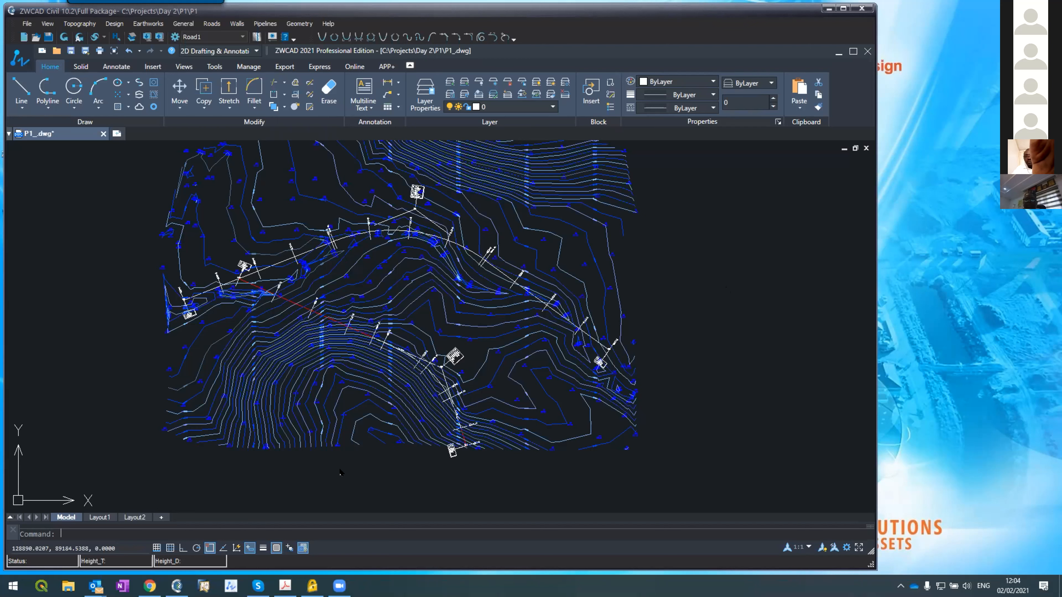
- Save the changes to project P1 and start a new project in the C:\Projects\Day 2 folder
{"action": "left_click", "coordinate": [27, 23]}
{"action": "left_click", "coordinate": [29, 35]}
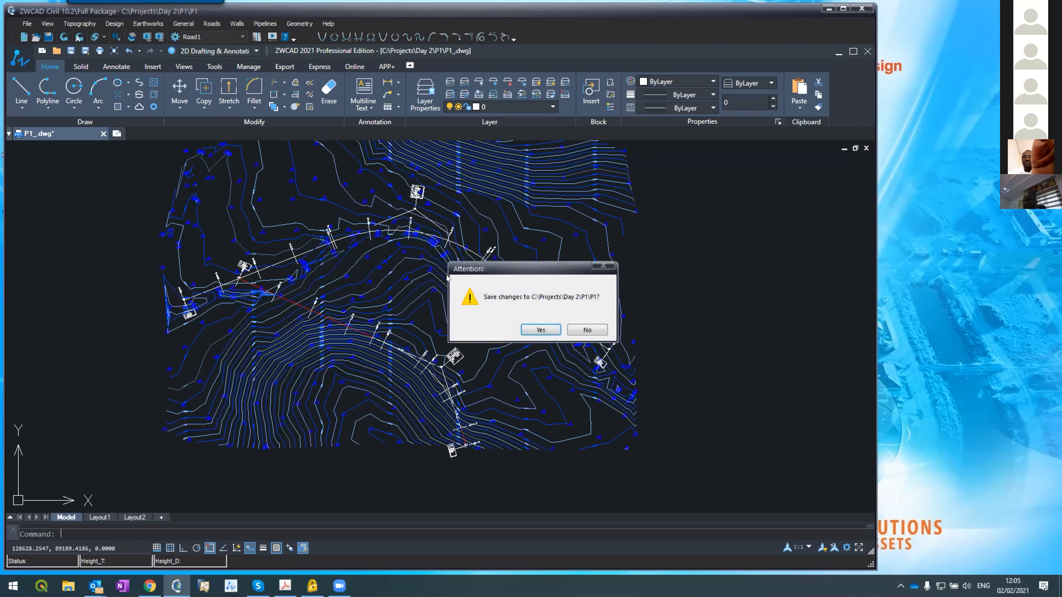
{"action": "left_click", "coordinate": [526, 327]}
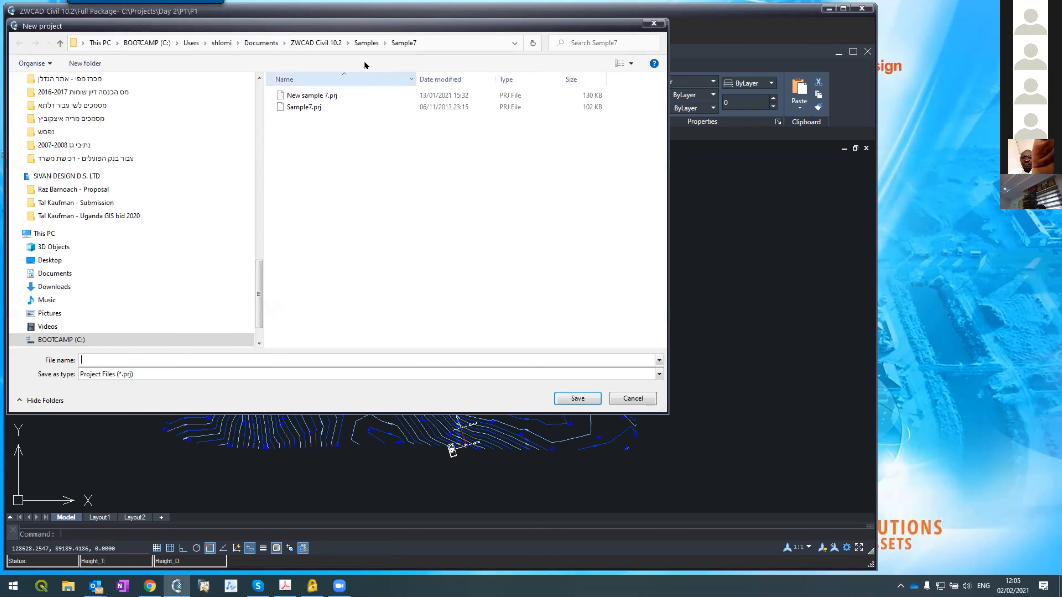
{"action": "left_click", "coordinate": [66, 341]}
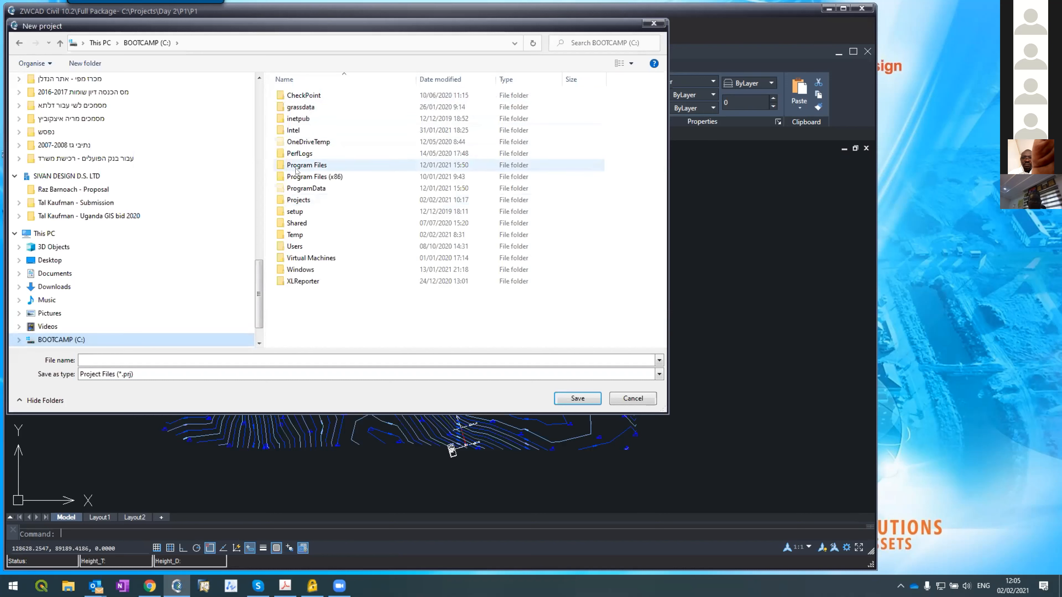
{"action": "double_click", "coordinate": [298, 200]}
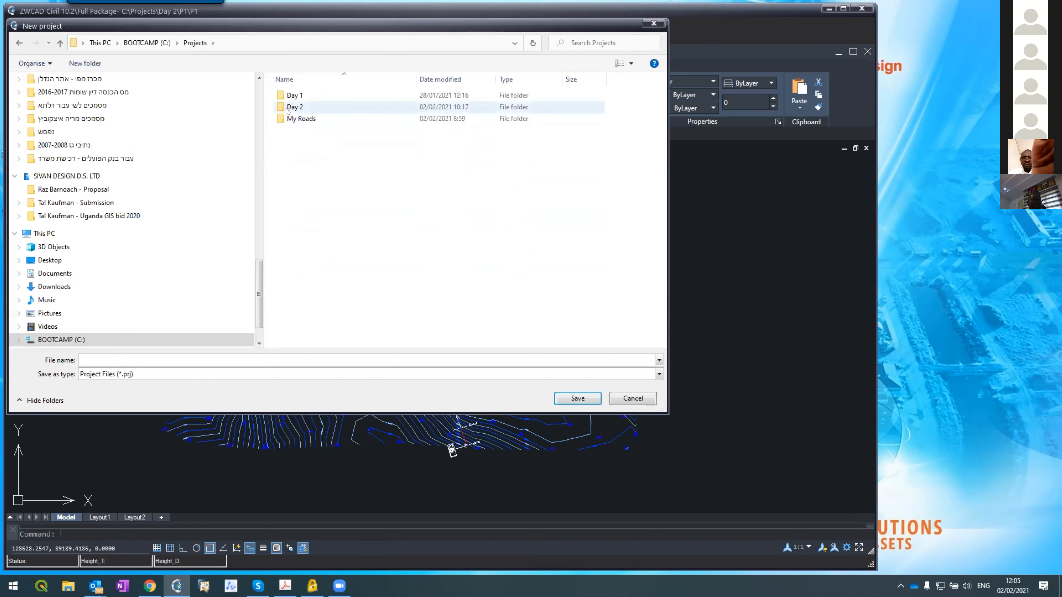
{"action": "double_click", "coordinate": [292, 107]}
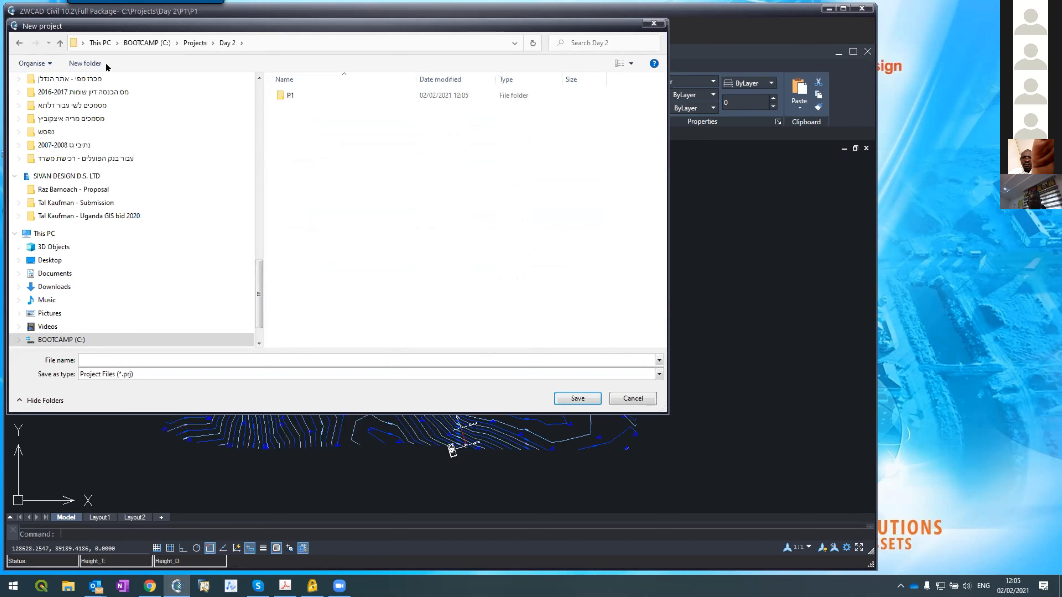
- Create a folder named P2 and save the new project inside it as P2
{"action": "left_click", "coordinate": [93, 65]}
{"action": "type", "text": "P2"}
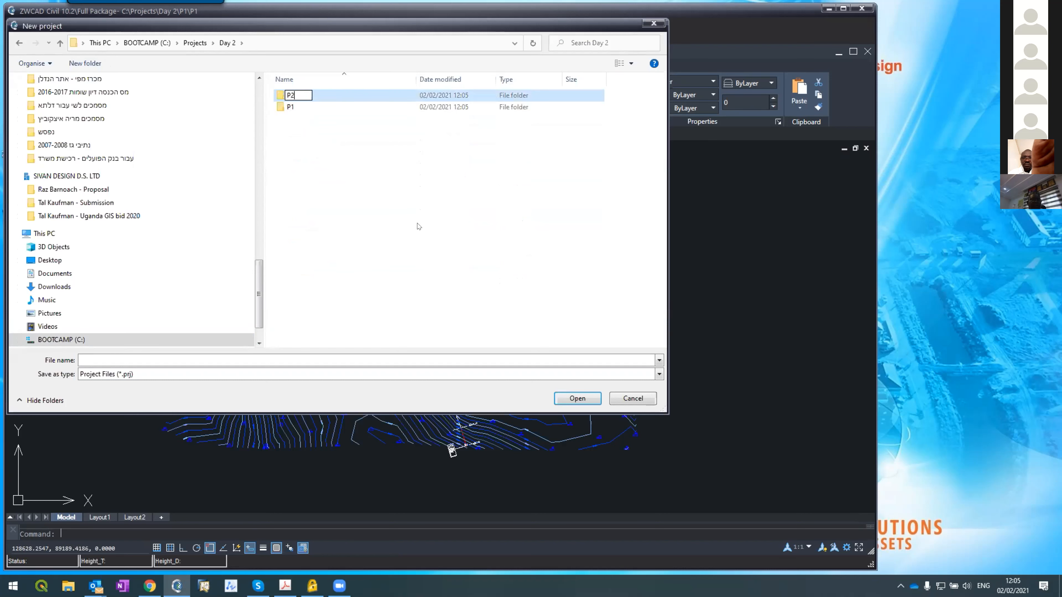
{"action": "key", "text": "Return"}
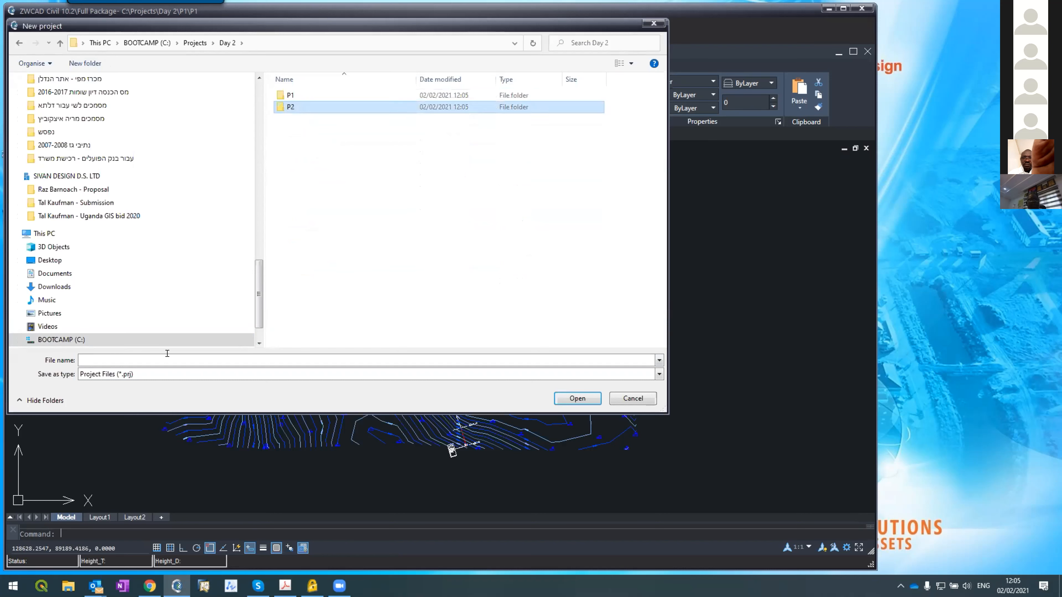
{"action": "key", "text": "Return"}
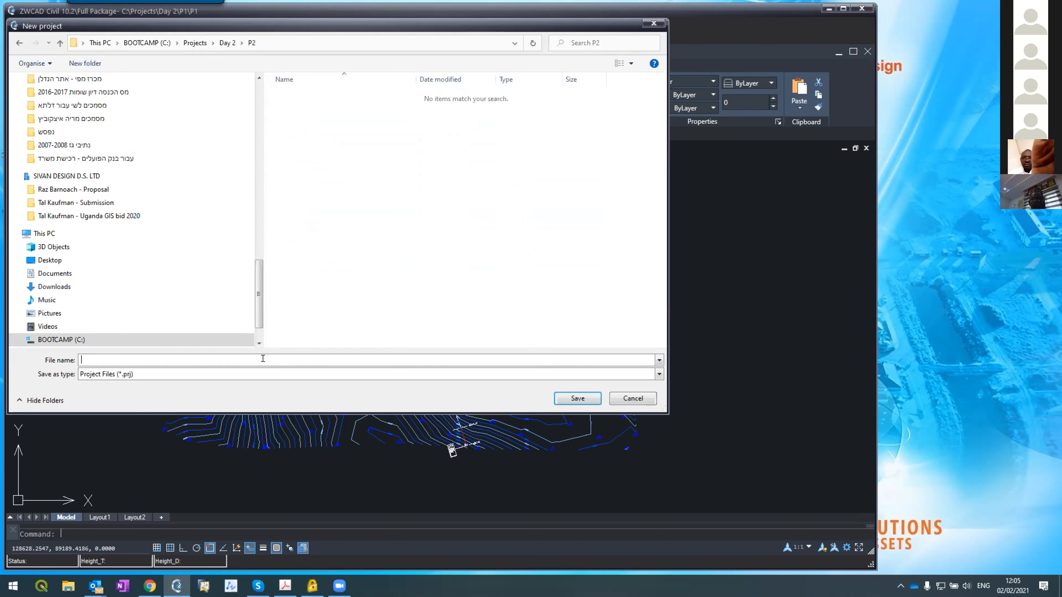
{"action": "type", "text": "P2"}
{"action": "key", "text": "Return"}
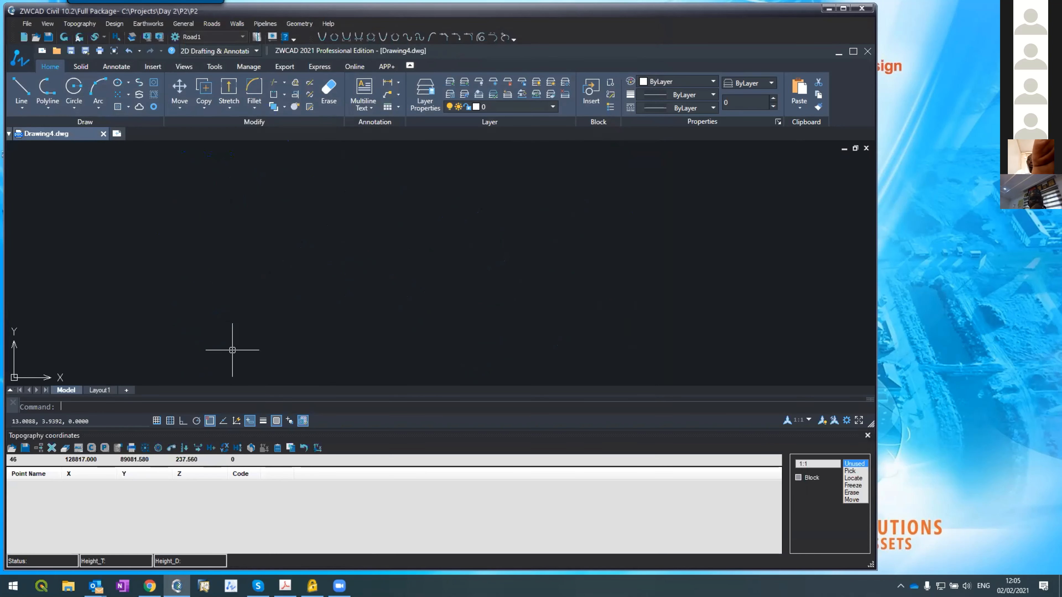
- Load the topography coordinates from Topo.txt, found by searching "topo" in the C:\Projects\My Roads folder
{"action": "left_click", "coordinate": [12, 447]}
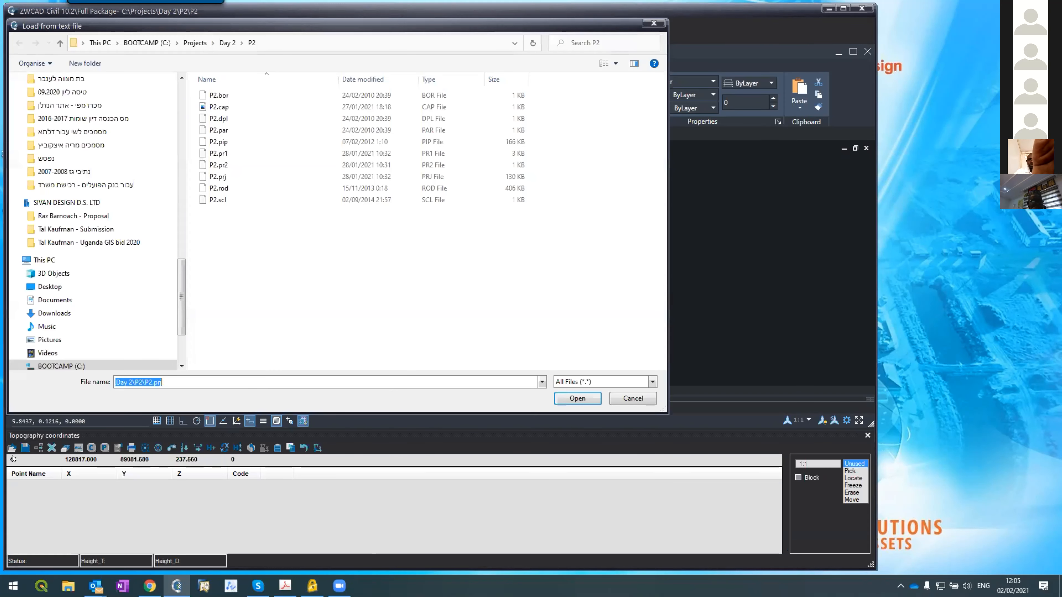
{"action": "left_click", "coordinate": [225, 46]}
{"action": "left_click", "coordinate": [195, 42]}
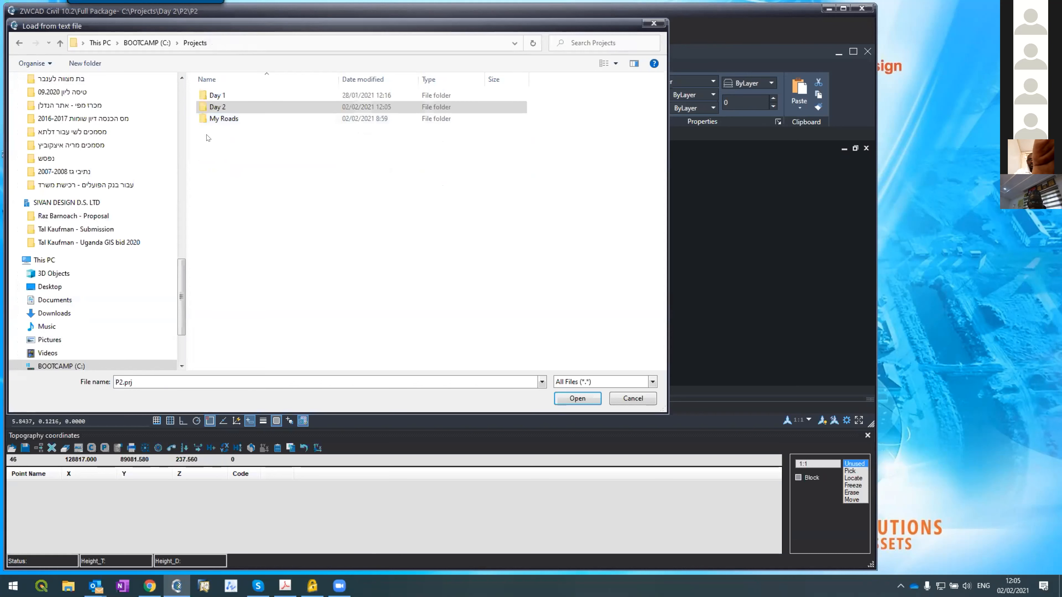
{"action": "left_click", "coordinate": [215, 119]}
{"action": "double_click", "coordinate": [215, 119]}
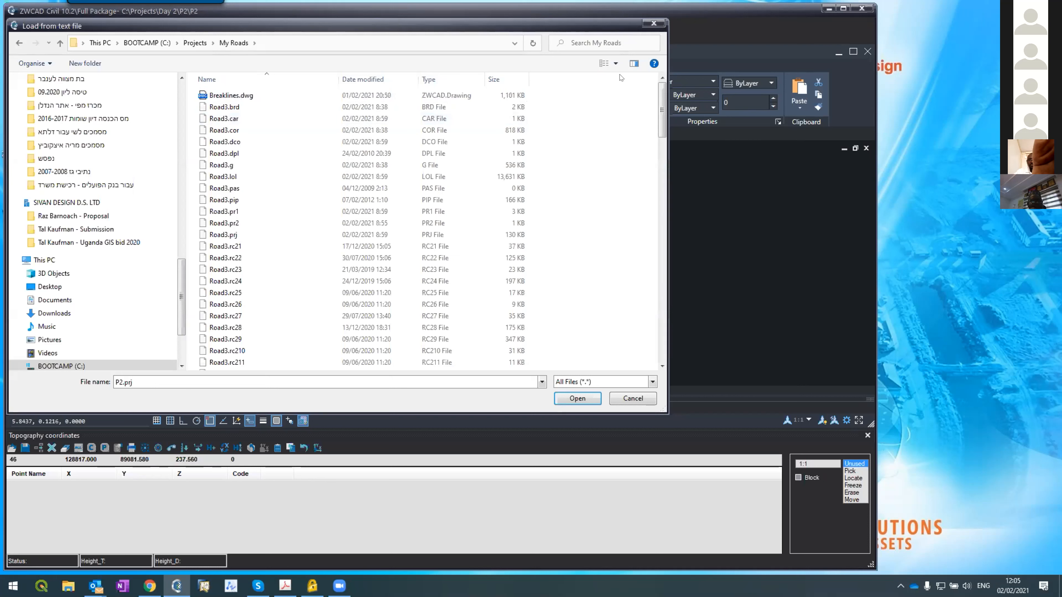
{"action": "left_click", "coordinate": [565, 42]}
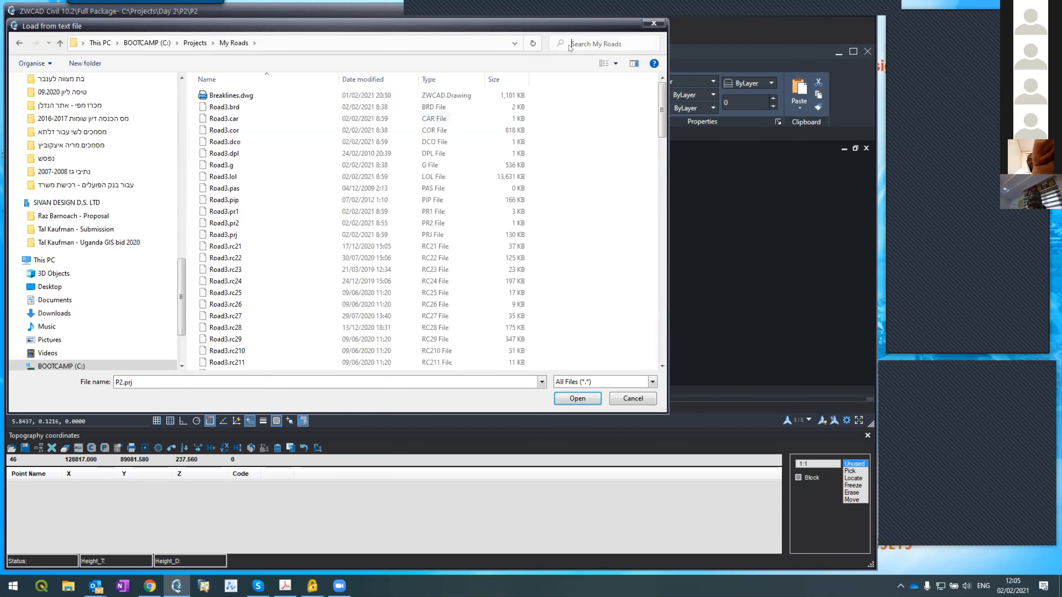
{"action": "type", "text": "topo"}
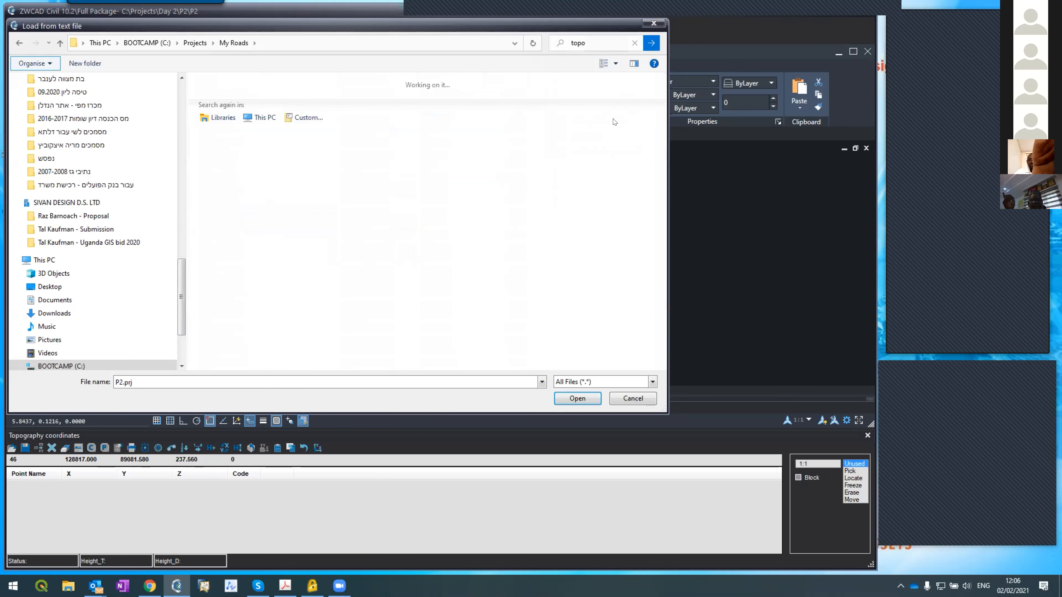
{"action": "left_click", "coordinate": [270, 93]}
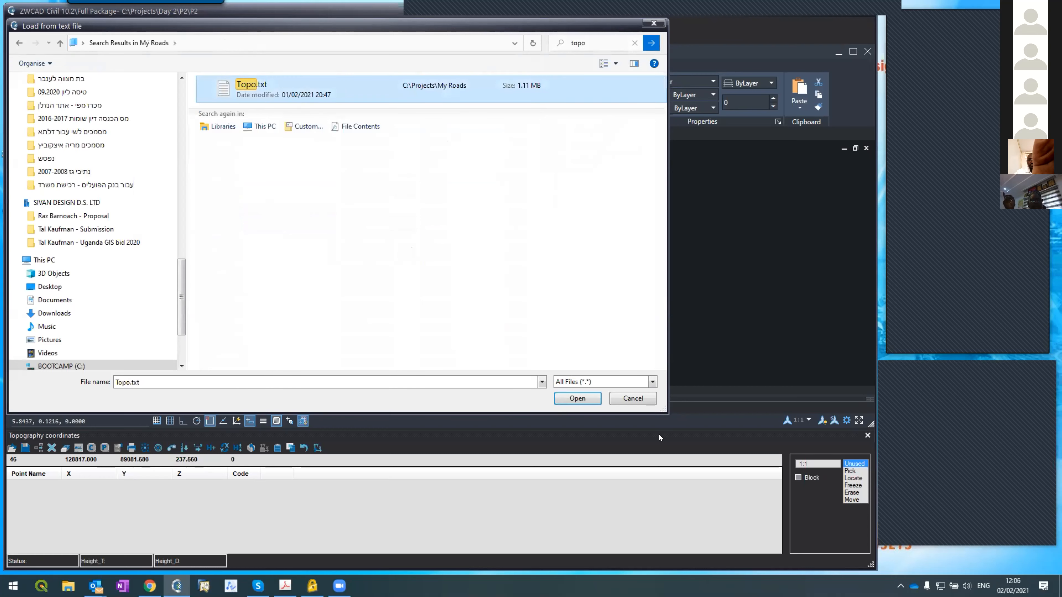
{"action": "left_click", "coordinate": [567, 399]}
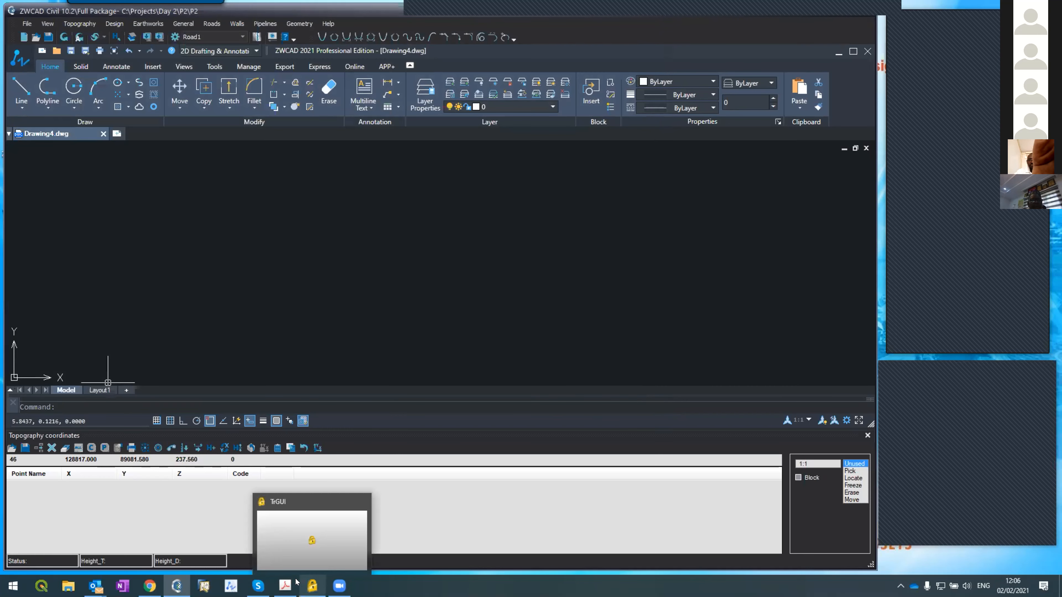
- Examine the first and last points in the loaded topography coordinates table
{"action": "left_click", "coordinate": [151, 516]}
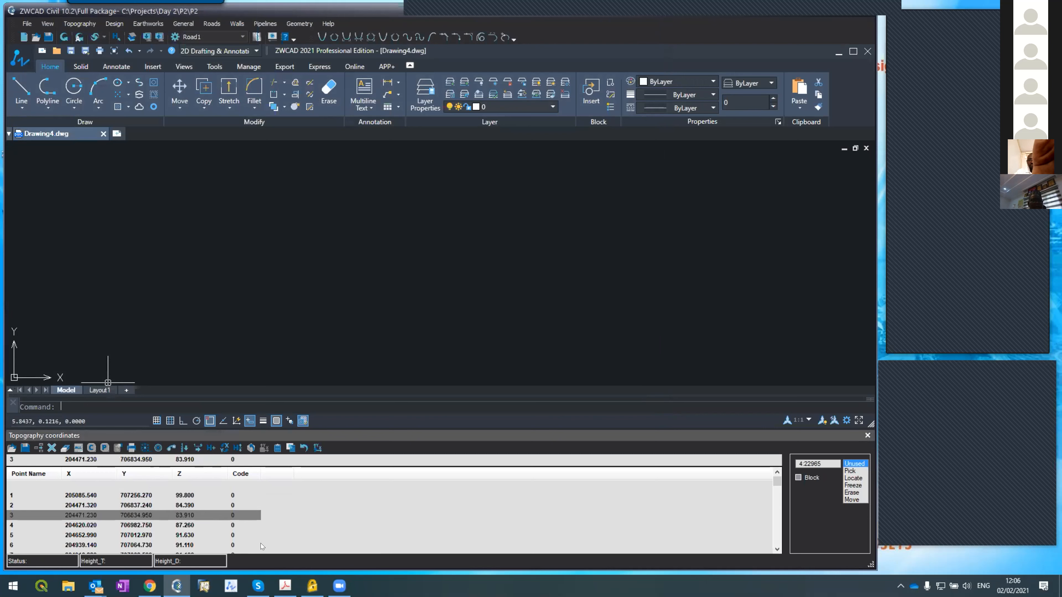
{"action": "left_click", "coordinate": [251, 544]}
{"action": "left_click", "coordinate": [240, 535]}
{"action": "left_click", "coordinate": [232, 525]}
{"action": "left_click", "coordinate": [217, 515]}
{"action": "left_click", "coordinate": [216, 496]}
{"action": "left_click", "coordinate": [218, 515]}
{"action": "left_click_drag", "start_coordinate": [776, 482], "coordinate": [777, 542]}
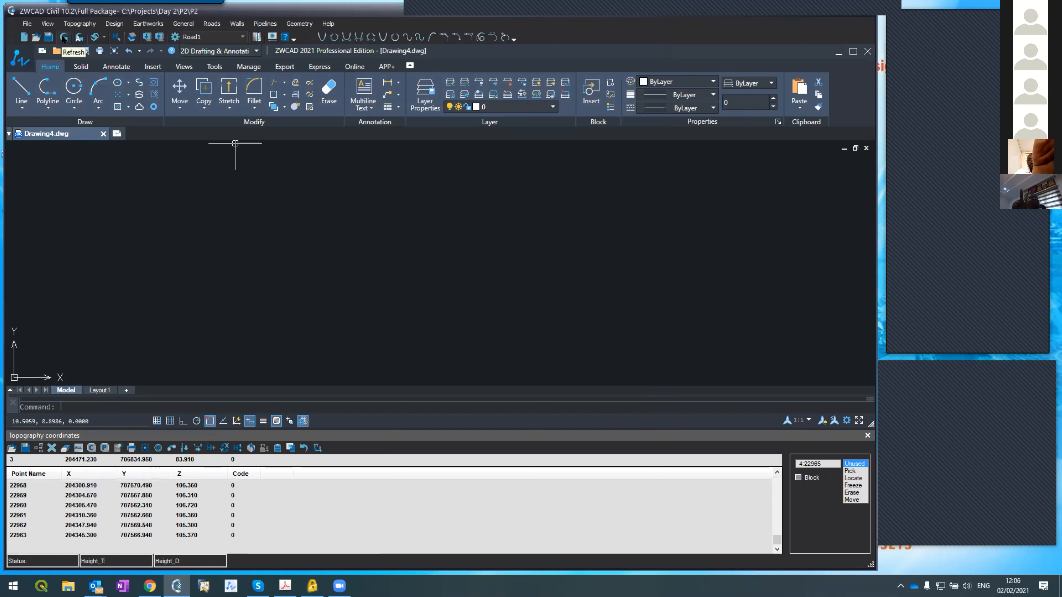
- Refresh the drawing to plot the loaded topography points, and inspect the point cloud up close
{"action": "left_click", "coordinate": [64, 38]}
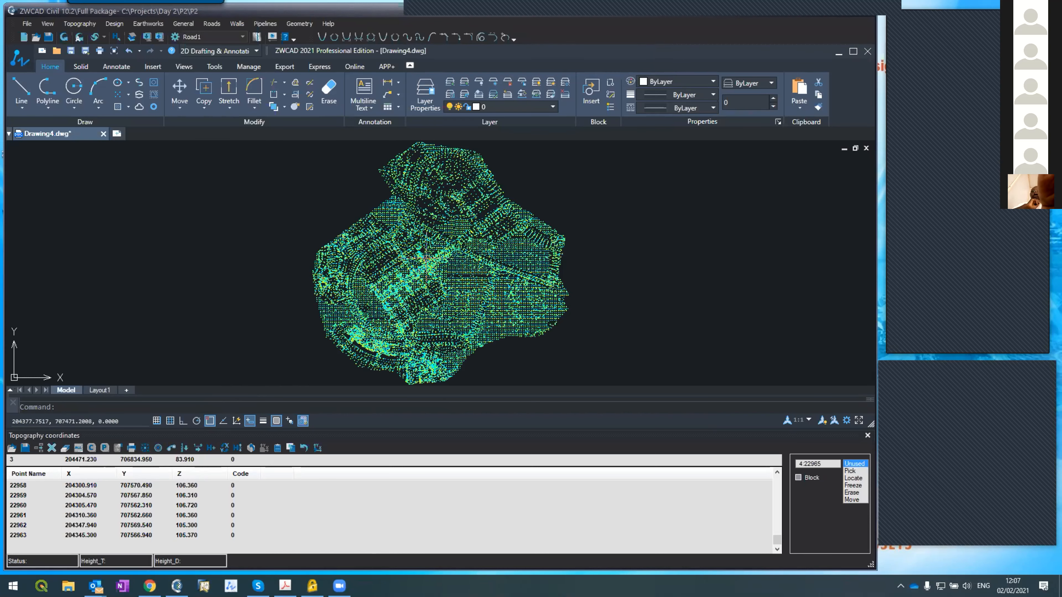
{"action": "scroll", "coordinate": [393, 289], "scroll_direction": "up", "scroll_amount": 2}
{"action": "scroll", "coordinate": [393, 289], "scroll_direction": "up", "scroll_amount": 5}
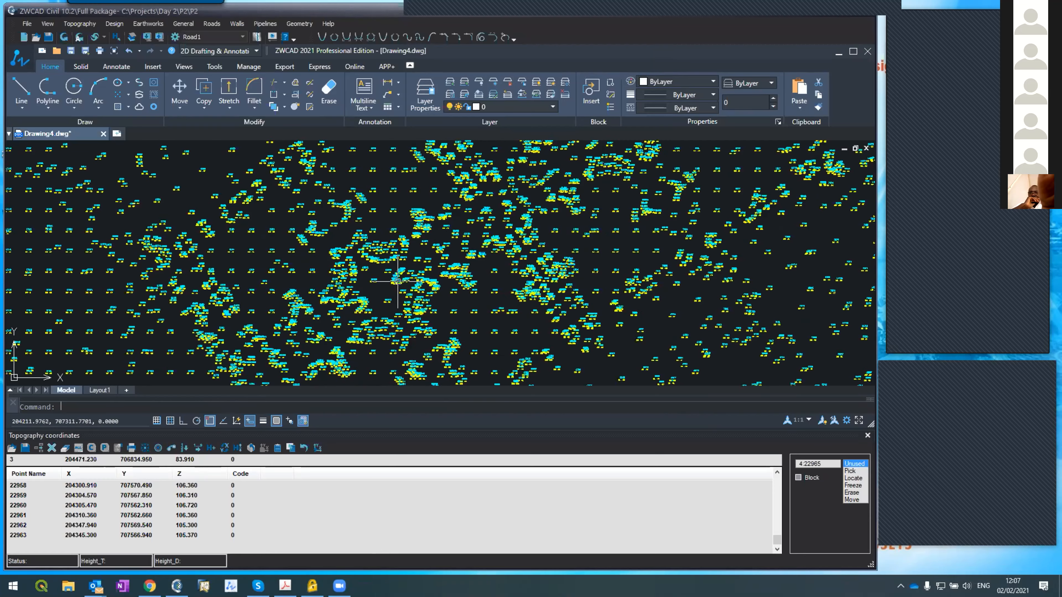
{"action": "scroll", "coordinate": [411, 259], "scroll_direction": "down", "scroll_amount": 2}
{"action": "scroll", "coordinate": [412, 260], "scroll_direction": "down", "scroll_amount": 5}
{"action": "scroll", "coordinate": [380, 264], "scroll_direction": "up", "scroll_amount": 10}
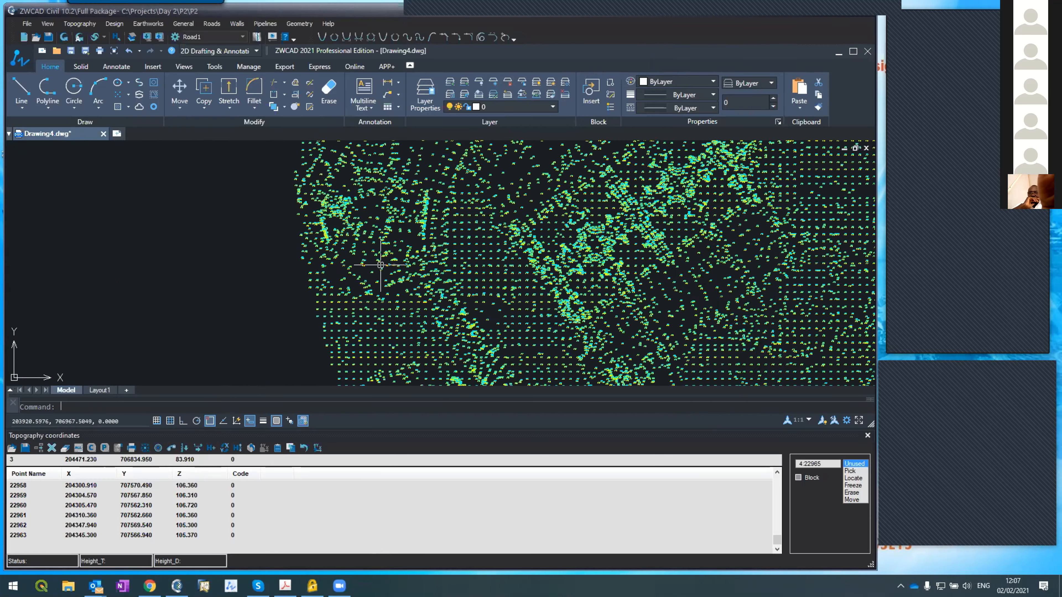
{"action": "scroll", "coordinate": [381, 264], "scroll_direction": "down", "scroll_amount": 5}
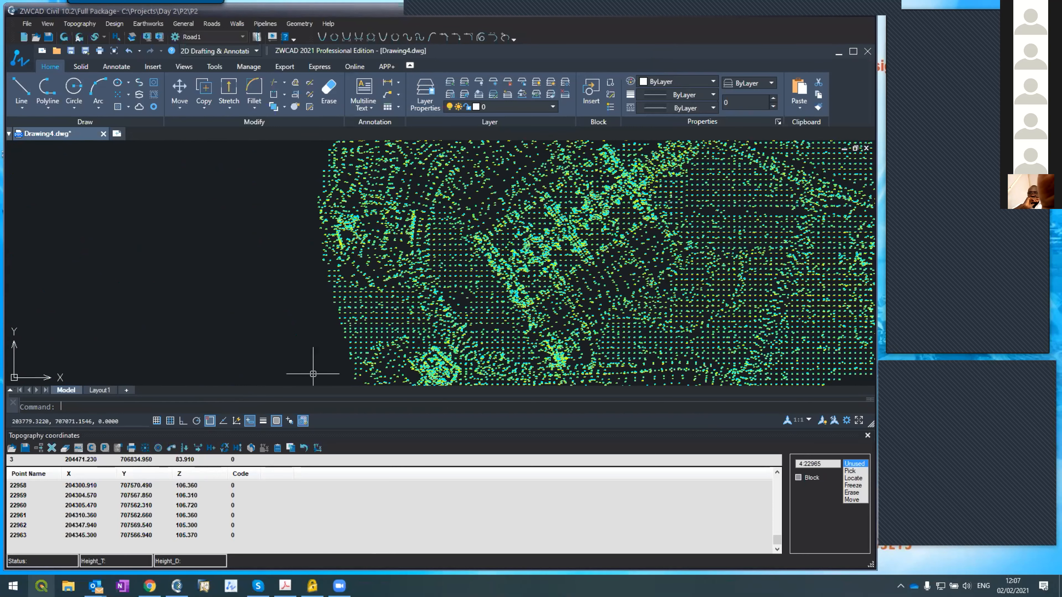
- Open the "Day 2 - Coordinates + Breaklines" folder inside CC.ZWCC in File Explorer
{"action": "key", "text": "super+e"}
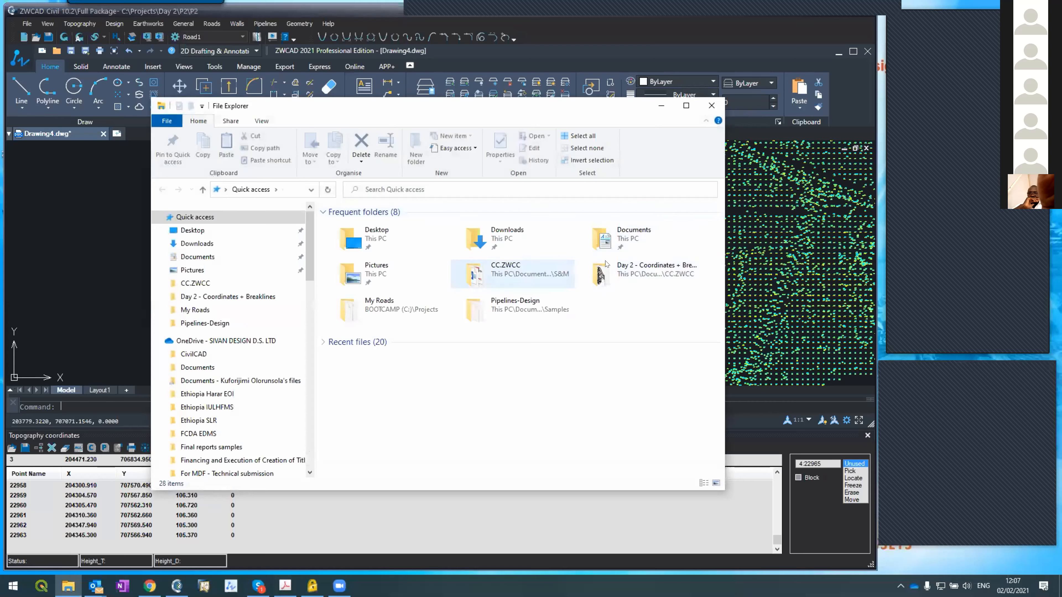
{"action": "left_click", "coordinate": [604, 269]}
{"action": "double_click", "coordinate": [604, 269]}
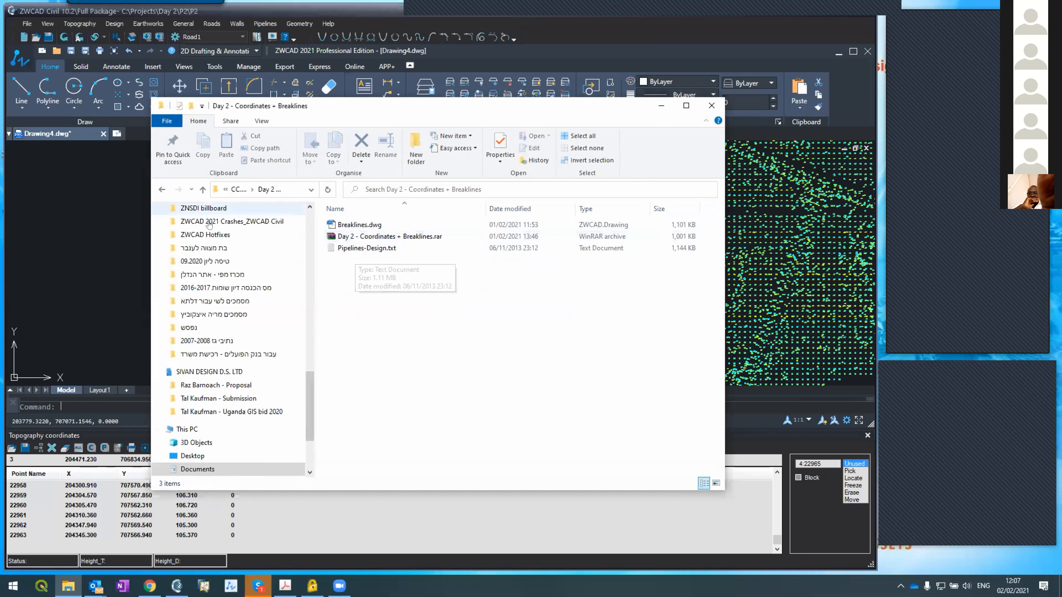
{"action": "left_click", "coordinate": [162, 189]}
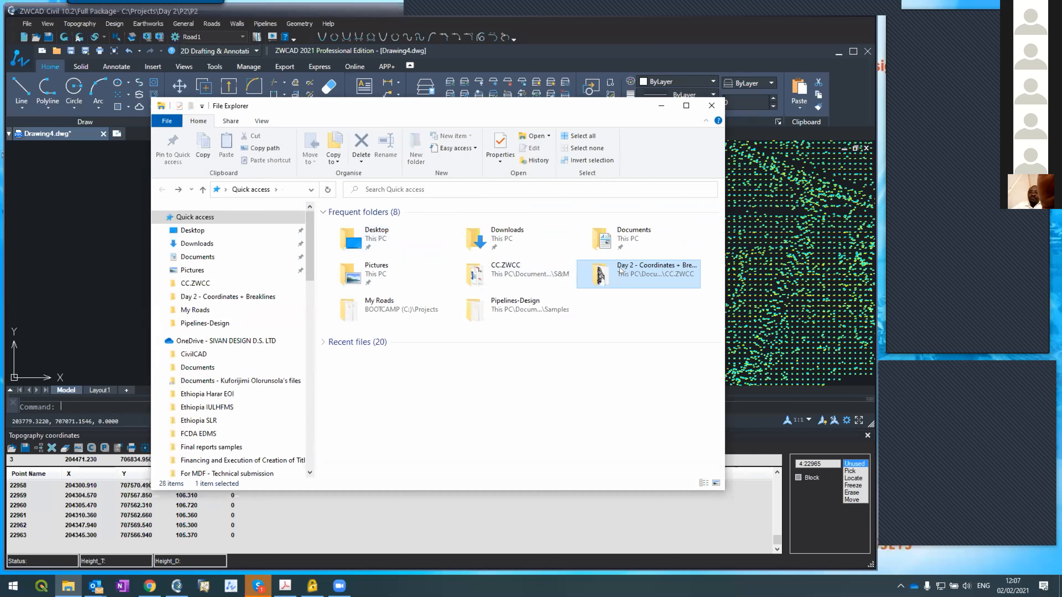
{"action": "double_click", "coordinate": [518, 272]}
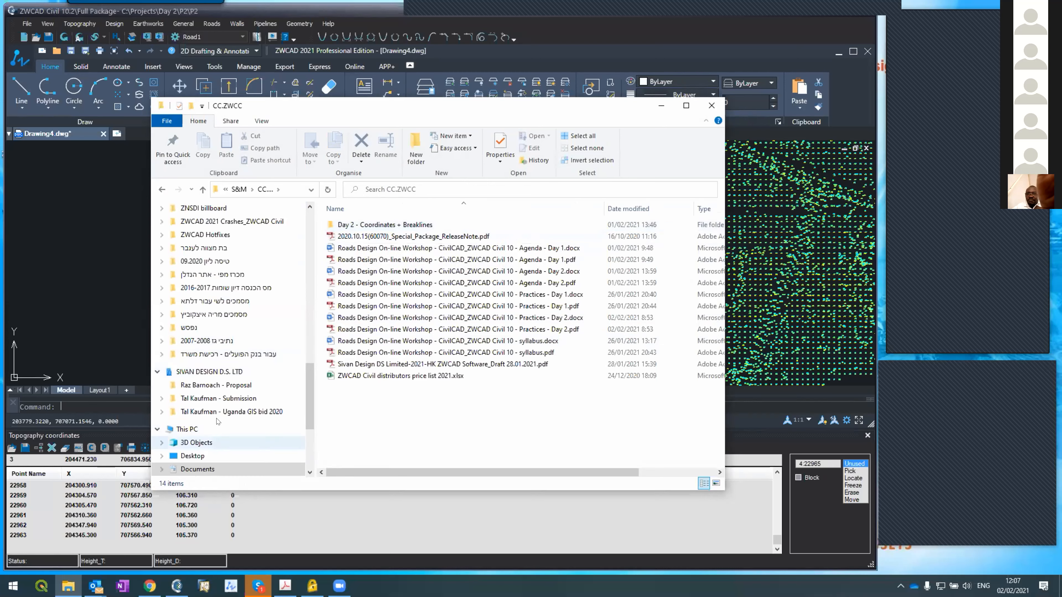
{"action": "left_click", "coordinate": [338, 225]}
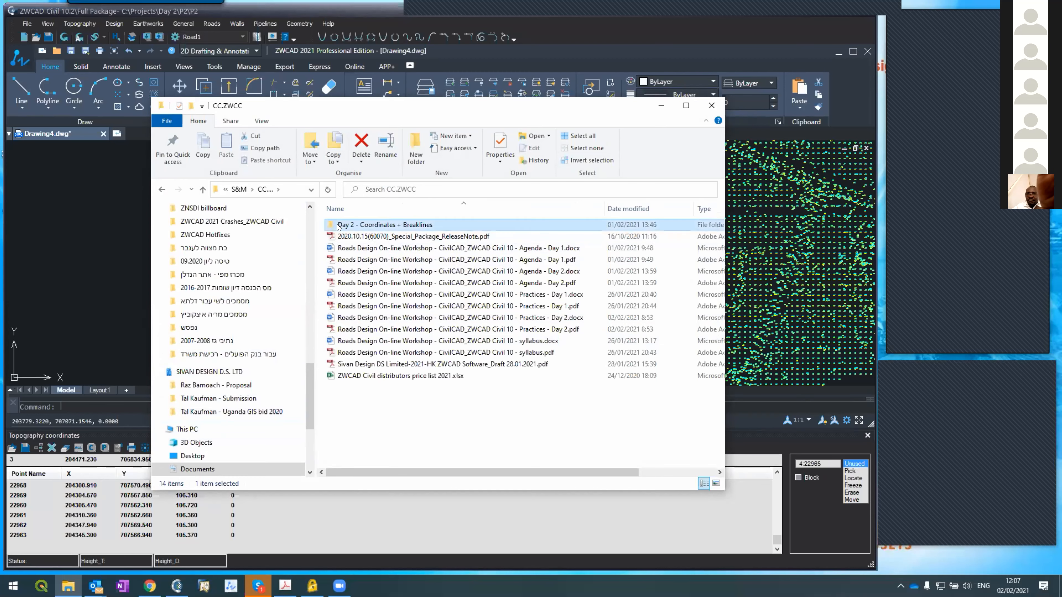
{"action": "double_click", "coordinate": [338, 226]}
- Rename the Pipelines-Design.txt file as Topo
{"action": "left_click", "coordinate": [348, 245]}
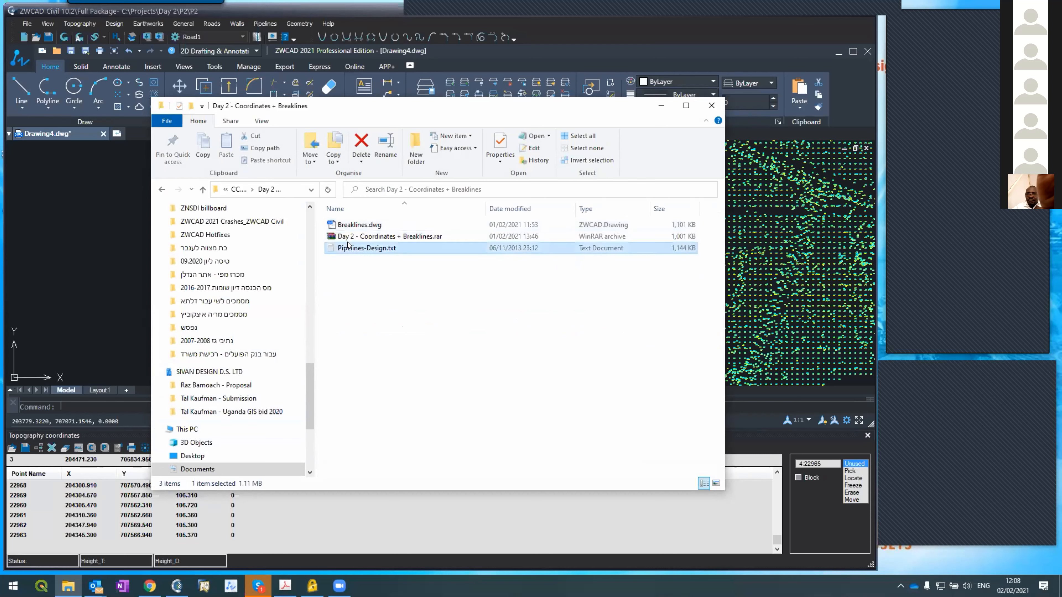
{"action": "right_click", "coordinate": [348, 245]}
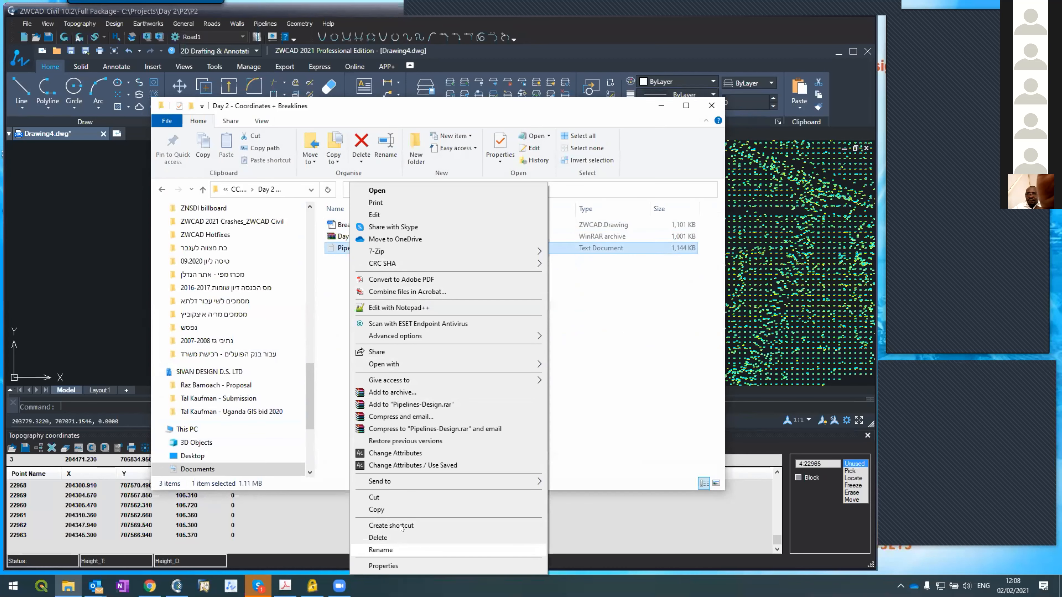
{"action": "left_click", "coordinate": [395, 547]}
{"action": "type", "text": "Topo"}
{"action": "key", "text": "Return"}
- Share Topo.txt with the meeting, and minimize File Explorer to return to the plotted points in Drawing4.dwg
{"action": "left_click_drag", "start_coordinate": [344, 248], "coordinate": [526, 361]}
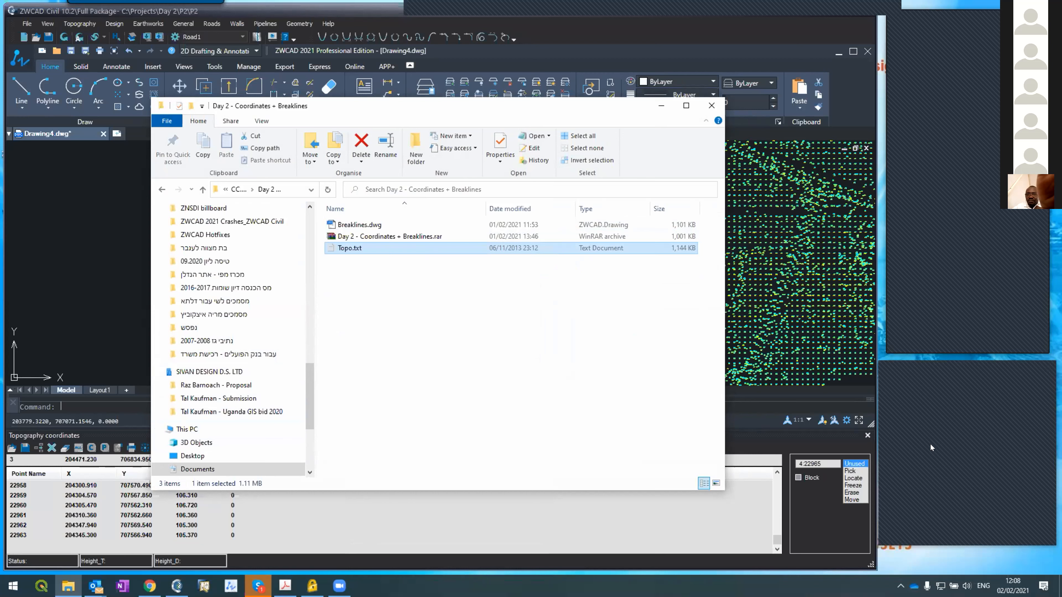
{"action": "left_click", "coordinate": [924, 310]}
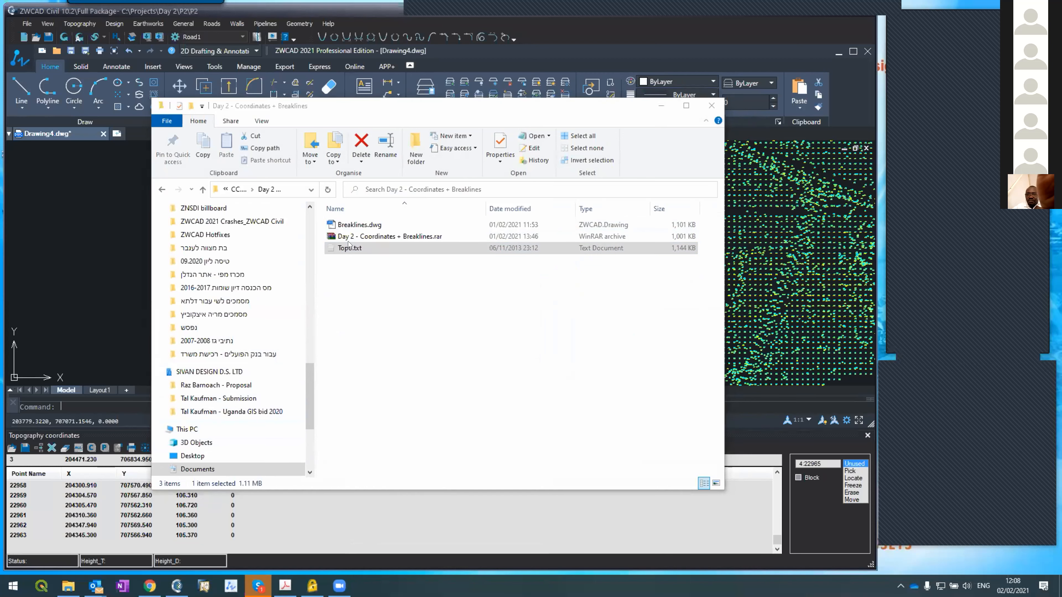
{"action": "left_click_drag", "start_coordinate": [350, 248], "coordinate": [924, 473]}
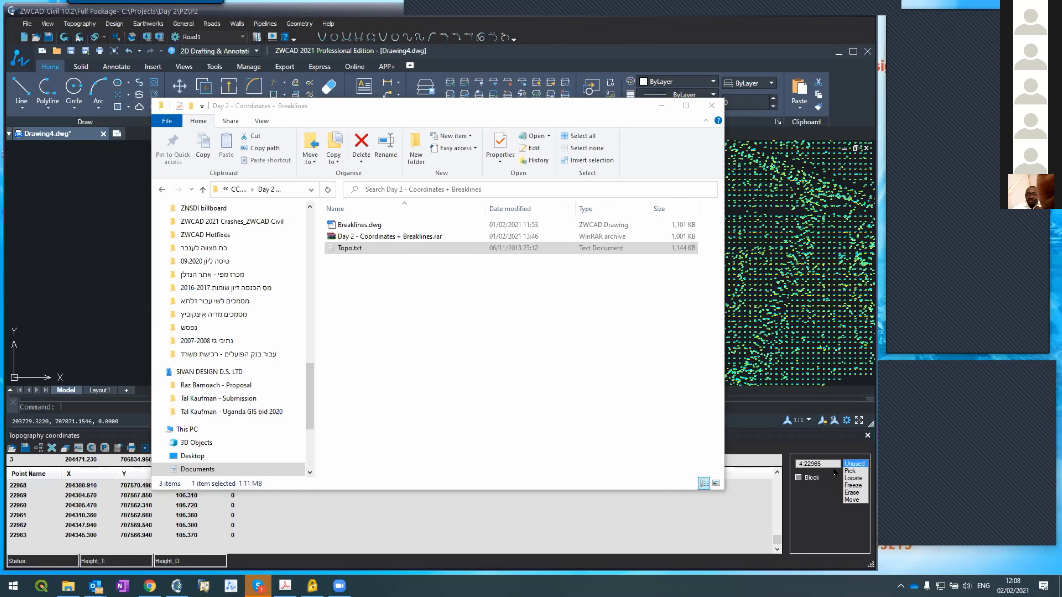
{"action": "left_click", "coordinate": [660, 106]}
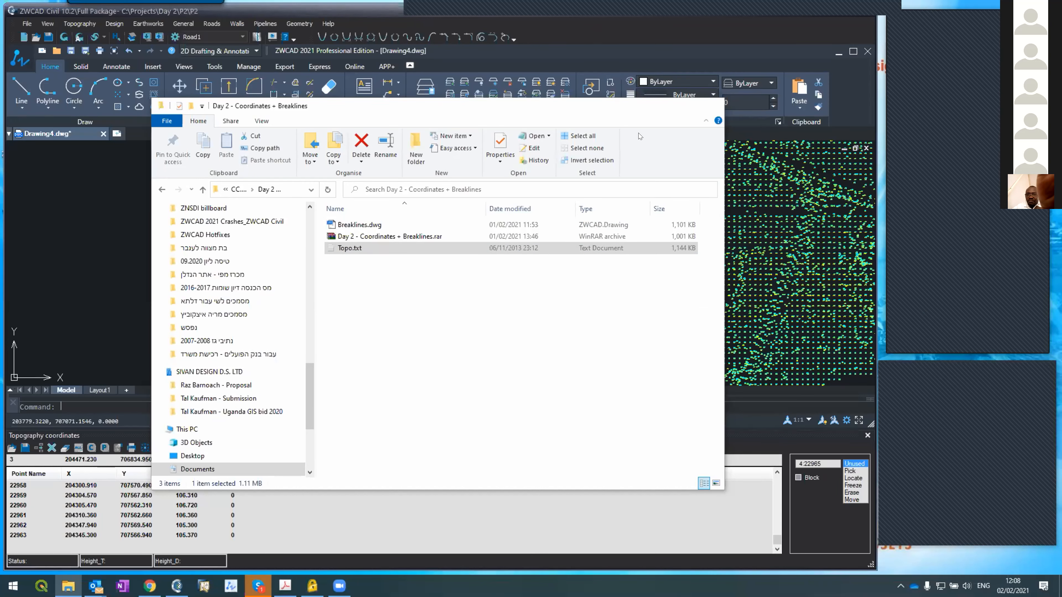
{"action": "scroll", "coordinate": [259, 270], "scroll_direction": "down", "scroll_amount": 5}
{"action": "scroll", "coordinate": [255, 268], "scroll_direction": "up", "scroll_amount": 10}
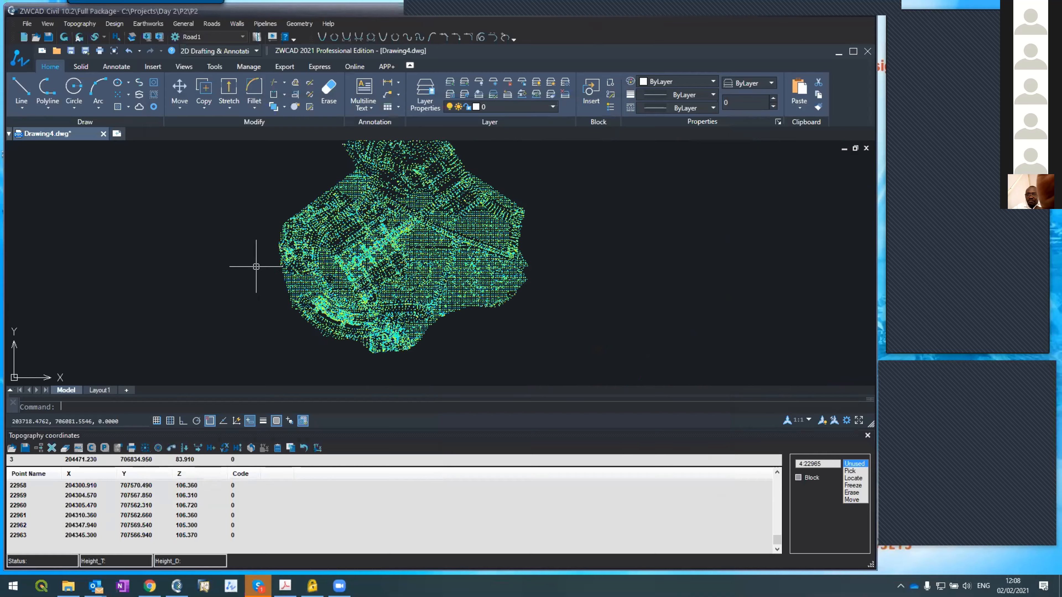
{"action": "scroll", "coordinate": [257, 263], "scroll_direction": "down", "scroll_amount": 5}
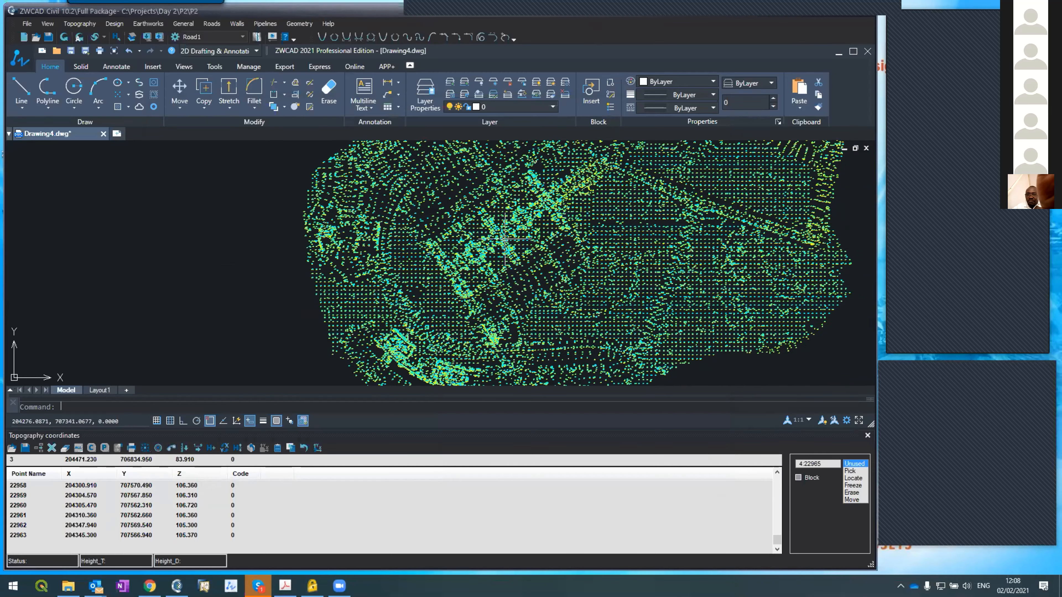
- Erase all the plotted topography points from Drawing4.dwg
{"action": "scroll", "coordinate": [508, 237], "scroll_direction": "up", "scroll_amount": 6}
{"action": "scroll", "coordinate": [508, 239], "scroll_direction": "up", "scroll_amount": 4}
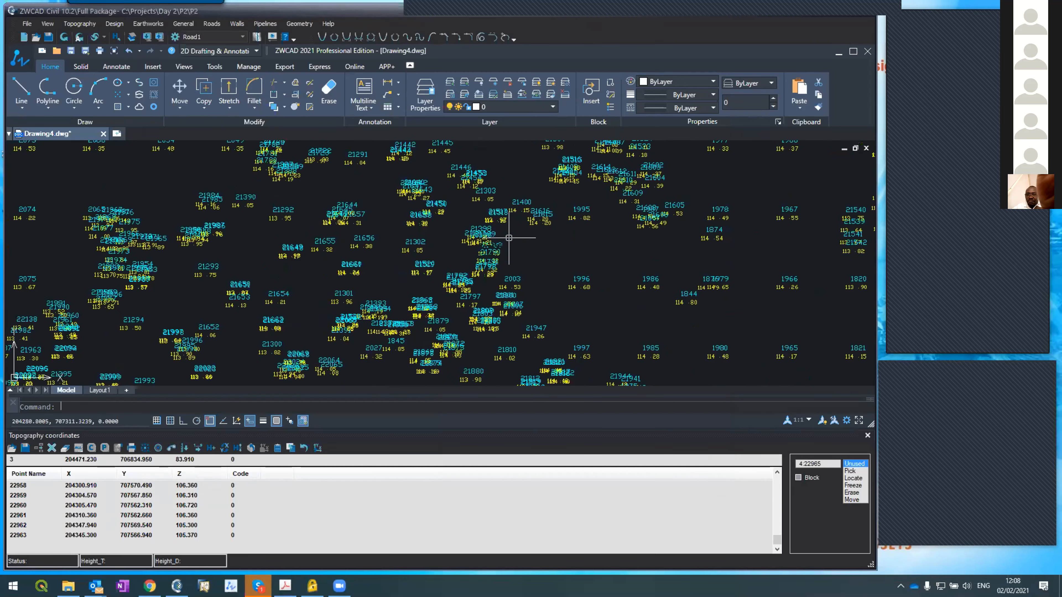
{"action": "scroll", "coordinate": [509, 242], "scroll_direction": "down", "scroll_amount": 5}
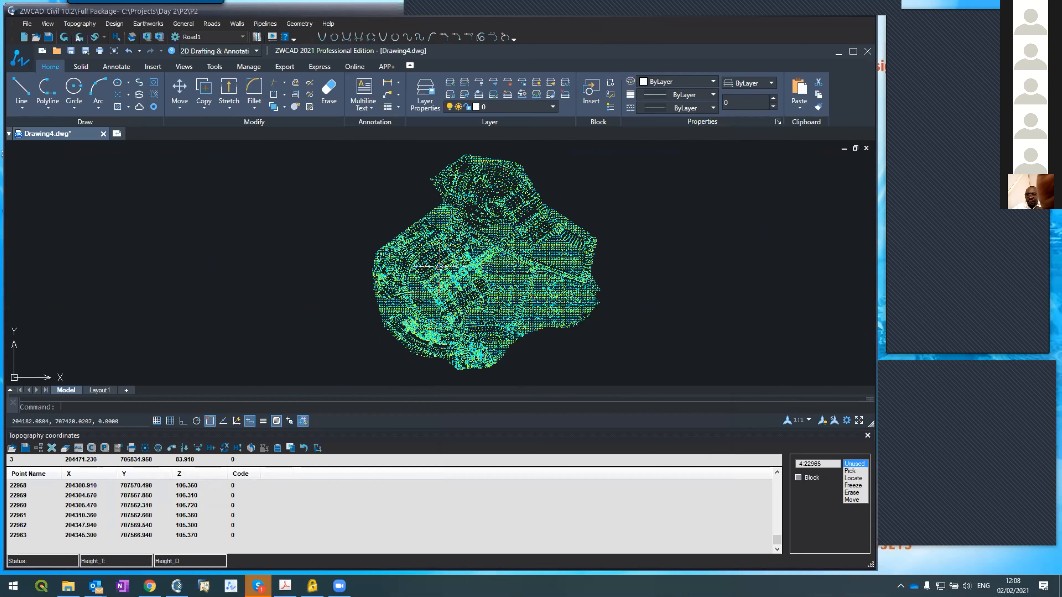
{"action": "scroll", "coordinate": [471, 266], "scroll_direction": "down", "scroll_amount": 1}
{"action": "scroll", "coordinate": [471, 272], "scroll_direction": "up", "scroll_amount": 3}
{"action": "scroll", "coordinate": [475, 296], "scroll_direction": "down", "scroll_amount": 4}
{"action": "type", "text": "e"}
{"action": "key", "text": "Return"}
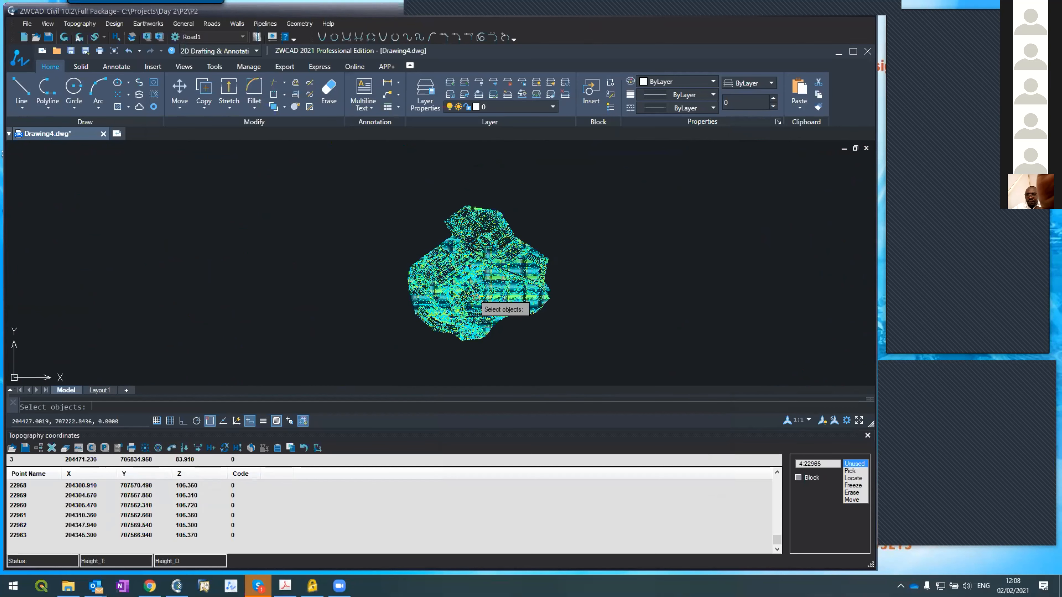
{"action": "type", "text": "all"}
{"action": "key", "text": "Return"}
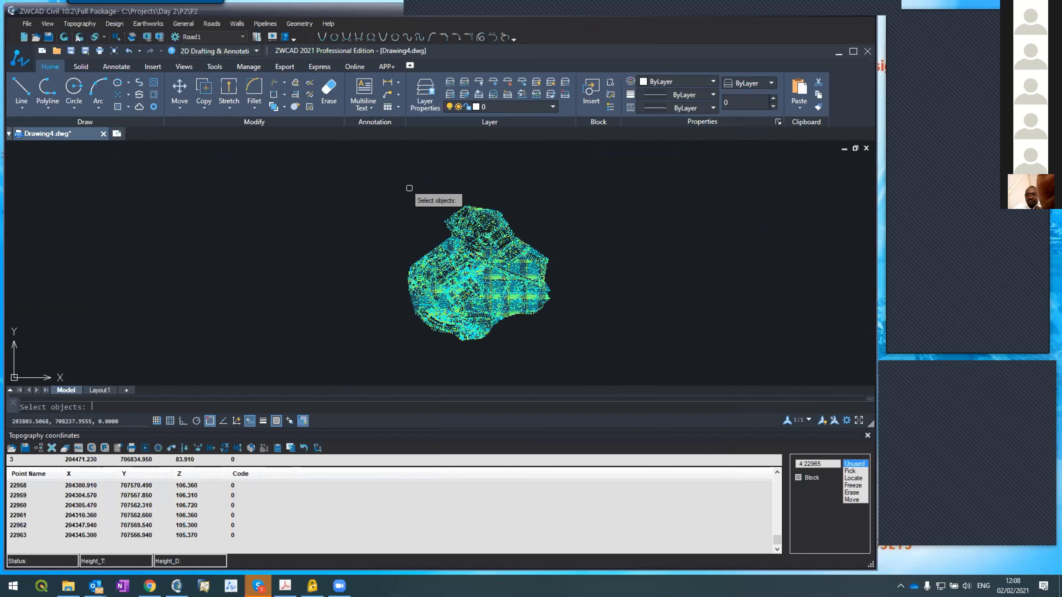
{"action": "key", "text": "Return"}
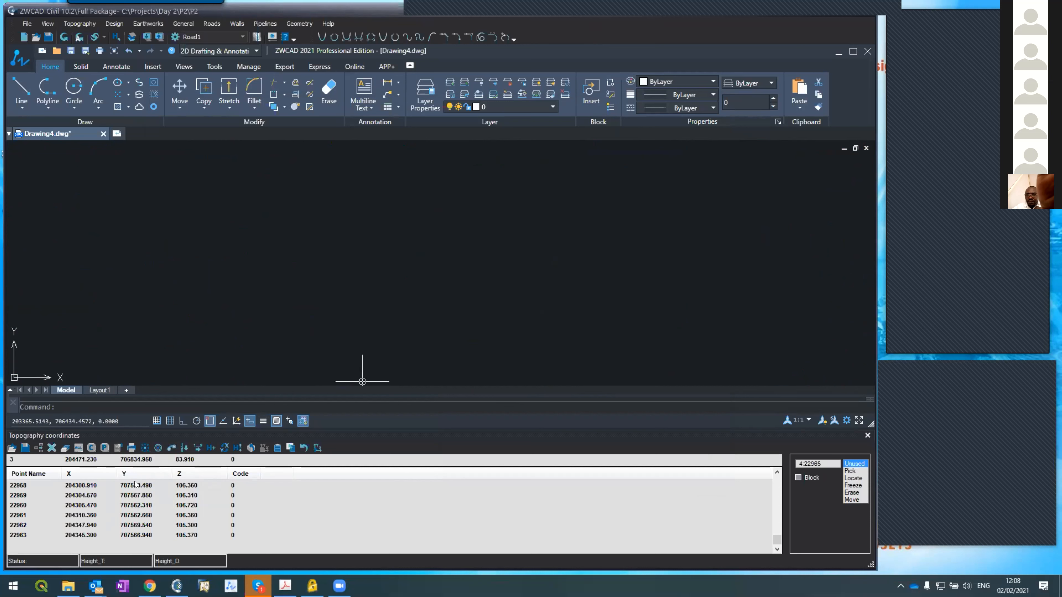
- Set the topography coordinates display to Standard mode with Names and Elevations turned off, and redraw the points
{"action": "left_click", "coordinate": [134, 505]}
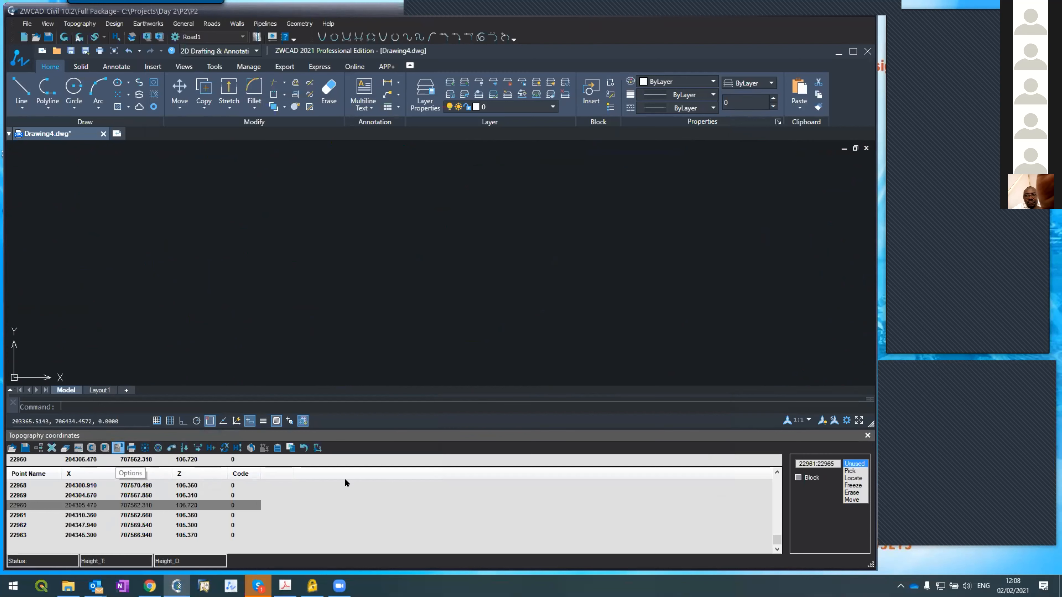
{"action": "left_click", "coordinate": [118, 448]}
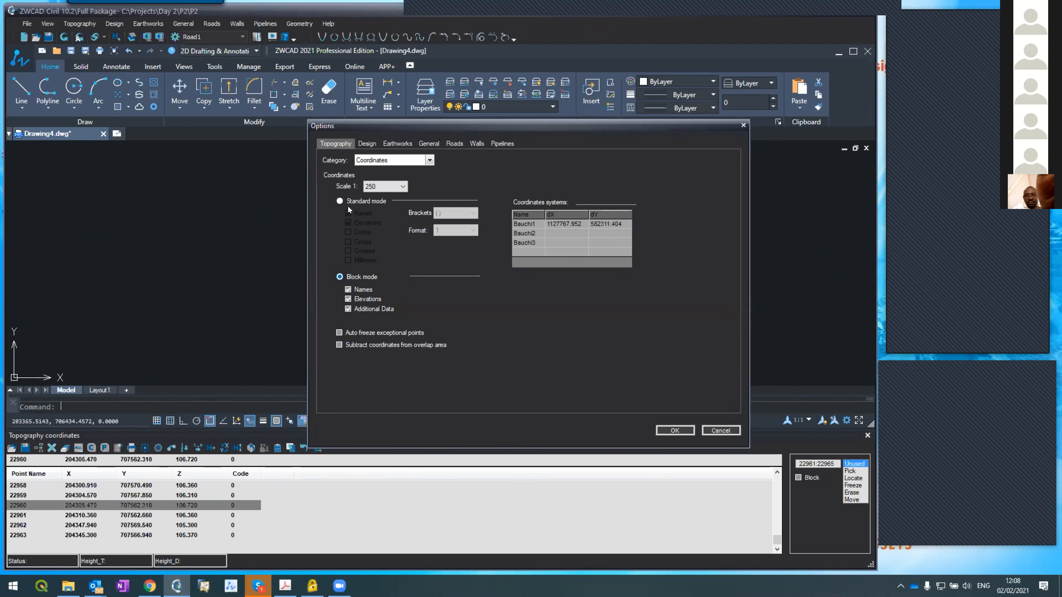
{"action": "left_click", "coordinate": [340, 200]}
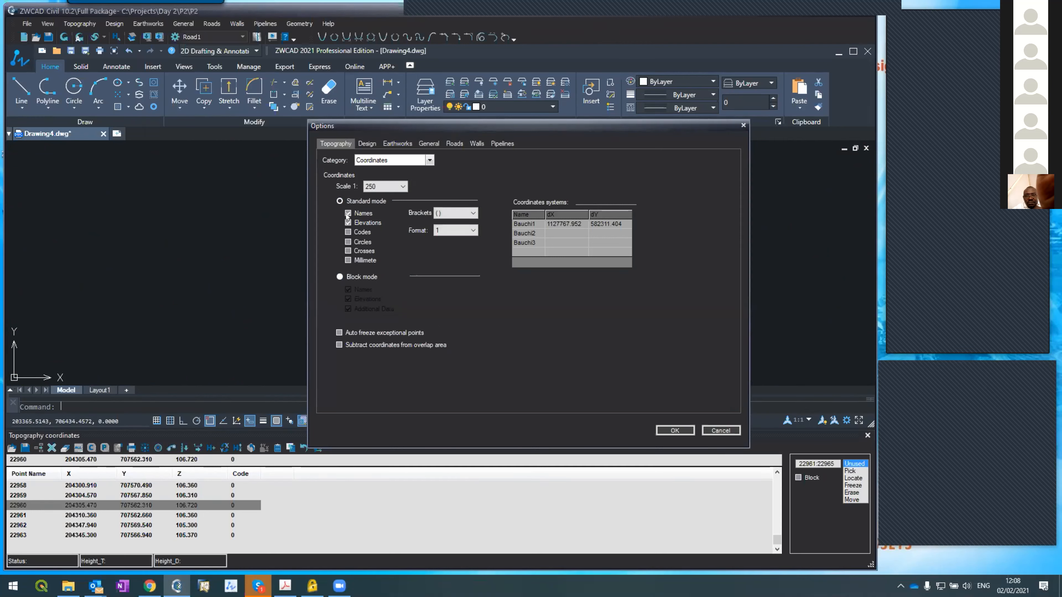
{"action": "left_click", "coordinate": [347, 223]}
{"action": "left_click", "coordinate": [685, 430]}
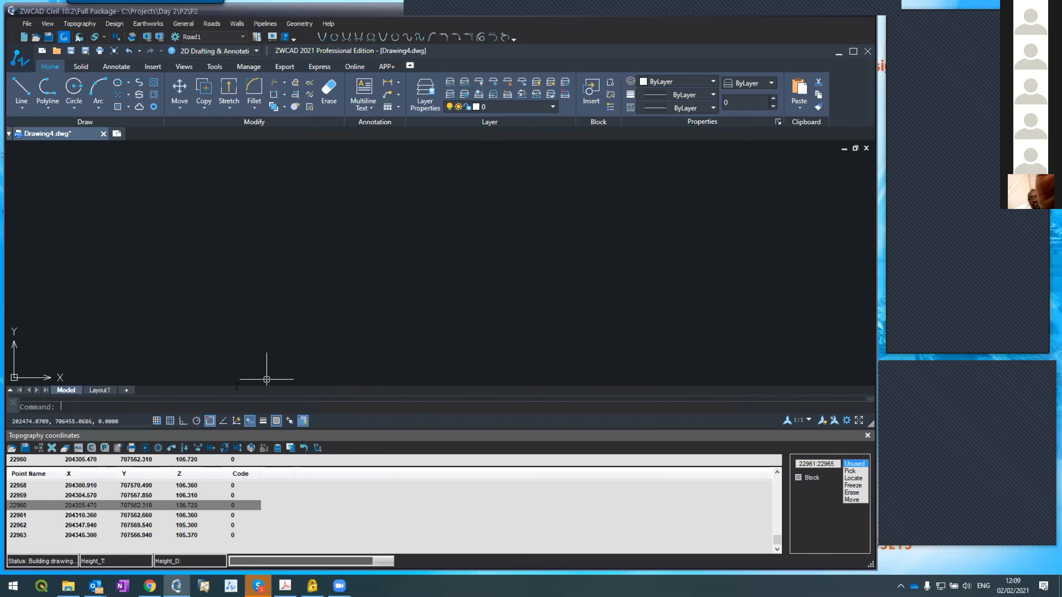
- Examine the replotted points at close range and check the Standard mode settings in the coordinates options
{"action": "scroll", "coordinate": [420, 304], "scroll_direction": "up", "scroll_amount": 2}
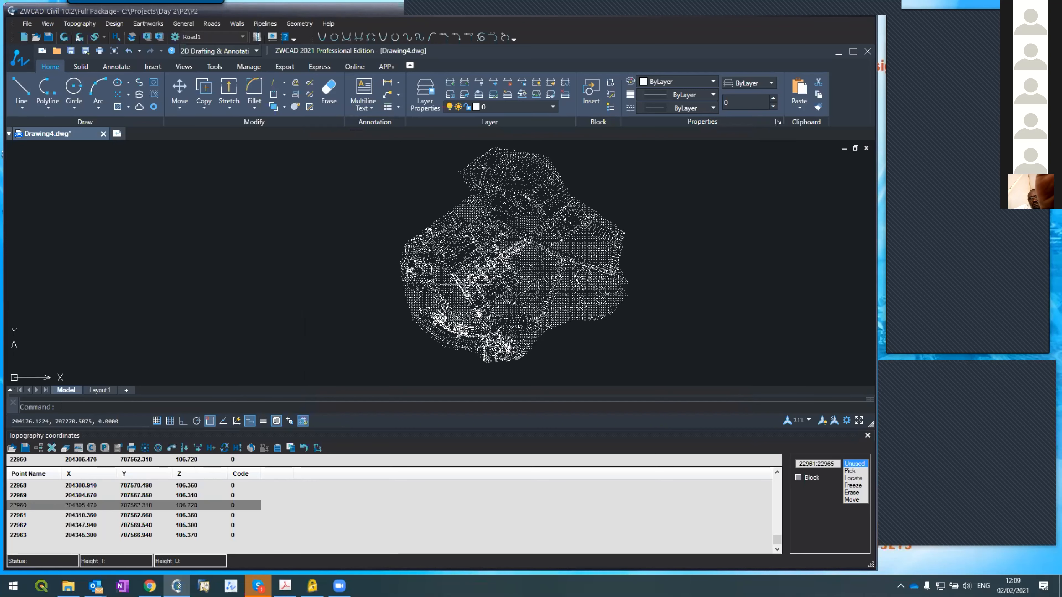
{"action": "scroll", "coordinate": [466, 284], "scroll_direction": "up", "scroll_amount": 5}
{"action": "scroll", "coordinate": [467, 284], "scroll_direction": "down", "scroll_amount": 5}
{"action": "scroll", "coordinate": [467, 285], "scroll_direction": "up", "scroll_amount": 7}
{"action": "scroll", "coordinate": [466, 284], "scroll_direction": "down", "scroll_amount": 2}
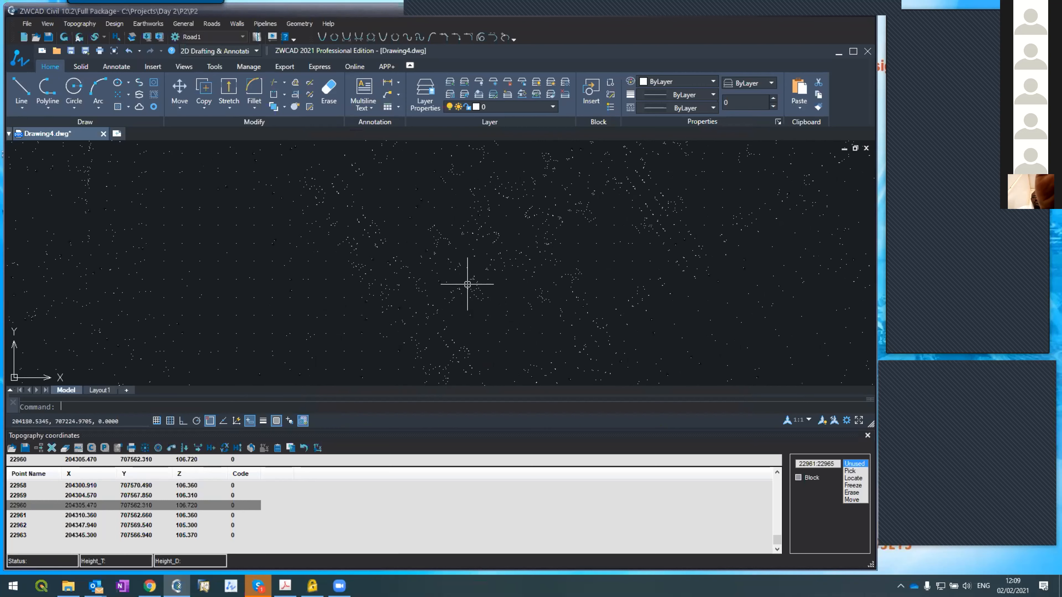
{"action": "scroll", "coordinate": [390, 259], "scroll_direction": "down", "scroll_amount": 5}
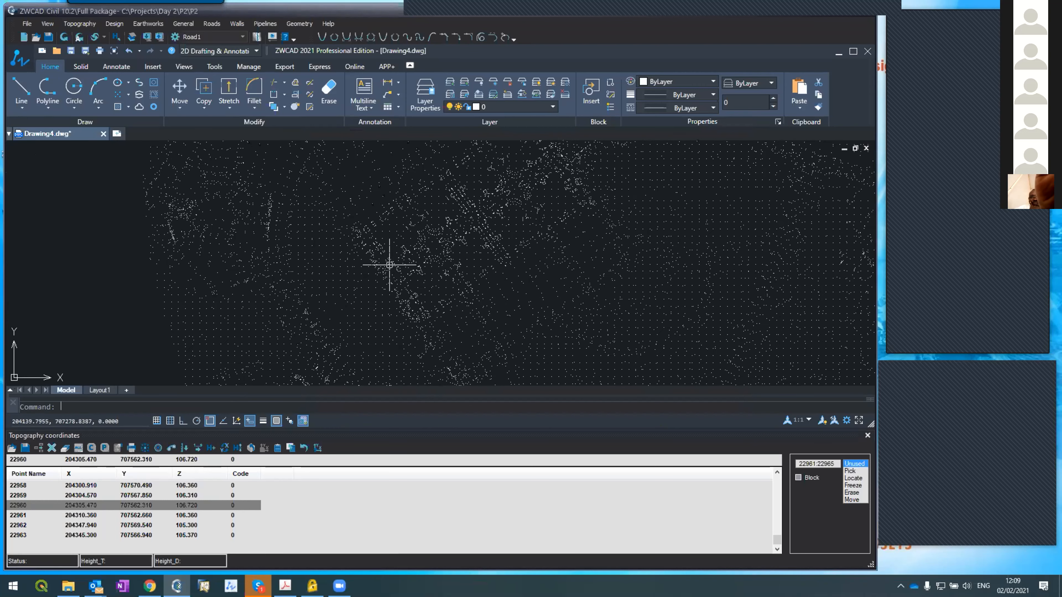
{"action": "scroll", "coordinate": [393, 270], "scroll_direction": "up", "scroll_amount": 7}
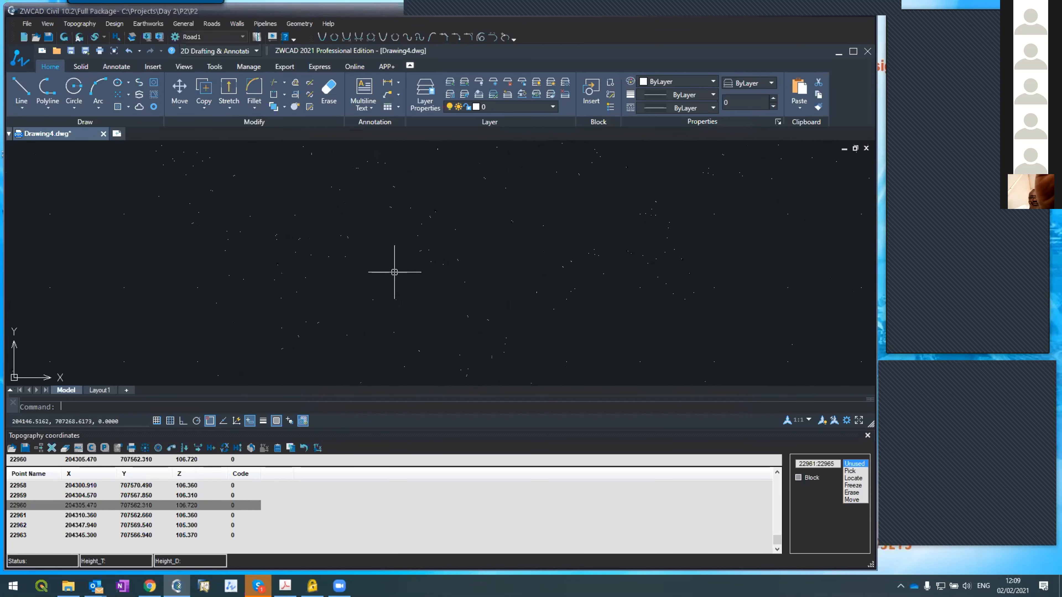
{"action": "scroll", "coordinate": [394, 272], "scroll_direction": "down", "scroll_amount": 2}
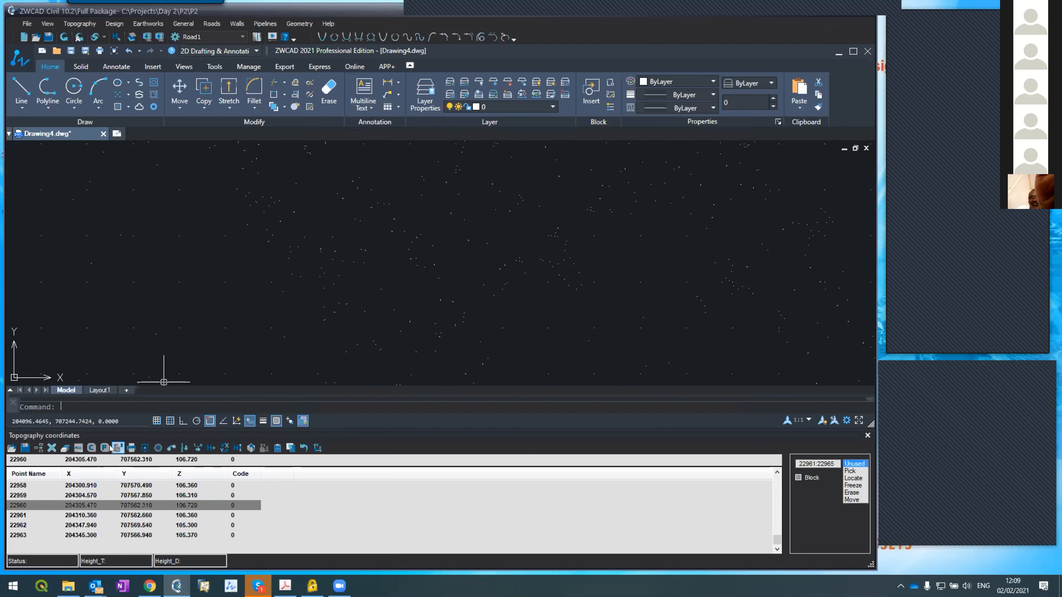
{"action": "left_click", "coordinate": [145, 448]}
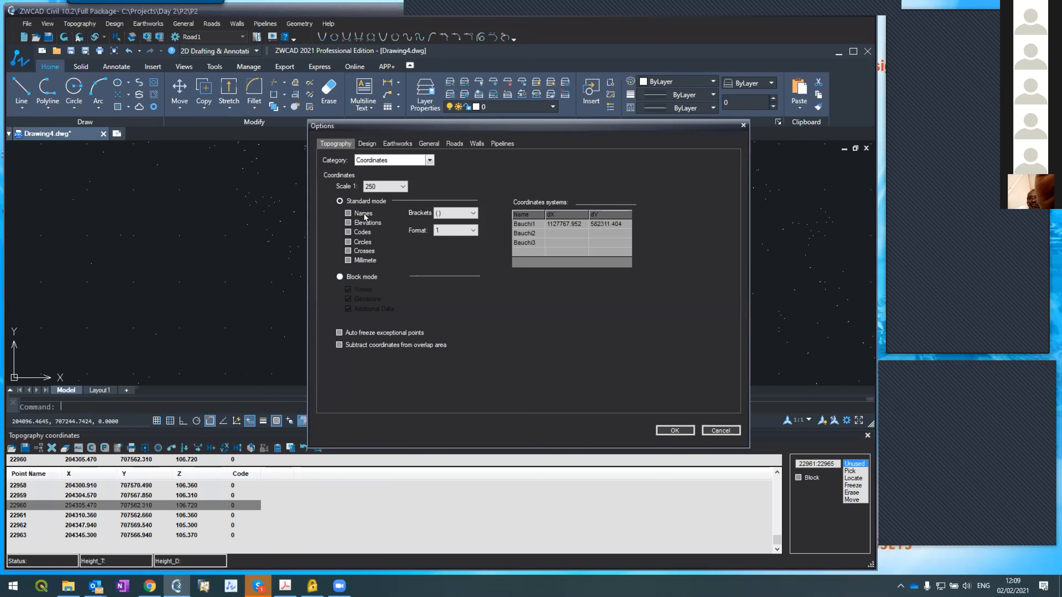
{"action": "left_click", "coordinate": [675, 430]}
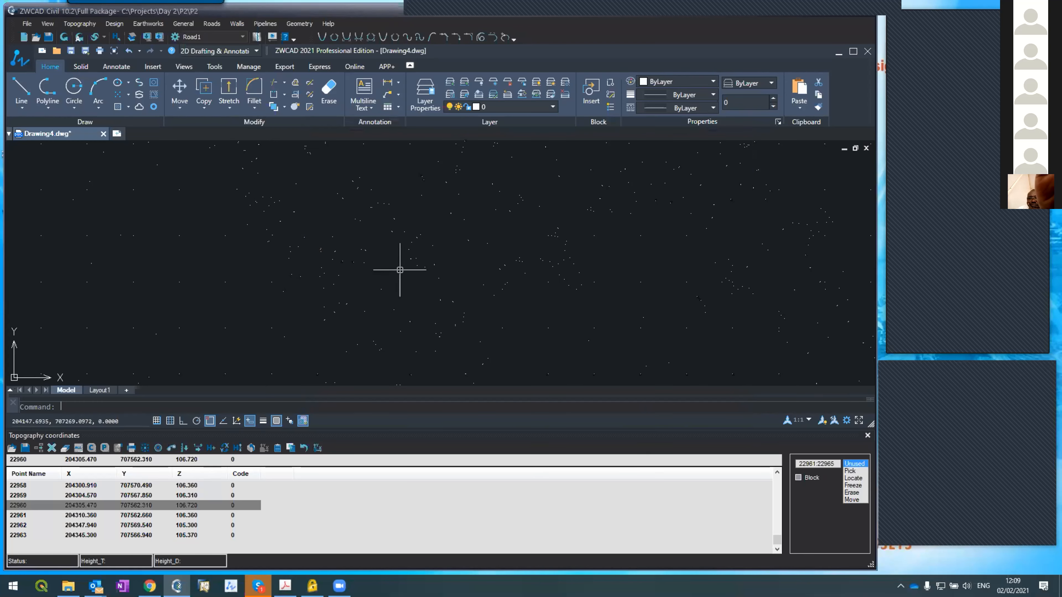
- Close the Topography coordinates table and examine the extent and density of the whole point cloud
{"action": "scroll", "coordinate": [380, 293], "scroll_direction": "down", "scroll_amount": 5}
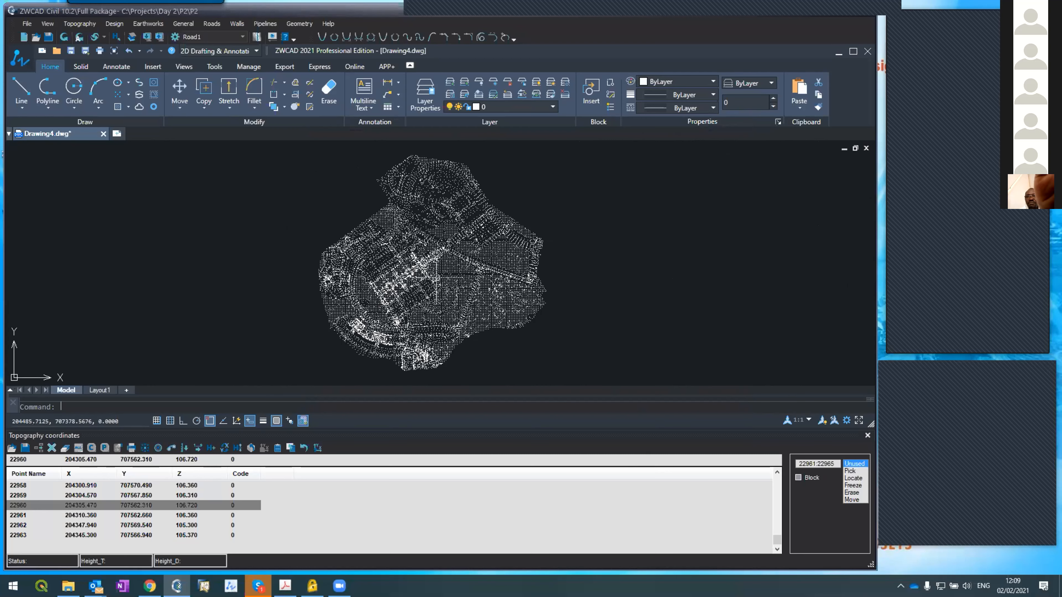
{"action": "left_click", "coordinate": [868, 437]}
{"action": "scroll", "coordinate": [328, 373], "scroll_direction": "up", "scroll_amount": 3}
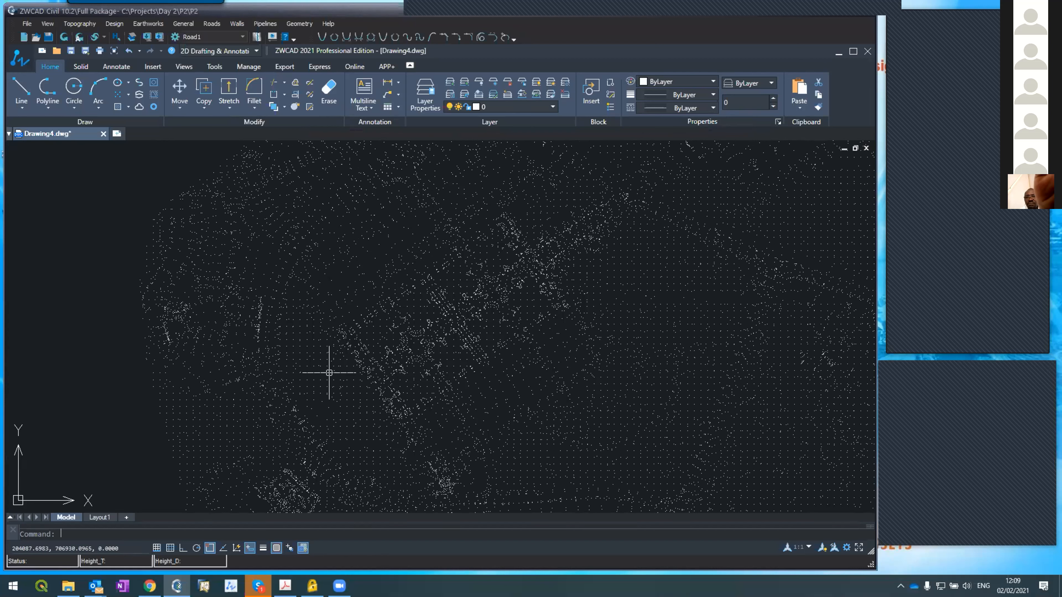
{"action": "scroll", "coordinate": [329, 372], "scroll_direction": "down", "scroll_amount": 4}
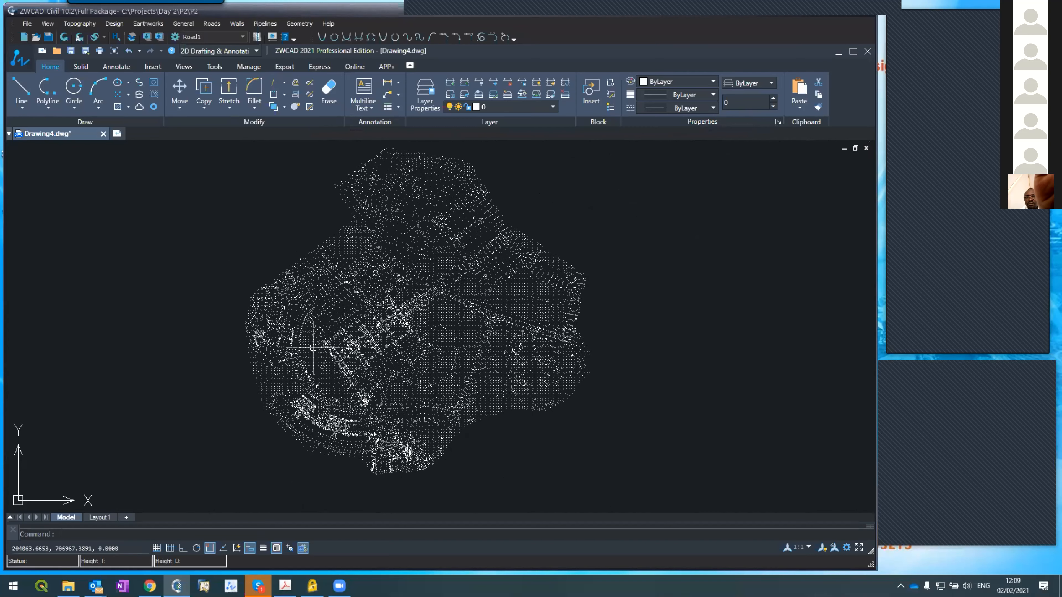
{"action": "scroll", "coordinate": [312, 348], "scroll_direction": "up", "scroll_amount": 2}
{"action": "scroll", "coordinate": [313, 348], "scroll_direction": "up", "scroll_amount": 2}
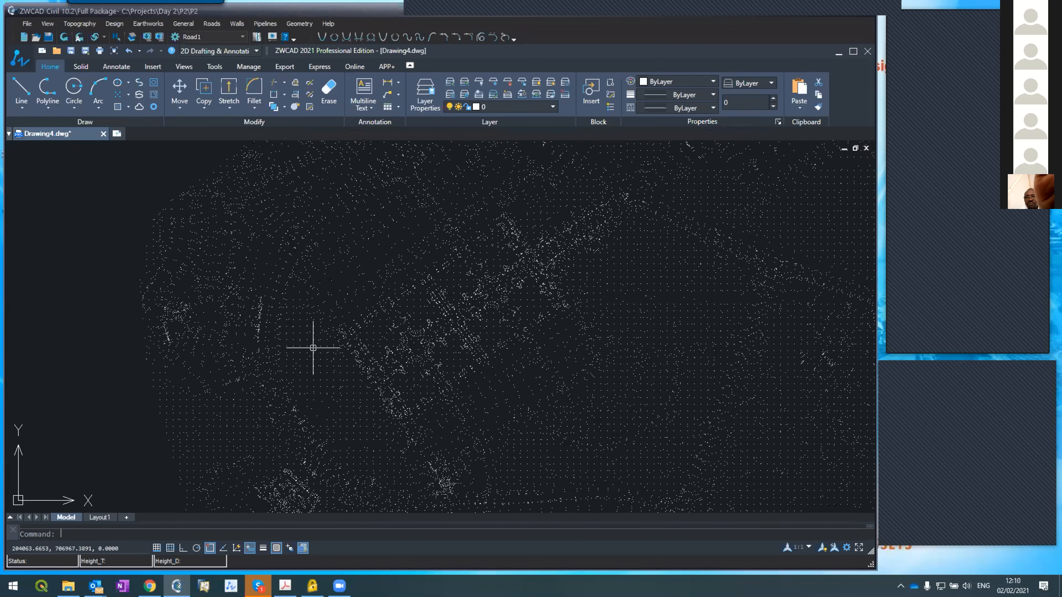
{"action": "scroll", "coordinate": [314, 346], "scroll_direction": "down", "scroll_amount": 4}
{"action": "scroll", "coordinate": [328, 391], "scroll_direction": "up", "scroll_amount": 3}
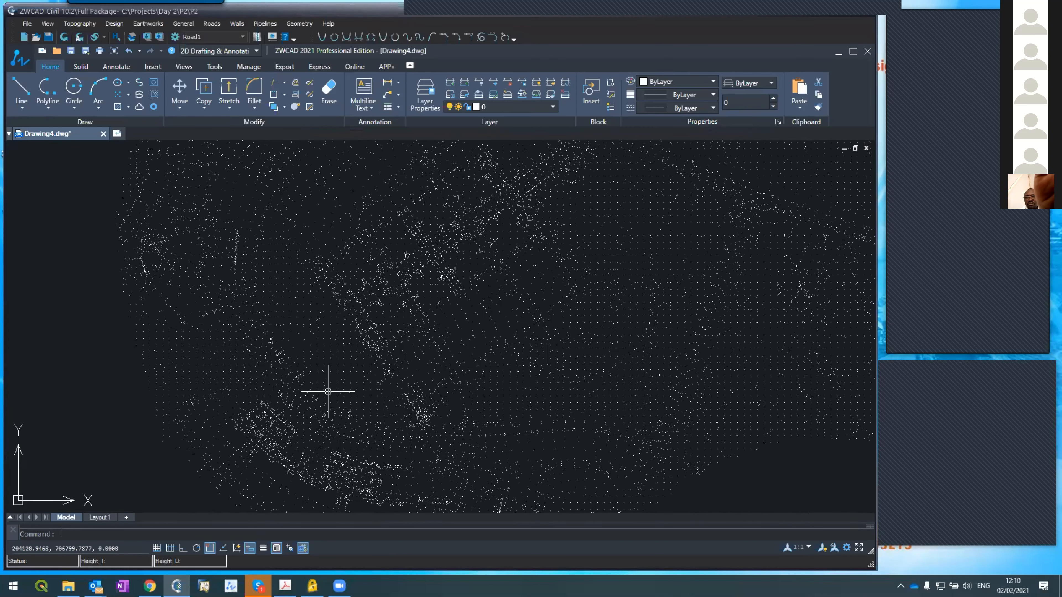
{"action": "scroll", "coordinate": [328, 391], "scroll_direction": "down", "scroll_amount": 3}
{"action": "scroll", "coordinate": [328, 391], "scroll_direction": "up", "scroll_amount": 1}
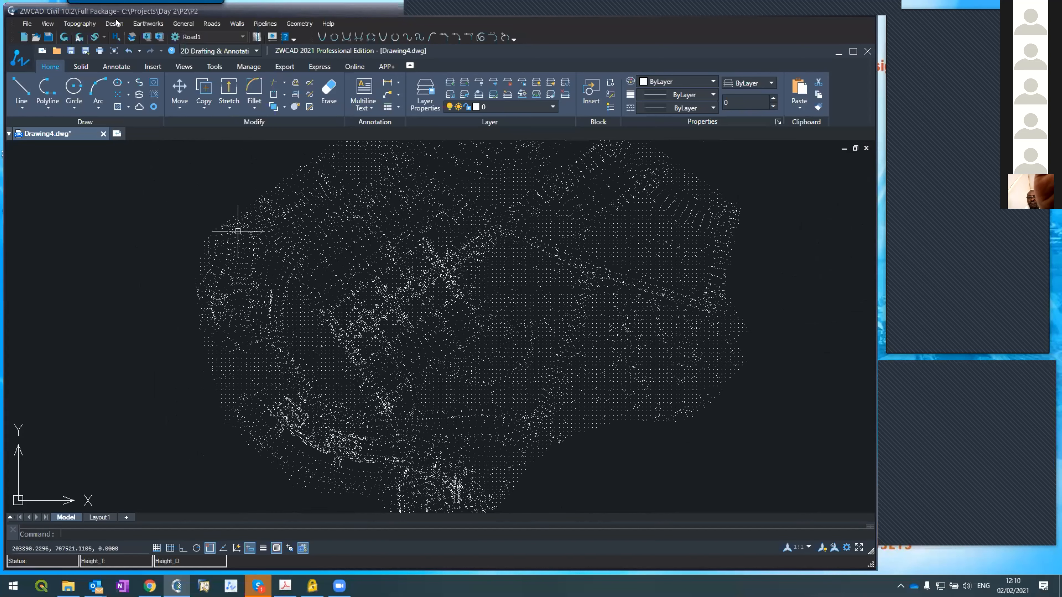
- Open the Topography Lines tool for the plotted point cloud
{"action": "left_click", "coordinate": [79, 23]}
{"action": "left_click", "coordinate": [83, 72]}
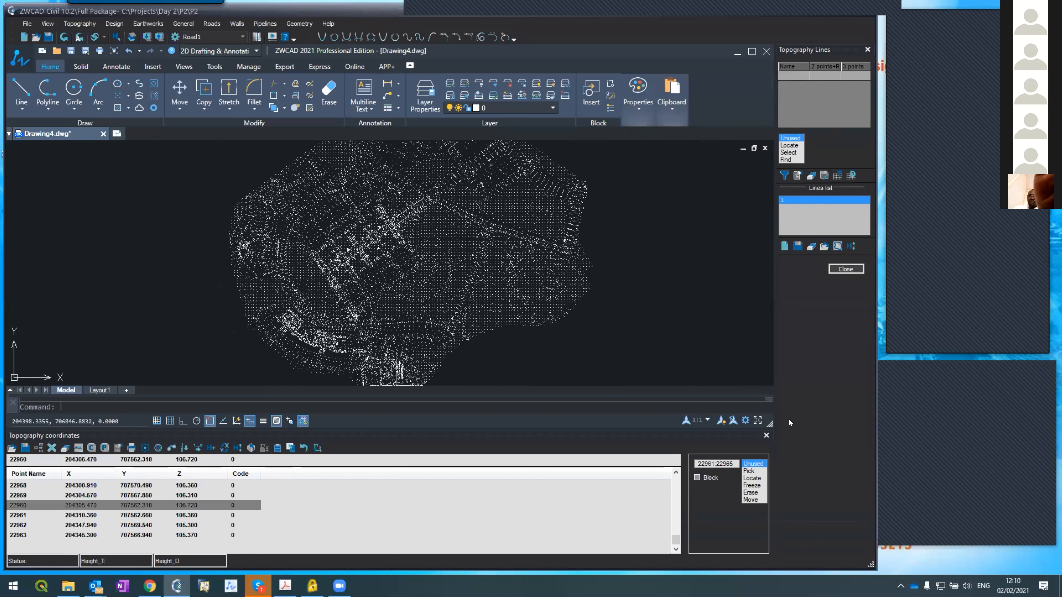
{"action": "scroll", "coordinate": [250, 258], "scroll_direction": "down", "scroll_amount": 3}
{"action": "scroll", "coordinate": [250, 258], "scroll_direction": "up", "scroll_amount": 6}
{"action": "scroll", "coordinate": [276, 253], "scroll_direction": "down", "scroll_amount": 4}
{"action": "scroll", "coordinate": [282, 237], "scroll_direction": "up", "scroll_amount": 2}
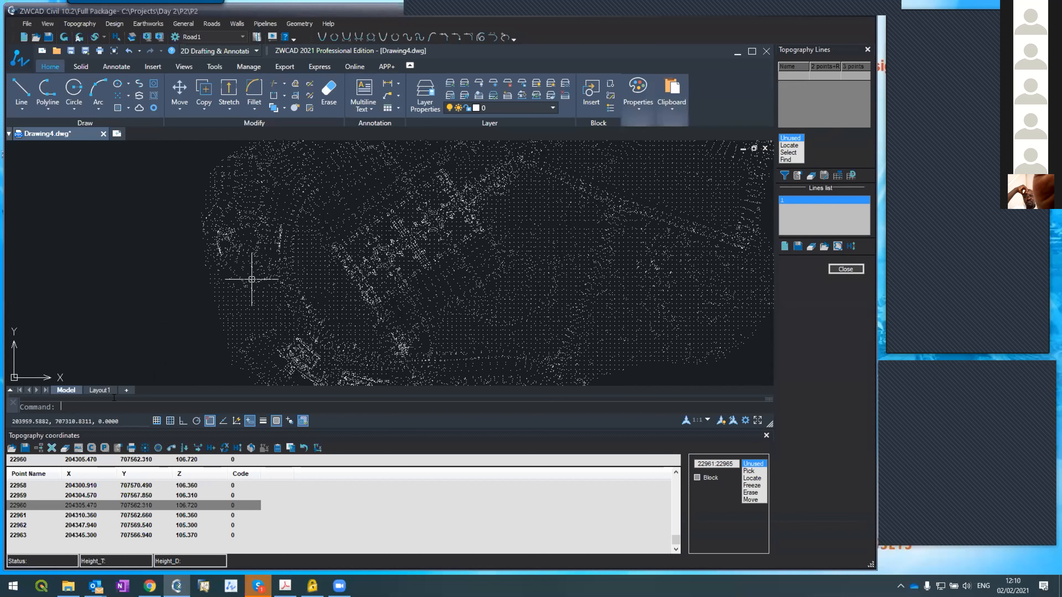
- Insert Breaklines.dwg from the "Day 2 - Coordinates + Breaklines" folder as an exploded block at 0,0,0 with a uniform scale of 1
{"action": "type", "text": "insert"}
{"action": "key", "text": "Return"}
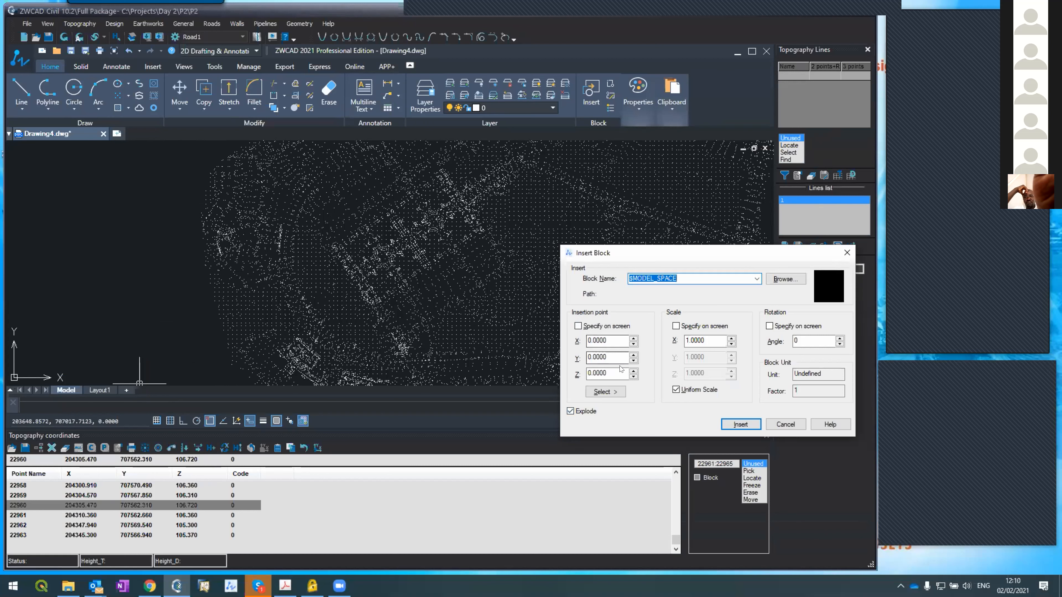
{"action": "left_click", "coordinate": [786, 279]}
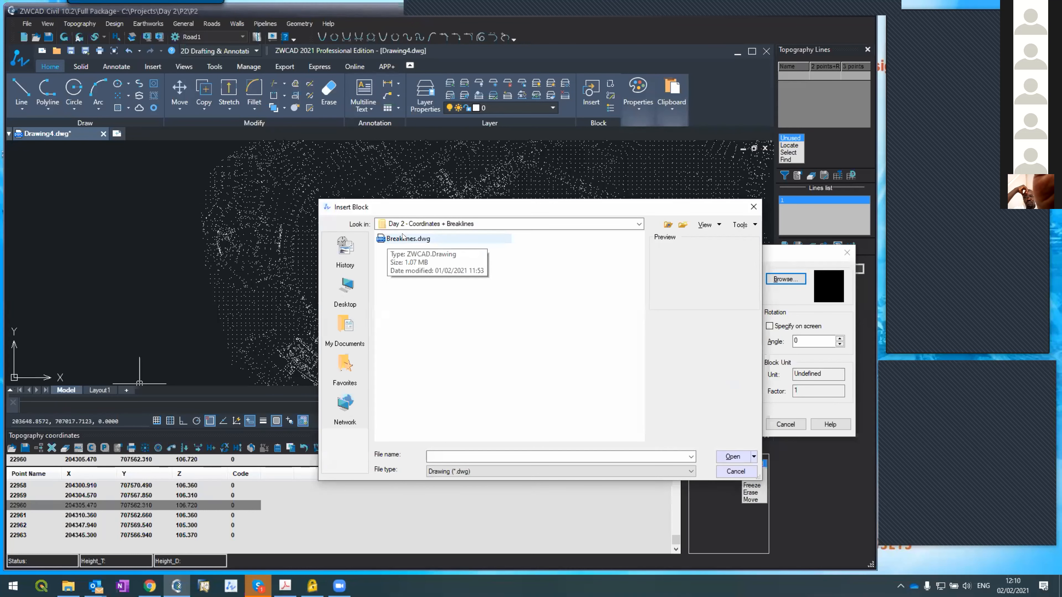
{"action": "left_click", "coordinate": [403, 238]}
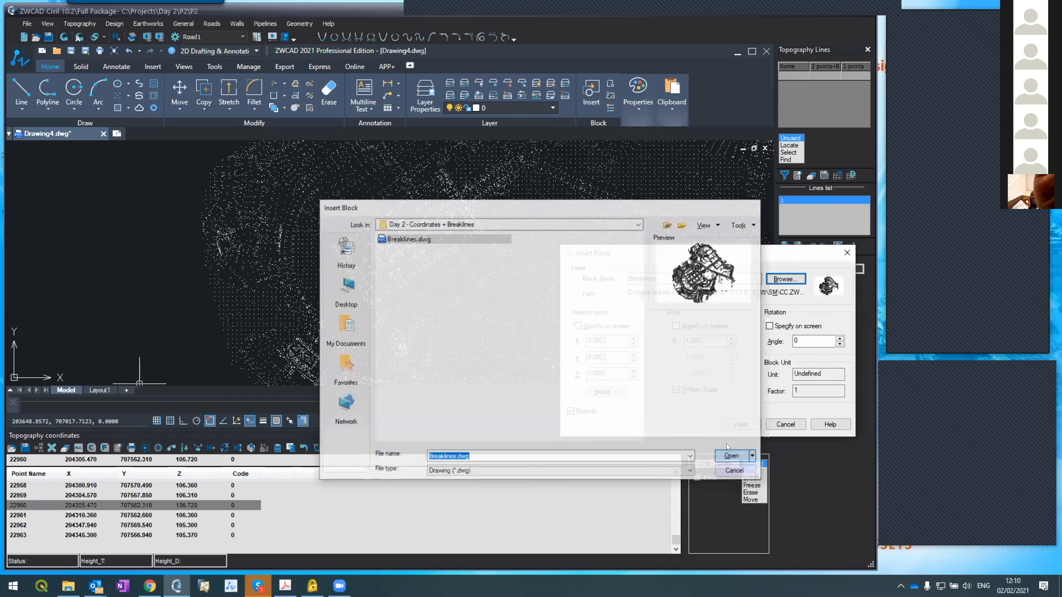
{"action": "left_click", "coordinate": [727, 456]}
{"action": "left_click", "coordinate": [740, 424]}
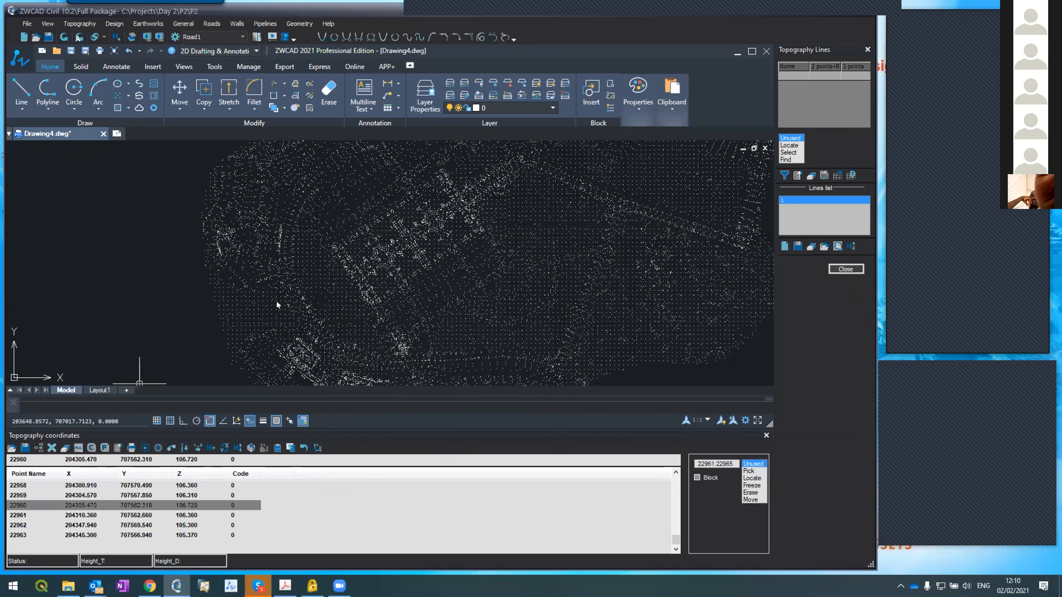
- Examine how the inserted breaklines follow the roads, plots and terrain features across the point cloud
{"action": "scroll", "coordinate": [351, 259], "scroll_direction": "down", "scroll_amount": 4}
{"action": "scroll", "coordinate": [351, 259], "scroll_direction": "up", "scroll_amount": 8}
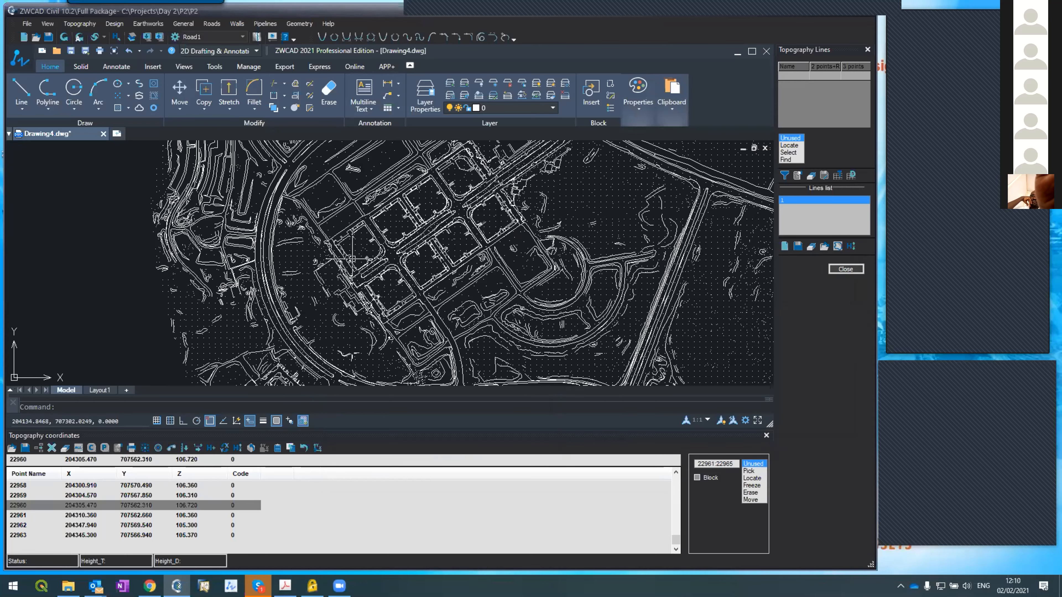
{"action": "scroll", "coordinate": [321, 272], "scroll_direction": "down", "scroll_amount": 8}
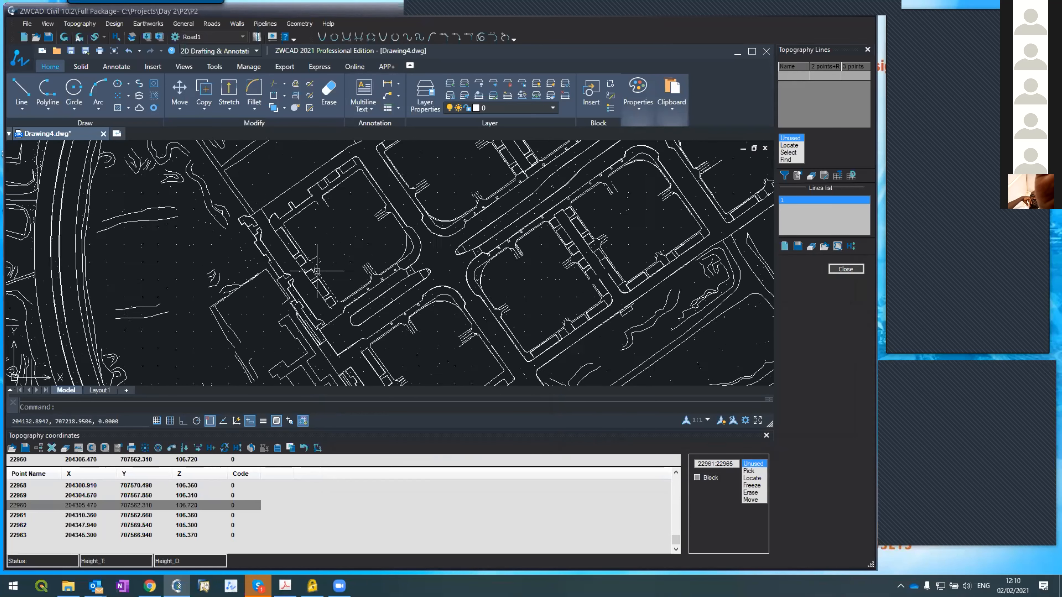
{"action": "scroll", "coordinate": [356, 218], "scroll_direction": "up", "scroll_amount": 4}
{"action": "scroll", "coordinate": [351, 234], "scroll_direction": "down", "scroll_amount": 6}
{"action": "scroll", "coordinate": [348, 255], "scroll_direction": "up", "scroll_amount": 4}
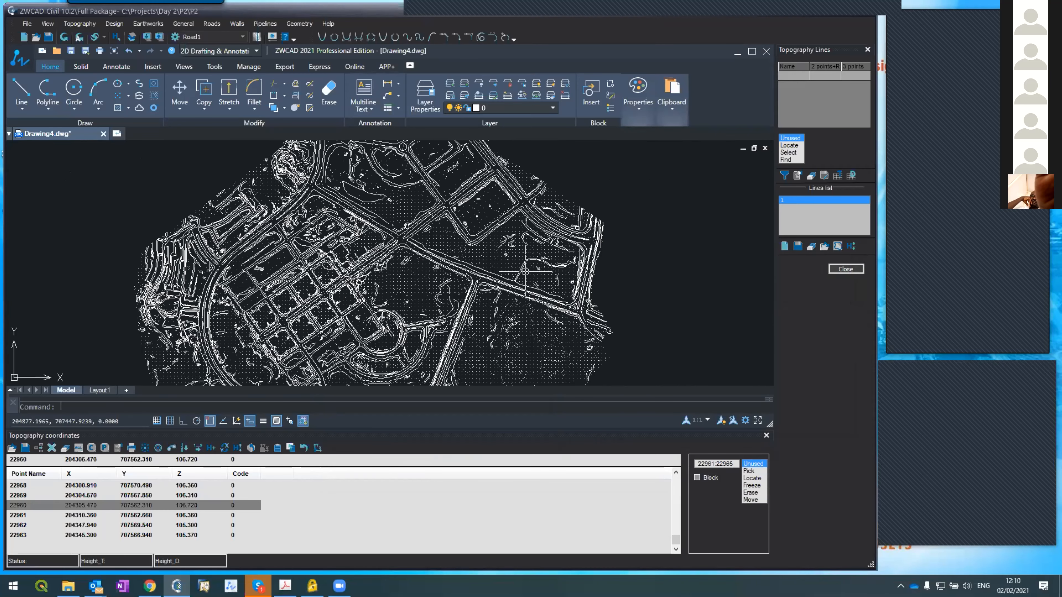
{"action": "scroll", "coordinate": [375, 313], "scroll_direction": "down", "scroll_amount": 4}
{"action": "scroll", "coordinate": [376, 313], "scroll_direction": "up", "scroll_amount": 5}
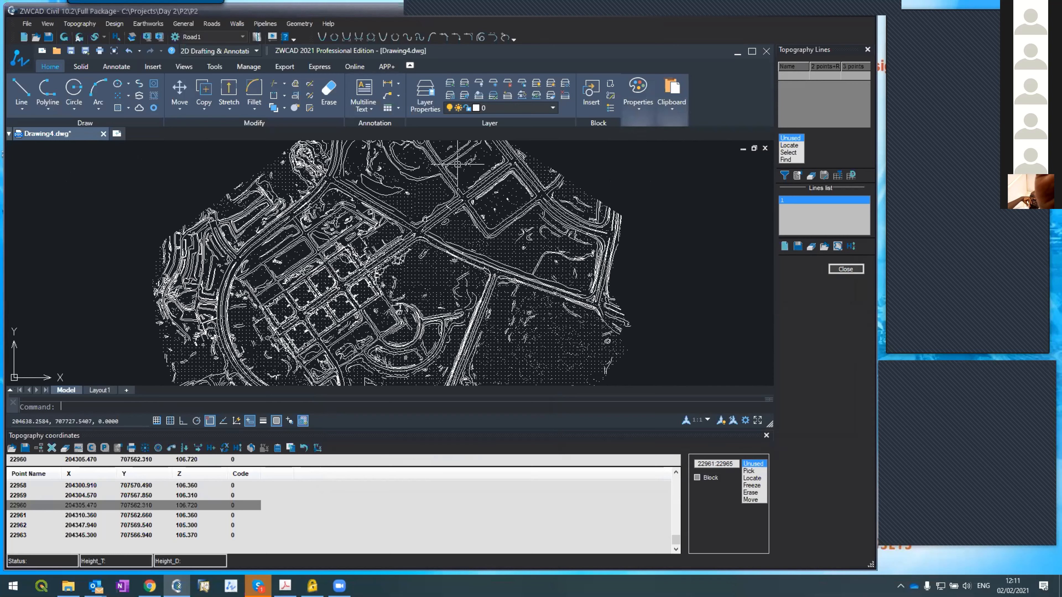
{"action": "scroll", "coordinate": [440, 226], "scroll_direction": "up", "scroll_amount": 4}
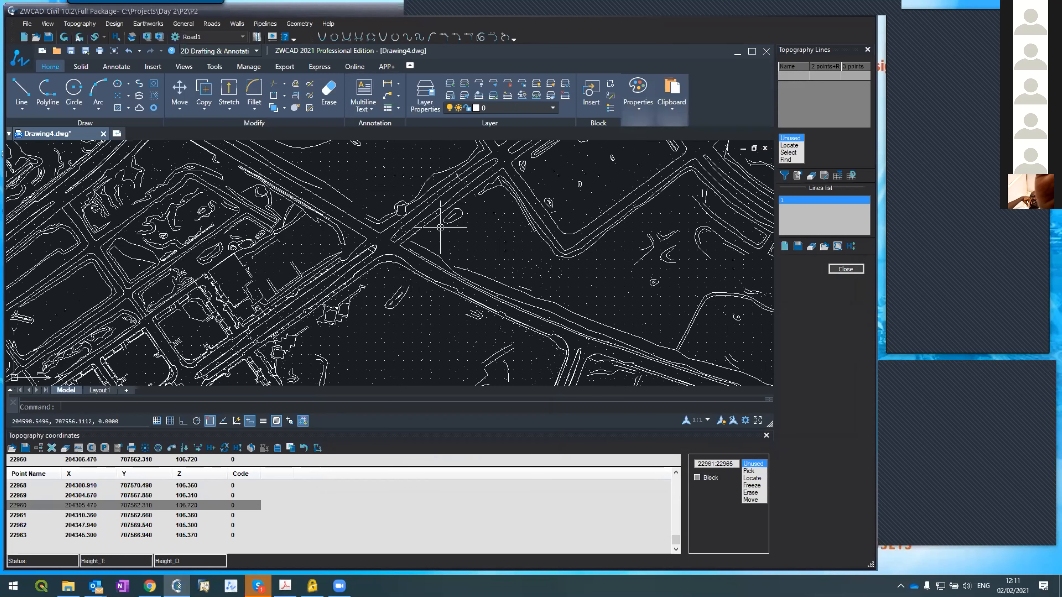
{"action": "scroll", "coordinate": [440, 227], "scroll_direction": "down", "scroll_amount": 5}
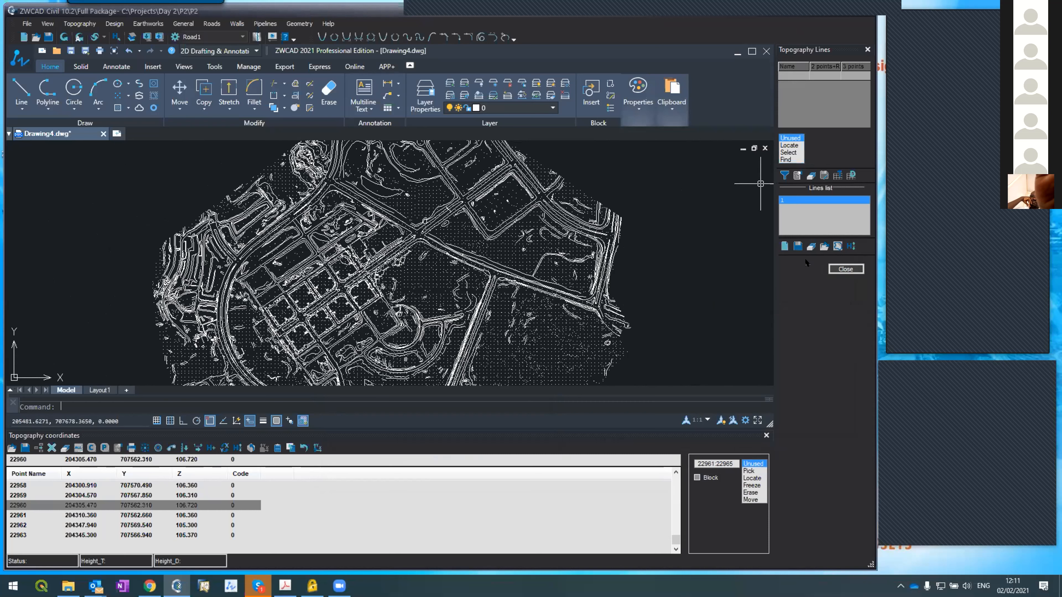
- Filter the polylines on the Tbreaklines layer into topography lines without appending their coordinates to the coordinates list
{"action": "left_click", "coordinate": [784, 174]}
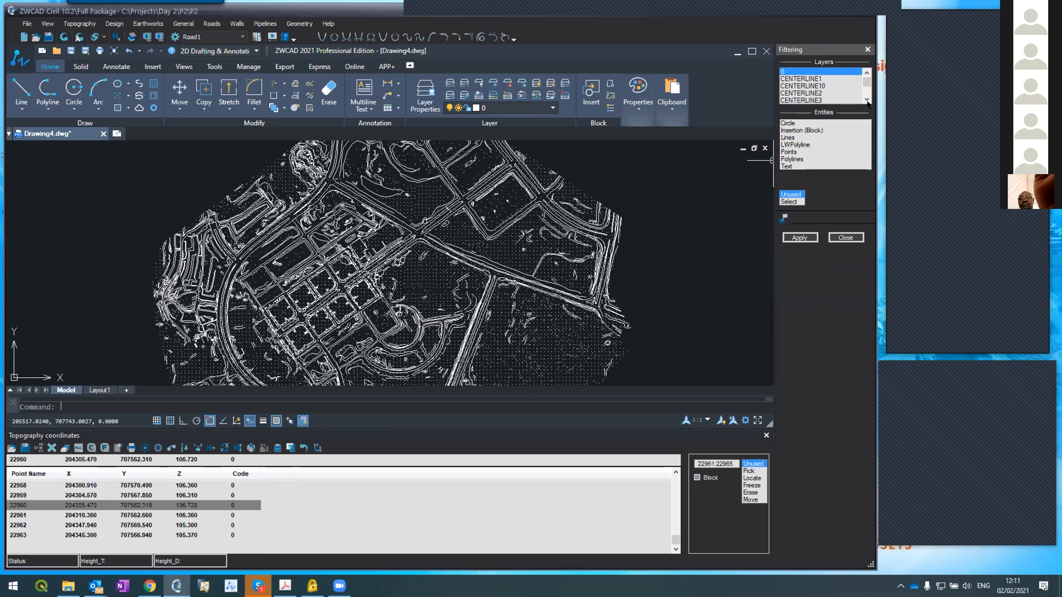
{"action": "scroll", "coordinate": [860, 98], "scroll_direction": "down", "scroll_amount": 5}
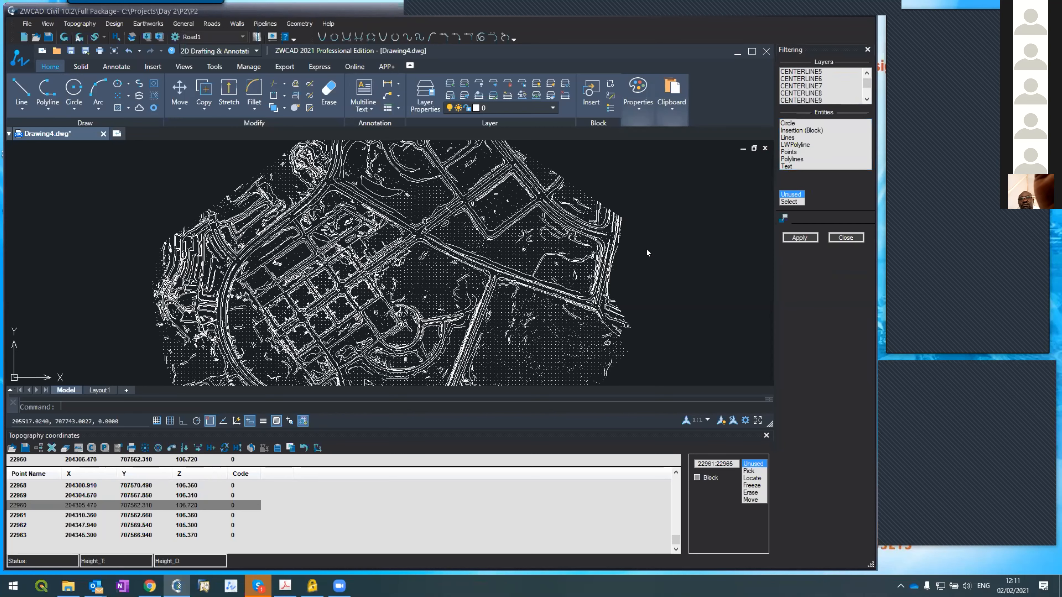
{"action": "scroll", "coordinate": [602, 295], "scroll_direction": "up", "scroll_amount": 5}
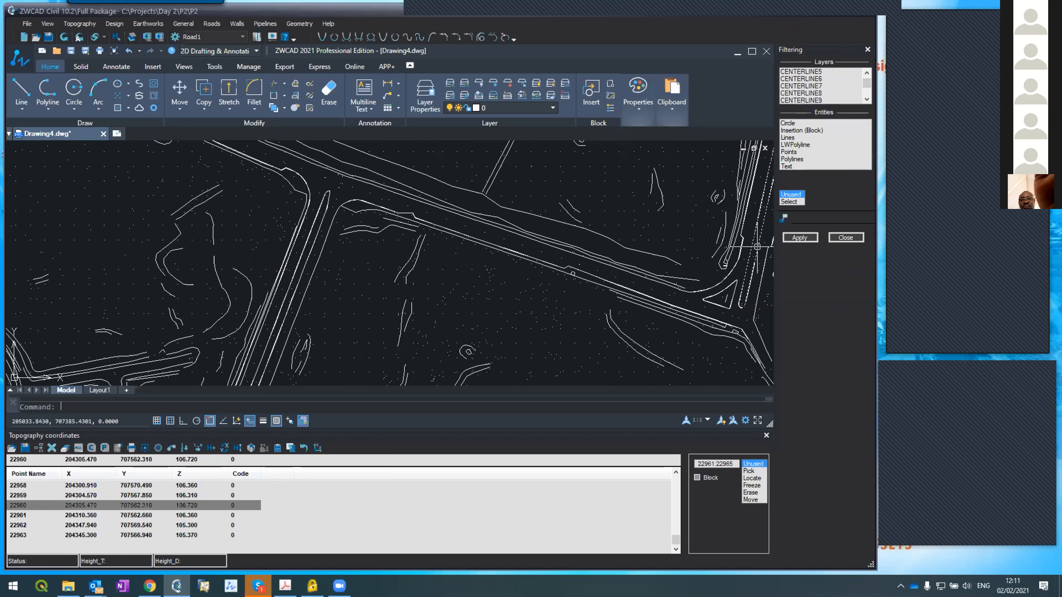
{"action": "left_click", "coordinate": [790, 202]}
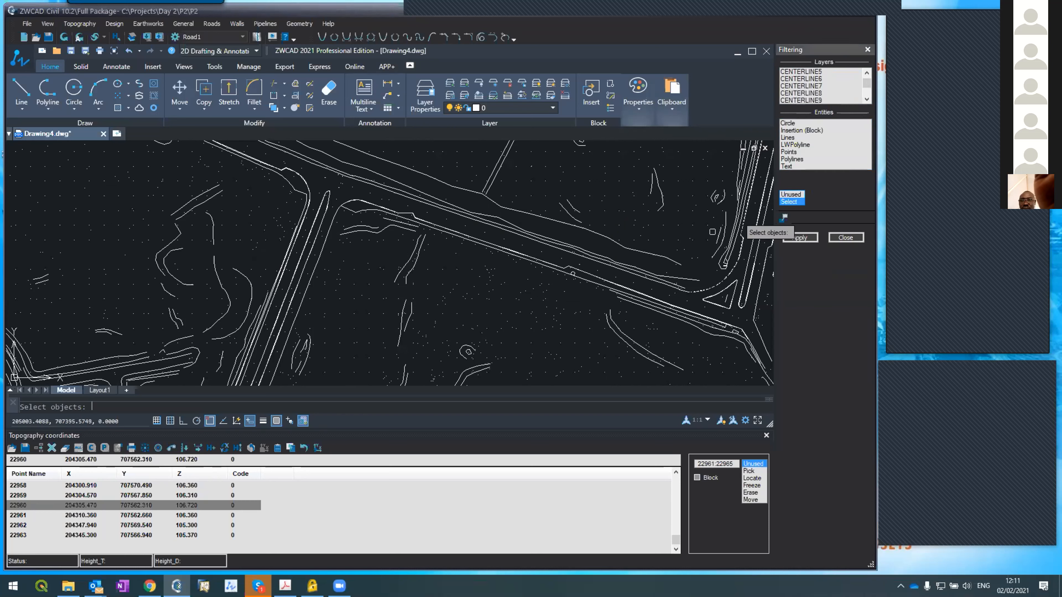
{"action": "left_click", "coordinate": [593, 276]}
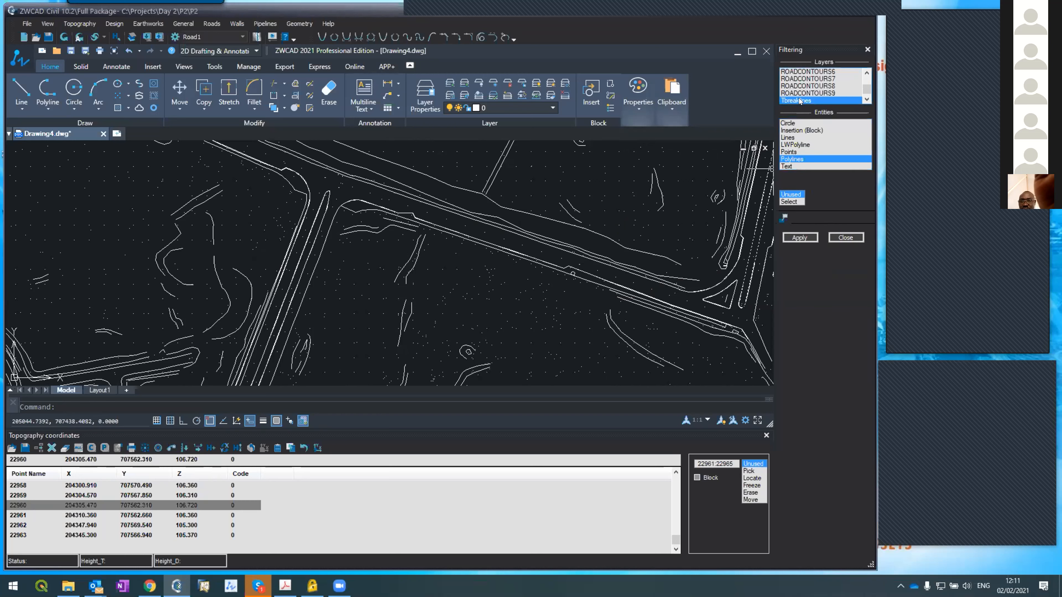
{"action": "left_click", "coordinate": [798, 237]}
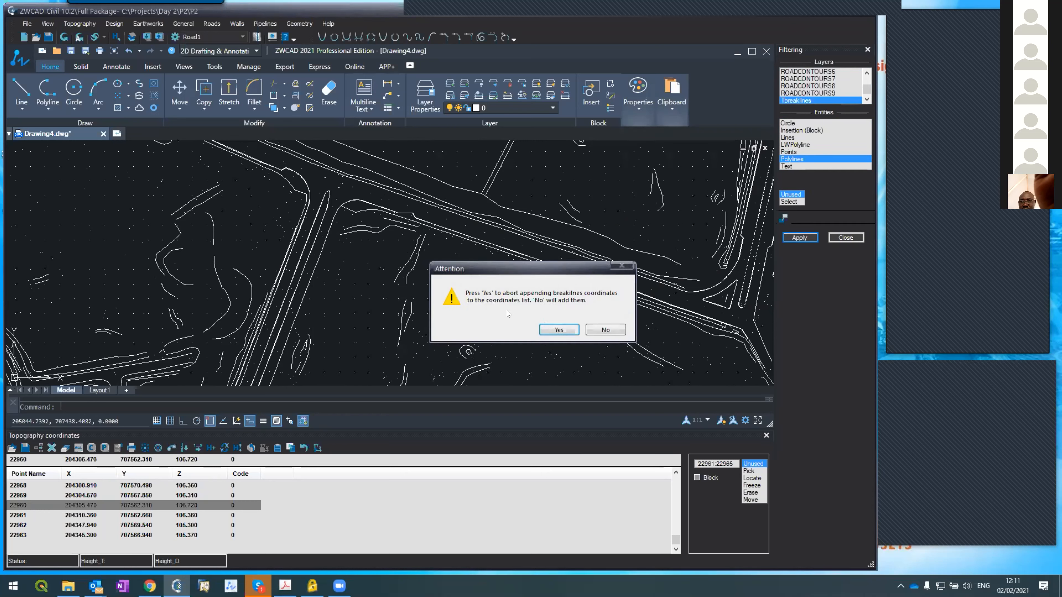
{"action": "left_click", "coordinate": [544, 331]}
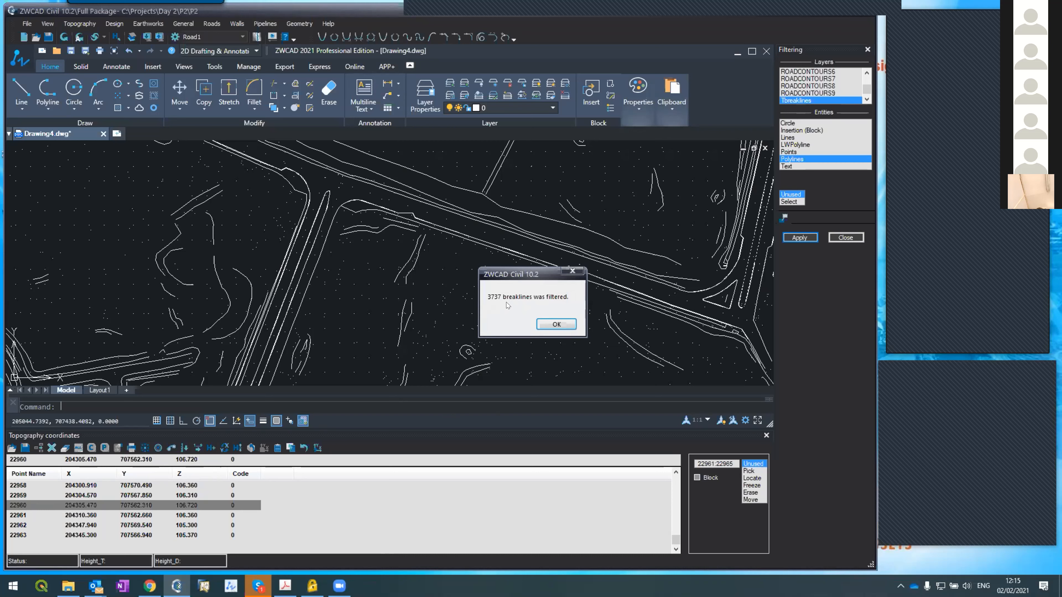
{"action": "left_click", "coordinate": [556, 324]}
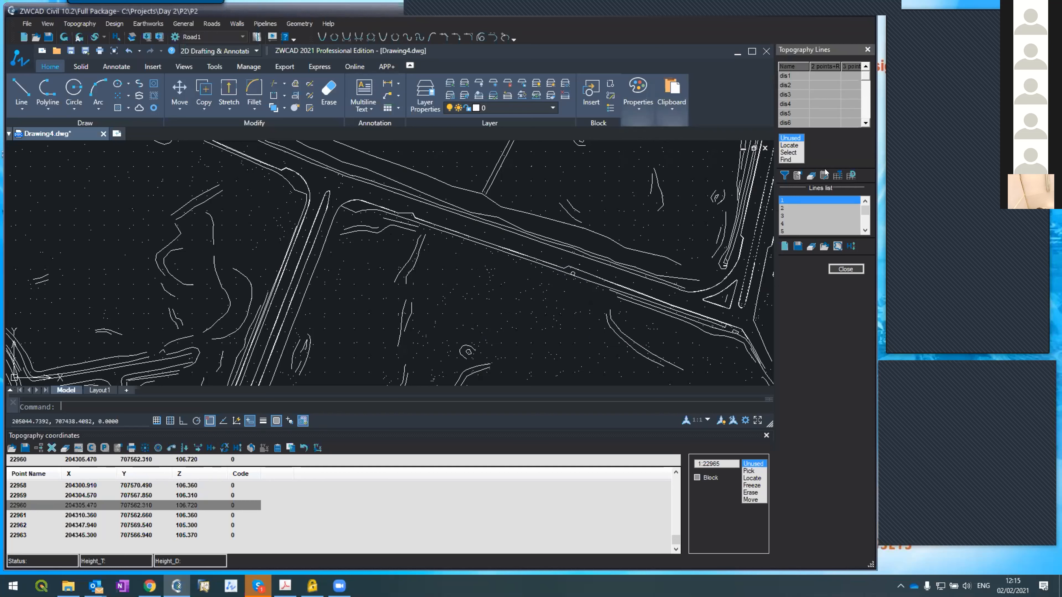
- Check the filtered breaklines by viewing line 593 in the lines list, and close the Topography Lines tool
{"action": "mouse_move", "coordinate": [866, 205]}
{"action": "left_mouse_down"}
{"action": "mouse_move", "coordinate": [864, 227]}
{"action": "mouse_move", "coordinate": [864, 211]}
{"action": "left_mouse_up"}
{"action": "left_click", "coordinate": [807, 223]}
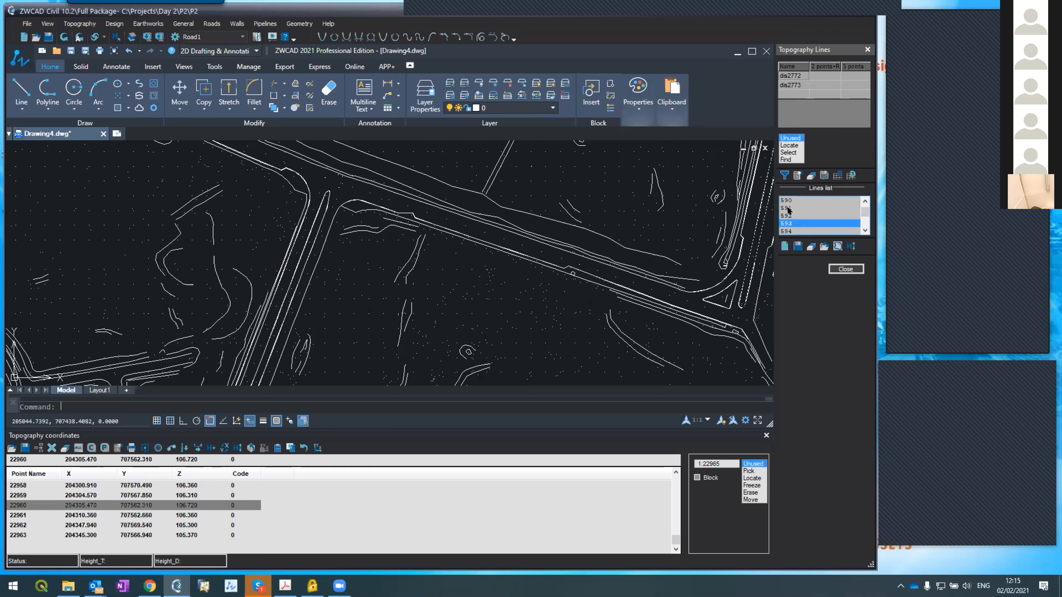
{"action": "left_click", "coordinate": [834, 268]}
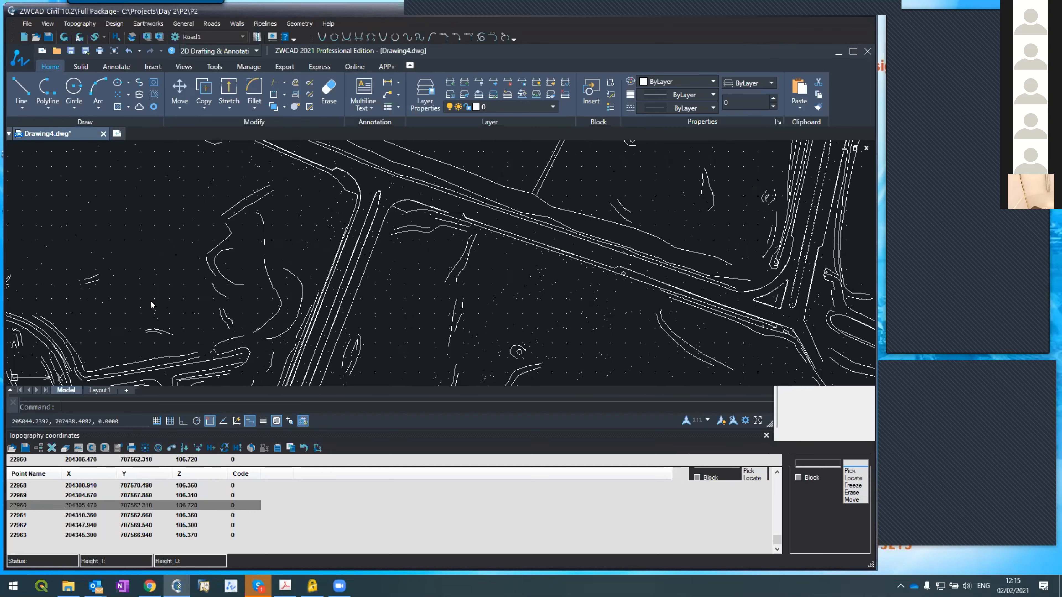
- Generate topography contours over the full extents with an interval of 0.5 and a maximum interpolation length of 60
{"action": "left_click", "coordinate": [74, 23]}
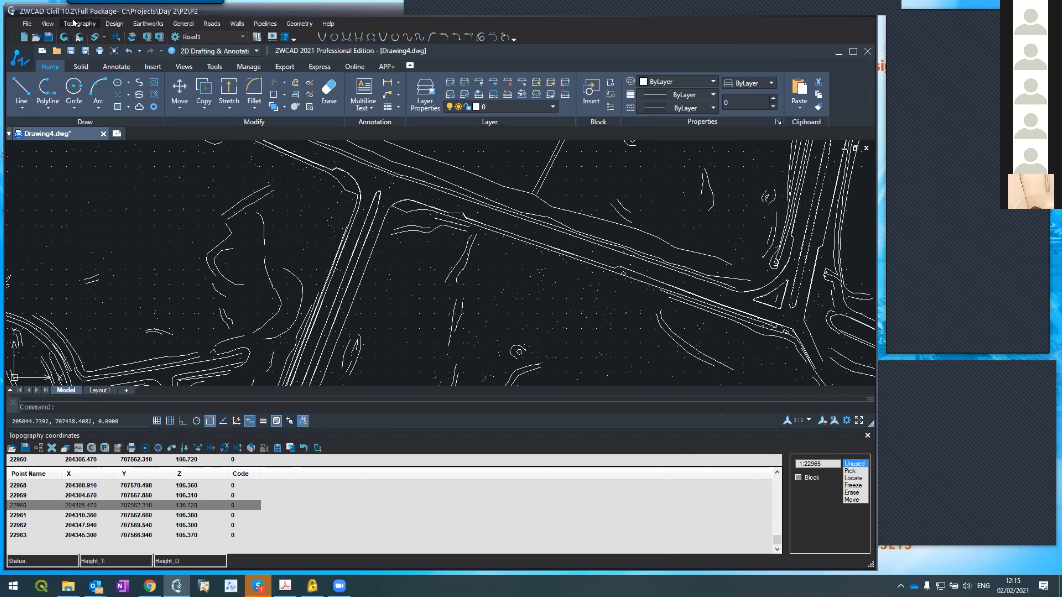
{"action": "key", "text": "Escape"}
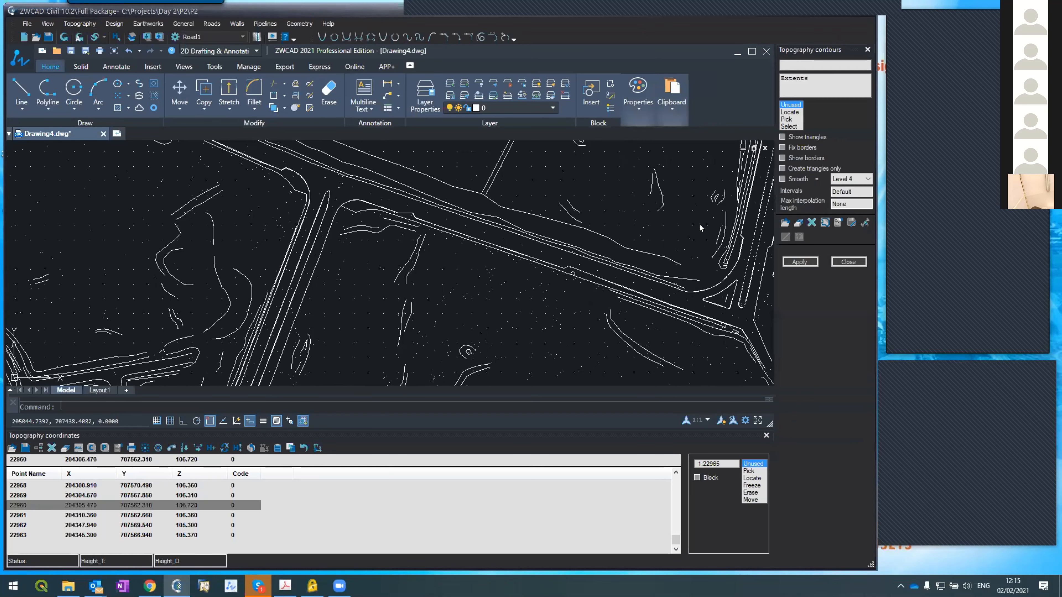
{"action": "type", "text": "0.5"}
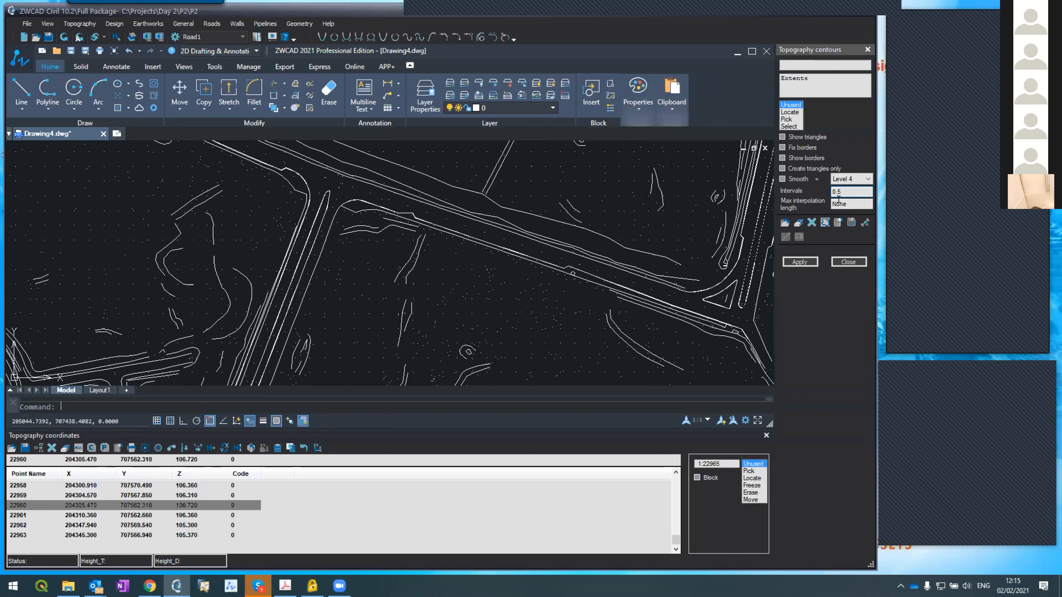
{"action": "key", "text": "Tab"}
{"action": "type", "text": "60"}
{"action": "left_click", "coordinate": [799, 261]}
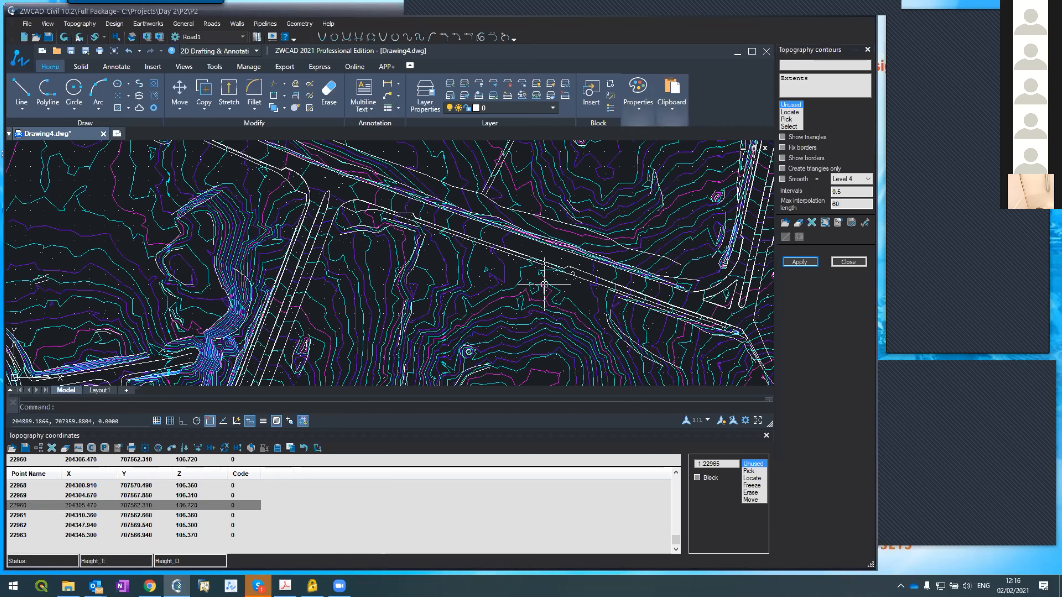
- Examine how the generated contours follow the breaklines around the roads, plots and slopes across the site
{"action": "scroll", "coordinate": [408, 246], "scroll_direction": "down", "scroll_amount": 10}
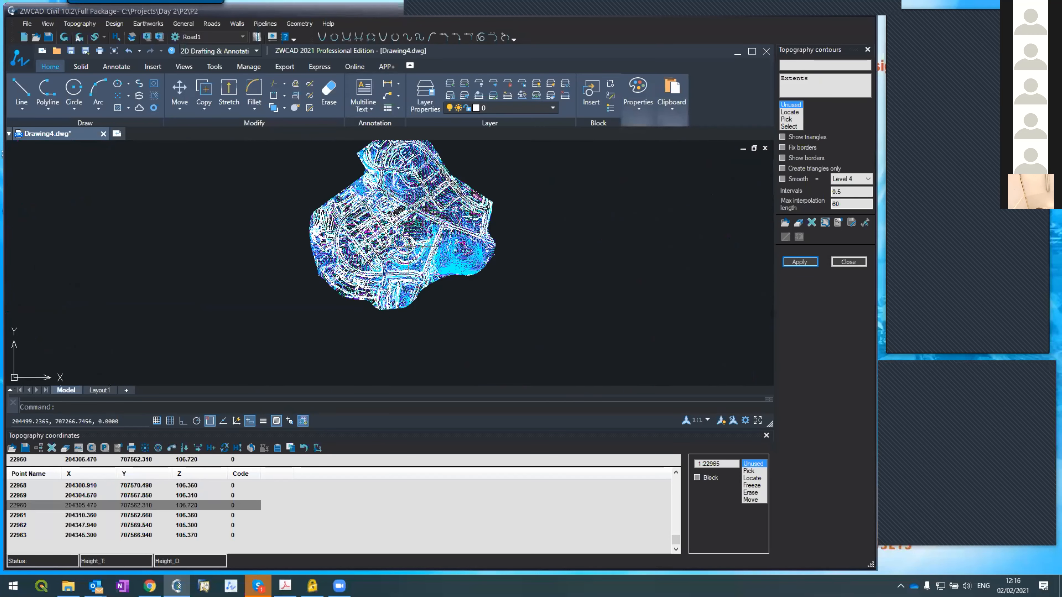
{"action": "scroll", "coordinate": [408, 246], "scroll_direction": "up", "scroll_amount": 8}
{"action": "scroll", "coordinate": [421, 223], "scroll_direction": "down", "scroll_amount": 3}
{"action": "scroll", "coordinate": [536, 251], "scroll_direction": "up", "scroll_amount": 4}
{"action": "scroll", "coordinate": [539, 238], "scroll_direction": "down", "scroll_amount": 2}
{"action": "scroll", "coordinate": [570, 270], "scroll_direction": "up", "scroll_amount": 2}
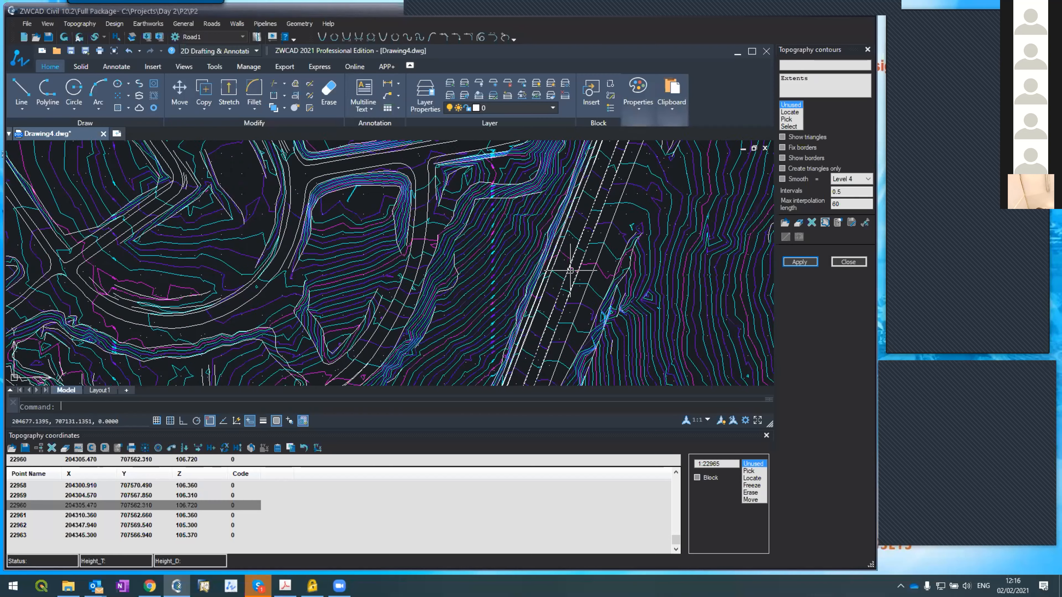
{"action": "scroll", "coordinate": [570, 270], "scroll_direction": "up", "scroll_amount": 2}
{"action": "scroll", "coordinate": [578, 275], "scroll_direction": "down", "scroll_amount": 6}
{"action": "scroll", "coordinate": [494, 334], "scroll_direction": "up", "scroll_amount": 5}
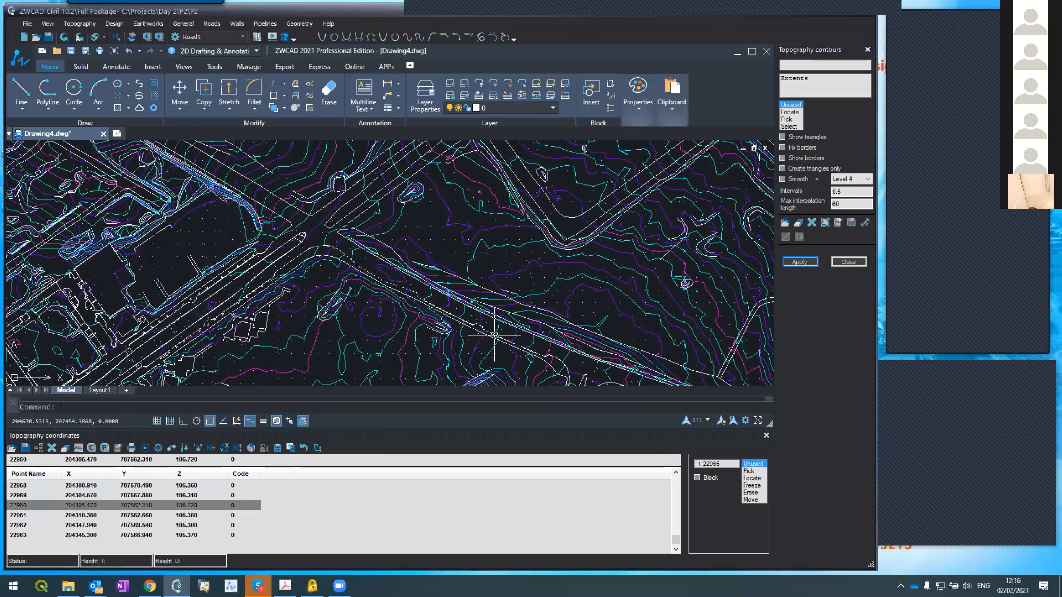
{"action": "scroll", "coordinate": [494, 335], "scroll_direction": "down", "scroll_amount": 1}
{"action": "scroll", "coordinate": [300, 227], "scroll_direction": "down", "scroll_amount": 3}
{"action": "scroll", "coordinate": [300, 228], "scroll_direction": "down", "scroll_amount": 3}
{"action": "scroll", "coordinate": [266, 263], "scroll_direction": "up", "scroll_amount": 4}
{"action": "scroll", "coordinate": [267, 264], "scroll_direction": "down", "scroll_amount": 1}
{"action": "scroll", "coordinate": [266, 263], "scroll_direction": "up", "scroll_amount": 2}
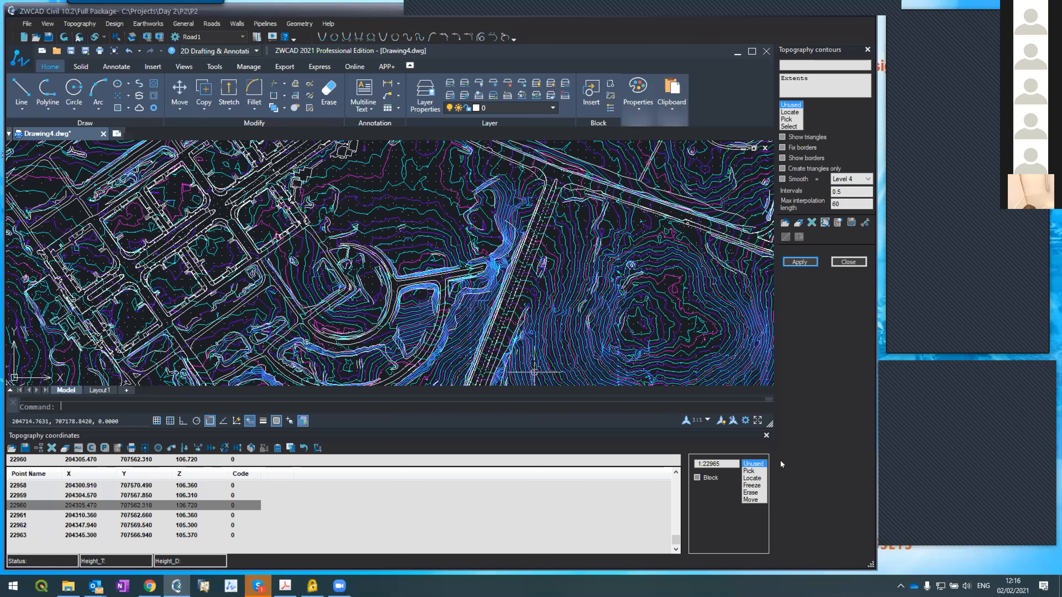
- Close the Topography coordinates table and change the Tbreaklines layer's colour to index 143
{"action": "left_click", "coordinate": [765, 435]}
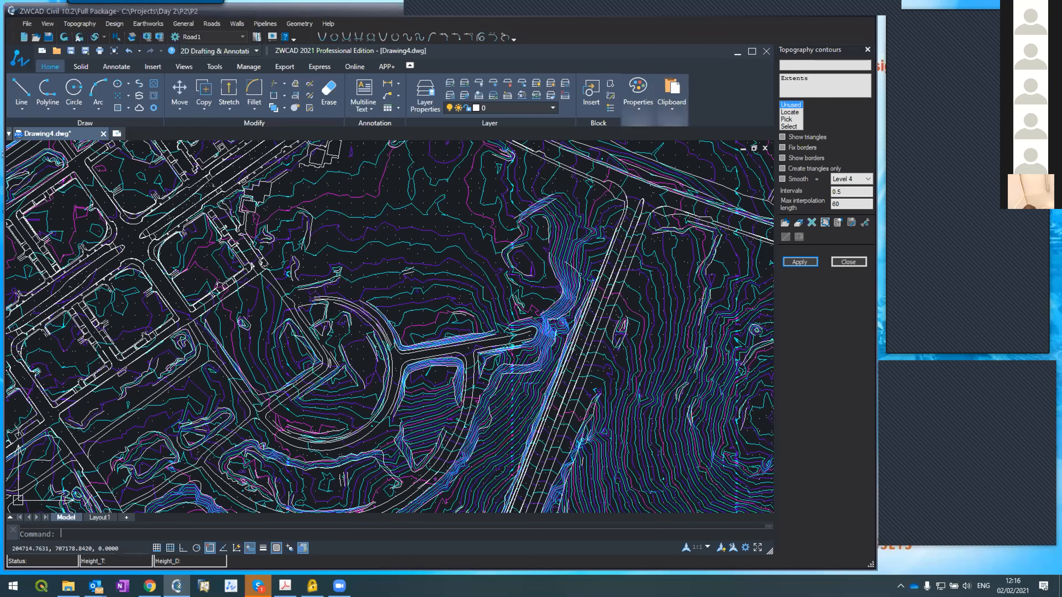
{"action": "type", "text": "la"}
{"action": "key", "text": "Return"}
{"action": "scroll", "coordinate": [235, 269], "scroll_direction": "down", "scroll_amount": 12}
{"action": "left_click", "coordinate": [250, 300]}
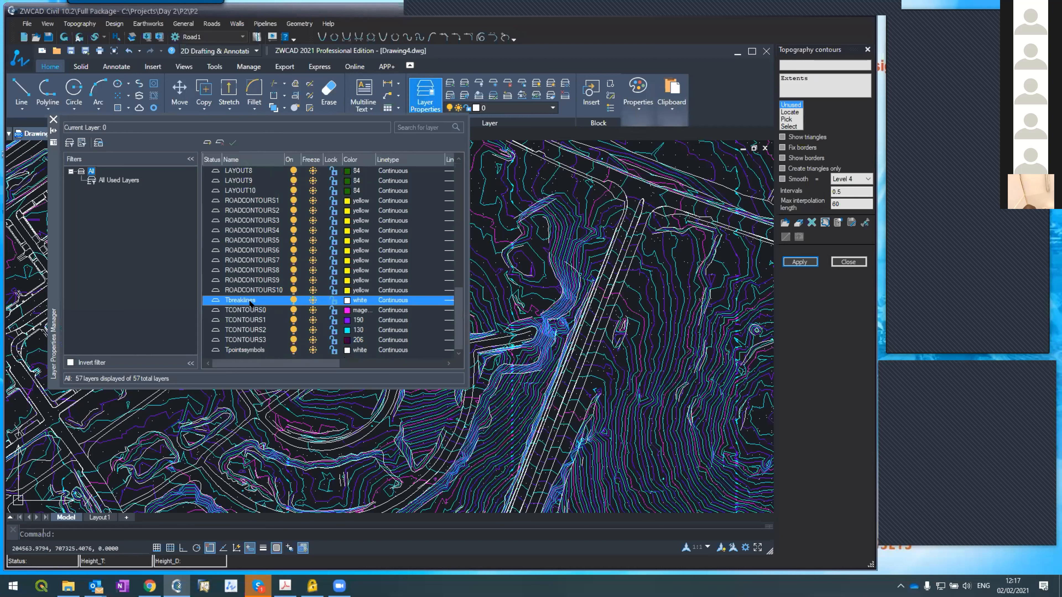
{"action": "left_click", "coordinate": [348, 300]}
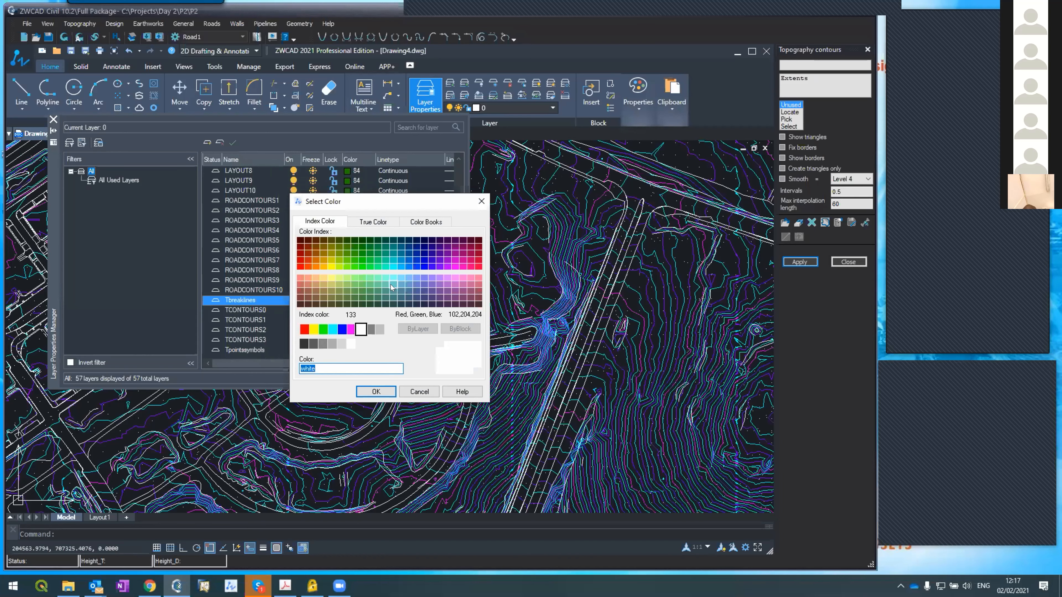
{"action": "left_click", "coordinate": [400, 287]}
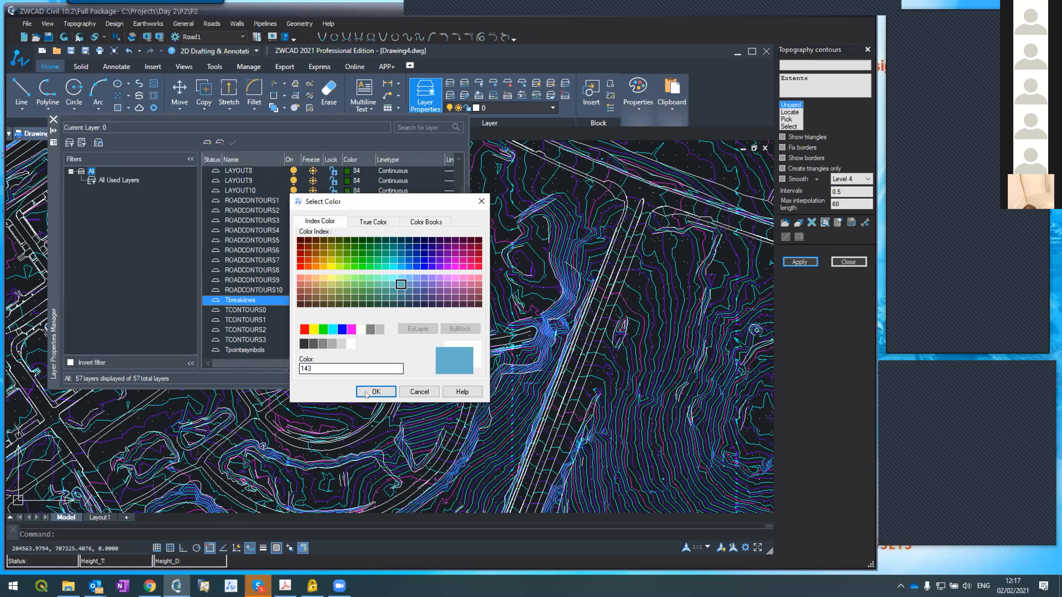
{"action": "left_click", "coordinate": [376, 391]}
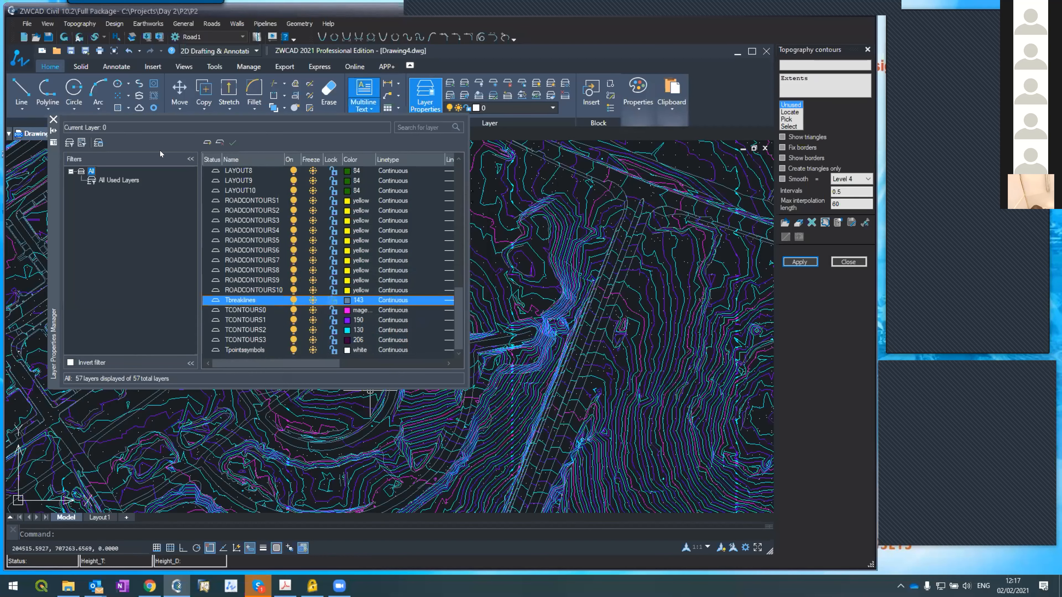
{"action": "left_click", "coordinate": [424, 96]}
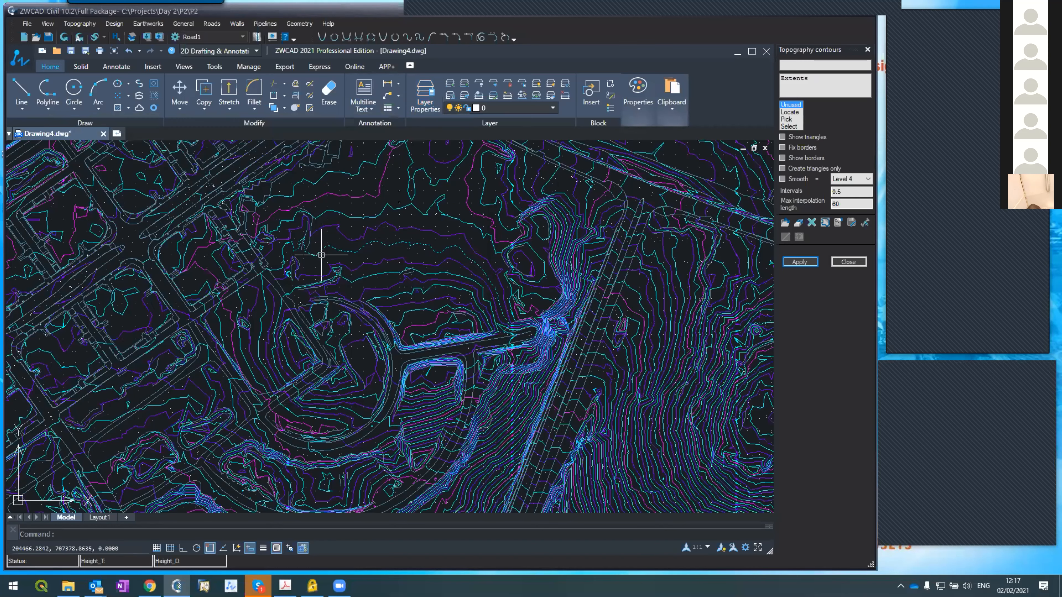
- Save the project with its contour drawing in the C:\Projects\Day 2\P2 folder
{"action": "scroll", "coordinate": [326, 242], "scroll_direction": "down", "scroll_amount": 5}
{"action": "scroll", "coordinate": [372, 214], "scroll_direction": "up", "scroll_amount": 2}
{"action": "scroll", "coordinate": [372, 214], "scroll_direction": "up", "scroll_amount": 3}
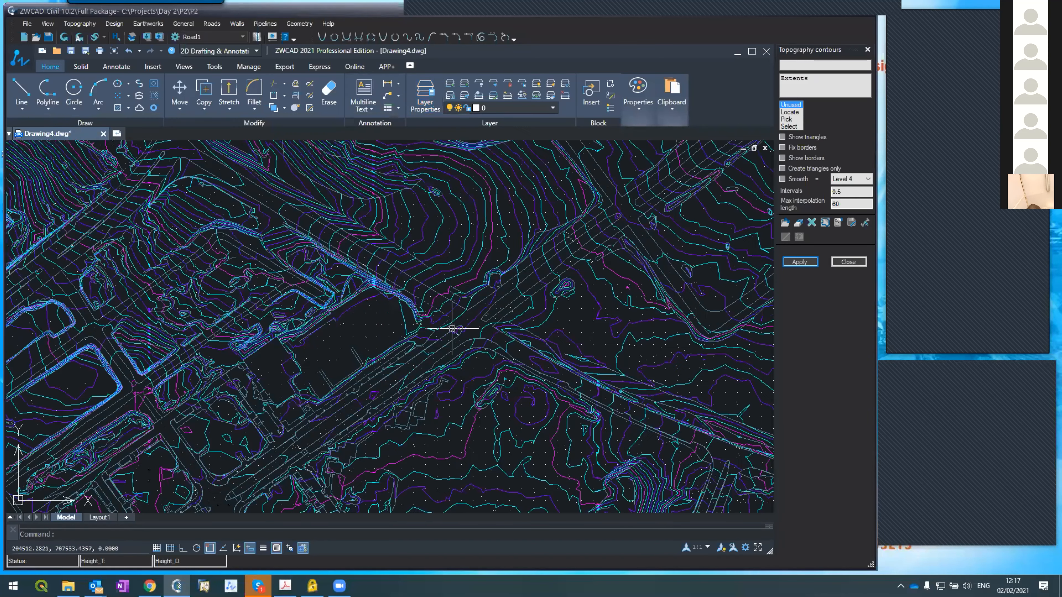
{"action": "scroll", "coordinate": [499, 385], "scroll_direction": "up", "scroll_amount": 4}
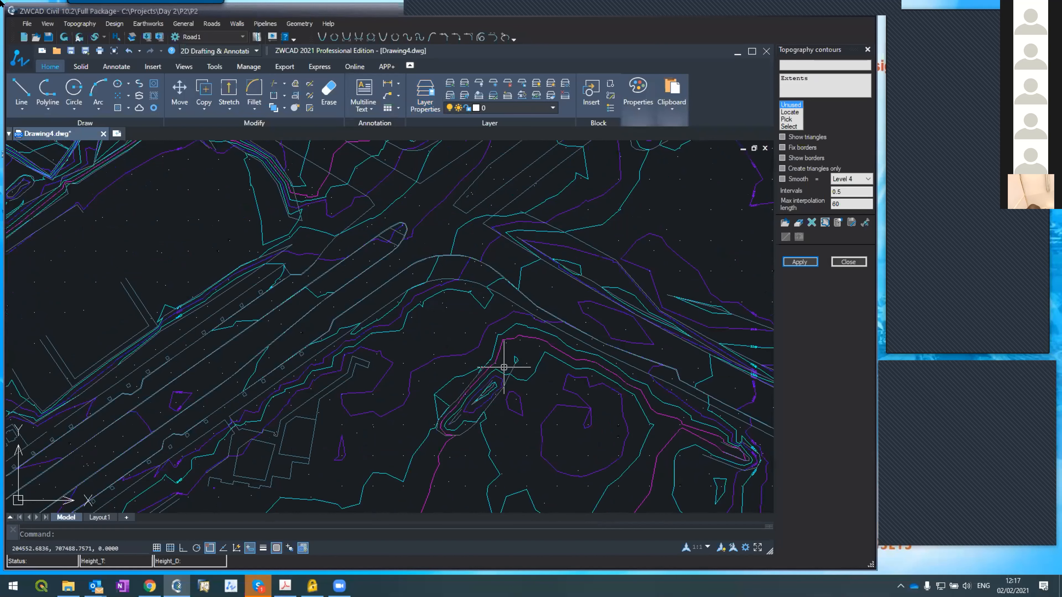
{"action": "left_click", "coordinate": [47, 35]}
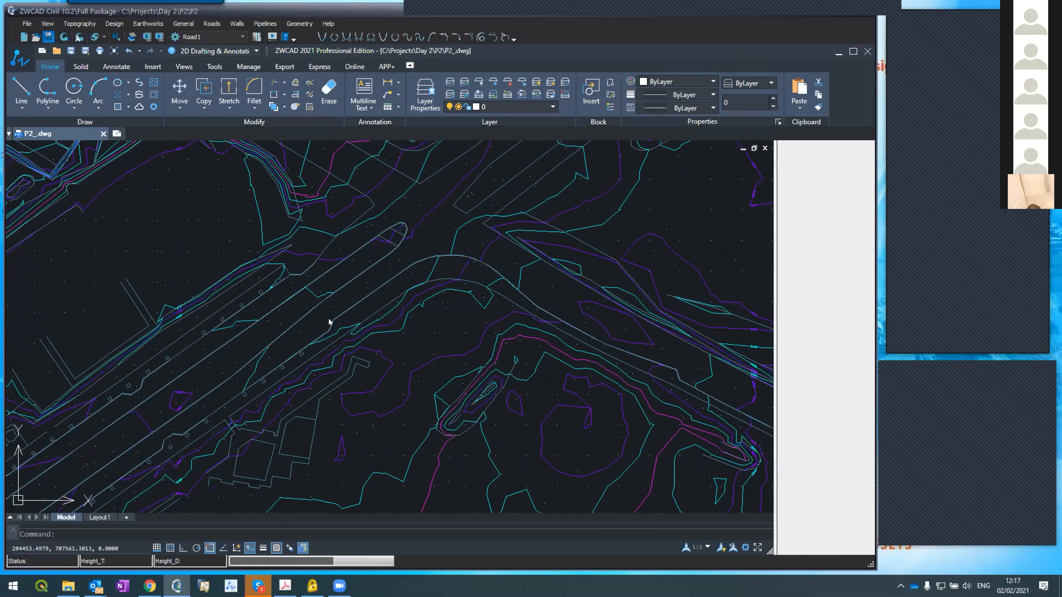
- Examine the contours and breaklines along the diagonal main road between its junctions
{"action": "scroll", "coordinate": [277, 301], "scroll_direction": "down", "scroll_amount": 2}
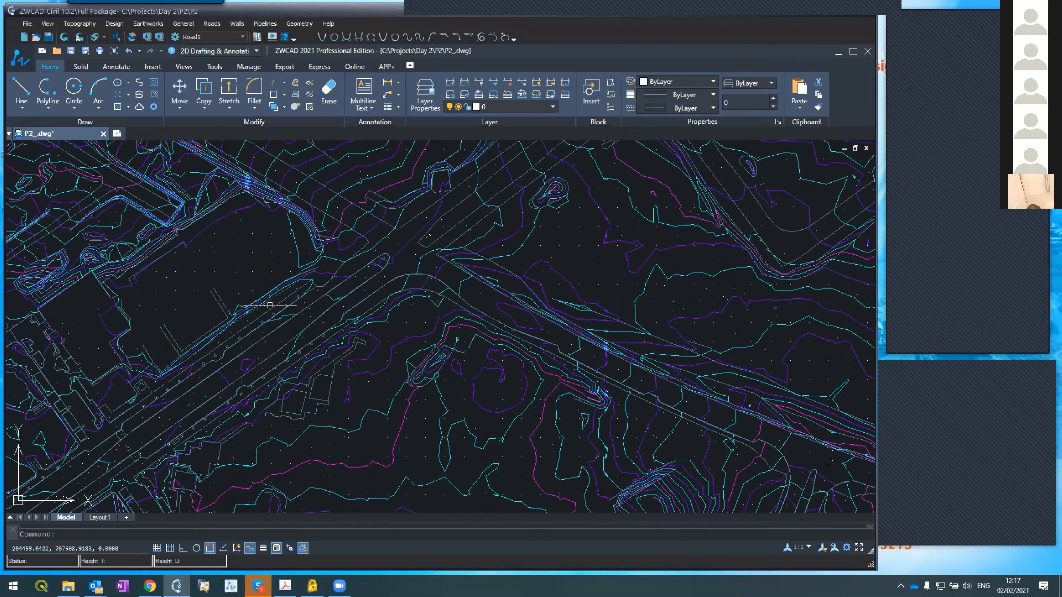
{"action": "scroll", "coordinate": [277, 301], "scroll_direction": "down", "scroll_amount": 2}
{"action": "scroll", "coordinate": [334, 339], "scroll_direction": "down", "scroll_amount": 2}
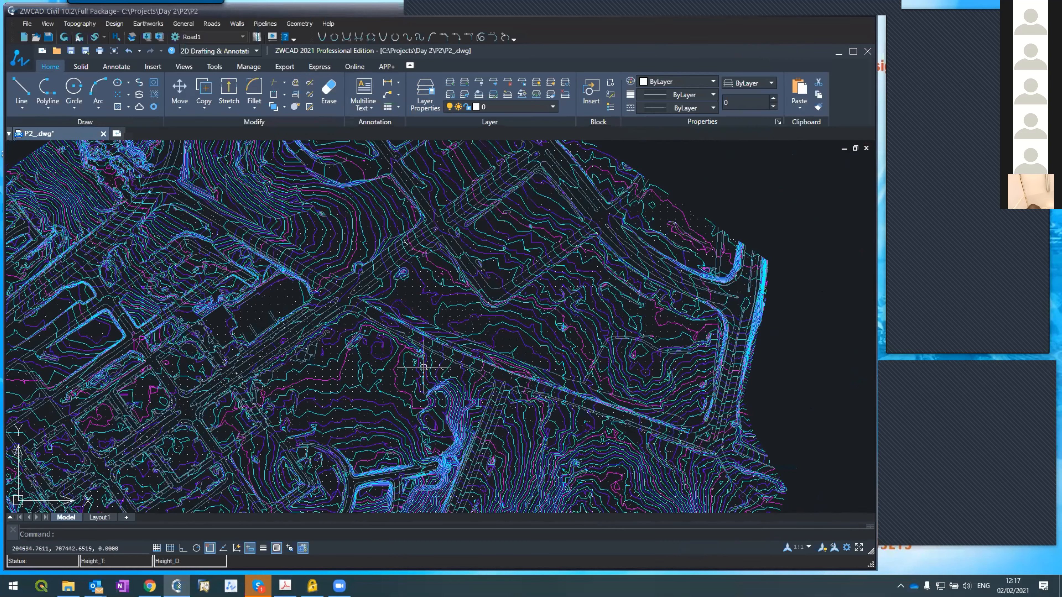
{"action": "scroll", "coordinate": [480, 392], "scroll_direction": "up", "scroll_amount": 3}
{"action": "scroll", "coordinate": [480, 392], "scroll_direction": "up", "scroll_amount": 2}
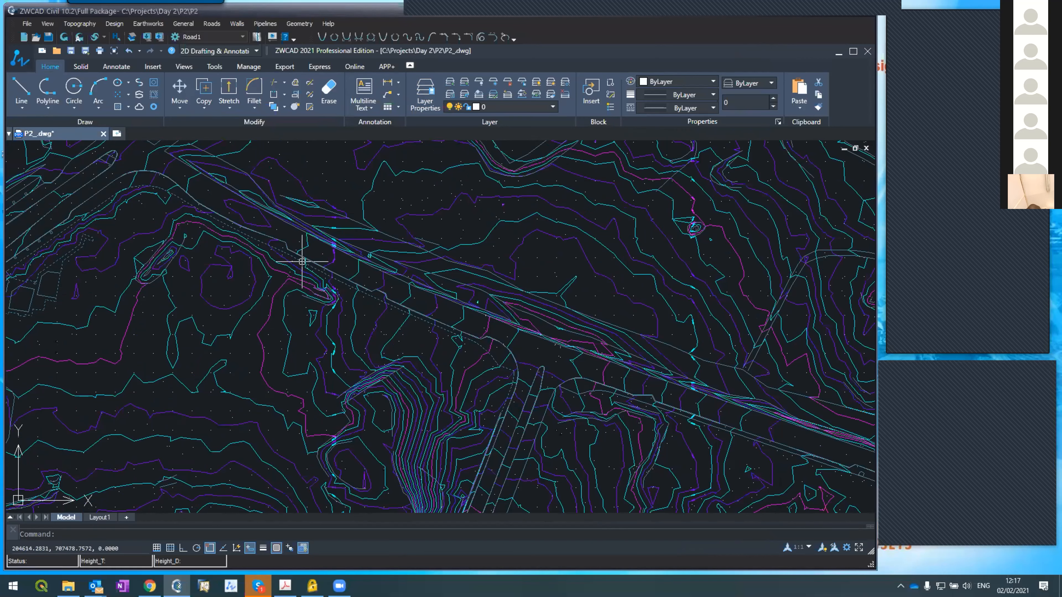
{"action": "scroll", "coordinate": [442, 303], "scroll_direction": "down", "scroll_amount": 2}
{"action": "scroll", "coordinate": [442, 303], "scroll_direction": "down", "scroll_amount": 2}
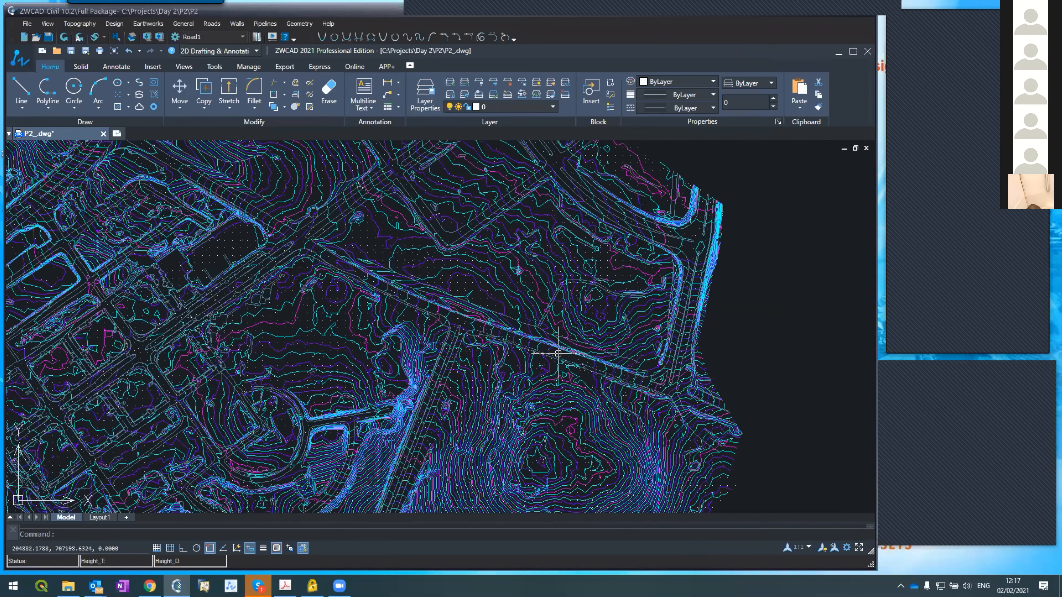
{"action": "scroll", "coordinate": [543, 343], "scroll_direction": "up", "scroll_amount": 3}
{"action": "scroll", "coordinate": [443, 334], "scroll_direction": "down", "scroll_amount": 2}
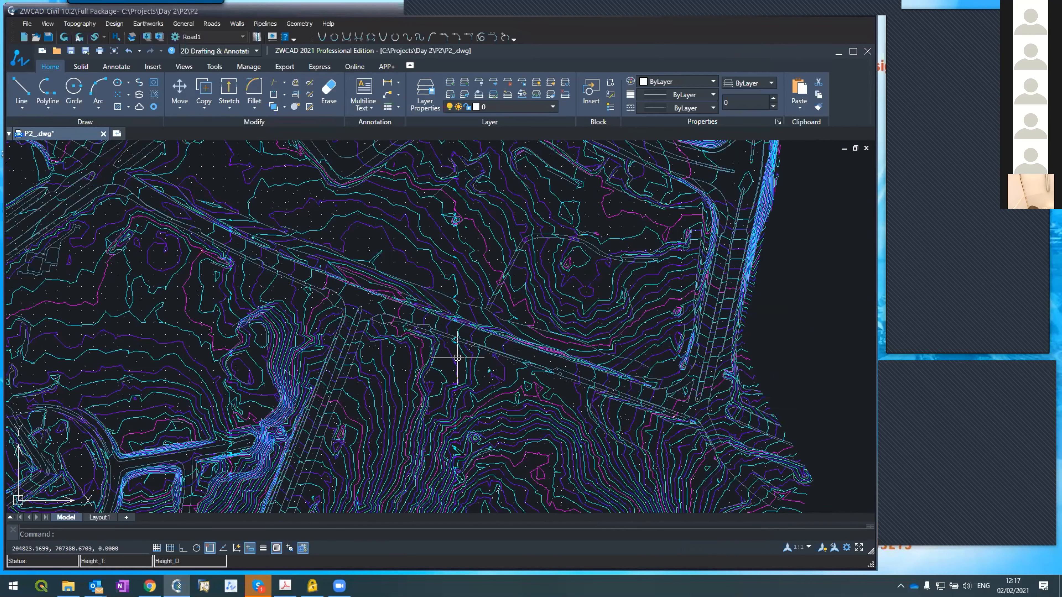
{"action": "scroll", "coordinate": [449, 356], "scroll_direction": "down", "scroll_amount": 1}
{"action": "scroll", "coordinate": [446, 360], "scroll_direction": "up", "scroll_amount": 3}
- Create a new layer named MYCL and make it the current layer
{"action": "type", "text": "la"}
{"action": "key", "text": "Return"}
{"action": "left_click", "coordinate": [207, 143]}
{"action": "type", "text": "ROAD"}
{"action": "key", "text": "Return"}
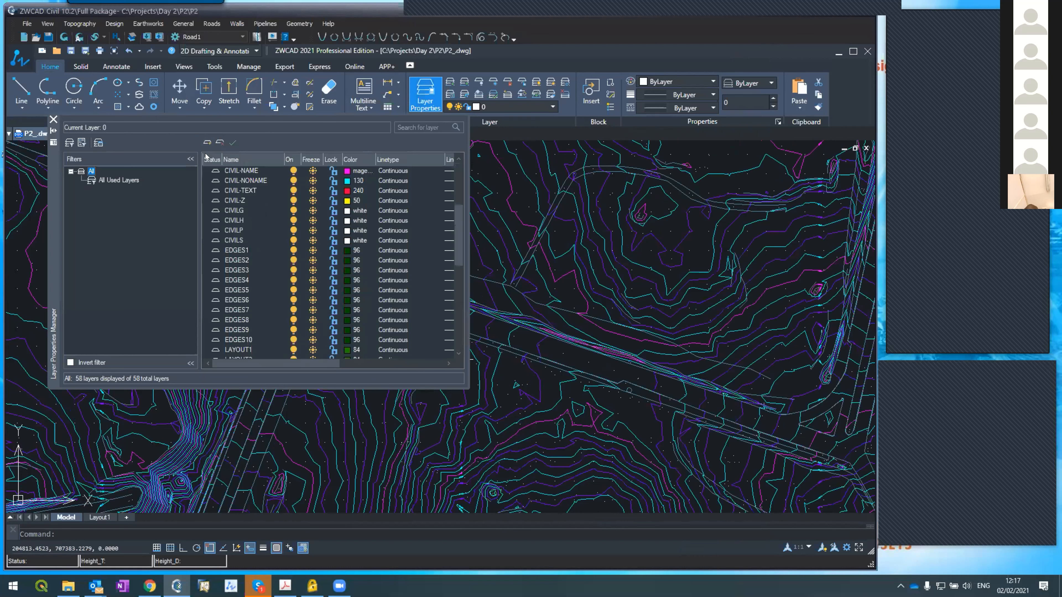
{"action": "left_click", "coordinate": [233, 142]}
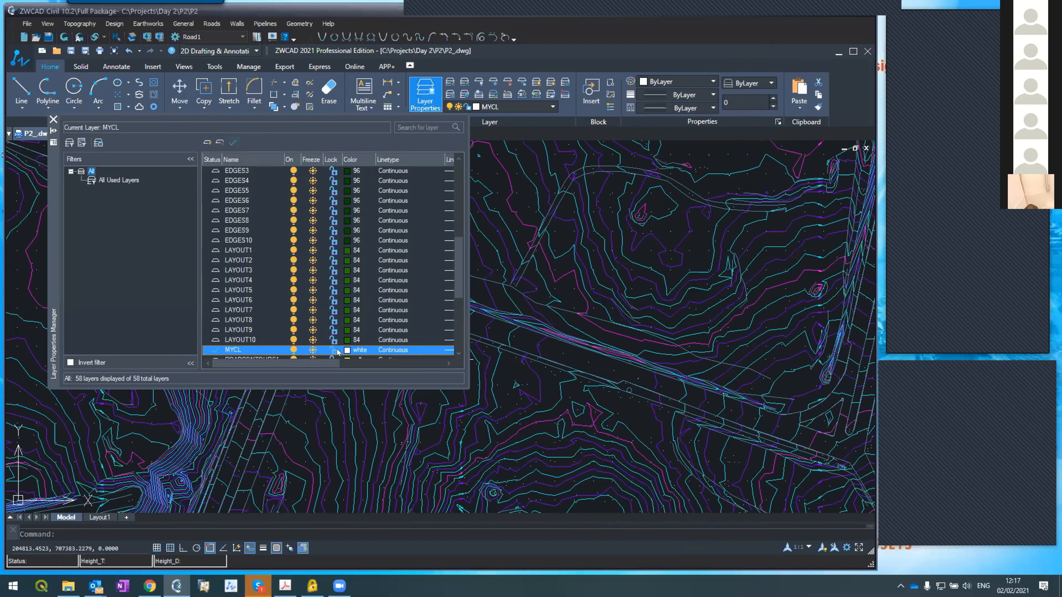
- Set the MYCL layer's colour to index 20 and close the layer manager
{"action": "left_click", "coordinate": [346, 351]}
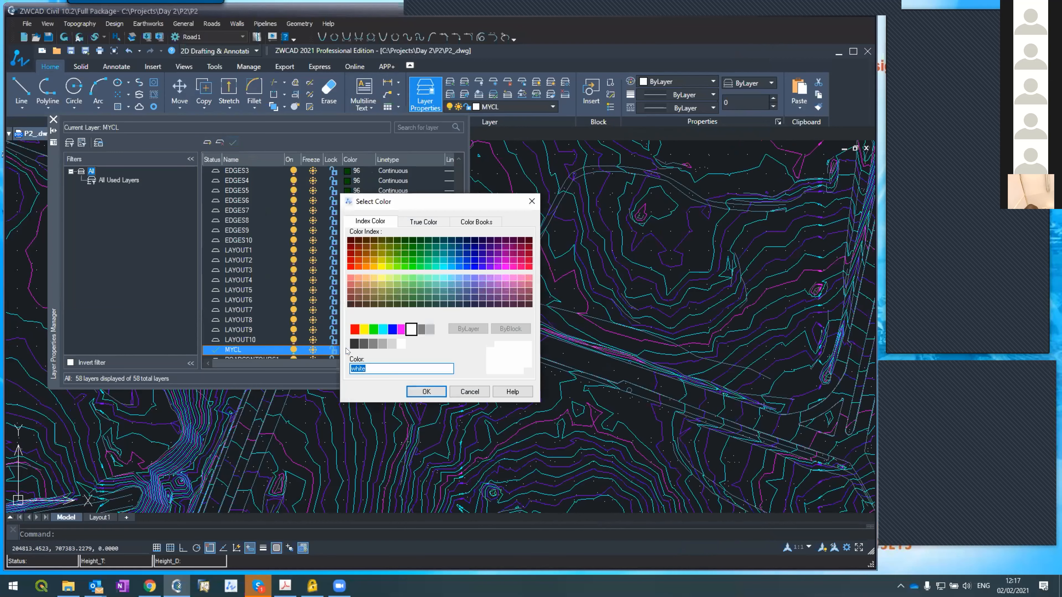
{"action": "left_click", "coordinate": [358, 266]}
{"action": "left_click", "coordinate": [411, 388]}
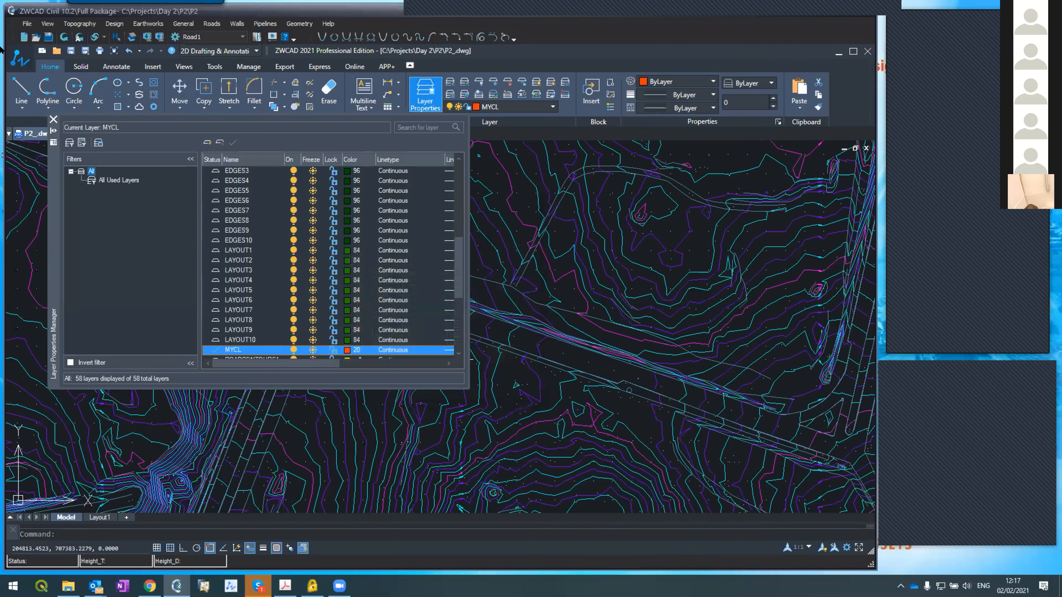
{"action": "left_click", "coordinate": [53, 120]}
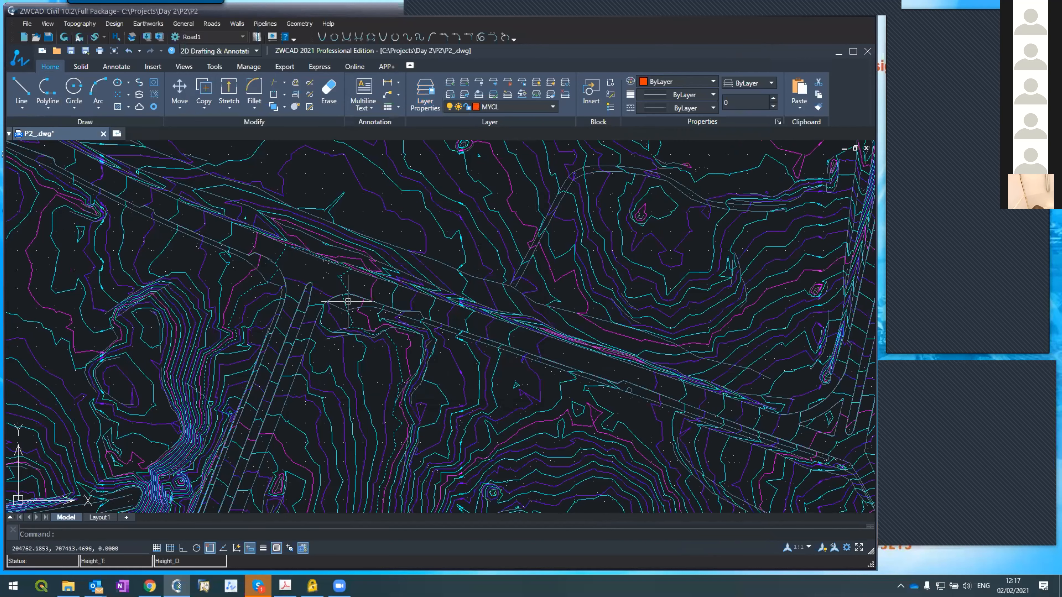
- With object snap off, draw a straight polyline along the diagonal road's centre, heading southeast from the northwestern junction
{"action": "scroll", "coordinate": [451, 371], "scroll_direction": "down", "scroll_amount": 3}
{"action": "scroll", "coordinate": [320, 344], "scroll_direction": "down", "scroll_amount": 2}
{"action": "scroll", "coordinate": [320, 301], "scroll_direction": "up", "scroll_amount": 5}
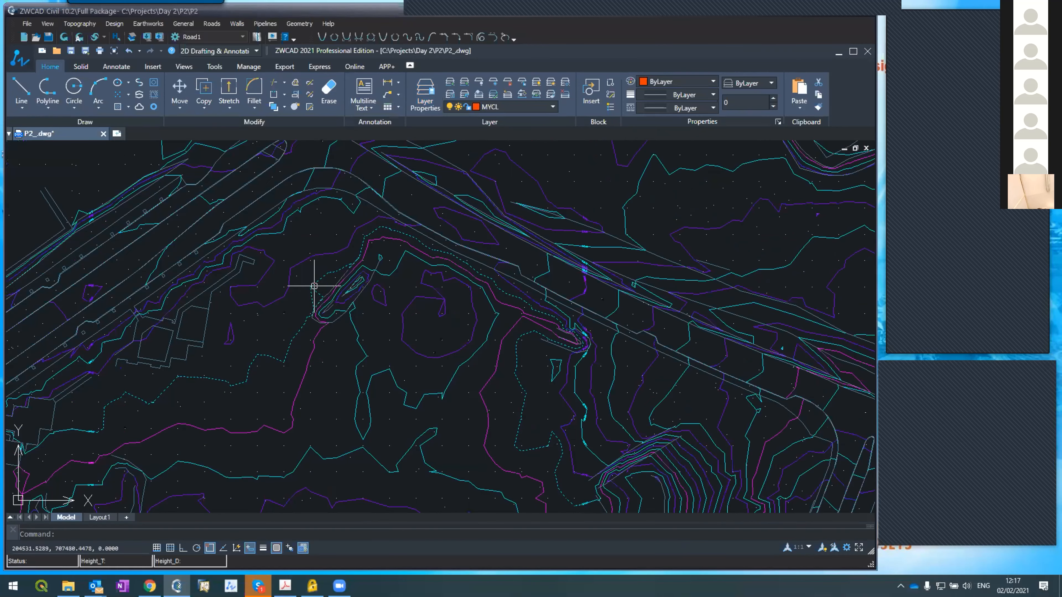
{"action": "scroll", "coordinate": [333, 320], "scroll_direction": "down", "scroll_amount": 1}
{"action": "scroll", "coordinate": [339, 289], "scroll_direction": "up", "scroll_amount": 3}
{"action": "type", "text": "pl"}
{"action": "key", "text": "Return"}
{"action": "left_click", "coordinate": [209, 547]}
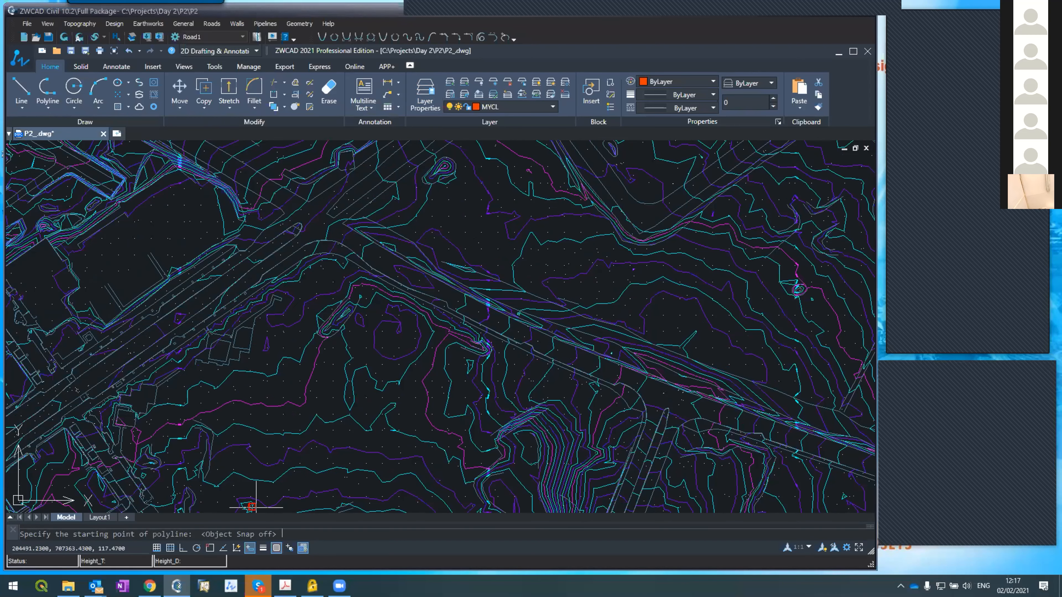
{"action": "left_click", "coordinate": [316, 221]}
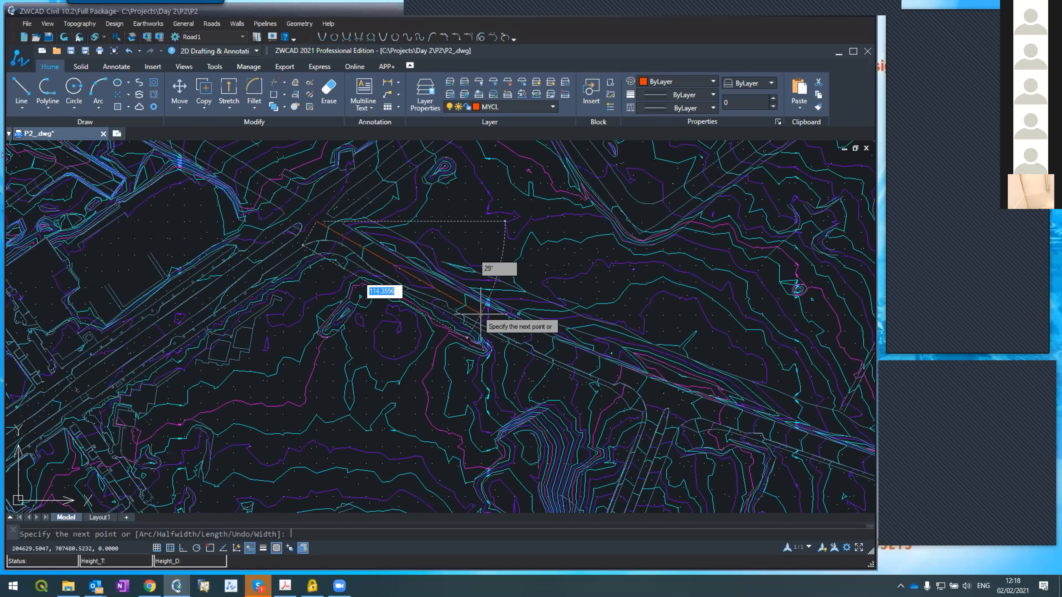
{"action": "left_click", "coordinate": [467, 309]}
{"action": "key", "text": "Return"}
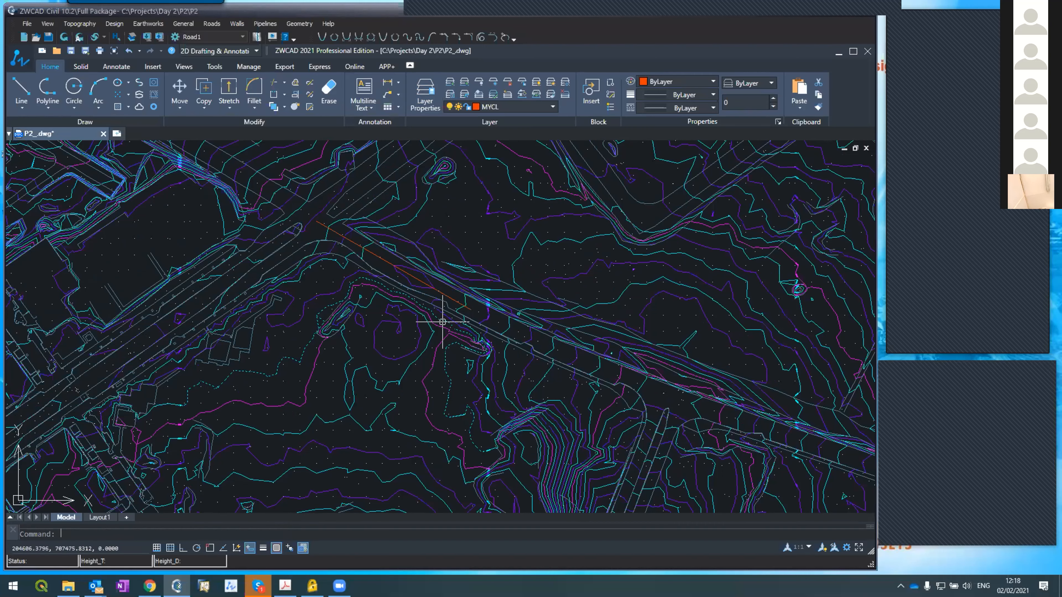
- Draw a second straight polyline along the diagonal road's centre, from the southeastern junction back towards the first line
{"action": "scroll", "coordinate": [427, 312], "scroll_direction": "down", "scroll_amount": 2}
{"action": "scroll", "coordinate": [621, 407], "scroll_direction": "down", "scroll_amount": 2}
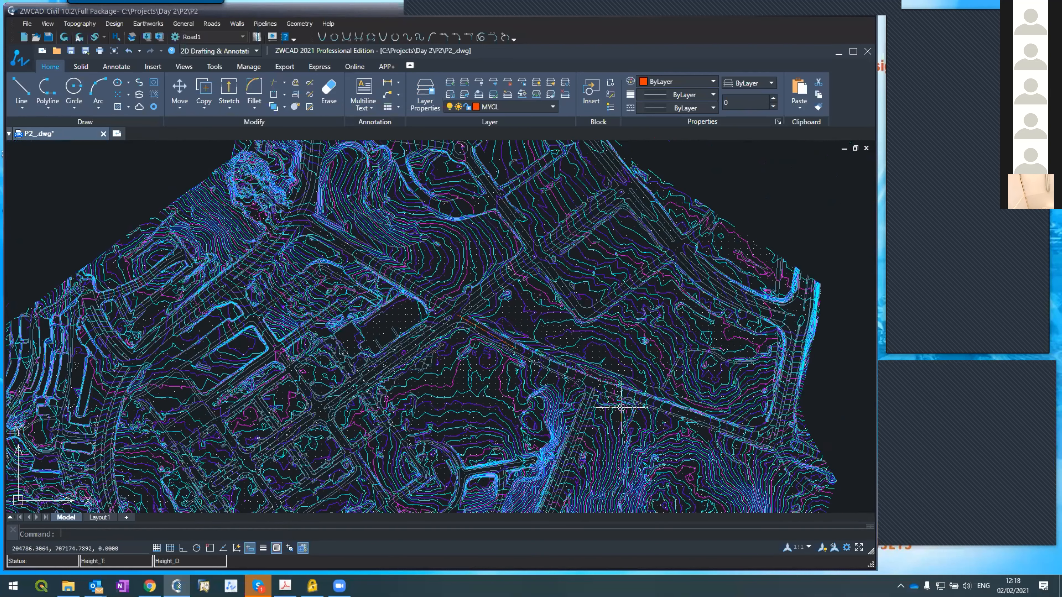
{"action": "scroll", "coordinate": [731, 443], "scroll_direction": "down", "scroll_amount": 2}
{"action": "scroll", "coordinate": [754, 449], "scroll_direction": "up", "scroll_amount": 2}
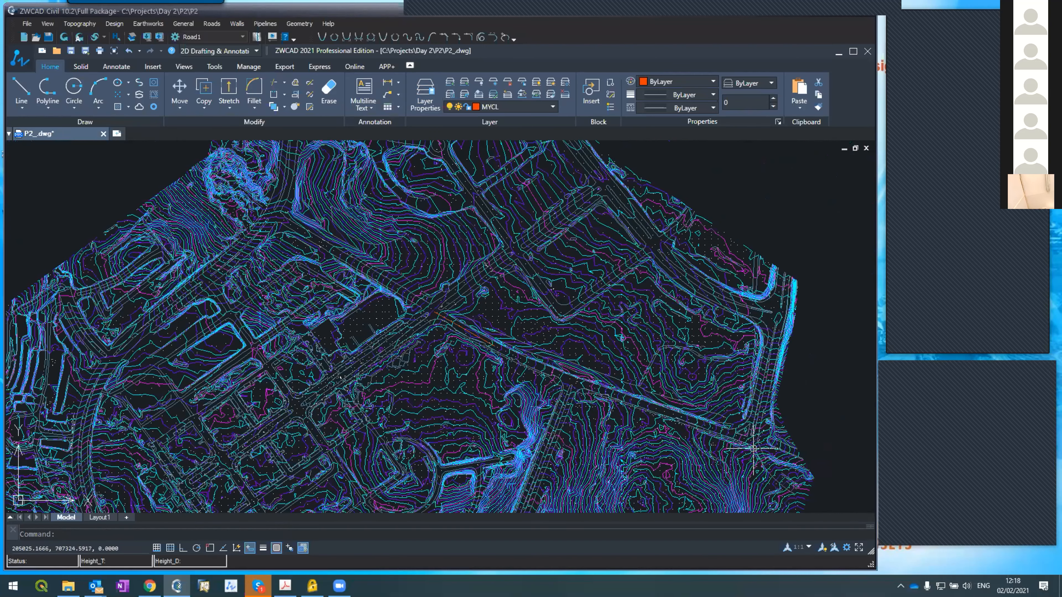
{"action": "scroll", "coordinate": [754, 448], "scroll_direction": "up", "scroll_amount": 2}
{"action": "key", "text": "Return"}
{"action": "left_click", "coordinate": [750, 437]}
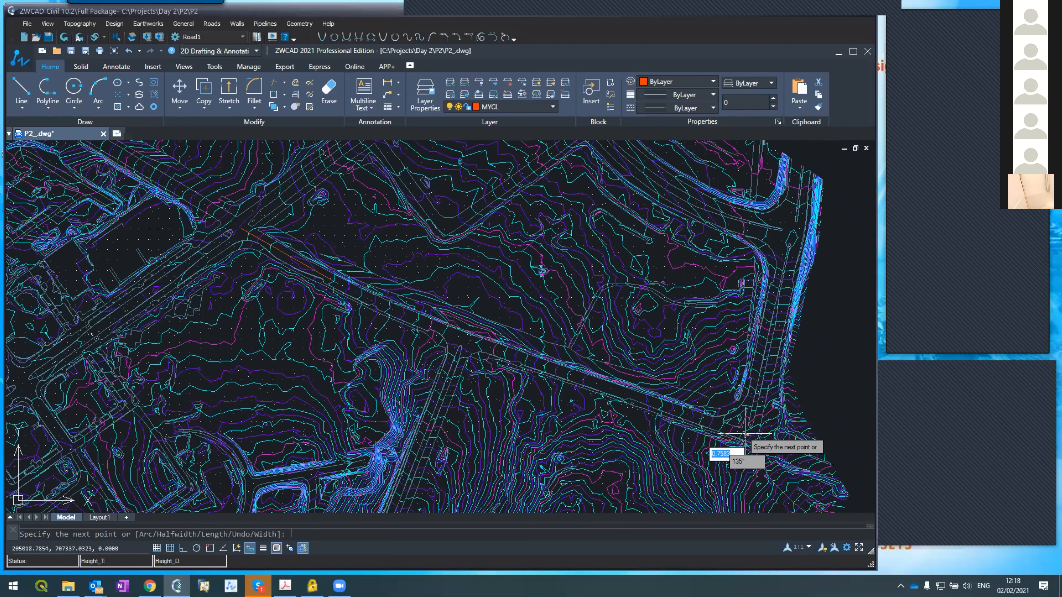
{"action": "left_click", "coordinate": [430, 326]}
{"action": "key", "text": "Return"}
{"action": "scroll", "coordinate": [394, 319], "scroll_direction": "up", "scroll_amount": 3}
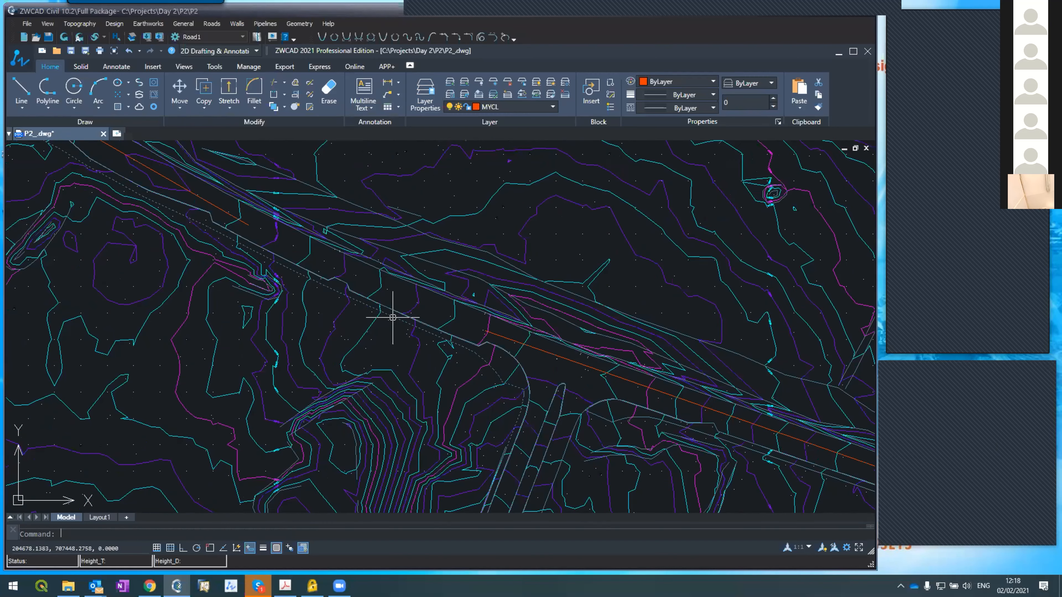
- Join the two centreline polylines with a horizontal alignment curve, using 0 for both the entry and exit clothoids
{"action": "left_click", "coordinate": [321, 35]}
{"action": "key", "text": "Return"}
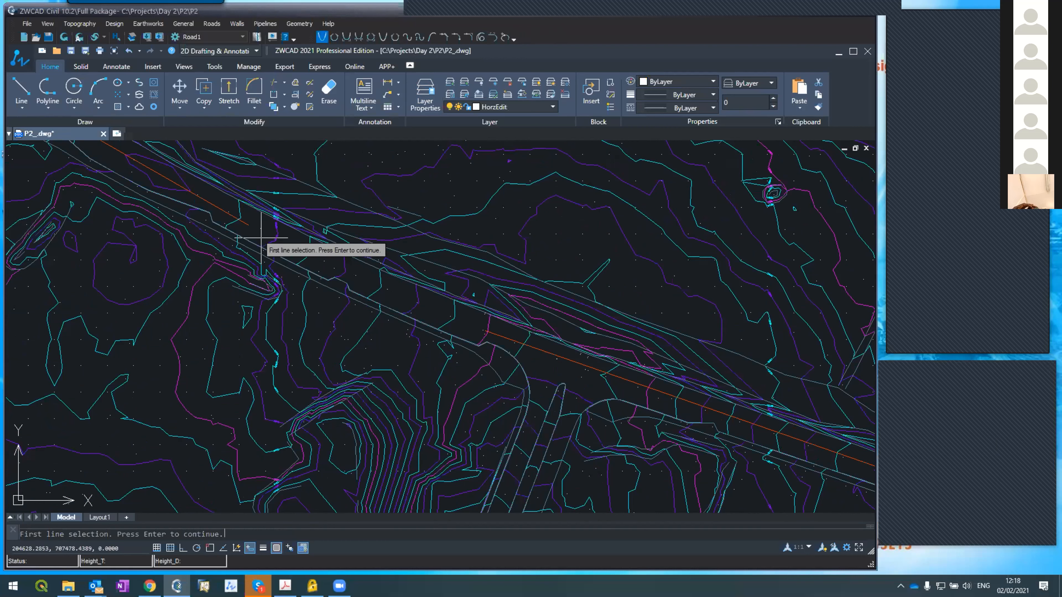
{"action": "left_click", "coordinate": [246, 226]}
{"action": "key", "text": "Return"}
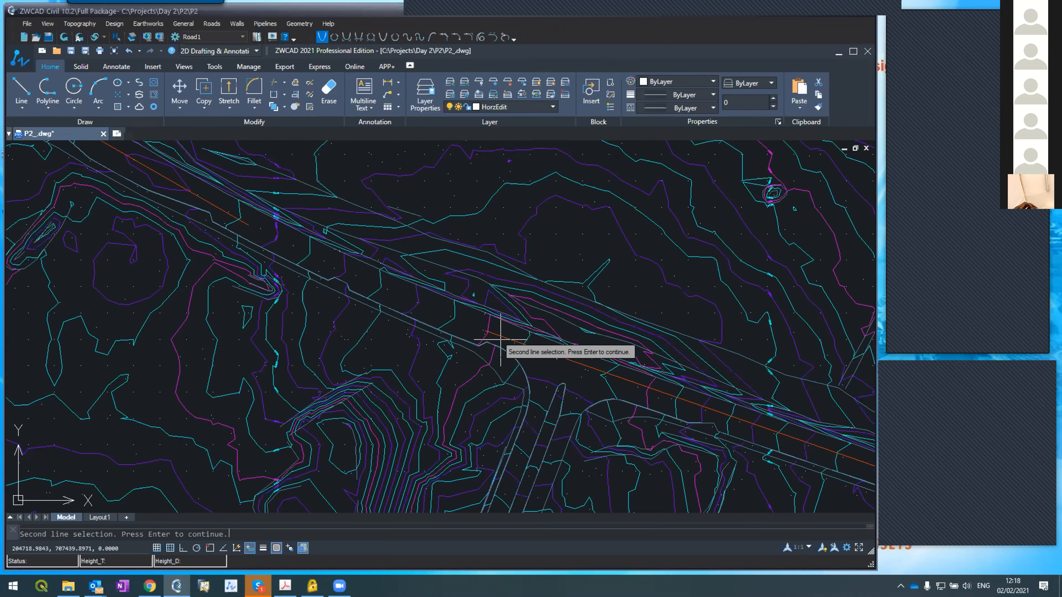
{"action": "key", "text": "Return"}
{"action": "left_click", "coordinate": [503, 339]}
{"action": "key", "text": "Return"}
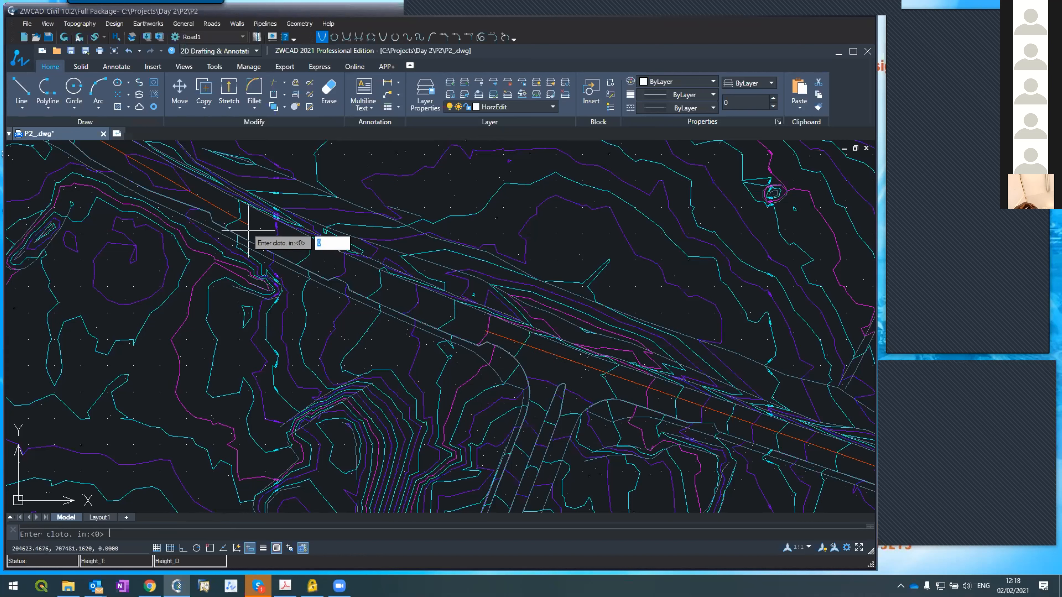
{"action": "key", "text": "Return"}
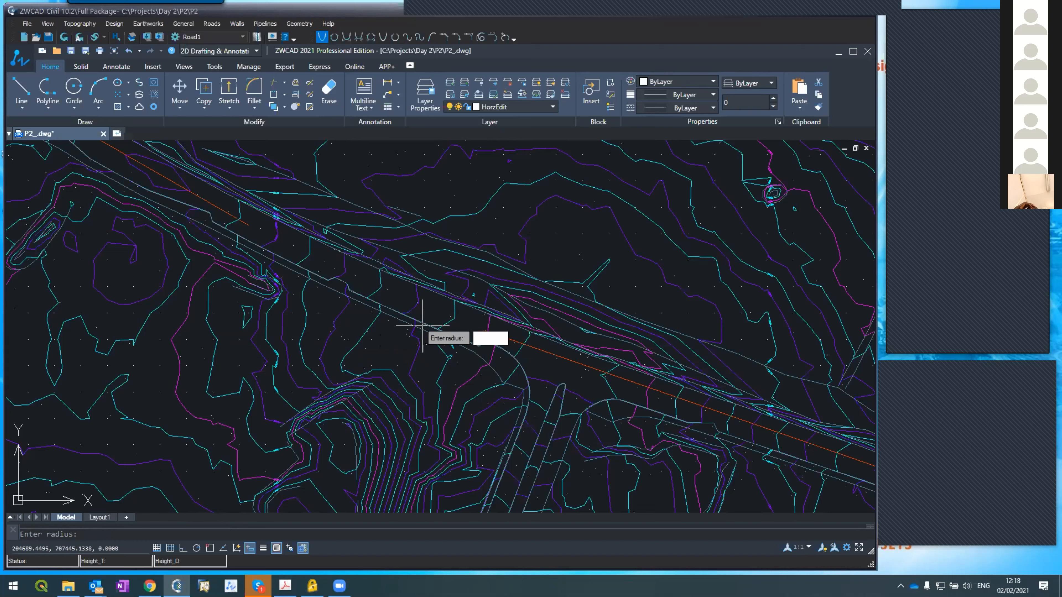
{"action": "key", "text": "Return"}
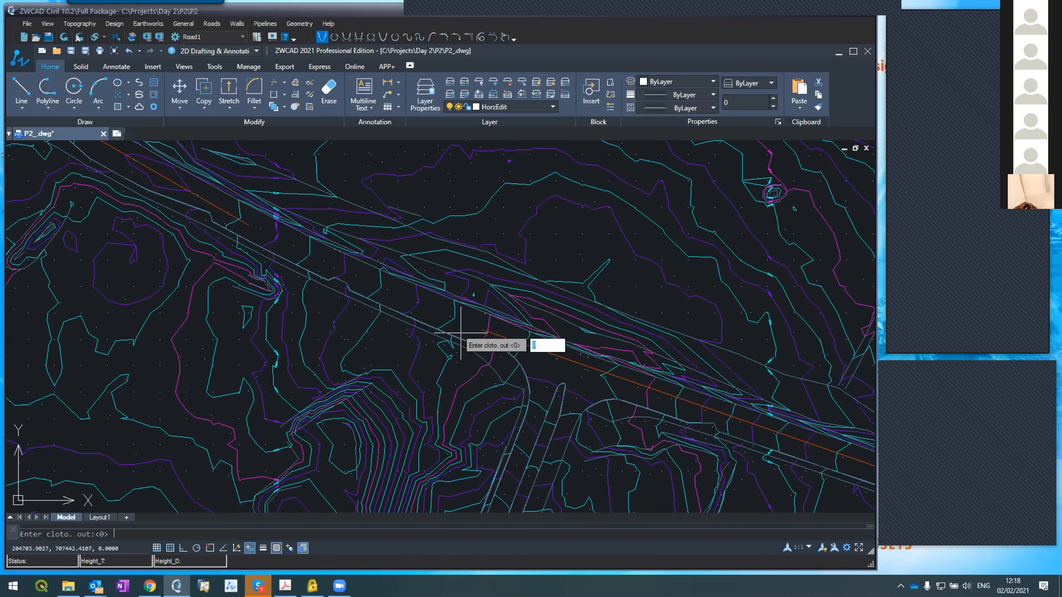
{"action": "key", "text": "Return"}
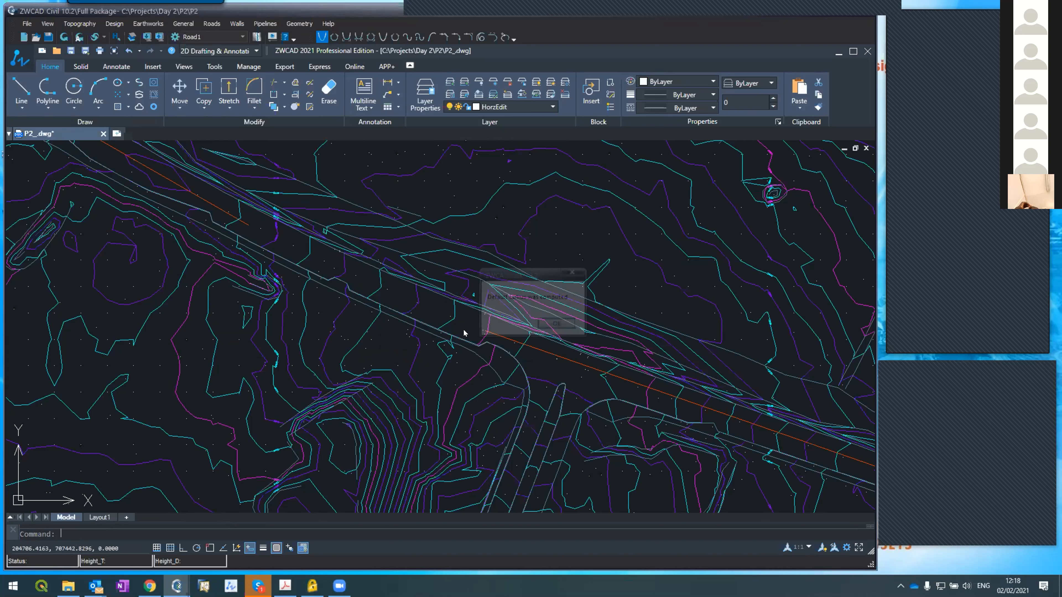
{"action": "left_click", "coordinate": [557, 324]}
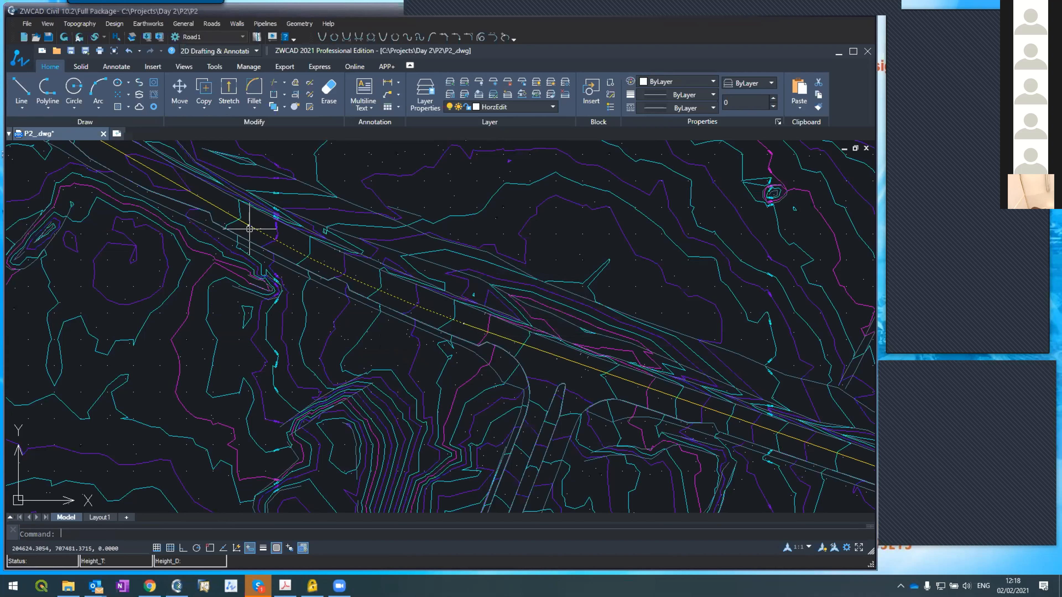
{"action": "left_click", "coordinate": [435, 311]}
{"action": "key", "text": "Escape"}
- Define Road1's horizontal alignment by selecting the joined centreline polyline and apply it to generate the station layout
{"action": "scroll", "coordinate": [411, 340], "scroll_direction": "down", "scroll_amount": 2}
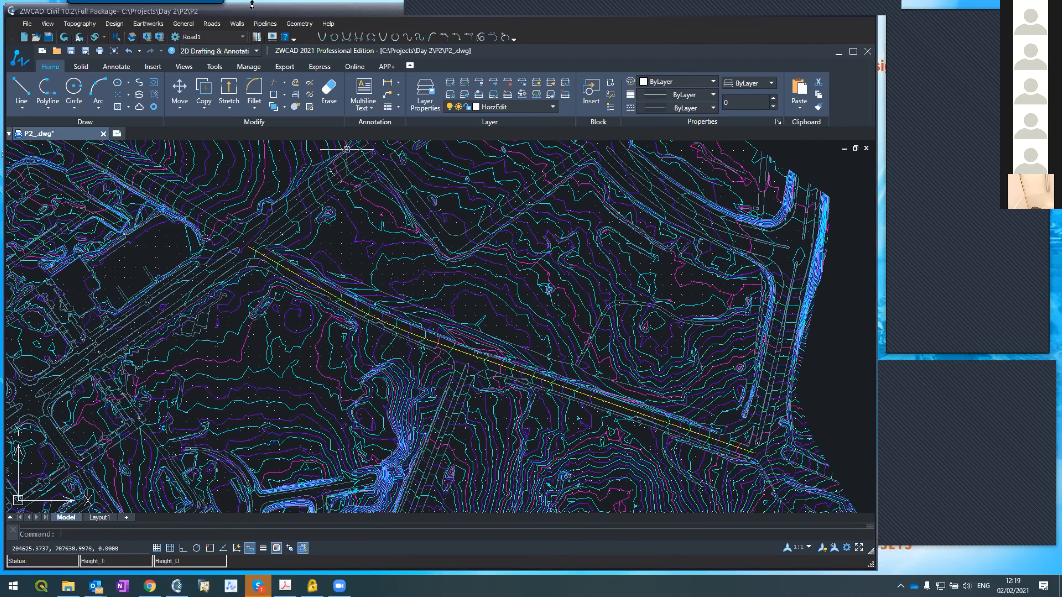
{"action": "left_click", "coordinate": [208, 24]}
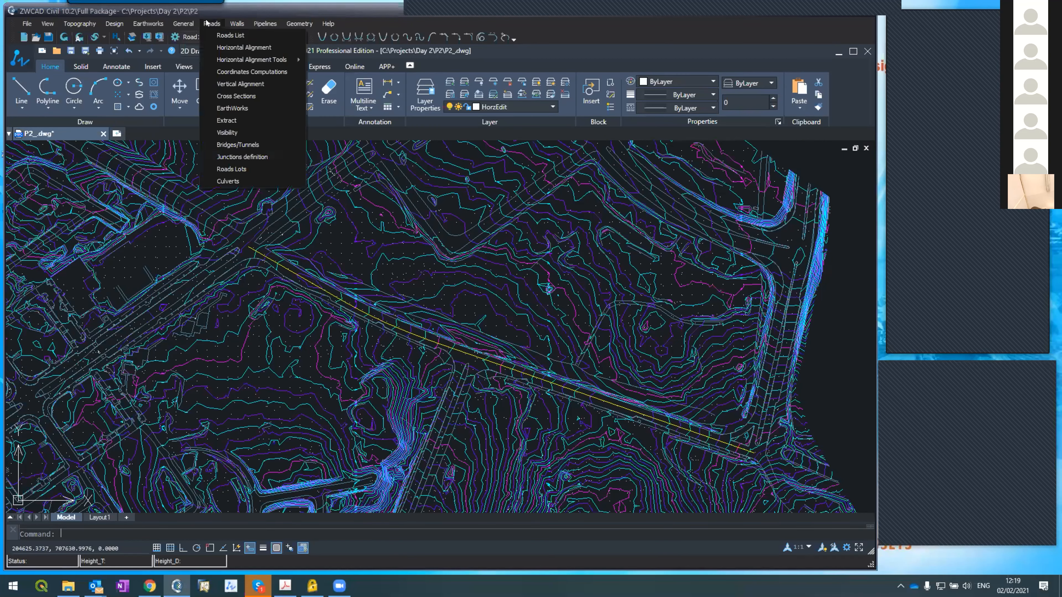
{"action": "left_click", "coordinate": [216, 45]}
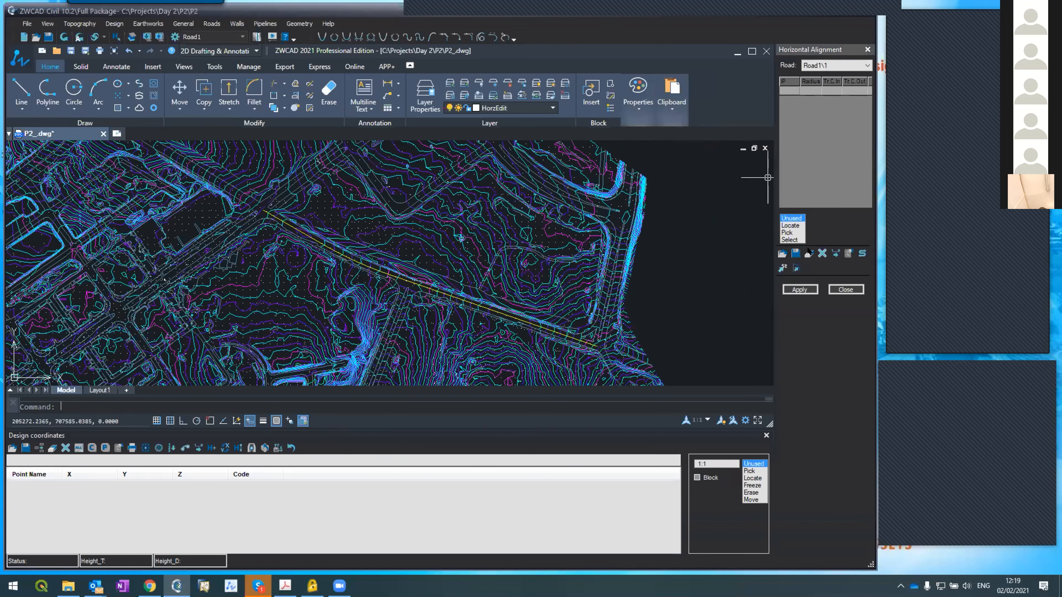
{"action": "left_click", "coordinate": [786, 240]}
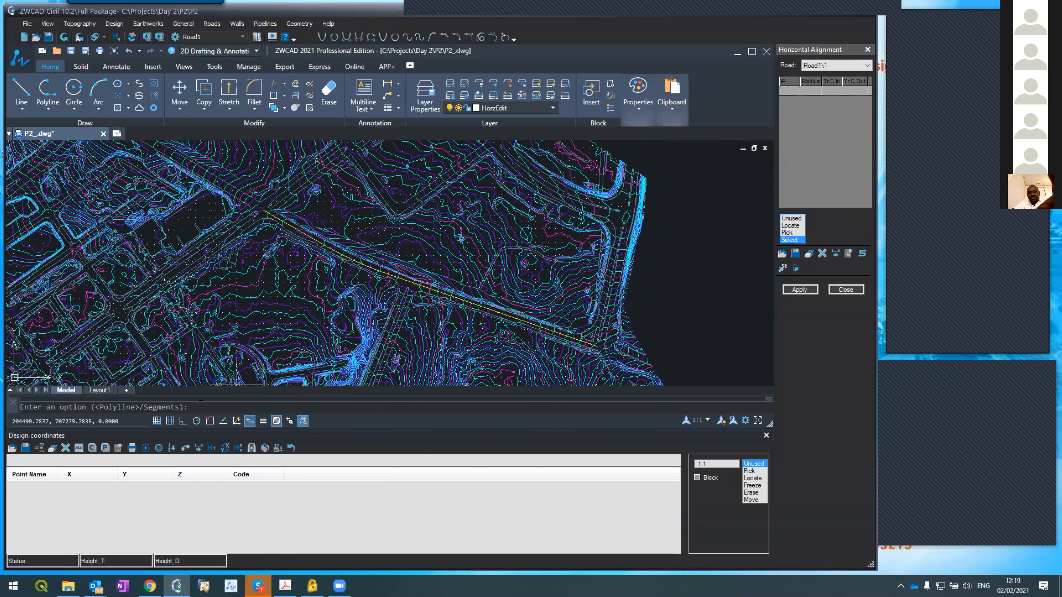
{"action": "key", "text": "Return"}
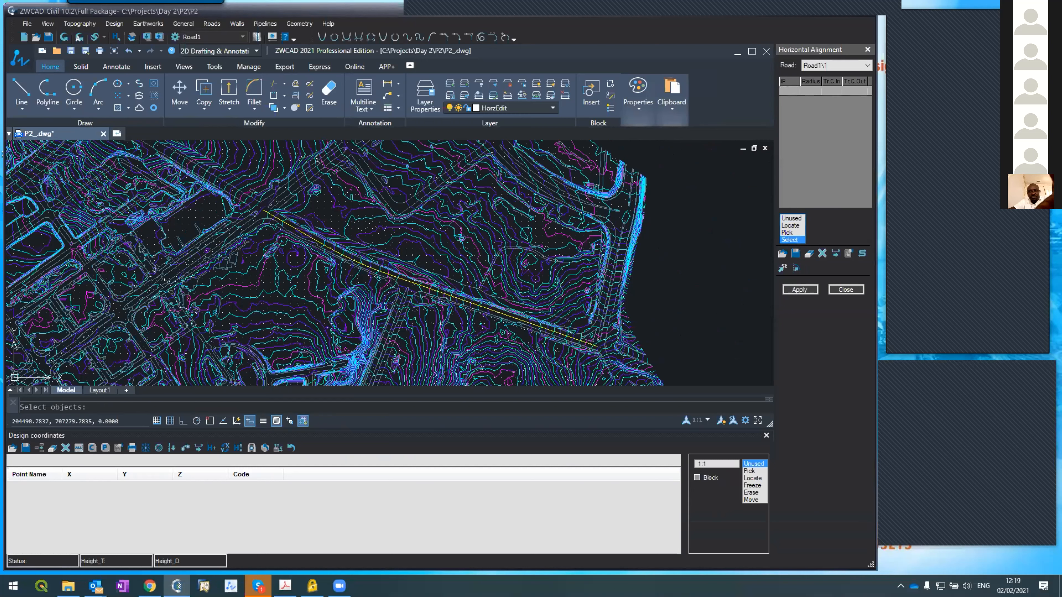
{"action": "scroll", "coordinate": [288, 226], "scroll_direction": "up", "scroll_amount": 3}
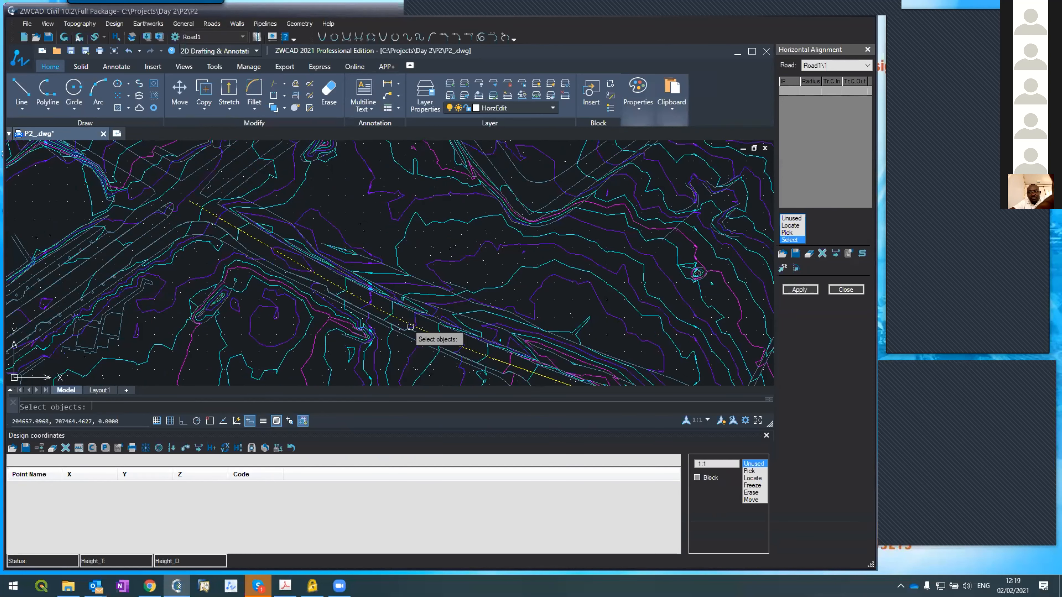
{"action": "left_click", "coordinate": [516, 373]}
{"action": "key", "text": "Return"}
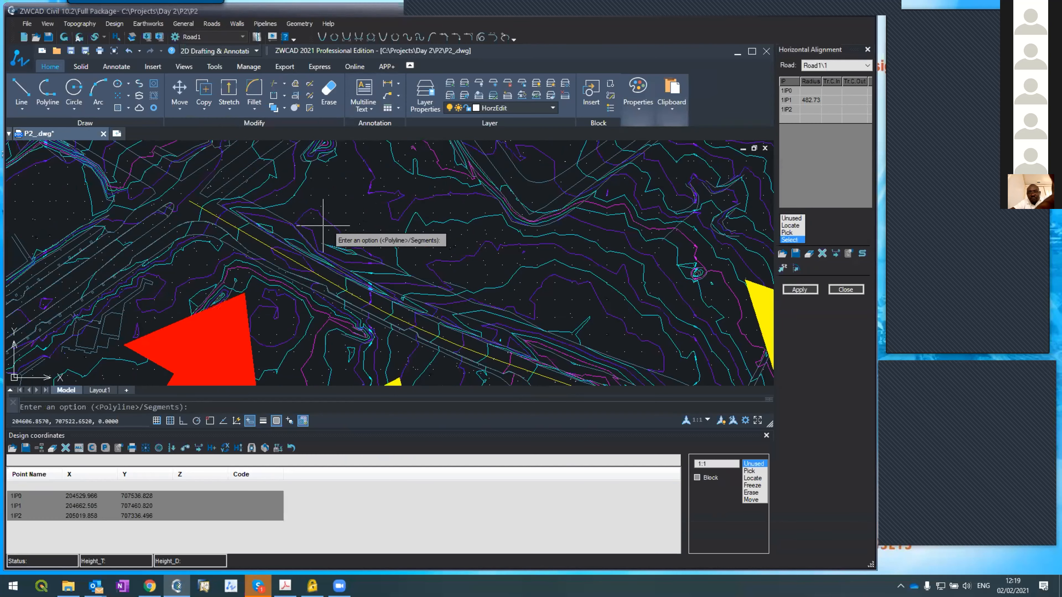
{"action": "scroll", "coordinate": [324, 234], "scroll_direction": "down", "scroll_amount": 5}
{"action": "scroll", "coordinate": [322, 241], "scroll_direction": "up", "scroll_amount": 5}
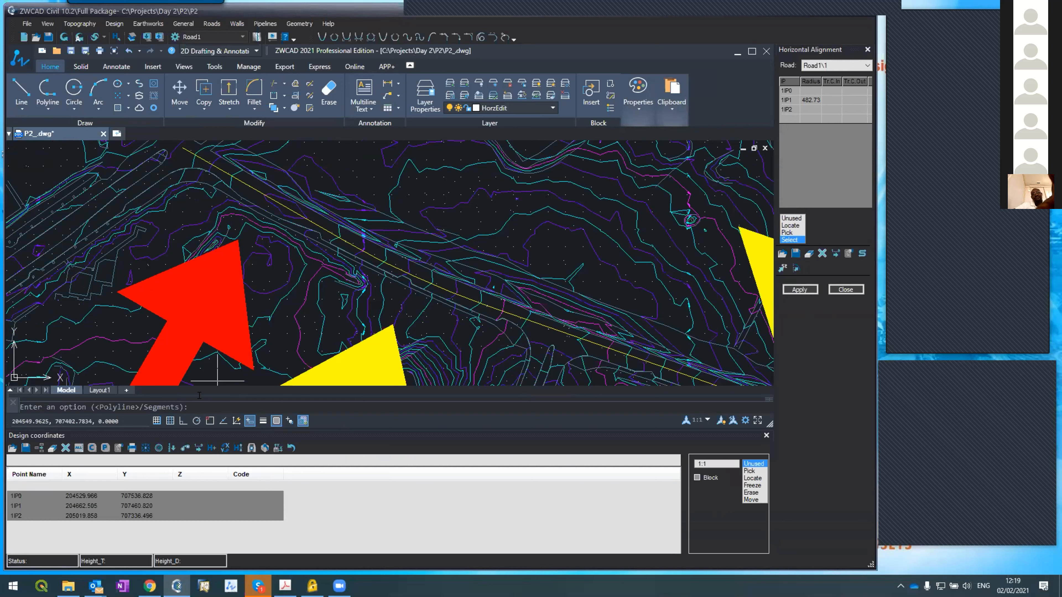
{"action": "key", "text": "Escape"}
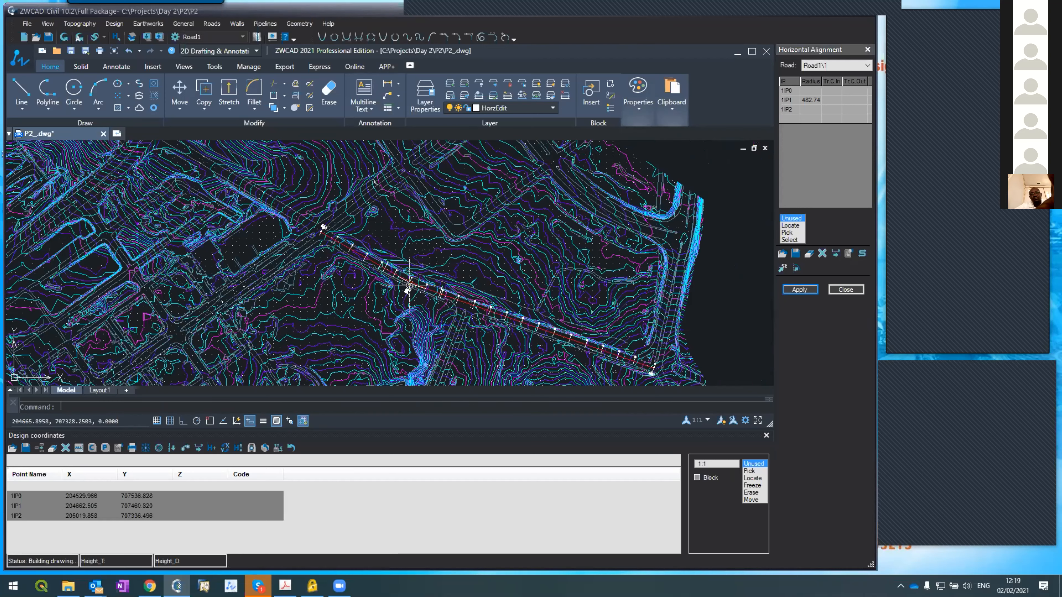
- Set the sections format to Format2 in the horizontal alignment options and reapply Road1's alignment to rebuild its layout
{"action": "scroll", "coordinate": [408, 286], "scroll_direction": "up", "scroll_amount": 5}
{"action": "left_click", "coordinate": [848, 254]}
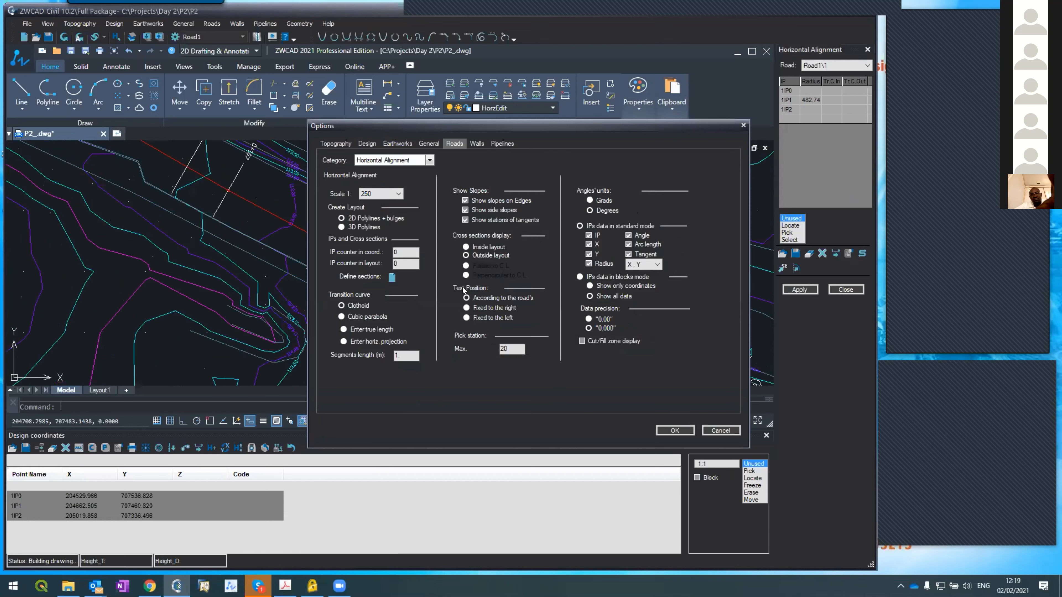
{"action": "left_click", "coordinate": [392, 277]}
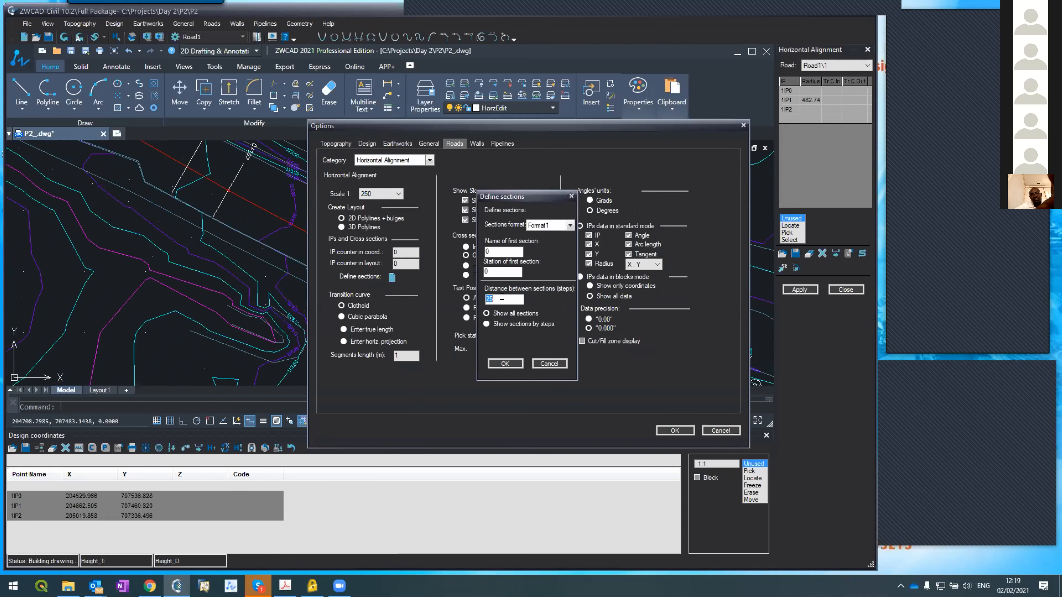
{"action": "left_click", "coordinate": [553, 226]}
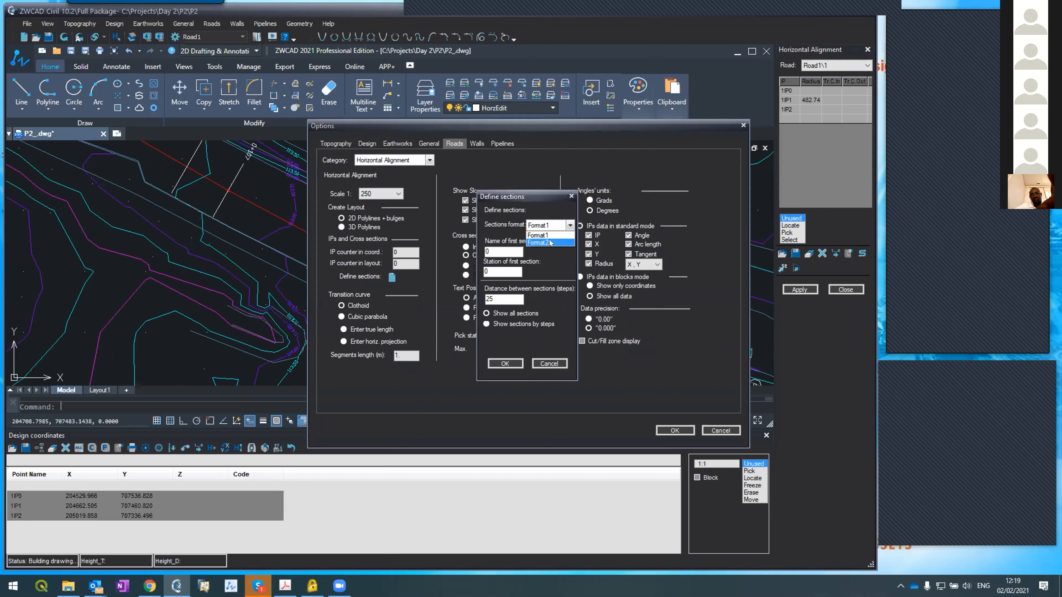
{"action": "left_click", "coordinate": [545, 239]}
{"action": "left_click", "coordinate": [504, 363]}
{"action": "left_click", "coordinate": [675, 430]}
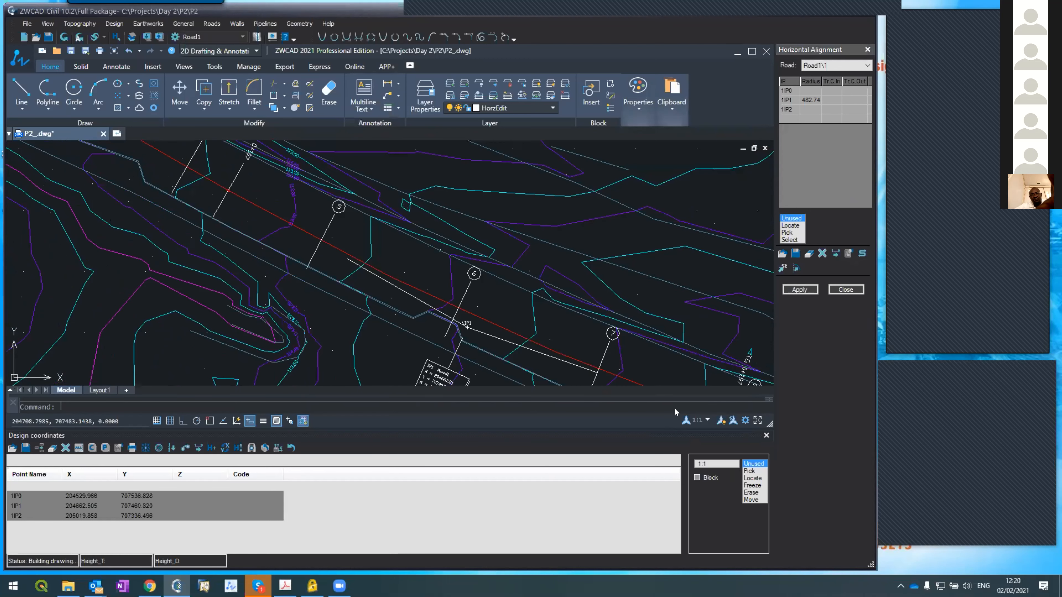
{"action": "left_click", "coordinate": [799, 289]}
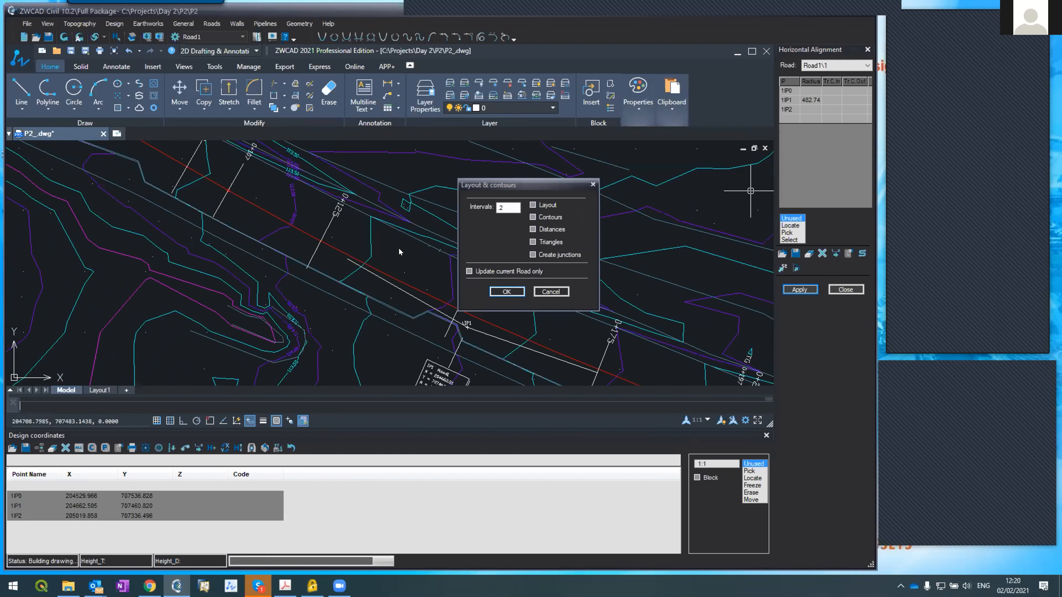
{"action": "scroll", "coordinate": [385, 241], "scroll_direction": "down", "scroll_amount": 5}
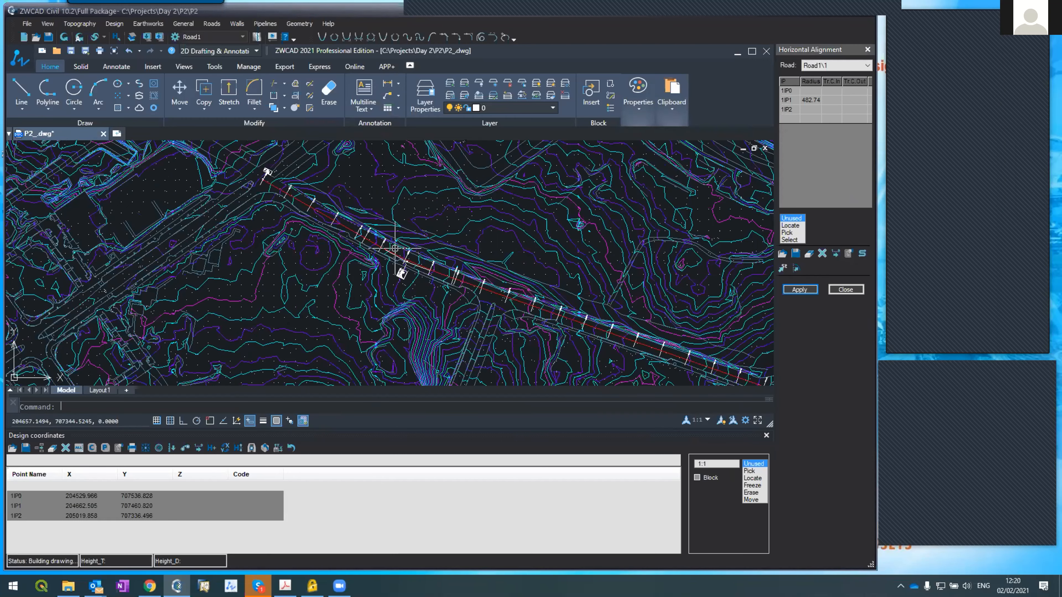
- Start a new polyline near the middle of Road1 and turn on object snap with Nearest as the only active mode
{"action": "scroll", "coordinate": [385, 241], "scroll_direction": "down", "scroll_amount": 6}
{"action": "scroll", "coordinate": [482, 271], "scroll_direction": "up", "scroll_amount": 8}
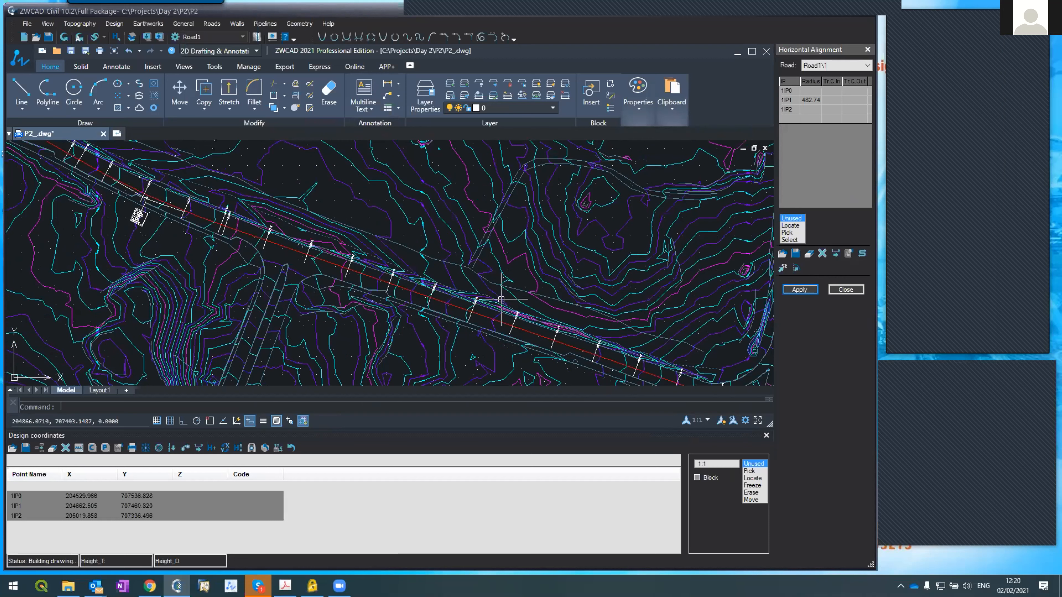
{"action": "scroll", "coordinate": [501, 320], "scroll_direction": "up", "scroll_amount": 2}
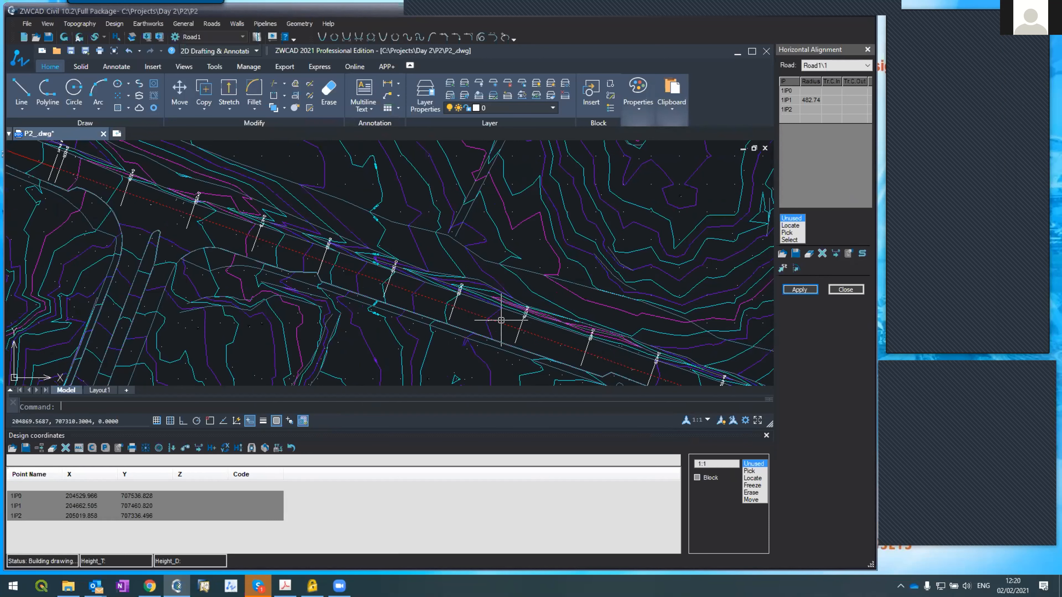
{"action": "key", "text": "Return"}
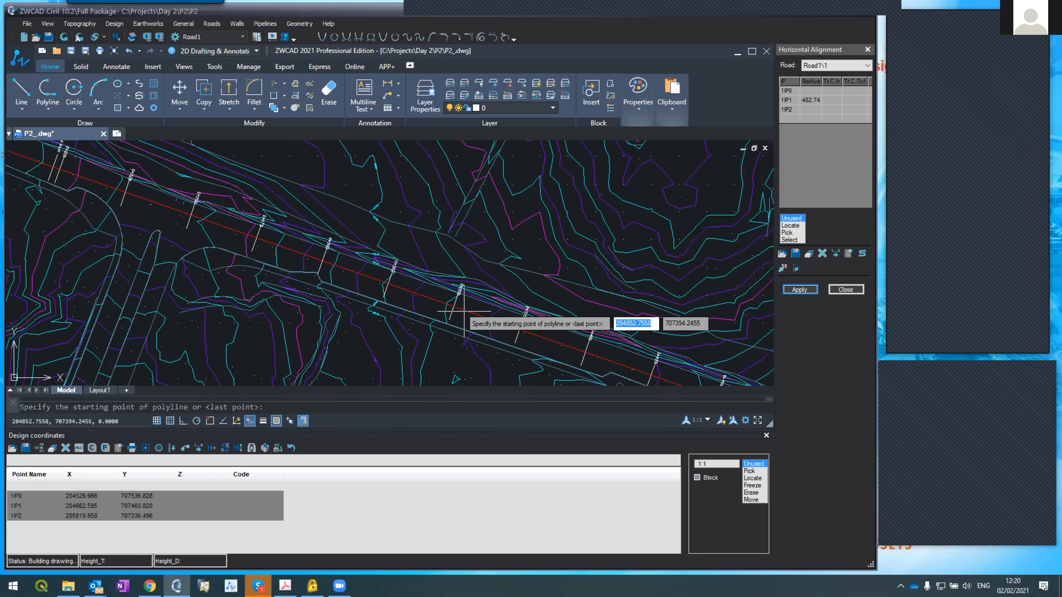
{"action": "left_click", "coordinate": [206, 421]}
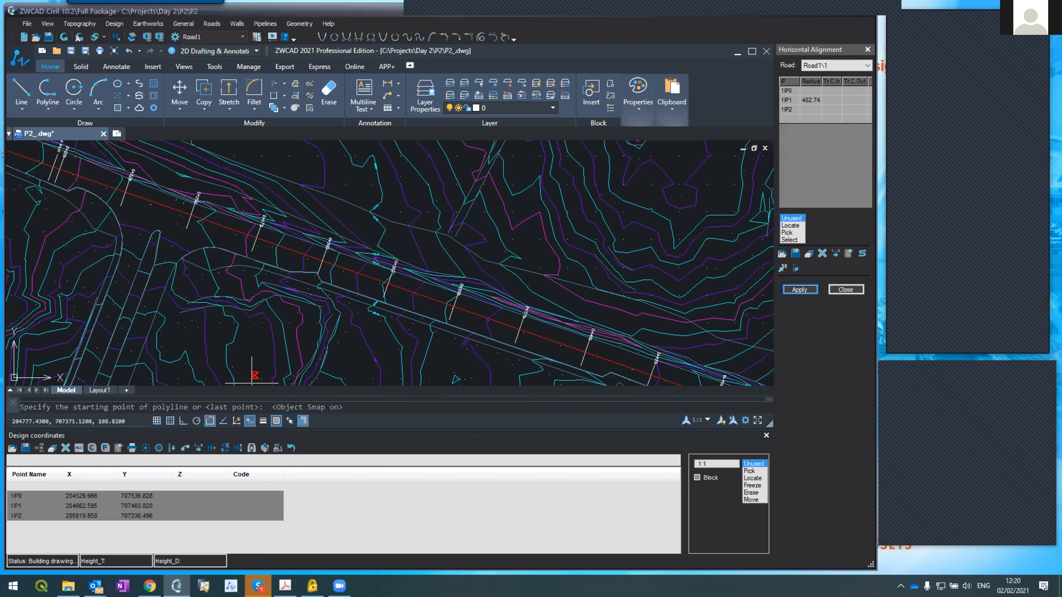
{"action": "scroll", "coordinate": [484, 327], "scroll_direction": "down", "scroll_amount": 3}
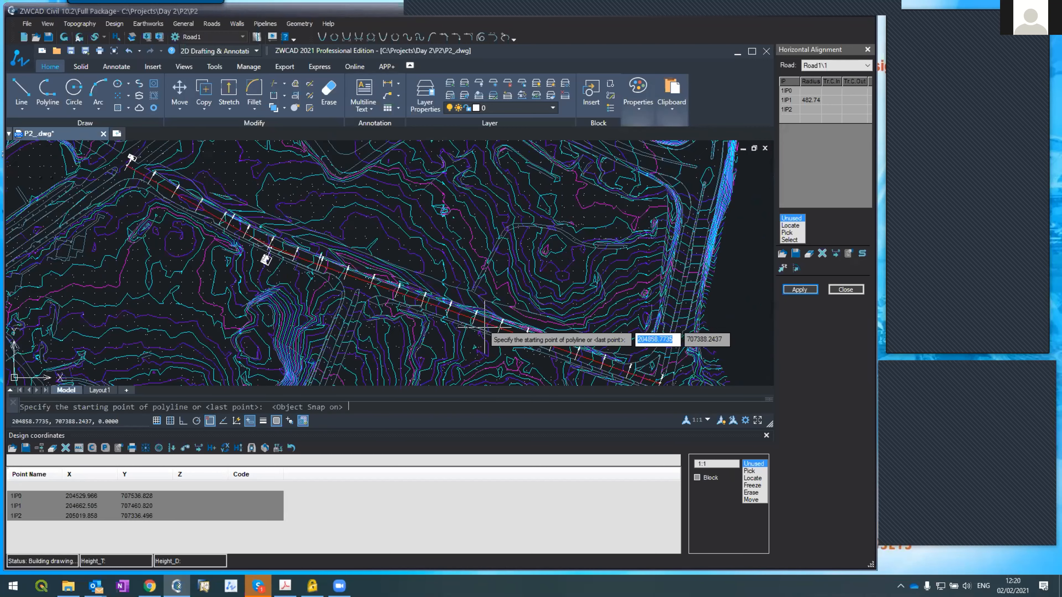
{"action": "scroll", "coordinate": [408, 295], "scroll_direction": "up", "scroll_amount": 3}
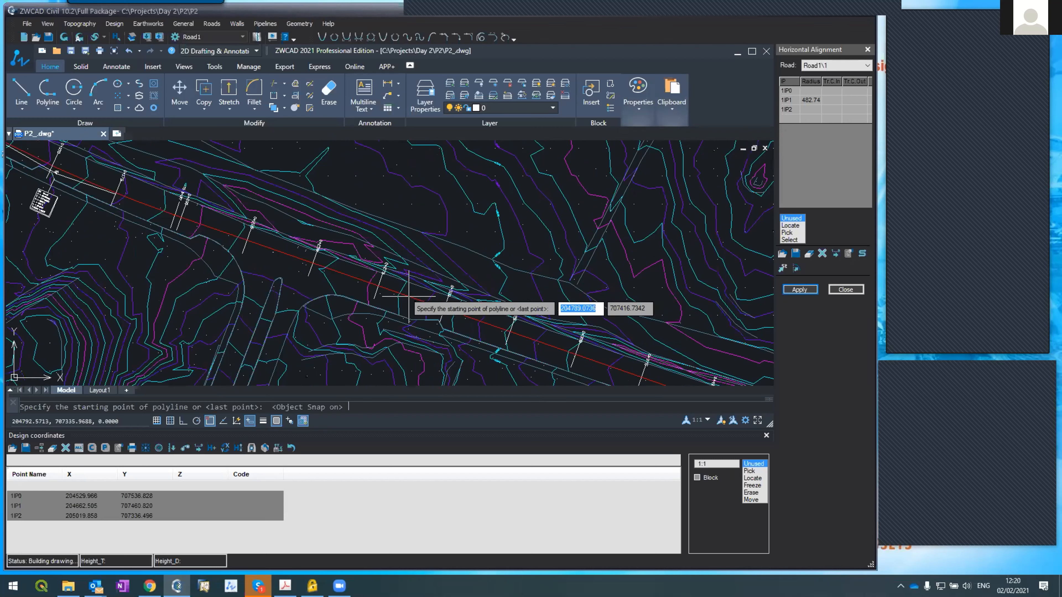
{"action": "right_click", "coordinate": [206, 421]}
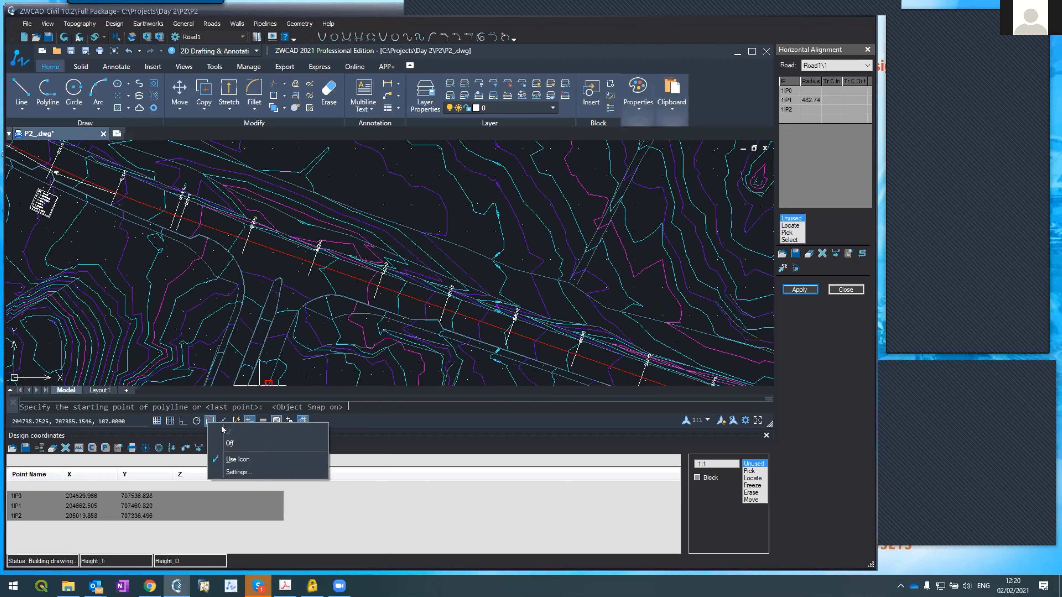
{"action": "left_click", "coordinate": [251, 470]}
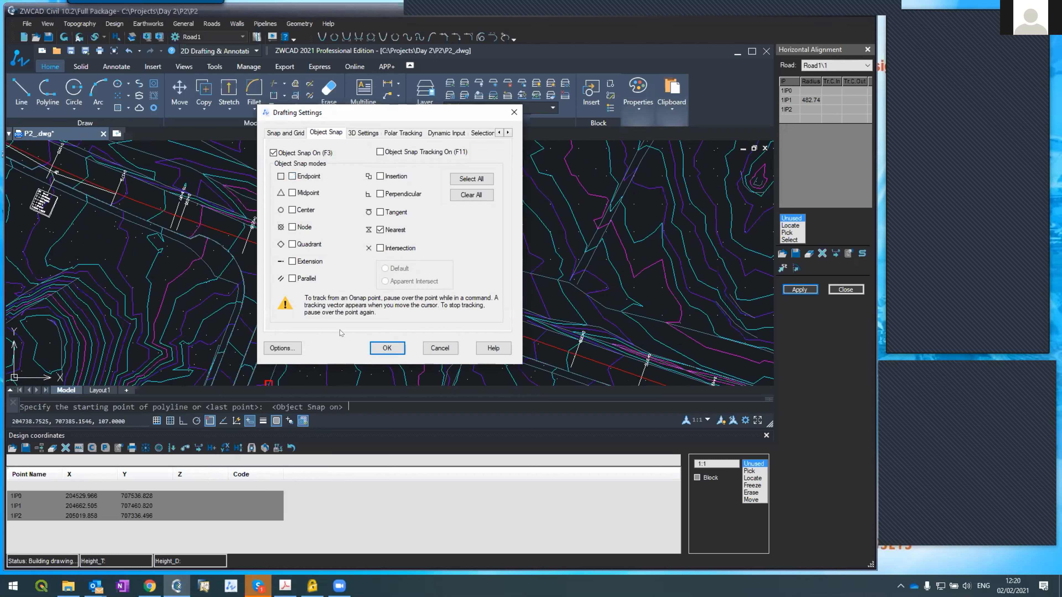
{"action": "left_click", "coordinate": [387, 348]}
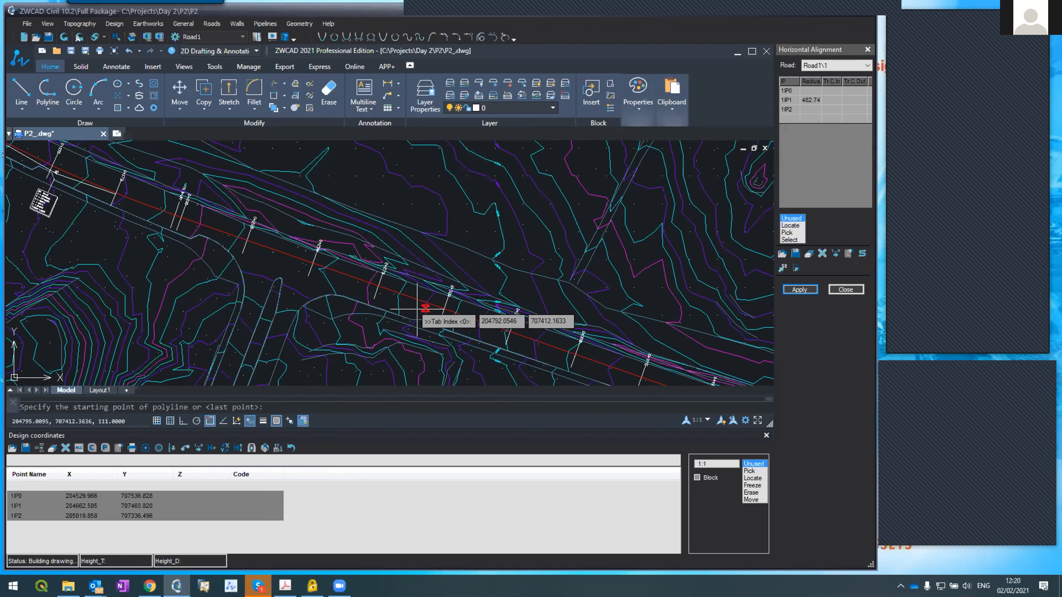
- Draw a two-segment polyline from Road1's centreline northeast to the curved road, snapping only its start point to the centreline
{"action": "left_click", "coordinate": [420, 309]}
{"action": "scroll", "coordinate": [434, 318], "scroll_direction": "down", "scroll_amount": 4}
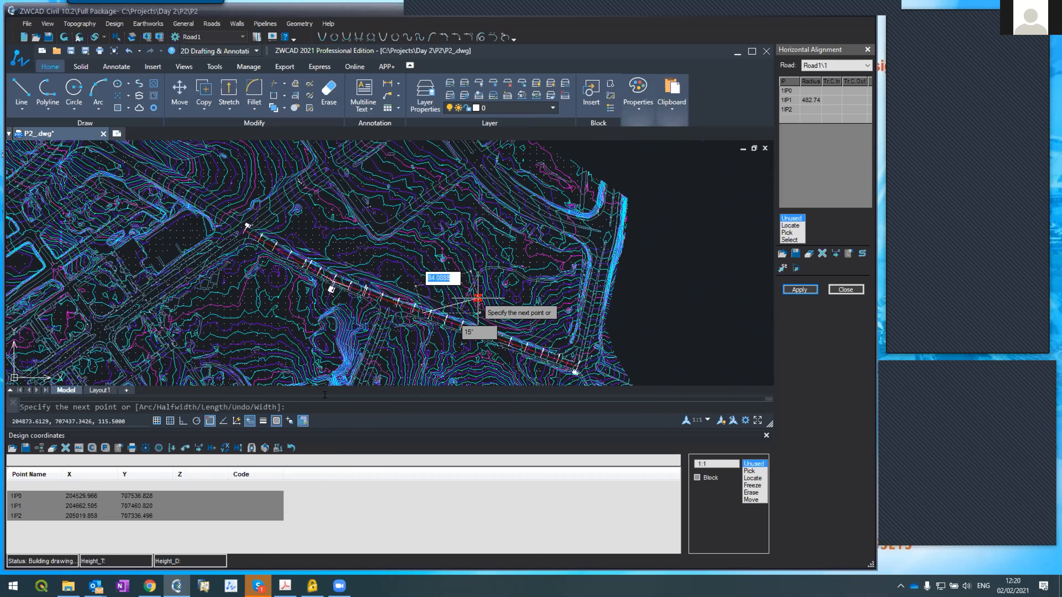
{"action": "key", "text": "F3"}
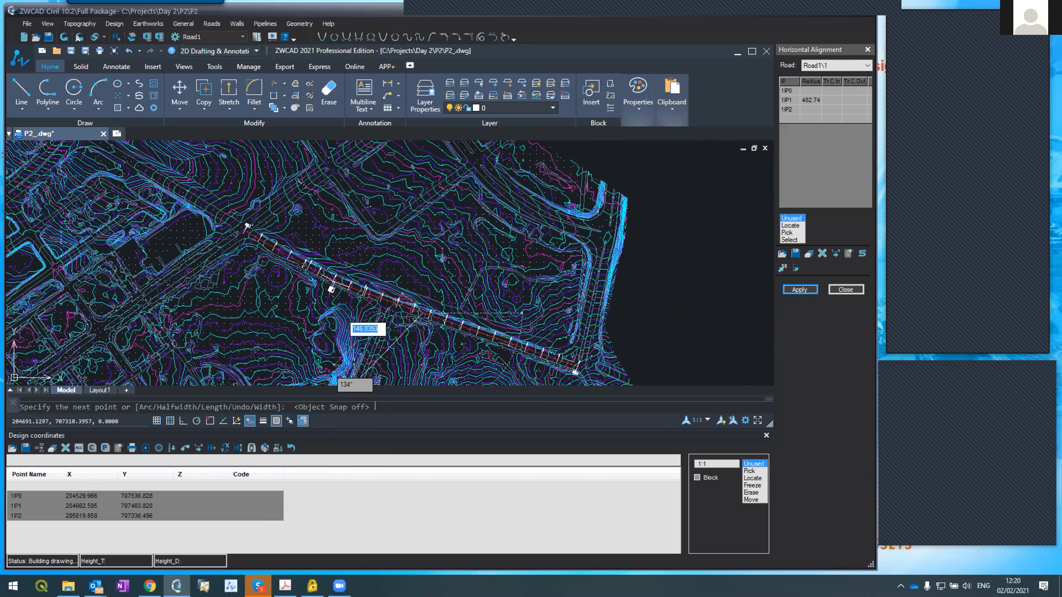
{"action": "left_click", "coordinate": [433, 309]}
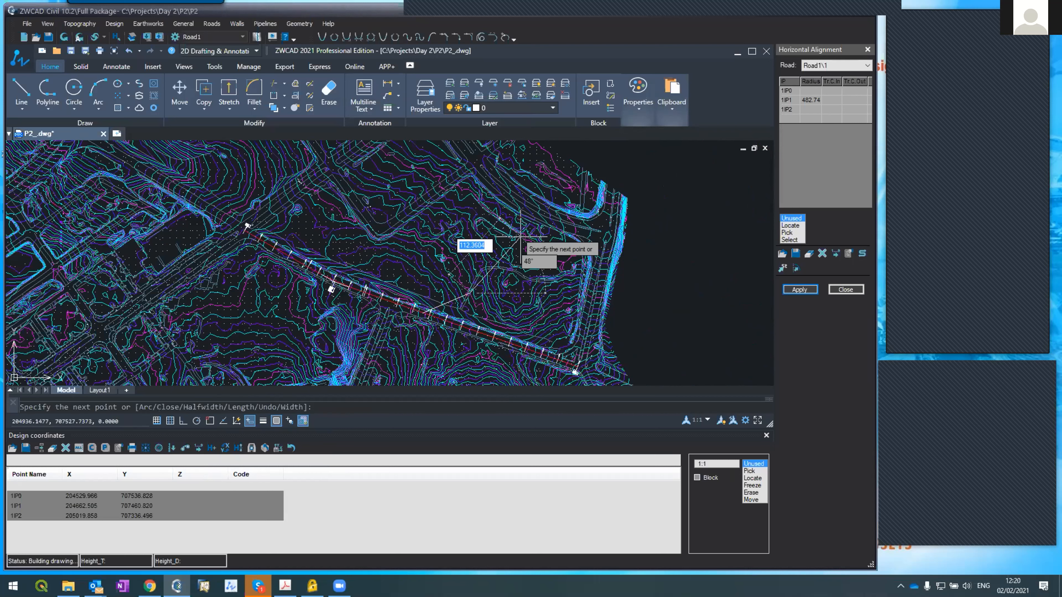
{"action": "scroll", "coordinate": [527, 213], "scroll_direction": "up", "scroll_amount": 3}
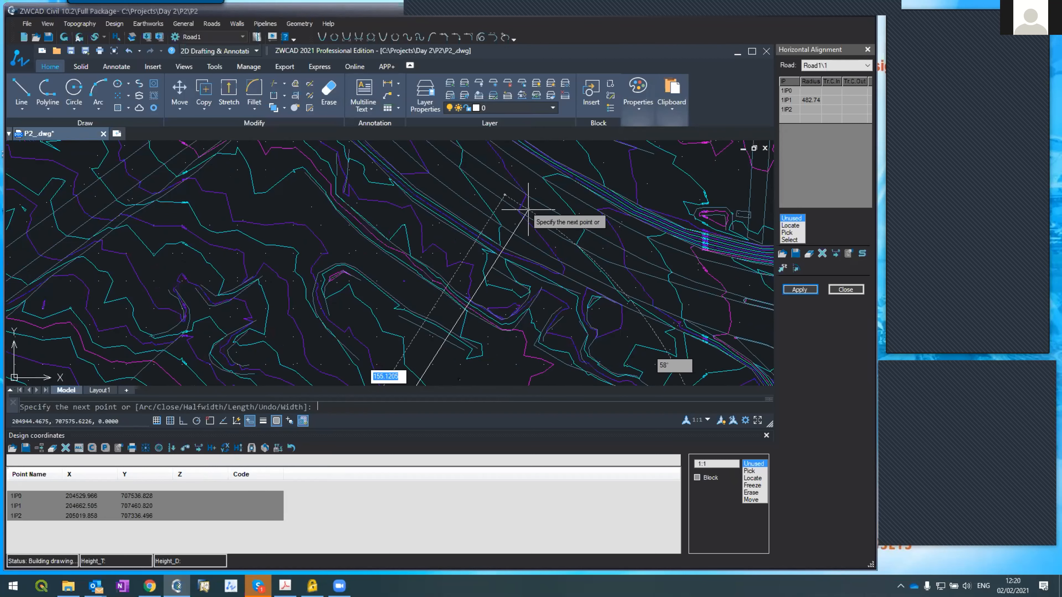
{"action": "left_click", "coordinate": [531, 208]}
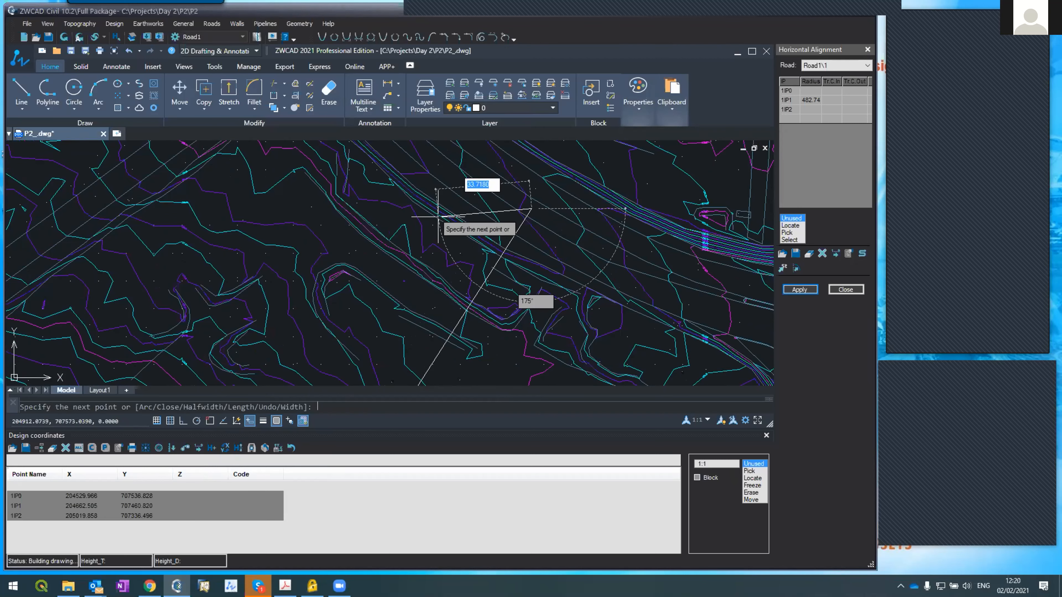
{"action": "key", "text": "Return"}
{"action": "scroll", "coordinate": [435, 208], "scroll_direction": "down", "scroll_amount": 5}
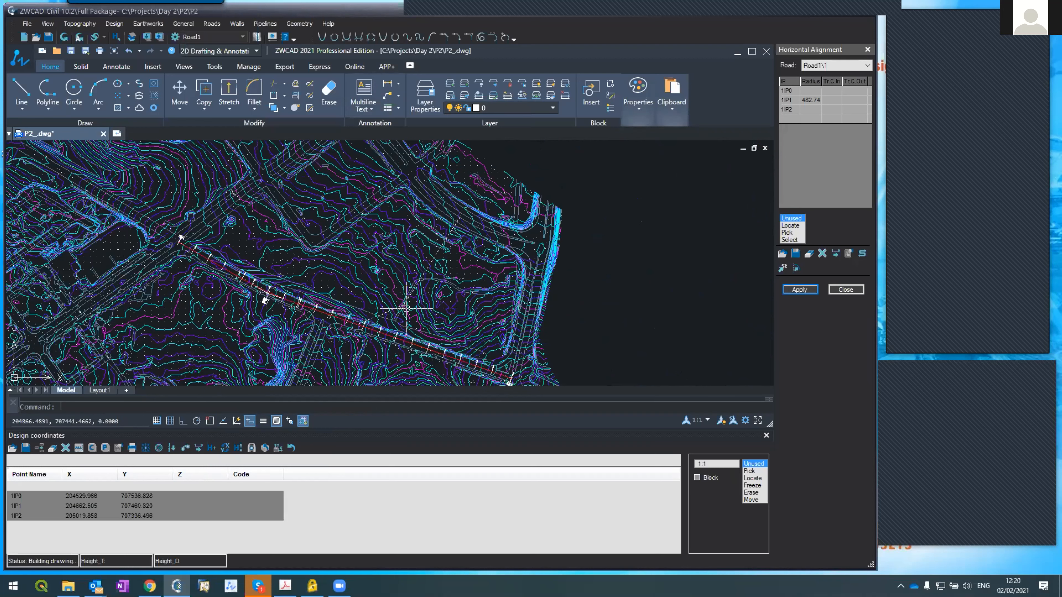
- Add a second road named Ring1 to the roads list and accept it
{"action": "left_click", "coordinate": [211, 23]}
{"action": "left_click", "coordinate": [230, 35]}
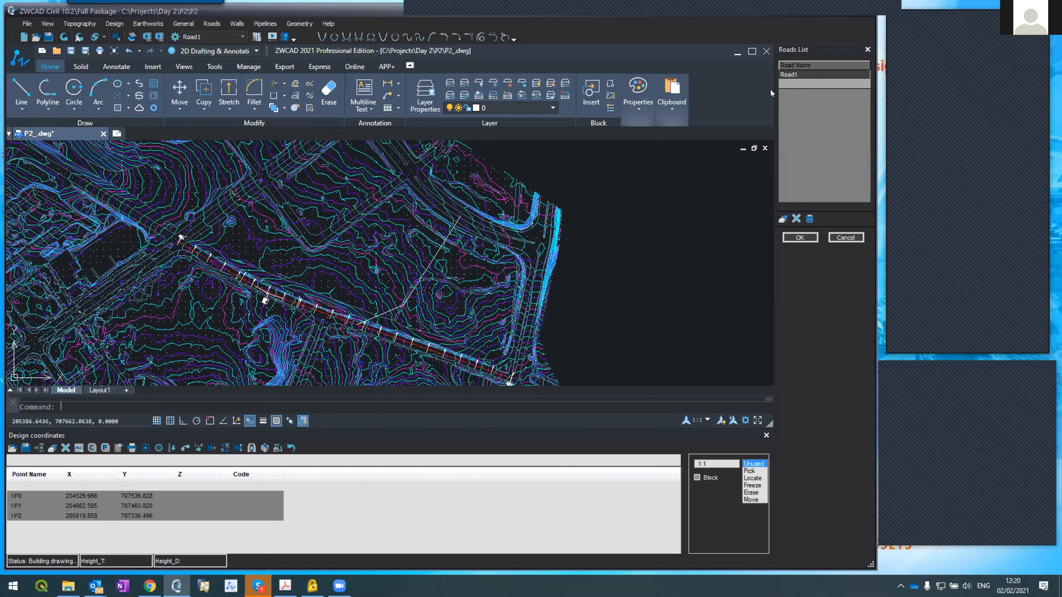
{"action": "left_click", "coordinate": [782, 84]}
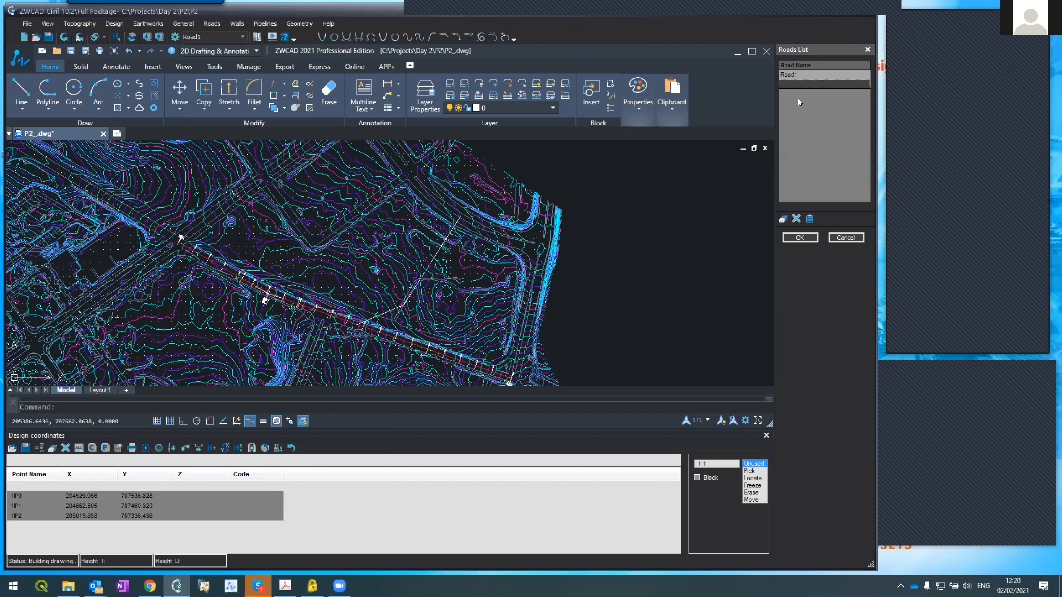
{"action": "type", "text": "Ring1"}
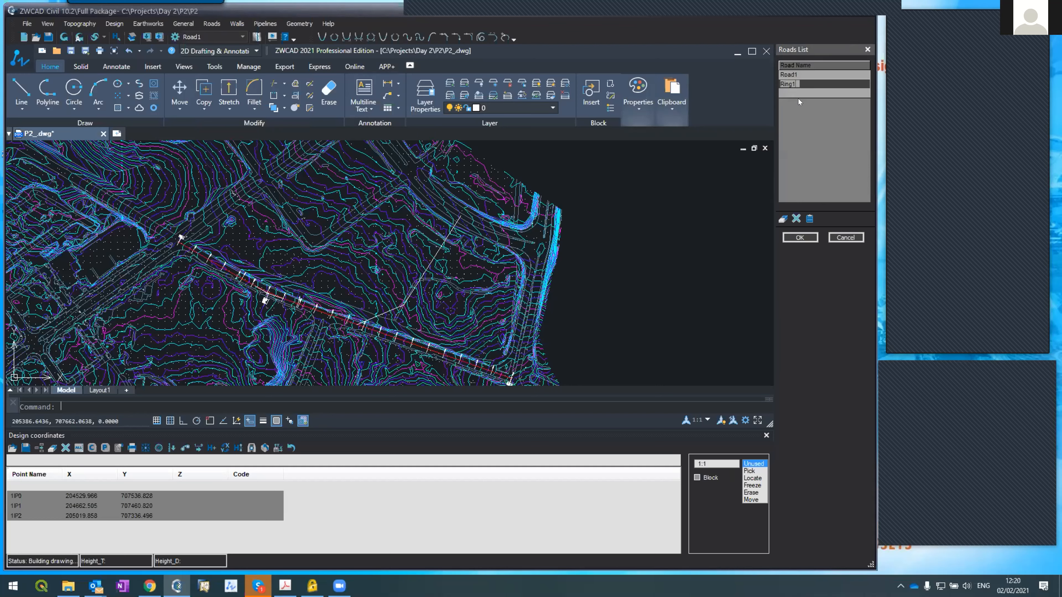
{"action": "left_click", "coordinate": [790, 237]}
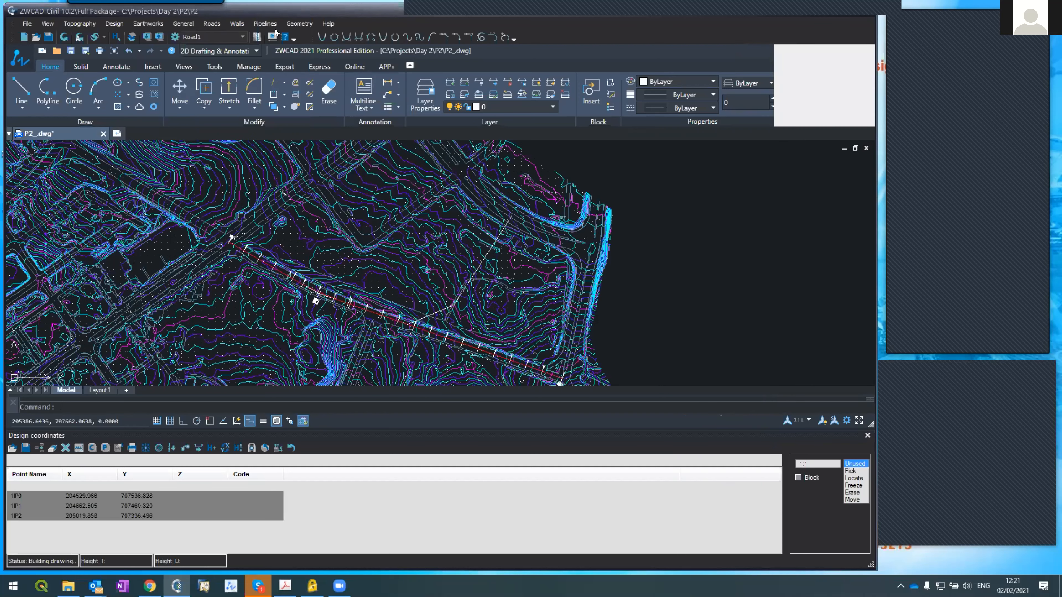
- Define Ring1's horizontal alignment by selecting the new two-segment polyline that branches off Road1
{"action": "left_click", "coordinate": [213, 24]}
{"action": "left_click", "coordinate": [216, 39]}
{"action": "left_click", "coordinate": [826, 66]}
{"action": "left_click", "coordinate": [819, 80]}
{"action": "left_click", "coordinate": [782, 240]}
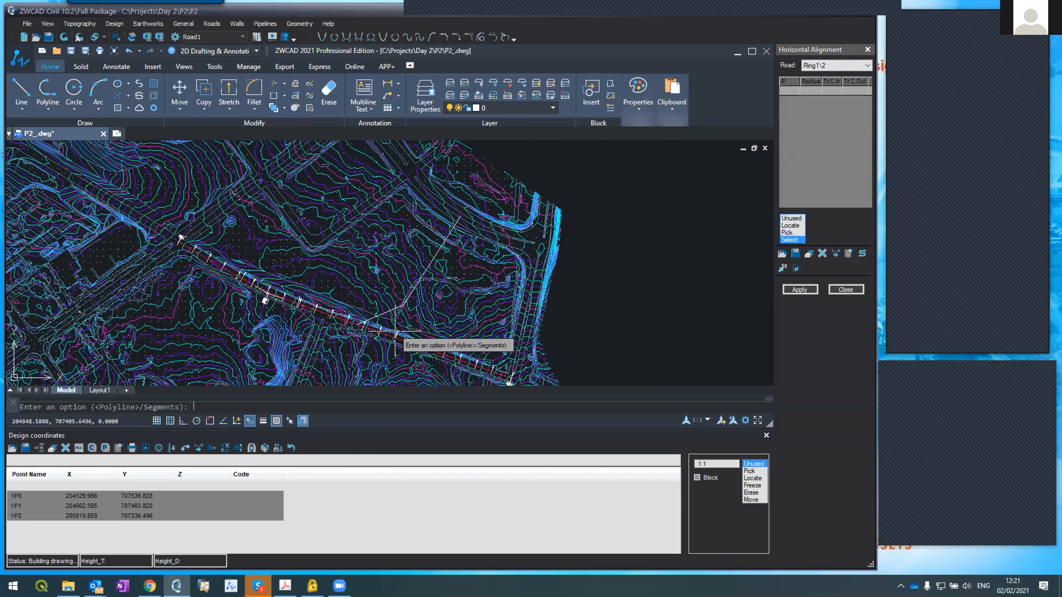
{"action": "left_click", "coordinate": [388, 309]}
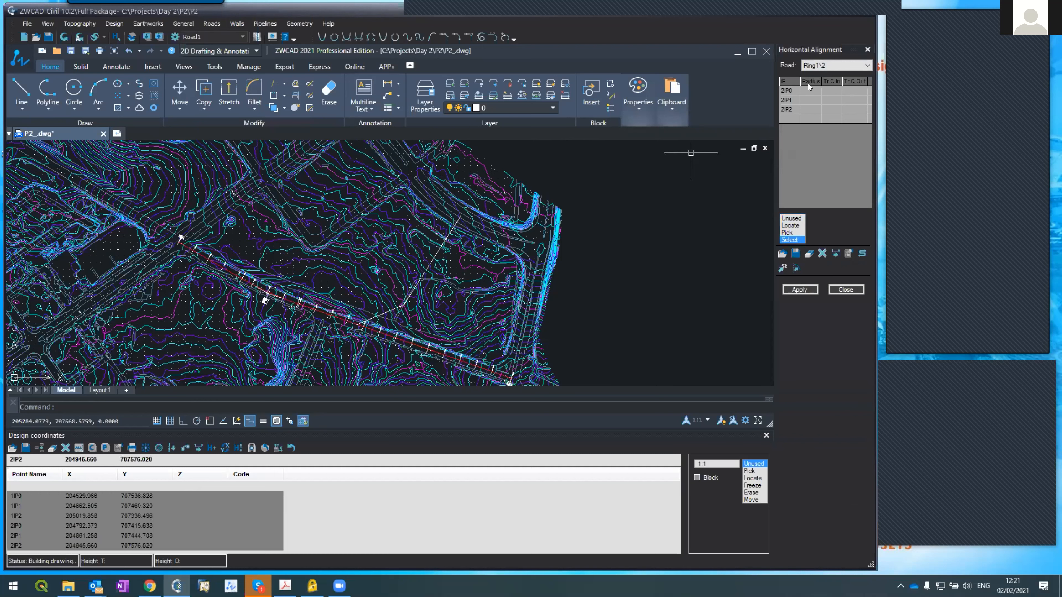
- Set the radius at Ring1's middle intersection point to 70 and apply the alignment, updating the current road only
{"action": "left_click", "coordinate": [807, 99]}
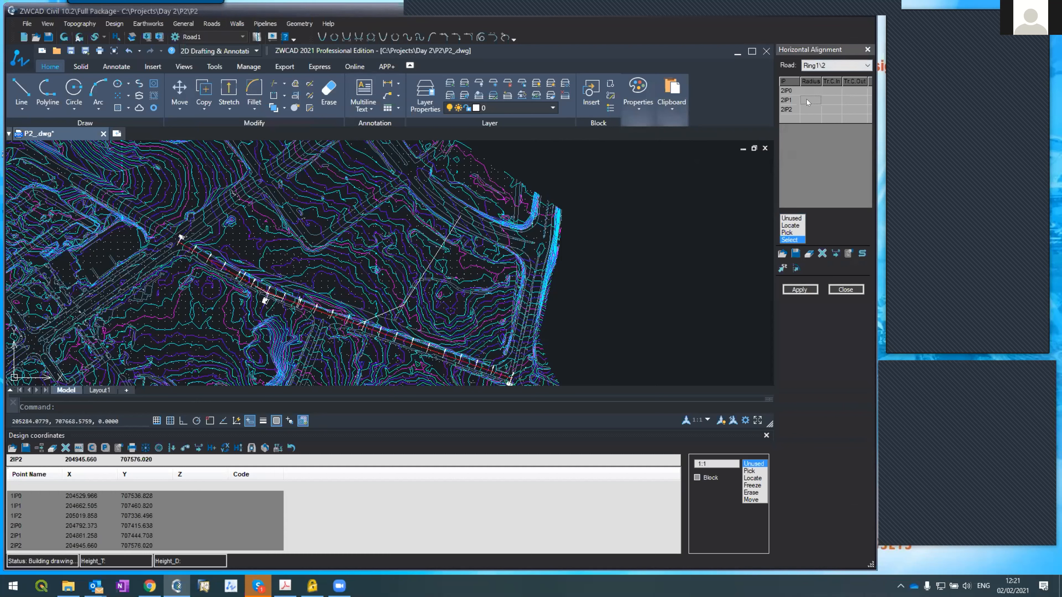
{"action": "type", "text": "70"}
{"action": "left_click", "coordinate": [798, 289]}
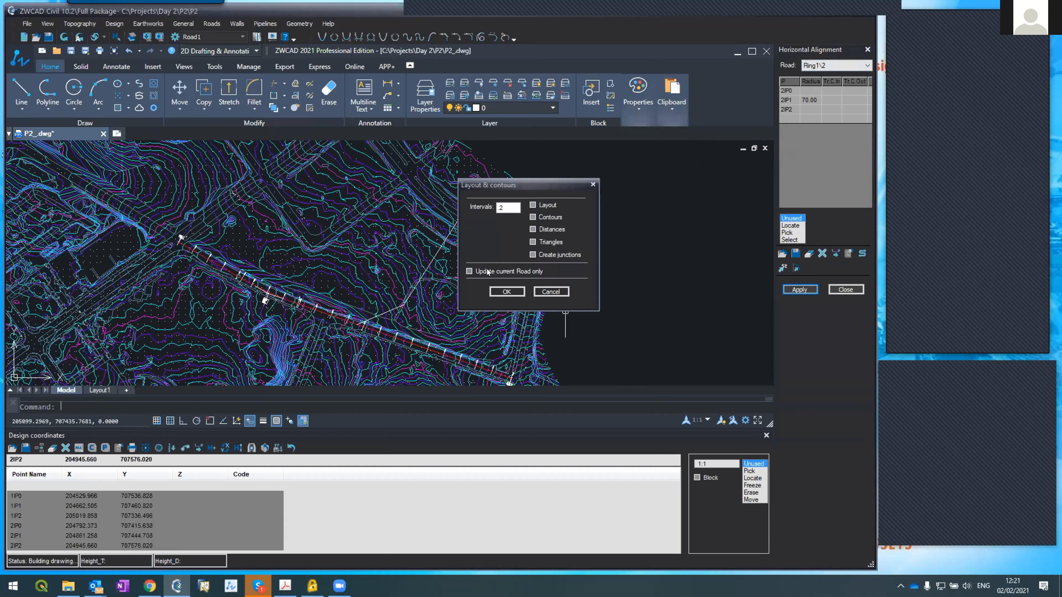
{"action": "left_click", "coordinate": [488, 271]}
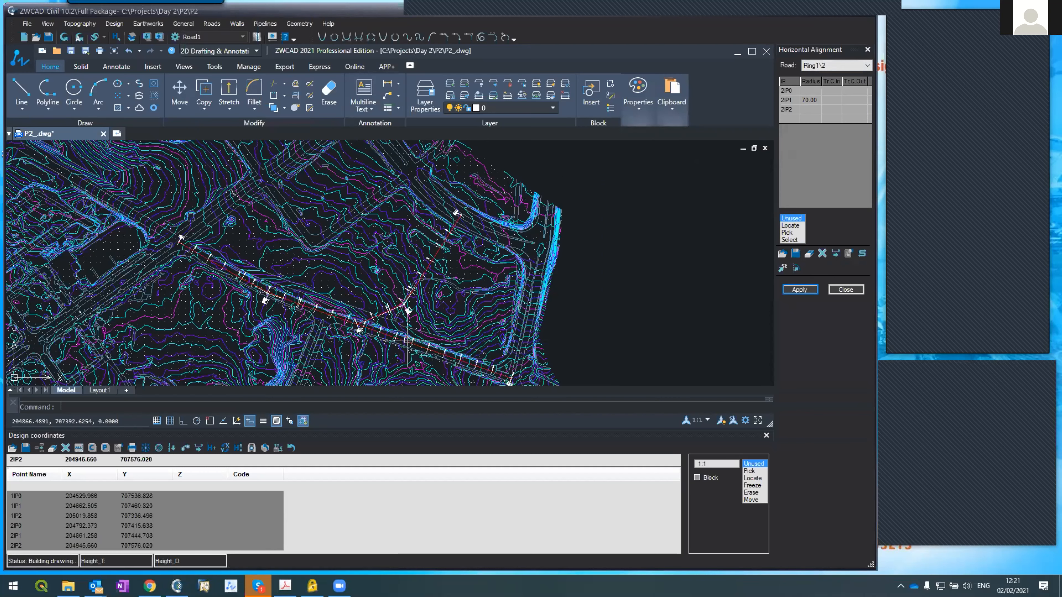
- Switch back to Road1 and generate its centreline vertical alignment profile, applying the changes to the vertical alignment only
{"action": "scroll", "coordinate": [403, 319], "scroll_direction": "up", "scroll_amount": 5}
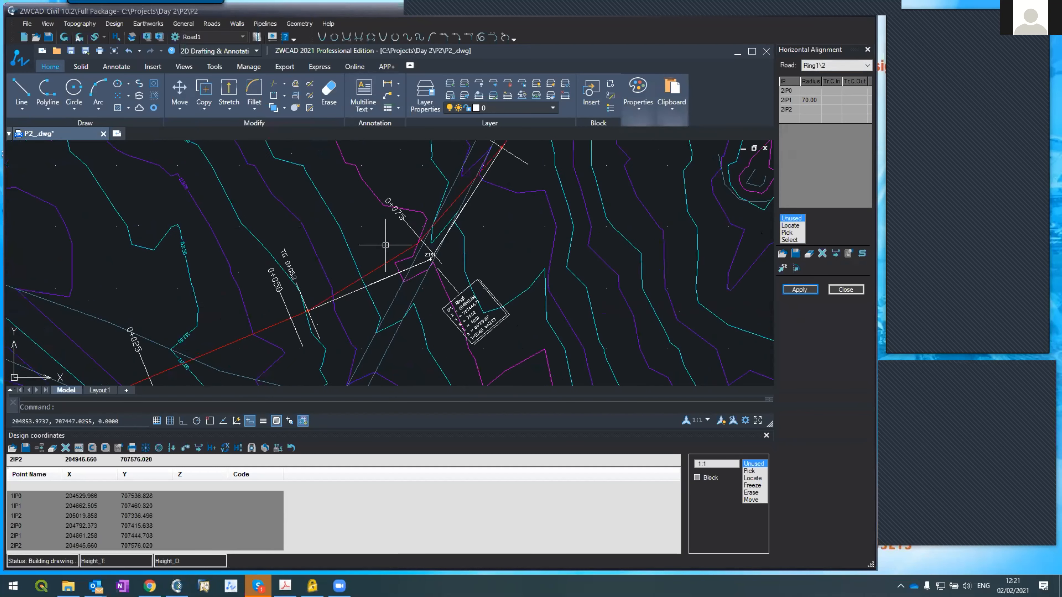
{"action": "scroll", "coordinate": [430, 211], "scroll_direction": "down", "scroll_amount": 8}
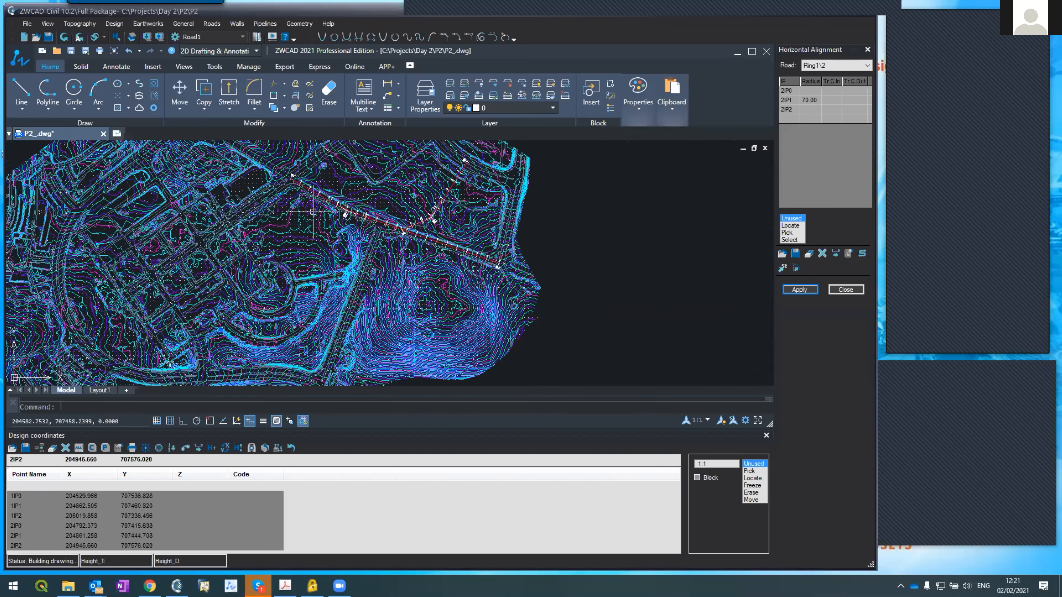
{"action": "scroll", "coordinate": [432, 238], "scroll_direction": "up", "scroll_amount": 5}
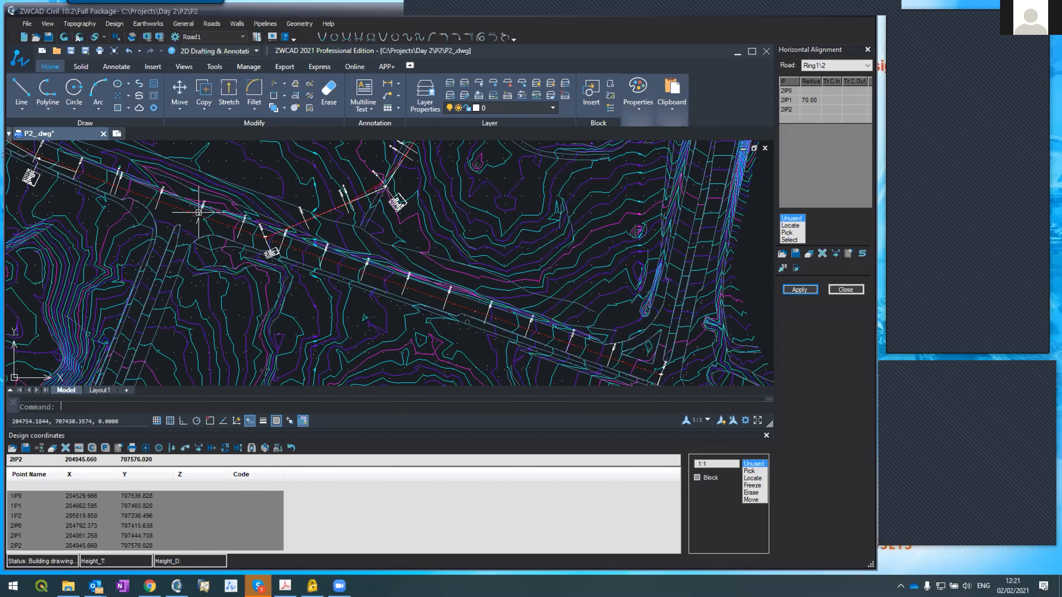
{"action": "scroll", "coordinate": [259, 239], "scroll_direction": "down", "scroll_amount": 3}
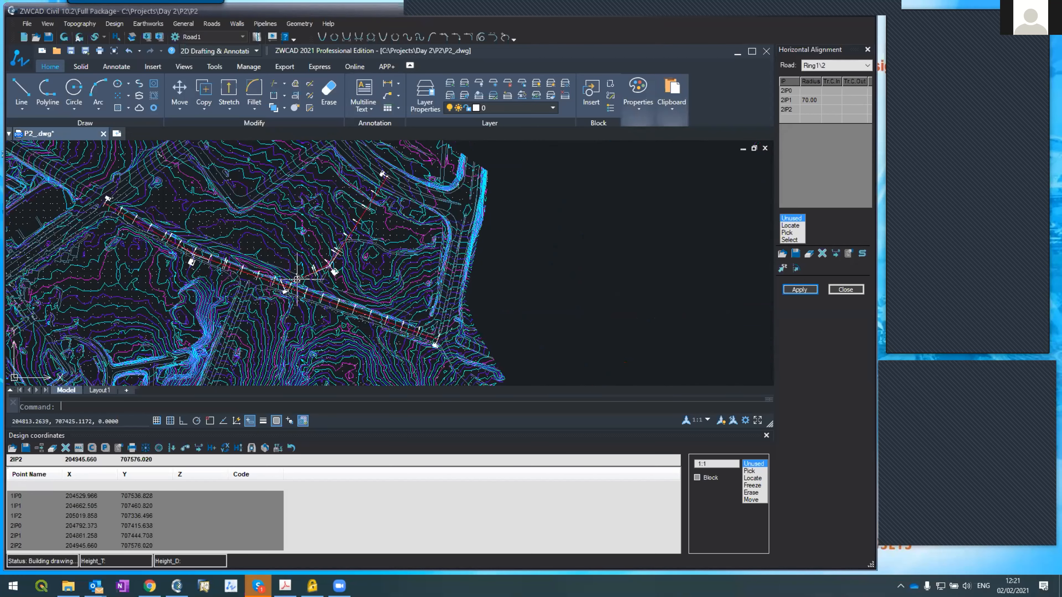
{"action": "scroll", "coordinate": [296, 279], "scroll_direction": "down", "scroll_amount": 2}
{"action": "scroll", "coordinate": [251, 282], "scroll_direction": "up", "scroll_amount": 6}
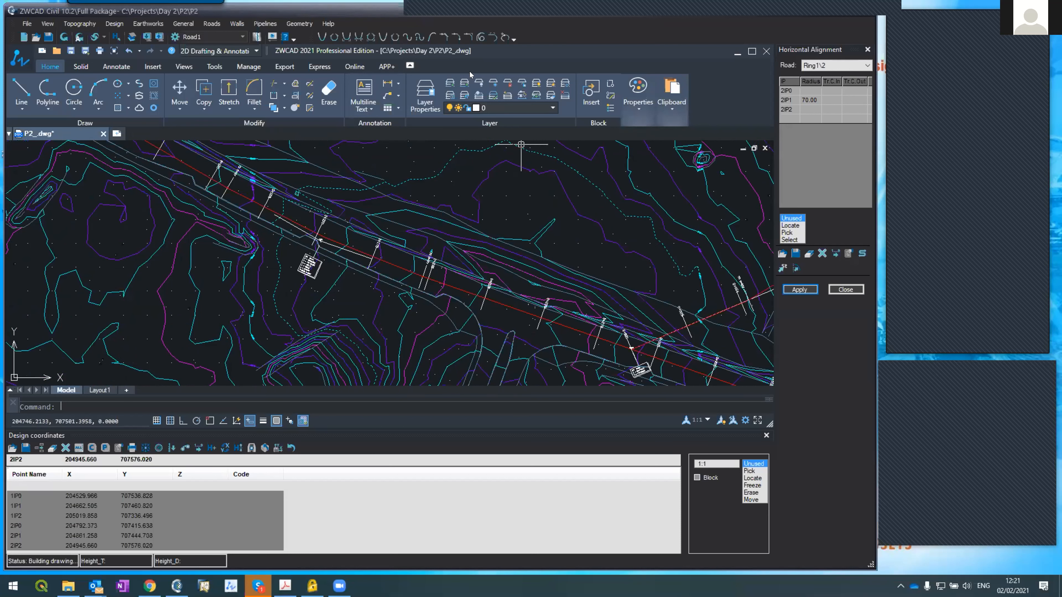
{"action": "left_click", "coordinate": [833, 67]}
{"action": "left_click", "coordinate": [819, 75]}
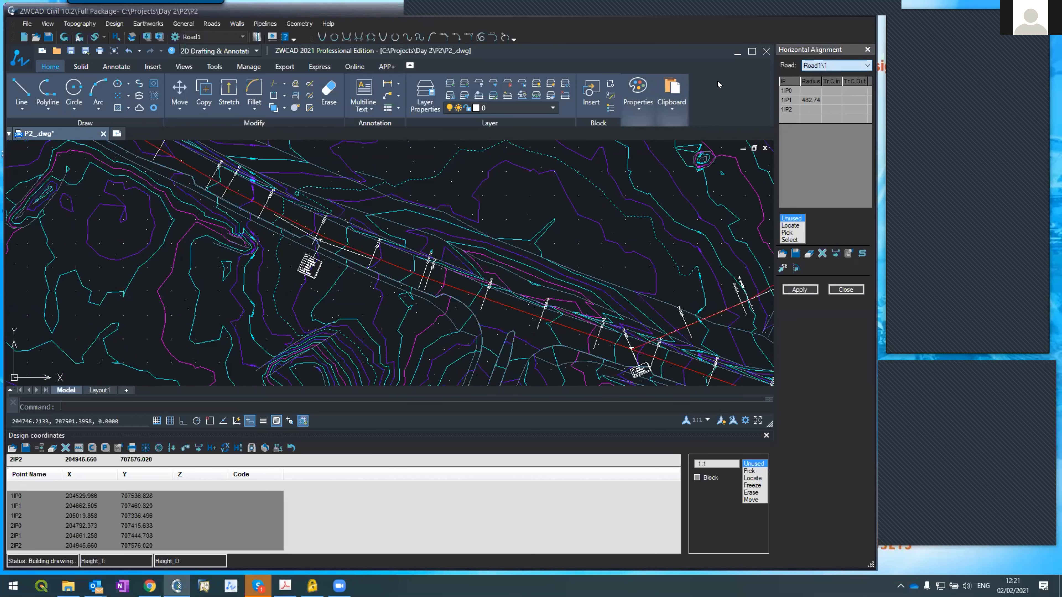
{"action": "left_click", "coordinate": [213, 24]}
{"action": "left_click", "coordinate": [260, 82]}
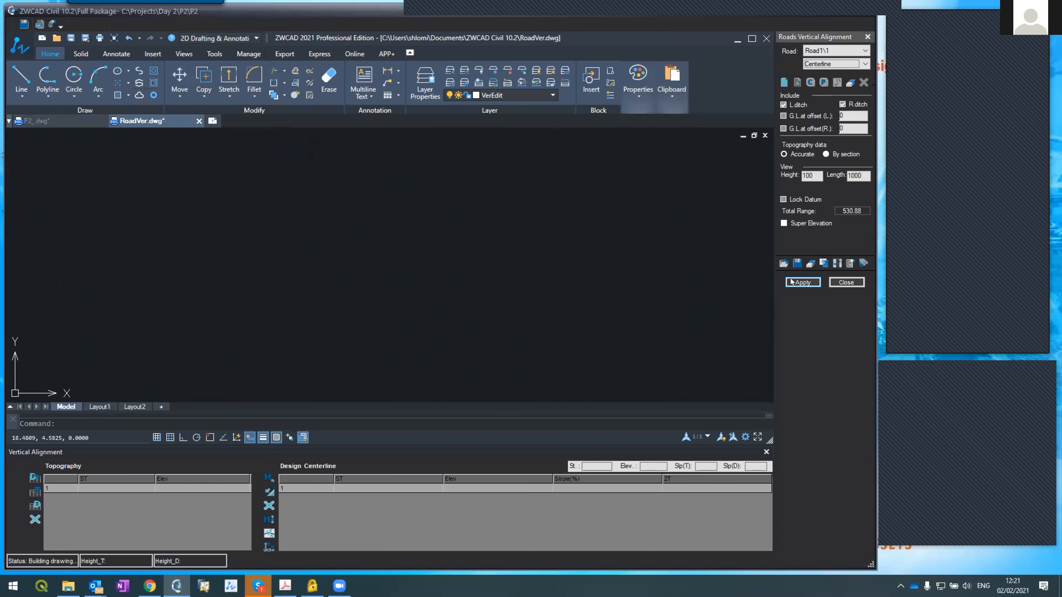
{"action": "left_click", "coordinate": [790, 281]}
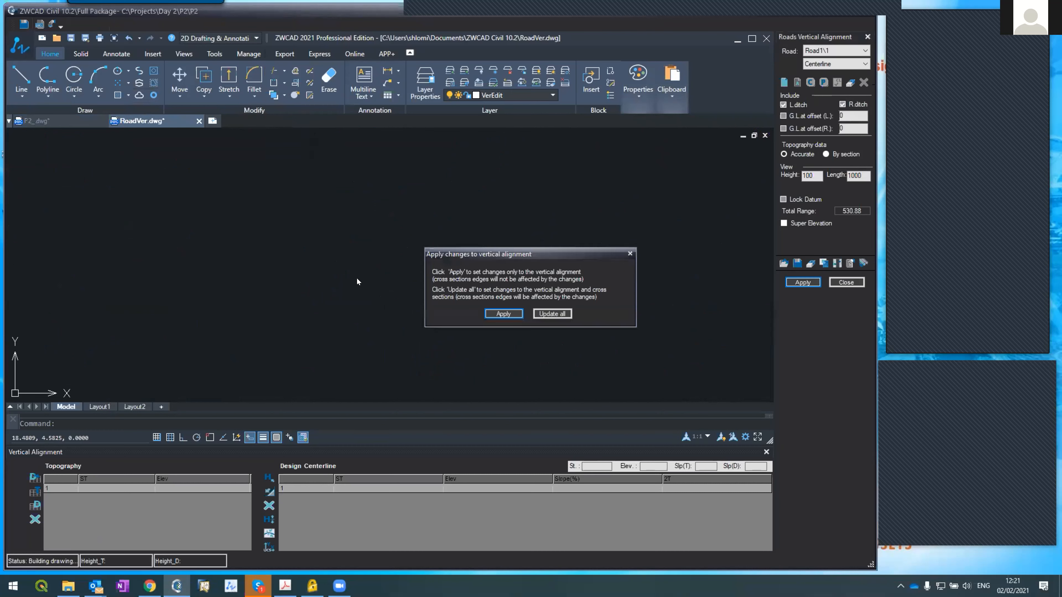
{"action": "key", "text": "Return"}
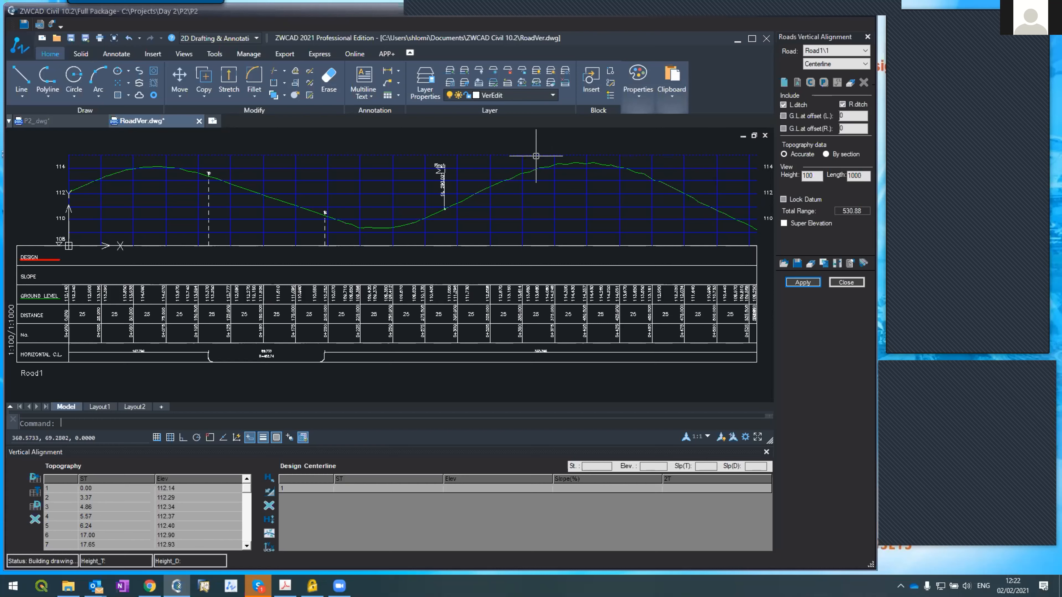
- Examine Road1's ground profile and the start of its ground line
{"action": "scroll", "coordinate": [435, 153], "scroll_direction": "up", "scroll_amount": 5}
{"action": "scroll", "coordinate": [437, 154], "scroll_direction": "down", "scroll_amount": 7}
{"action": "scroll", "coordinate": [221, 161], "scroll_direction": "up", "scroll_amount": 7}
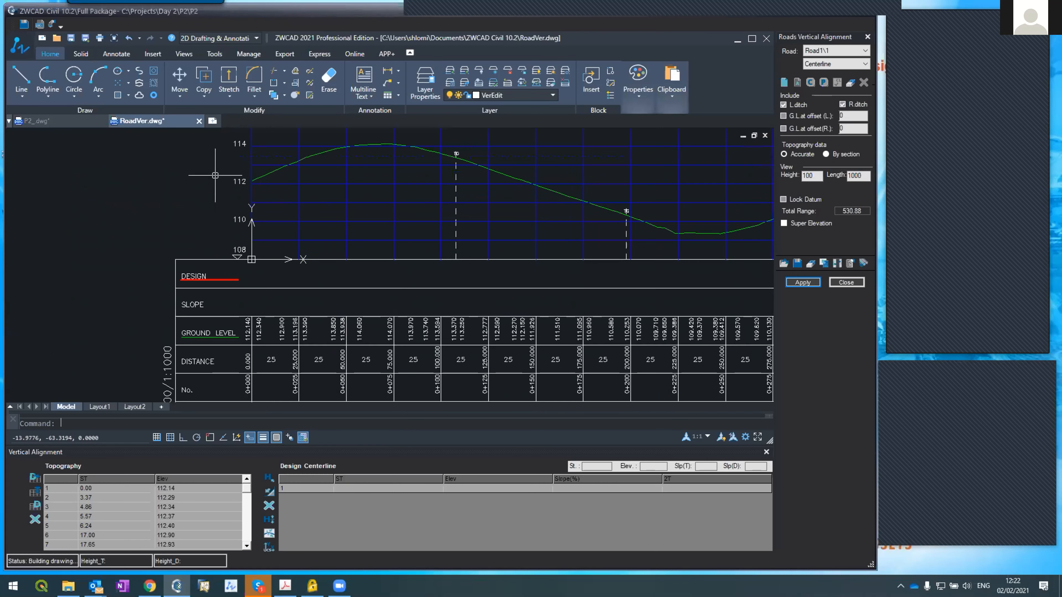
{"action": "scroll", "coordinate": [231, 175], "scroll_direction": "down", "scroll_amount": 5}
{"action": "scroll", "coordinate": [276, 258], "scroll_direction": "up", "scroll_amount": 5}
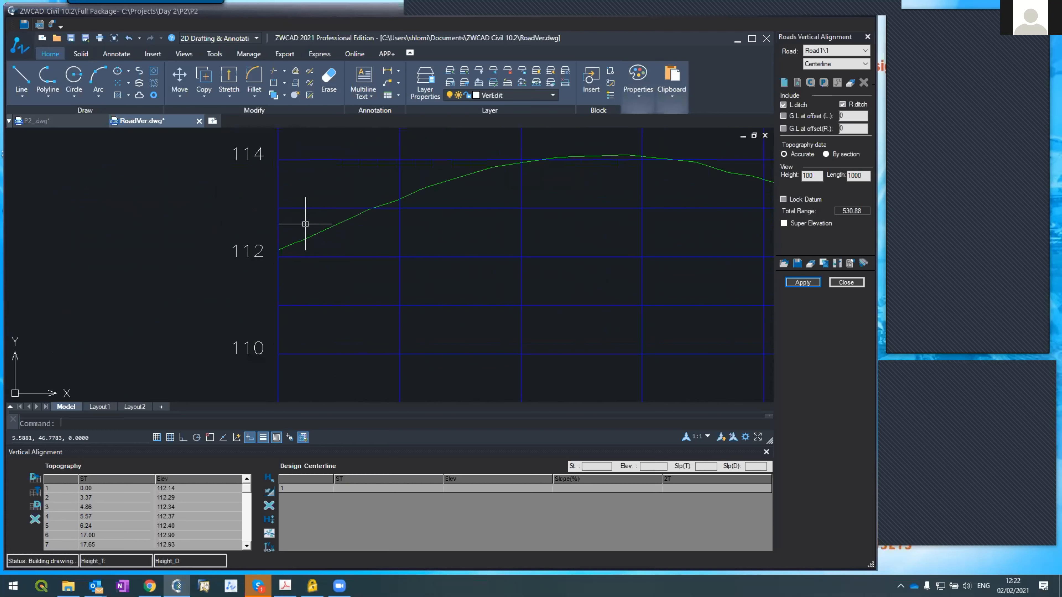
- Start a polyline near the start of Road1's ground line and enable object snap in Endpoint mode
{"action": "scroll", "coordinate": [306, 228], "scroll_direction": "down", "scroll_amount": 4}
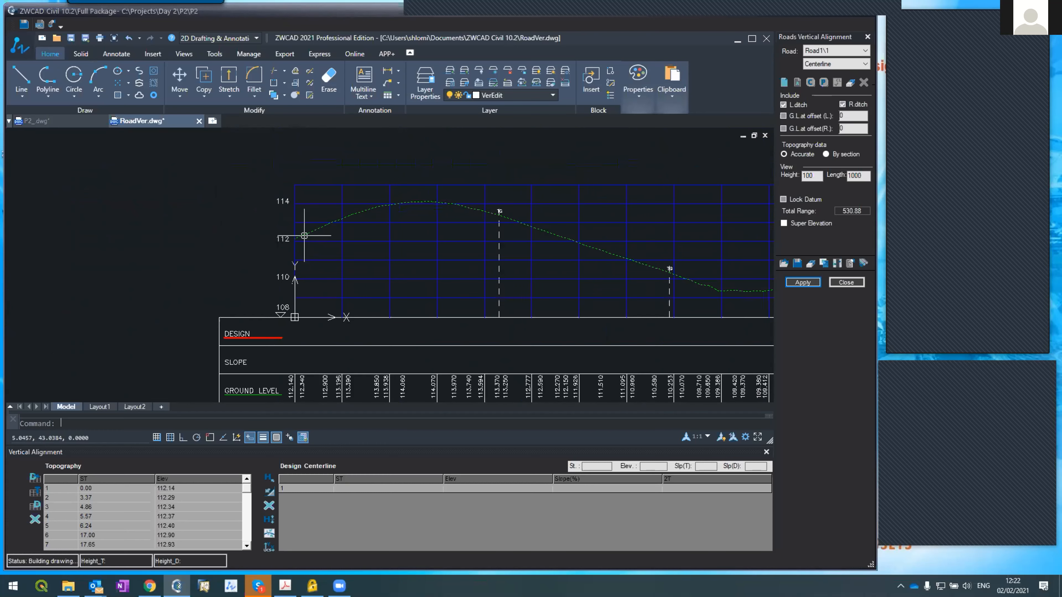
{"action": "scroll", "coordinate": [347, 163], "scroll_direction": "up", "scroll_amount": 4}
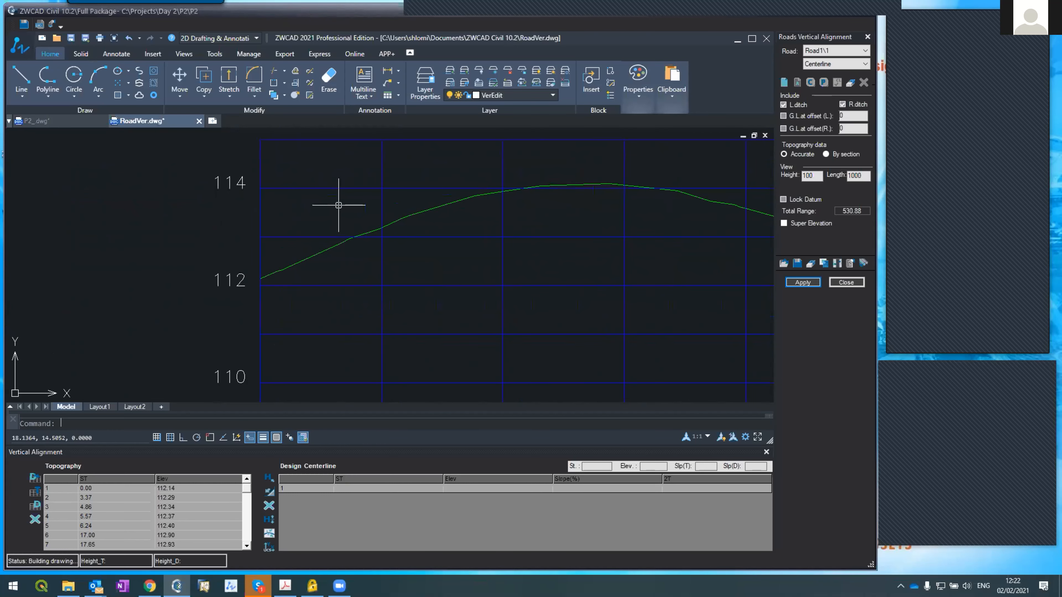
{"action": "scroll", "coordinate": [343, 212], "scroll_direction": "up", "scroll_amount": 1}
{"action": "type", "text": "pl"}
{"action": "key", "text": "Return"}
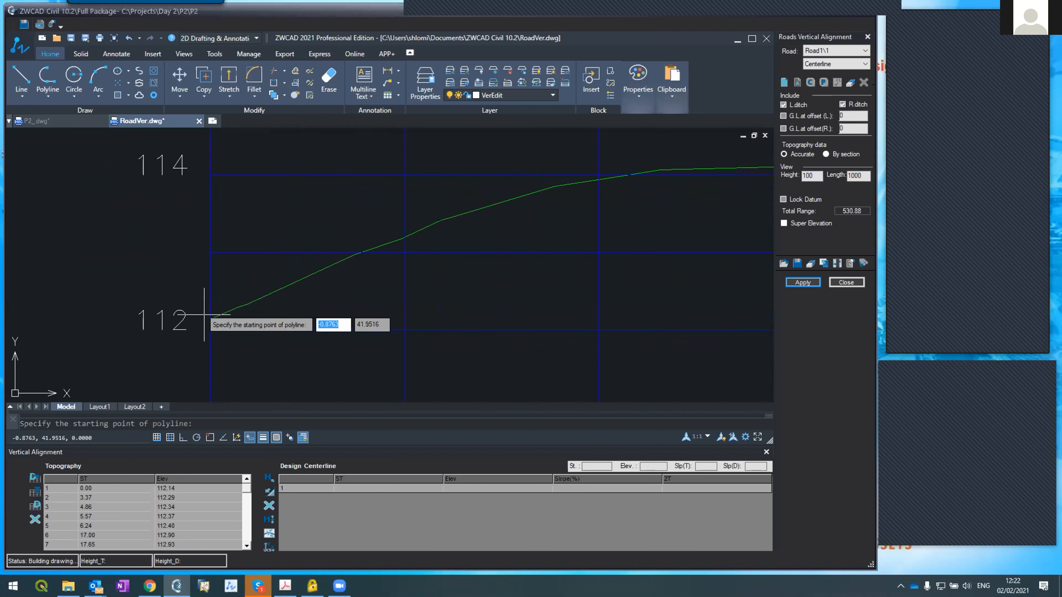
{"action": "left_click", "coordinate": [206, 437]}
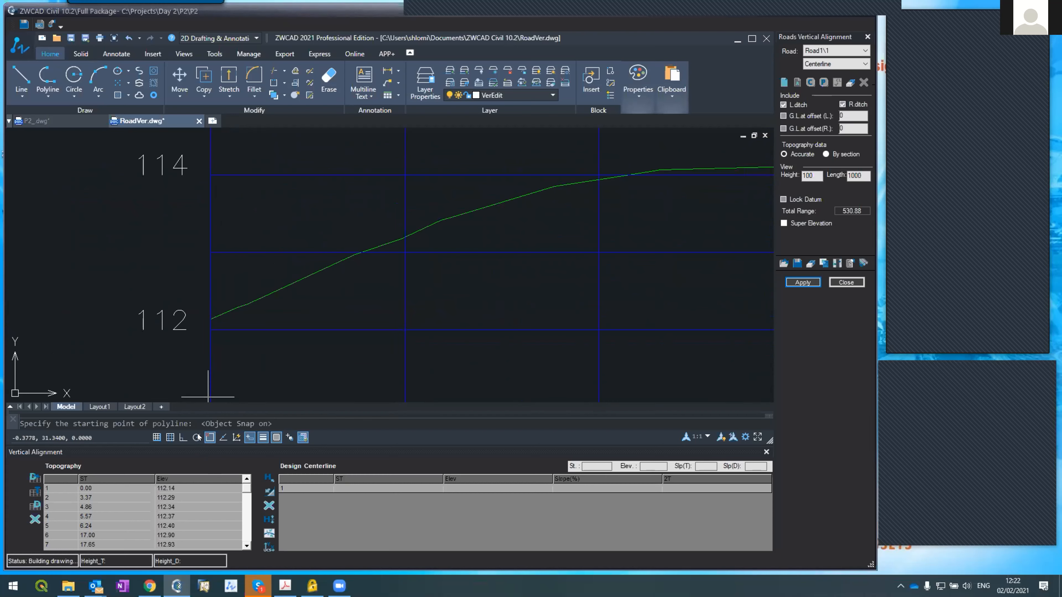
{"action": "right_click", "coordinate": [210, 438]}
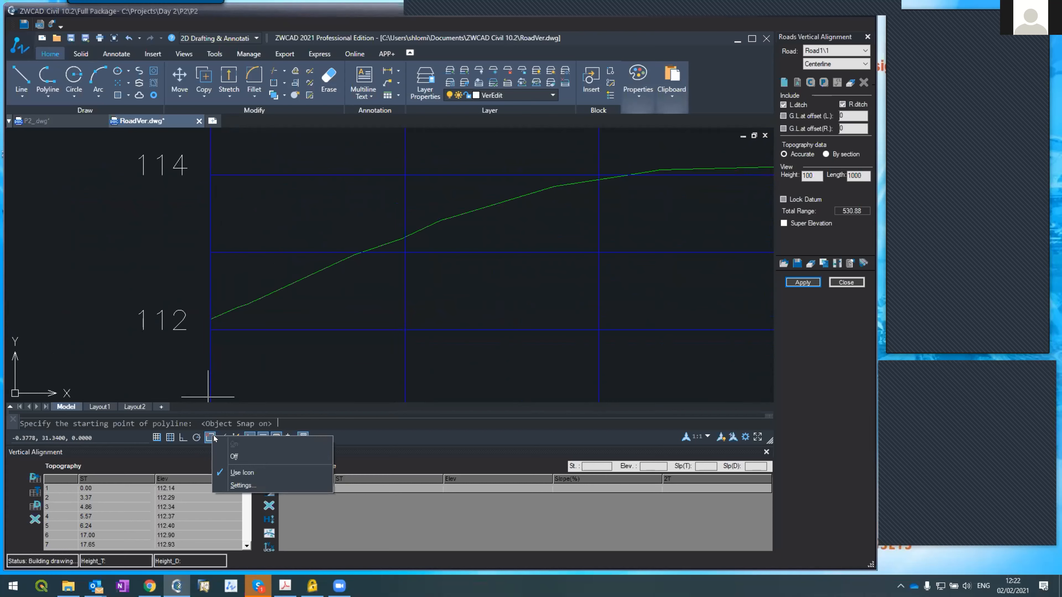
{"action": "left_click", "coordinate": [240, 479]}
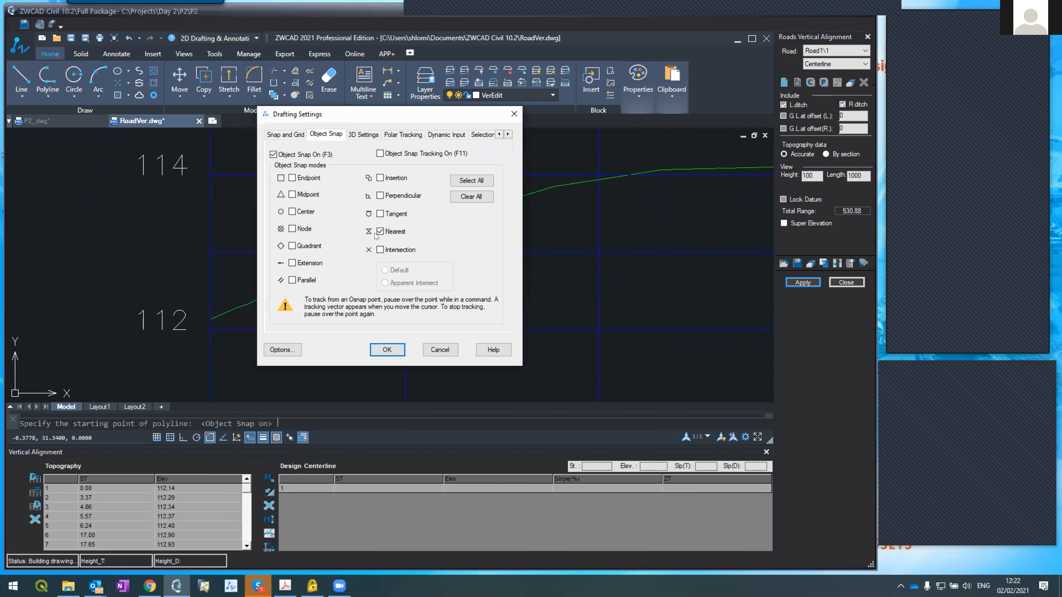
{"action": "left_click", "coordinate": [376, 356]}
- Draw the first rising tangent from the ground line's start endpoint to a point above the first crest
{"action": "left_click", "coordinate": [211, 318]}
{"action": "scroll", "coordinate": [474, 171], "scroll_direction": "down", "scroll_amount": 4}
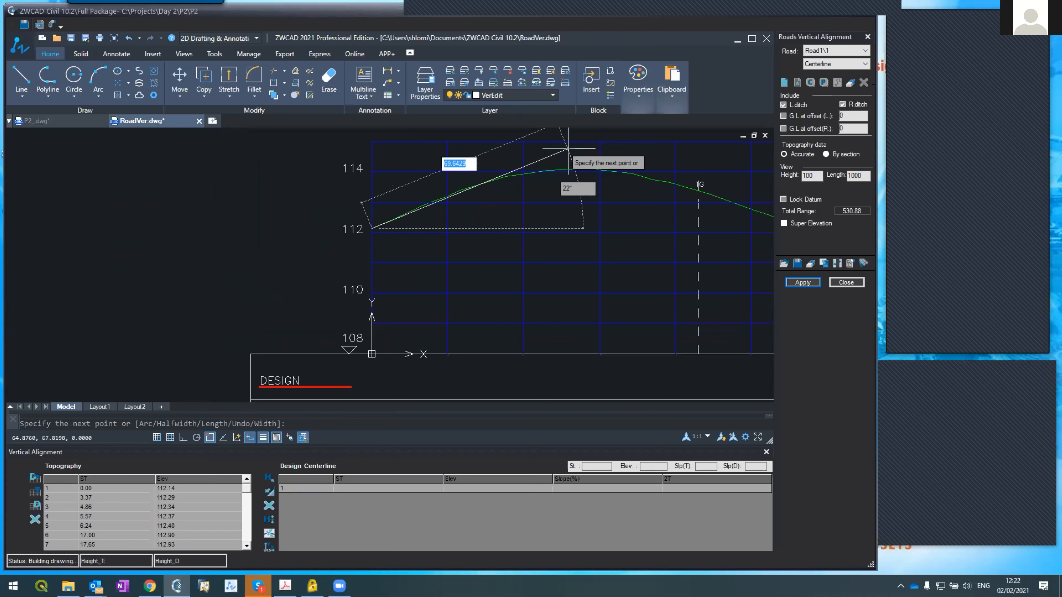
{"action": "scroll", "coordinate": [568, 151], "scroll_direction": "up", "scroll_amount": 4}
{"action": "scroll", "coordinate": [576, 188], "scroll_direction": "down", "scroll_amount": 8}
{"action": "scroll", "coordinate": [576, 188], "scroll_direction": "up", "scroll_amount": 4}
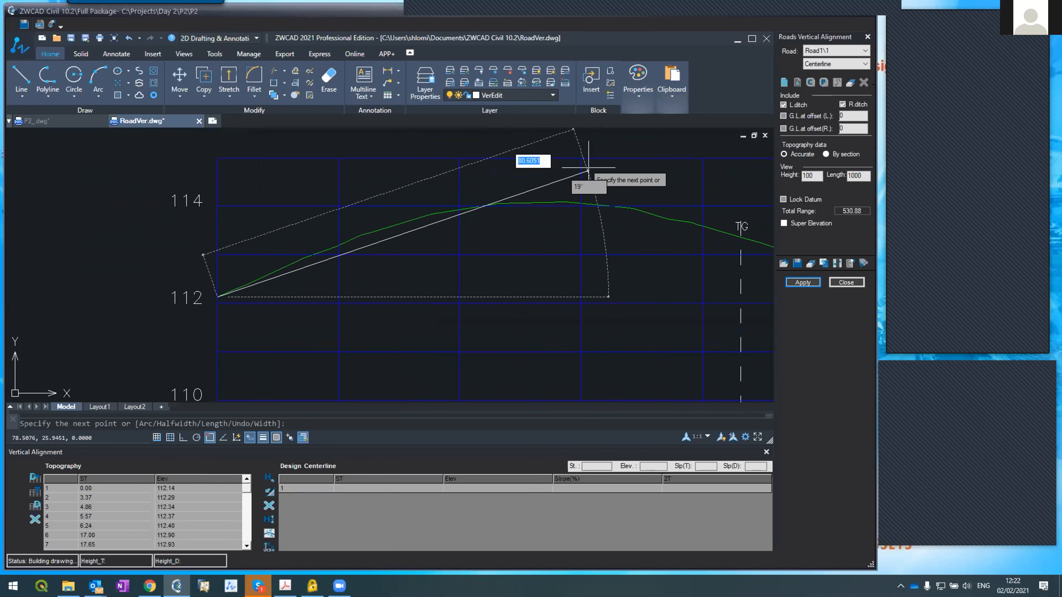
{"action": "left_click", "coordinate": [595, 134]}
{"action": "key", "text": "Return"}
{"action": "scroll", "coordinate": [481, 244], "scroll_direction": "down", "scroll_amount": 5}
{"action": "scroll", "coordinate": [645, 283], "scroll_direction": "up", "scroll_amount": 3}
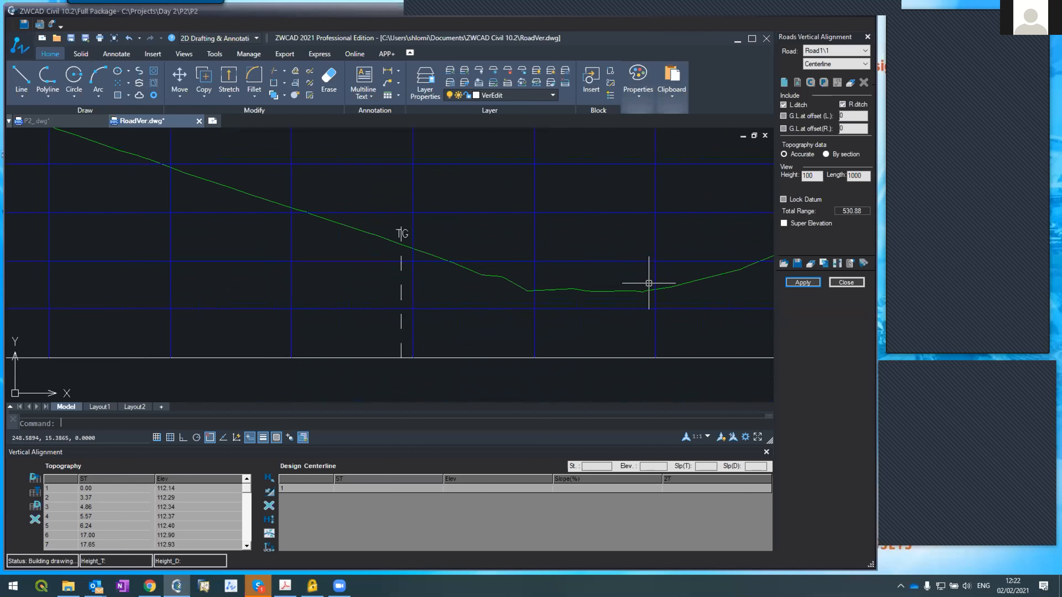
{"action": "scroll", "coordinate": [647, 279], "scroll_direction": "down", "scroll_amount": 4}
{"action": "scroll", "coordinate": [429, 247], "scroll_direction": "up", "scroll_amount": 2}
{"action": "key", "text": "Return"}
{"action": "left_click", "coordinate": [307, 207]}
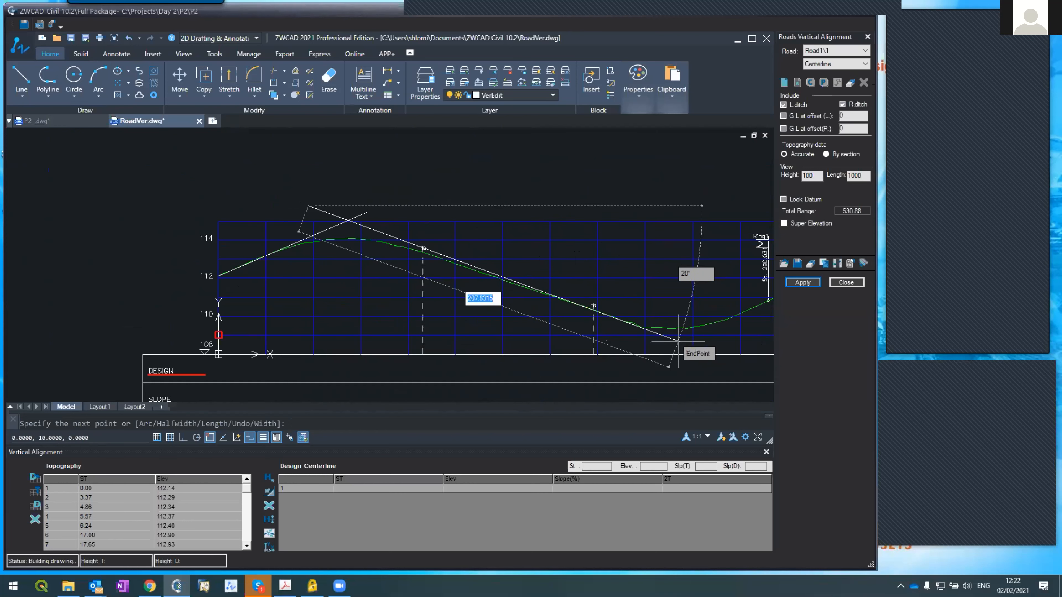
{"action": "left_click", "coordinate": [712, 354]}
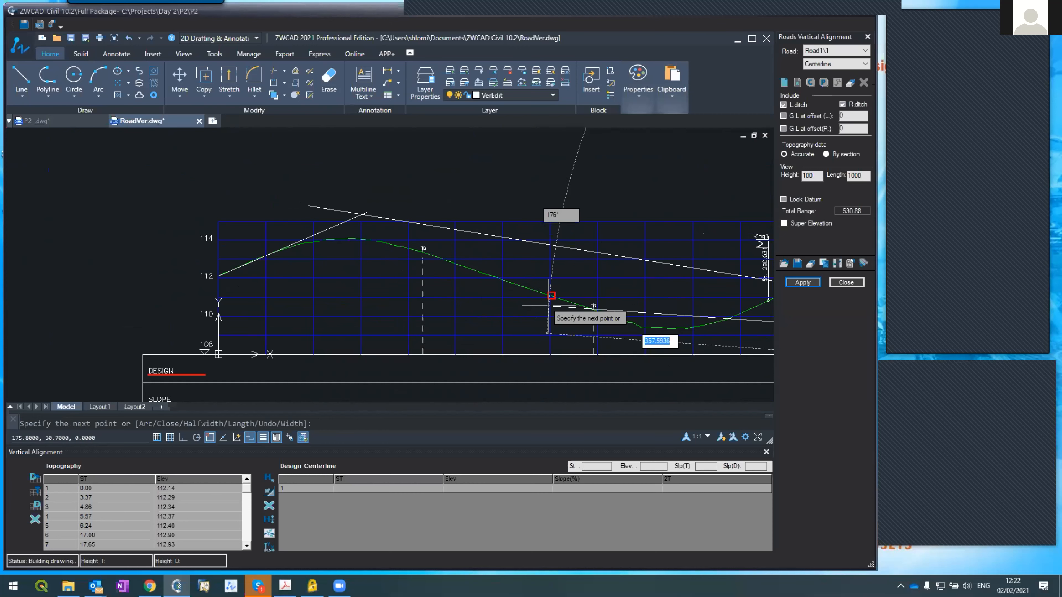
{"action": "key", "text": "Return"}
- With object snap off, draw the second tangent from below the sag along the falling ground to above the first crest
{"action": "type", "text": "pl"}
{"action": "key", "text": "Return"}
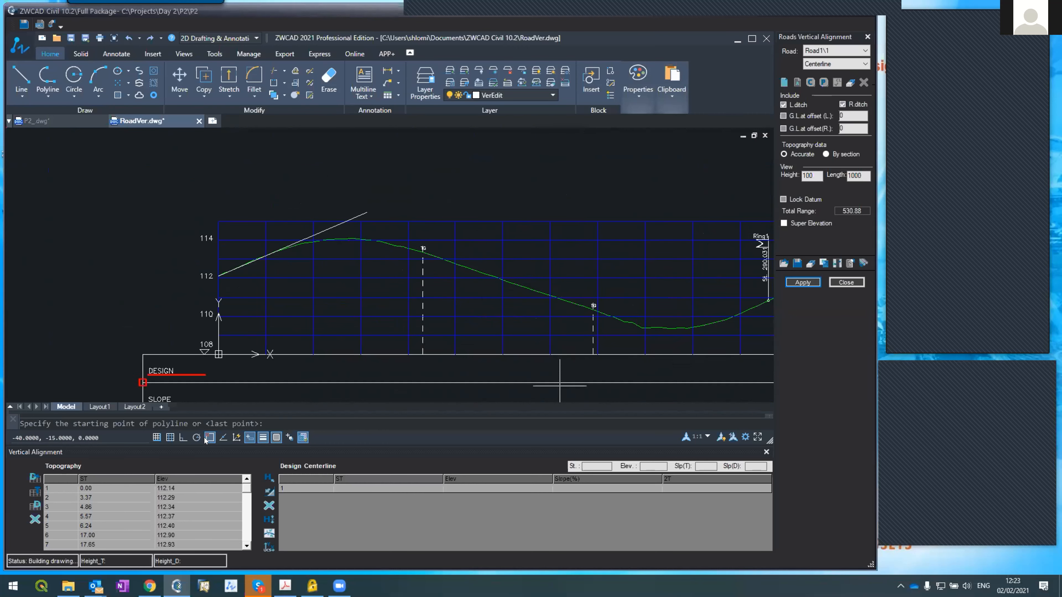
{"action": "left_click", "coordinate": [681, 343]}
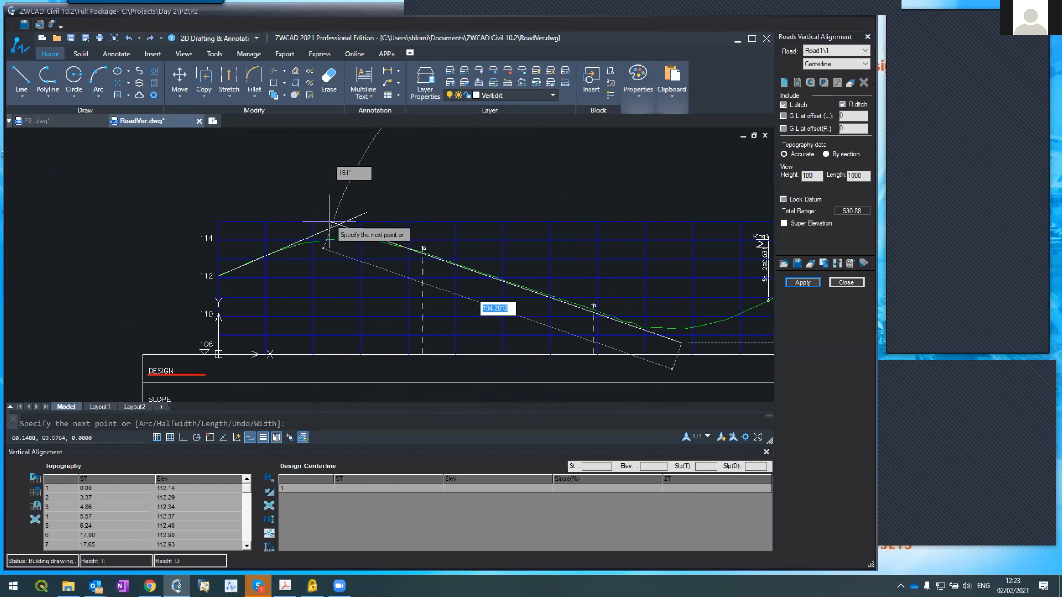
{"action": "left_click", "coordinate": [297, 208]}
{"action": "key", "text": "Return"}
- Draw the third tangent from above the second crest along the ground slope down to about (229, 0) below the sag
{"action": "scroll", "coordinate": [651, 360], "scroll_direction": "down", "scroll_amount": 3}
{"action": "scroll", "coordinate": [670, 359], "scroll_direction": "up", "scroll_amount": 2}
{"action": "scroll", "coordinate": [665, 358], "scroll_direction": "down", "scroll_amount": 2}
{"action": "key", "text": "Return"}
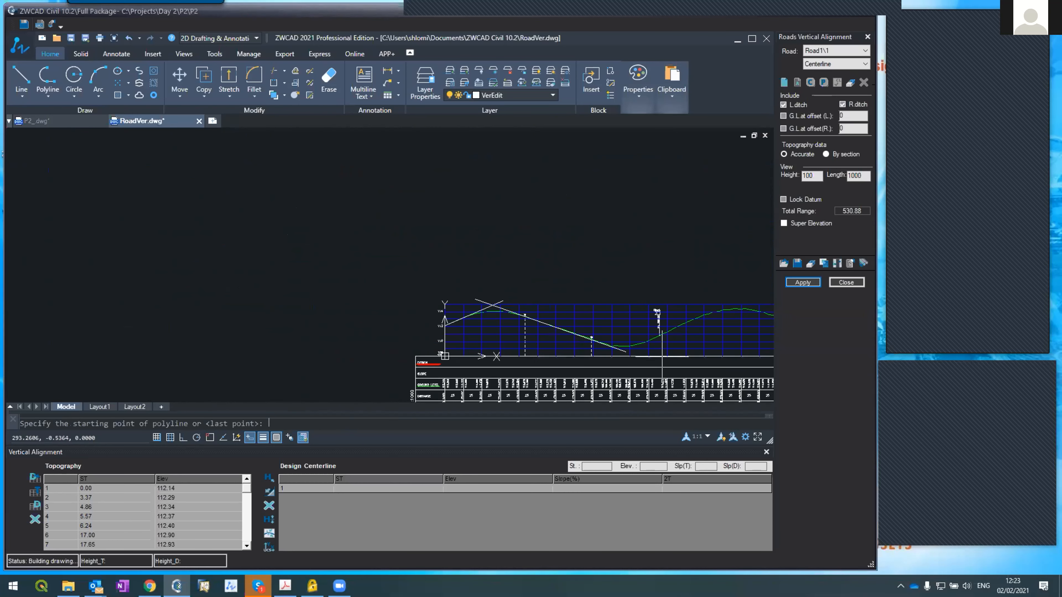
{"action": "left_click", "coordinate": [741, 298]}
{"action": "scroll", "coordinate": [653, 342], "scroll_direction": "up", "scroll_amount": 2}
{"action": "scroll", "coordinate": [650, 342], "scroll_direction": "up", "scroll_amount": 2}
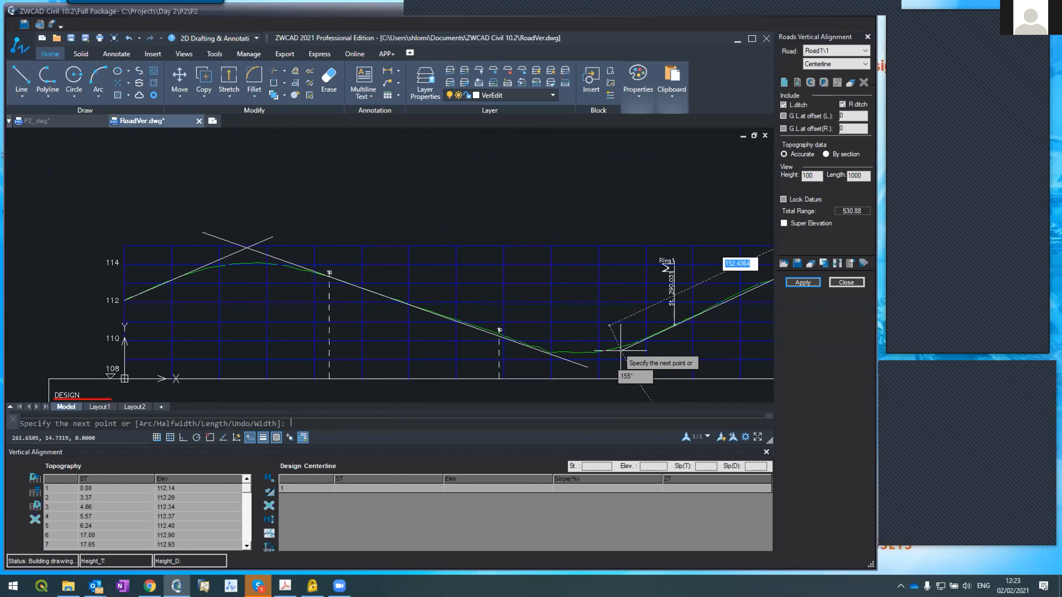
{"action": "left_click", "coordinate": [559, 379]}
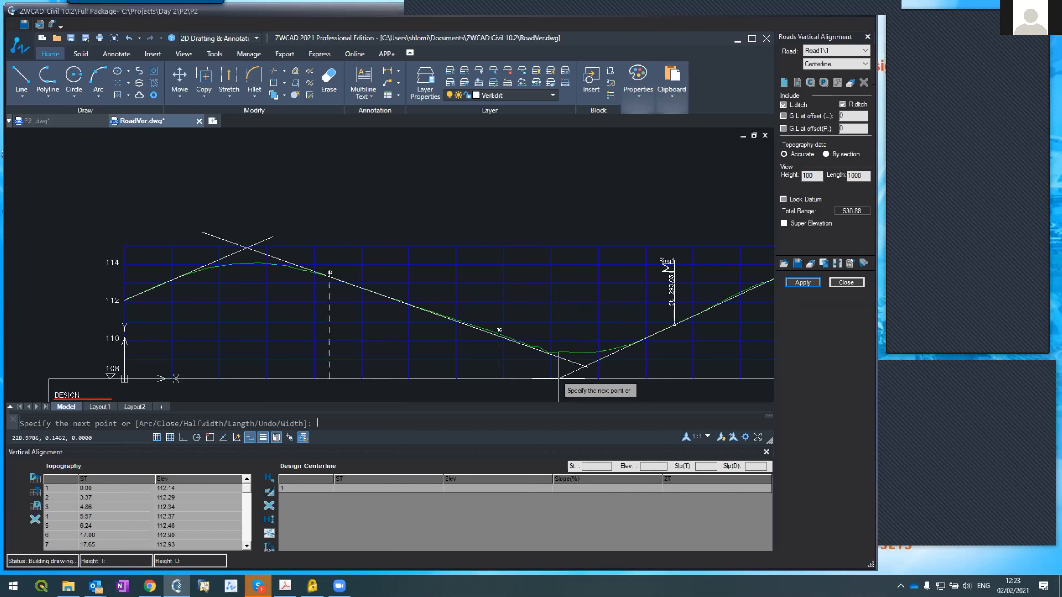
{"action": "key", "text": "Return"}
- Draw the last descending tangent from above the second crest to just beyond the end of the profile grid
{"action": "scroll", "coordinate": [352, 327], "scroll_direction": "down", "scroll_amount": 3}
{"action": "scroll", "coordinate": [503, 314], "scroll_direction": "up", "scroll_amount": 1}
{"action": "scroll", "coordinate": [503, 314], "scroll_direction": "up", "scroll_amount": 2}
{"action": "key", "text": "Return"}
{"action": "left_click", "coordinate": [436, 281]}
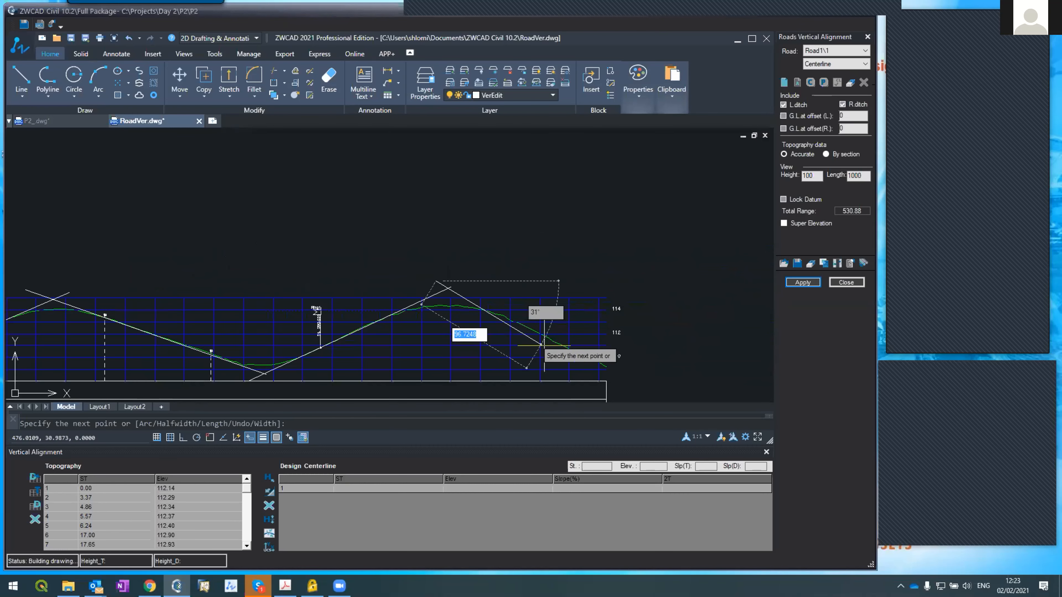
{"action": "left_click", "coordinate": [617, 371]}
{"action": "key", "text": "Return"}
- Trim the overshooting ends of the first two tangents so they meet at the first crest
{"action": "scroll", "coordinate": [268, 309], "scroll_direction": "down", "scroll_amount": 3}
{"action": "scroll", "coordinate": [195, 322], "scroll_direction": "up", "scroll_amount": 3}
{"action": "scroll", "coordinate": [434, 238], "scroll_direction": "up", "scroll_amount": 4}
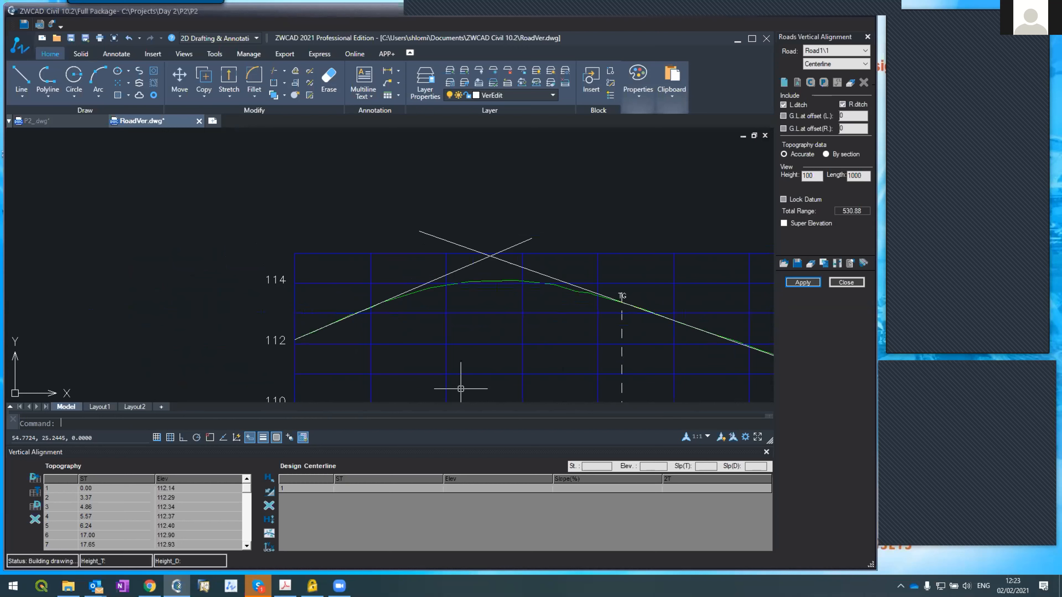
{"action": "type", "text": "tr"}
{"action": "key", "text": "Return"}
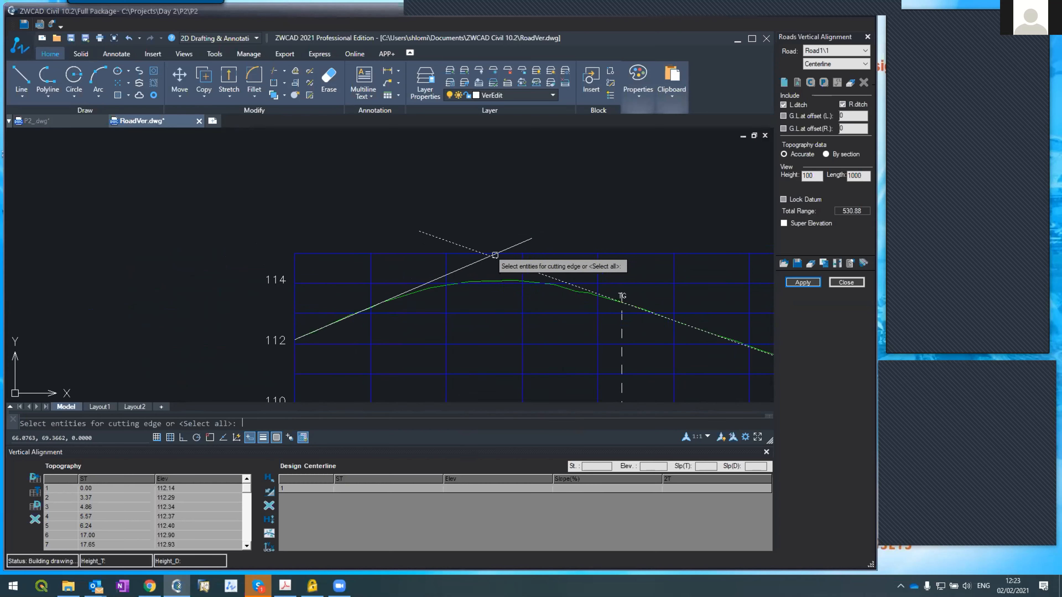
{"action": "key", "text": "Return"}
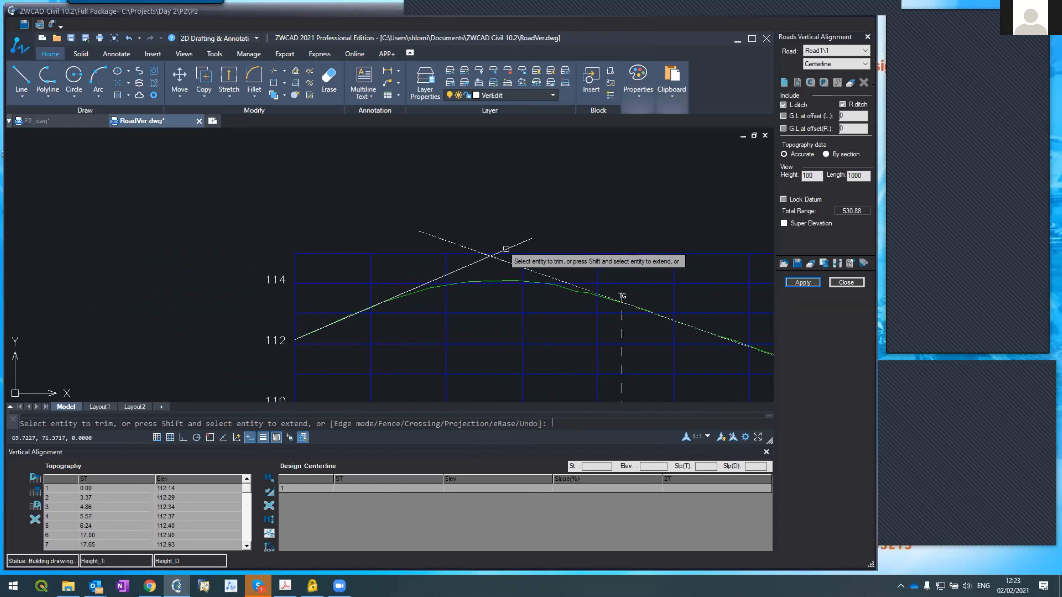
{"action": "key", "text": "Return"}
{"action": "key", "text": "Return"}
{"action": "left_click", "coordinate": [481, 260]}
{"action": "key", "text": "Return"}
- Trim the overshoot where the descending and rising tangents cross so they meet at the sag
{"action": "scroll", "coordinate": [475, 249], "scroll_direction": "down", "scroll_amount": 3}
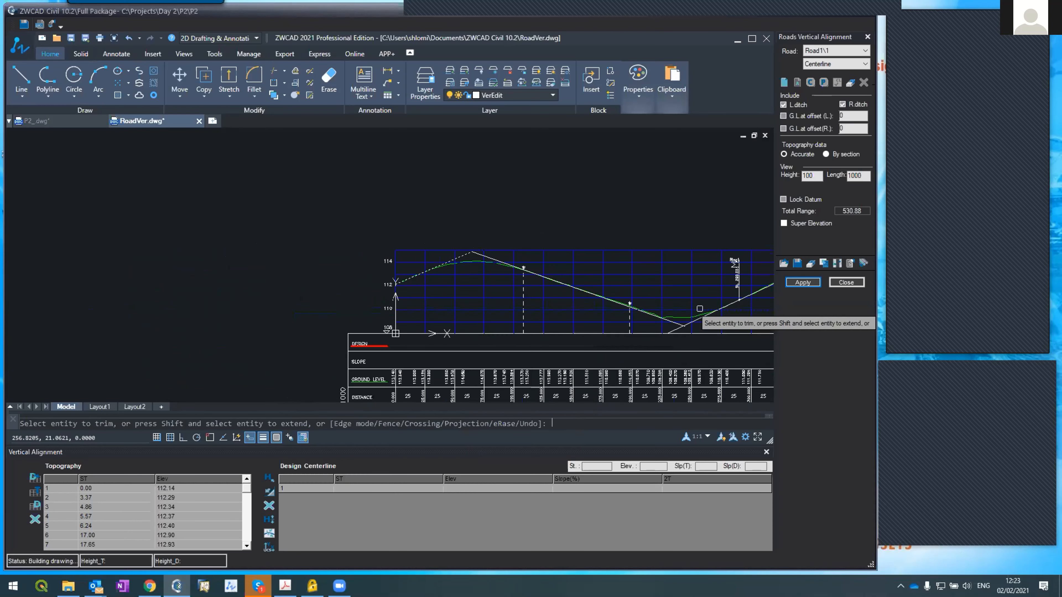
{"action": "scroll", "coordinate": [705, 311], "scroll_direction": "up", "scroll_amount": 5}
{"action": "scroll", "coordinate": [627, 382], "scroll_direction": "down", "scroll_amount": 2}
{"action": "key", "text": "Return"}
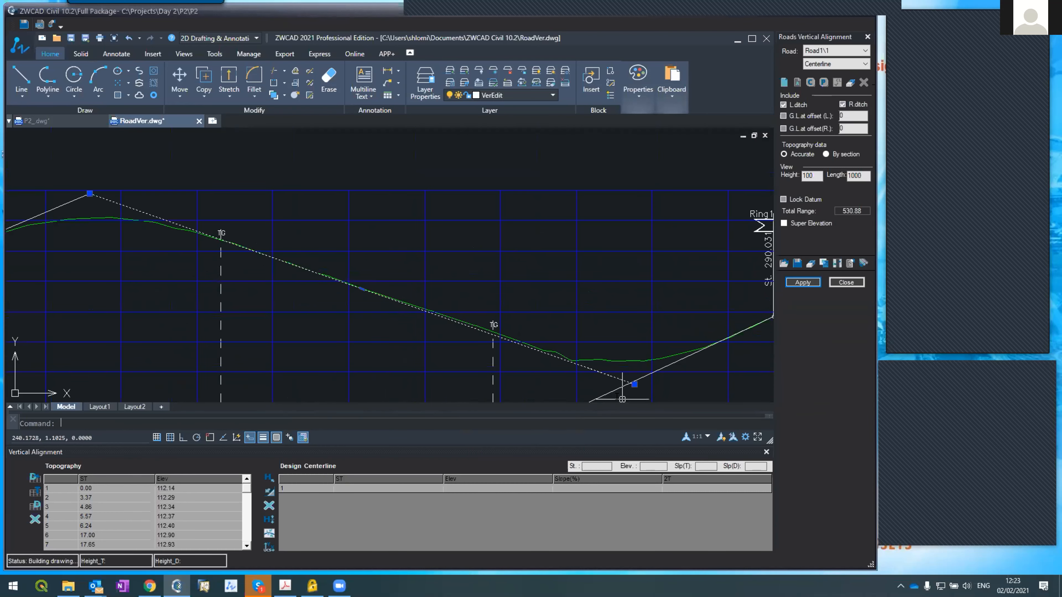
{"action": "type", "text": "tri"}
{"action": "key", "text": "Return"}
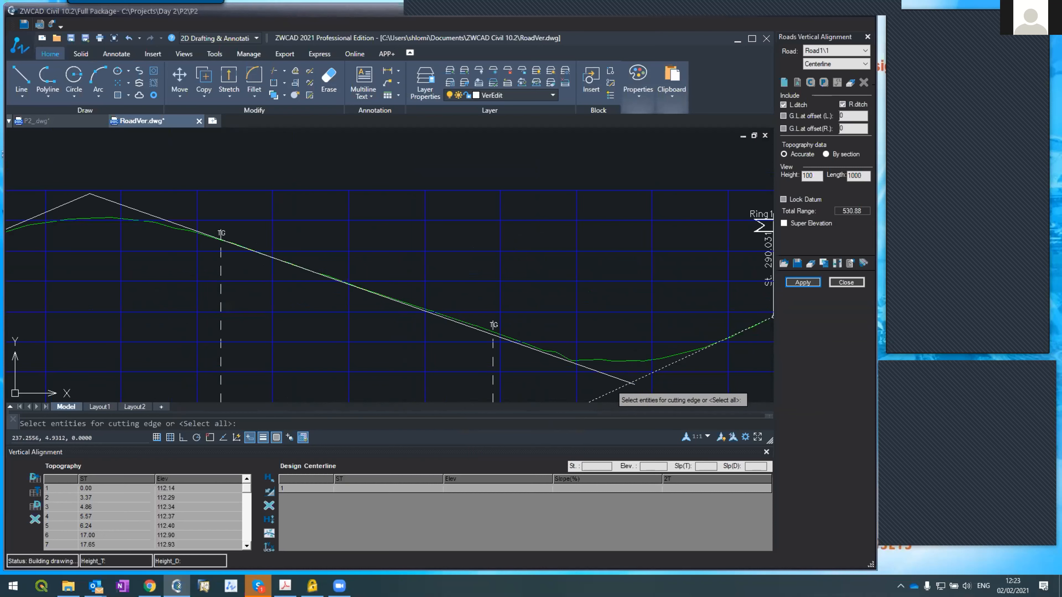
{"action": "key", "text": "Return"}
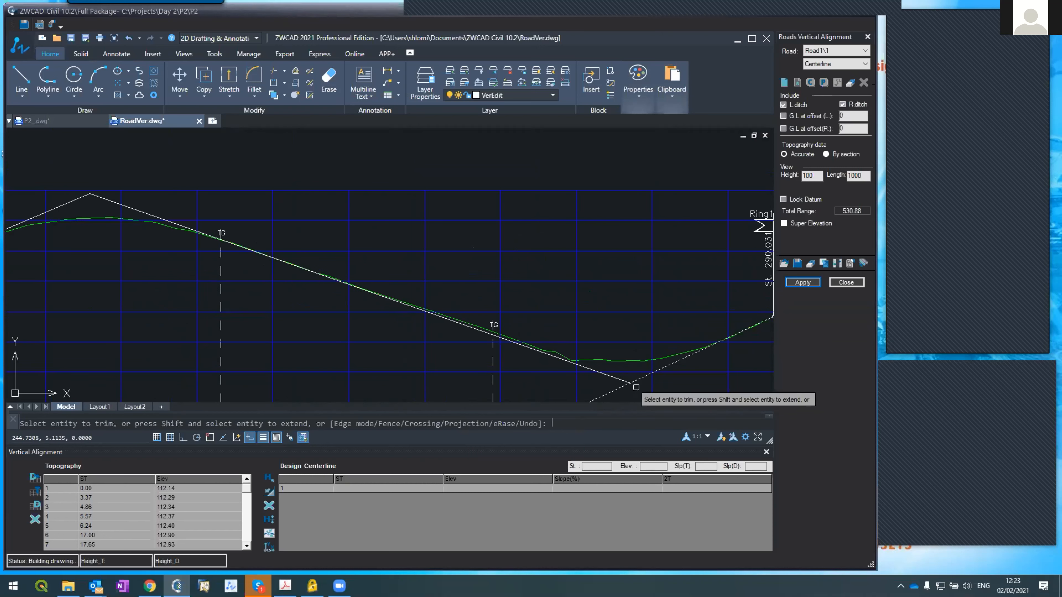
{"action": "scroll", "coordinate": [633, 385], "scroll_direction": "up", "scroll_amount": 2}
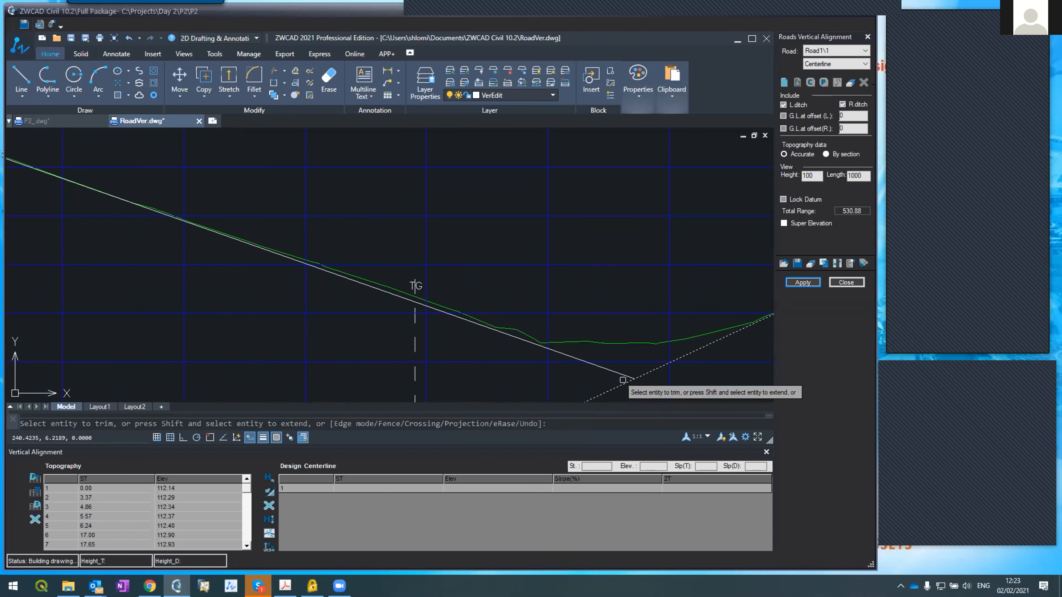
{"action": "key", "text": "Escape"}
{"action": "key", "text": "Return"}
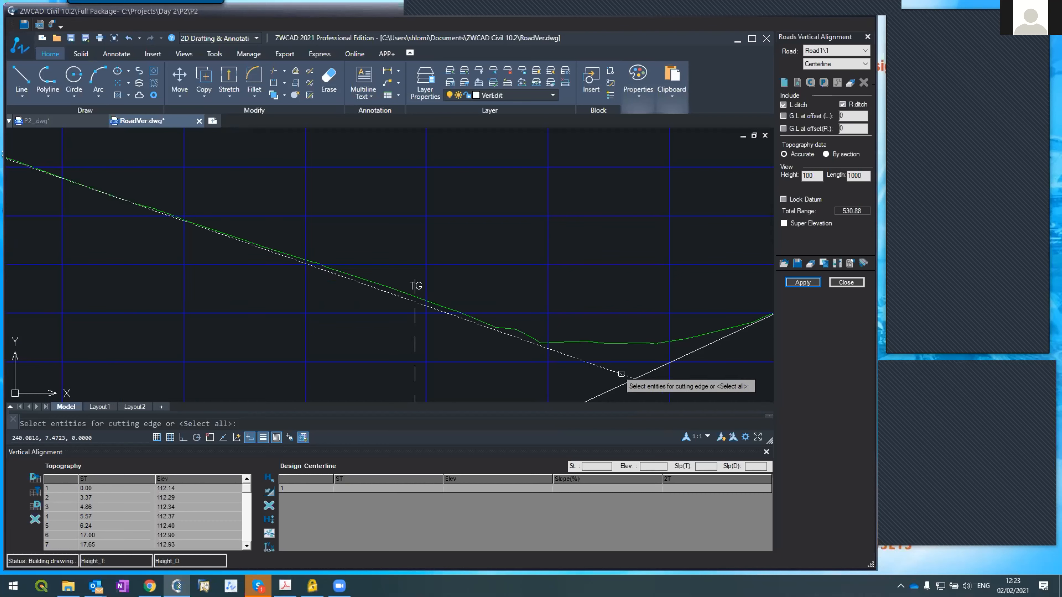
{"action": "key", "text": "Return"}
{"action": "left_click", "coordinate": [623, 382]}
{"action": "key", "text": "Escape"}
- Trim the overshooting ends of the last two tangents so they meet at the second crest
{"action": "scroll", "coordinate": [520, 338], "scroll_direction": "down", "scroll_amount": 4}
{"action": "scroll", "coordinate": [518, 338], "scroll_direction": "down", "scroll_amount": 4}
{"action": "scroll", "coordinate": [646, 310], "scroll_direction": "up", "scroll_amount": 7}
{"action": "scroll", "coordinate": [425, 324], "scroll_direction": "up", "scroll_amount": 2}
{"action": "key", "text": "Return"}
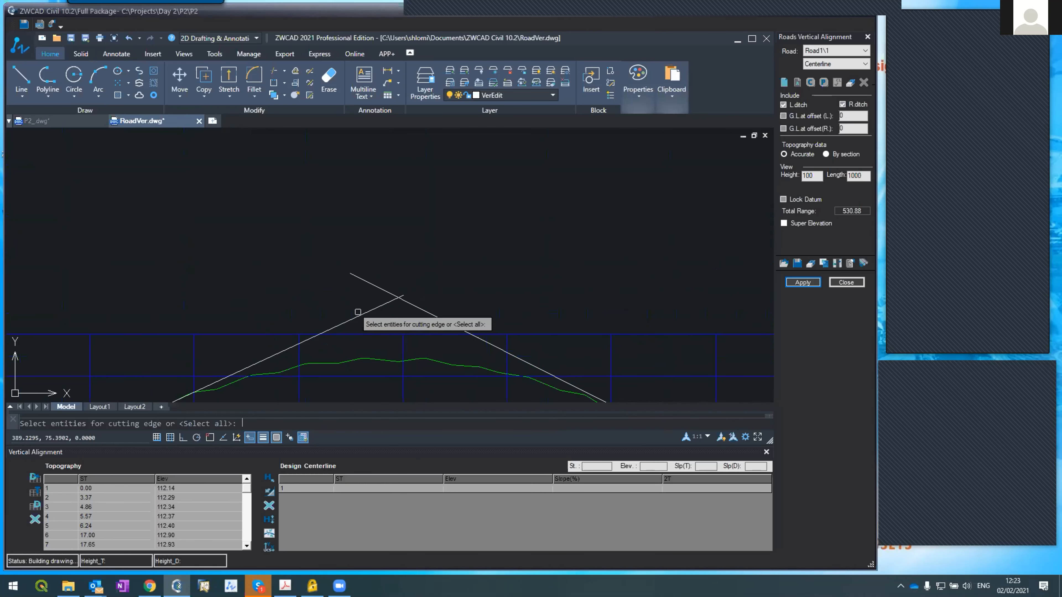
{"action": "key", "text": "Return"}
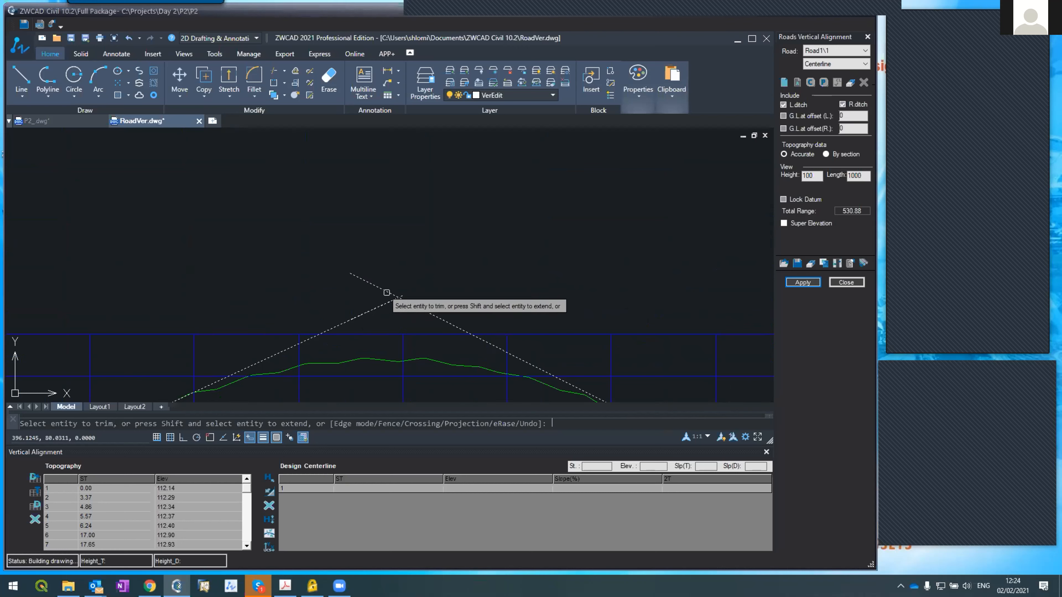
{"action": "left_click", "coordinate": [388, 293]}
{"action": "key", "text": "Escape"}
{"action": "key", "text": "Return"}
{"action": "key", "text": "Return"}
{"action": "left_click", "coordinate": [401, 295]}
{"action": "key", "text": "Escape"}
- Join the four trimmed tangents into one continuous polyline with the polyline edit Join option
{"action": "scroll", "coordinate": [429, 311], "scroll_direction": "down", "scroll_amount": 5}
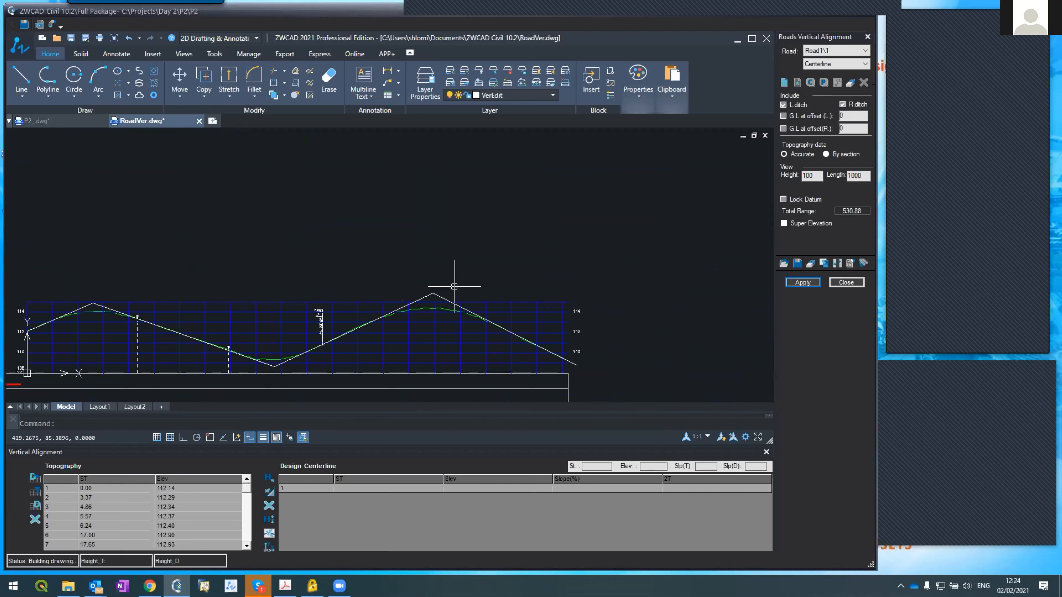
{"action": "scroll", "coordinate": [407, 296], "scroll_direction": "up", "scroll_amount": 3}
{"action": "scroll", "coordinate": [473, 289], "scroll_direction": "up", "scroll_amount": 4}
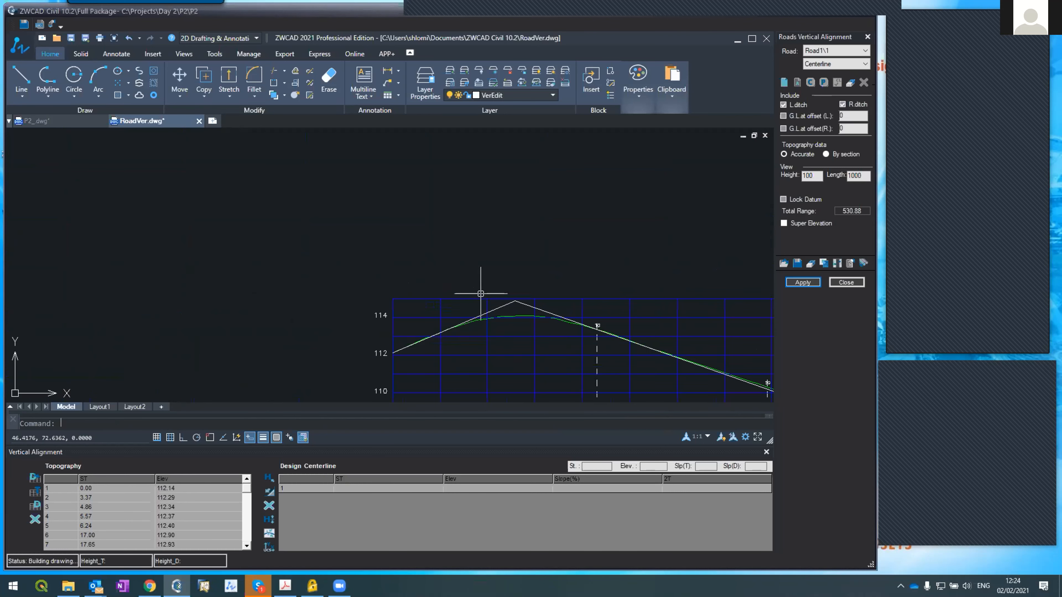
{"action": "type", "text": "ped"}
{"action": "key", "text": "Return"}
{"action": "left_click", "coordinate": [506, 308]}
{"action": "type", "text": "j"}
{"action": "key", "text": "Return"}
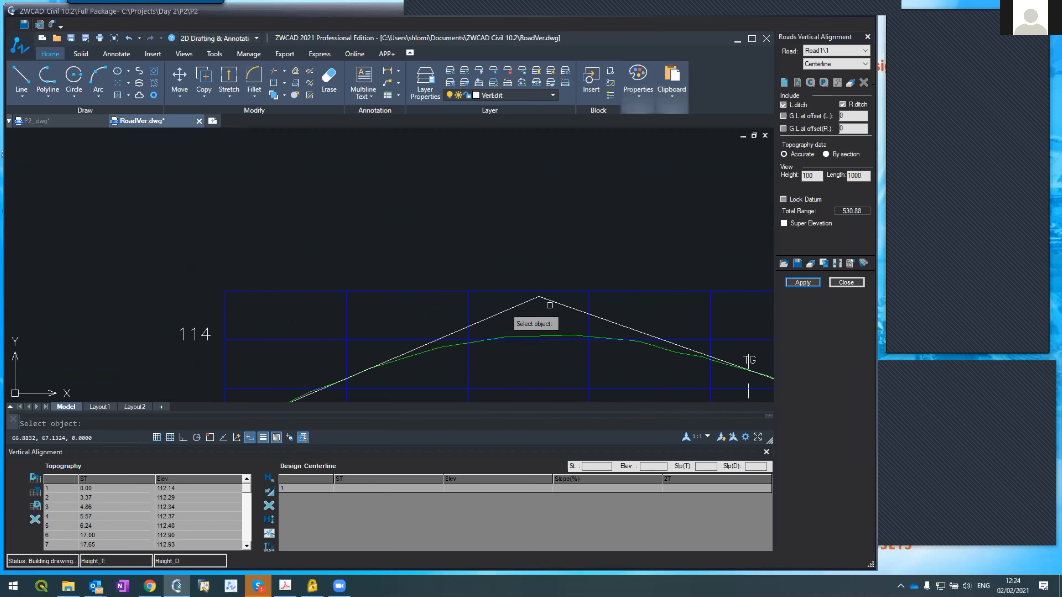
{"action": "scroll", "coordinate": [439, 291], "scroll_direction": "down", "scroll_amount": 3}
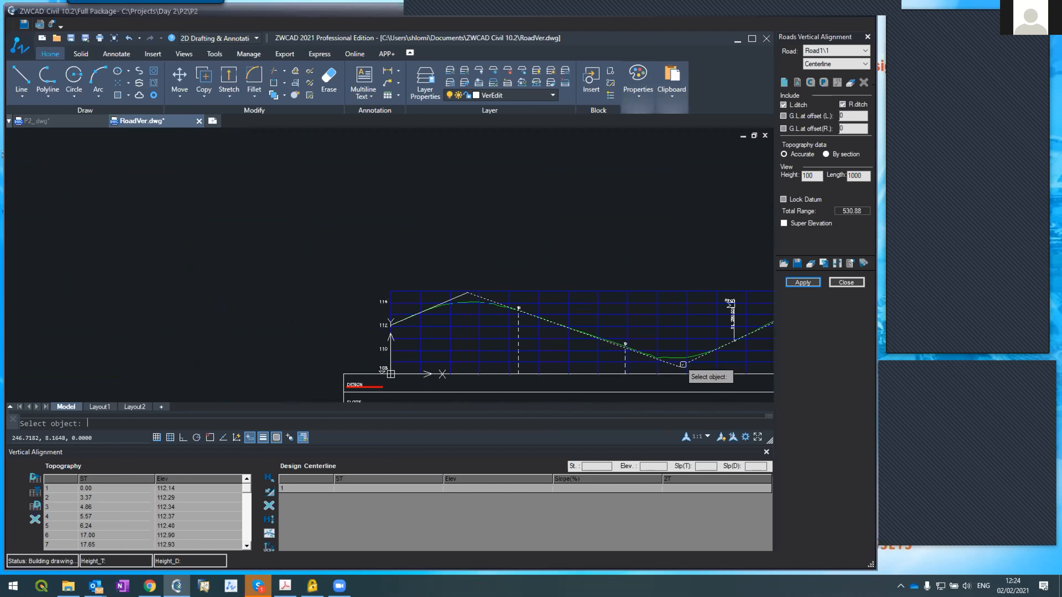
{"action": "scroll", "coordinate": [556, 364], "scroll_direction": "down", "scroll_amount": 2}
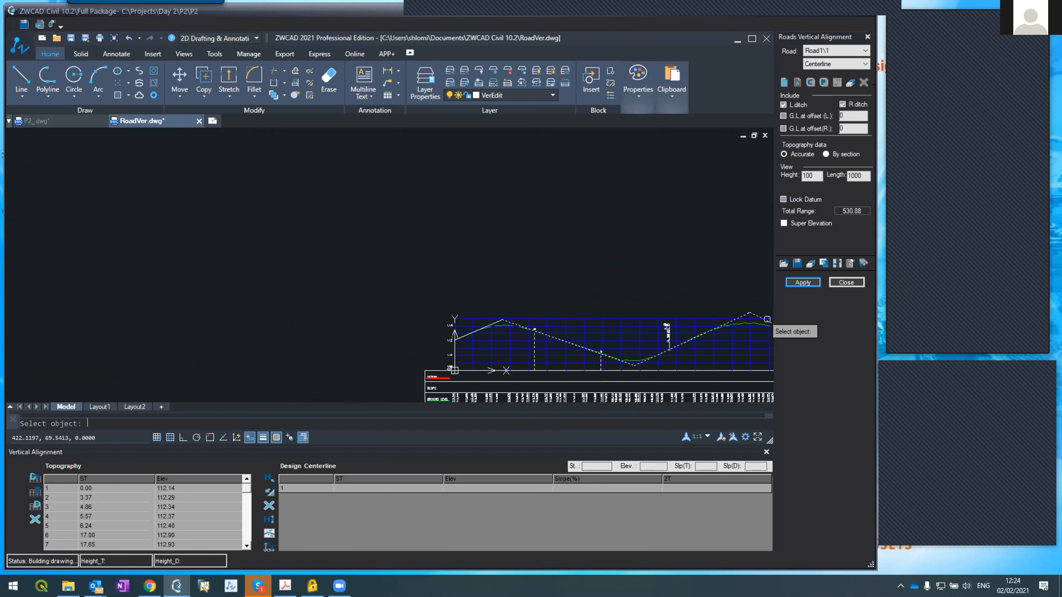
{"action": "left_click", "coordinate": [502, 323]}
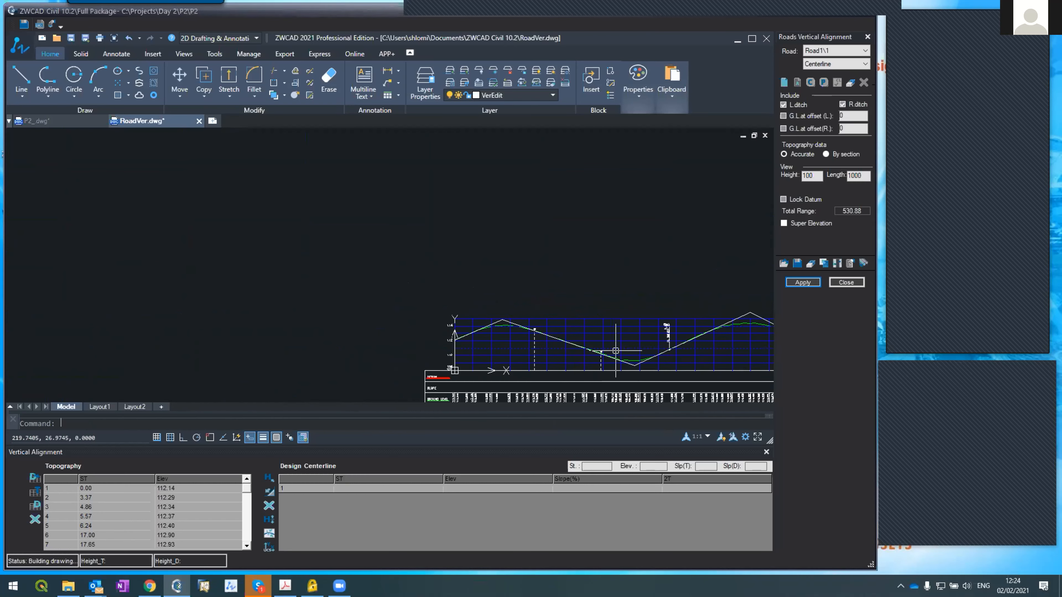
{"action": "scroll", "coordinate": [602, 346], "scroll_direction": "down", "scroll_amount": 2}
{"action": "scroll", "coordinate": [600, 347], "scroll_direction": "up", "scroll_amount": 1}
{"action": "scroll", "coordinate": [600, 348], "scroll_direction": "up", "scroll_amount": 2}
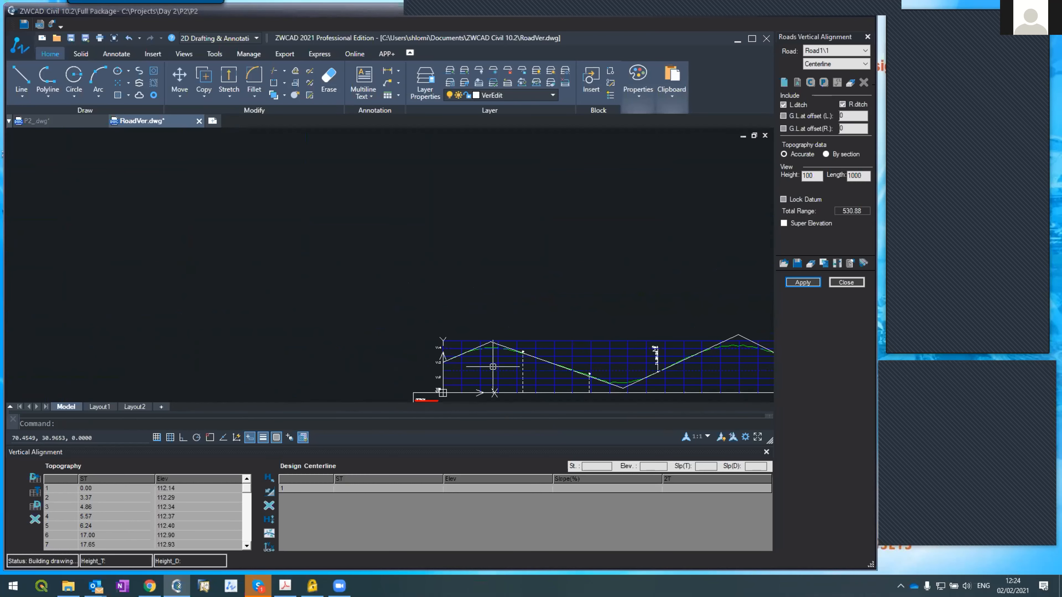
- Apply the joined polyline as Road1's centerline vertical alignment, changing only the vertical alignment and not the cross-section edges
{"action": "left_click", "coordinate": [797, 282]}
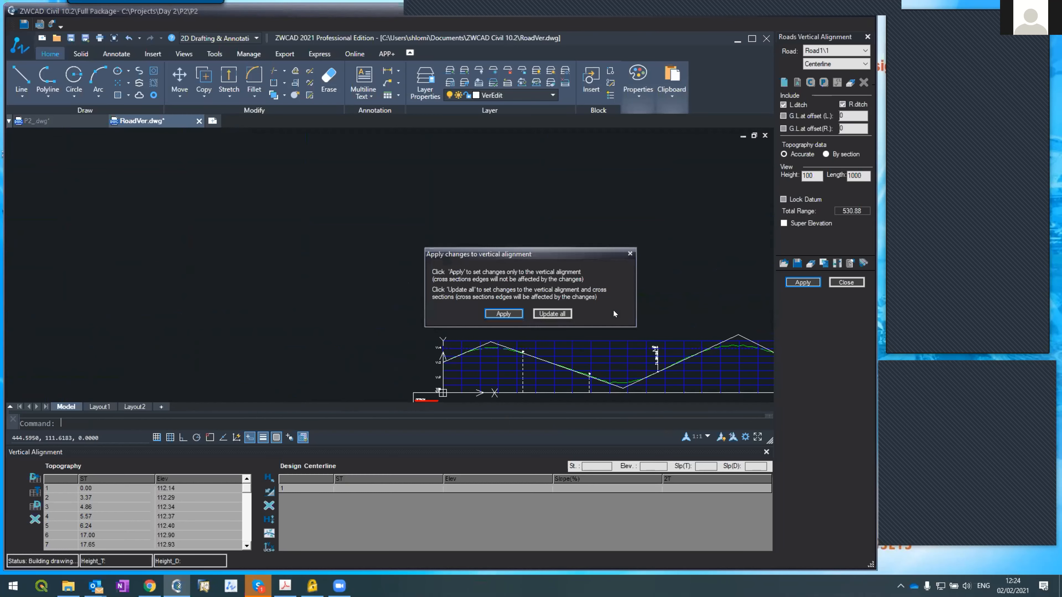
{"action": "left_click", "coordinate": [503, 314]}
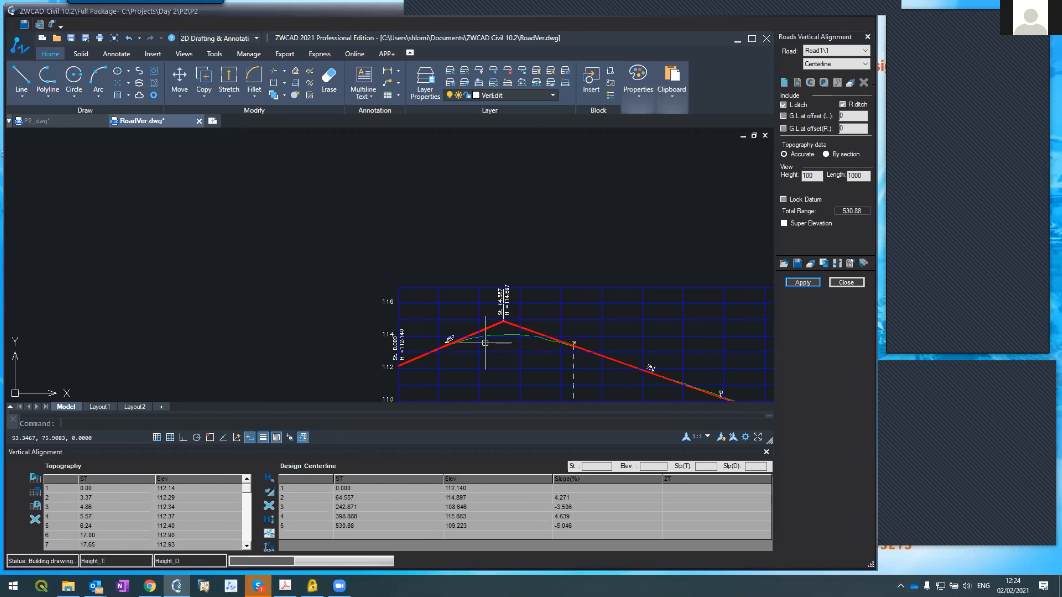
- Set the 2T curve length at Road1's first crest to 73 and apply it to the vertical alignment only
{"action": "scroll", "coordinate": [499, 343], "scroll_direction": "up", "scroll_amount": 5}
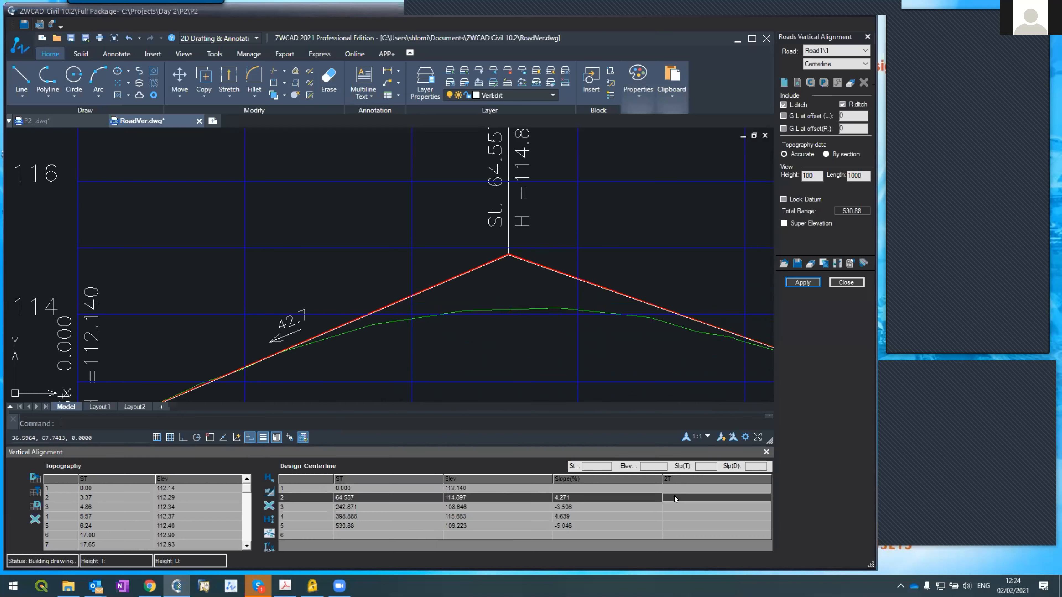
{"action": "left_click", "coordinate": [664, 496]}
{"action": "type", "text": "73"}
{"action": "left_click", "coordinate": [802, 282]}
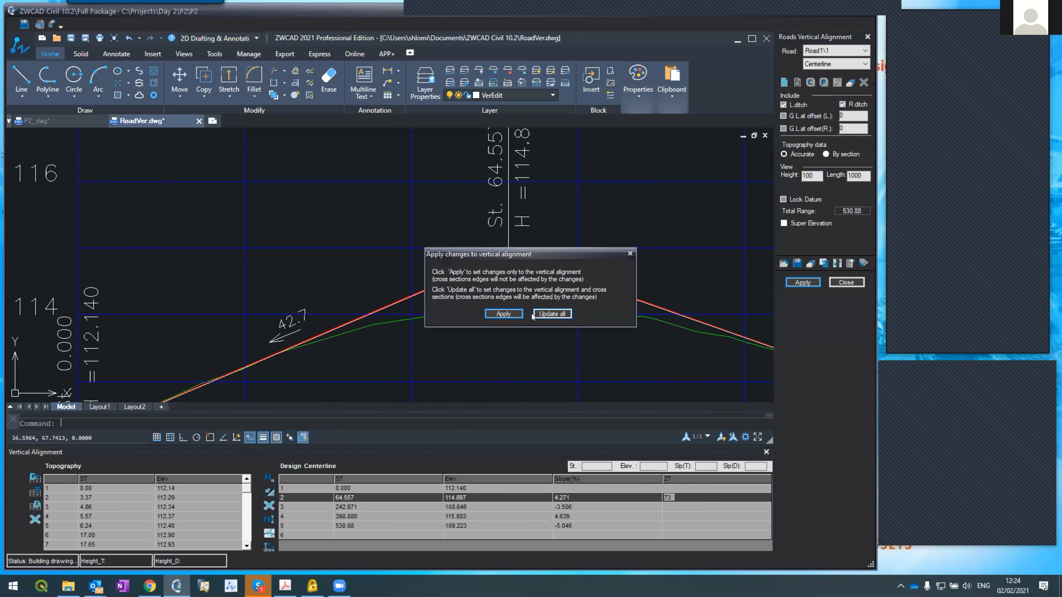
{"action": "left_click", "coordinate": [499, 315]}
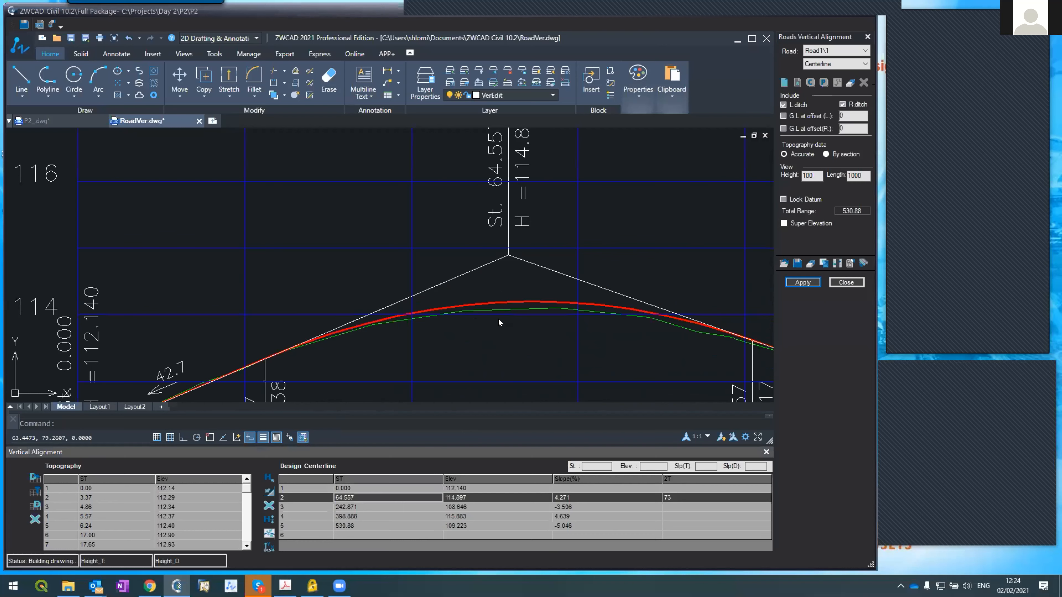
- Set the first crest's 2T curve length to 75 and apply the change to Road1's vertical alignment
{"action": "scroll", "coordinate": [420, 305], "scroll_direction": "down", "scroll_amount": 2}
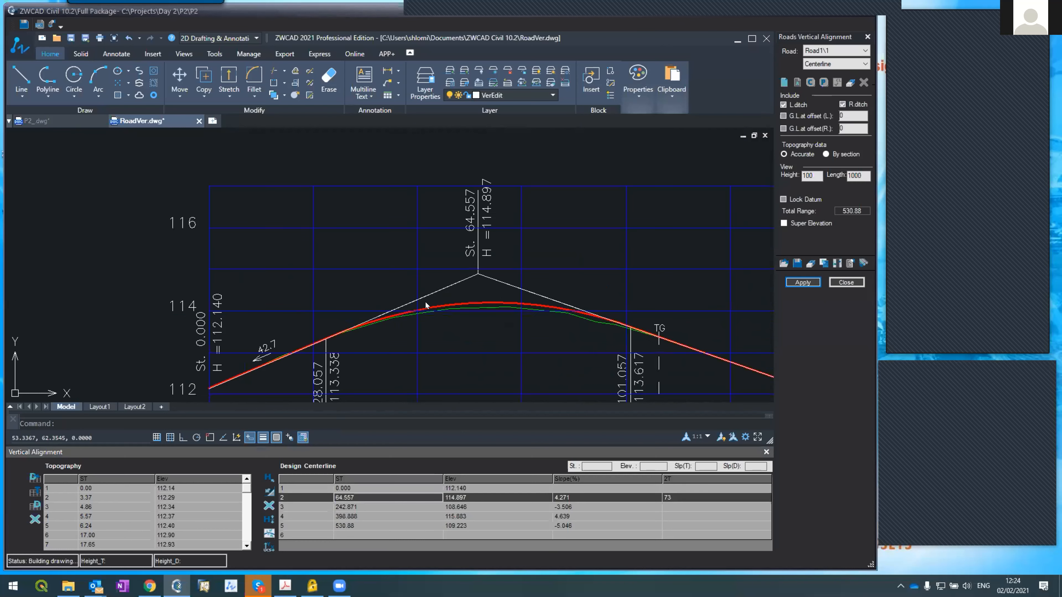
{"action": "scroll", "coordinate": [587, 313], "scroll_direction": "up", "scroll_amount": 2}
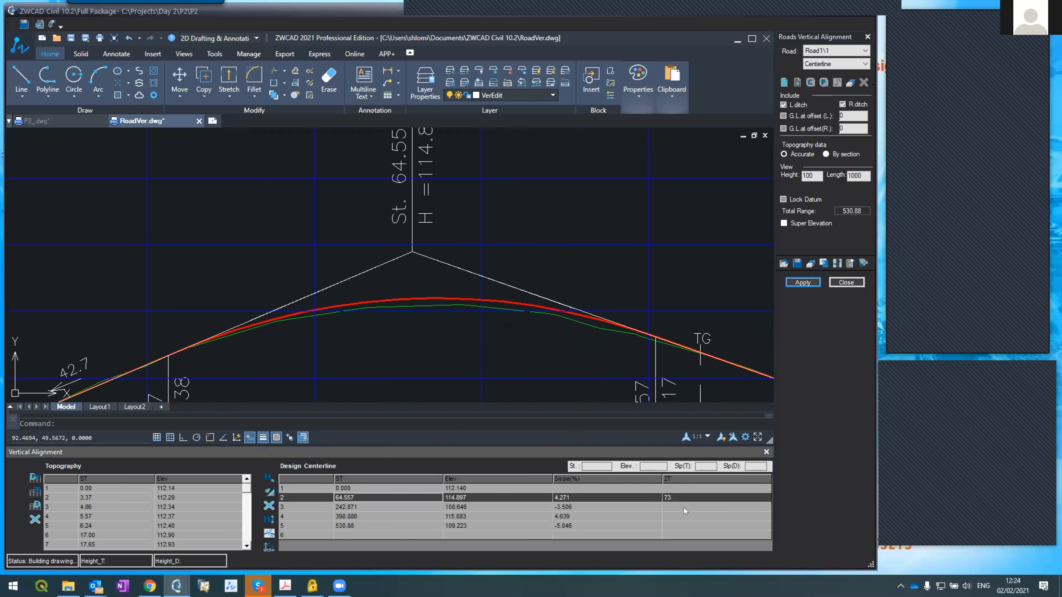
{"action": "left_click", "coordinate": [676, 497]}
{"action": "type", "text": "75"}
{"action": "left_click", "coordinate": [789, 279]}
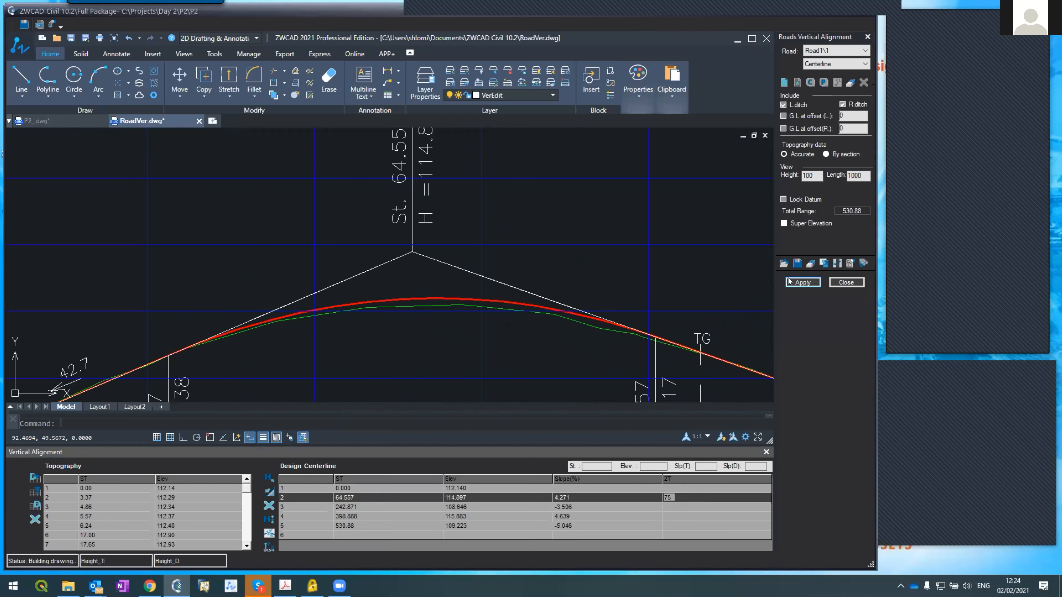
{"action": "key", "text": "Return"}
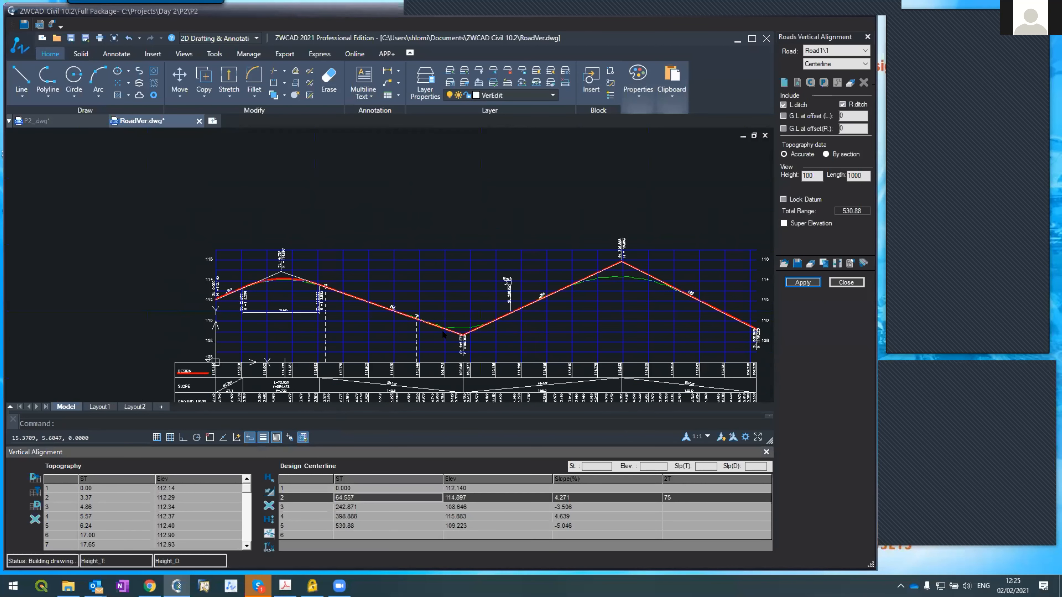
- Set the 2T curve length at Road1's sag point to 45 and apply it to the vertical alignment only
{"action": "scroll", "coordinate": [465, 333], "scroll_direction": "up", "scroll_amount": 5}
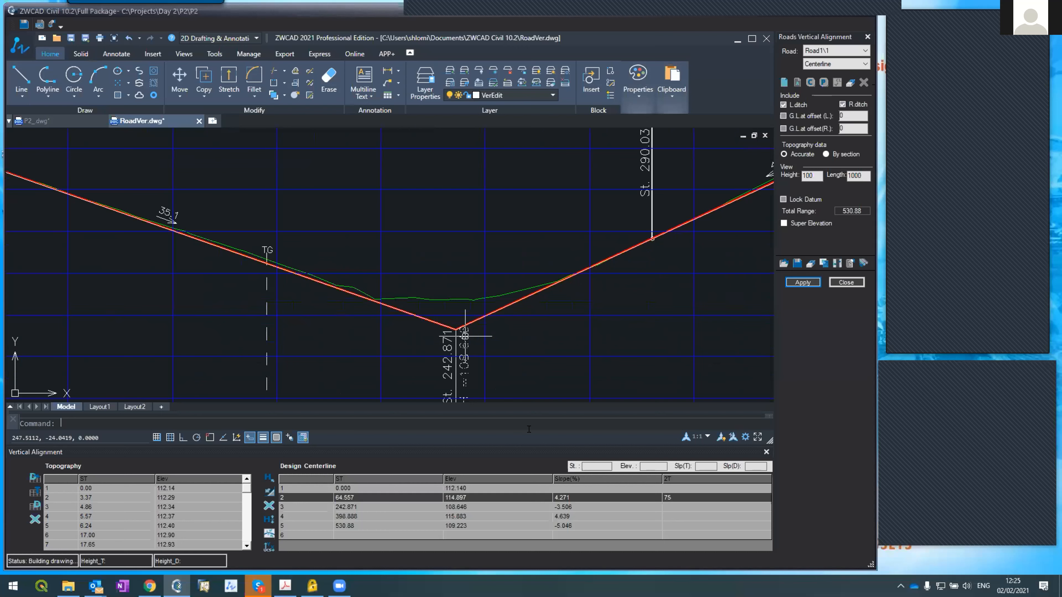
{"action": "left_click", "coordinate": [669, 507]}
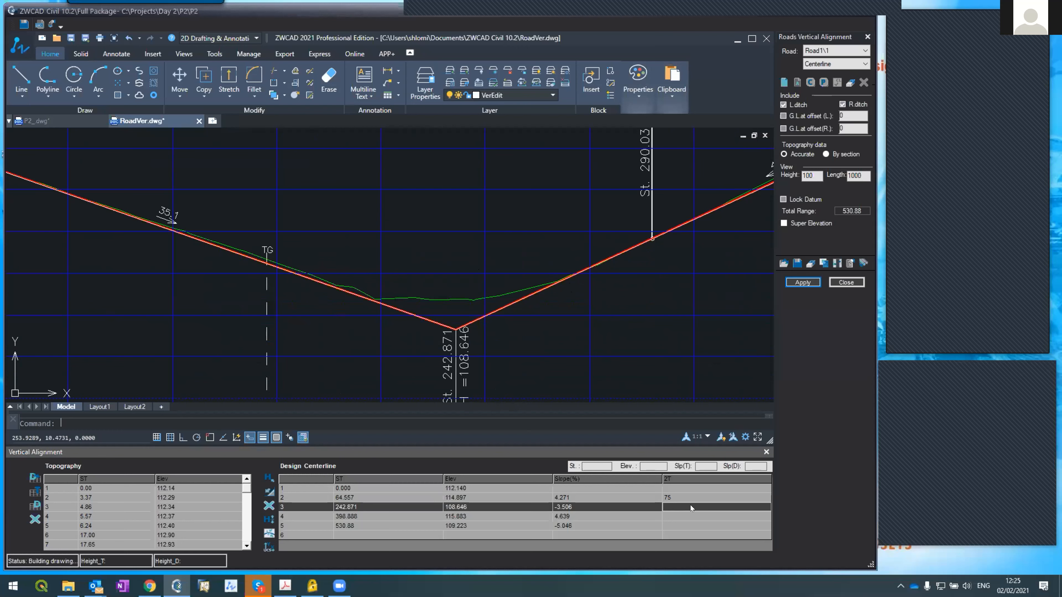
{"action": "type", "text": "45"}
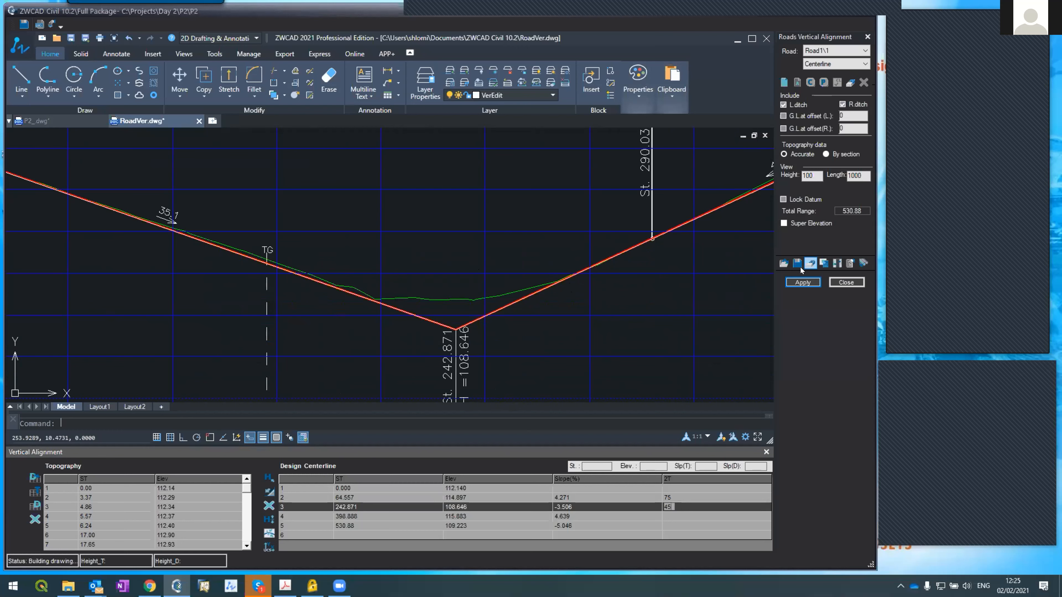
{"action": "left_click", "coordinate": [798, 280]}
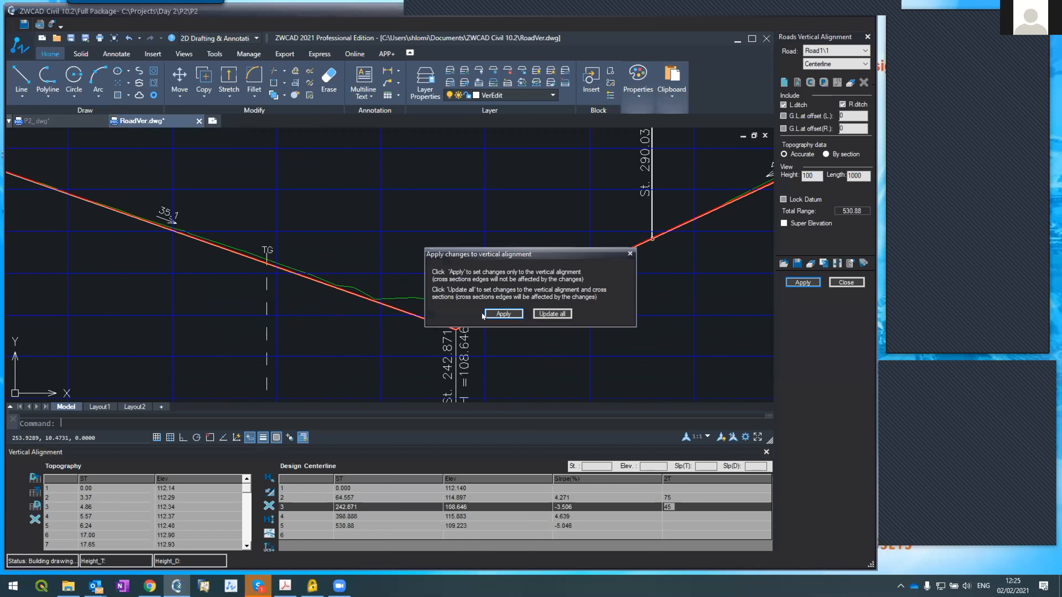
{"action": "left_click", "coordinate": [515, 312]}
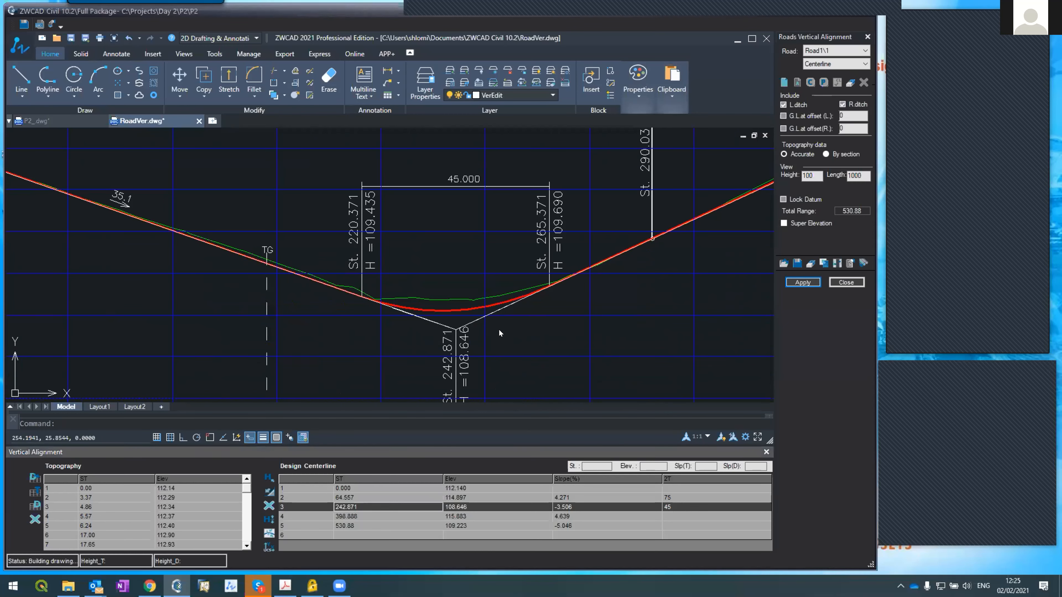
- Set the sag's 2T curve length to 50 and apply the change to Road1's vertical alignment only
{"action": "double_click", "coordinate": [674, 507]}
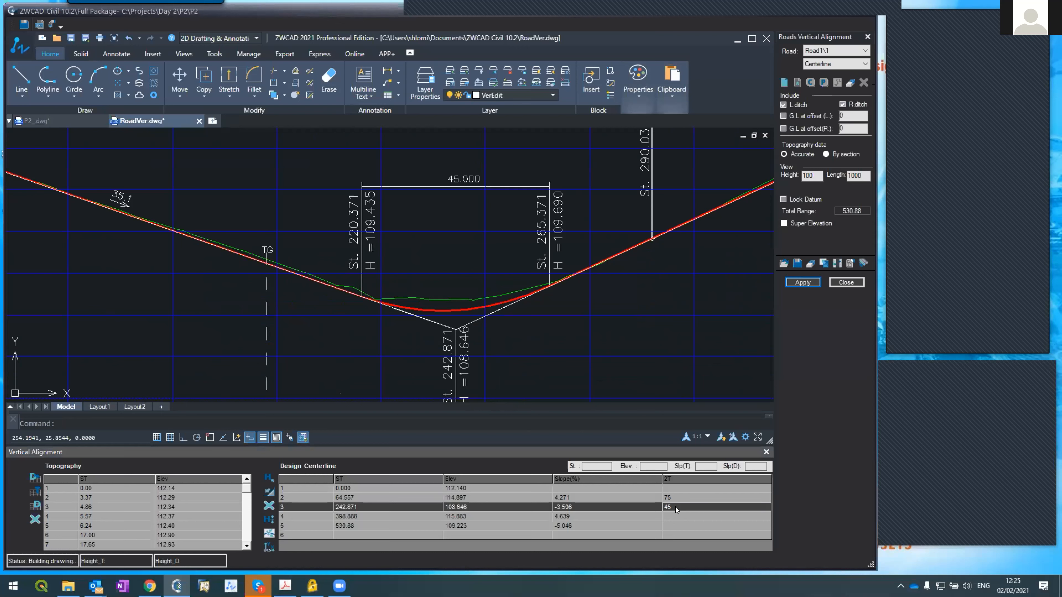
{"action": "key", "text": "BackSpace"}
{"action": "type", "text": "50"}
{"action": "left_click", "coordinate": [788, 285]}
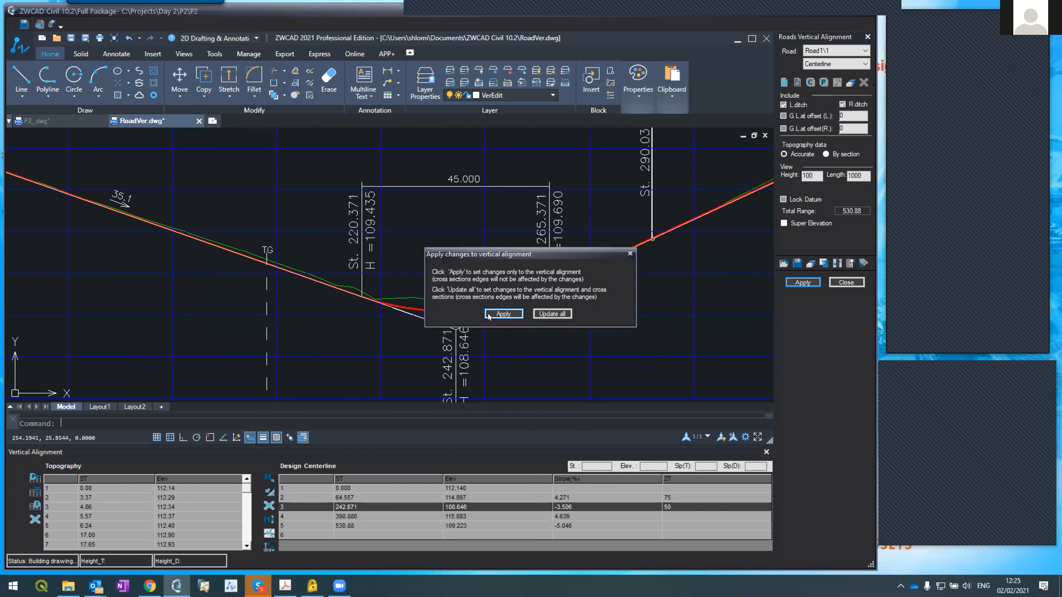
{"action": "left_click", "coordinate": [489, 315]}
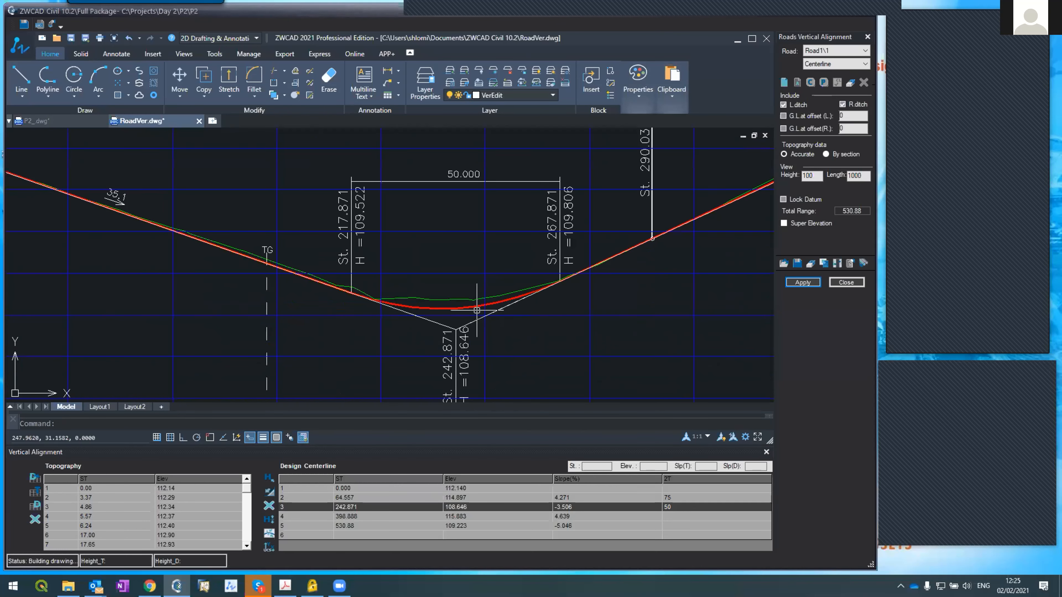
- Set the 2T curve length at Road1's second crest to 70 and apply it to the vertical alignment only
{"action": "scroll", "coordinate": [473, 290], "scroll_direction": "up", "scroll_amount": 2}
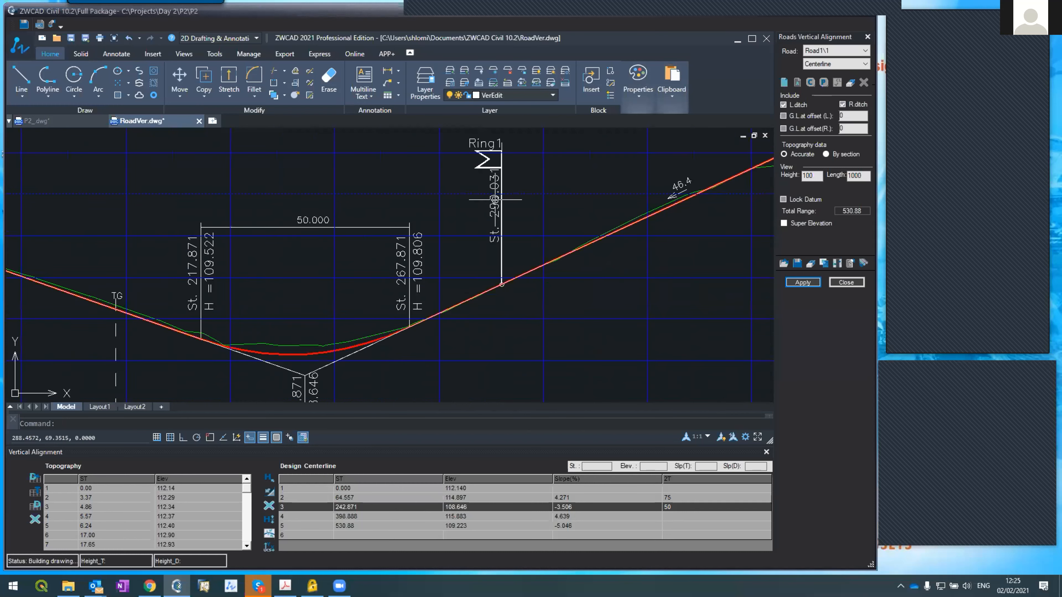
{"action": "scroll", "coordinate": [435, 302], "scroll_direction": "down", "scroll_amount": 1}
{"action": "scroll", "coordinate": [478, 197], "scroll_direction": "down", "scroll_amount": 3}
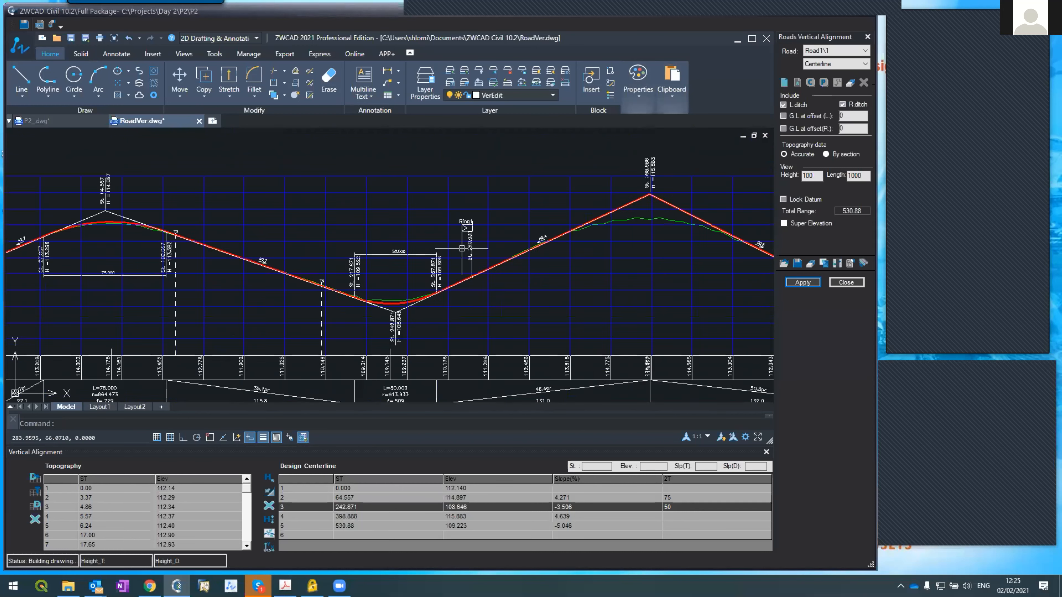
{"action": "scroll", "coordinate": [605, 222], "scroll_direction": "up", "scroll_amount": 3}
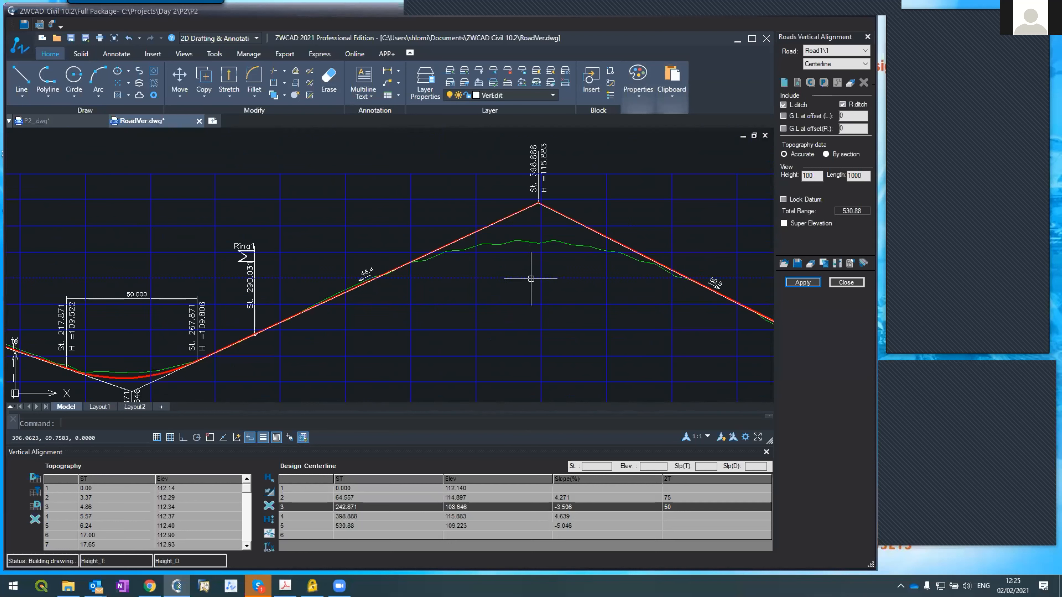
{"action": "scroll", "coordinate": [537, 281], "scroll_direction": "up", "scroll_amount": 2}
{"action": "left_click", "coordinate": [673, 516]}
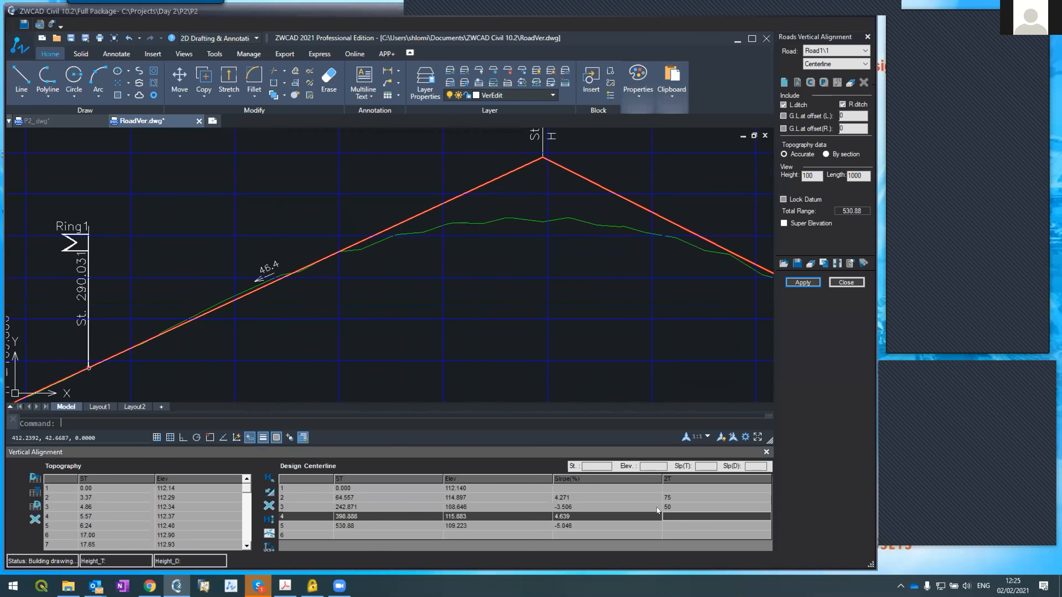
{"action": "type", "text": "70"}
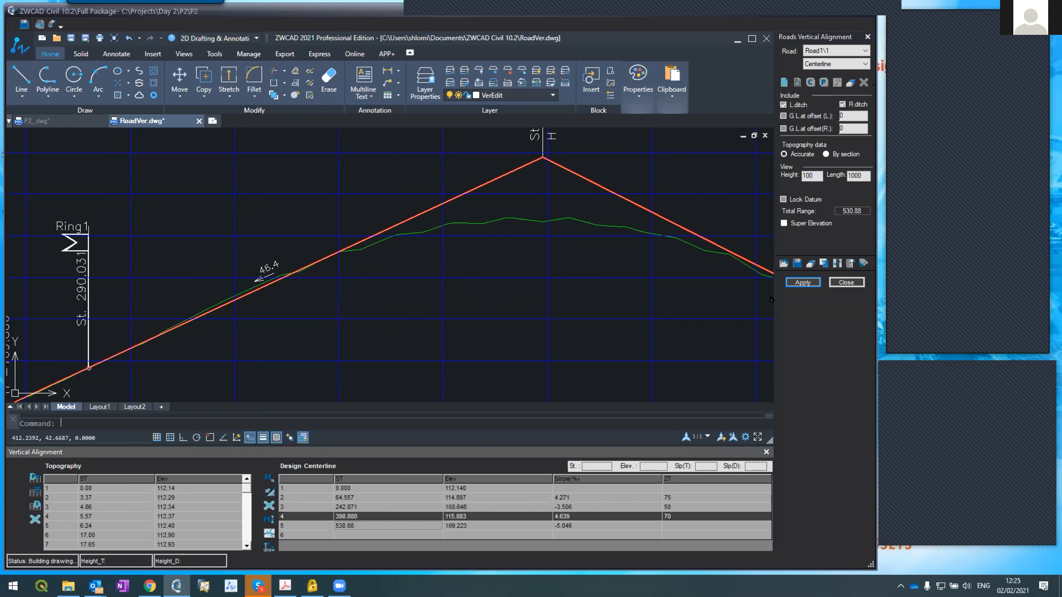
{"action": "left_click", "coordinate": [791, 283]}
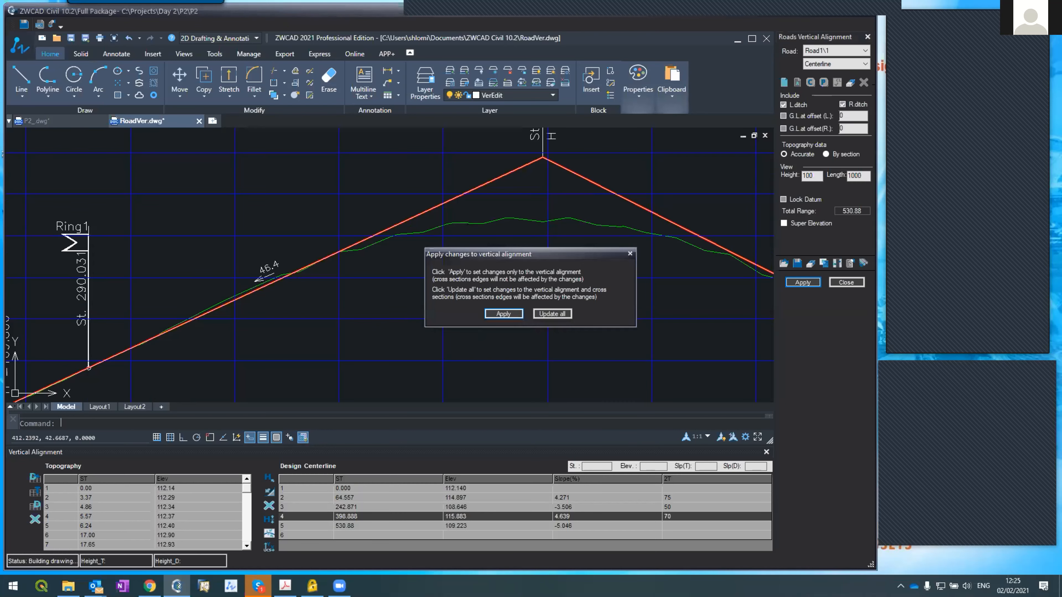
{"action": "left_click", "coordinate": [503, 313]}
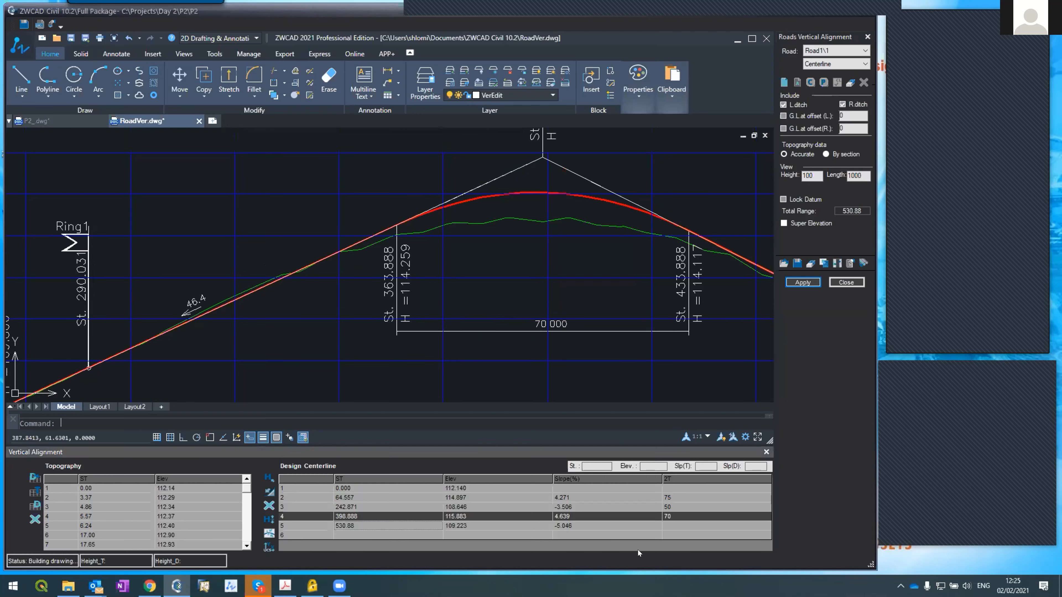
- Set the second crest's 2T curve length to 90 and apply the change to Road1's vertical alignment only
{"action": "left_click", "coordinate": [676, 515]}
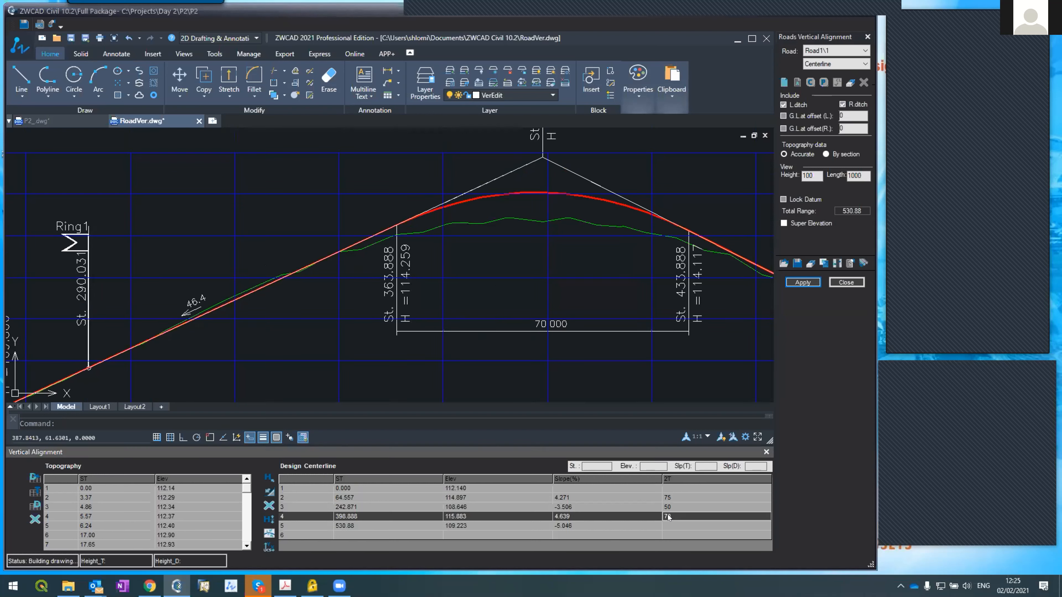
{"action": "type", "text": "90"}
{"action": "key", "text": "Return"}
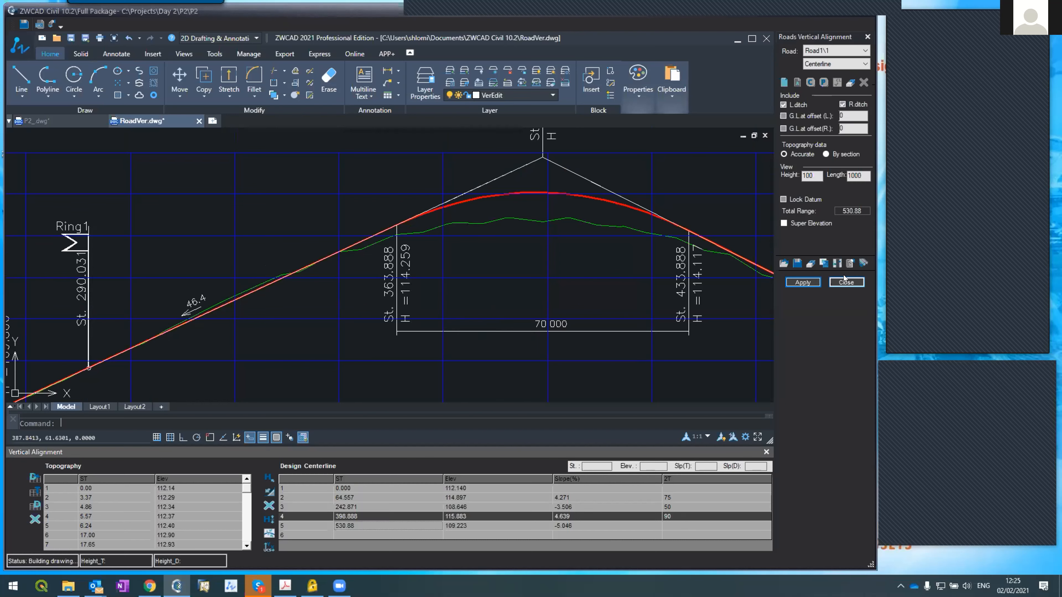
{"action": "left_click", "coordinate": [803, 282]}
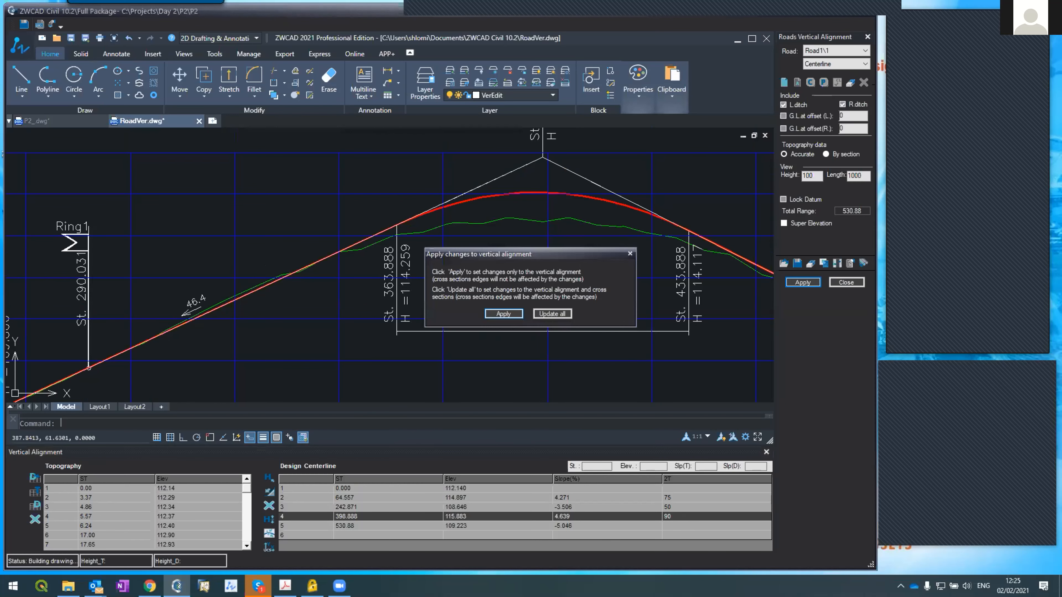
{"action": "left_click", "coordinate": [504, 315]}
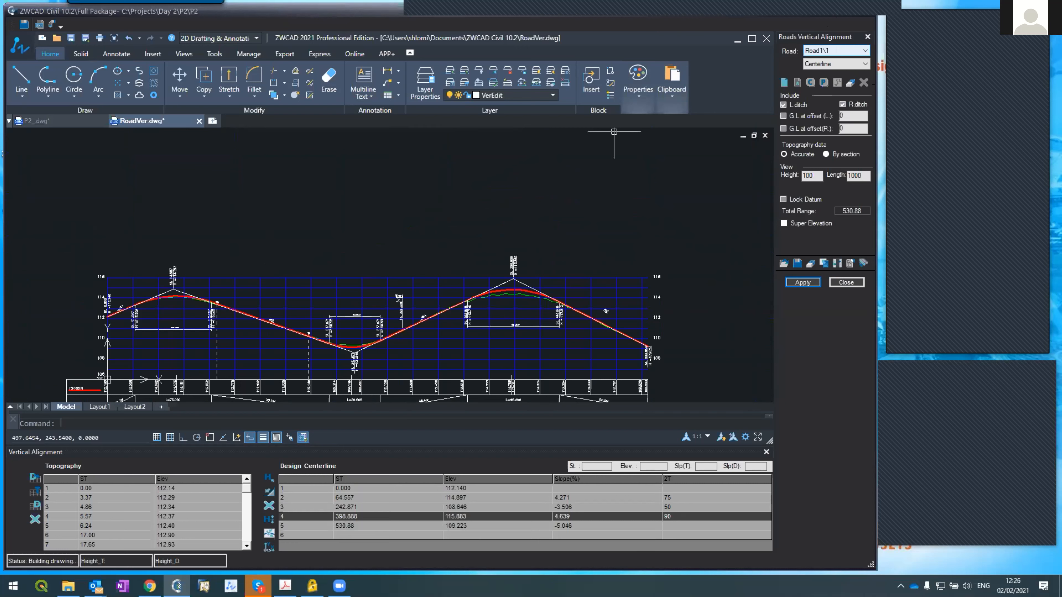
- Switch the vertical alignment to Ring1's centerline and generate its ground profile drawing
{"action": "left_click", "coordinate": [823, 82]}
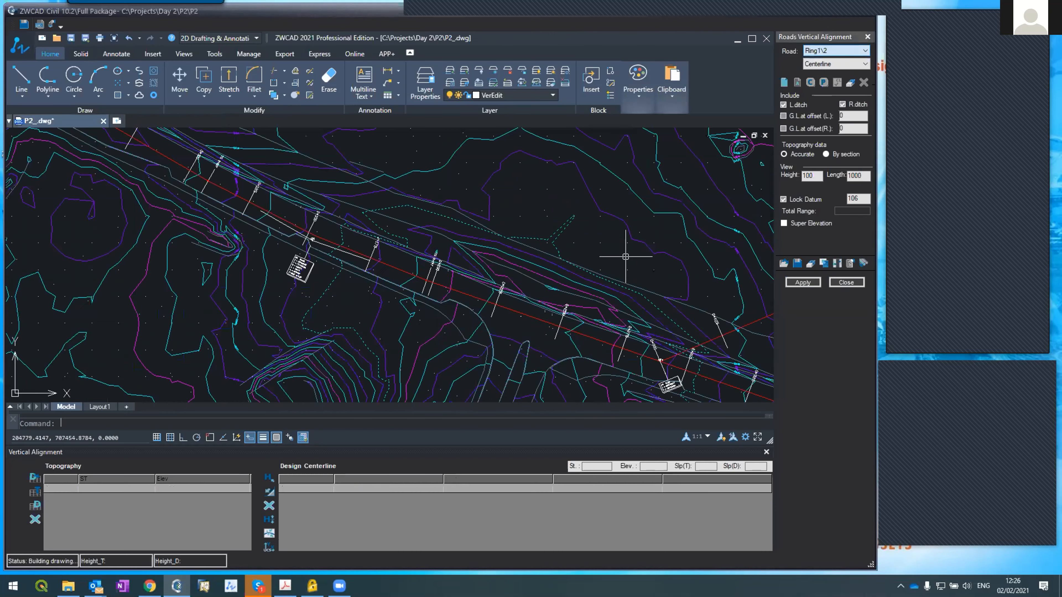
{"action": "left_click", "coordinate": [802, 283]}
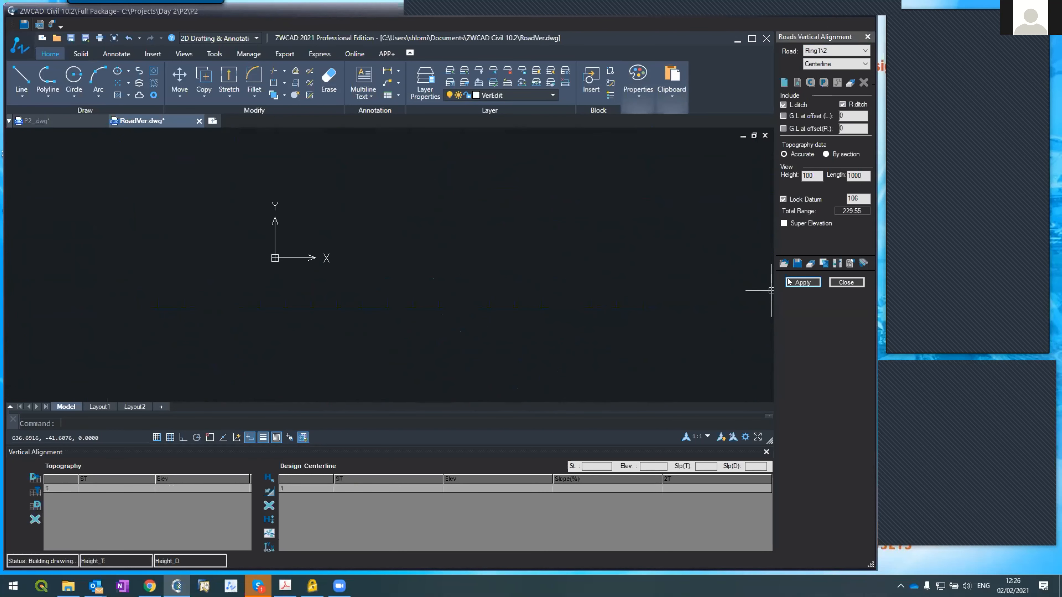
{"action": "left_click", "coordinate": [503, 314]}
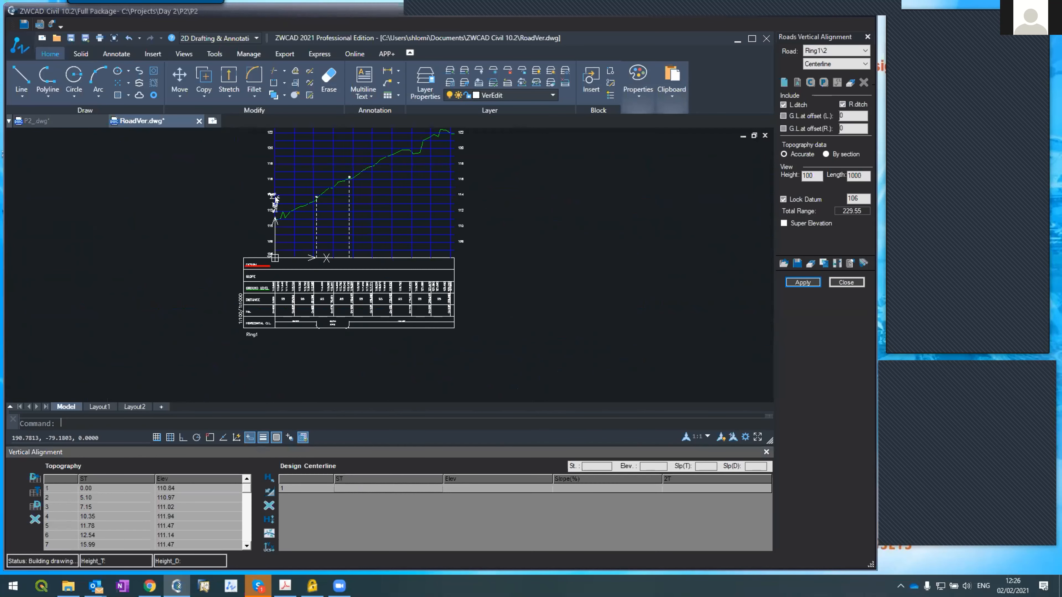
- Draw a single-tangent polyline from the Road1 connection level past the end of Ring1's ground profile and apply it to the vertical alignment only
{"action": "scroll", "coordinate": [261, 206], "scroll_direction": "up", "scroll_amount": 6}
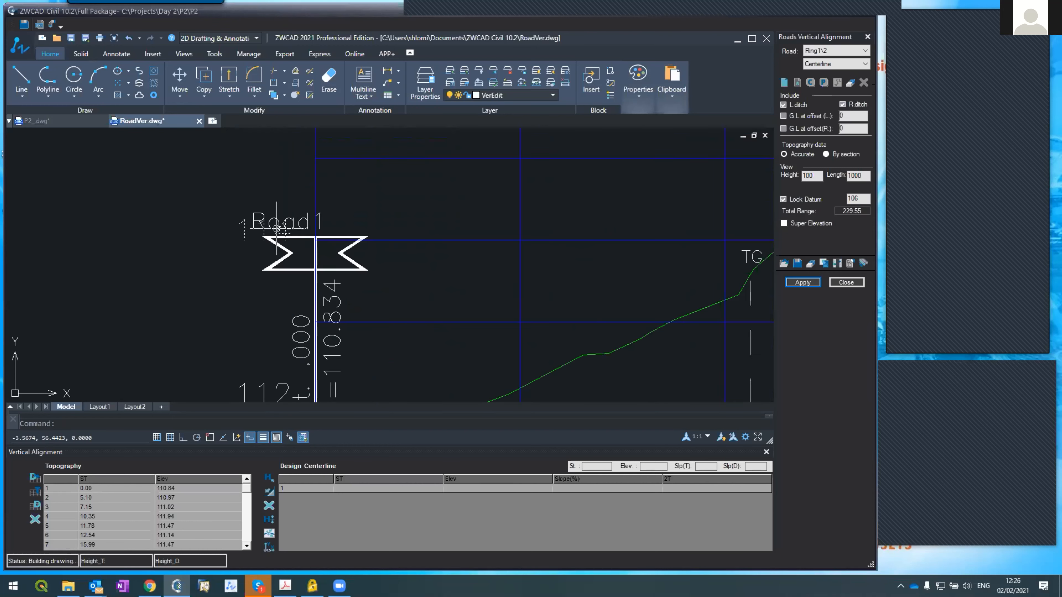
{"action": "scroll", "coordinate": [281, 290], "scroll_direction": "down", "scroll_amount": 5}
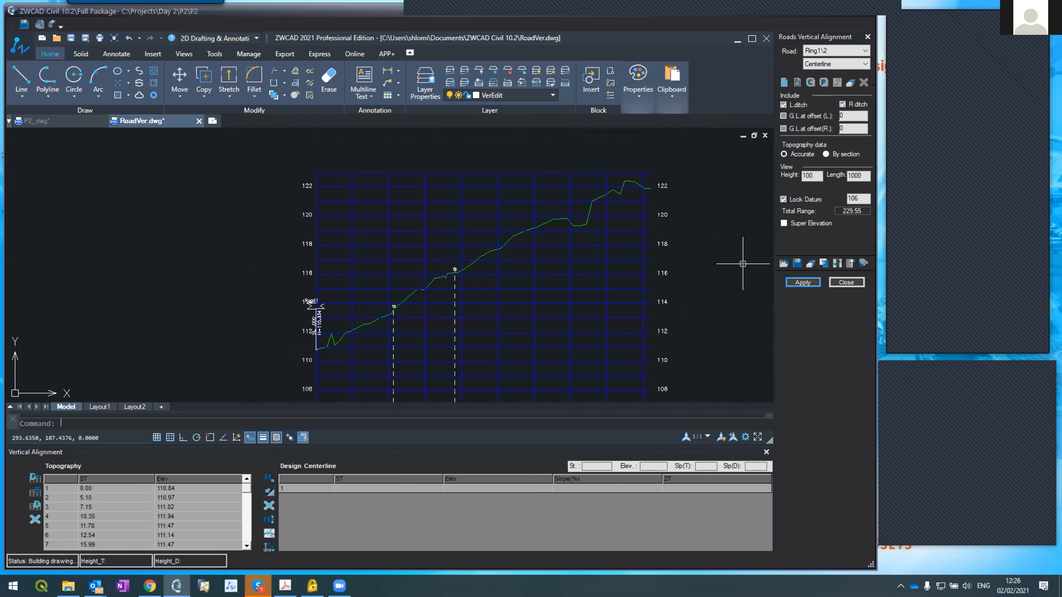
{"action": "type", "text": "pl"}
{"action": "key", "text": "Return"}
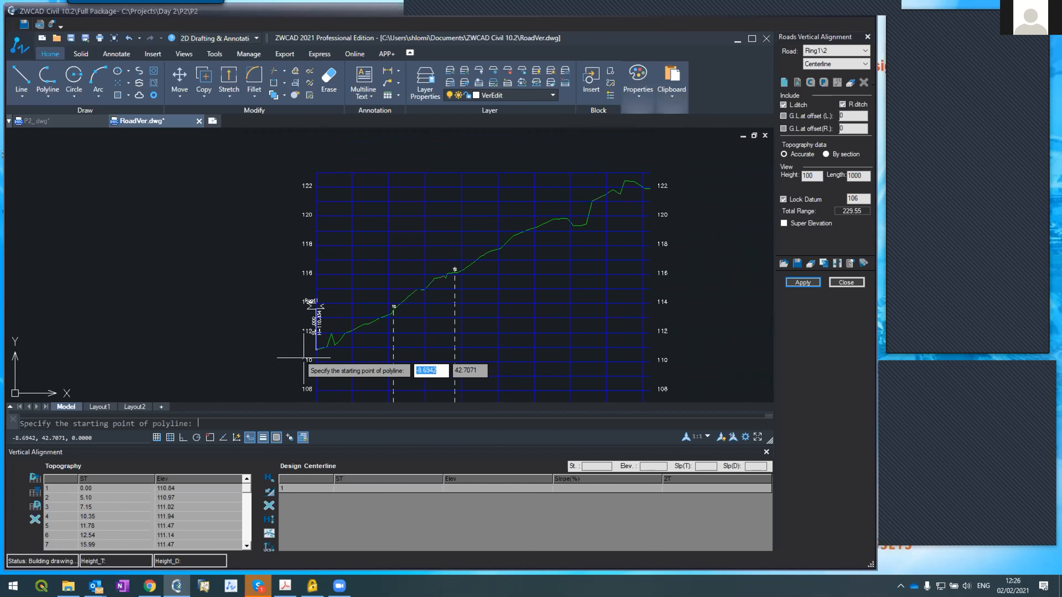
{"action": "scroll", "coordinate": [303, 357], "scroll_direction": "up", "scroll_amount": 8}
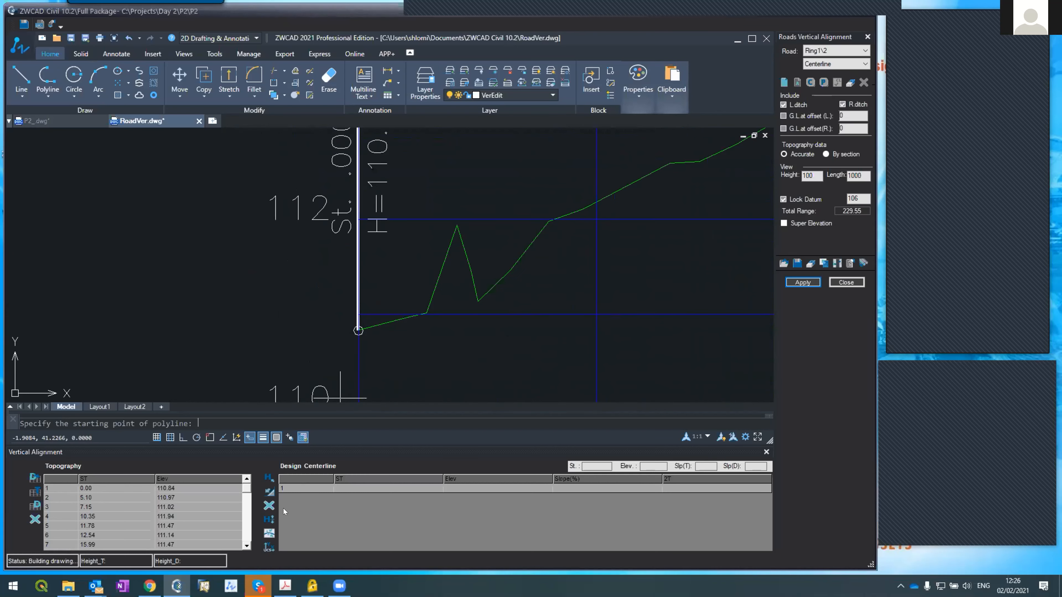
{"action": "left_click", "coordinate": [209, 437]}
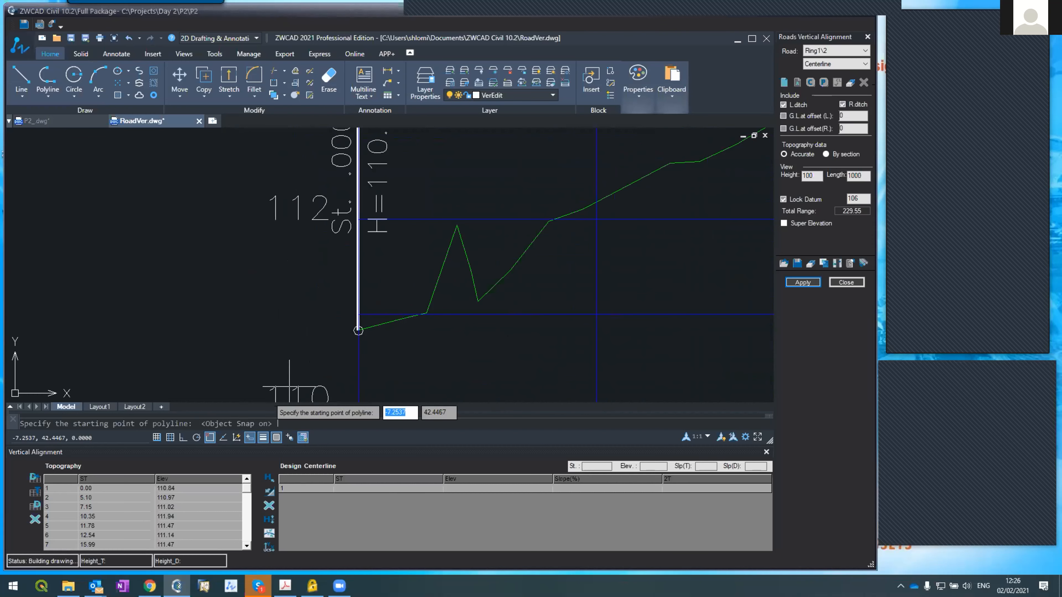
{"action": "left_click", "coordinate": [358, 331]}
{"action": "scroll", "coordinate": [259, 326], "scroll_direction": "down", "scroll_amount": 5}
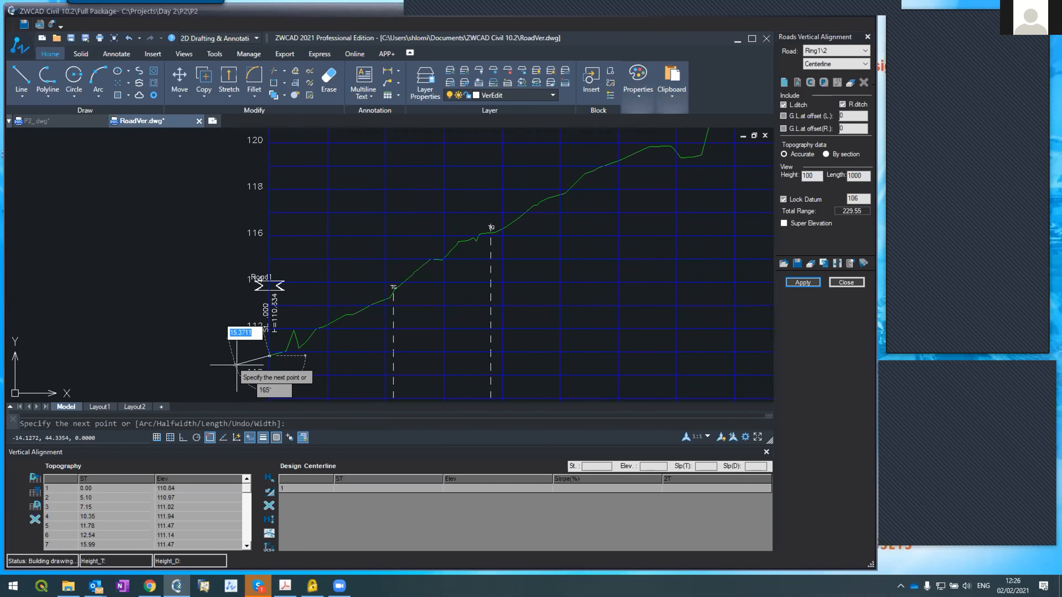
{"action": "scroll", "coordinate": [602, 184], "scroll_direction": "up", "scroll_amount": 3}
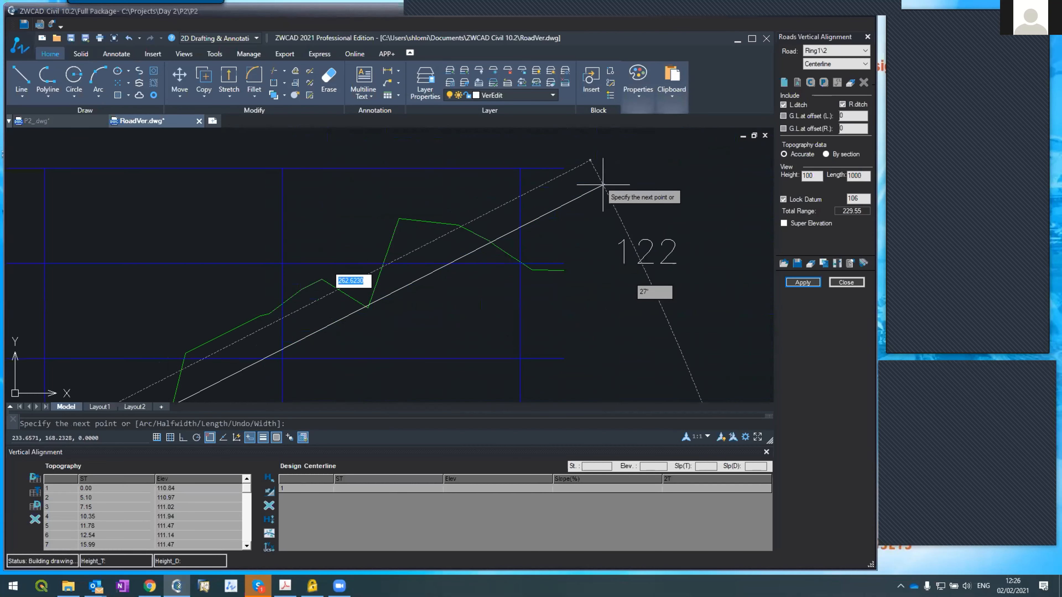
{"action": "scroll", "coordinate": [604, 183], "scroll_direction": "down", "scroll_amount": 3}
{"action": "scroll", "coordinate": [611, 182], "scroll_direction": "down", "scroll_amount": 4}
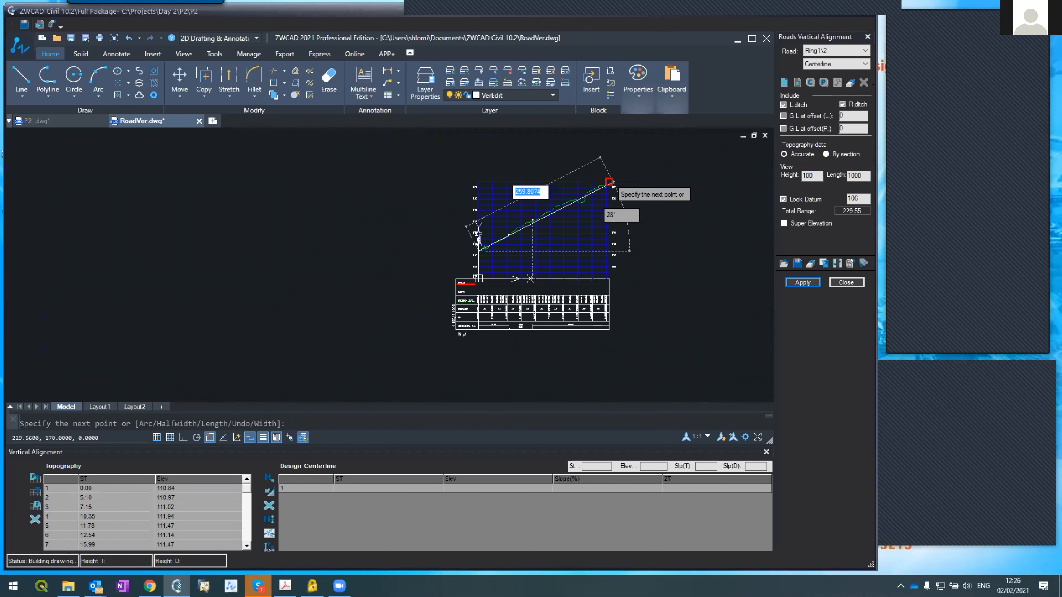
{"action": "scroll", "coordinate": [610, 172], "scroll_direction": "up", "scroll_amount": 3}
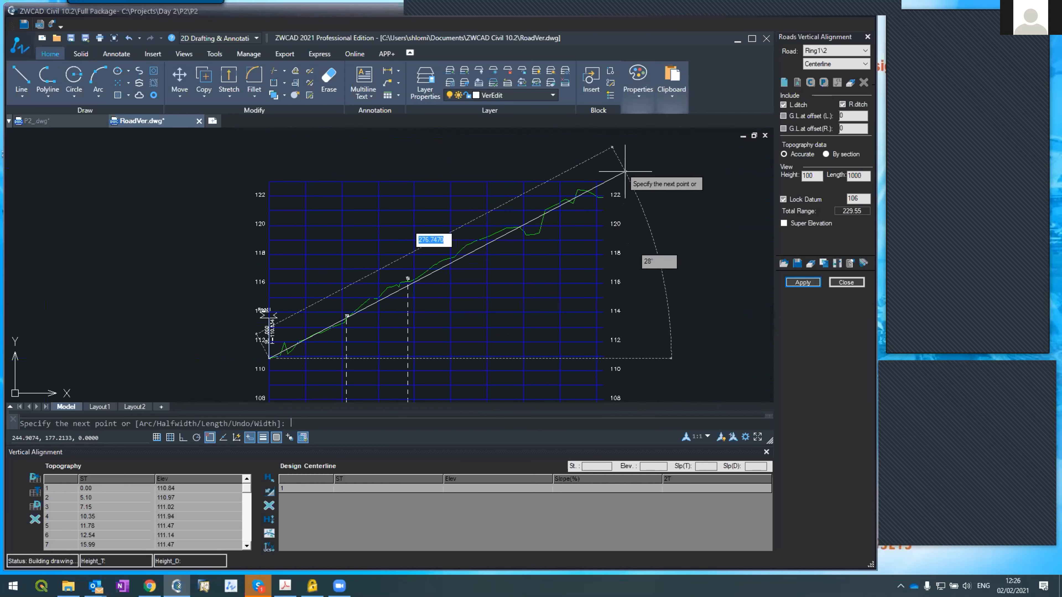
{"action": "left_click", "coordinate": [625, 171]}
{"action": "key", "text": "Return"}
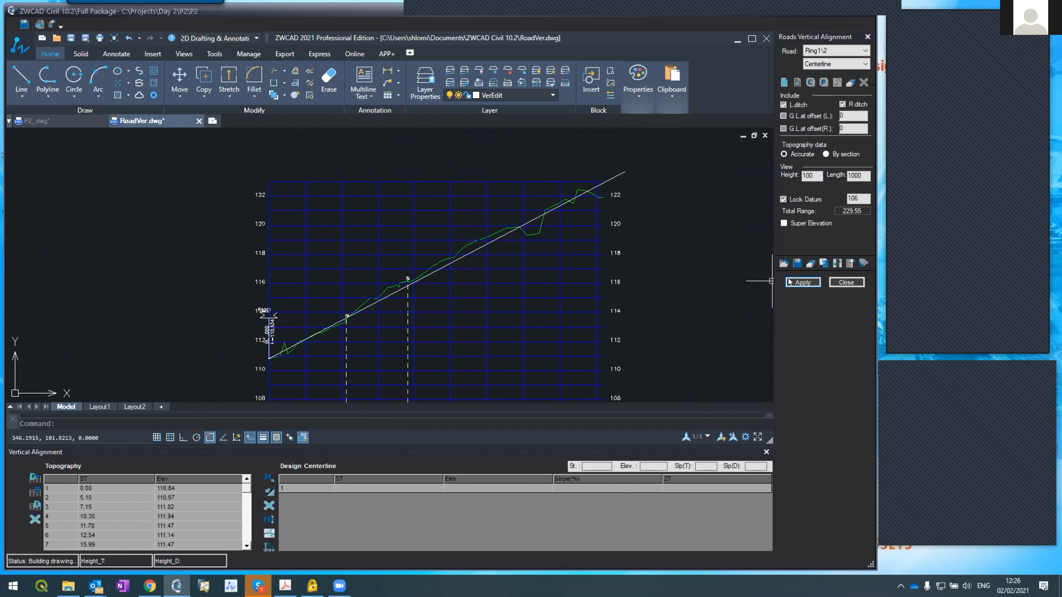
{"action": "left_click", "coordinate": [803, 282]}
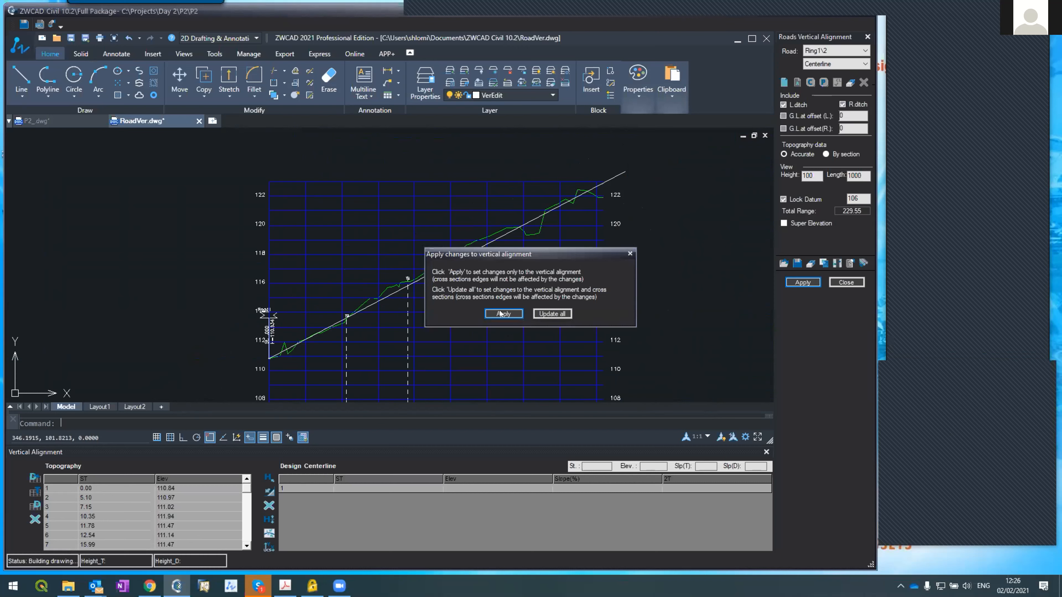
{"action": "key", "text": "Return"}
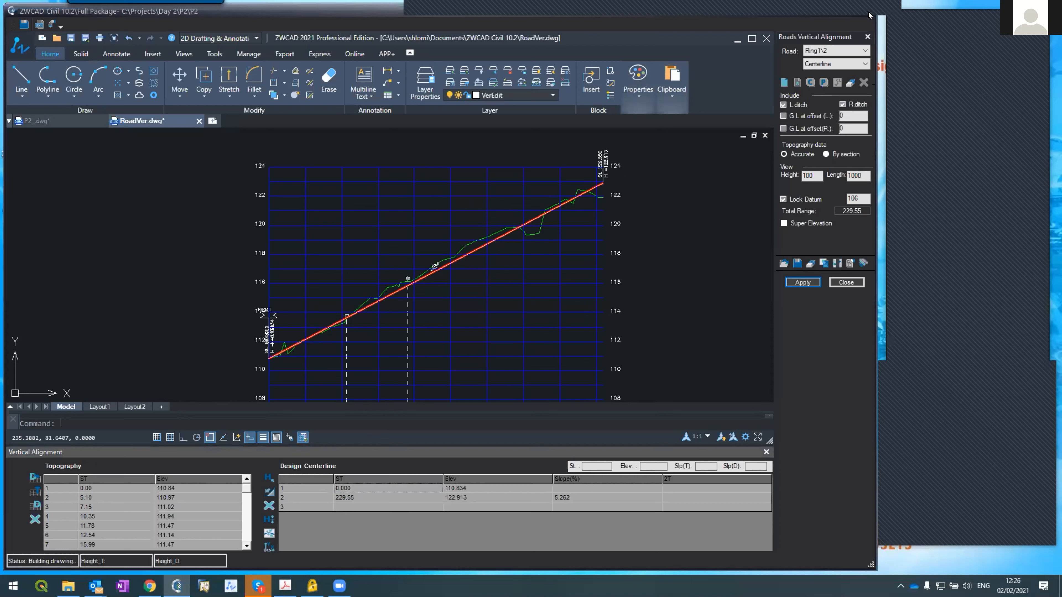
{"action": "left_click", "coordinate": [879, 40]}
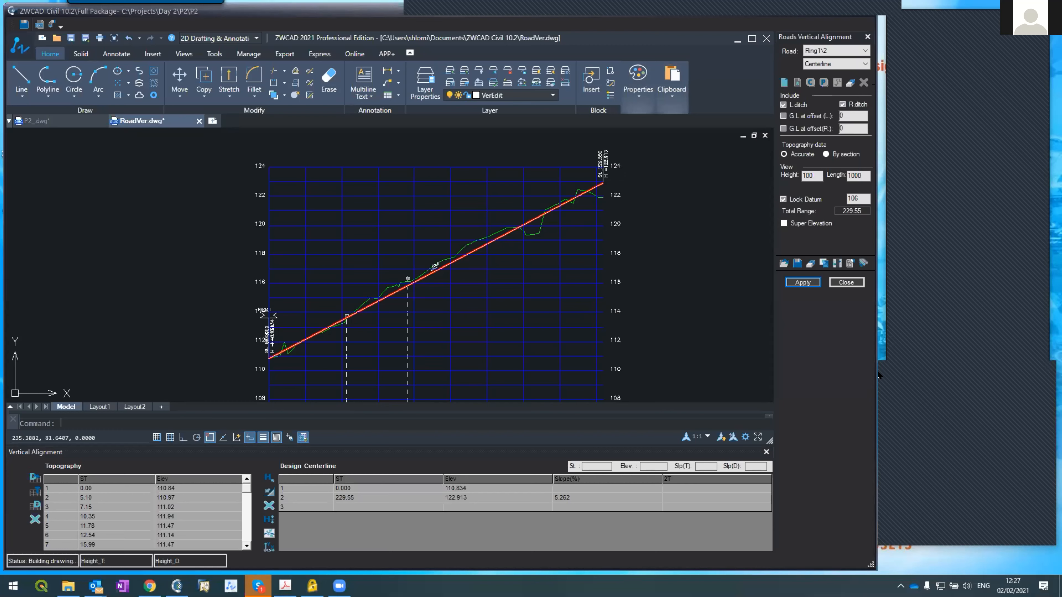
{"action": "left_click_drag", "start_coordinate": [877, 372], "coordinate": [659, 372]}
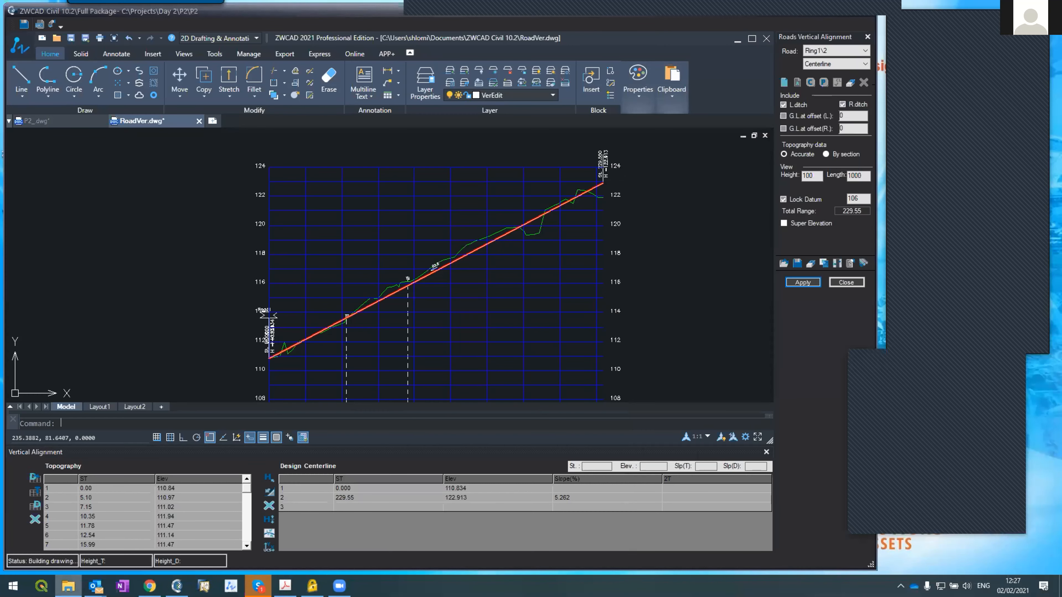
{"action": "left_click", "coordinate": [68, 585]}
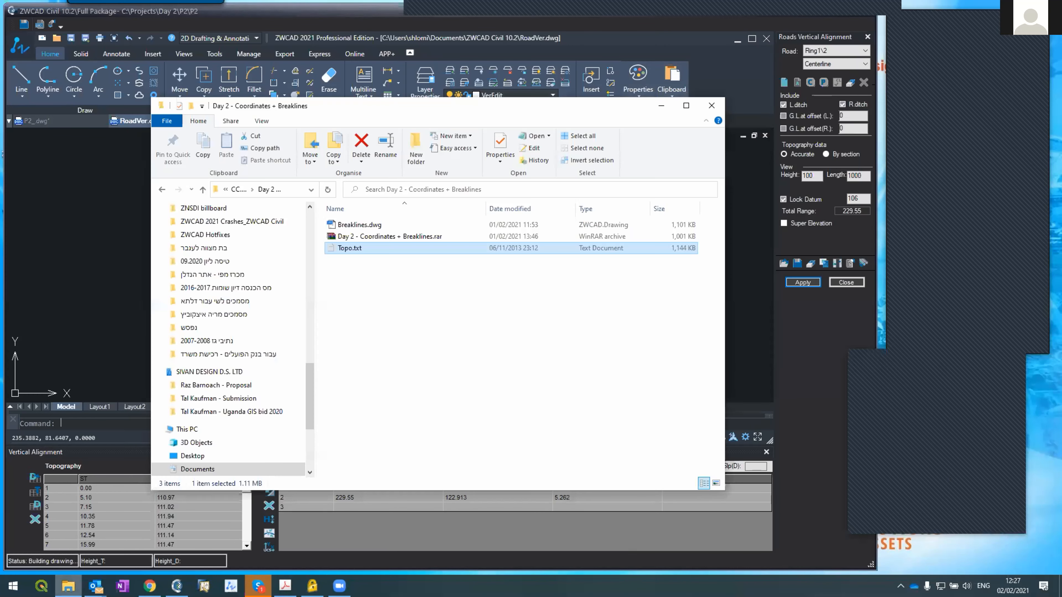
{"action": "left_click", "coordinate": [364, 225]}
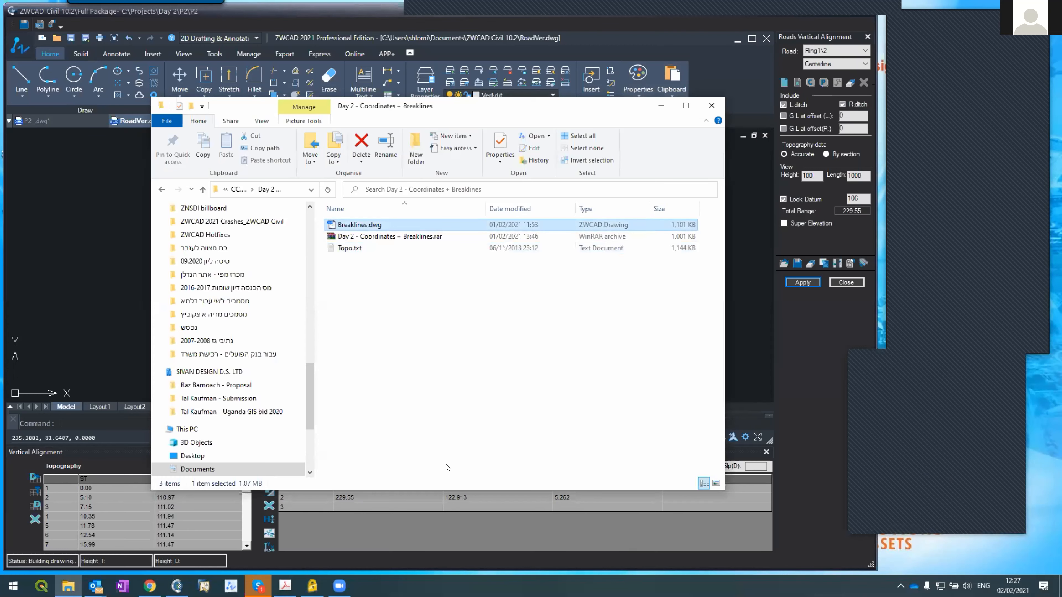
{"action": "left_click", "coordinate": [660, 106]}
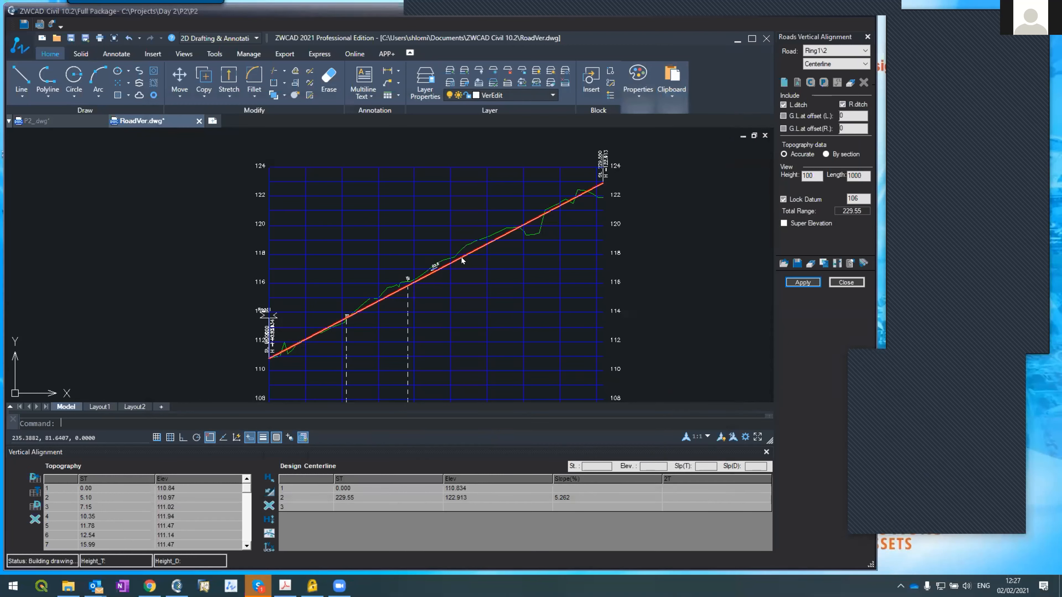
{"action": "scroll", "coordinate": [426, 272], "scroll_direction": "up", "scroll_amount": 5}
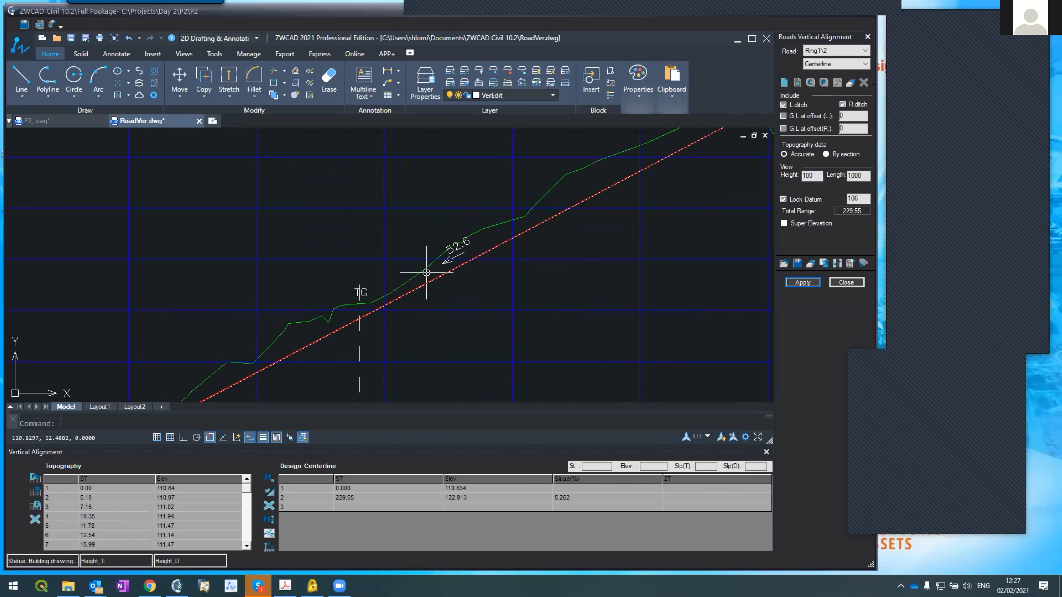
{"action": "scroll", "coordinate": [426, 272], "scroll_direction": "down", "scroll_amount": 7}
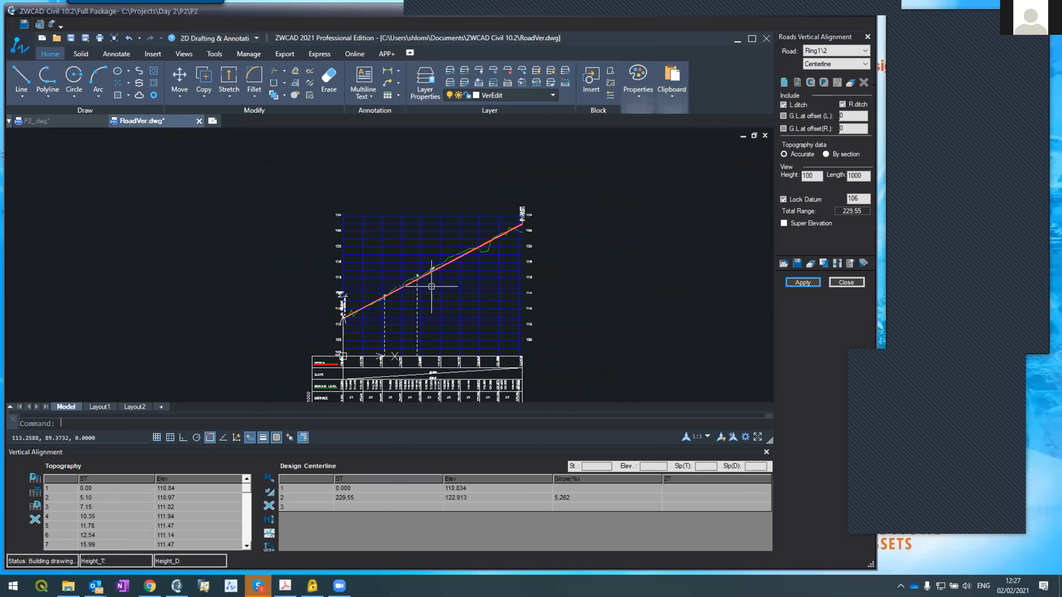
- Exit the vertical alignment editor without setting the changes to the cross sections
{"action": "left_click", "coordinate": [845, 281]}
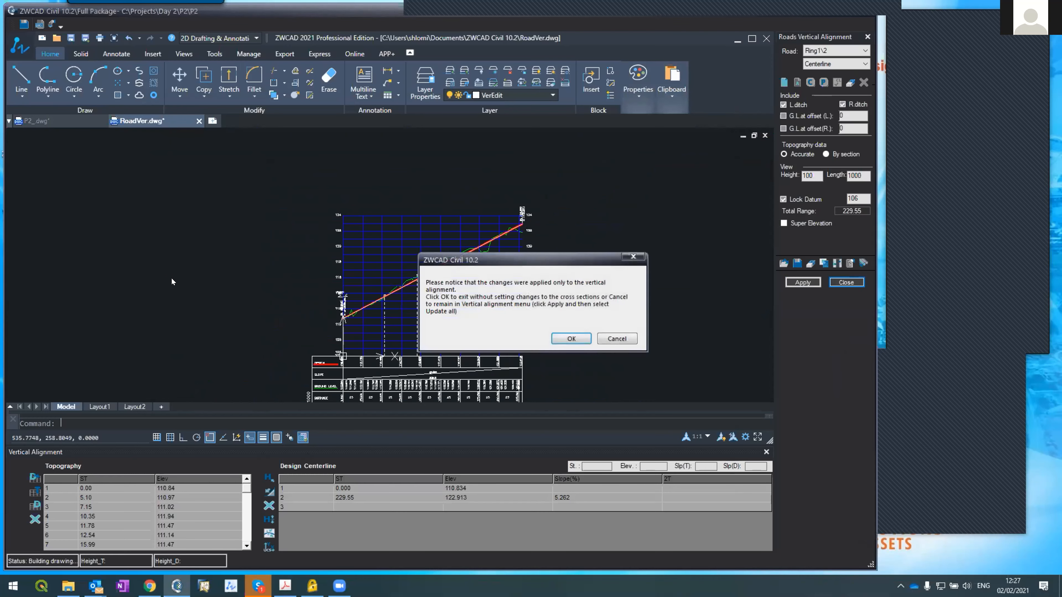
{"action": "left_click", "coordinate": [571, 339]}
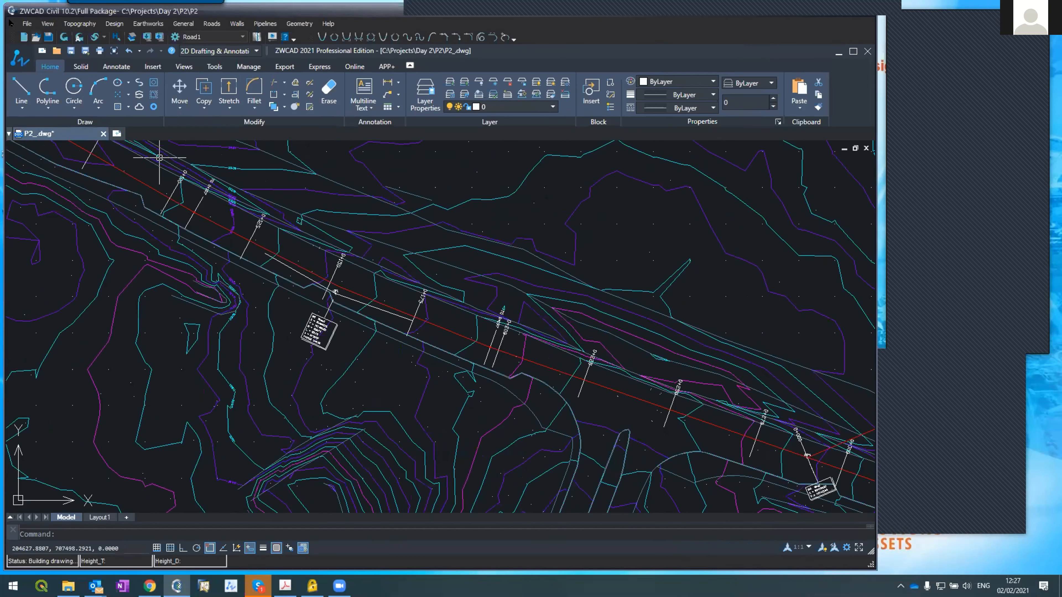
- Exit the program and save the changes to project P2
{"action": "left_click", "coordinate": [23, 25]}
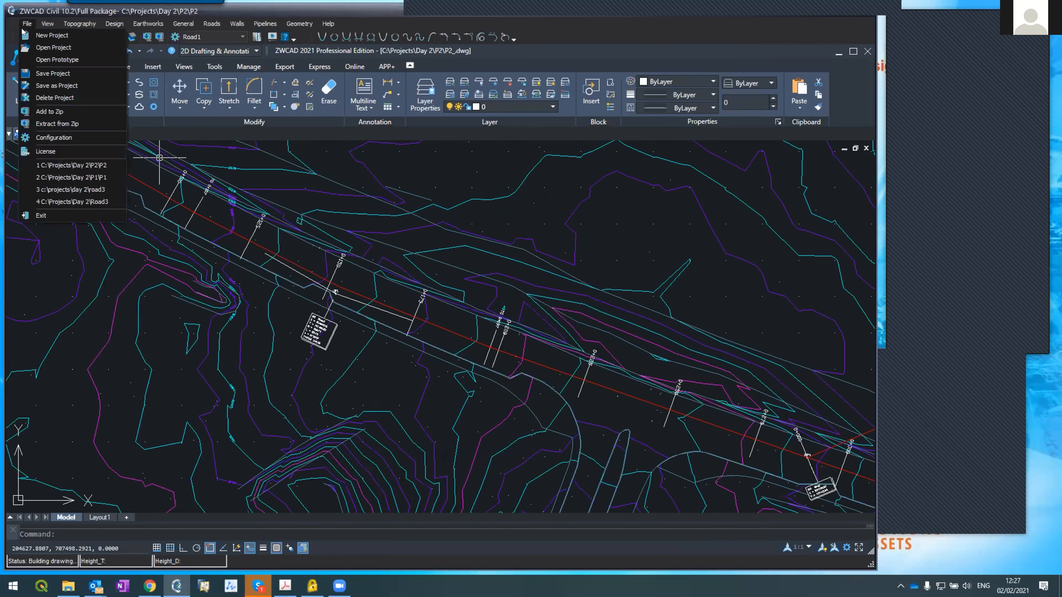
{"action": "left_click", "coordinate": [38, 213]}
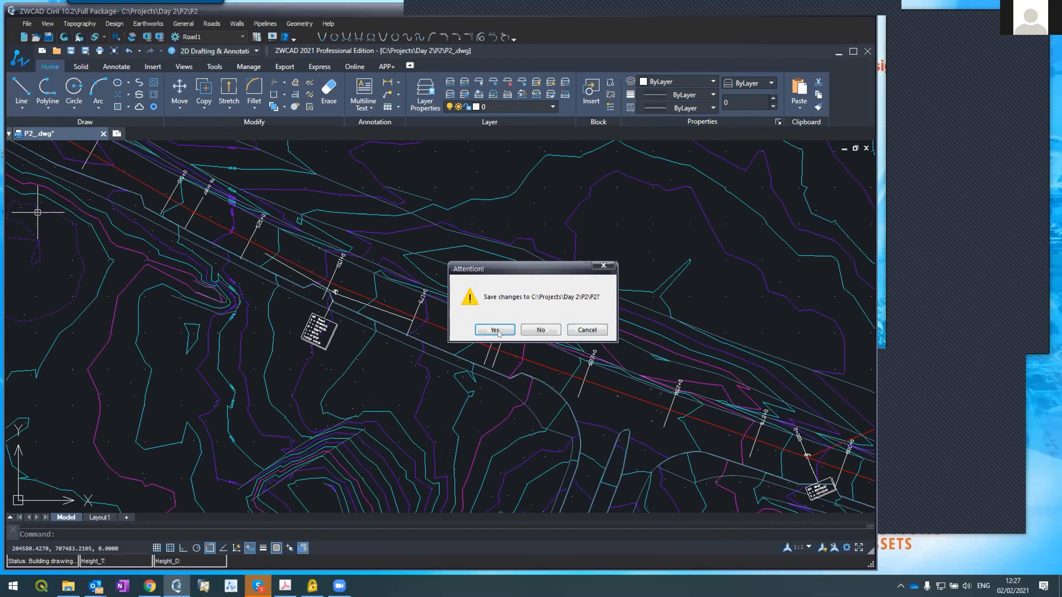
{"action": "key", "text": "Return"}
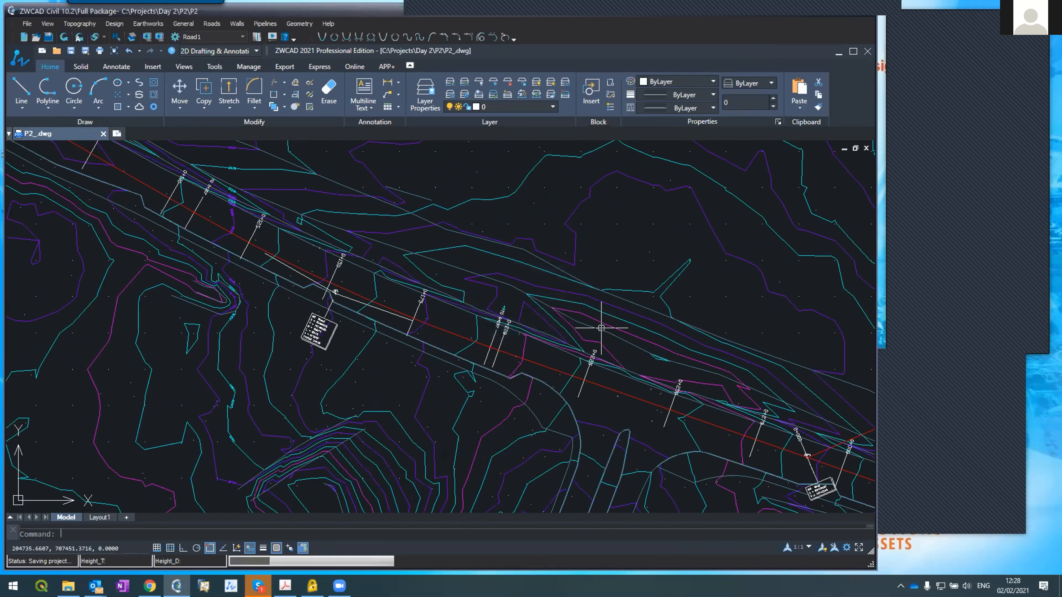